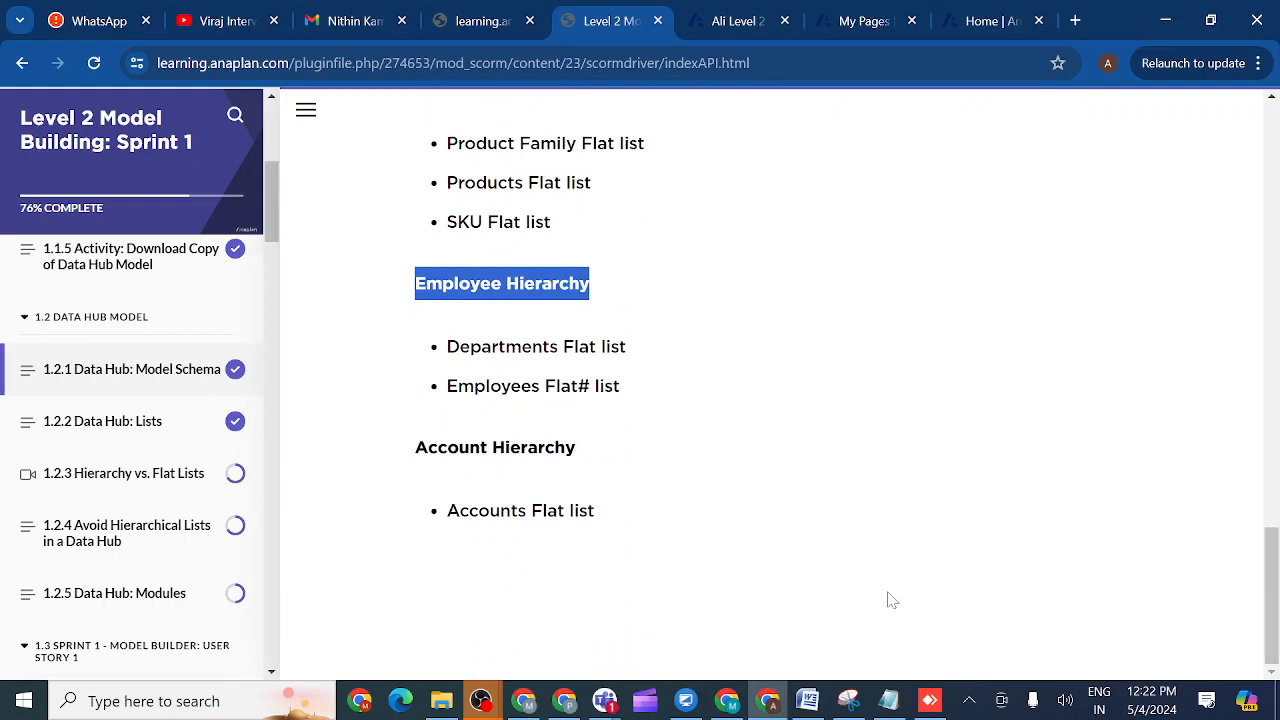
pyautogui.click(668, 323)
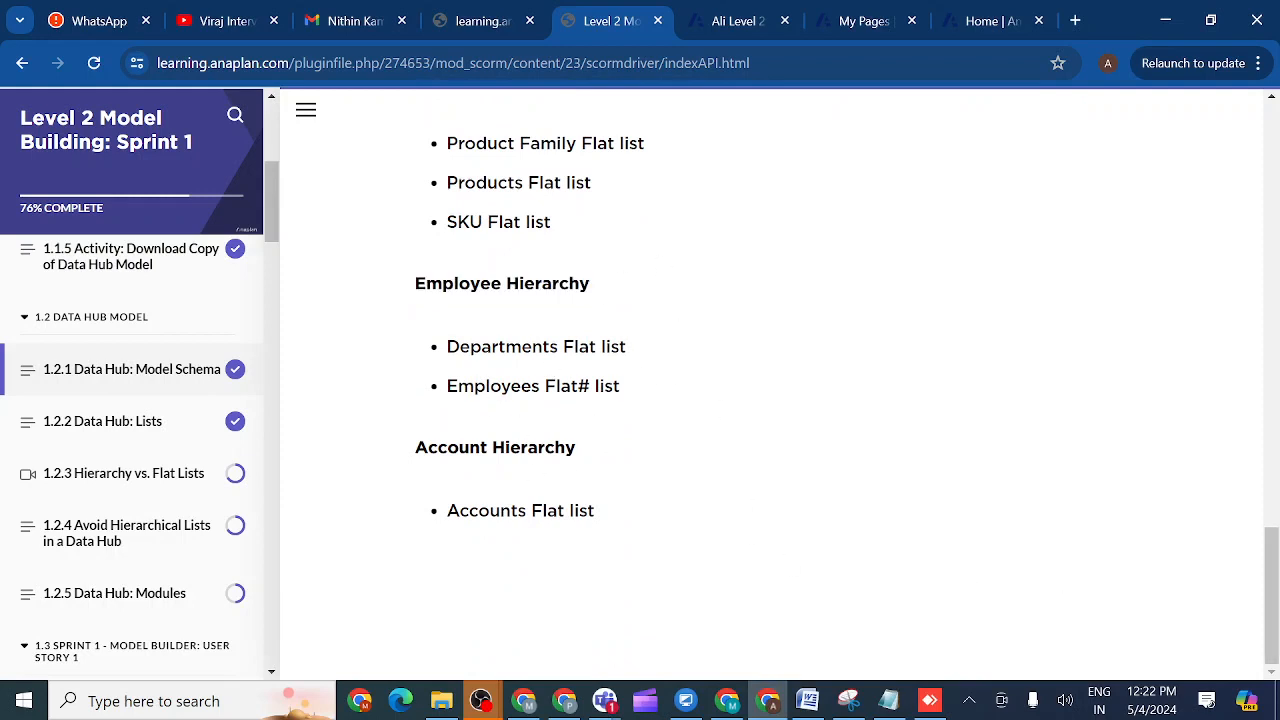
pyautogui.moveTo(1278, 578); pyautogui.dragTo(1278, 620)
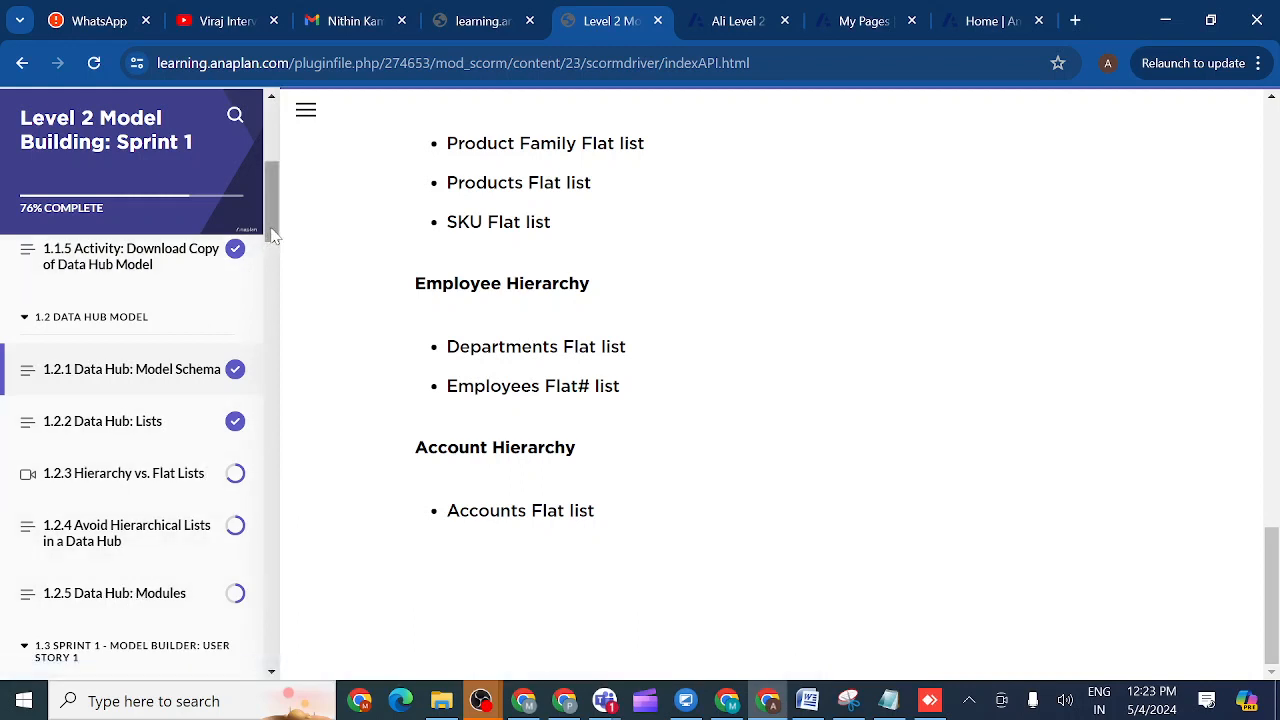
pyautogui.moveTo(272, 234)
pyautogui.mouseDown()
pyautogui.moveTo(273, 279)
pyautogui.moveTo(272, 246)
pyautogui.mouseUp()
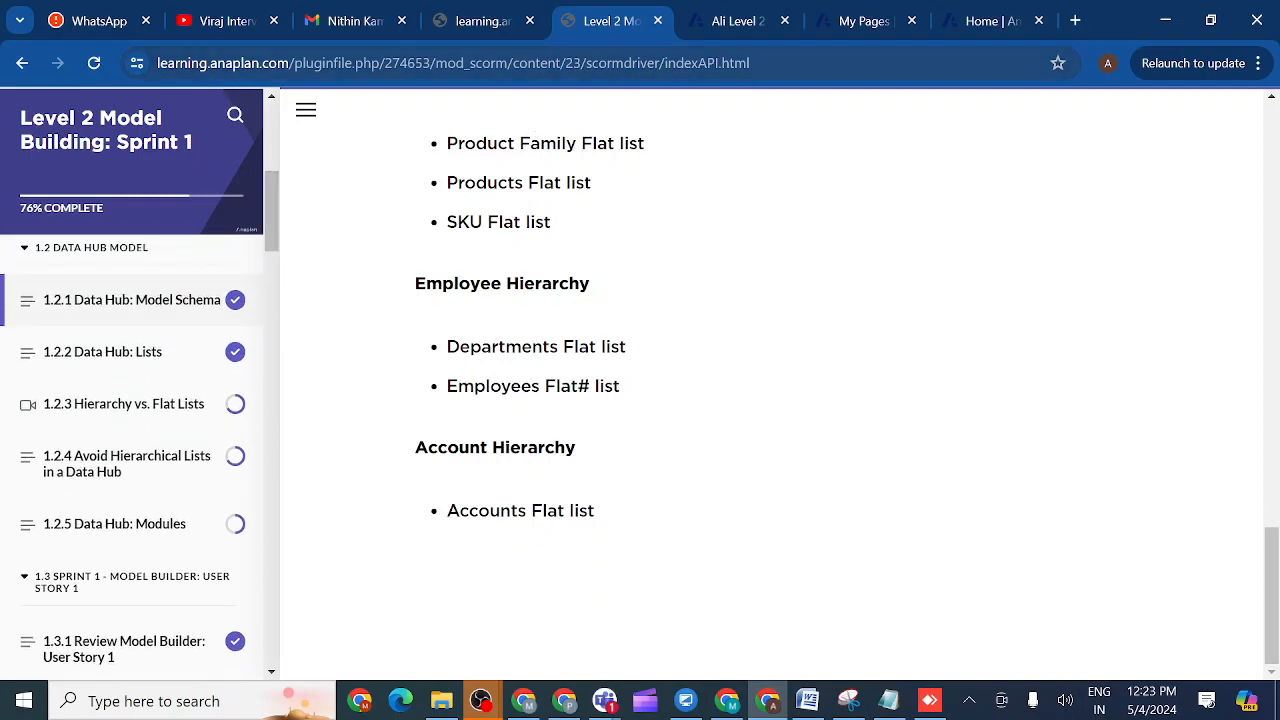
# - Show the Level 2 Data hub Start model's General lists and duplicate its browser tab
pyautogui.click(737, 22)
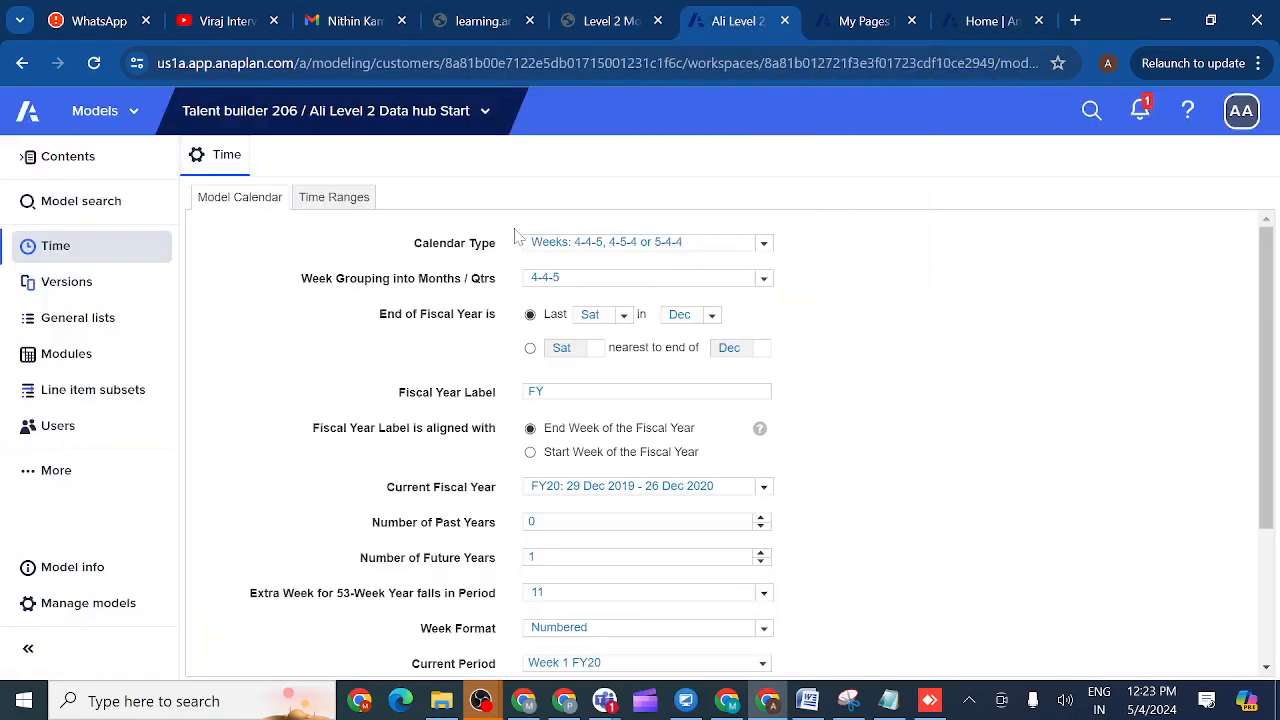
pyautogui.click(79, 318)
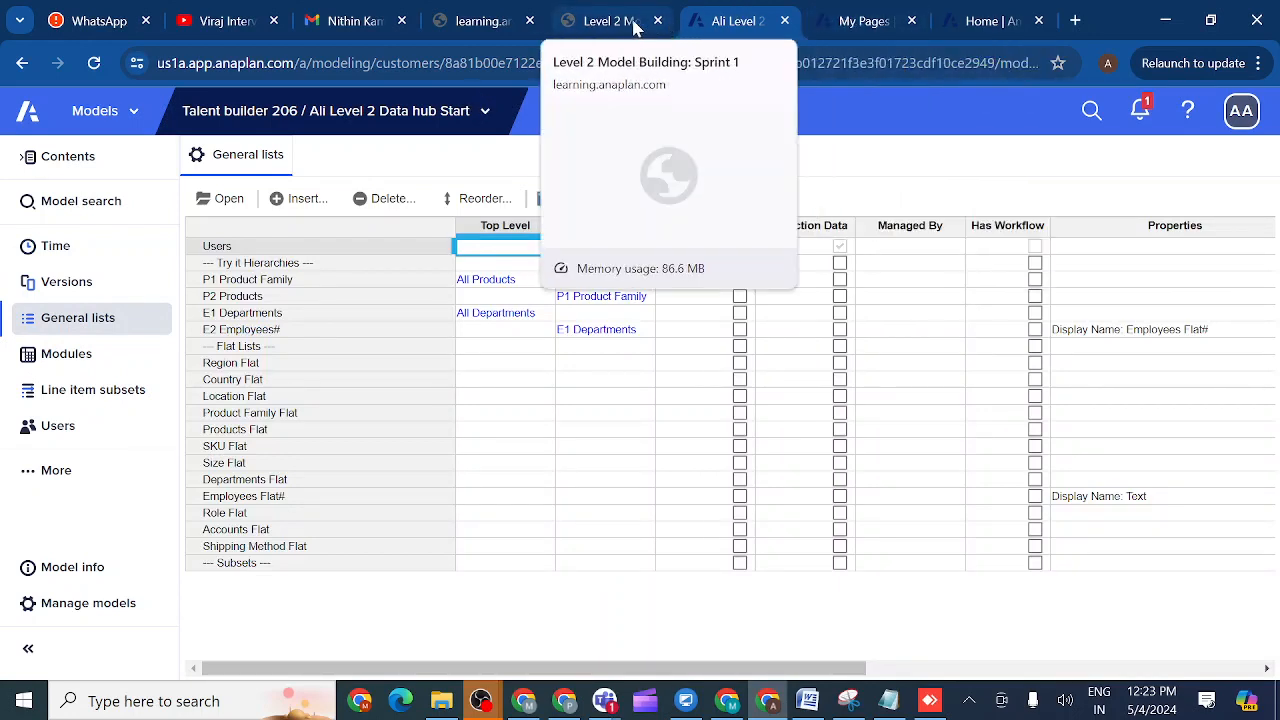
pyautogui.click(731, 21)
pyautogui.rightClick(731, 21)
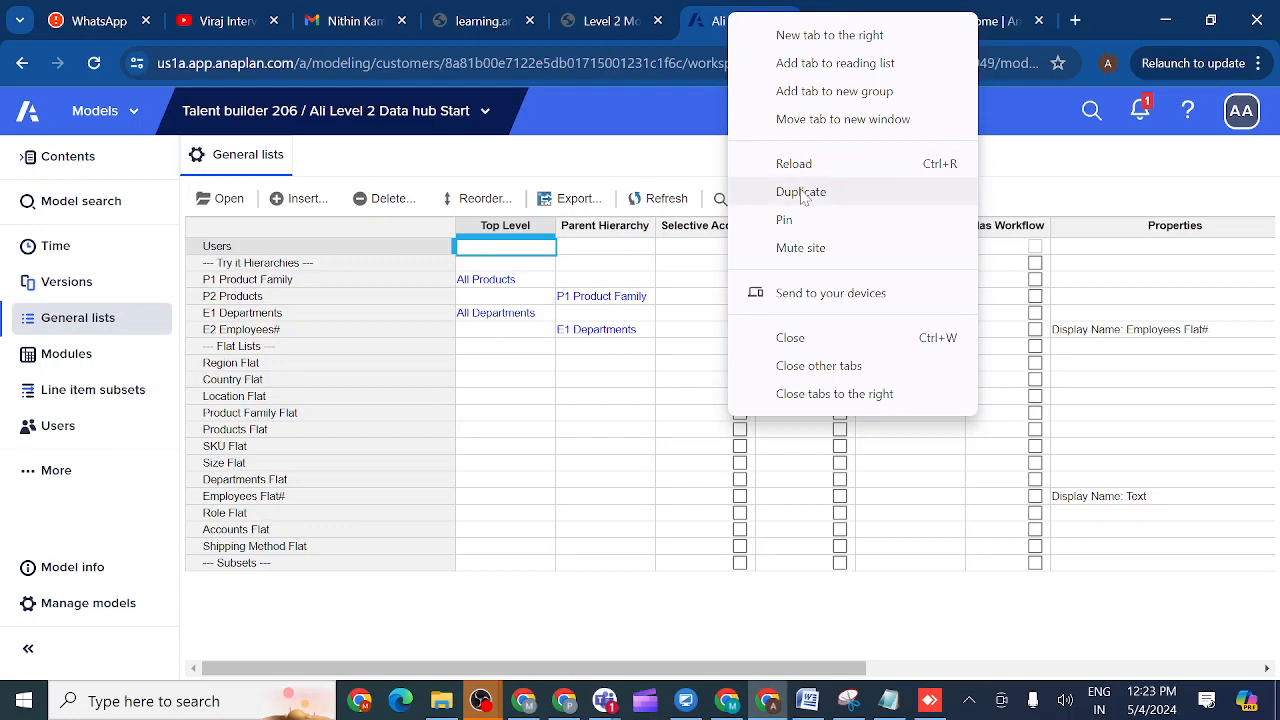
pyautogui.click(801, 191)
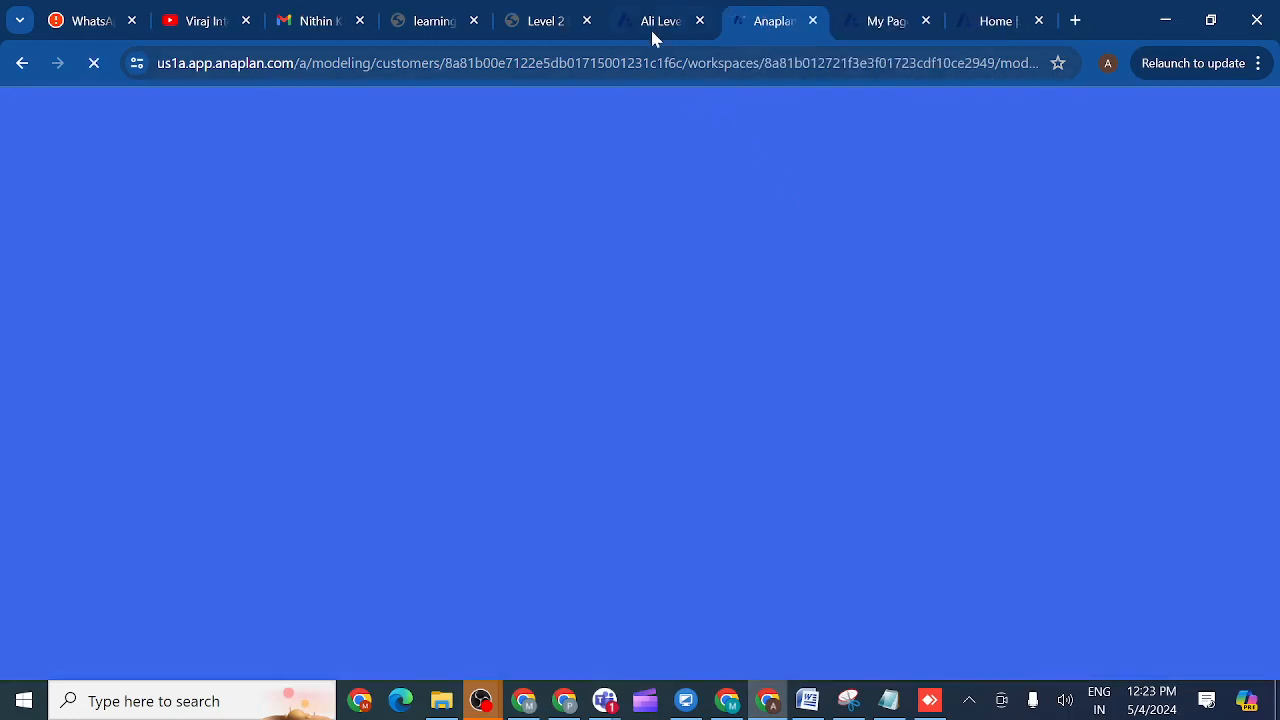
pyautogui.click(655, 24)
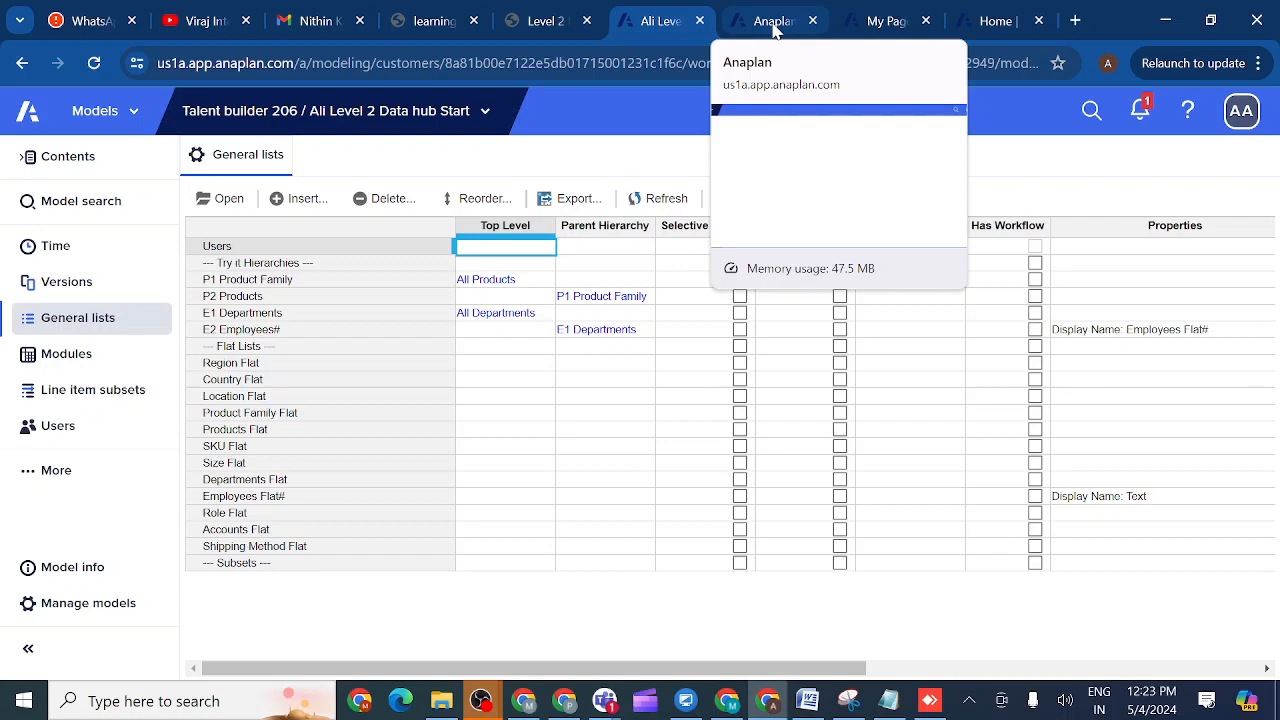
# - Bring the duplicated Level 2 Data hub Start tab with its General lists to the front
pyautogui.click(968, 700)
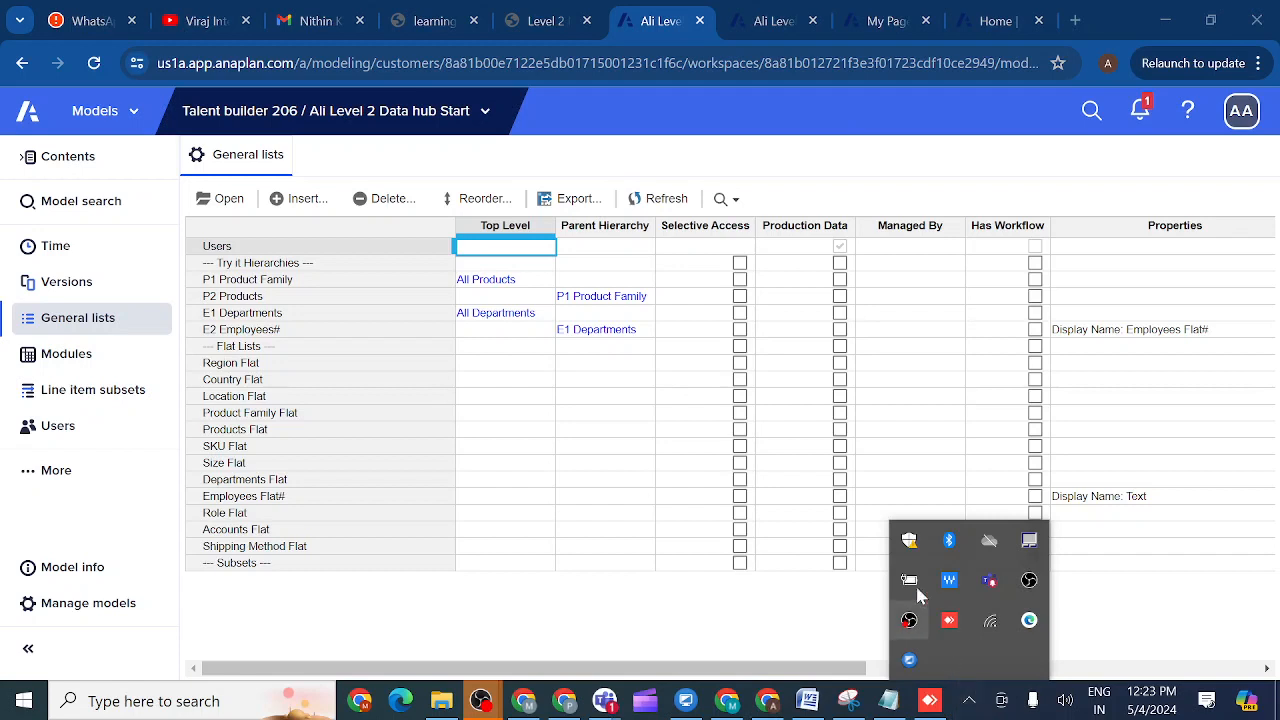
pyautogui.click(806, 617)
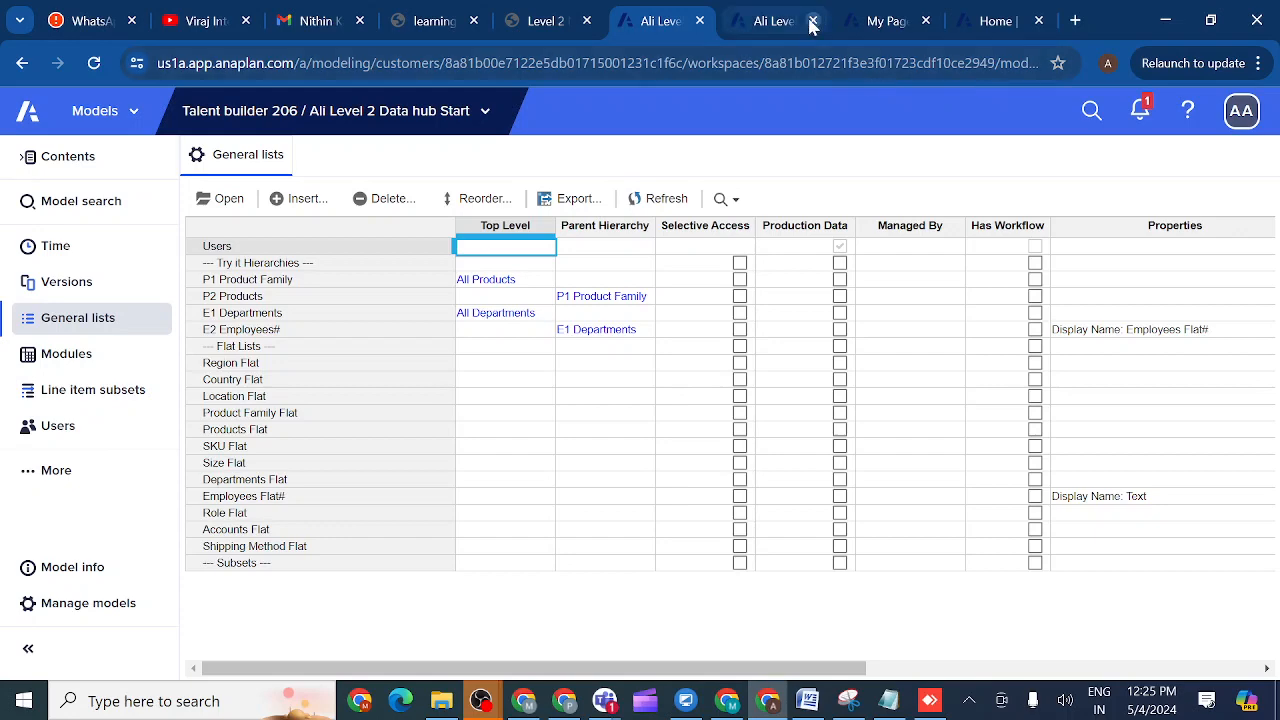
pyautogui.click(770, 22)
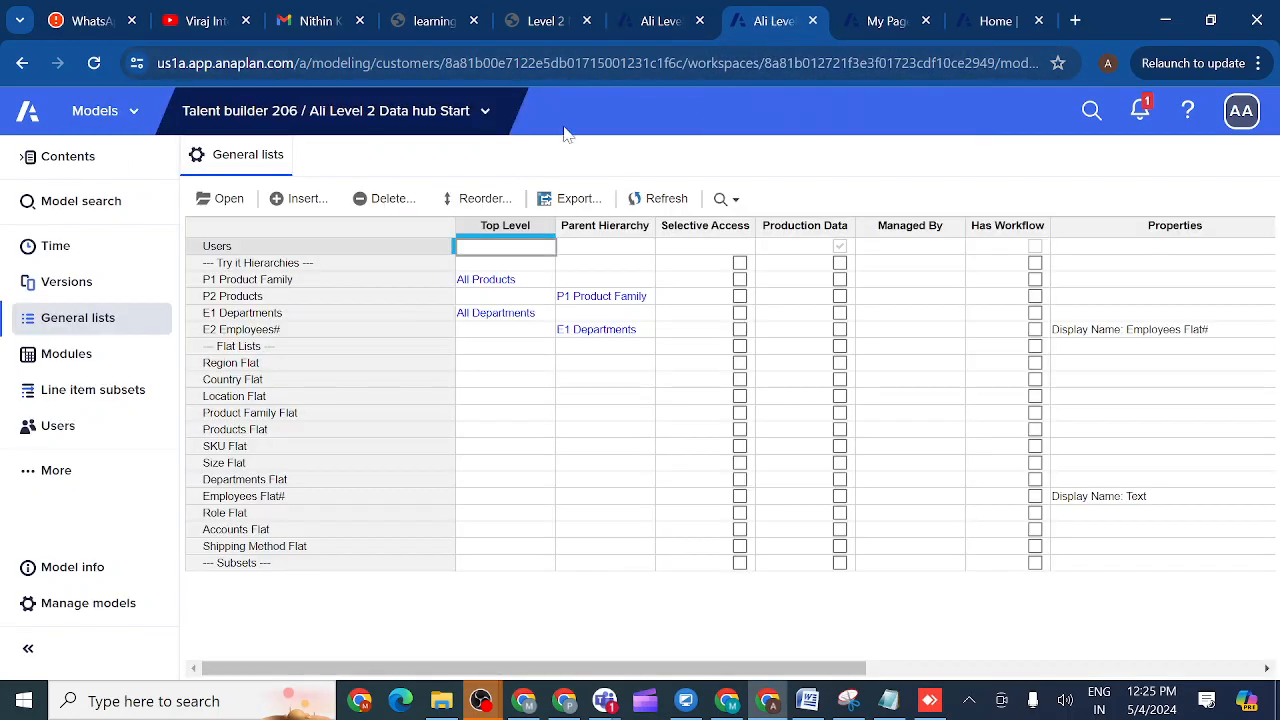
# - Open Level 1 Model Building 2.0 (New UX), list its modules and select REV03 Margin Calculation
pyautogui.click(484, 114)
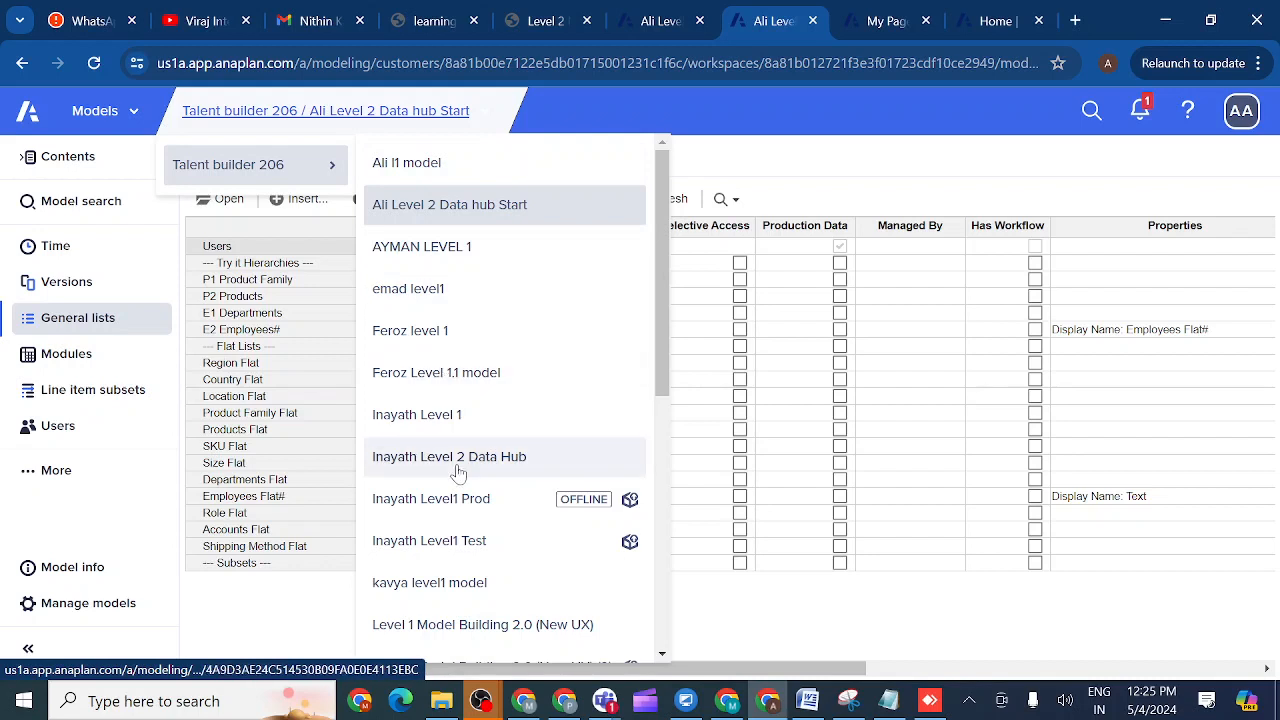
pyautogui.click(446, 628)
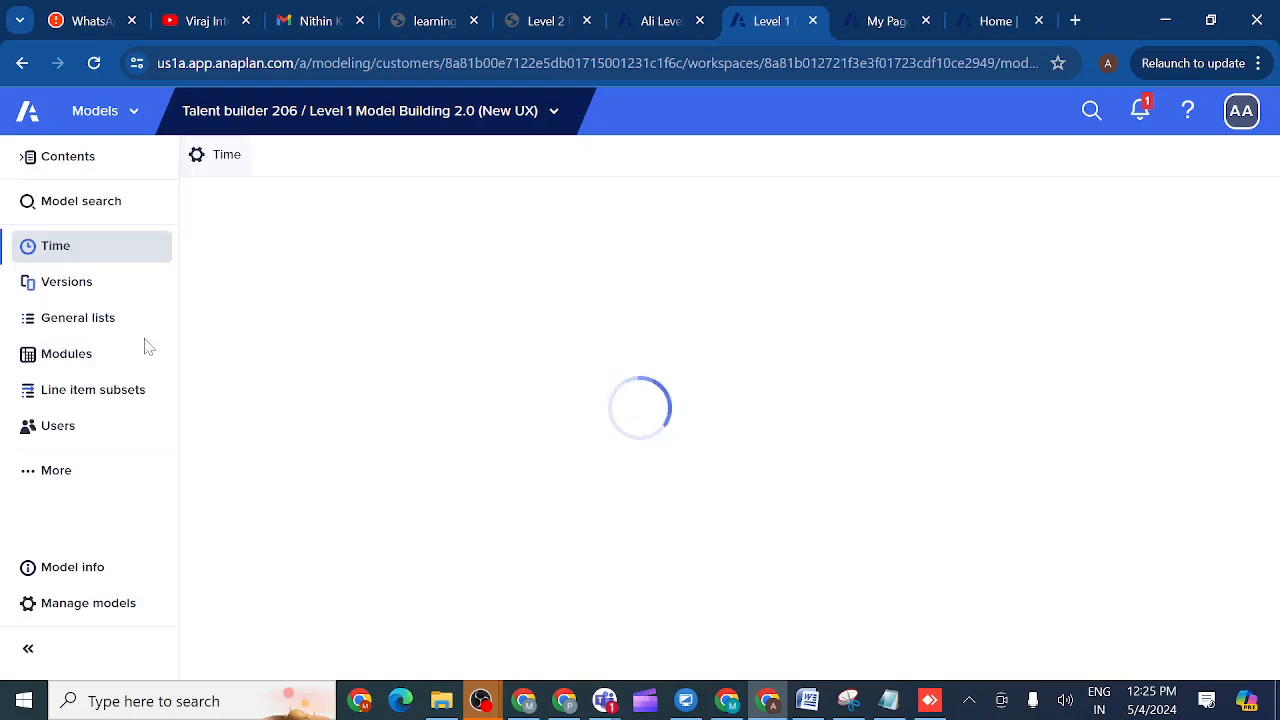
pyautogui.click(69, 360)
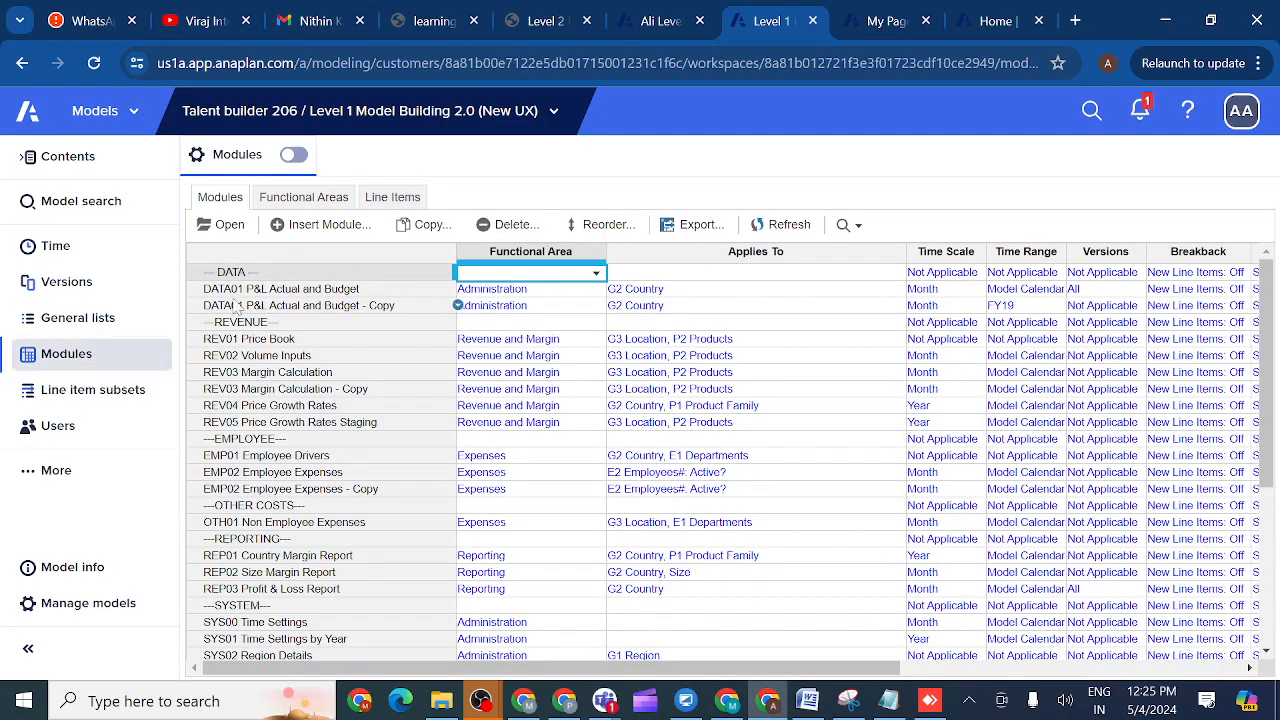
pyautogui.click(255, 379)
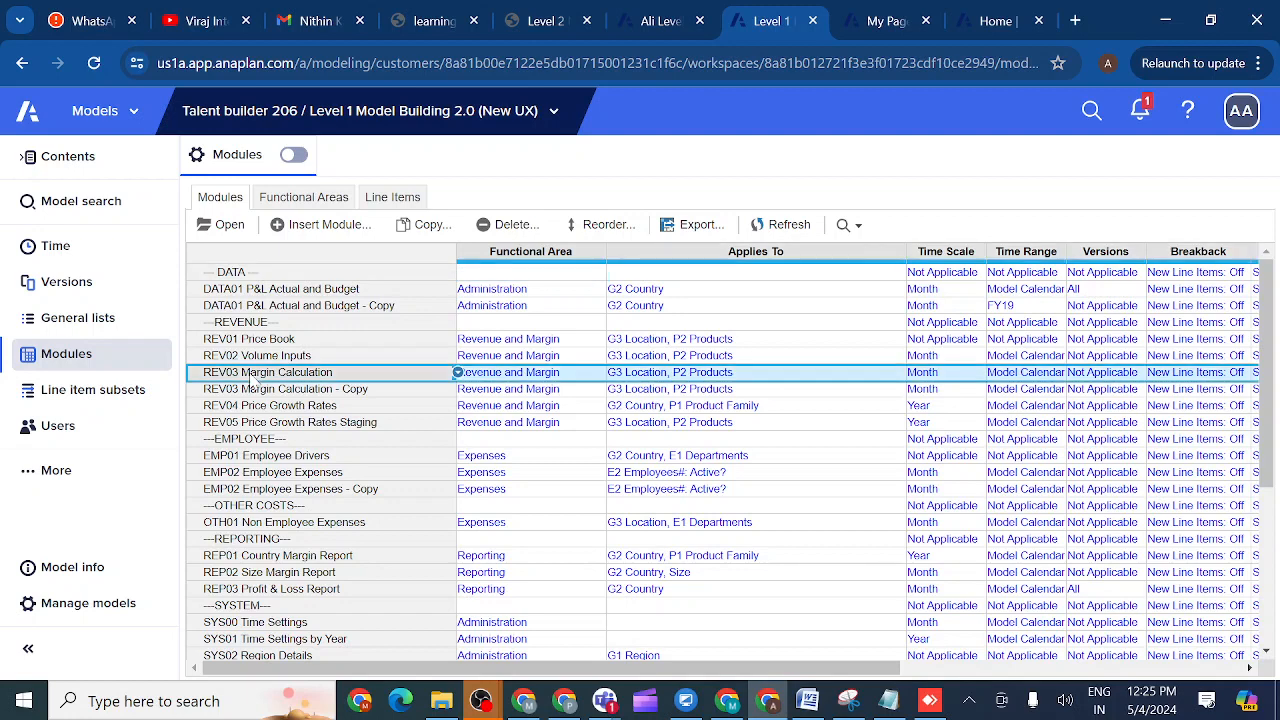
# - Open REV03 Margin Calculation and pivot it: G3 Location in rows, Line Items in pages
pyautogui.click(227, 226)
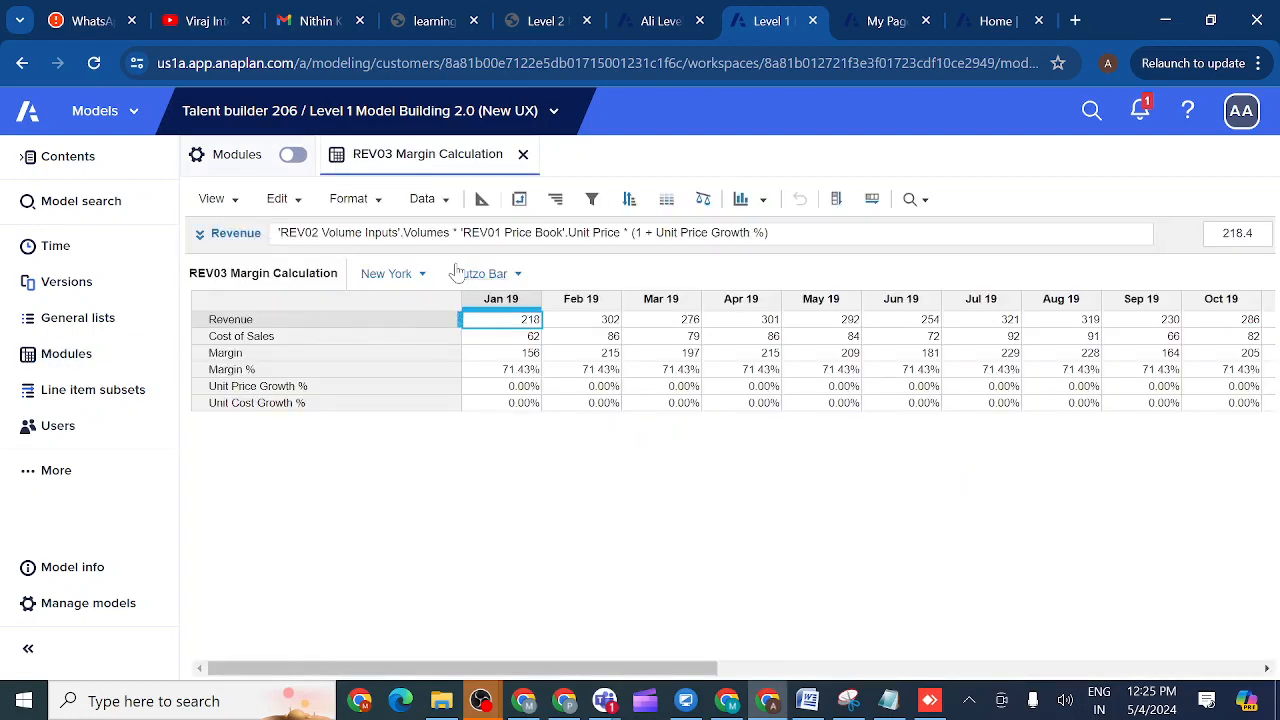
pyautogui.click(519, 200)
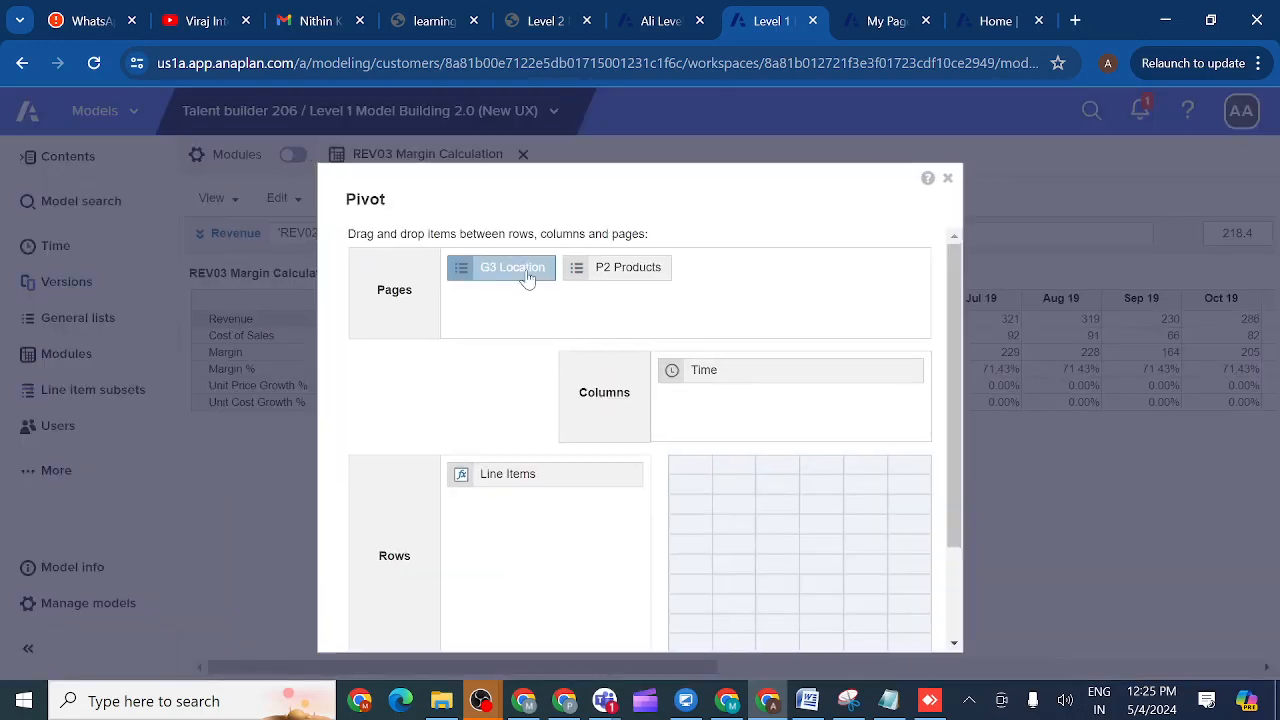
pyautogui.moveTo(528, 276); pyautogui.dragTo(506, 534)
pyautogui.moveTo(522, 480); pyautogui.dragTo(643, 286)
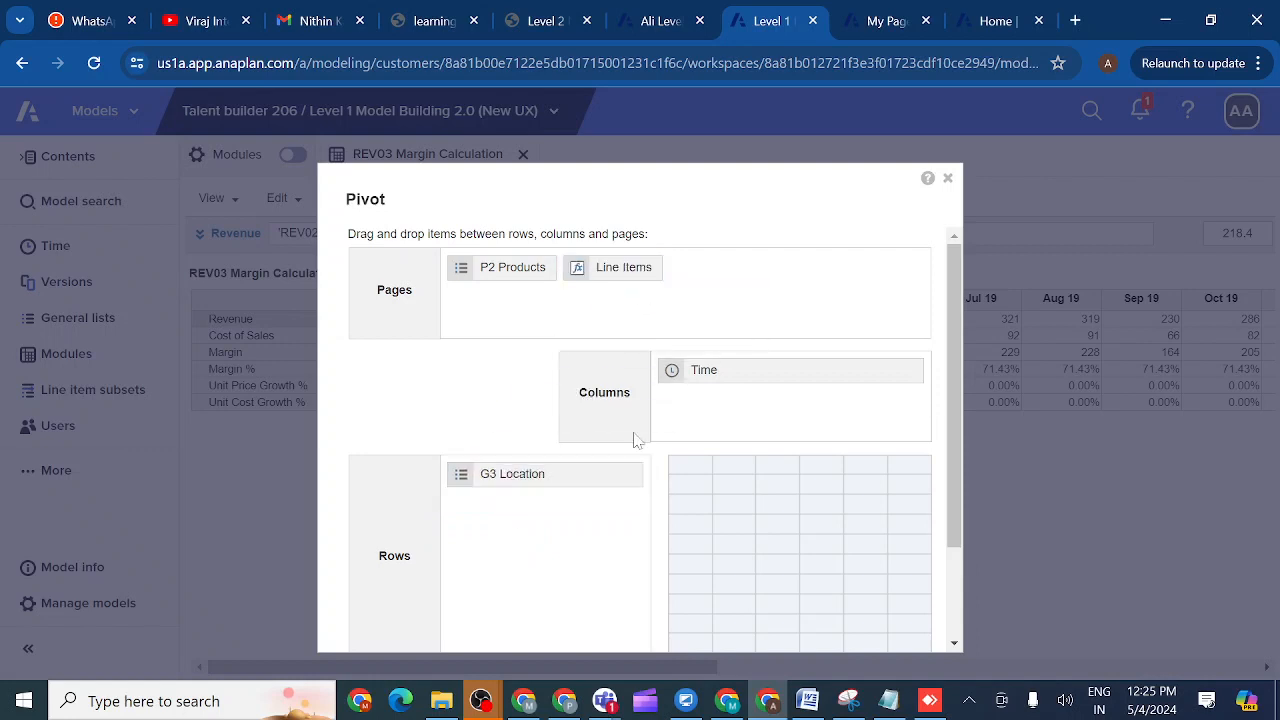
pyautogui.moveTo(954, 486); pyautogui.dragTo(962, 610)
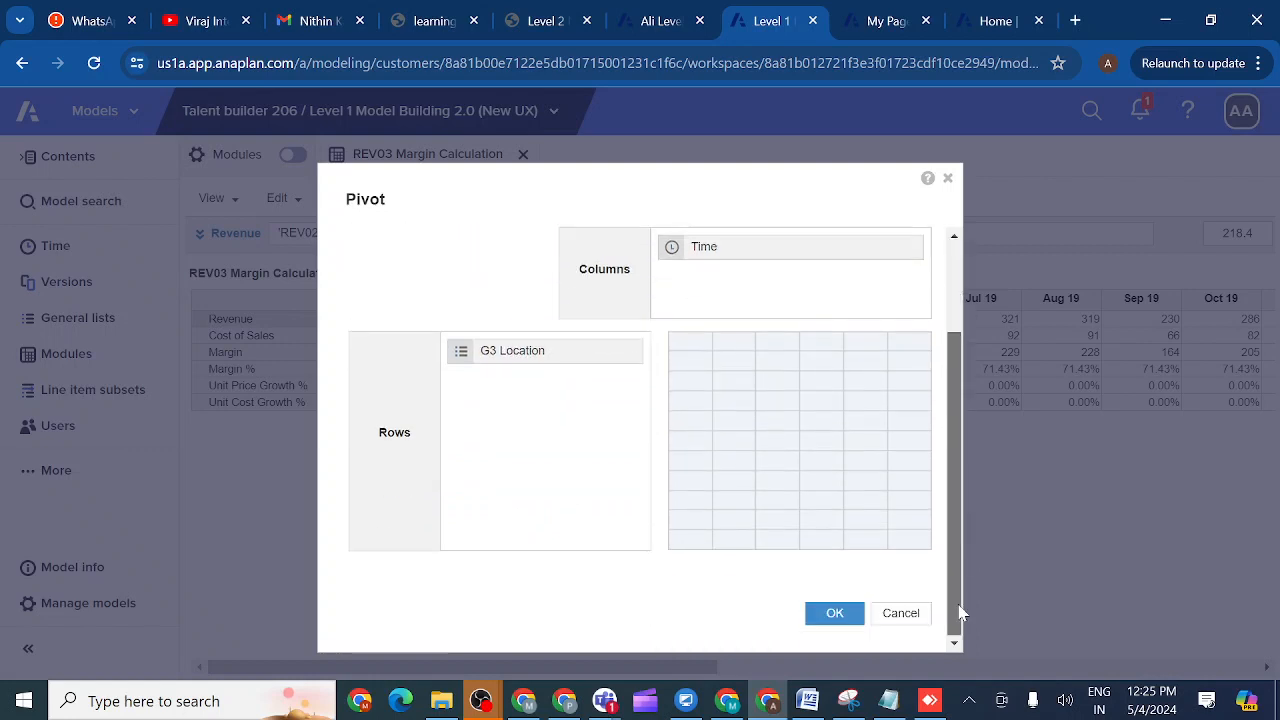
pyautogui.click(835, 614)
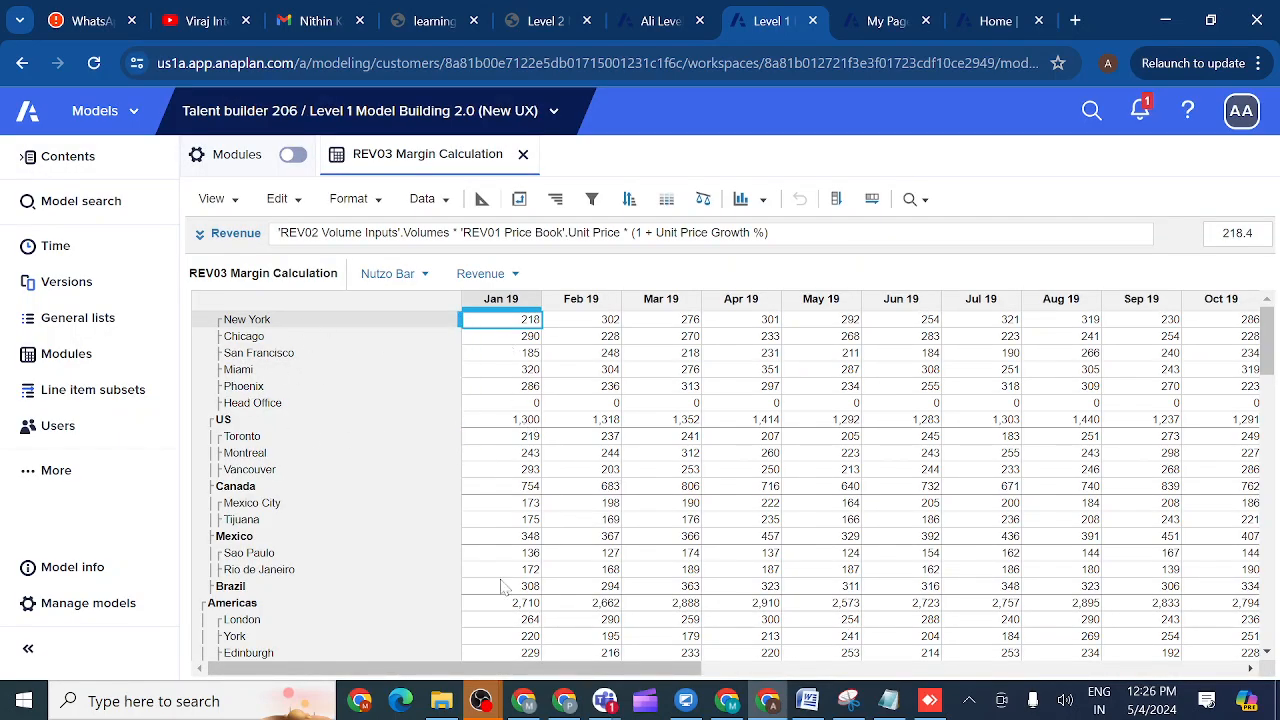
pyautogui.moveTo(477, 672); pyautogui.dragTo(628, 678)
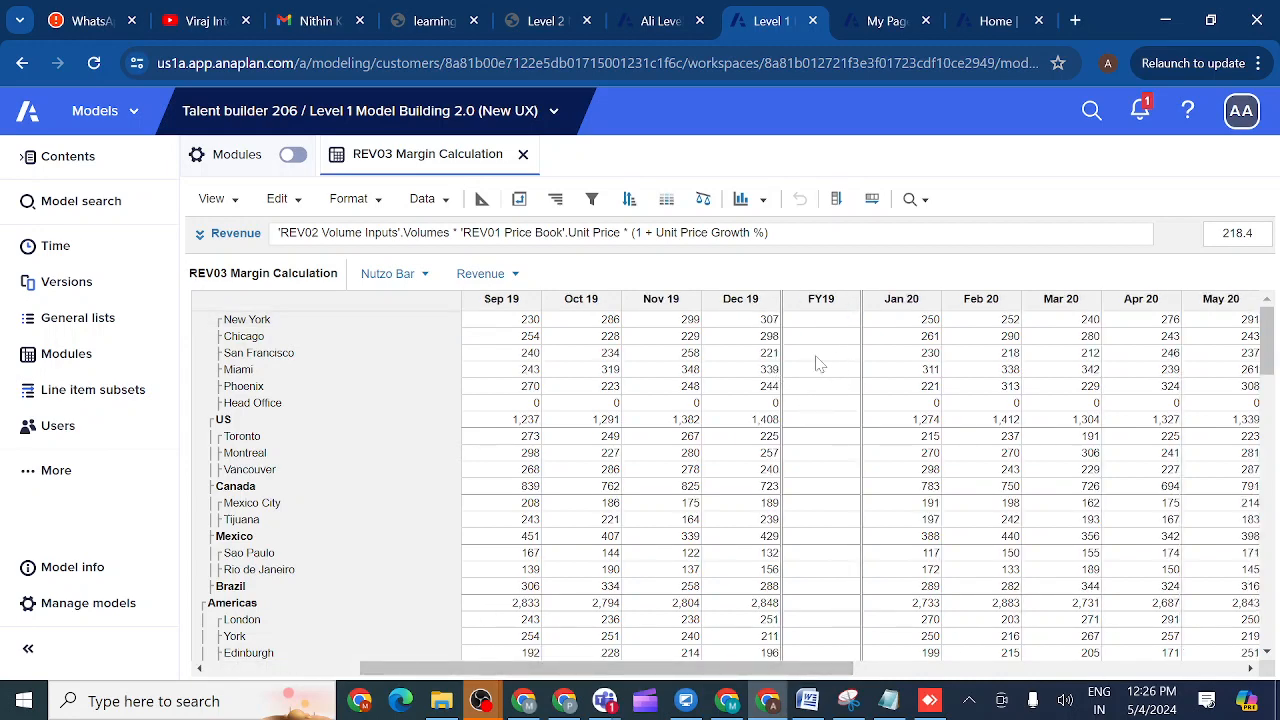
# - In the line item settings, set Revenue's time summary method to Sum
pyautogui.click(481, 199)
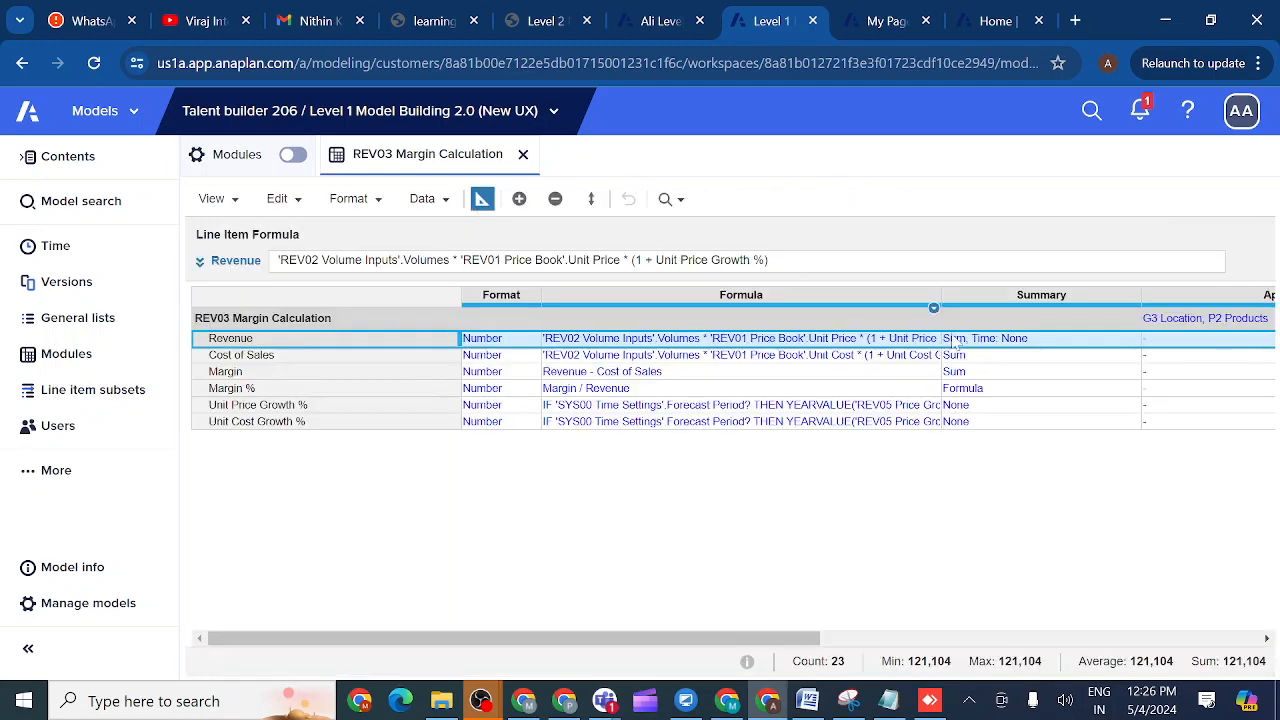
pyautogui.click(1055, 341)
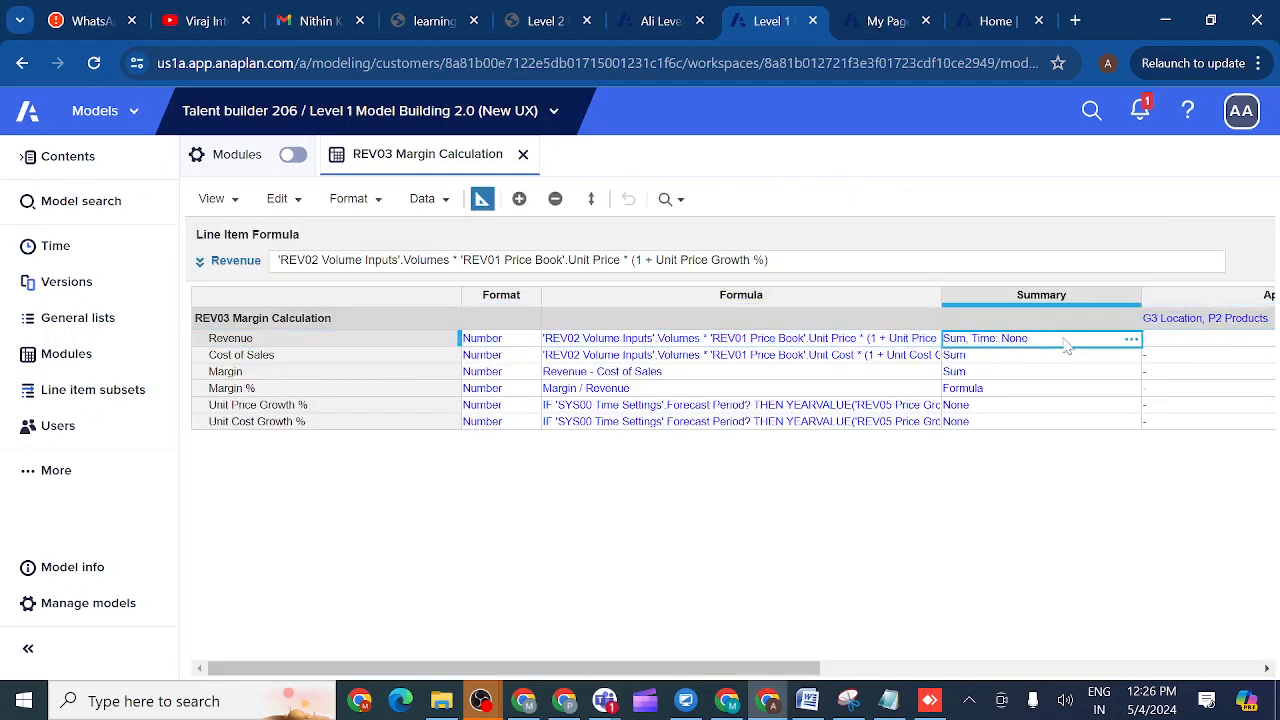
pyautogui.click(1135, 342)
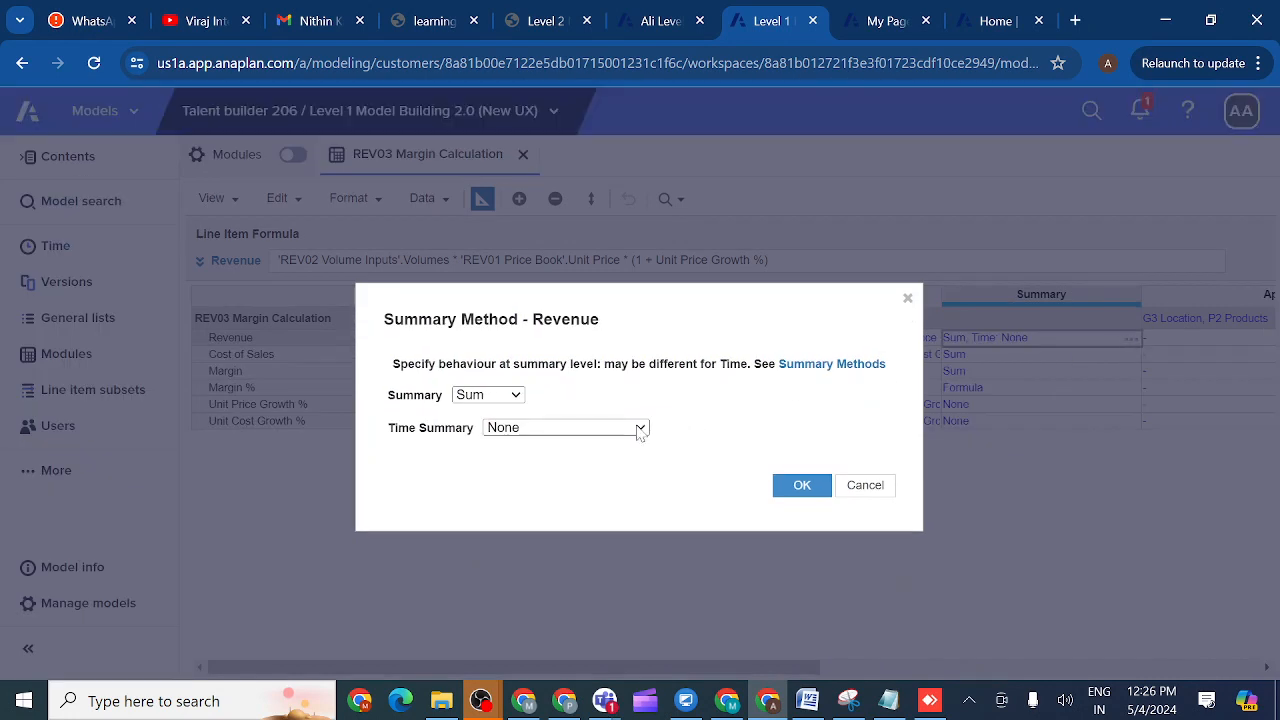
pyautogui.click(517, 396)
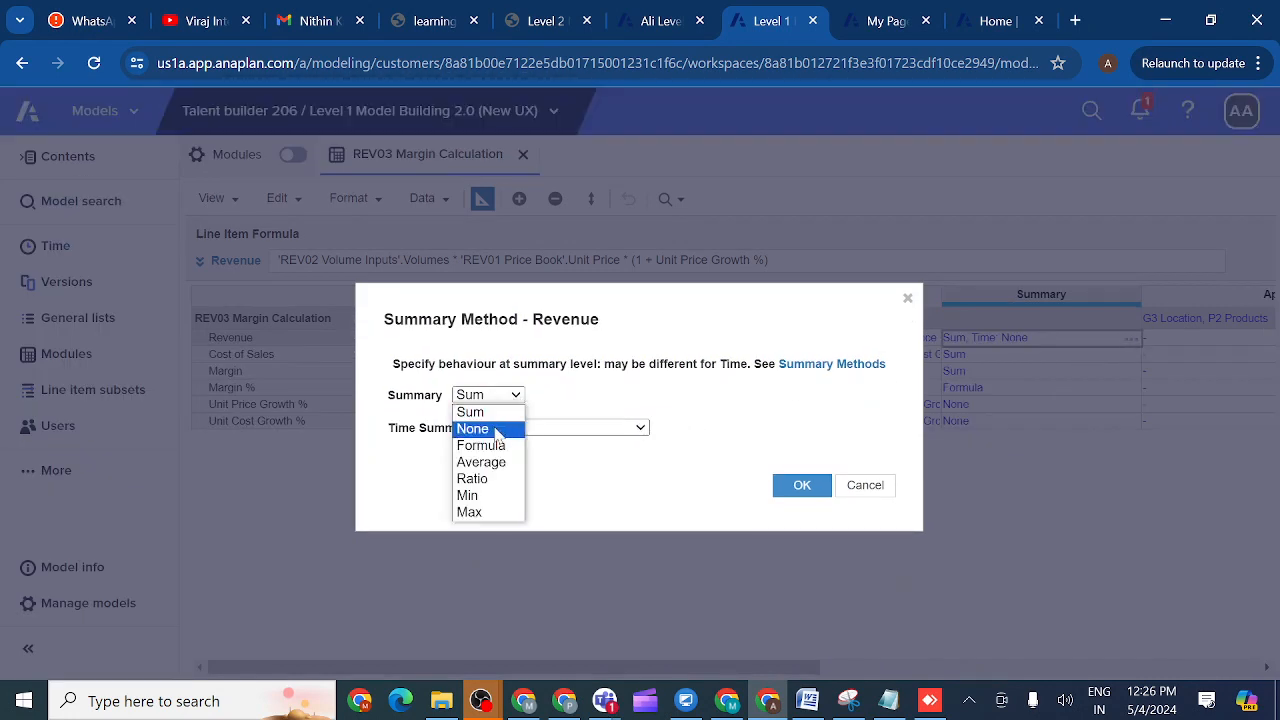
pyautogui.click(596, 381)
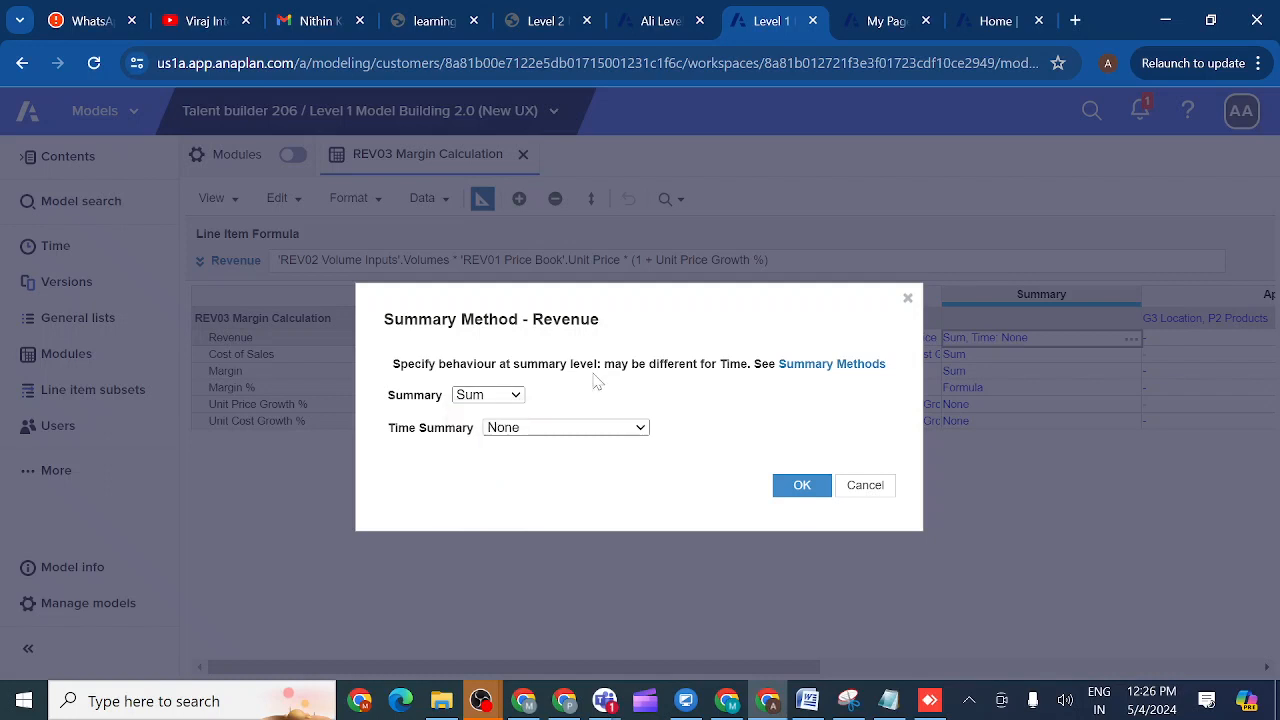
pyautogui.click(641, 428)
pyautogui.click(559, 462)
pyautogui.click(802, 487)
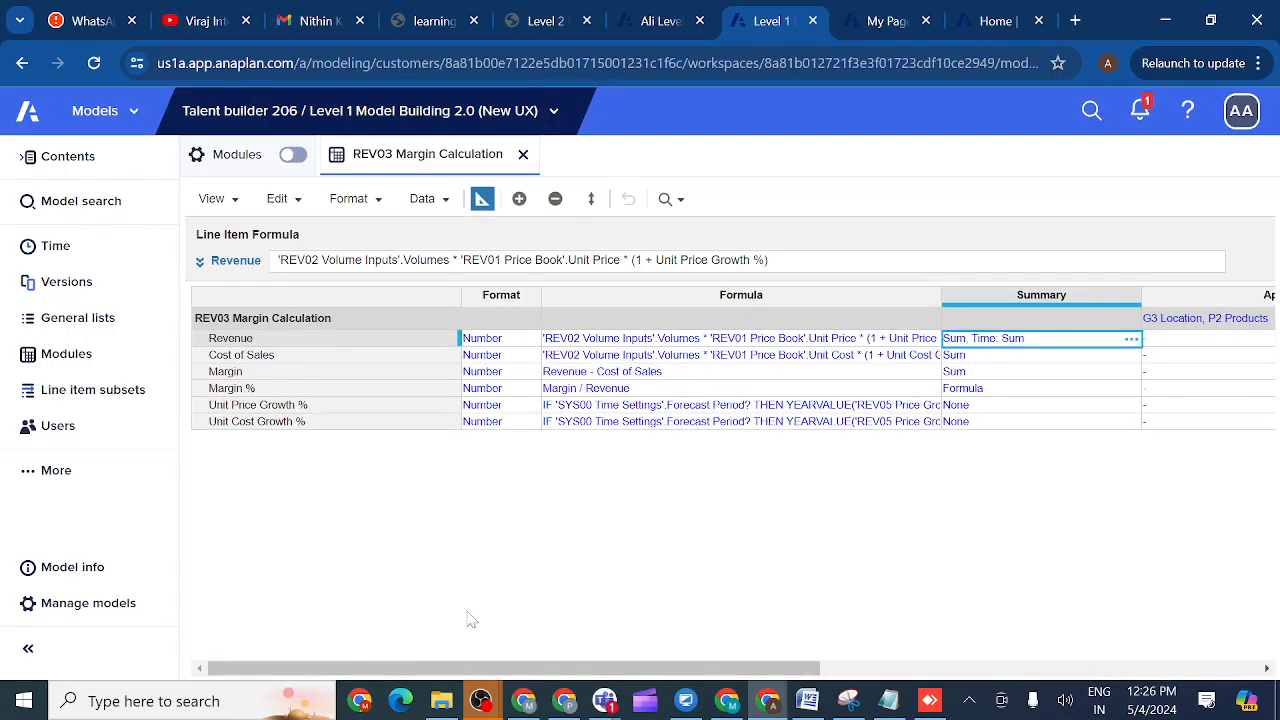
# - Copy Unit Cost Growth %'s None summary onto Revenue, check its 78,228 cell count, return to grid
pyautogui.moveTo(410, 672); pyautogui.dragTo(536, 670)
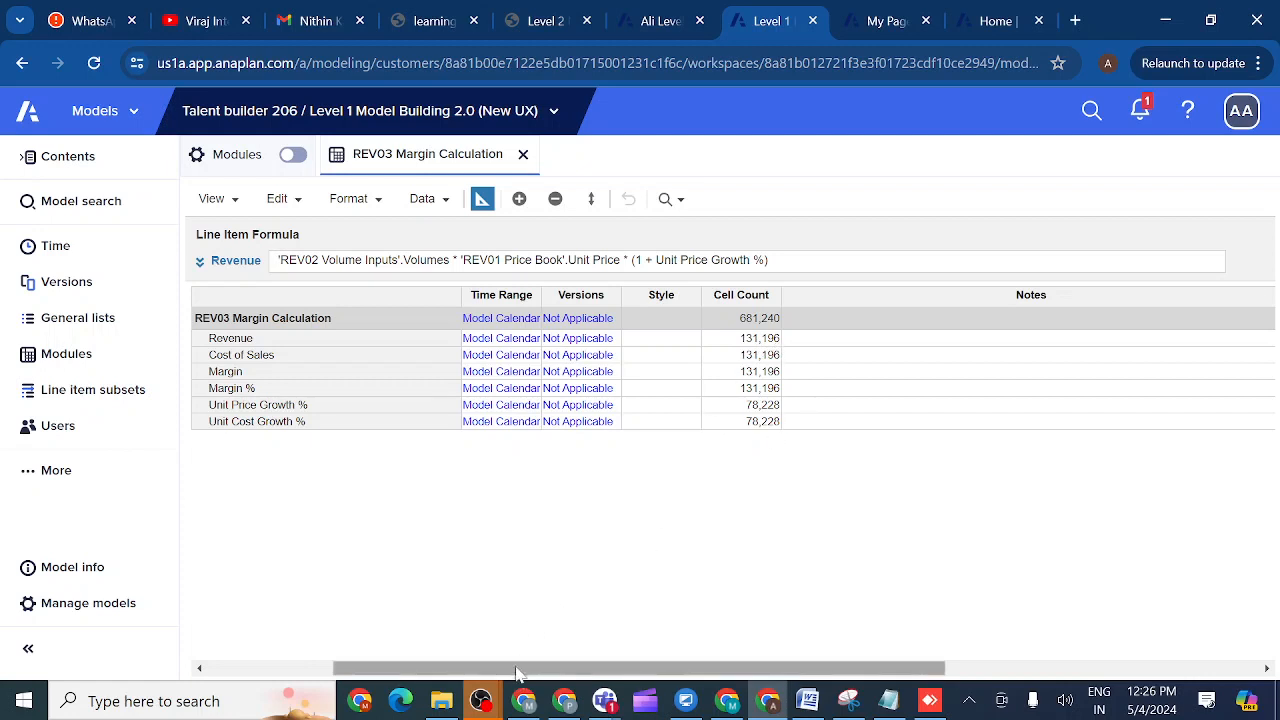
pyautogui.moveTo(518, 676); pyautogui.dragTo(400, 683)
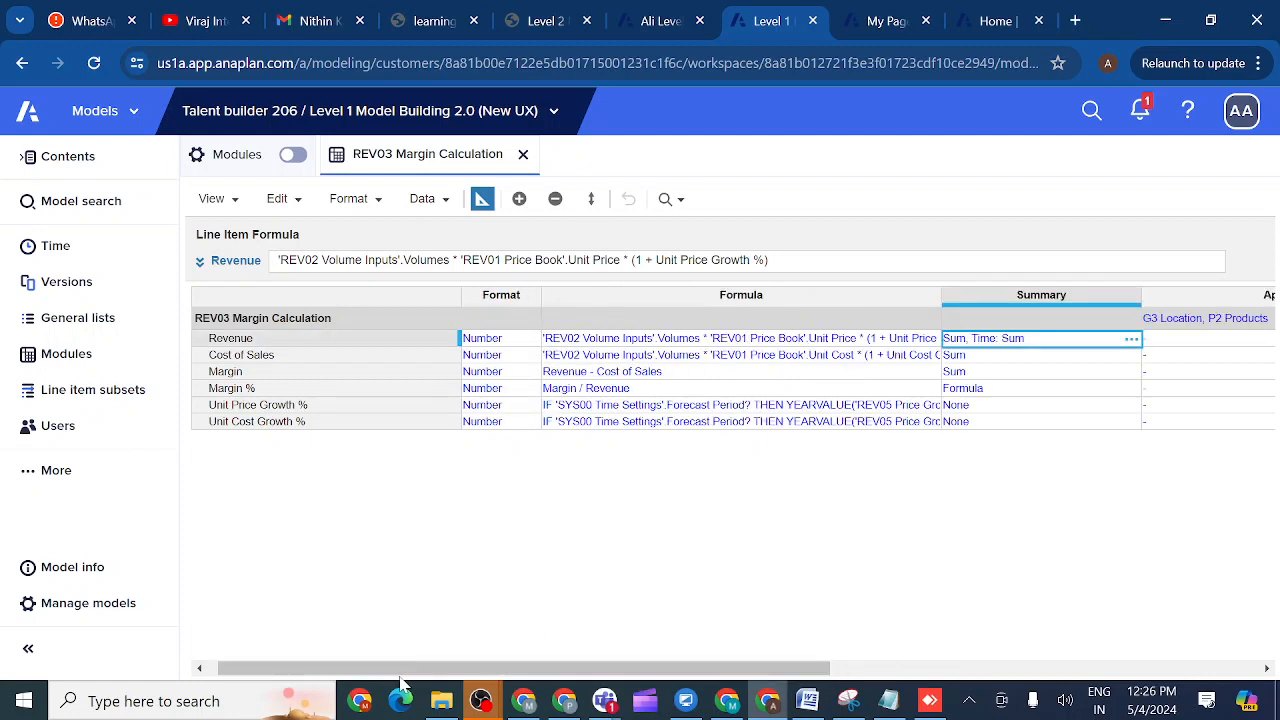
pyautogui.click(973, 428)
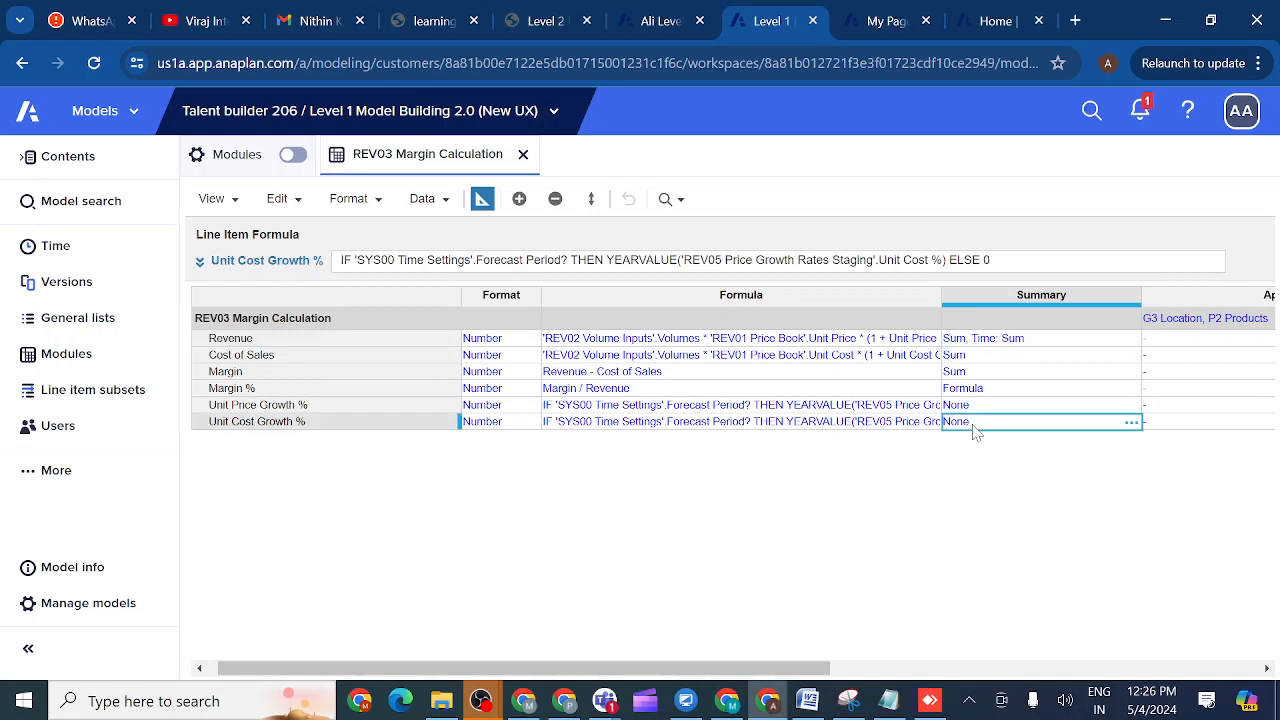
pyautogui.hotkey('ctrl', 'c')
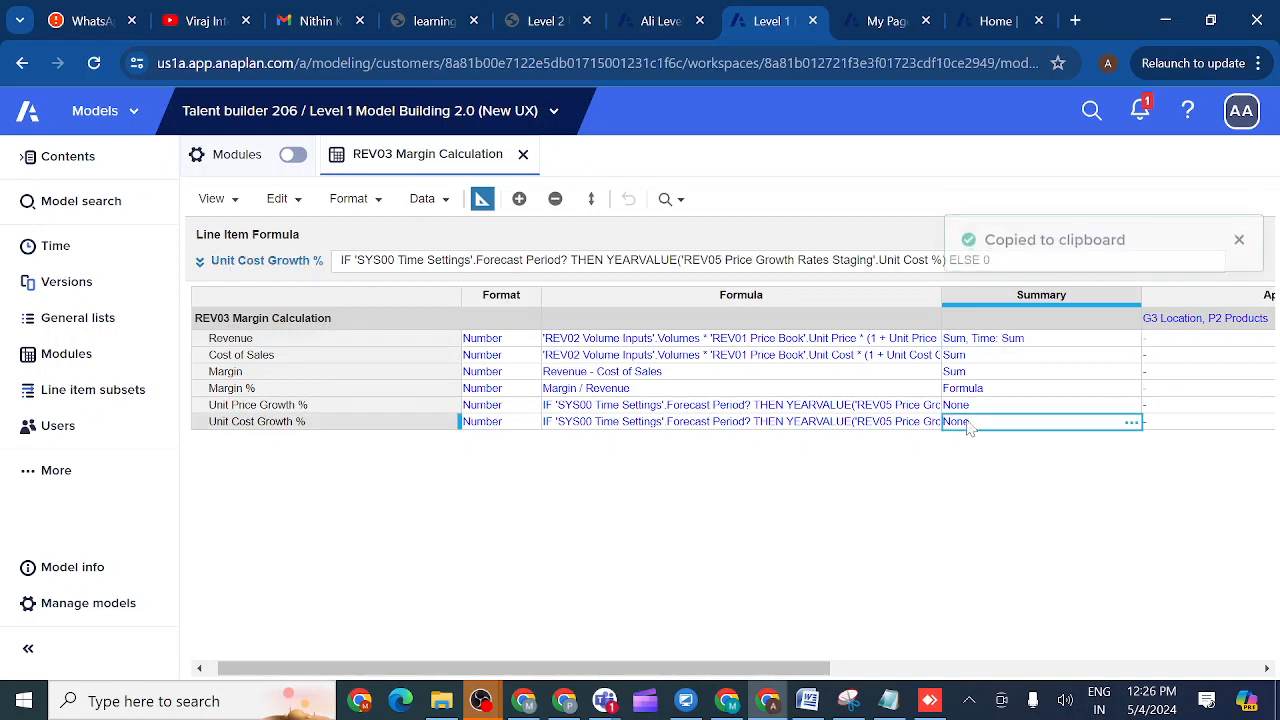
pyautogui.click(989, 340)
pyautogui.hotkey('ctrl', 'v')
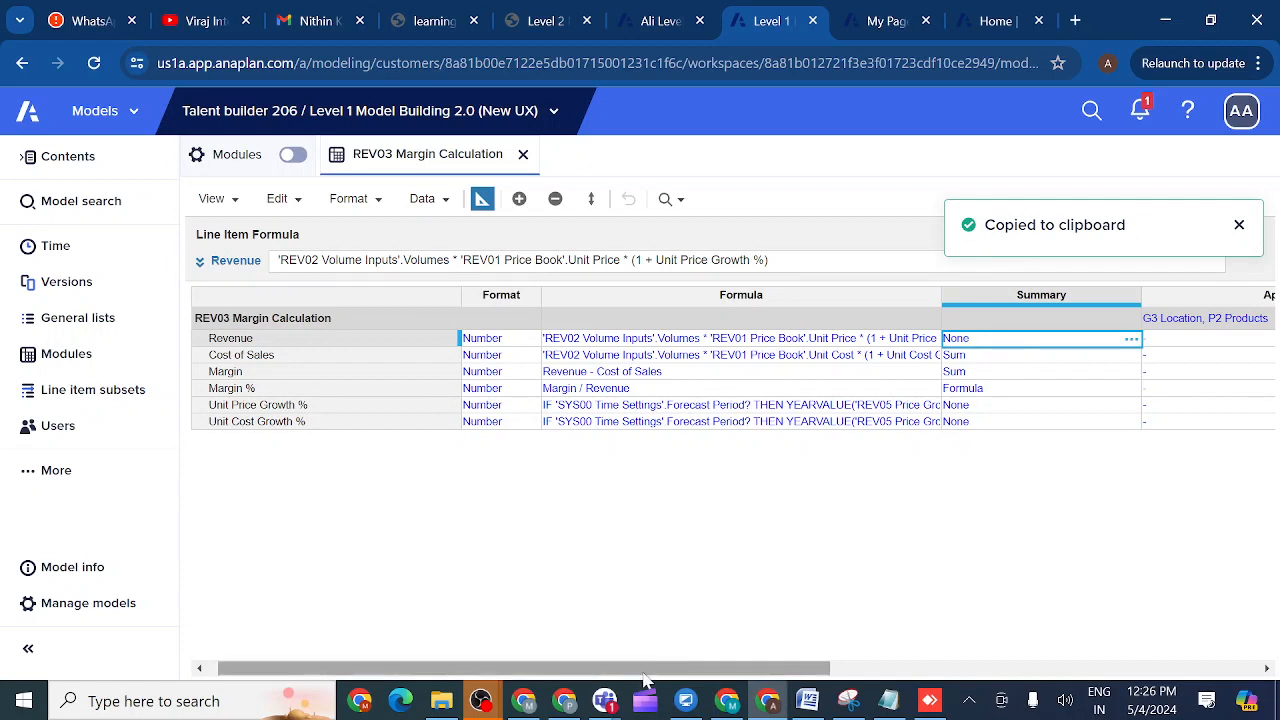
pyautogui.moveTo(644, 670); pyautogui.dragTo(750, 670)
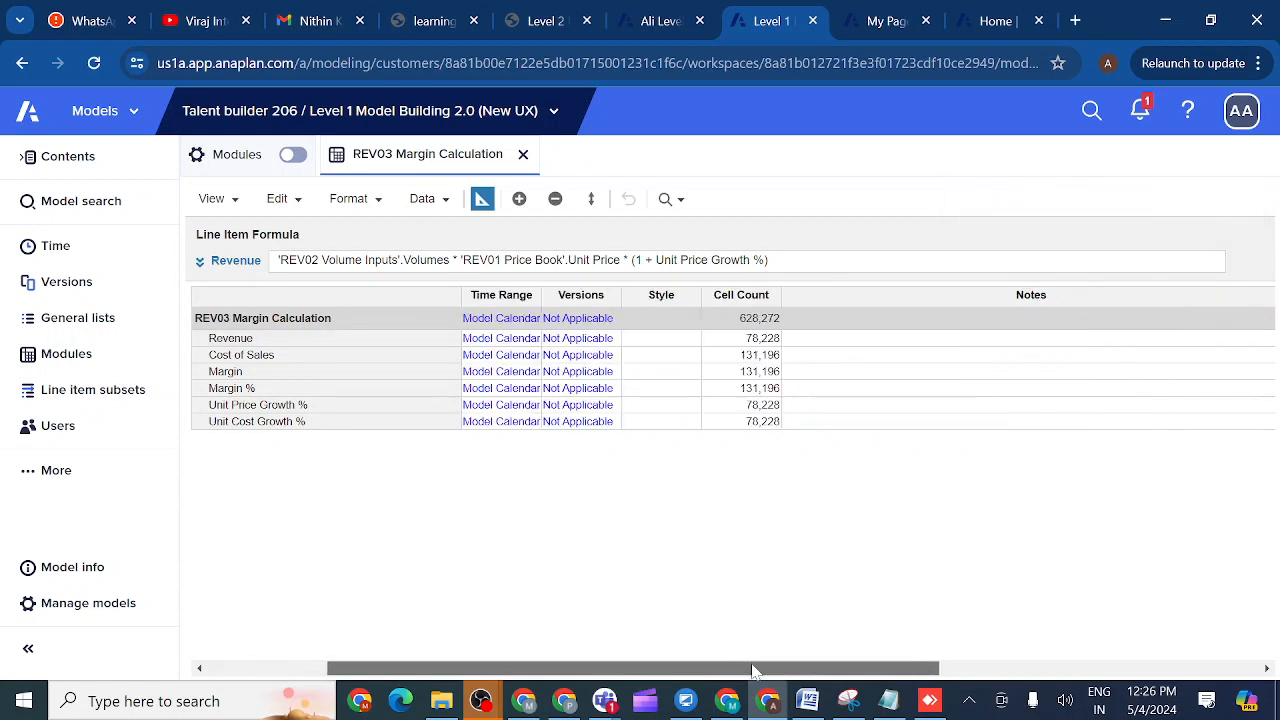
pyautogui.click(740, 340)
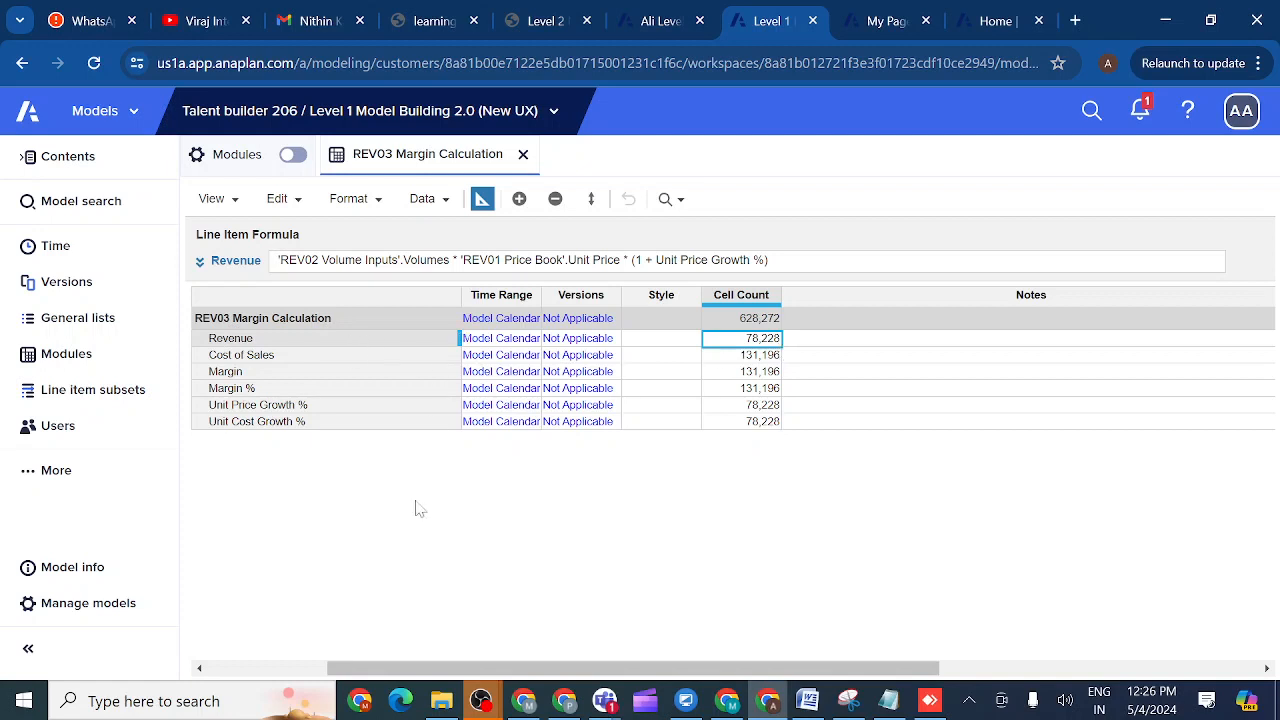
pyautogui.moveTo(348, 668); pyautogui.dragTo(232, 676)
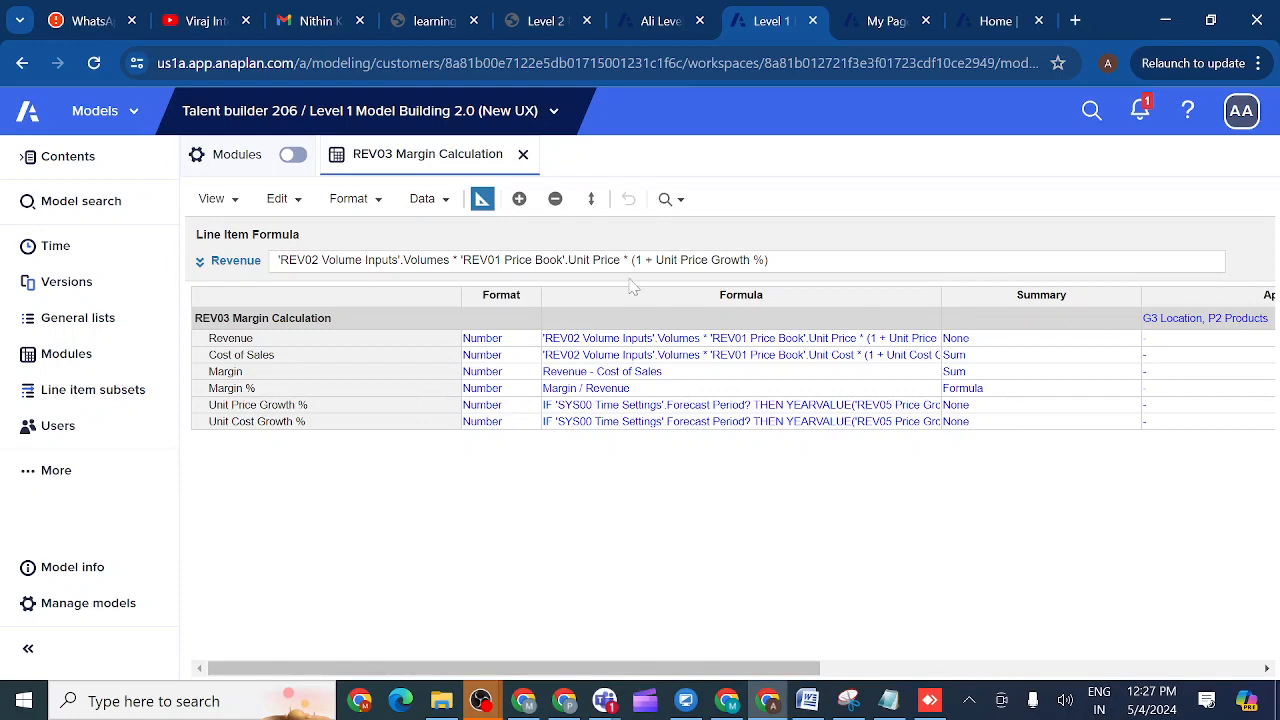
pyautogui.click(481, 199)
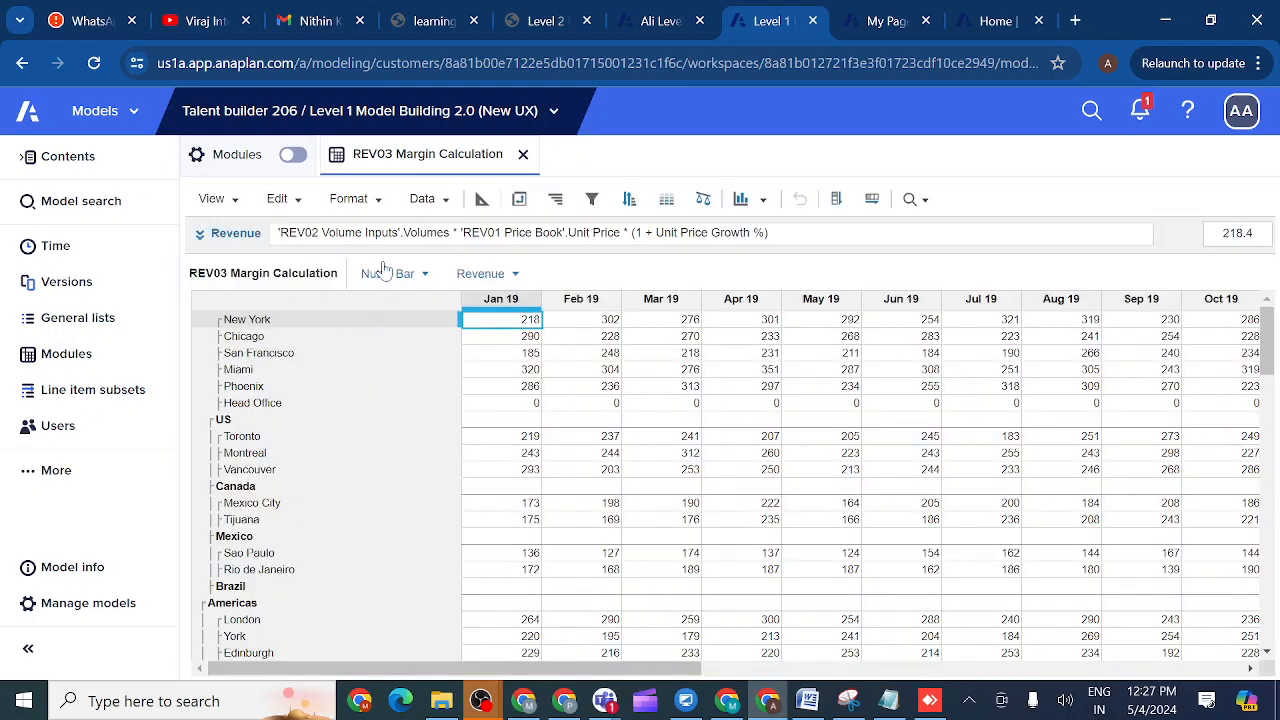
# - Confirm the US total row's Jan 19 and Feb 19 Revenue cells are blank, then show My Pages
pyautogui.click(270, 425)
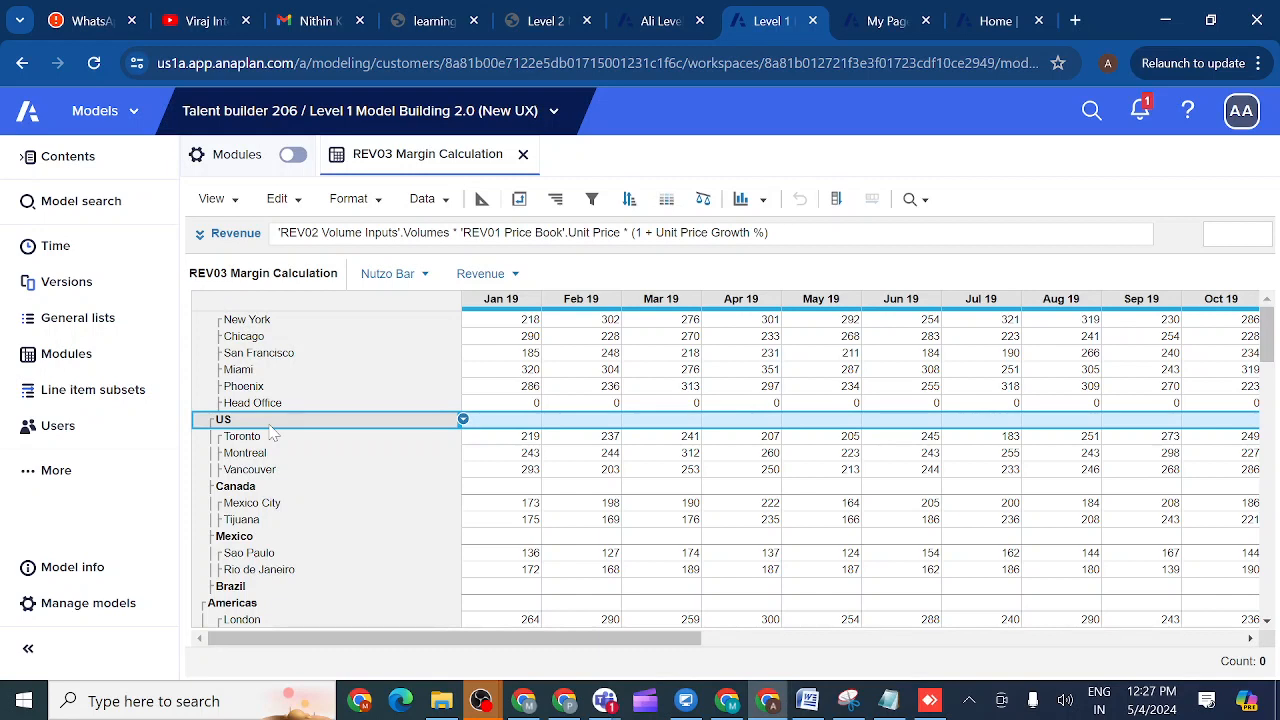
pyautogui.click(518, 424)
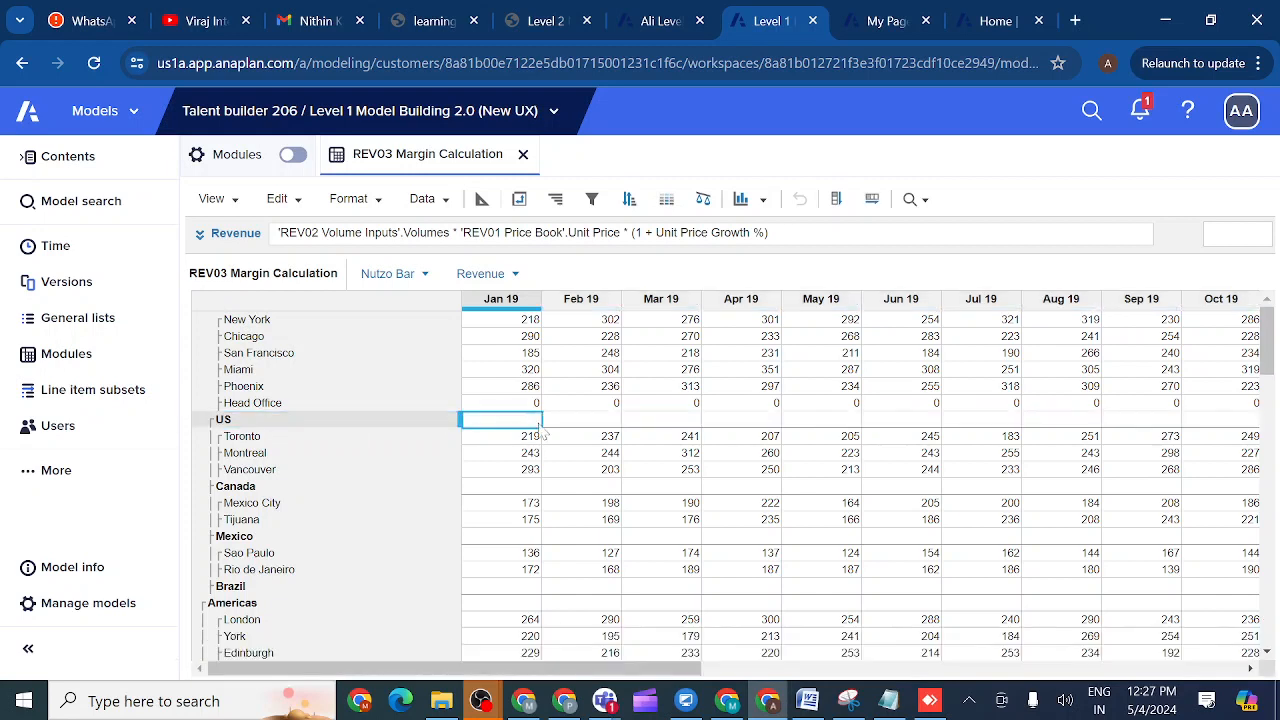
pyautogui.click(576, 427)
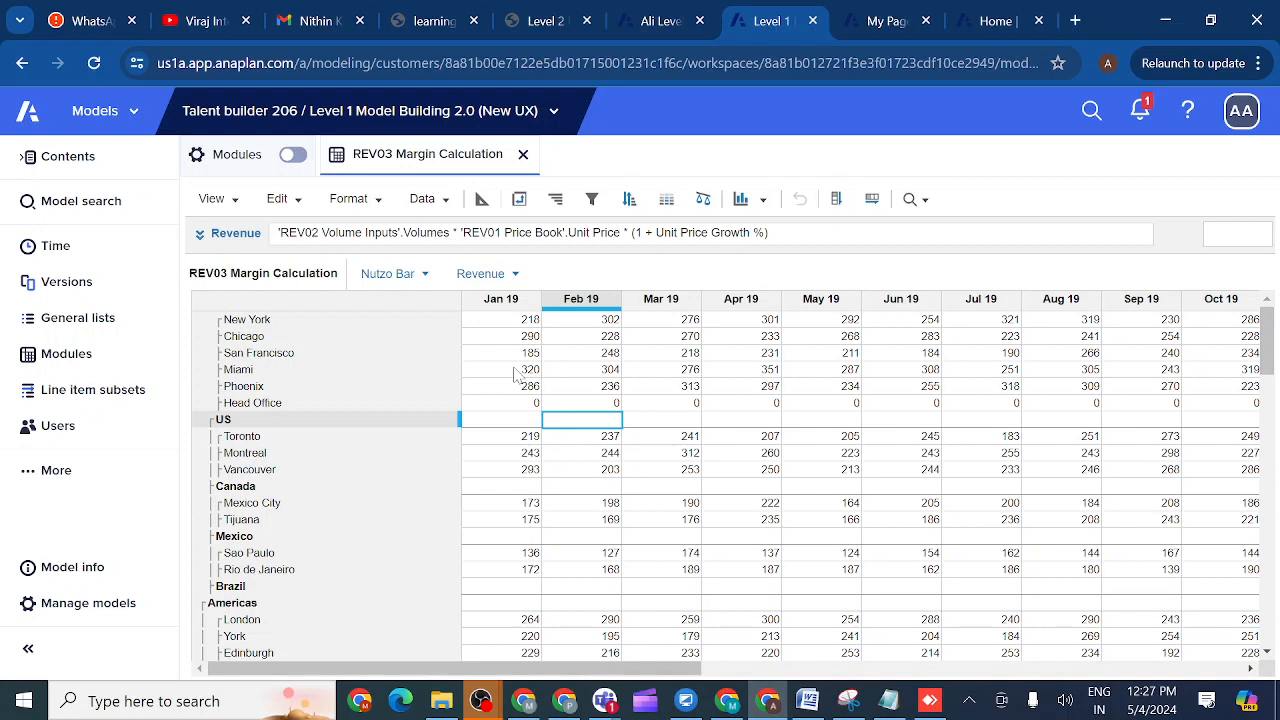
pyautogui.click(518, 422)
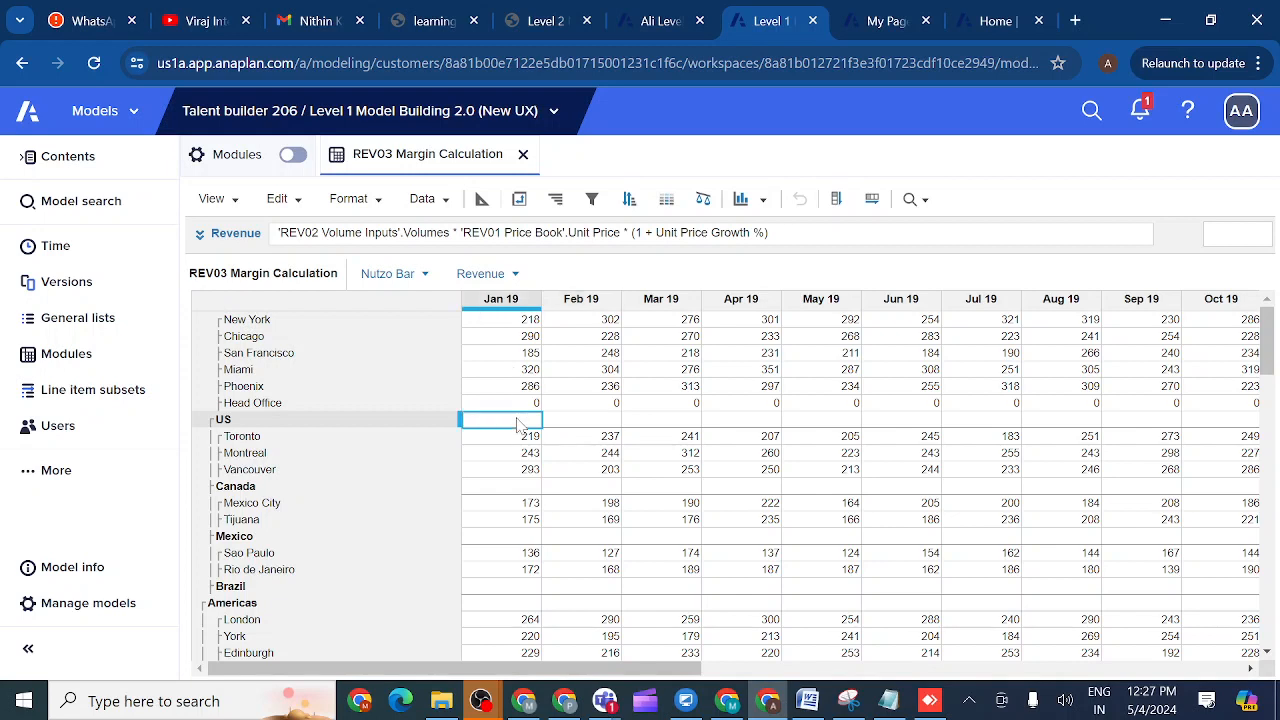
pyautogui.click(576, 422)
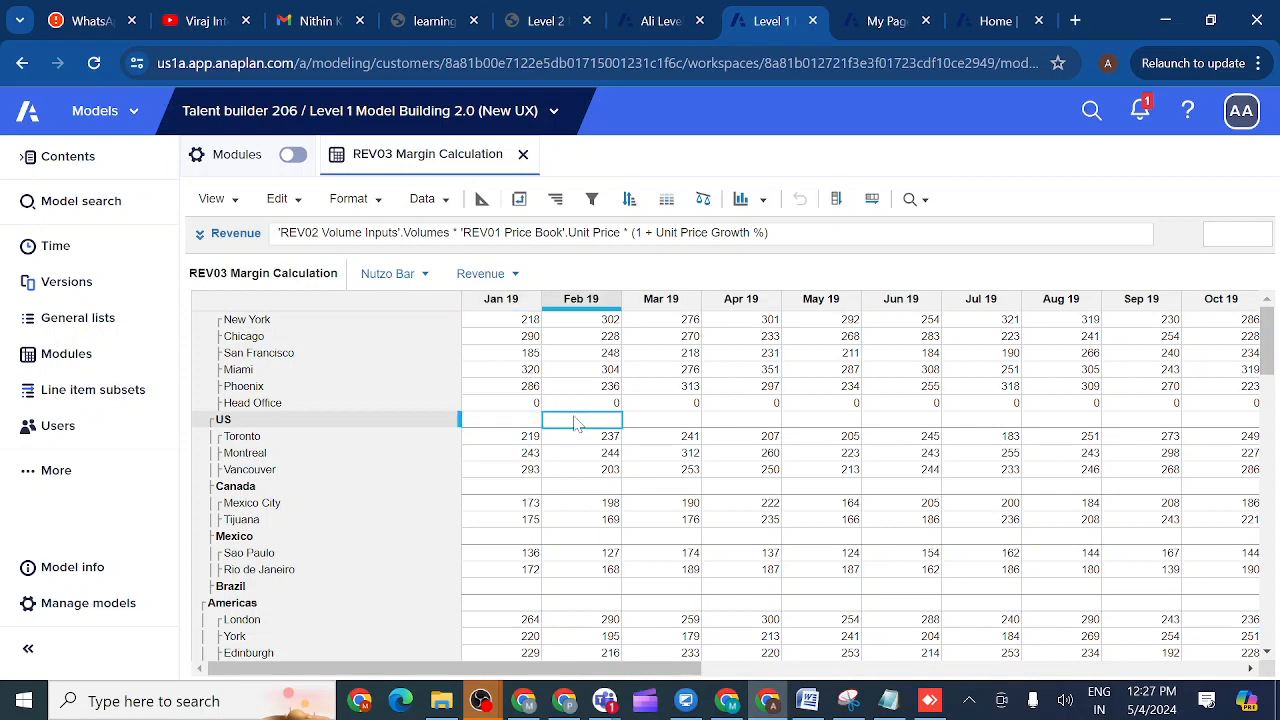
pyautogui.click(522, 422)
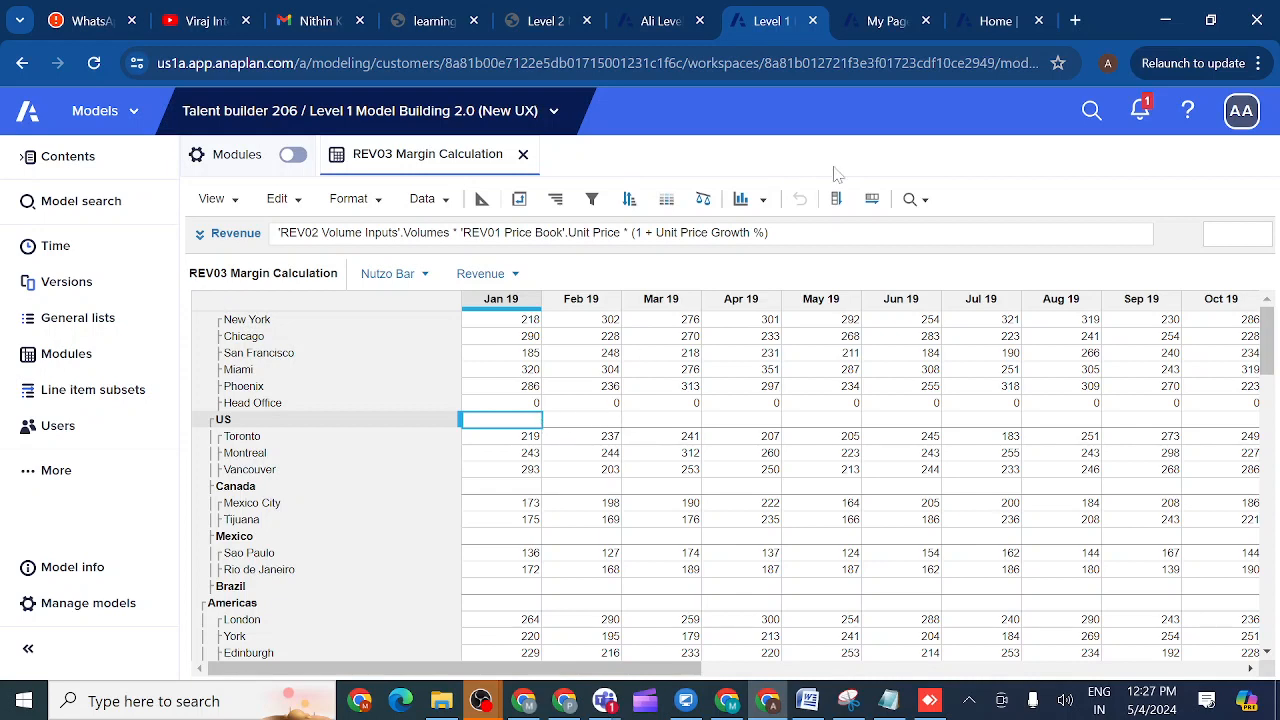
pyautogui.click(888, 24)
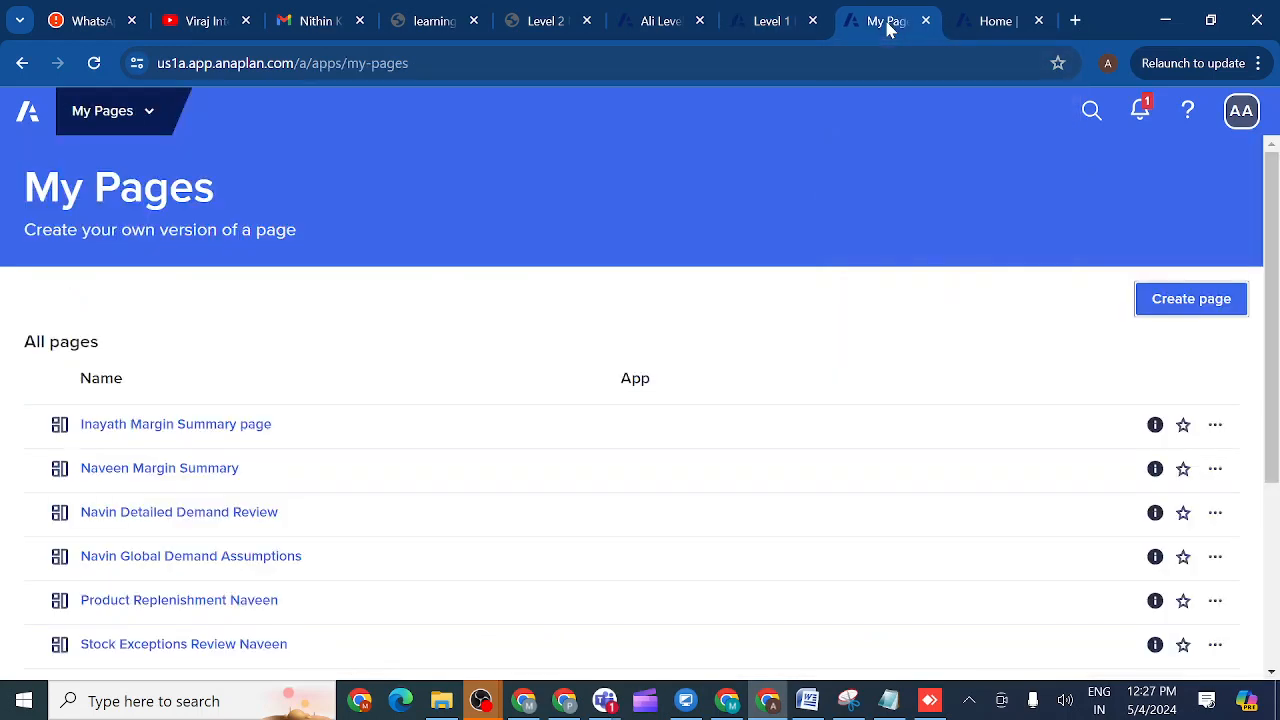
# - Return via the Level 1 tab to the Level 2 Data hub Start model's General lists
pyautogui.click(770, 24)
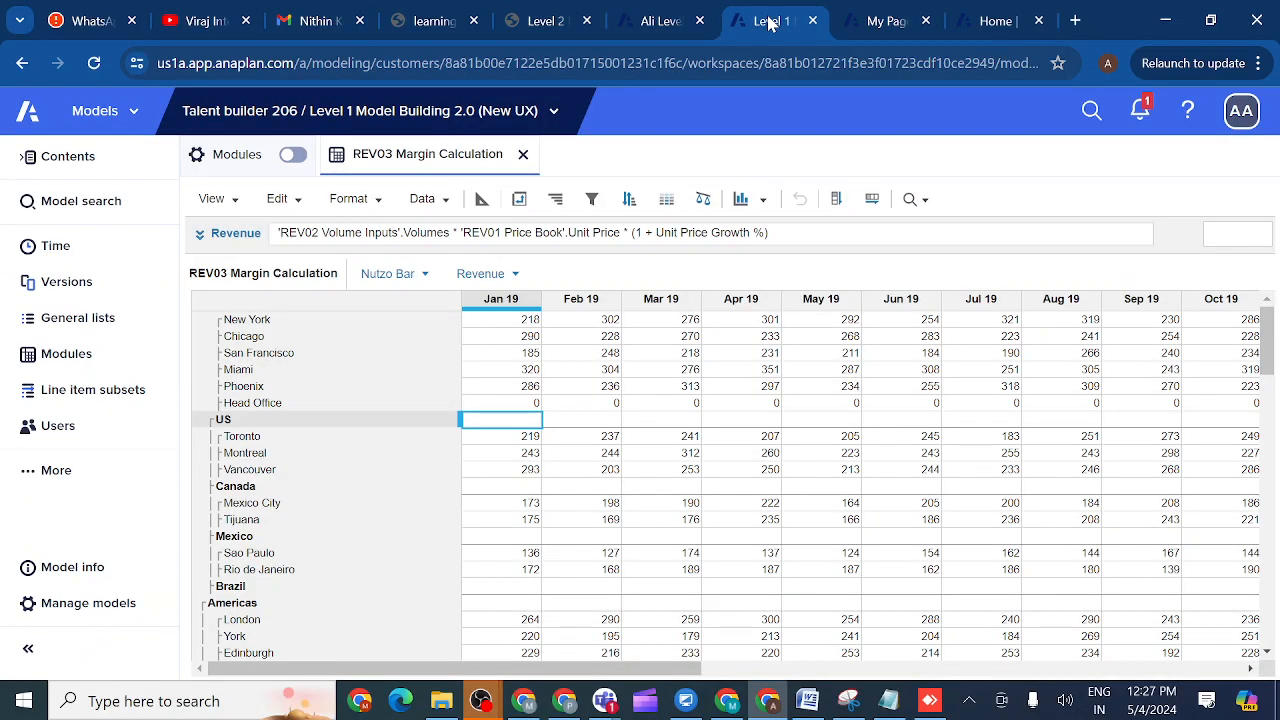
pyautogui.click(662, 24)
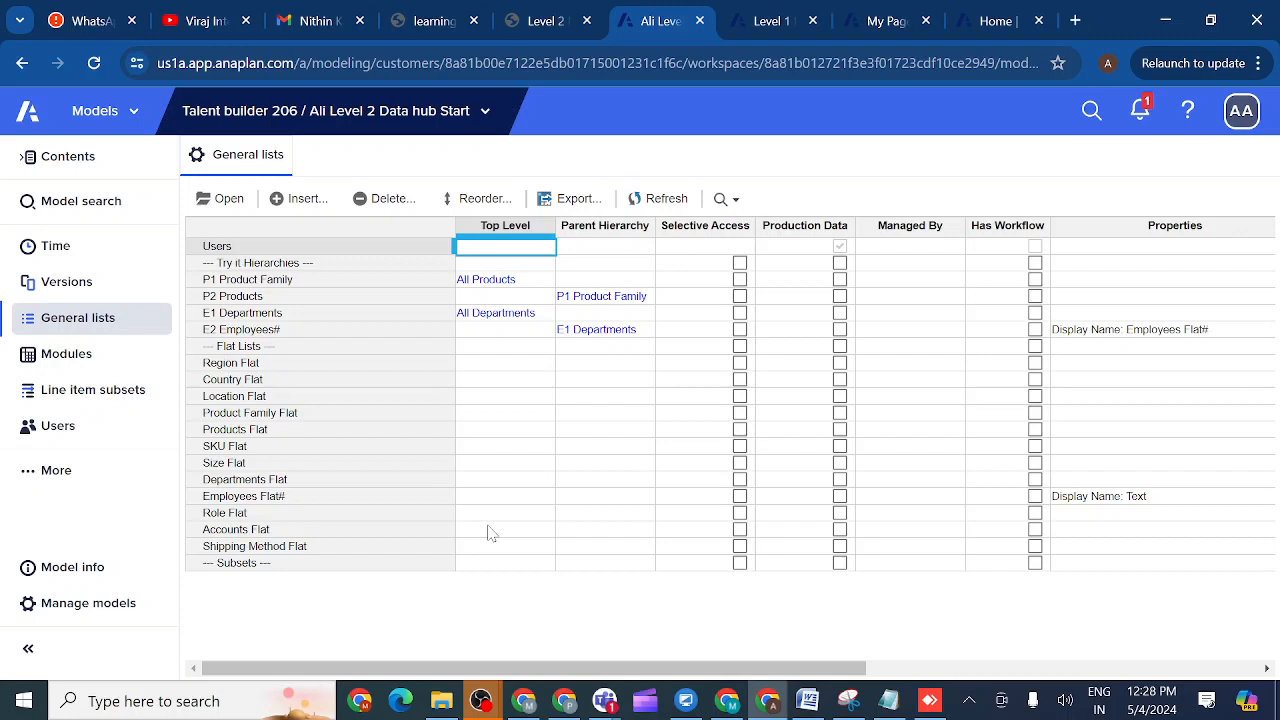
pyautogui.moveTo(607, 704)
# - On the Level 2 course page, open the lesson on importing data into flat lists
pyautogui.click(543, 21)
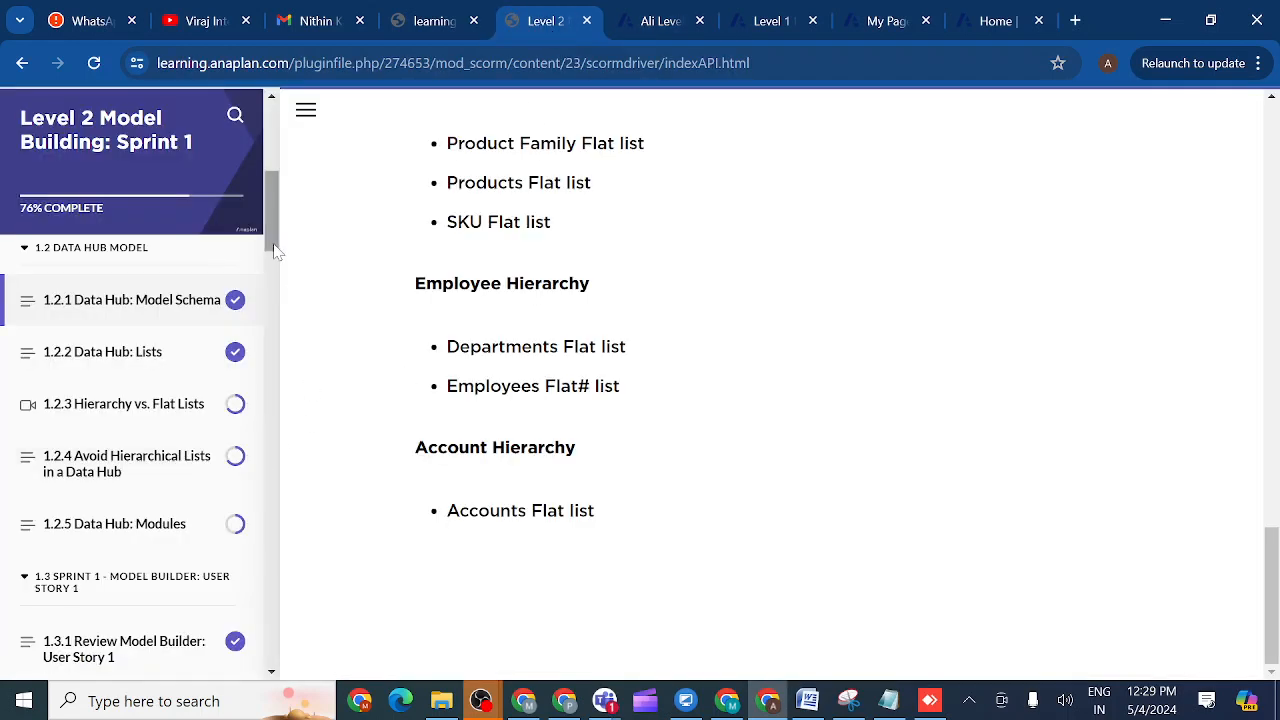
pyautogui.moveTo(273, 246); pyautogui.dragTo(274, 265)
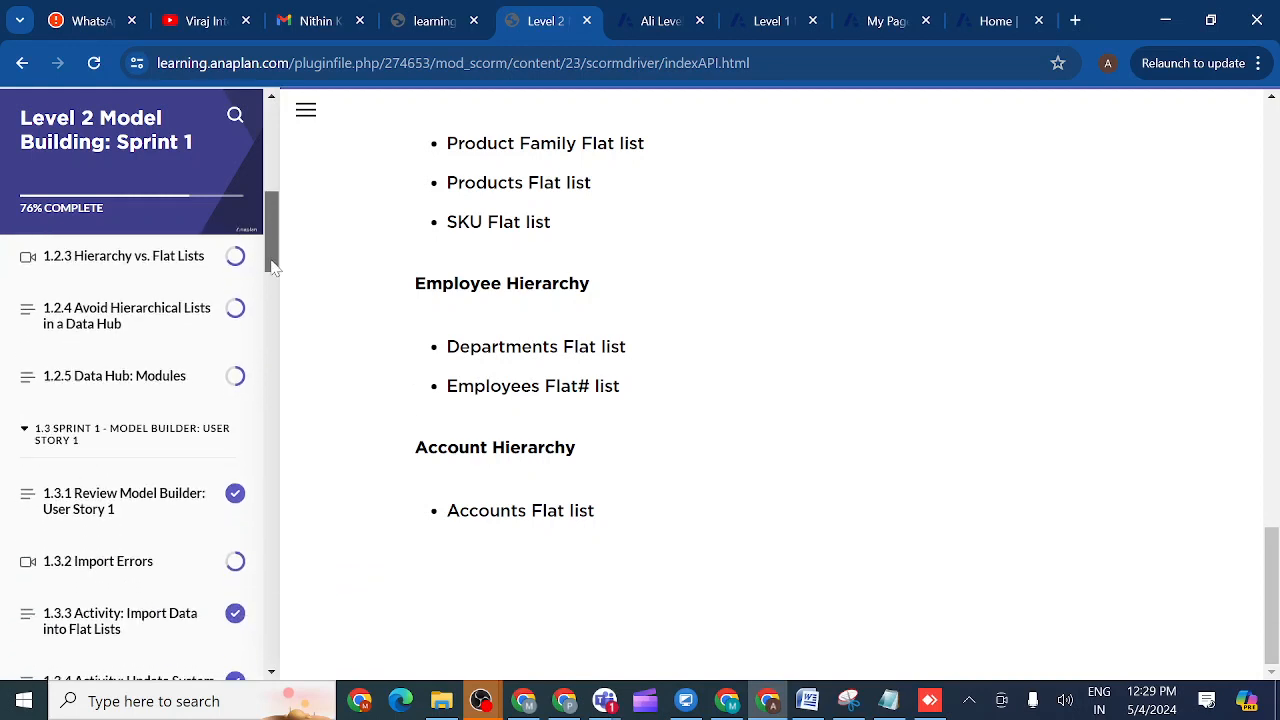
pyautogui.moveTo(273, 265); pyautogui.dragTo(273, 276)
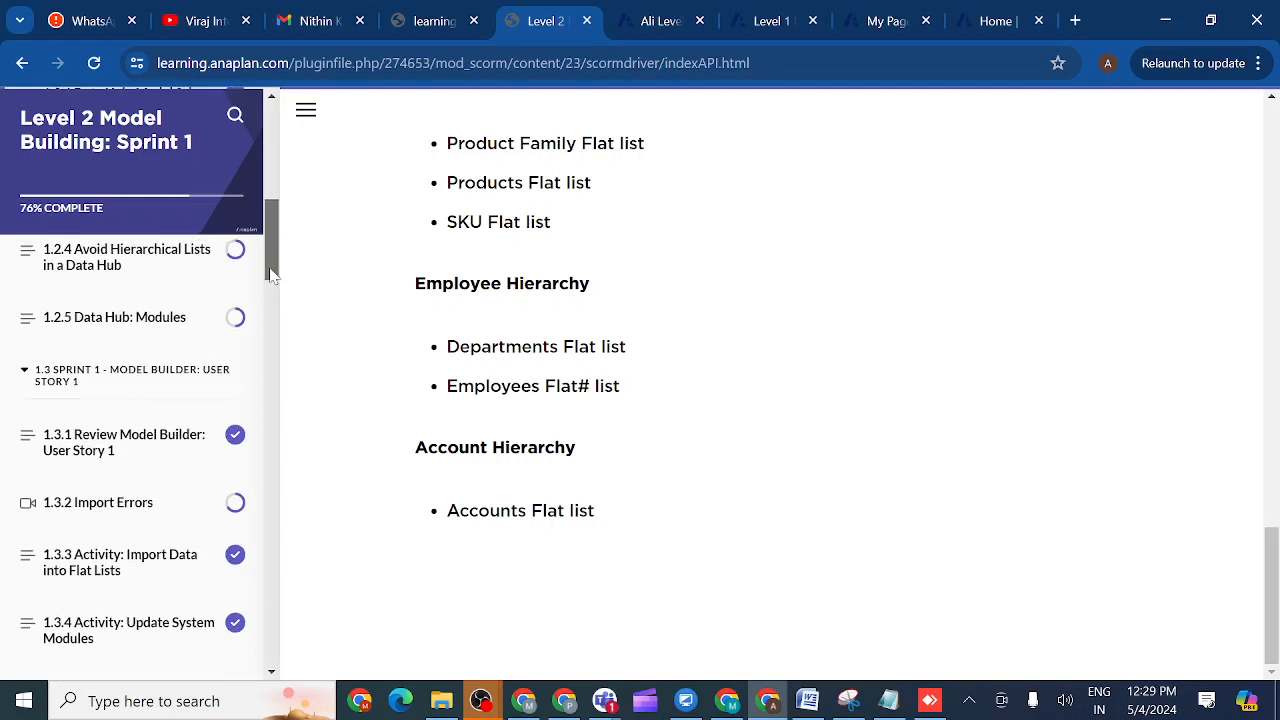
pyautogui.moveTo(271, 275)
pyautogui.mouseDown()
pyautogui.moveTo(271, 313)
pyautogui.moveTo(270, 284)
pyautogui.mouseUp()
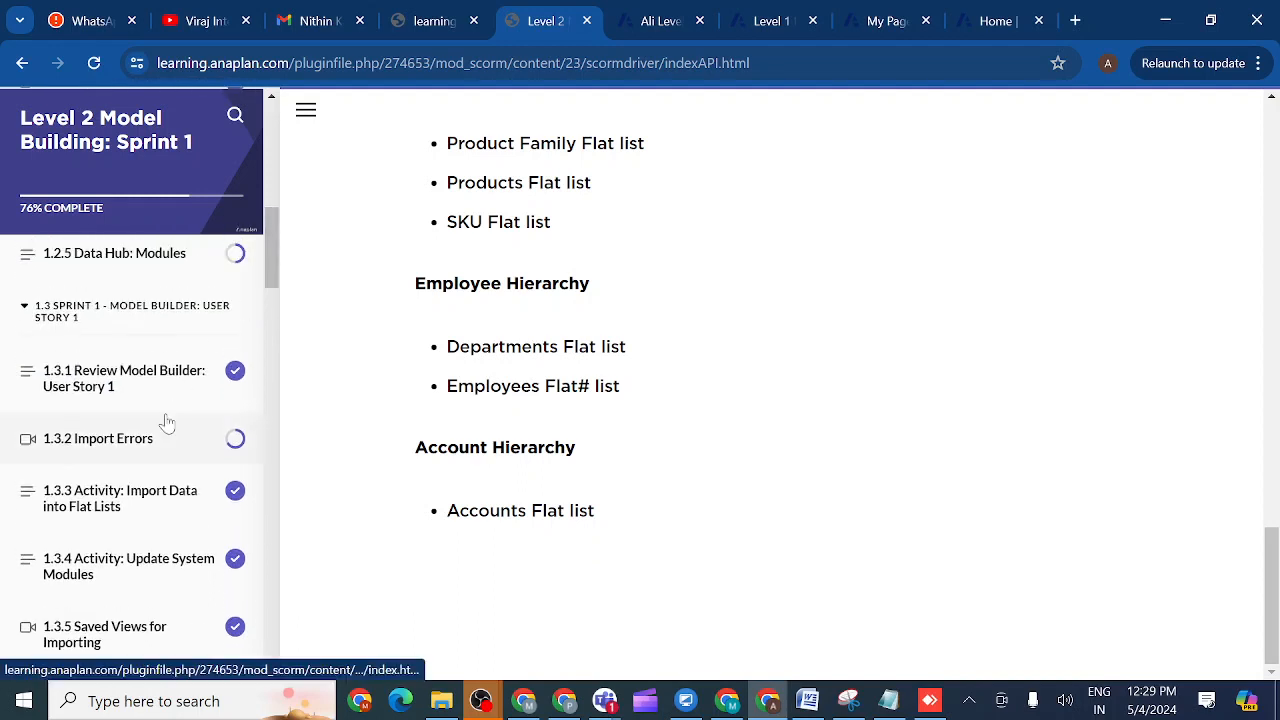
pyautogui.click(157, 502)
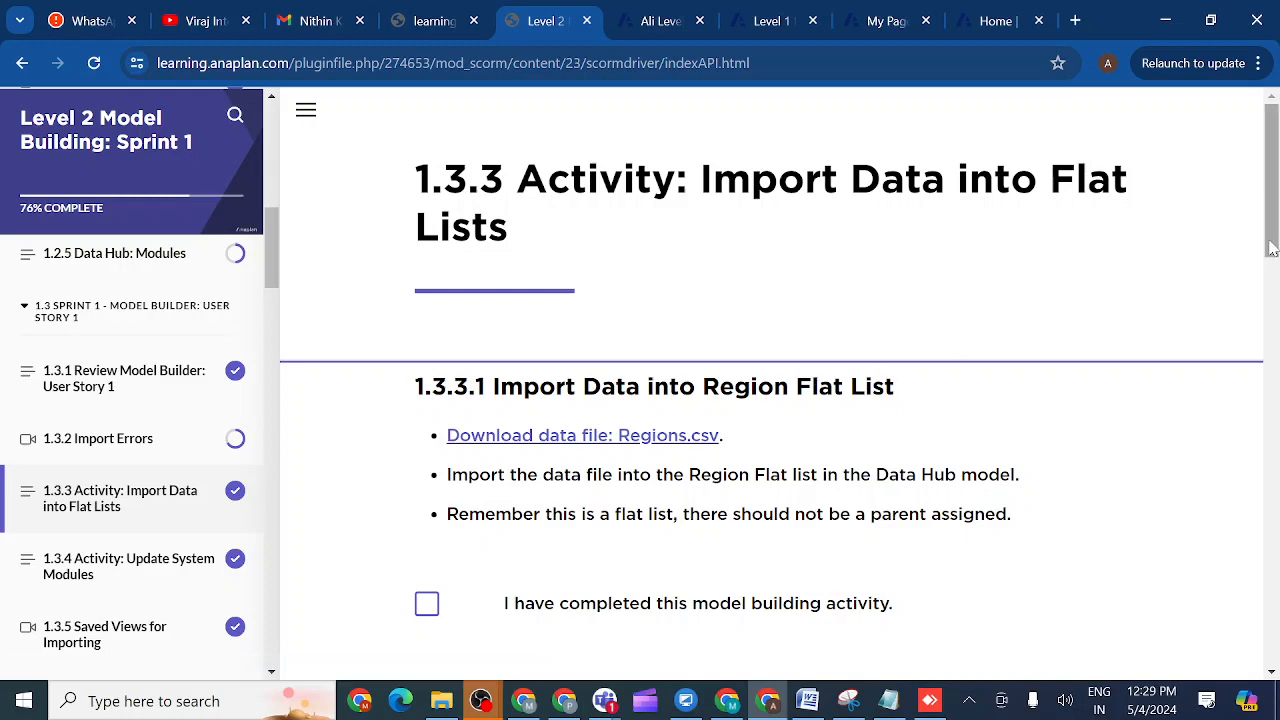
# - Download Regions.csv from activity 1.3.3.1 and go back to the Data Hub model
pyautogui.moveTo(1271, 247); pyautogui.dragTo(1273, 285)
pyautogui.moveTo(1273, 294); pyautogui.dragTo(1272, 284)
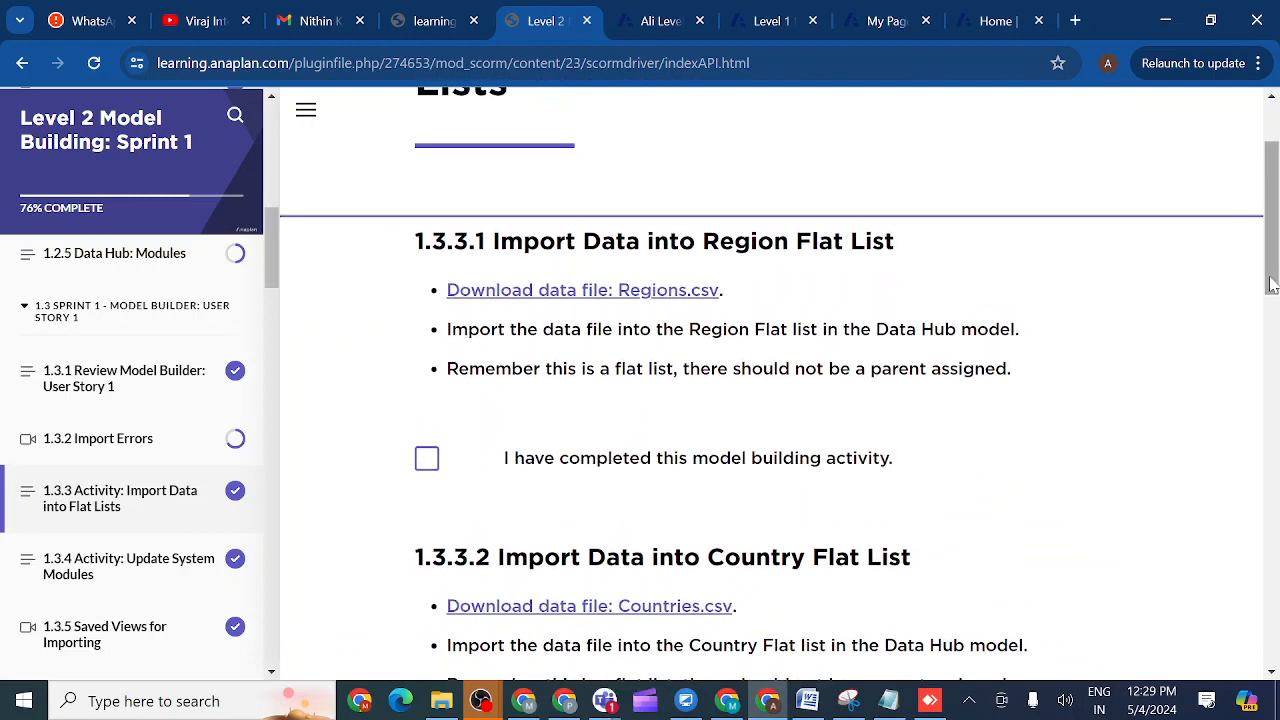
pyautogui.click(568, 292)
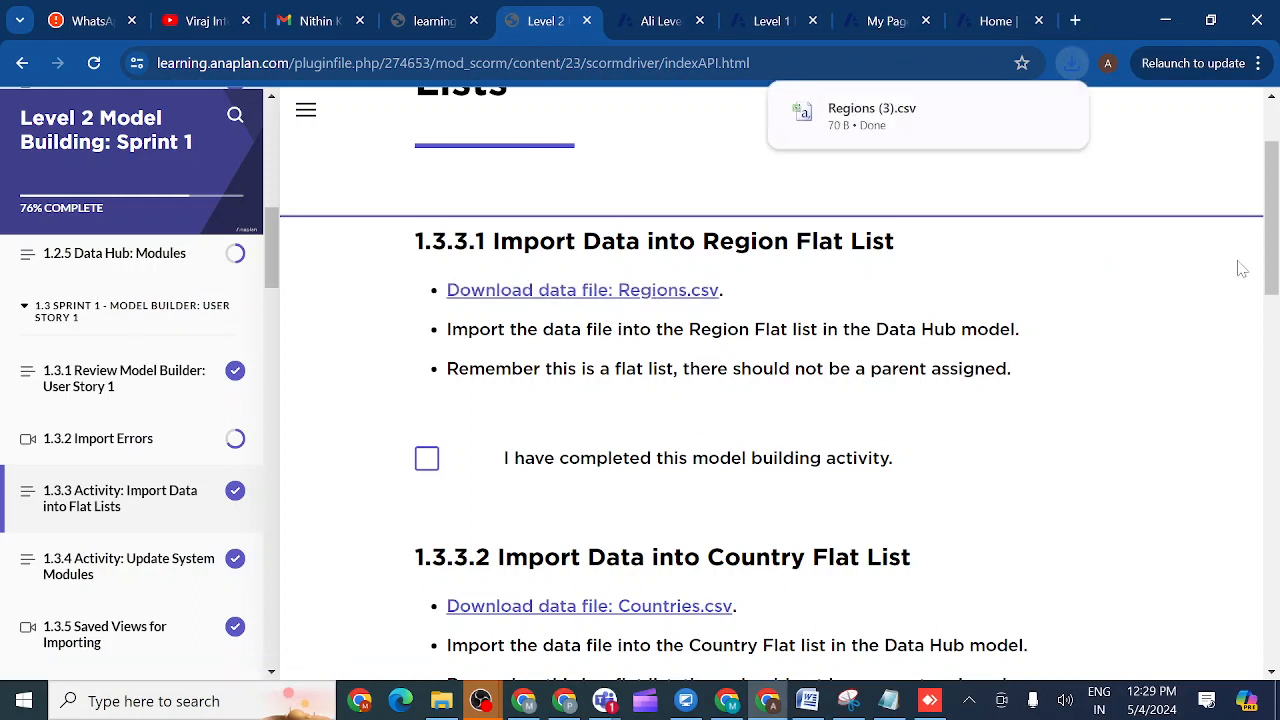
pyautogui.moveTo(1270, 258); pyautogui.dragTo(1270, 268)
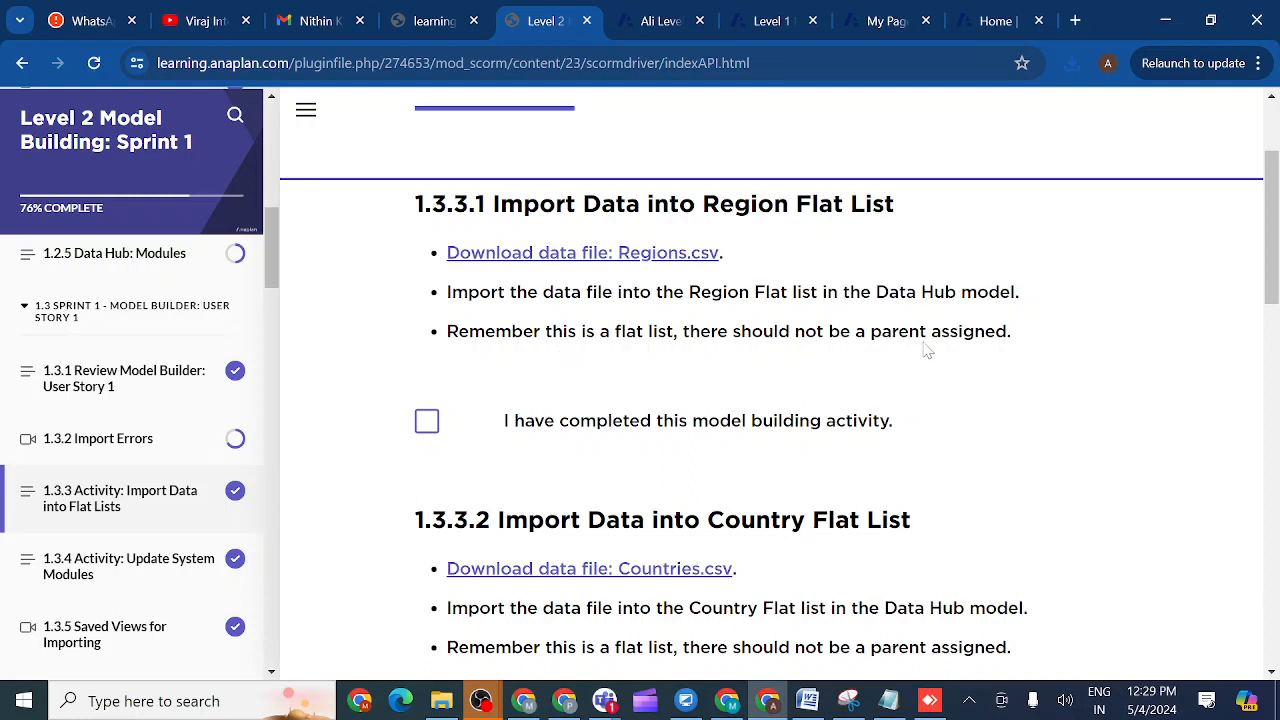
pyautogui.click(656, 22)
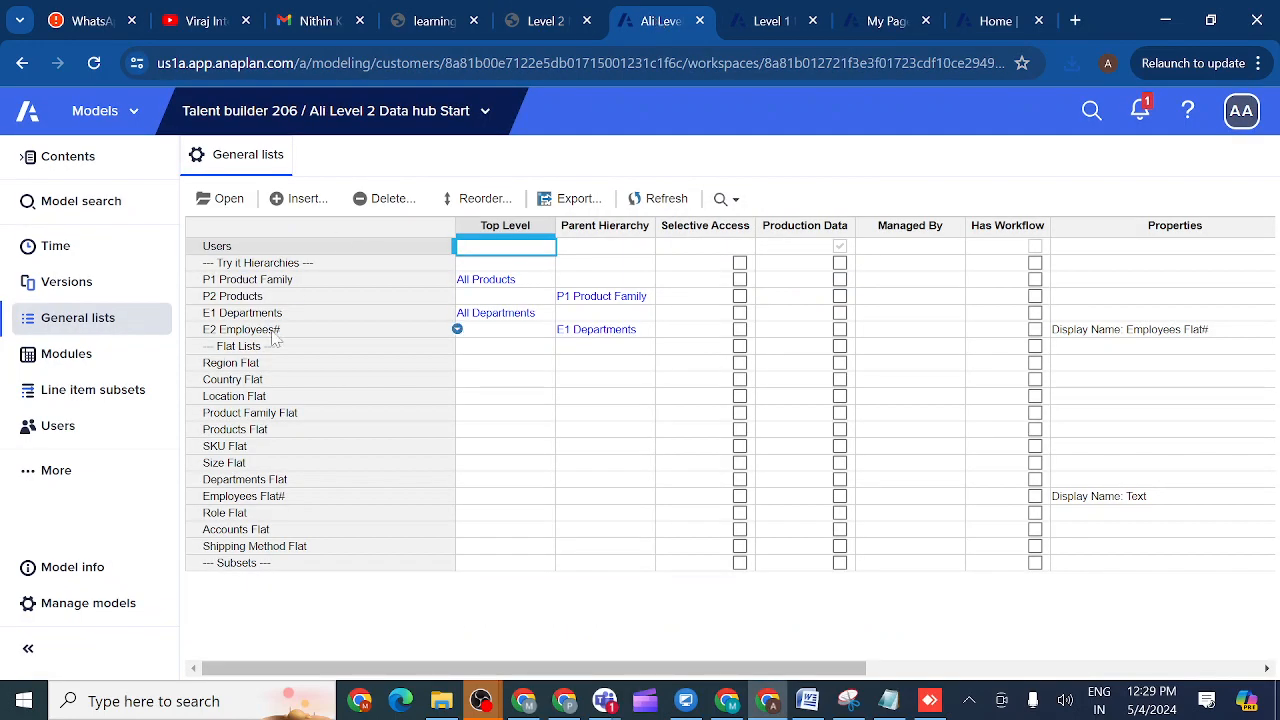
# - Look over the Region, Country and Location Flat lists, then open Region Flat
pyautogui.click(230, 366)
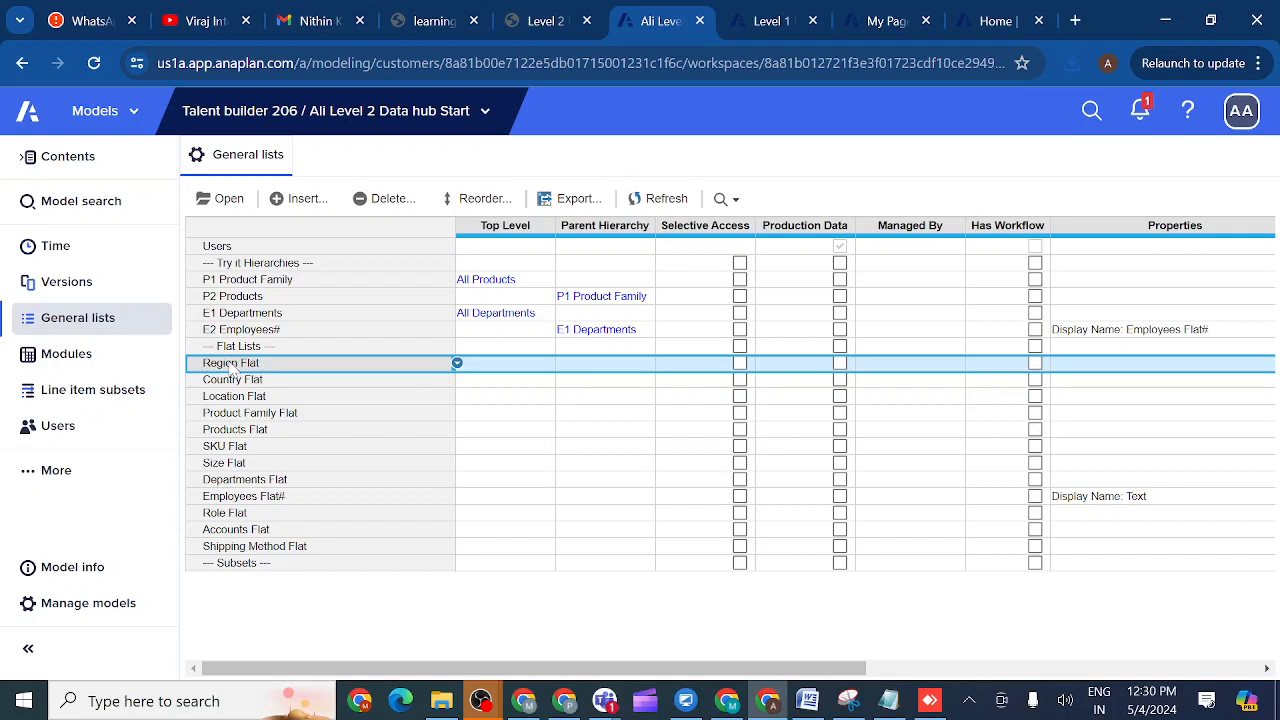
pyautogui.click(241, 400)
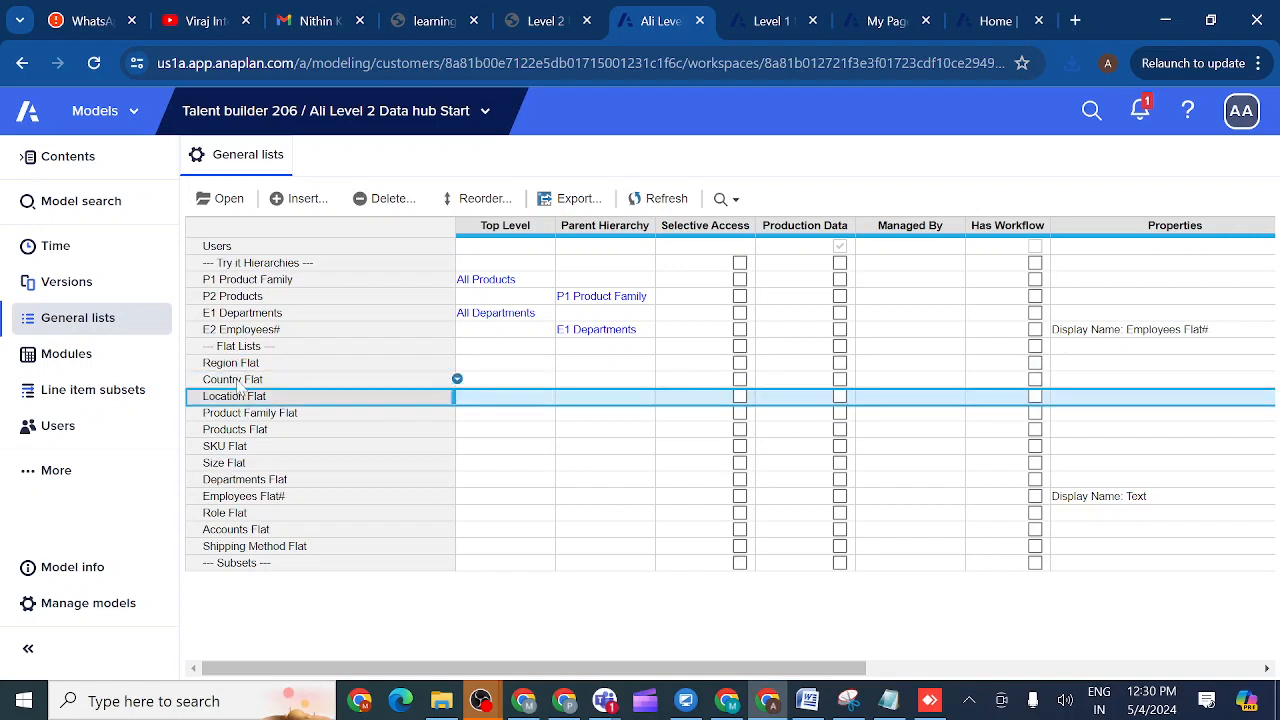
pyautogui.click(238, 382)
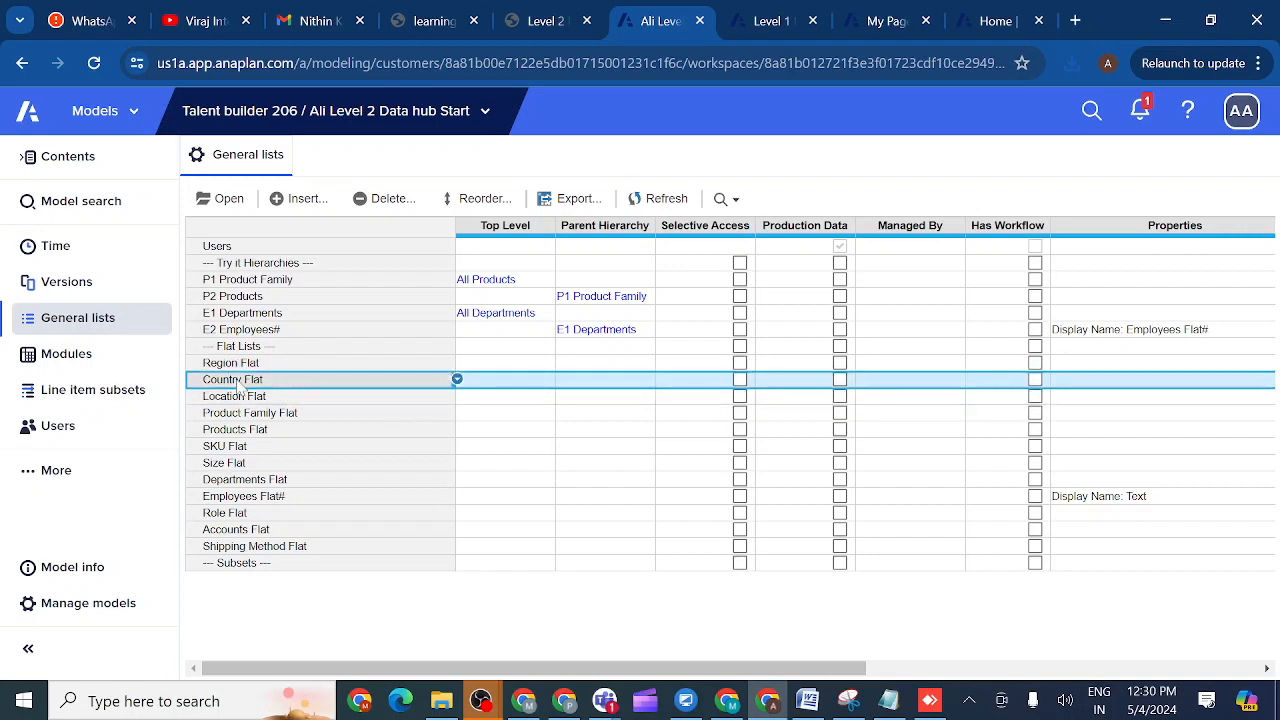
pyautogui.click(236, 400)
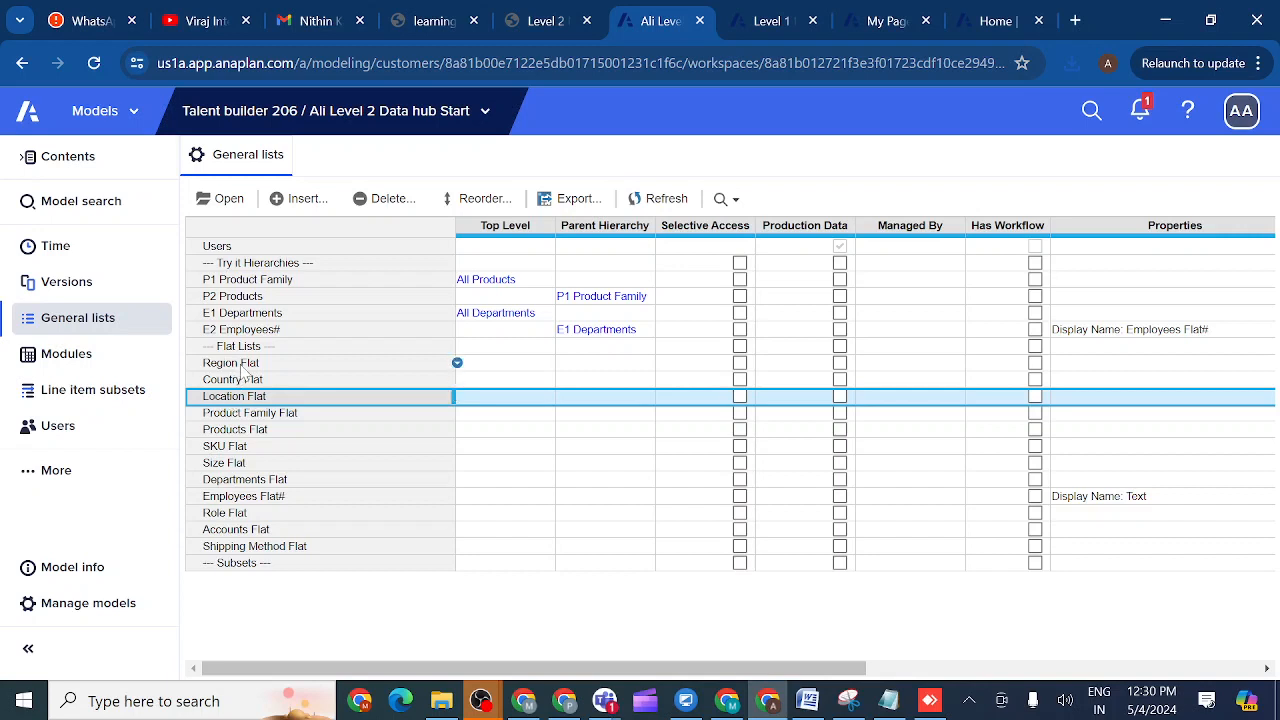
pyautogui.click(244, 367)
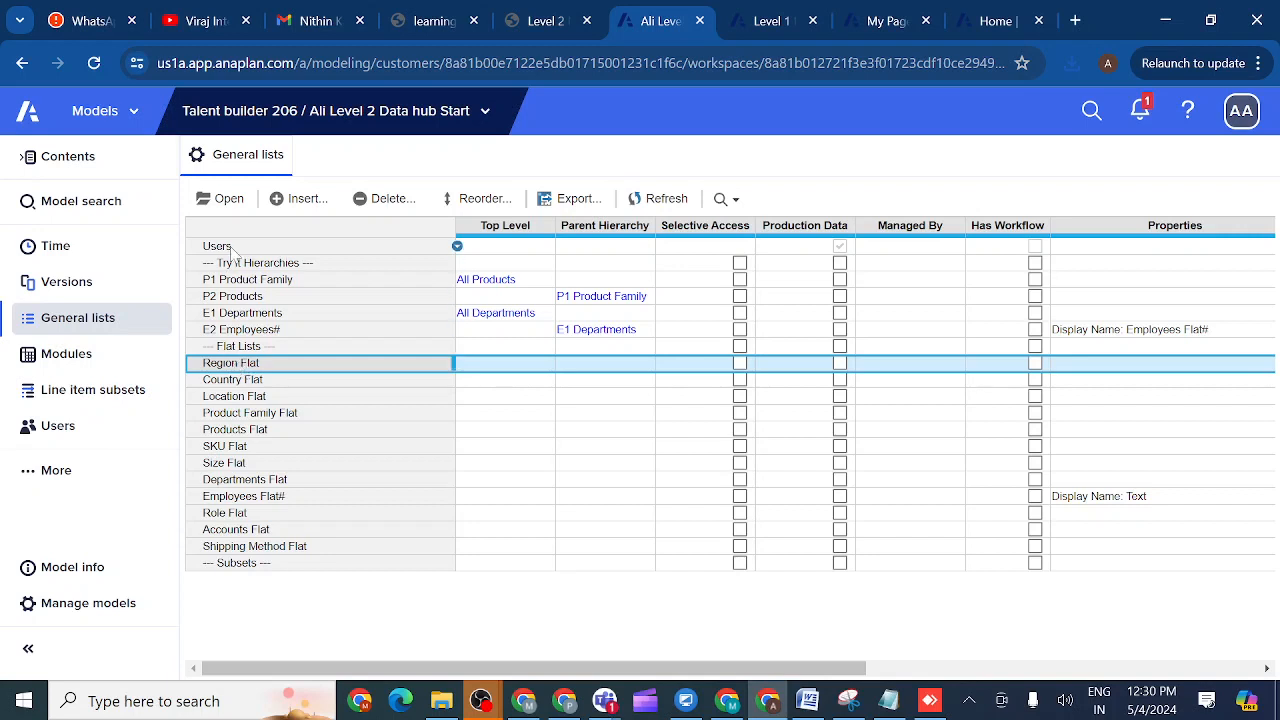
pyautogui.click(228, 199)
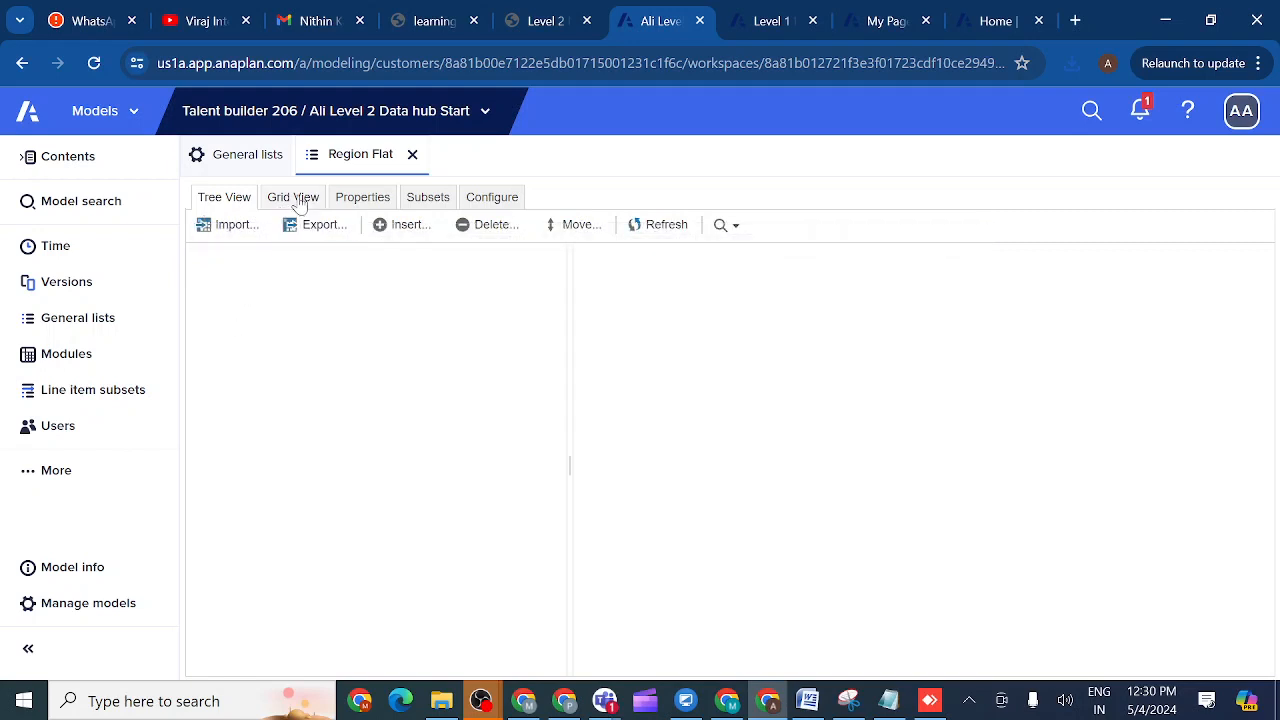
# - Switch Region Flat to Grid View and launch Import to pick a source
pyautogui.click(299, 198)
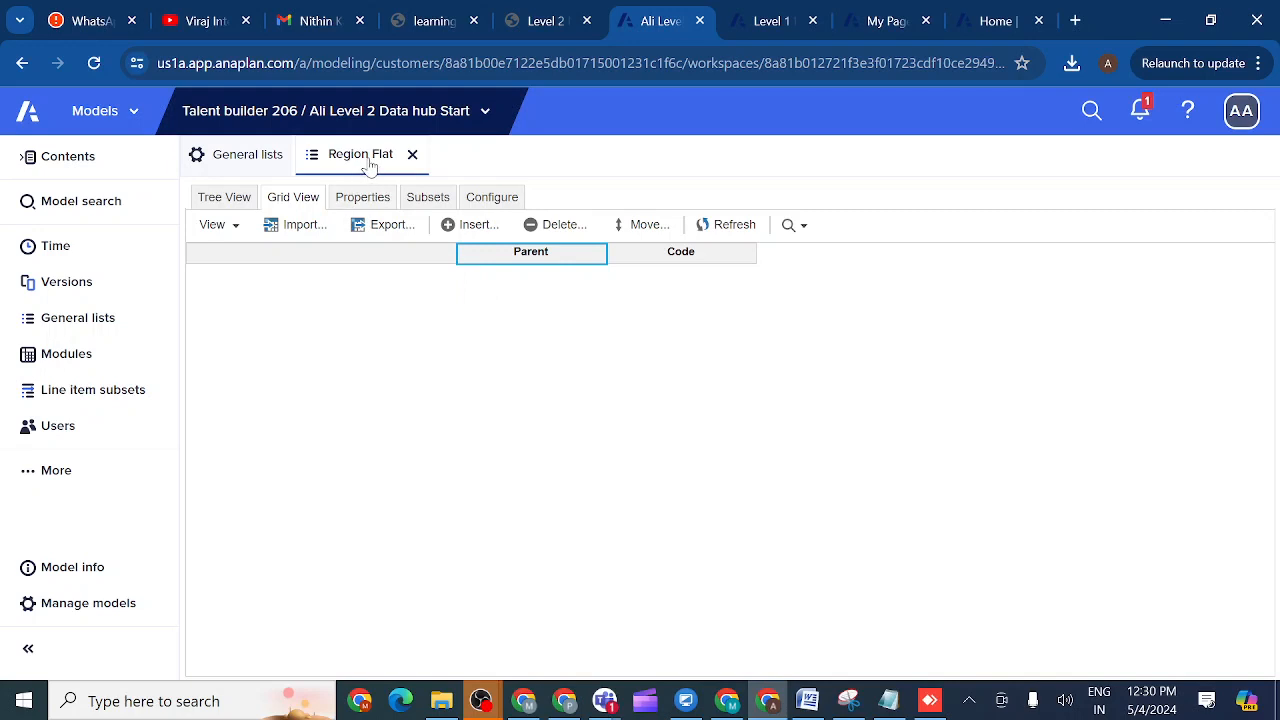
pyautogui.click(298, 228)
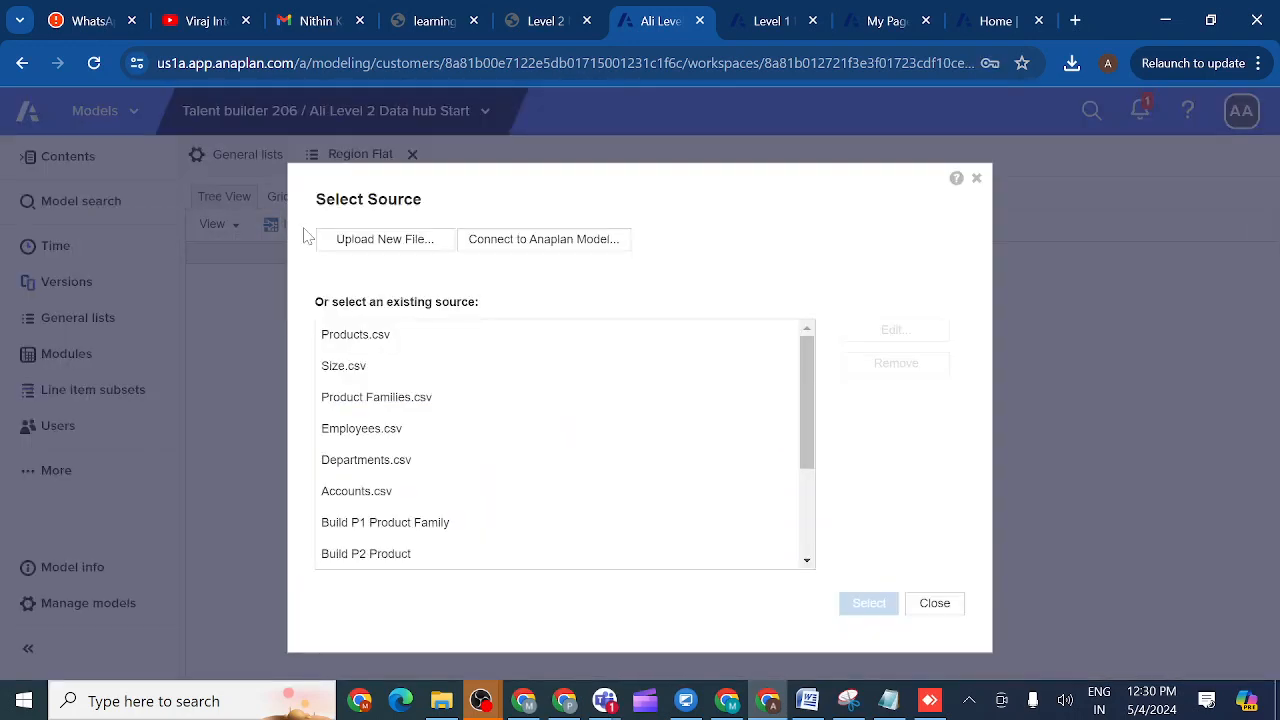
# - Upload the downloaded Regions csv as the import source and make it the admins-only default file
pyautogui.click(376, 244)
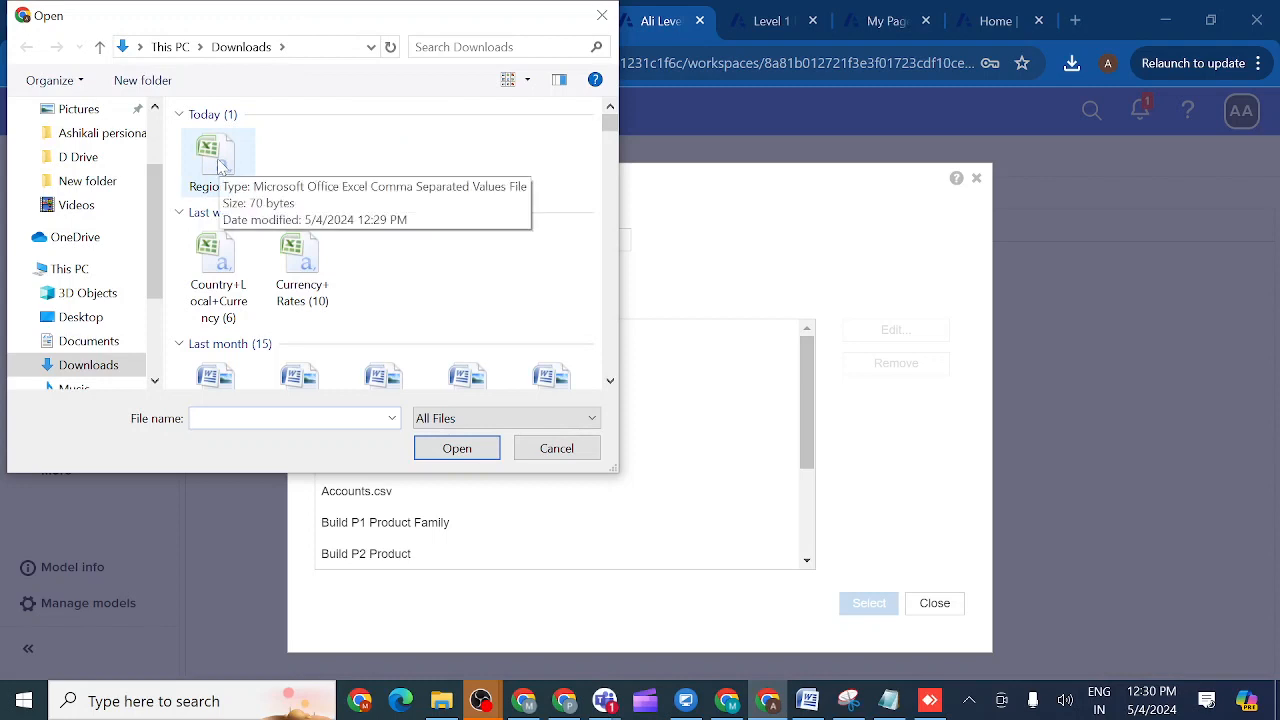
pyautogui.doubleClick(218, 162)
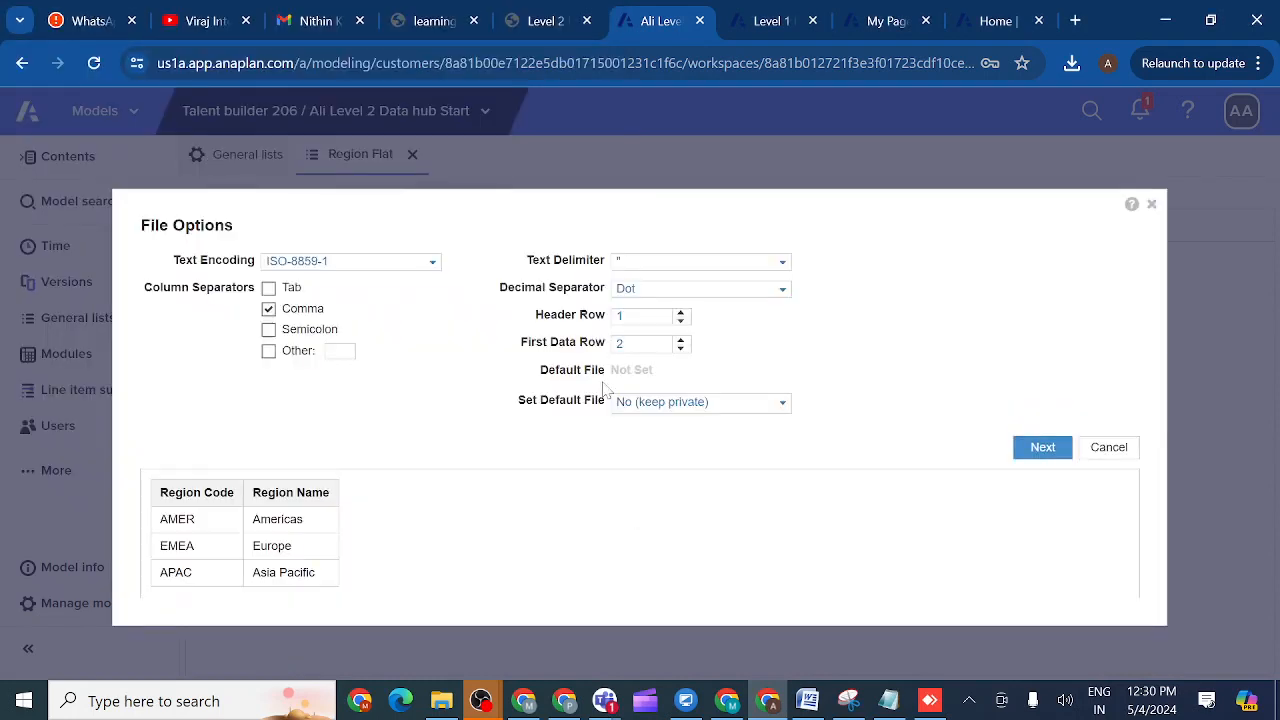
pyautogui.click(784, 407)
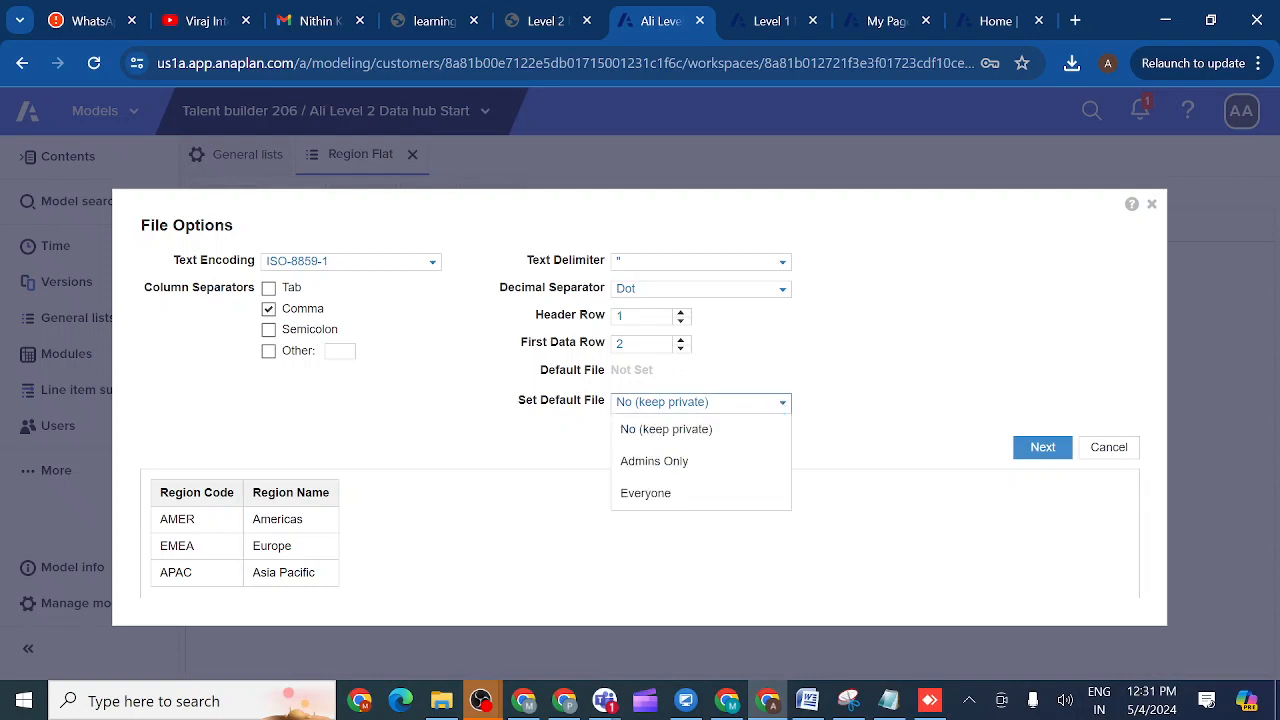
pyautogui.click(678, 470)
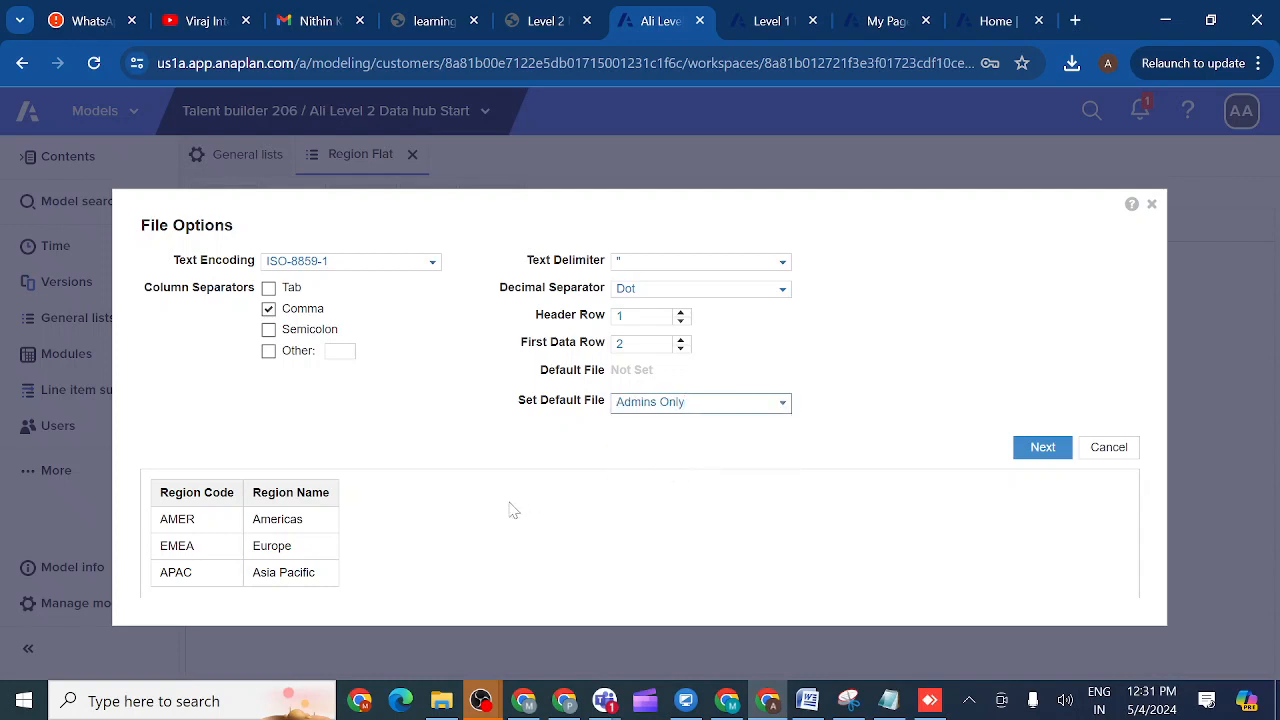
pyautogui.click(1041, 452)
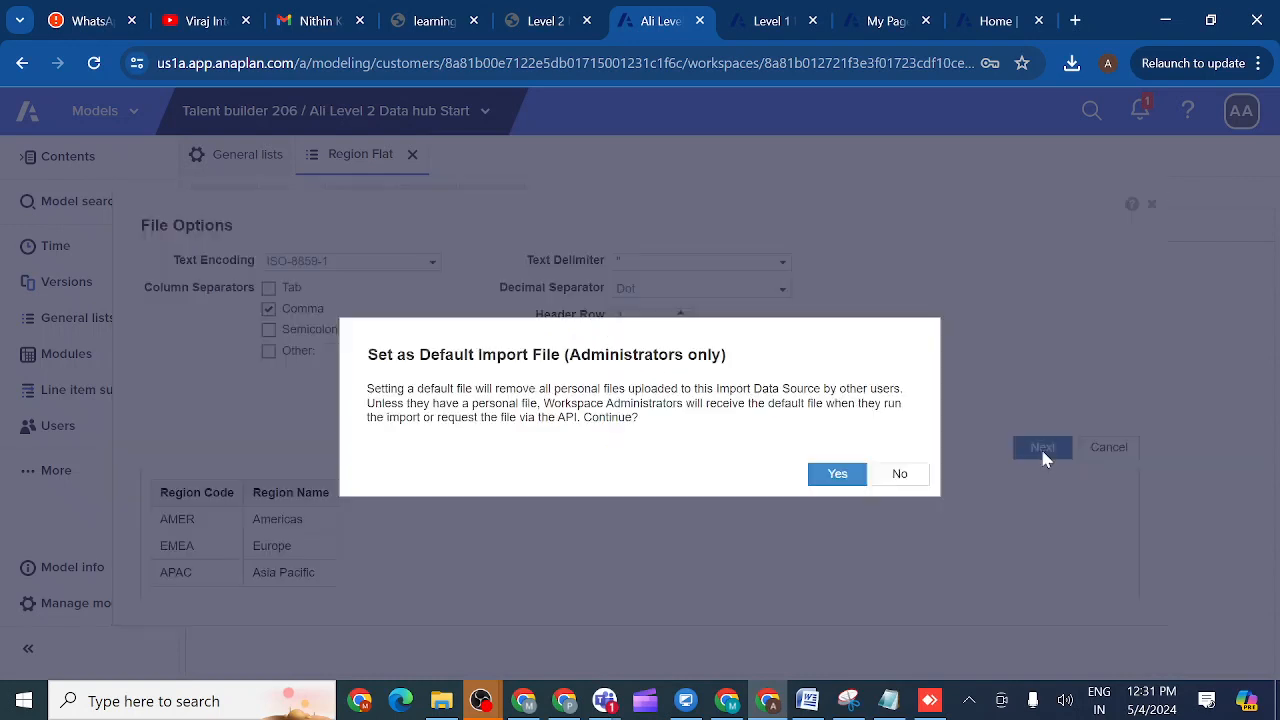
pyautogui.click(838, 476)
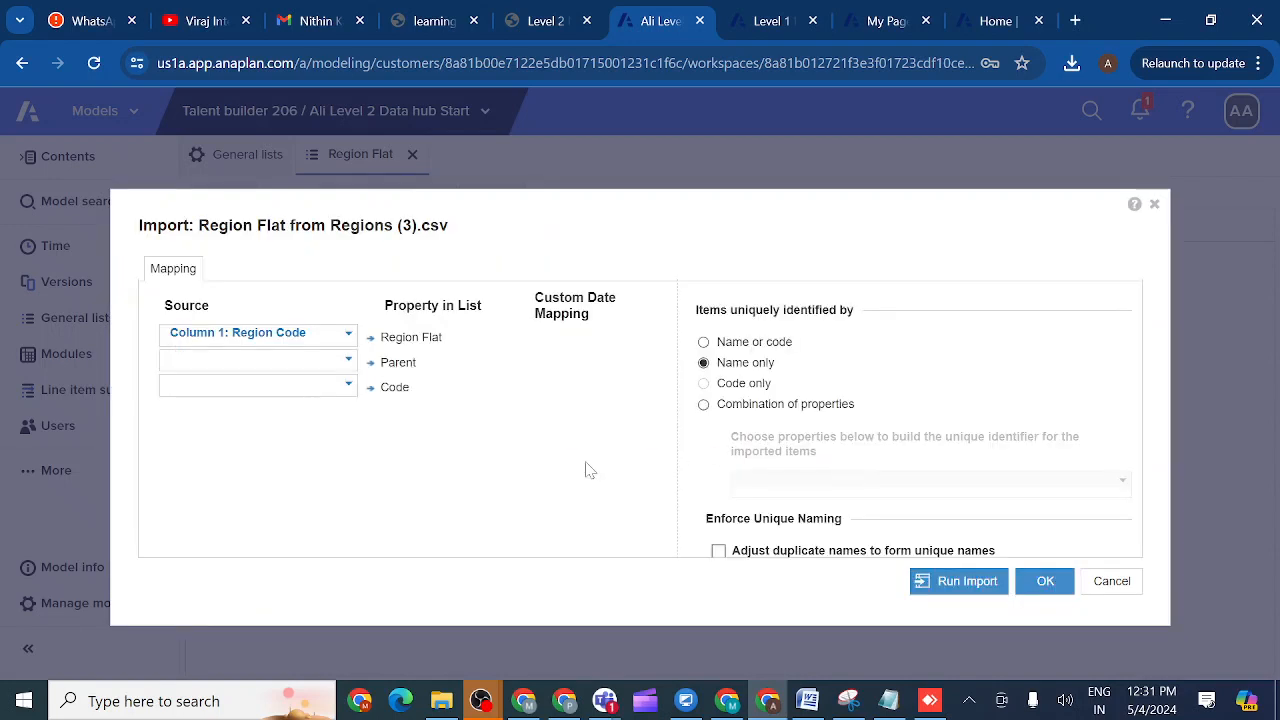
# - Map Column 2: Region Name to Region Flat and Column 1: Region Code to Code
pyautogui.click(349, 336)
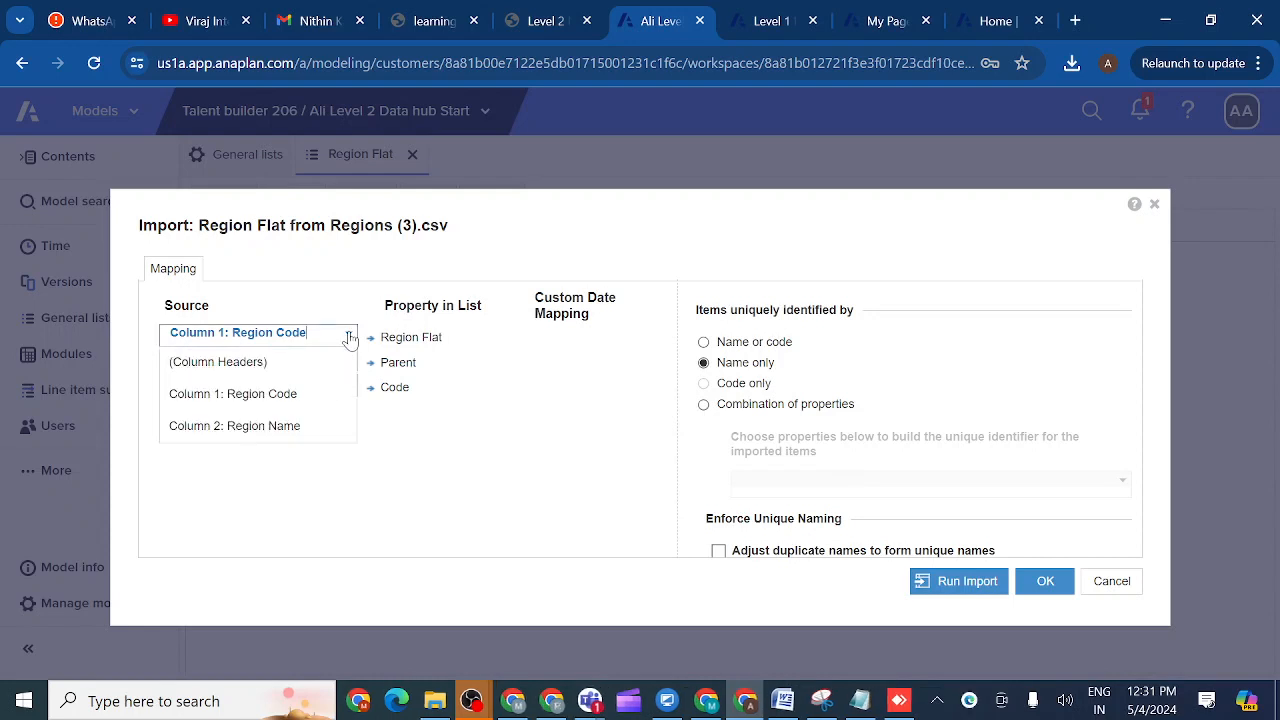
pyautogui.click(299, 432)
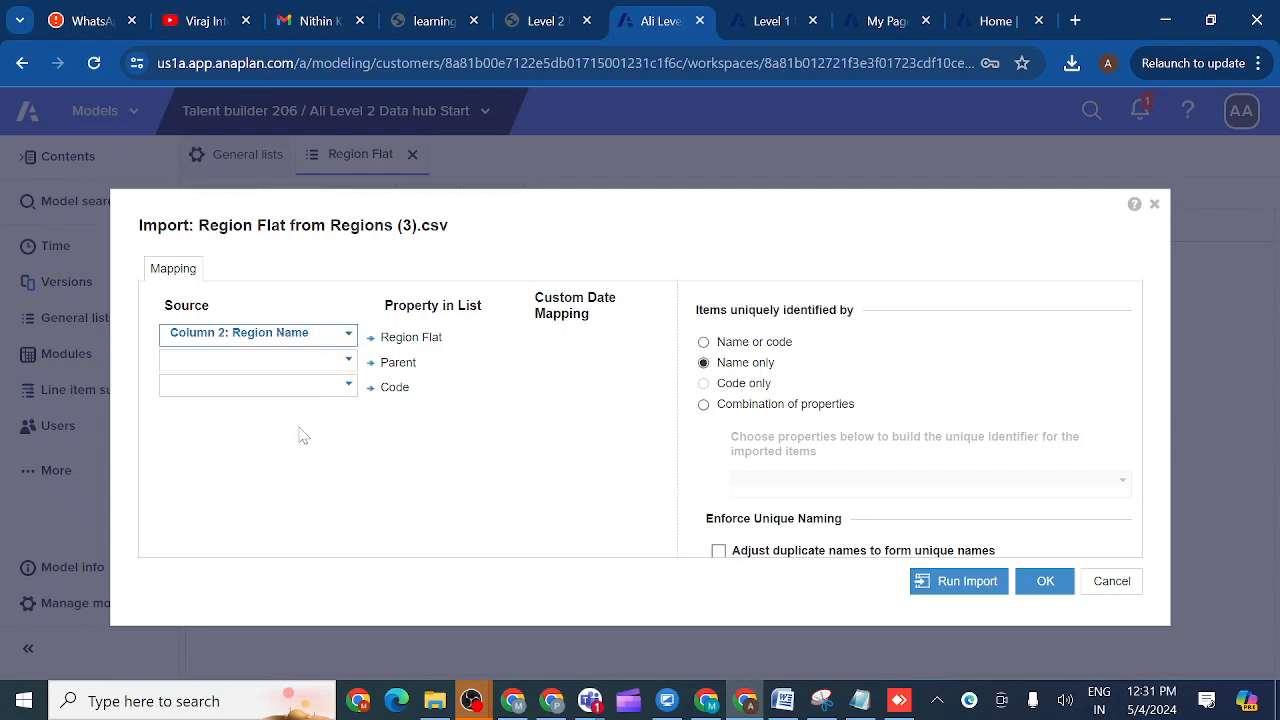
pyautogui.click(343, 388)
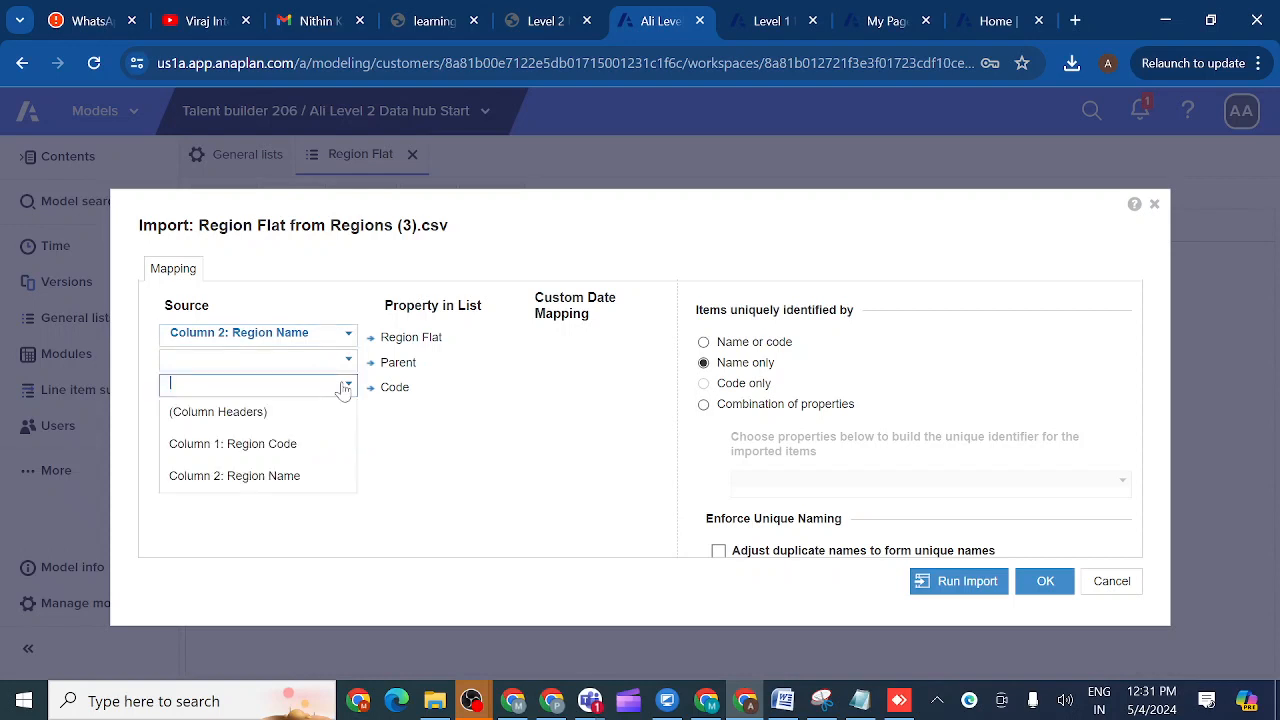
pyautogui.click(295, 445)
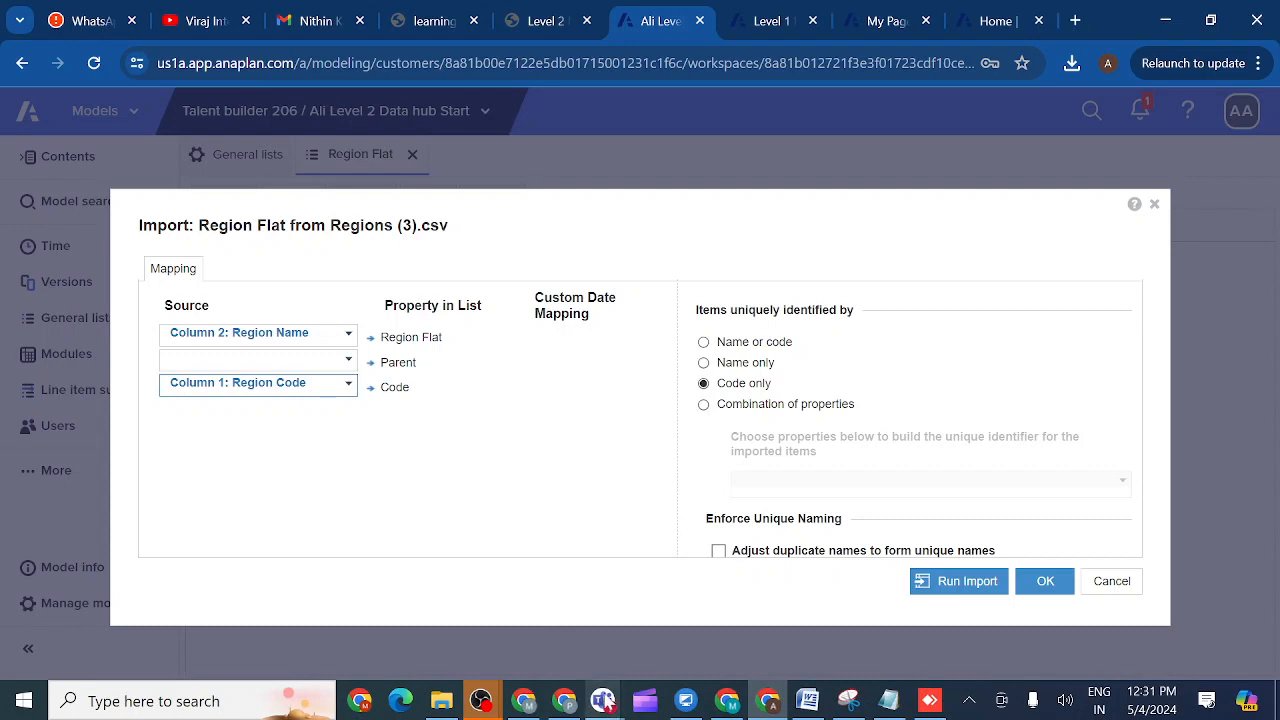
# - Bring the Teams class meeting forward and start writing a message in its meeting chat
pyautogui.moveTo(604, 703)
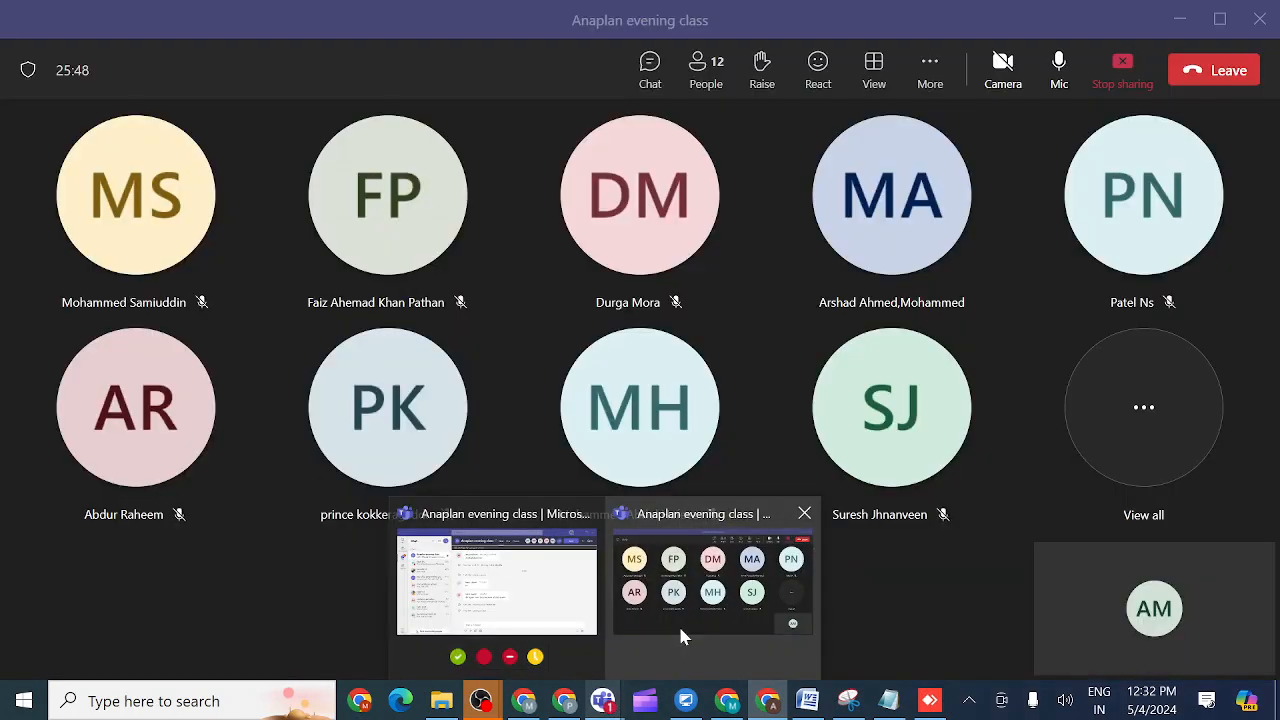
pyautogui.click(680, 630)
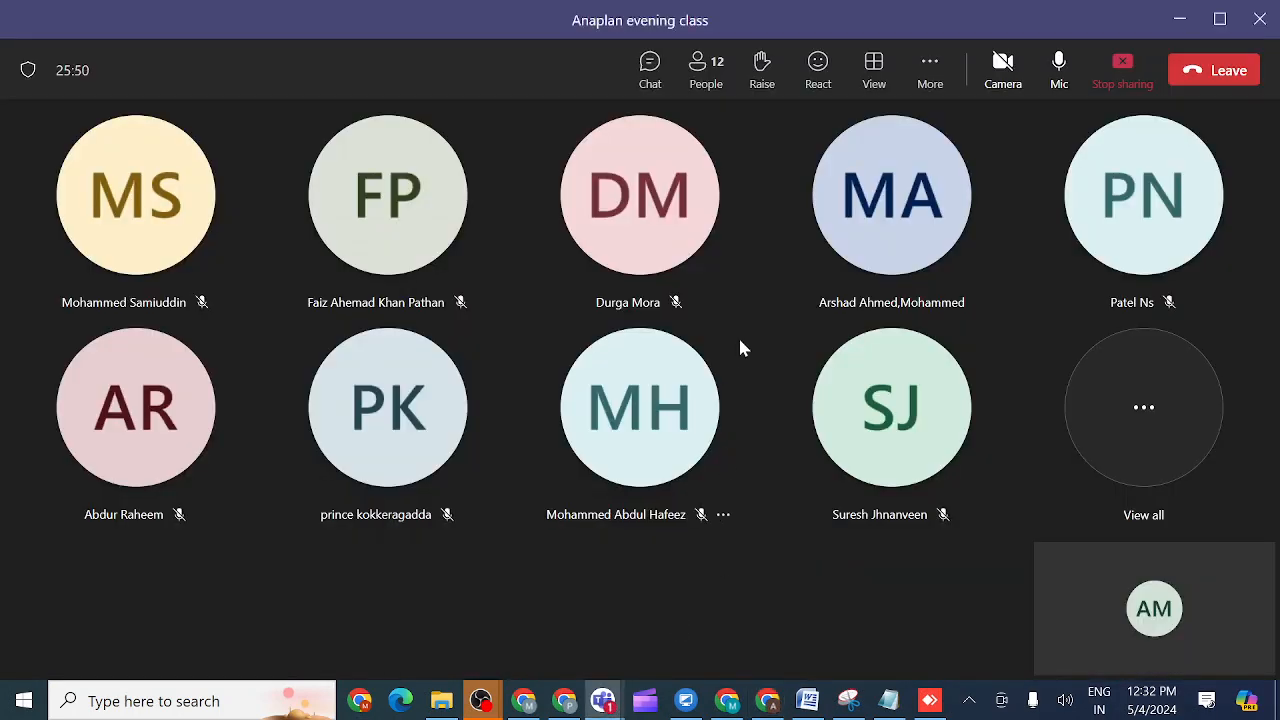
pyautogui.click(648, 72)
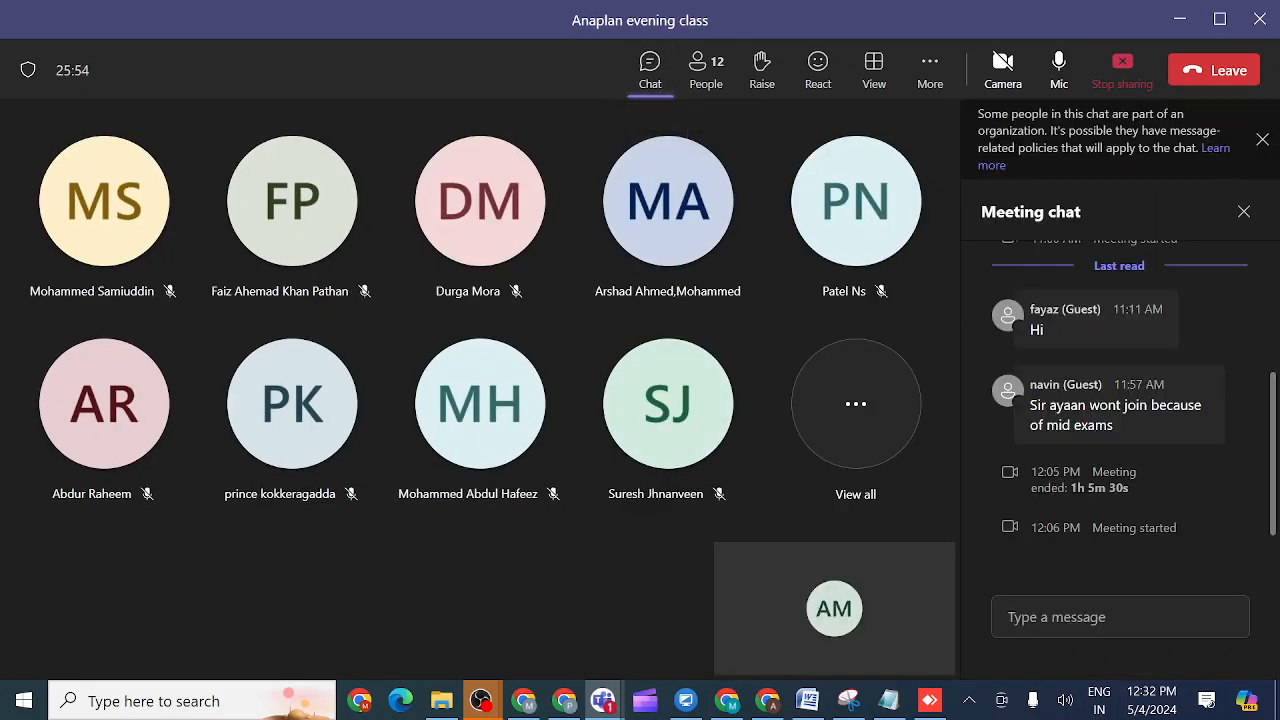
pyautogui.click(1051, 614)
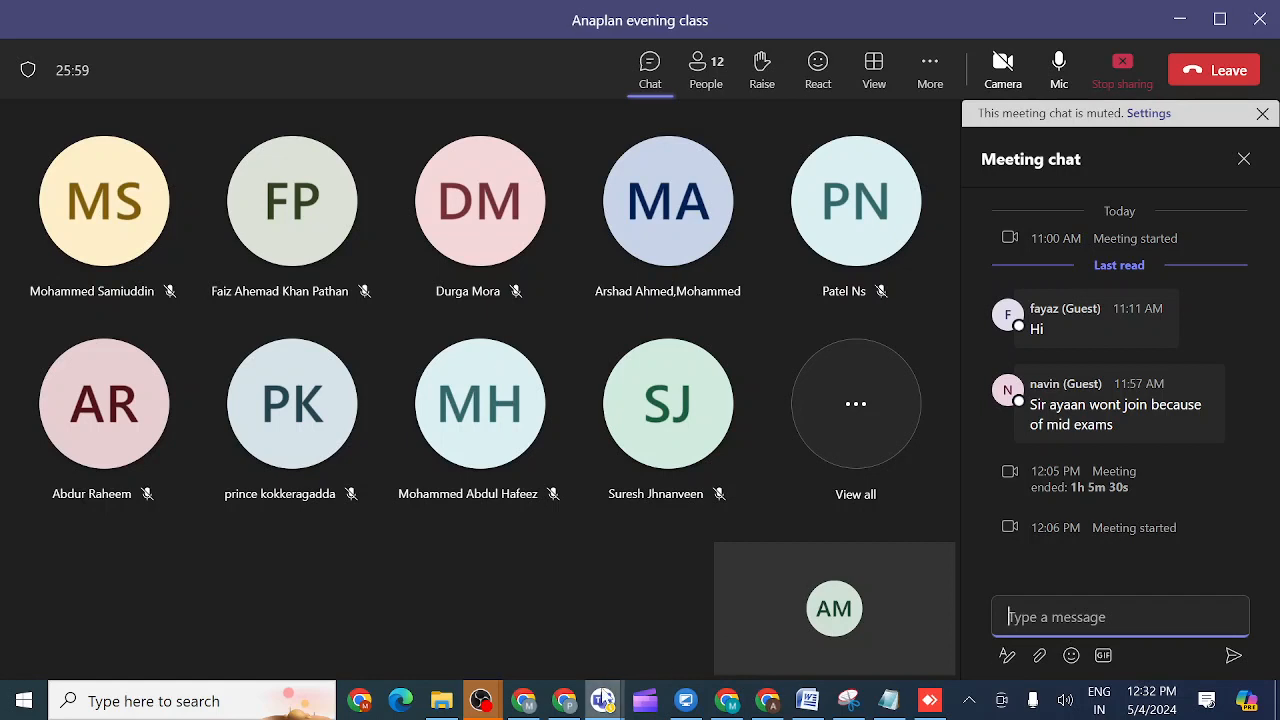
# - Return to the Anaplan Region Flat import window in Chrome
pyautogui.moveTo(659, 701)
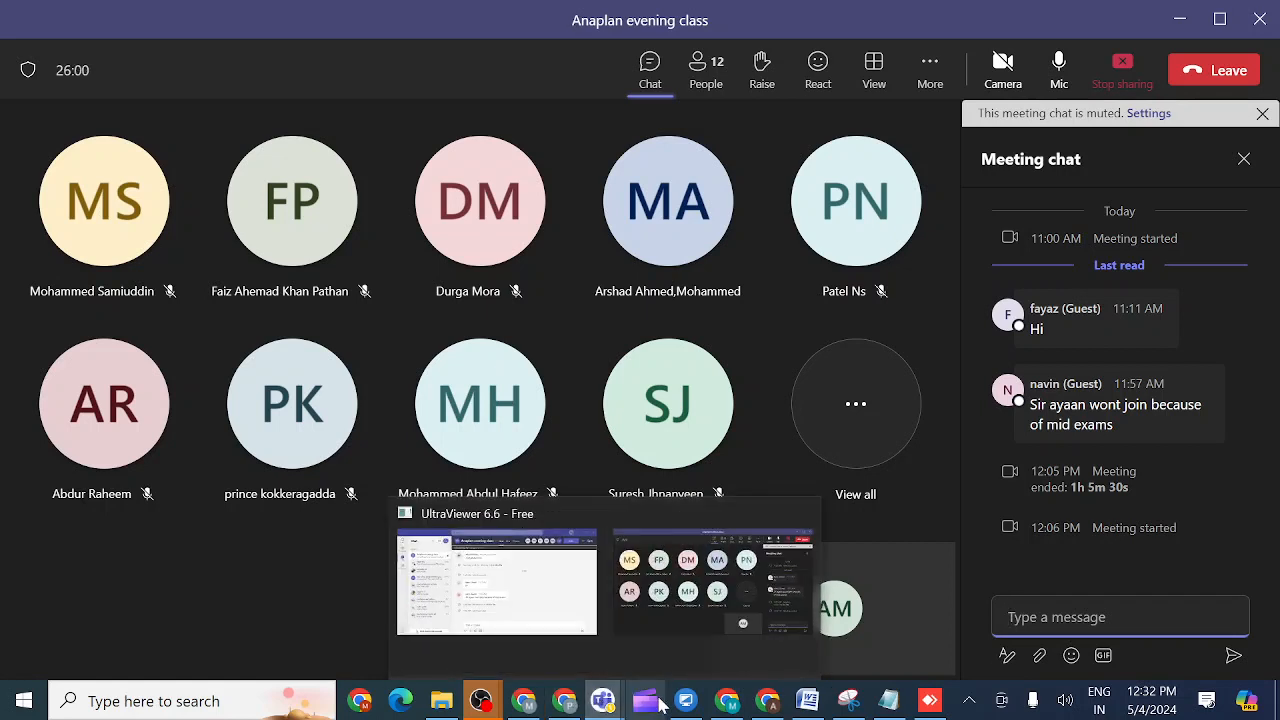
pyautogui.moveTo(521, 706)
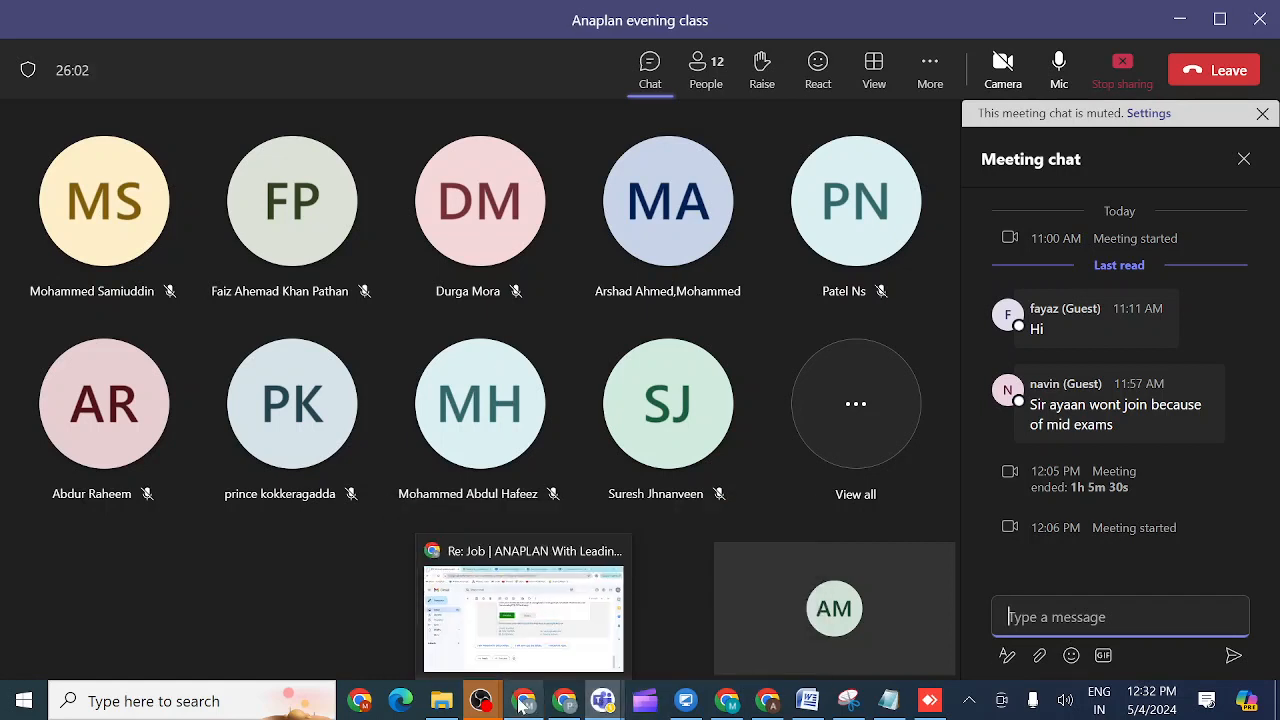
pyautogui.moveTo(767, 700)
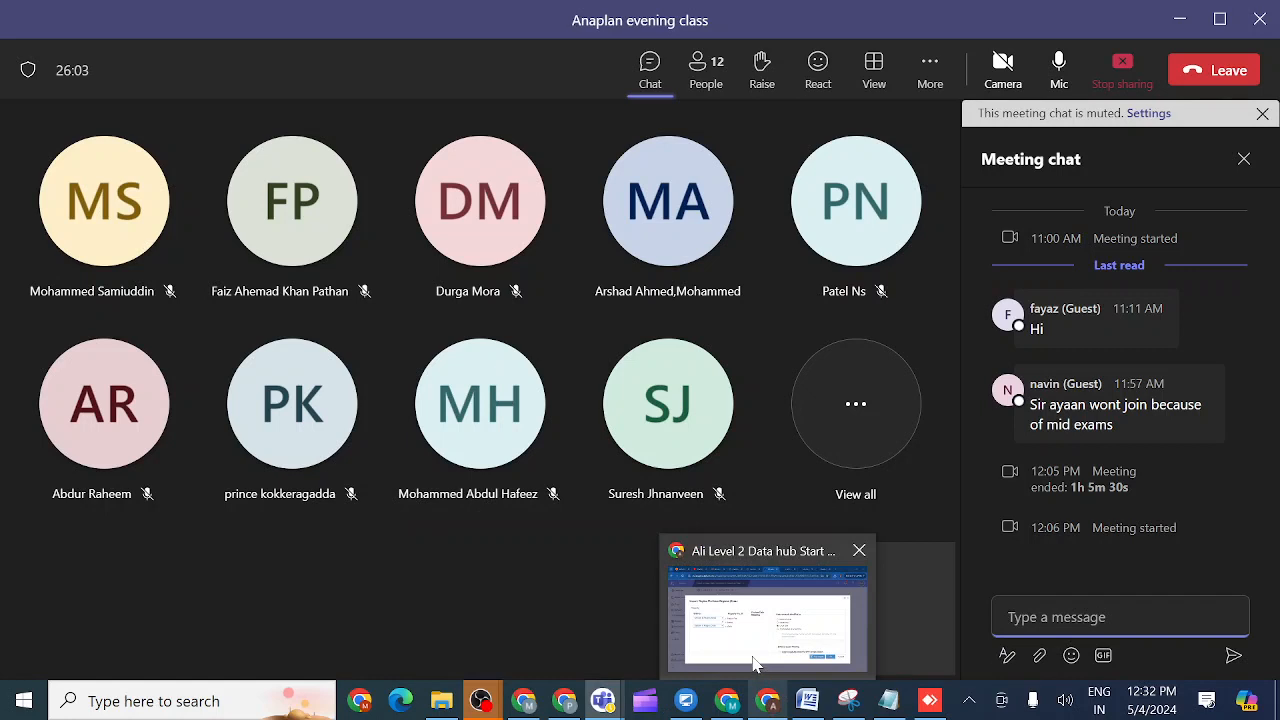
pyautogui.click(755, 663)
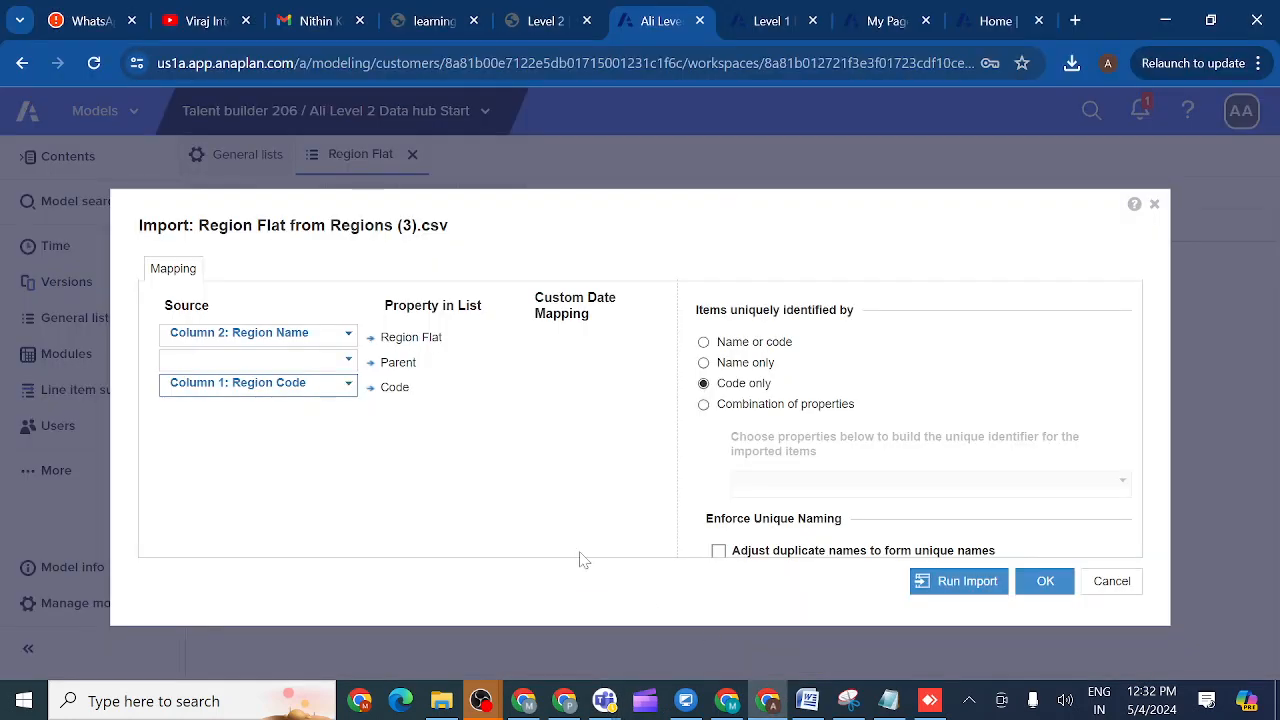
# - Set the Region Flat import to identify items by 'Name or code', then switch to the Teams meeting
pyautogui.click(704, 343)
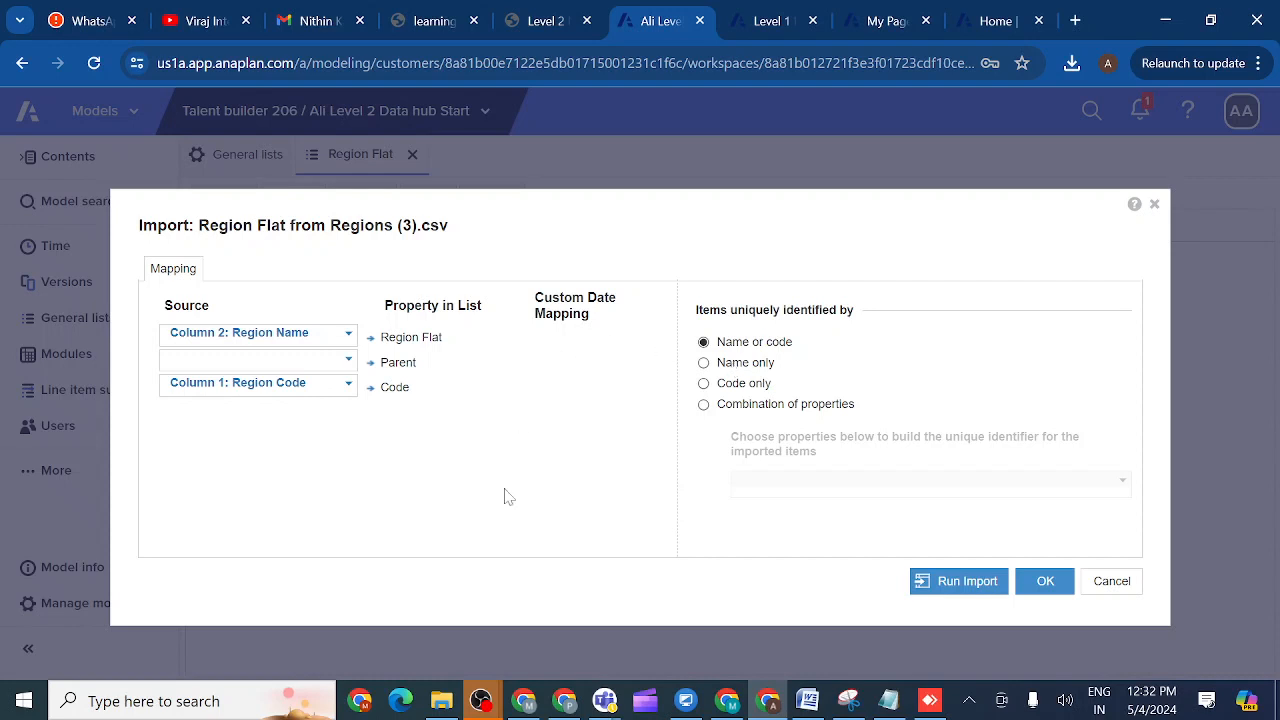
pyautogui.moveTo(607, 708)
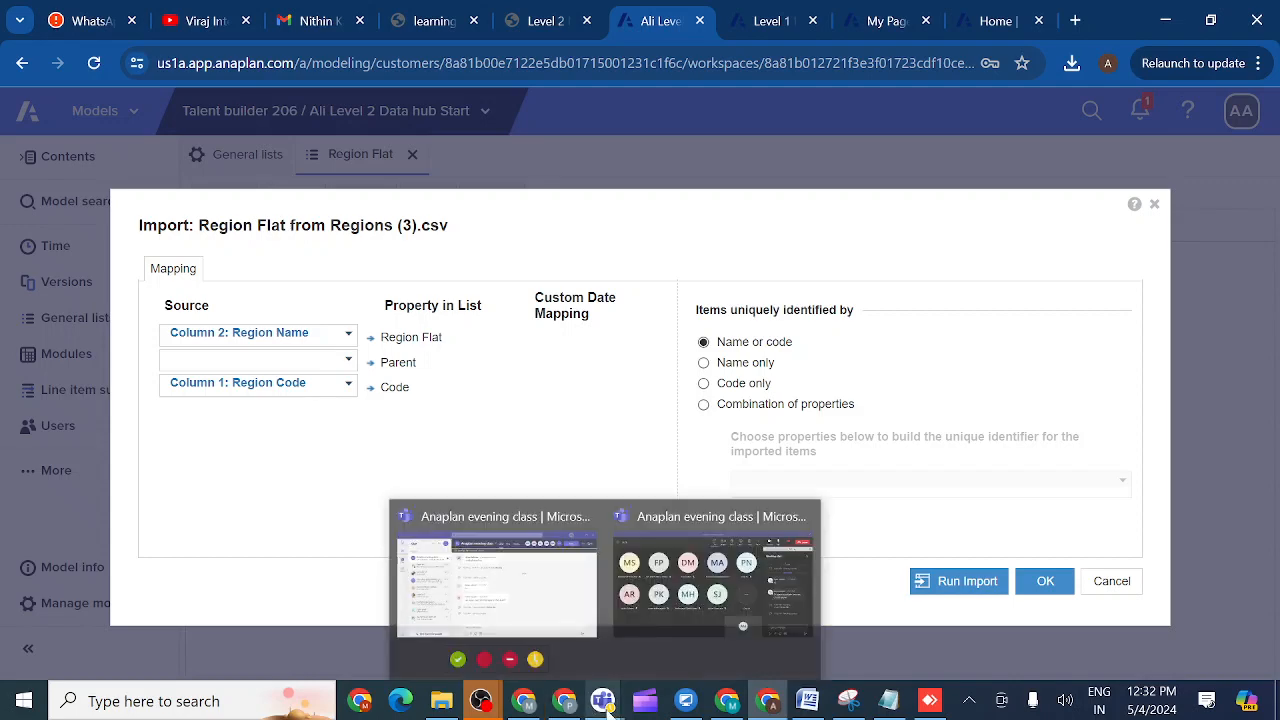
pyautogui.click(676, 625)
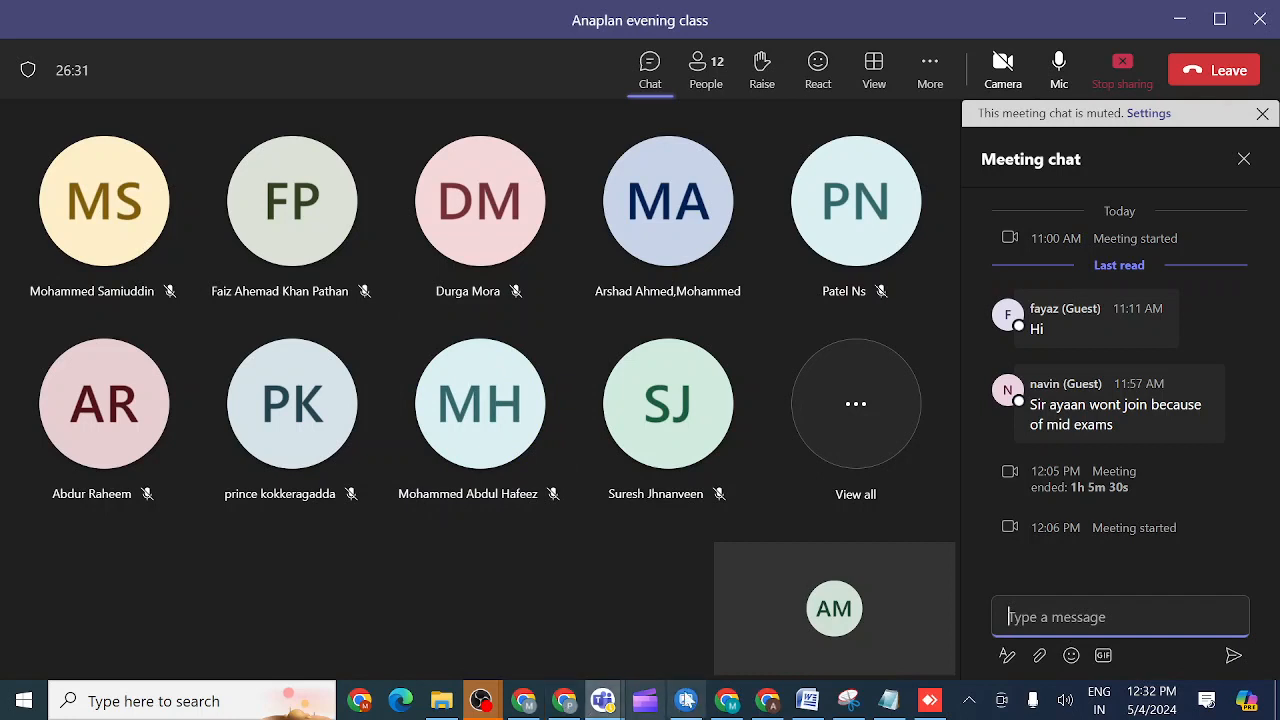
pyautogui.moveTo(770, 705)
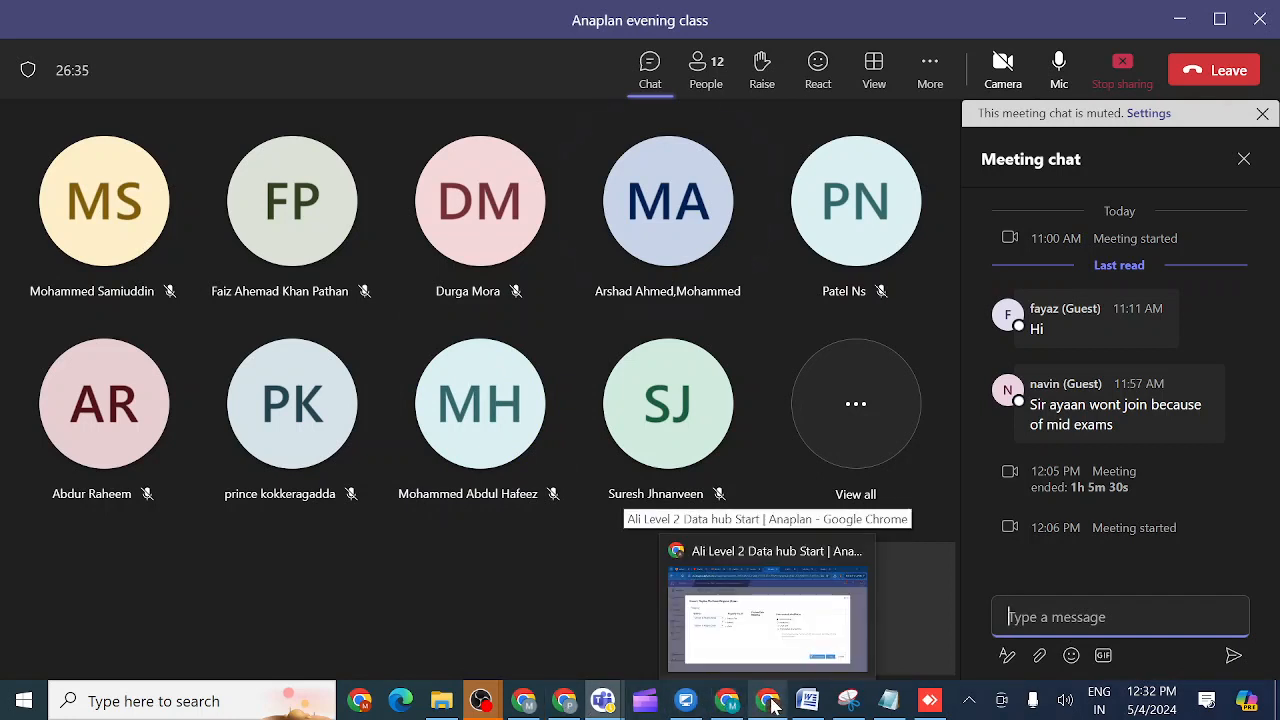
# - Run the Region Flat import, creating Americas, Europe and Asia Pacific with codes AMER, EMEA, APAC
pyautogui.click(705, 648)
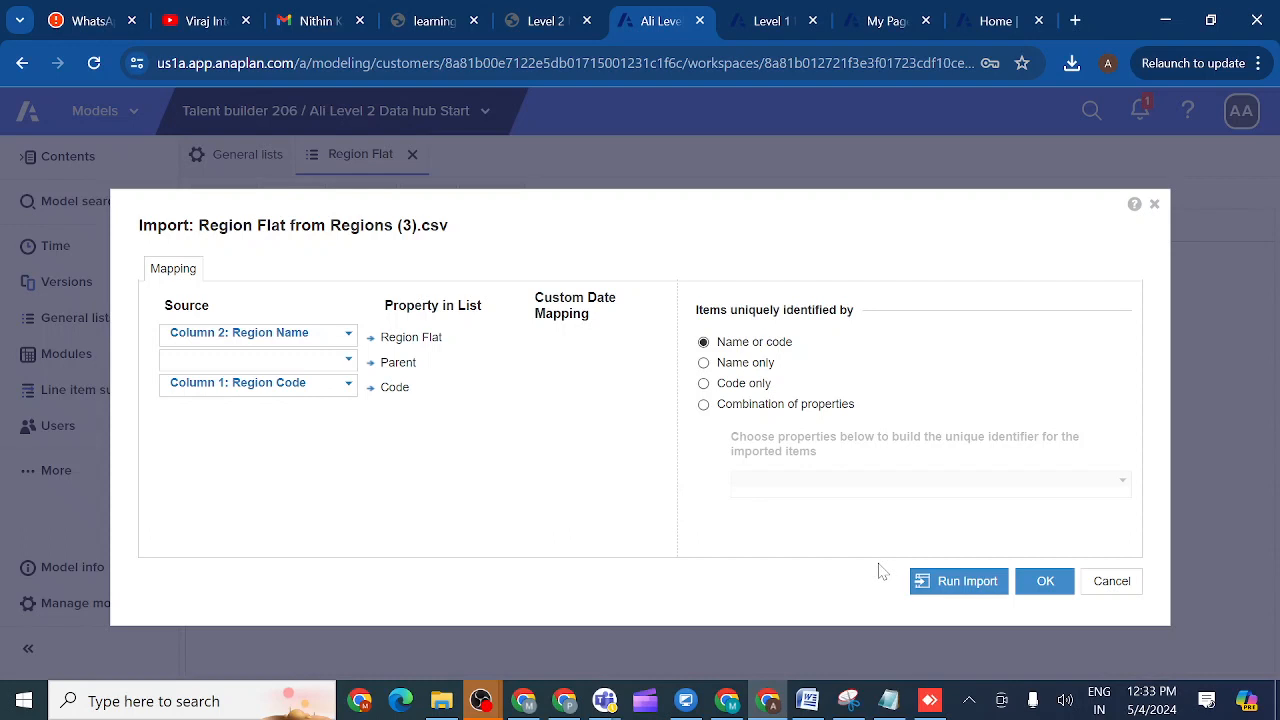
pyautogui.click(966, 582)
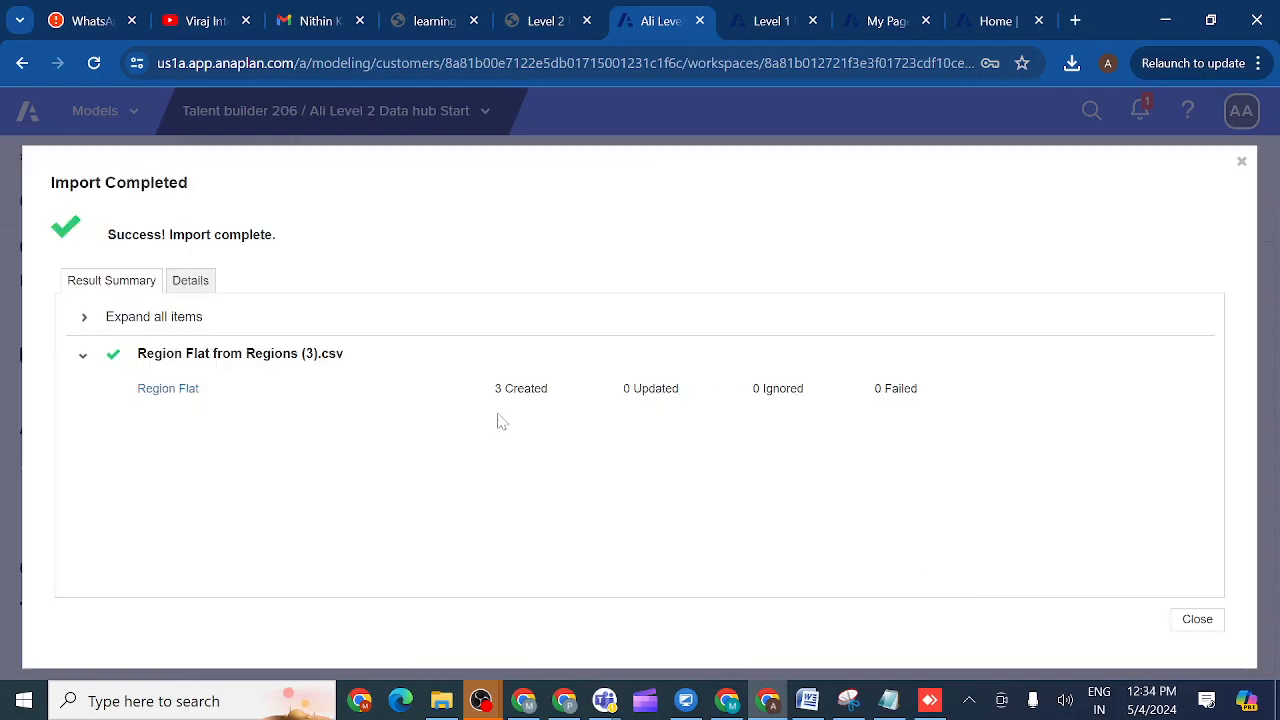
pyautogui.click(1197, 620)
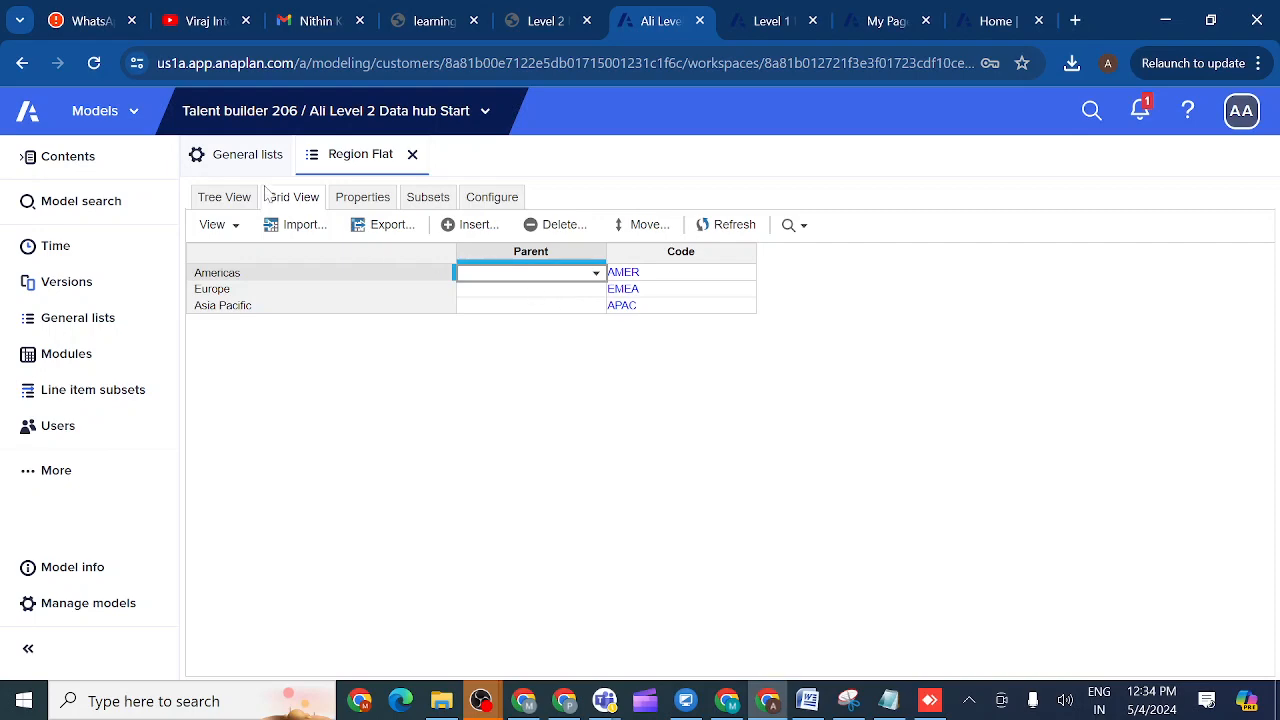
pyautogui.click(549, 20)
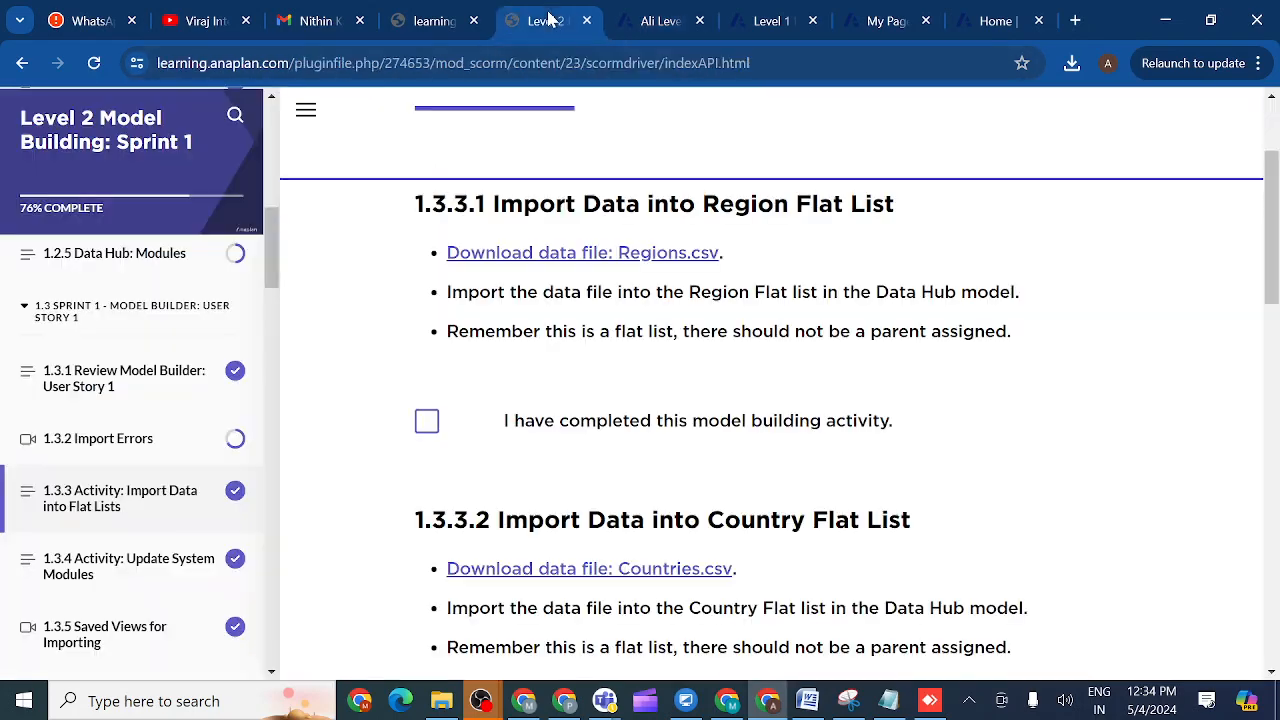
# - Tick the Region Flat activity as completed, download Countries.csv, and go back to General lists
pyautogui.click(428, 424)
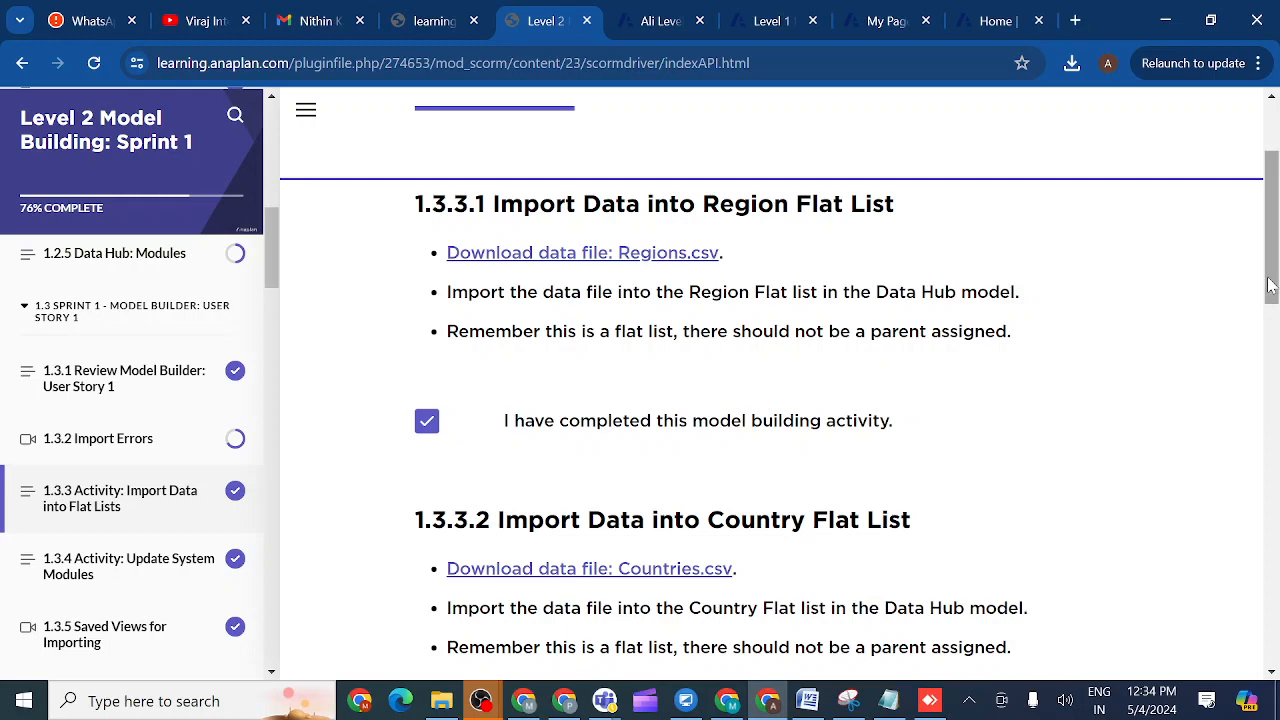
pyautogui.moveTo(1270, 285); pyautogui.dragTo(1270, 335)
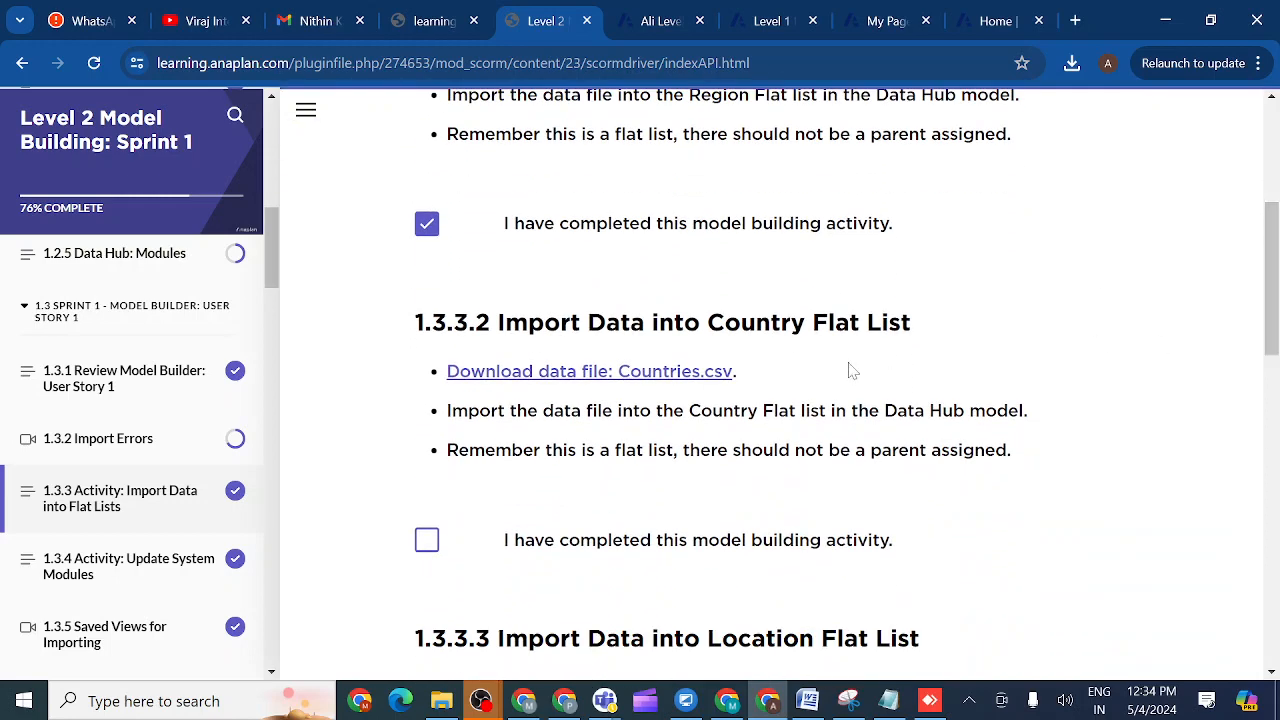
pyautogui.click(580, 376)
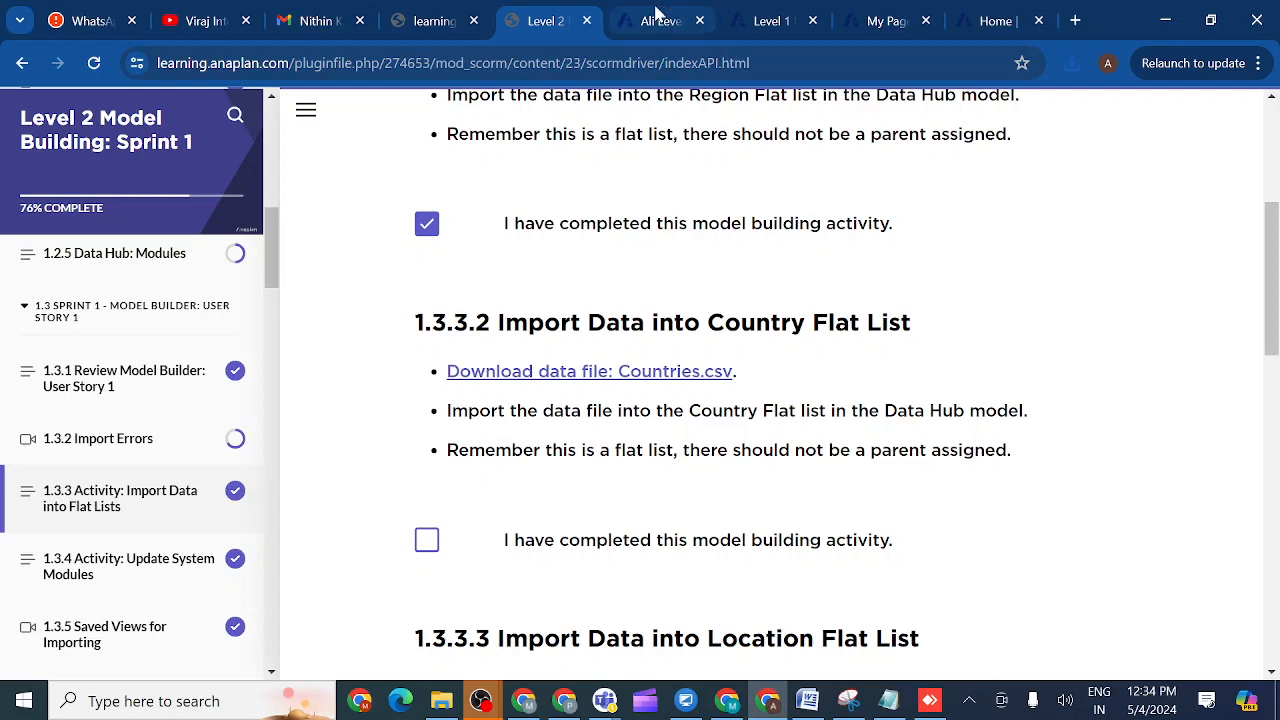
pyautogui.click(657, 14)
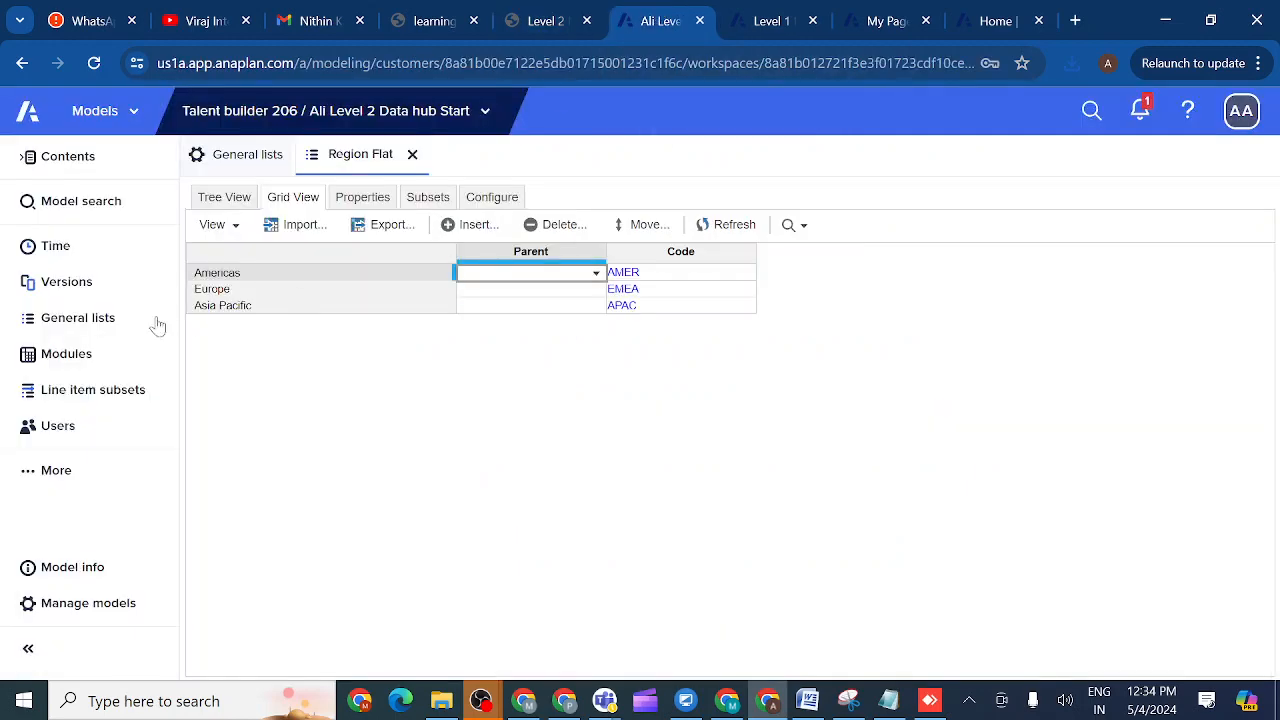
pyautogui.click(104, 318)
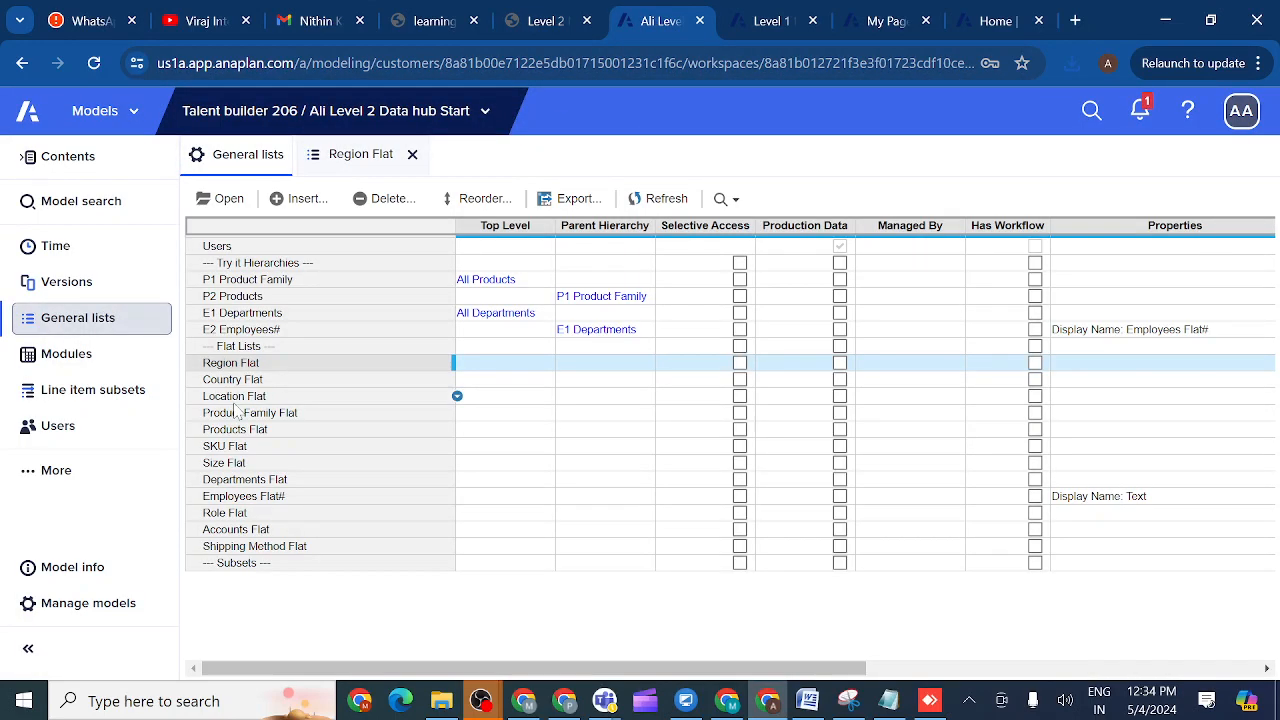
# - Open the Country Flat list and upload Countries (10) from Downloads as its import source
pyautogui.click(230, 382)
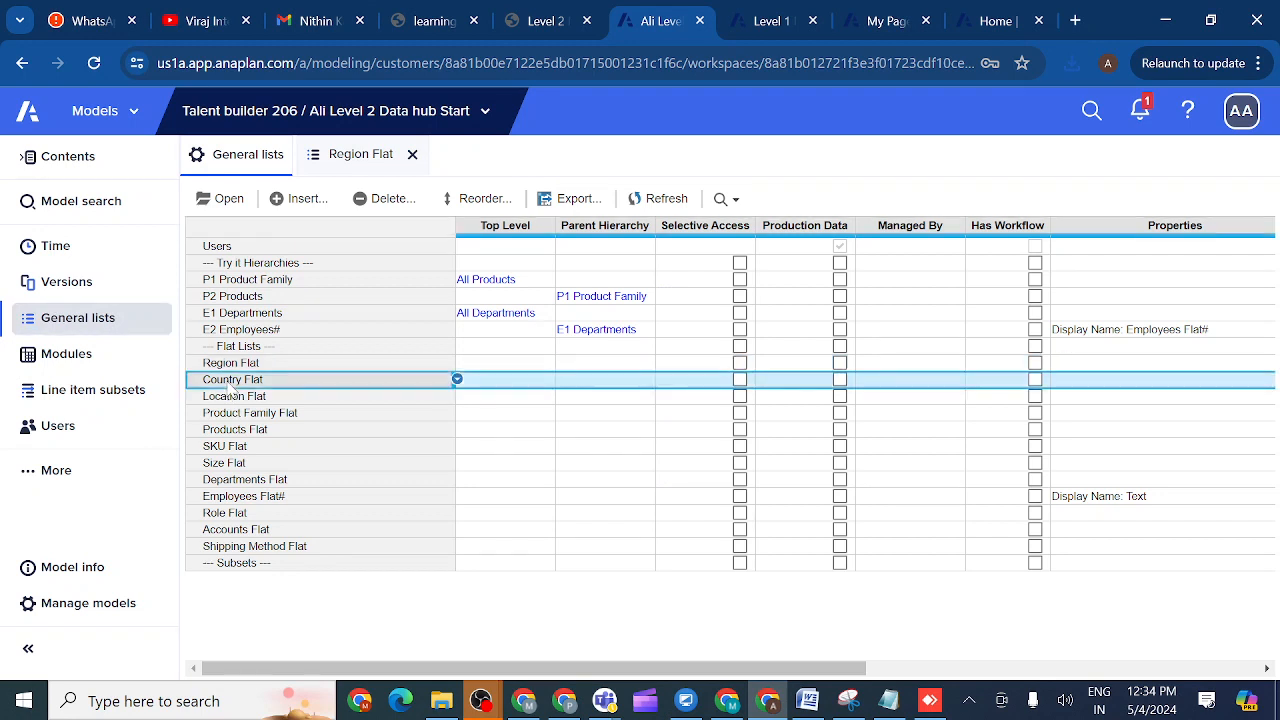
pyautogui.click(228, 199)
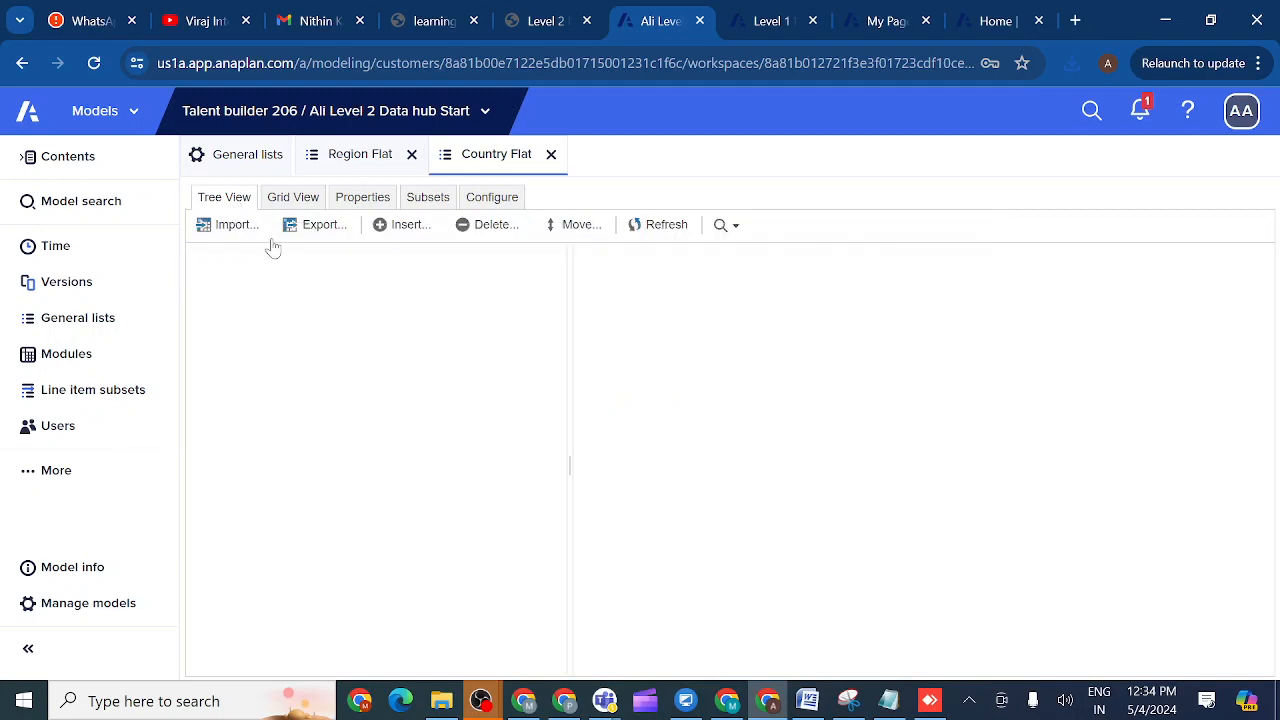
pyautogui.click(237, 226)
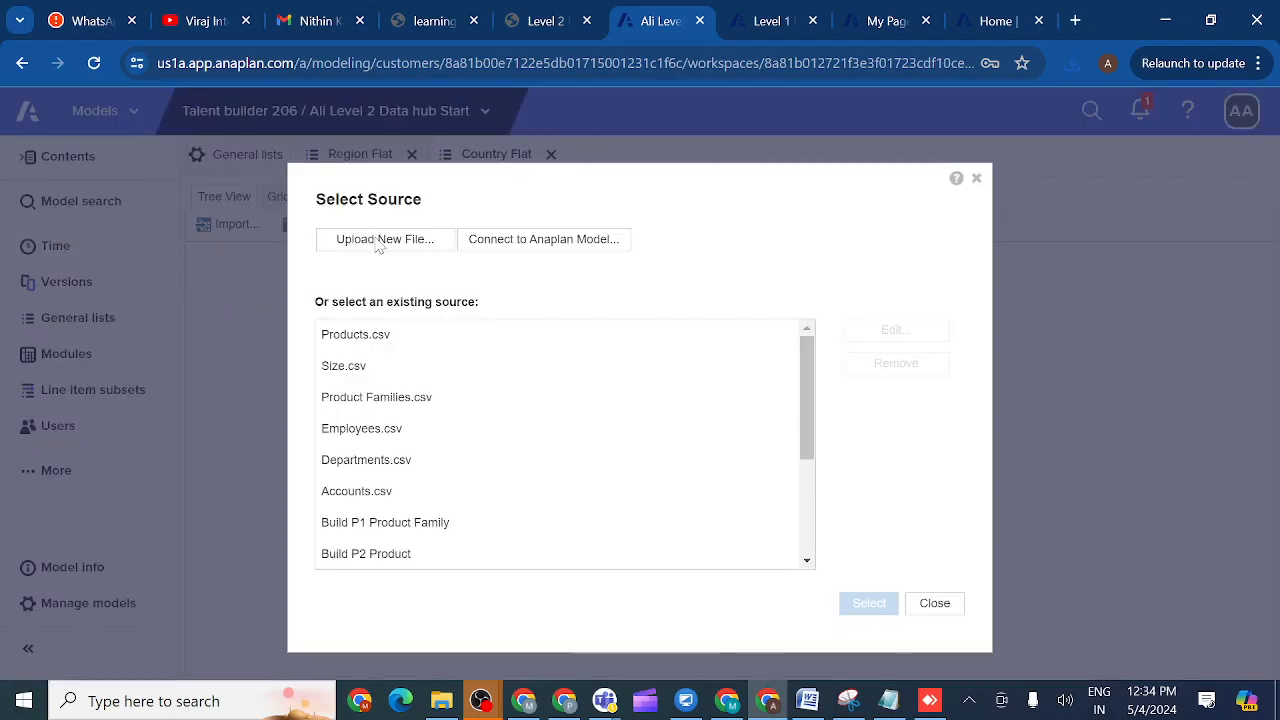
pyautogui.click(378, 246)
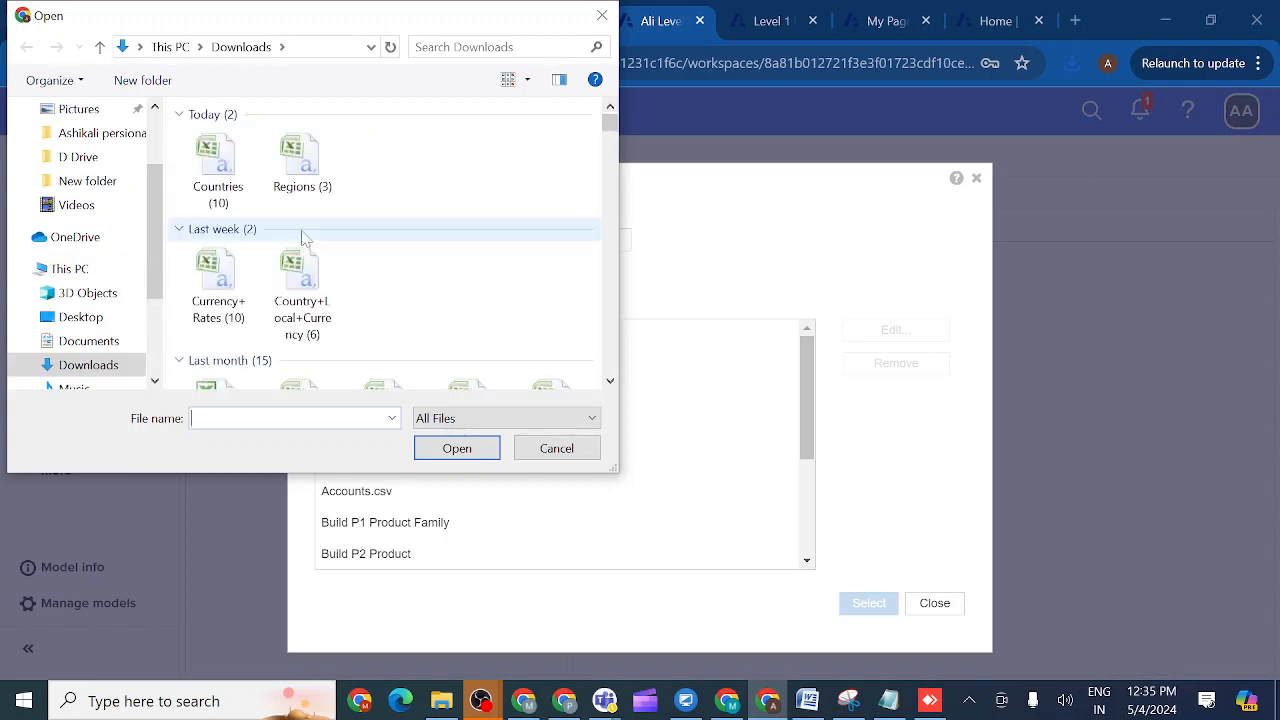
pyautogui.doubleClick(213, 163)
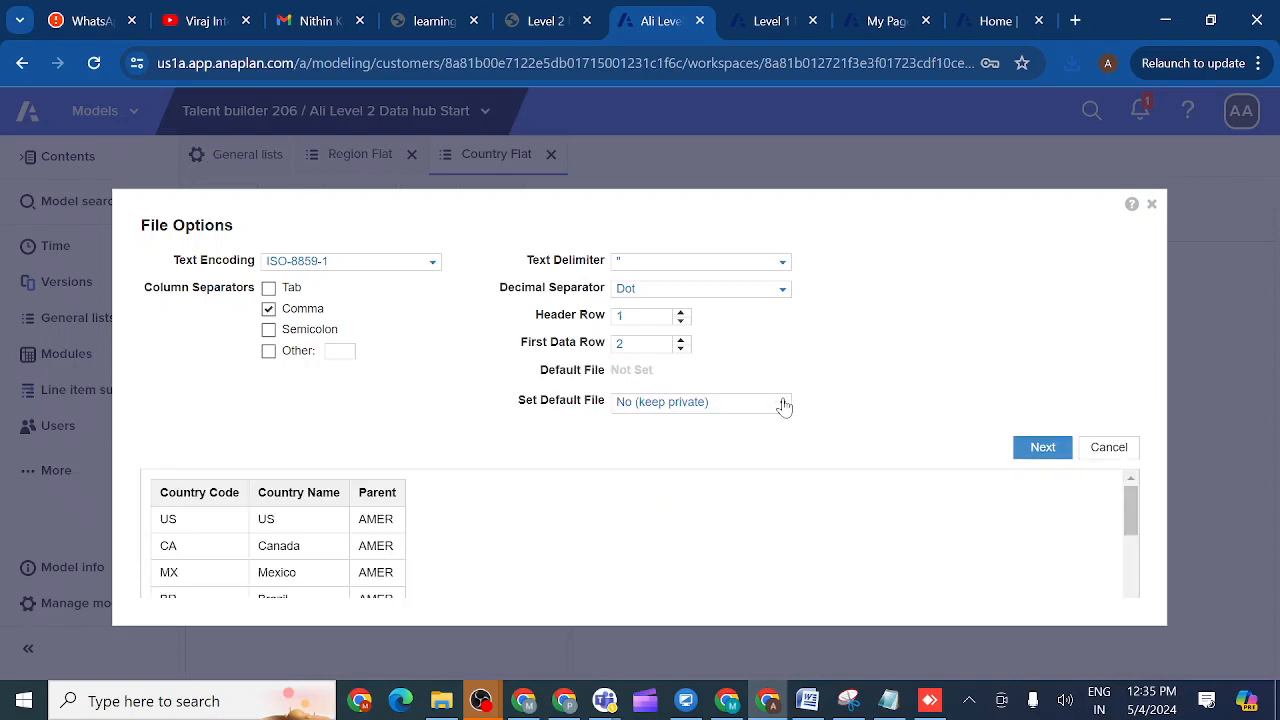
# - Make the Countries file the admins-only default import file and confirm it
pyautogui.click(784, 403)
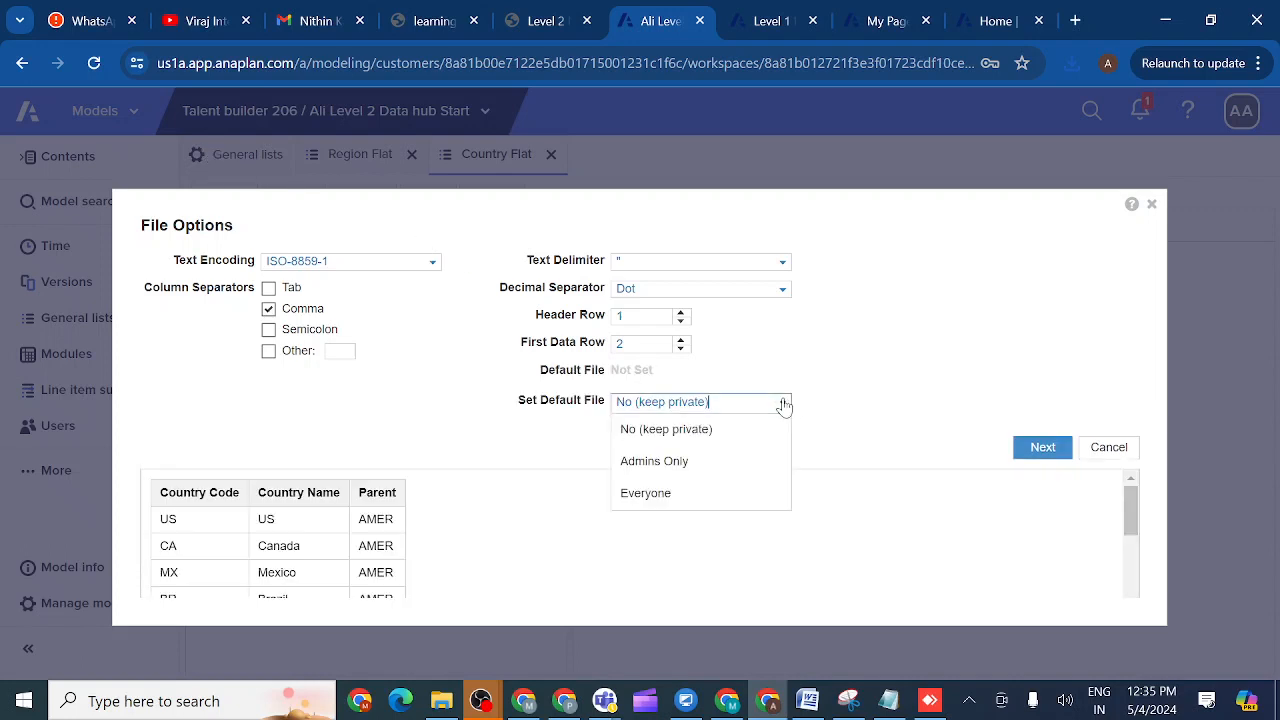
pyautogui.click(687, 459)
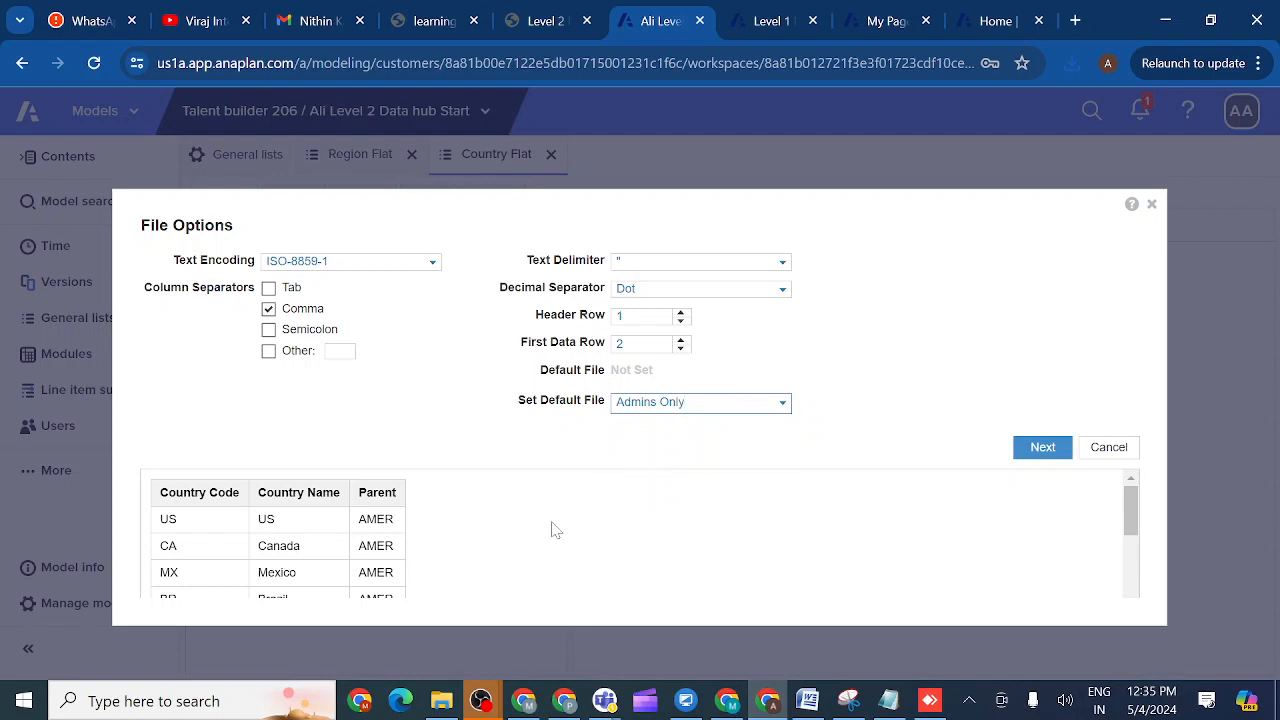
pyautogui.click(1040, 455)
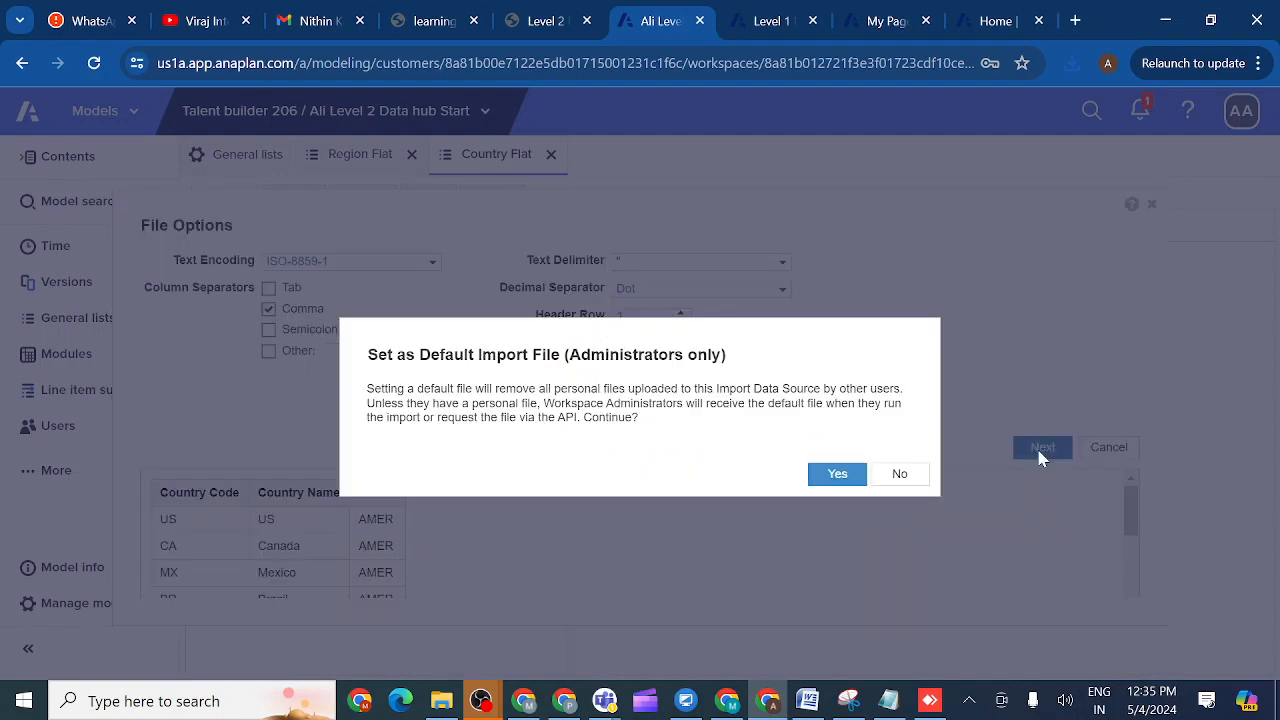
pyautogui.click(836, 476)
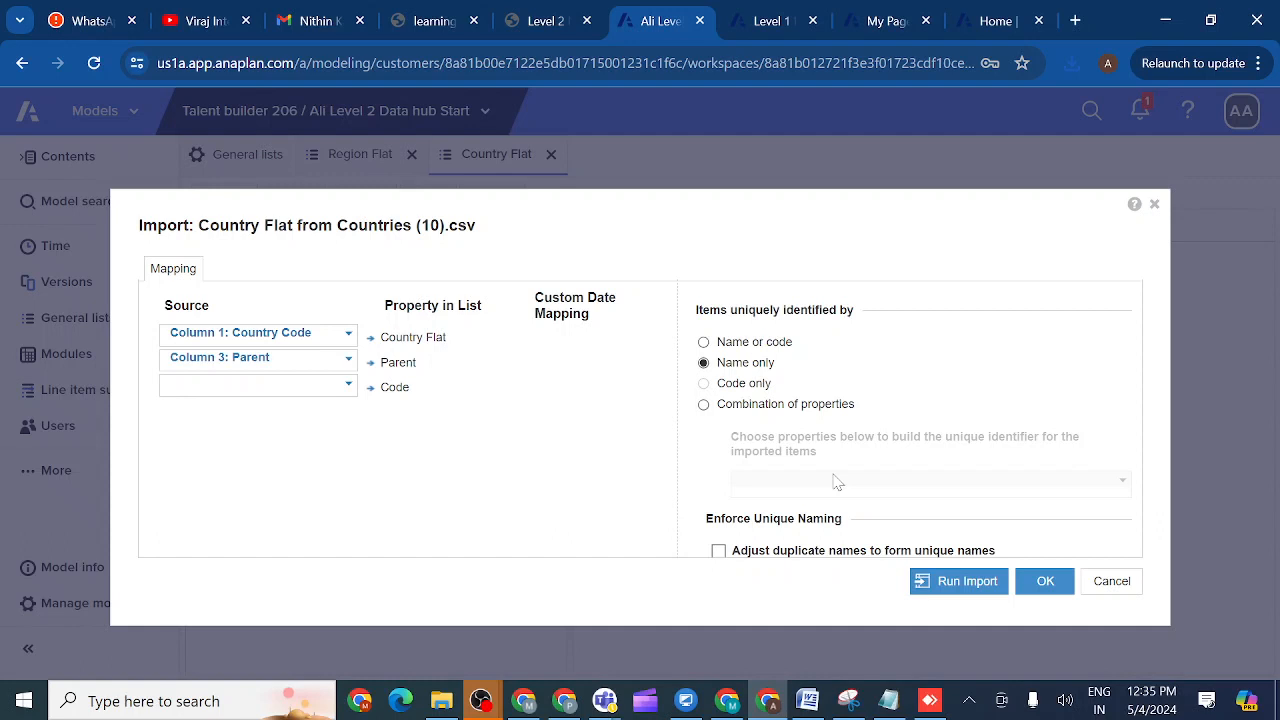
# - Map Country Name to the Country Flat items and Column 1: Country Code to Code
pyautogui.click(349, 337)
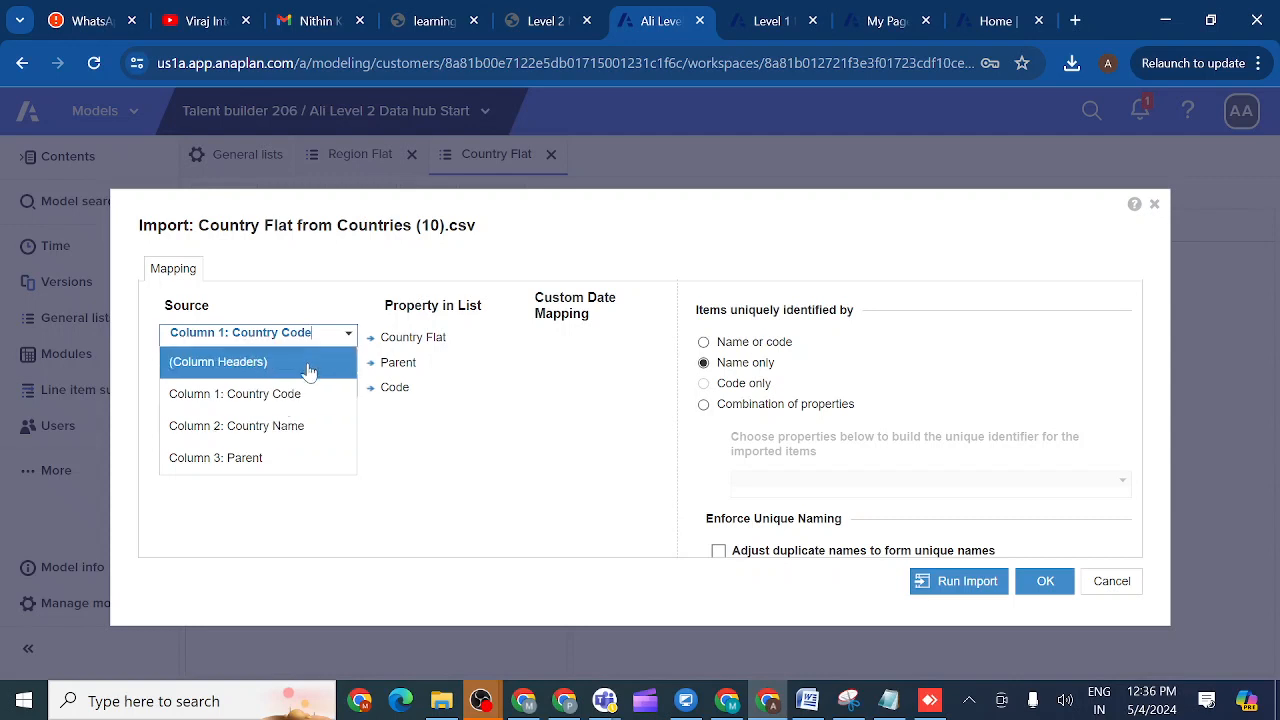
pyautogui.click(275, 428)
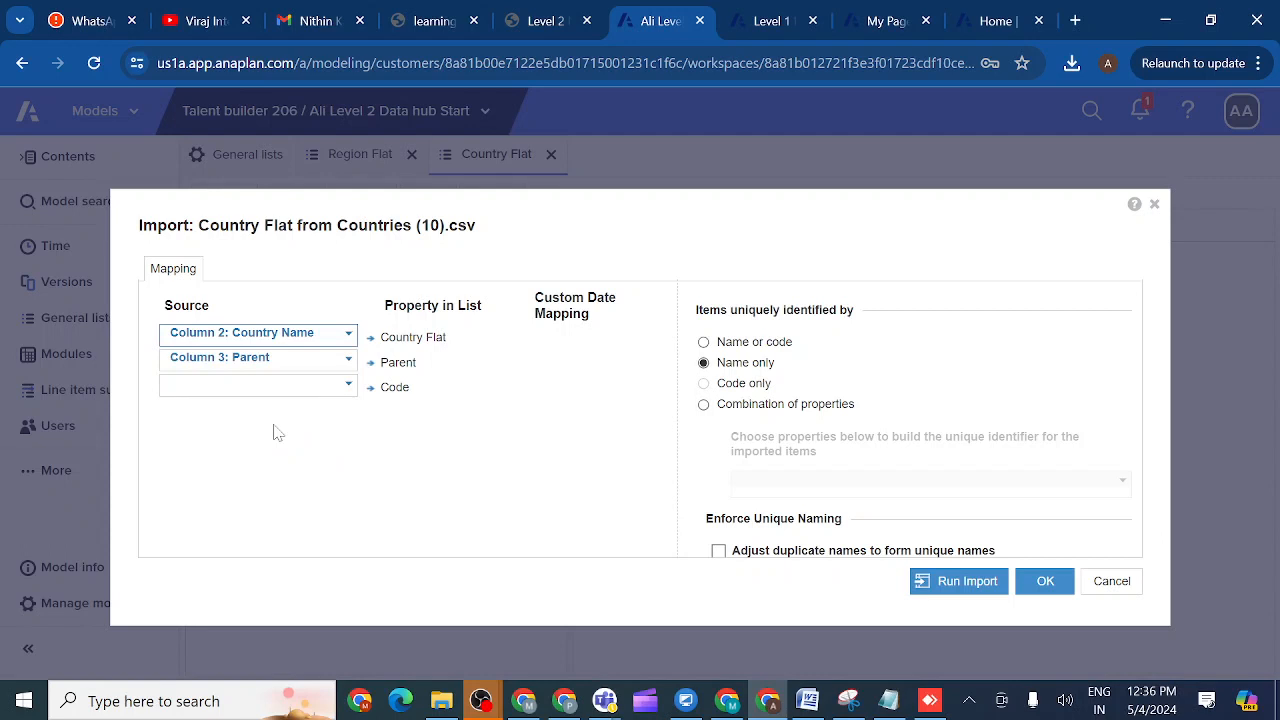
pyautogui.click(348, 390)
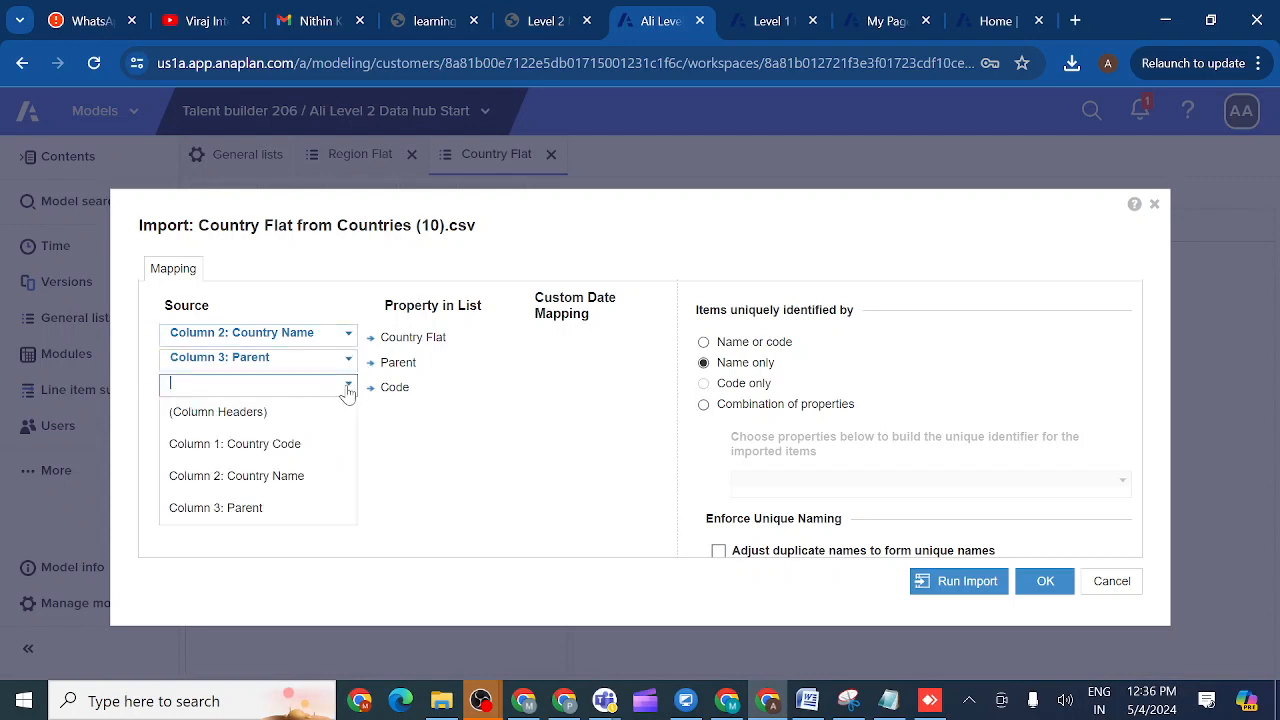
pyautogui.click(313, 451)
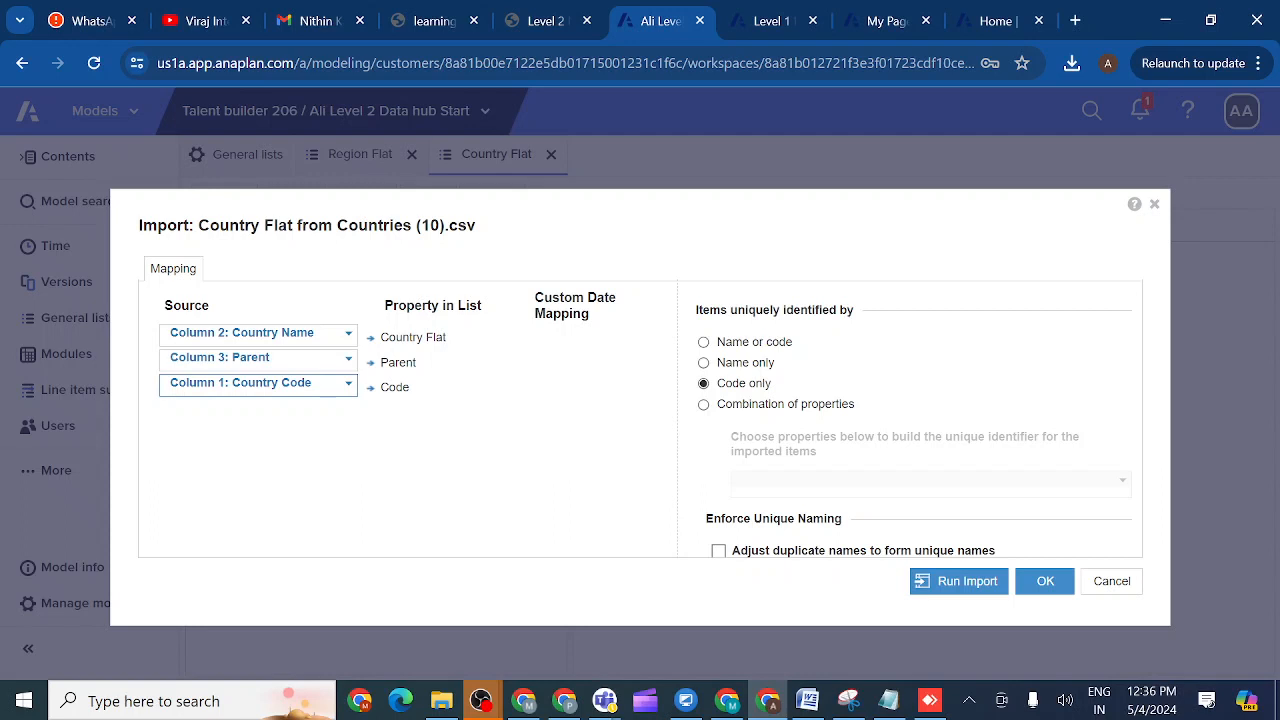
pyautogui.click(271, 358)
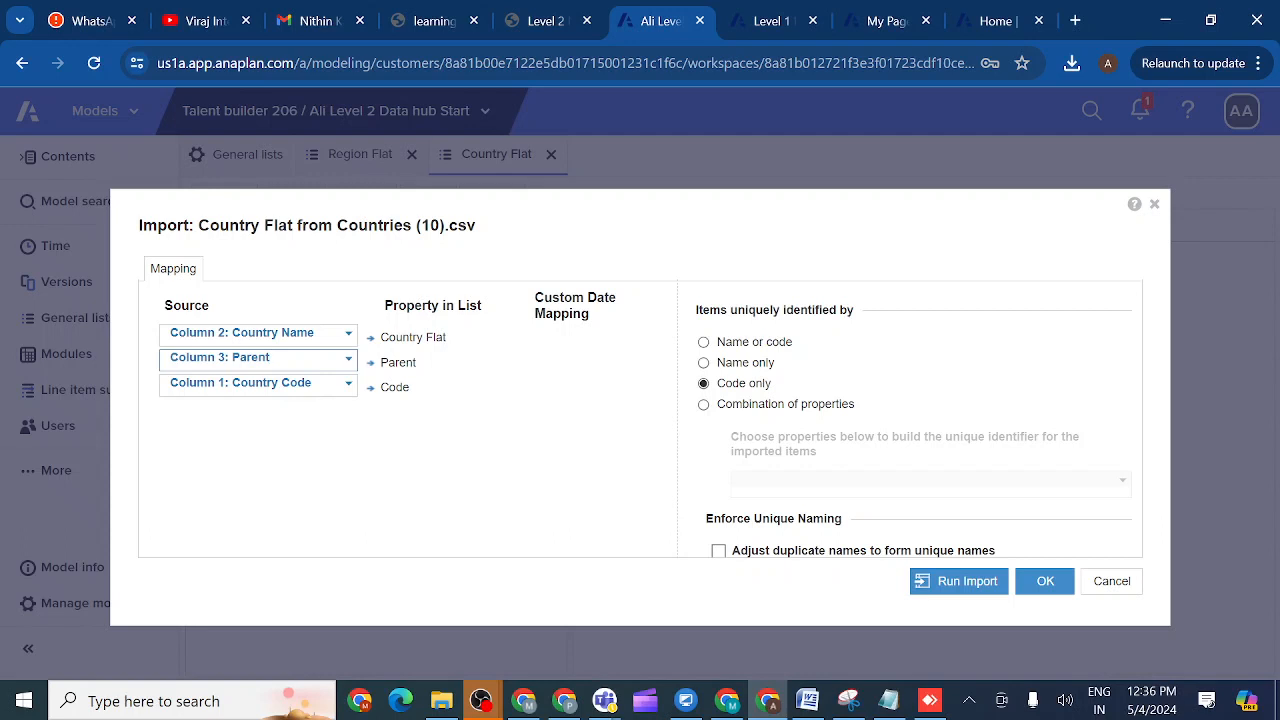
# - Clear the Parent source mapping and identify Country Flat items by 'Name or code'
pyautogui.press('BackSpace')
pyautogui.press('BackSpace')
pyautogui.press('BackSpace')
pyautogui.press('BackSpace')
pyautogui.press('BackSpace')
pyautogui.press('BackSpace')
pyautogui.press('BackSpace')
pyautogui.press('BackSpace')
pyautogui.press('BackSpace')
pyautogui.press('BackSpace')
pyautogui.press('BackSpace')
pyautogui.press('BackSpace')
pyautogui.press('BackSpace')
pyautogui.press('BackSpace')
pyautogui.press('BackSpace')
pyautogui.press('BackSpace')
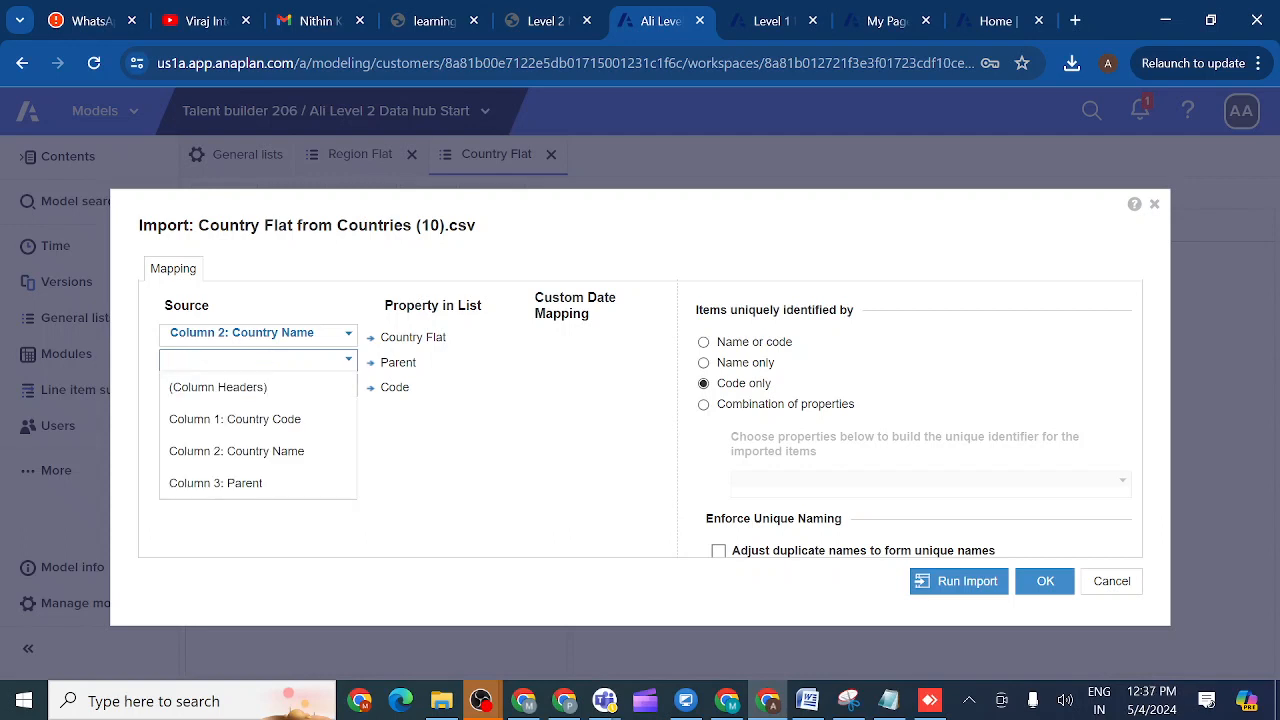
pyautogui.click(470, 372)
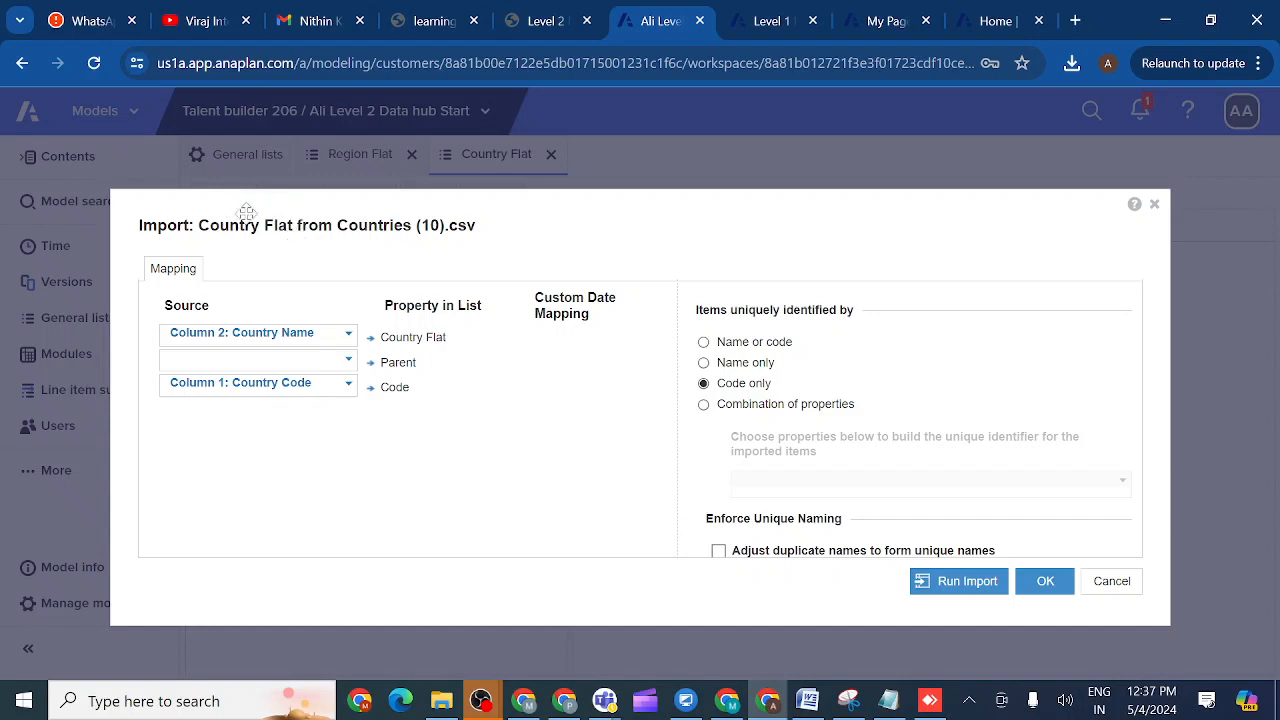
pyautogui.click(704, 342)
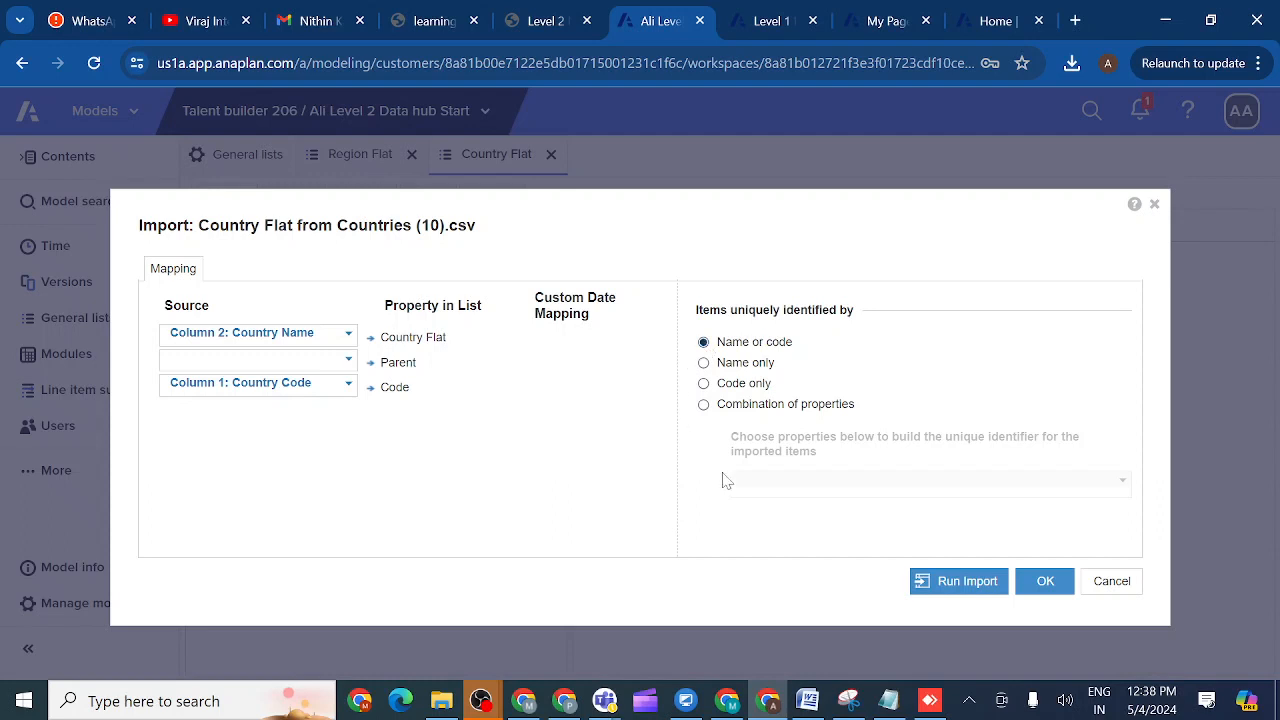
# - Run the Country Flat import, then check the 13 imported countries and codes in Grid View
pyautogui.click(965, 588)
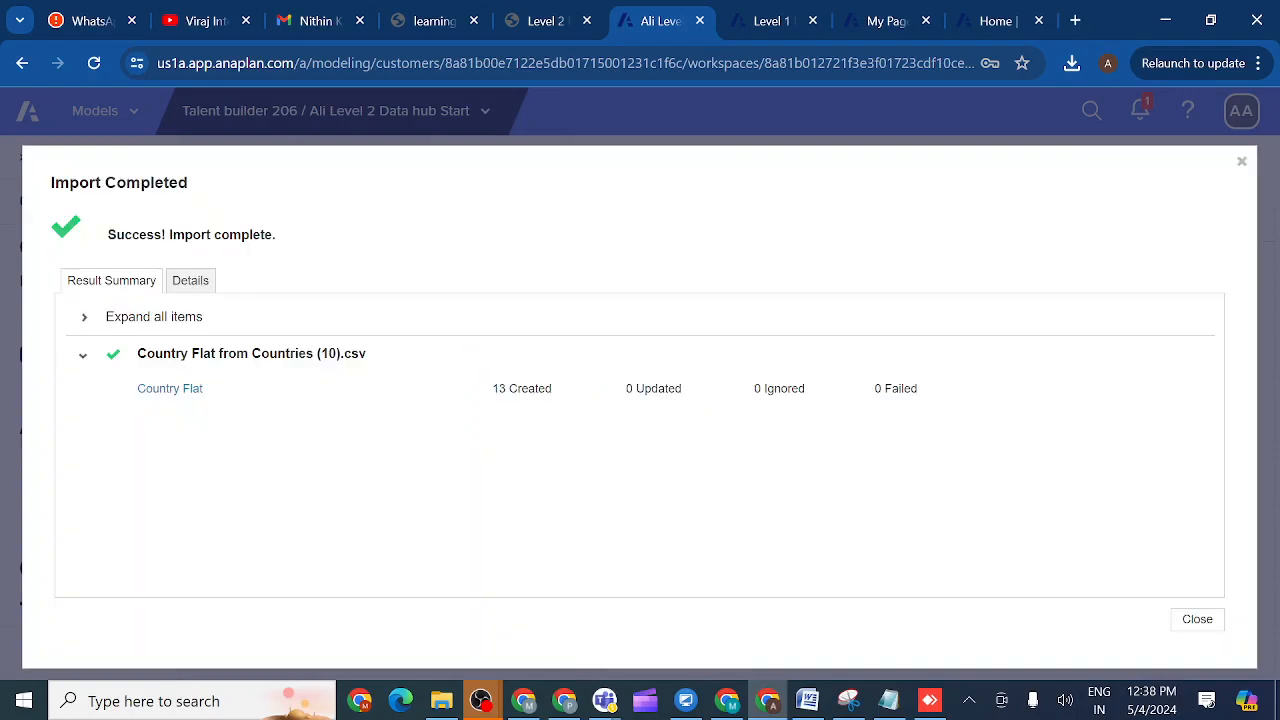
pyautogui.click(1197, 620)
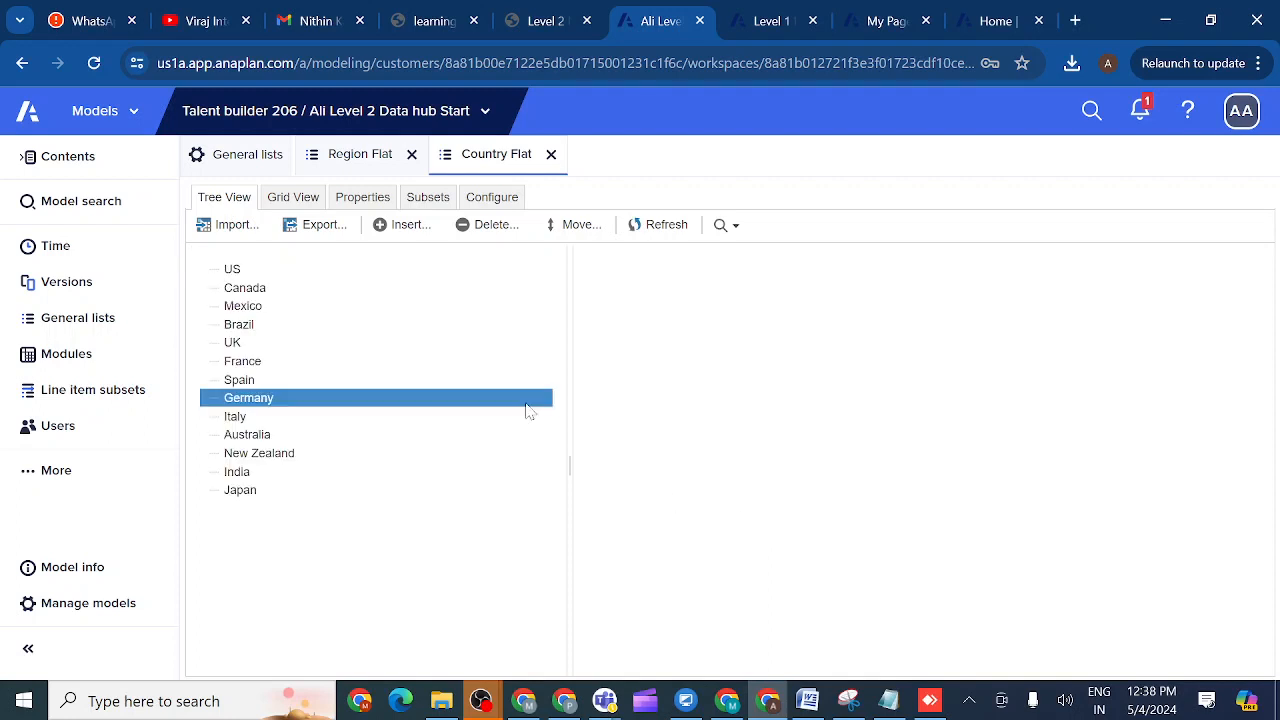
pyautogui.click(297, 199)
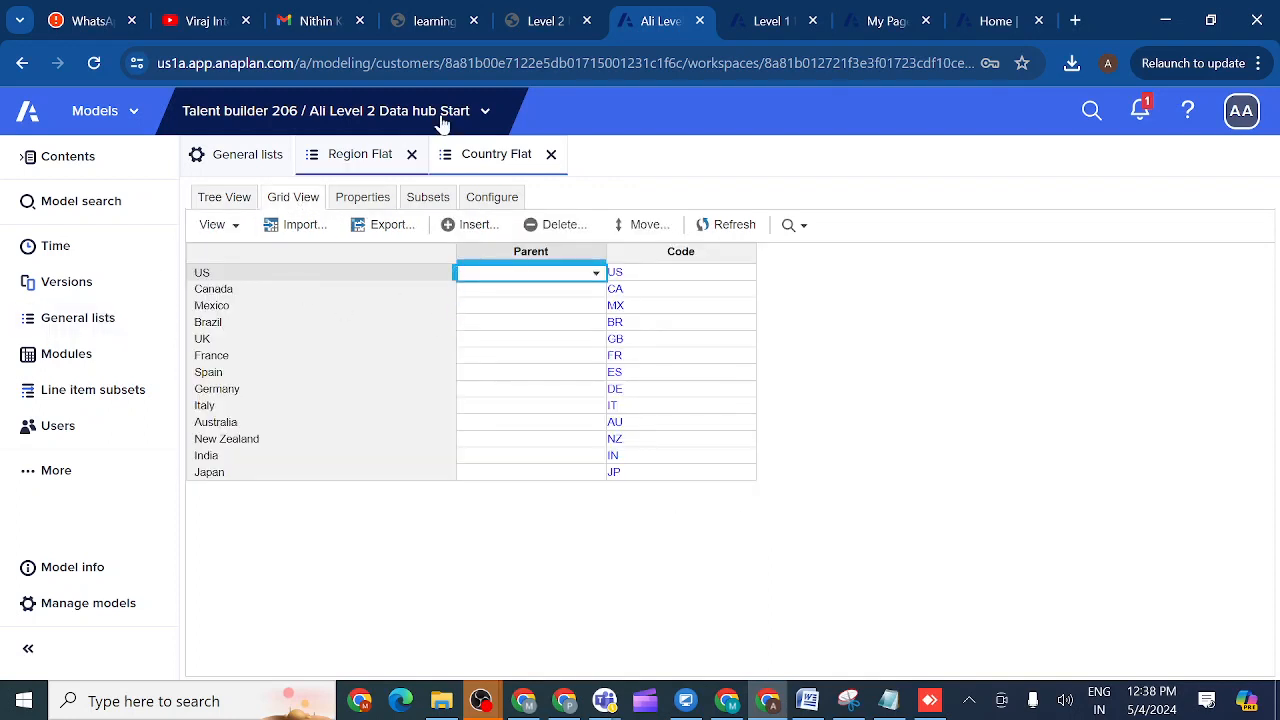
pyautogui.click(545, 21)
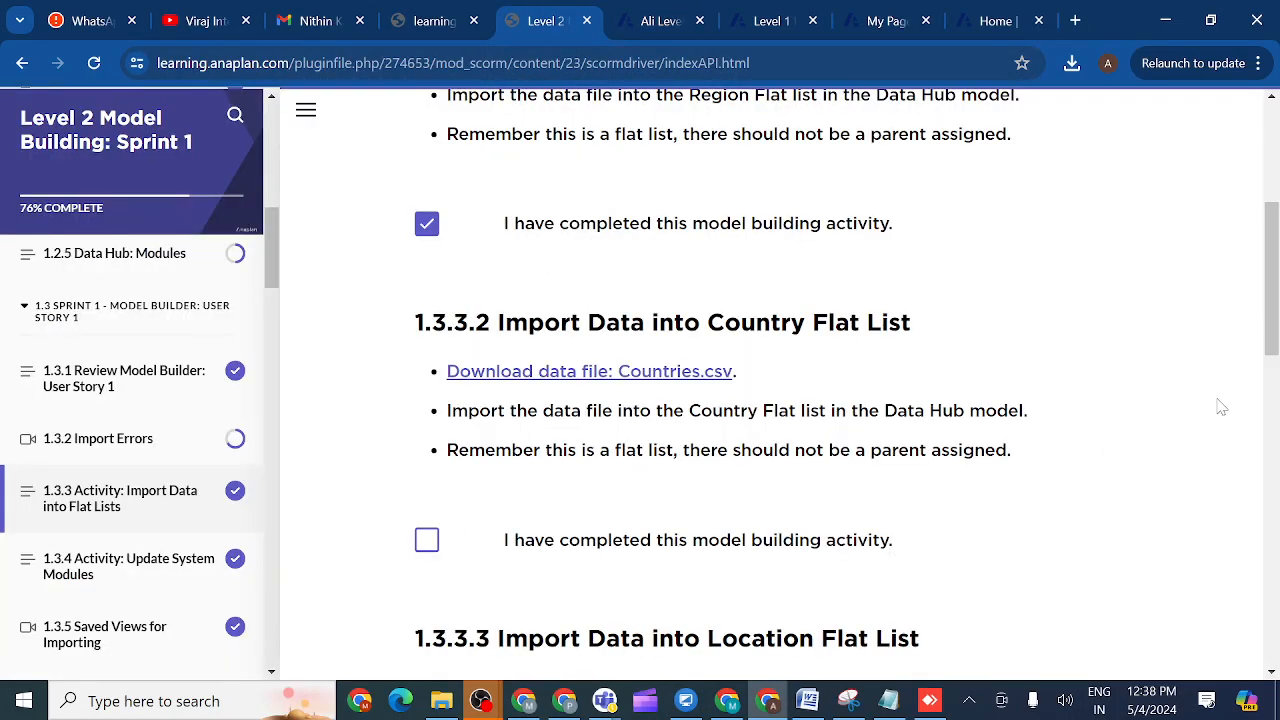
# - Scroll to section 1.3.3.3 and download the Locations.csv data file
pyautogui.moveTo(1270, 355); pyautogui.dragTo(1274, 455)
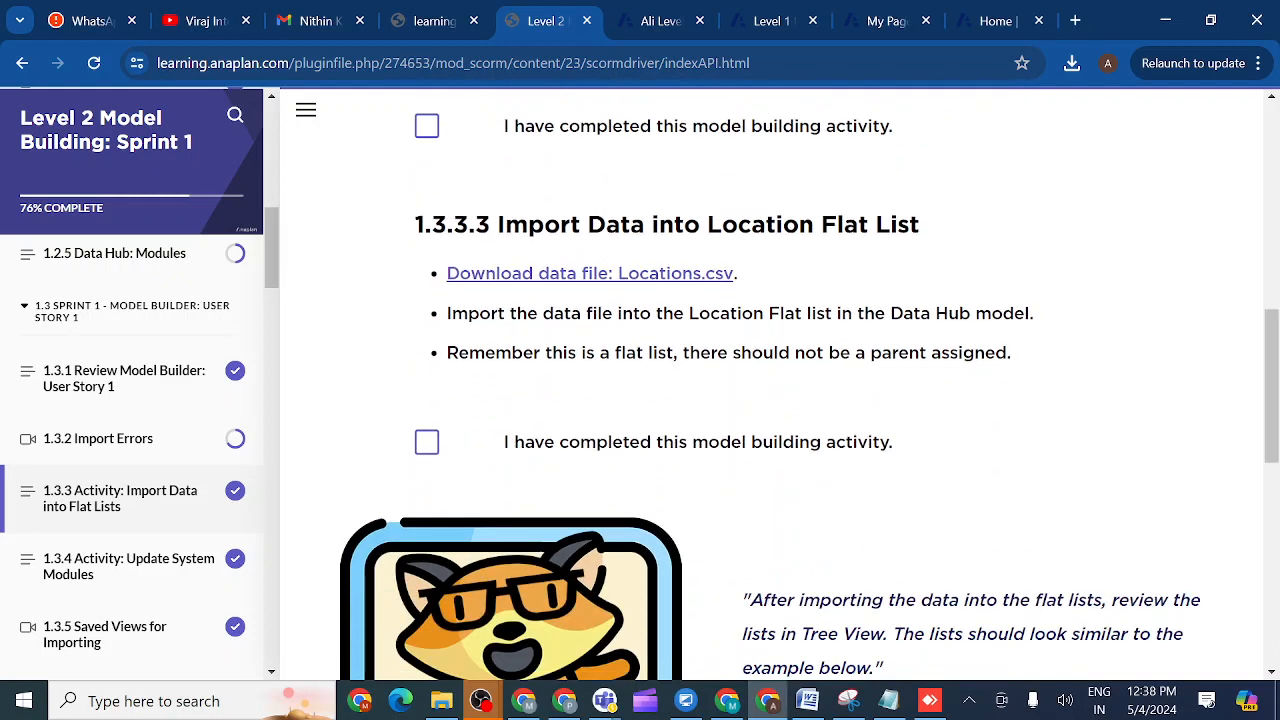
pyautogui.click(533, 285)
# - Open the Location Flat general list in Grid View
pyautogui.click(655, 22)
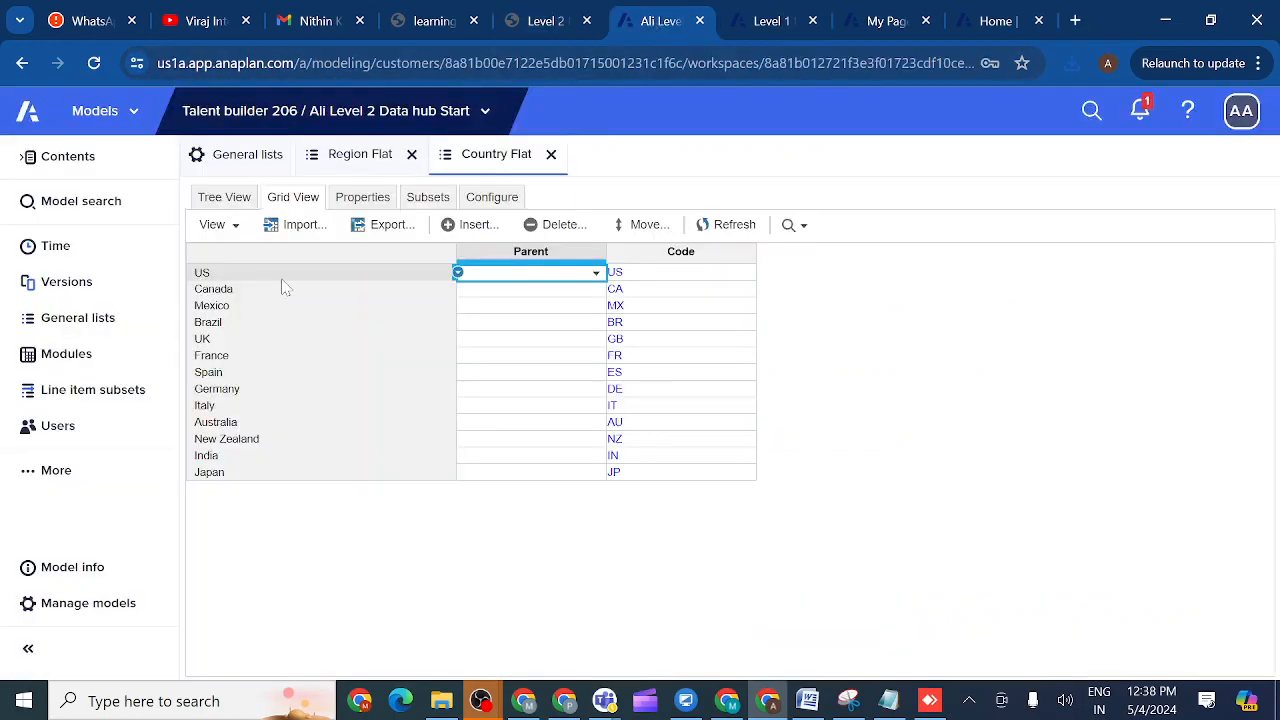
pyautogui.click(88, 320)
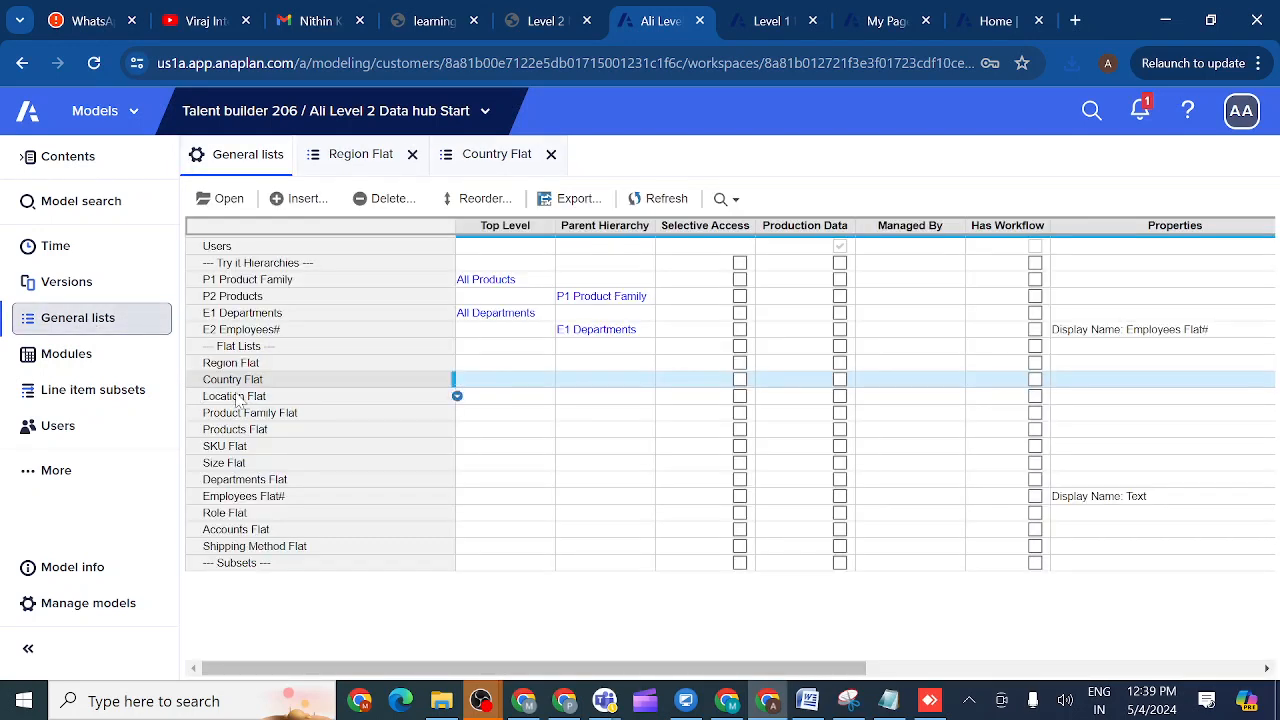
pyautogui.click(238, 397)
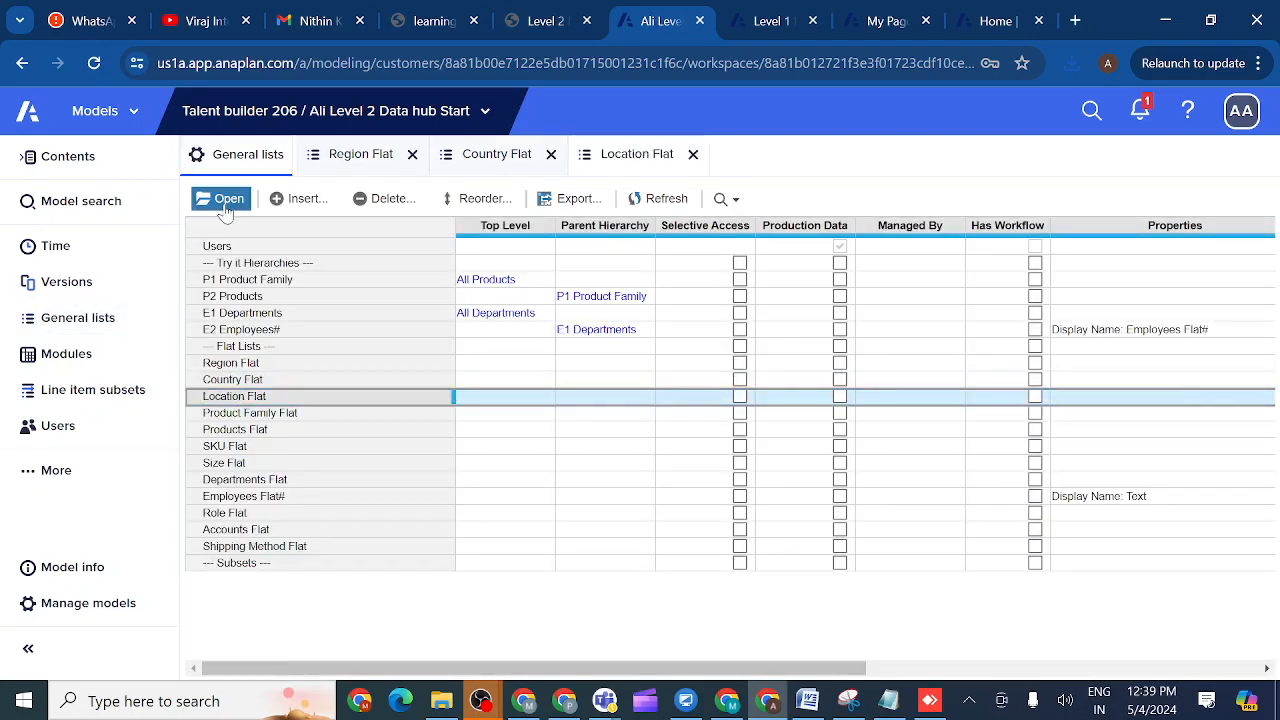
pyautogui.click(226, 201)
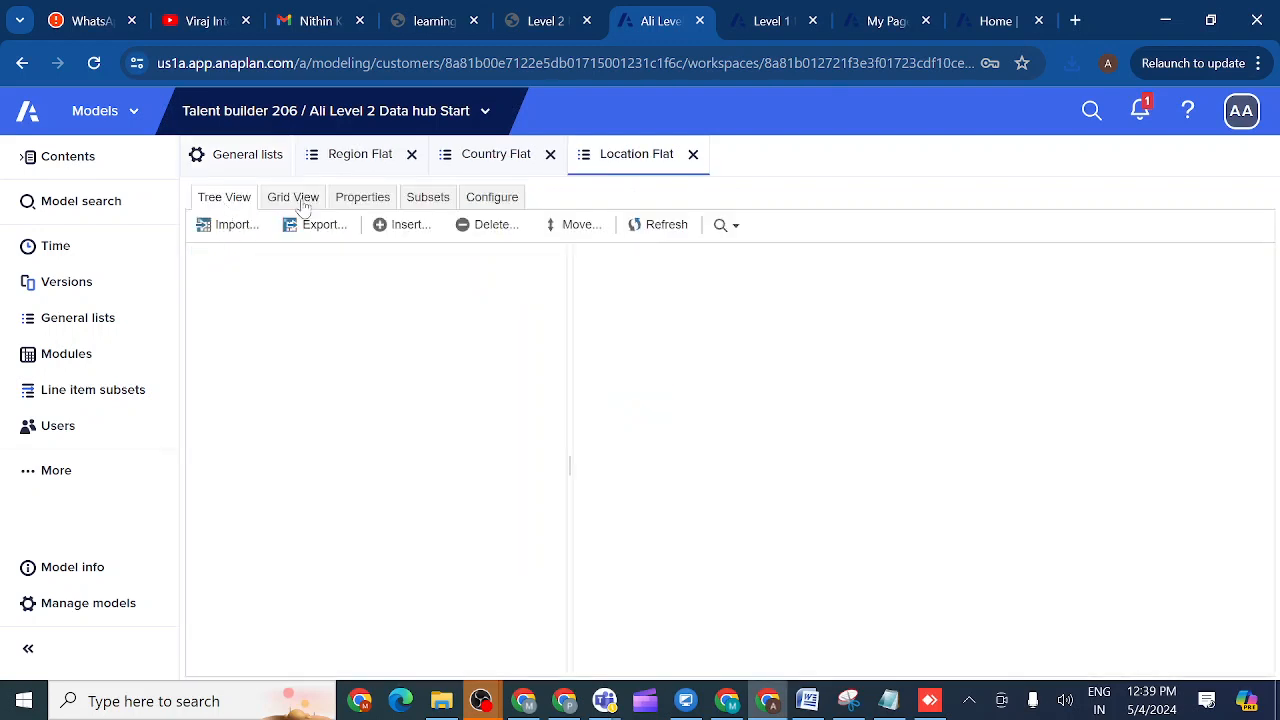
pyautogui.click(298, 200)
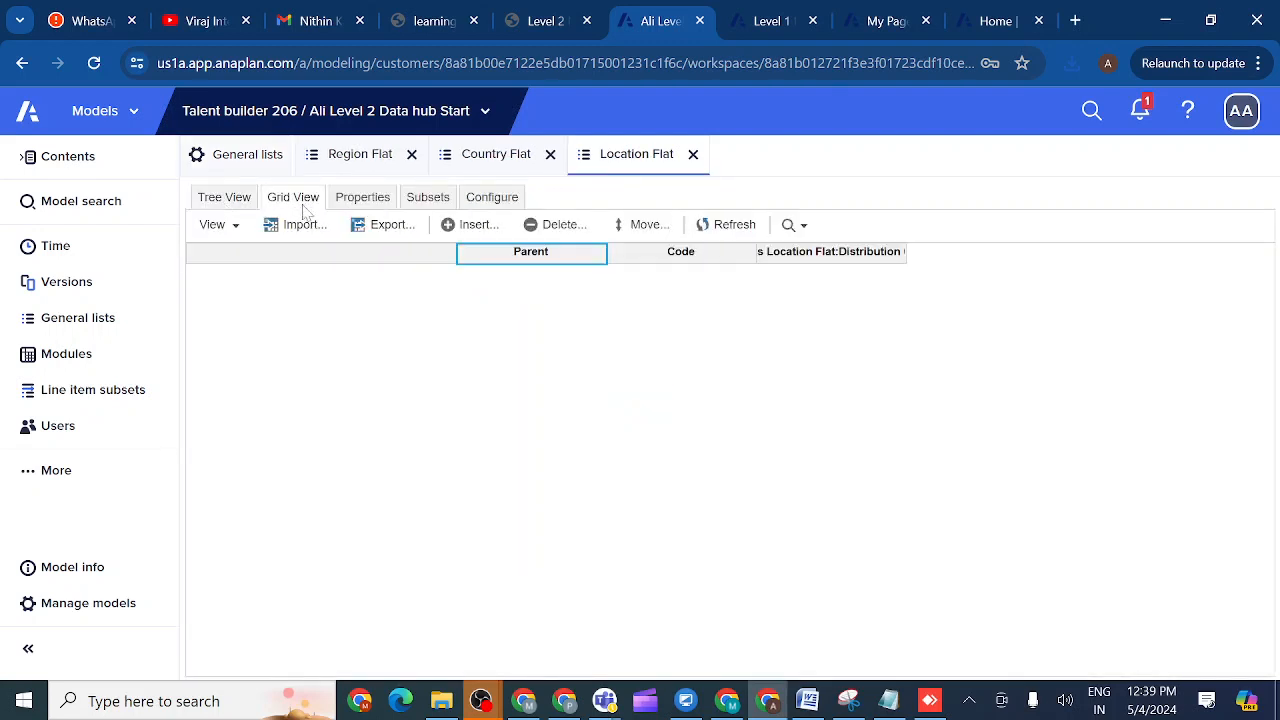
# - Upload Locations (11).csv as the Location Flat import source, default file for Admins Only
pyautogui.click(302, 225)
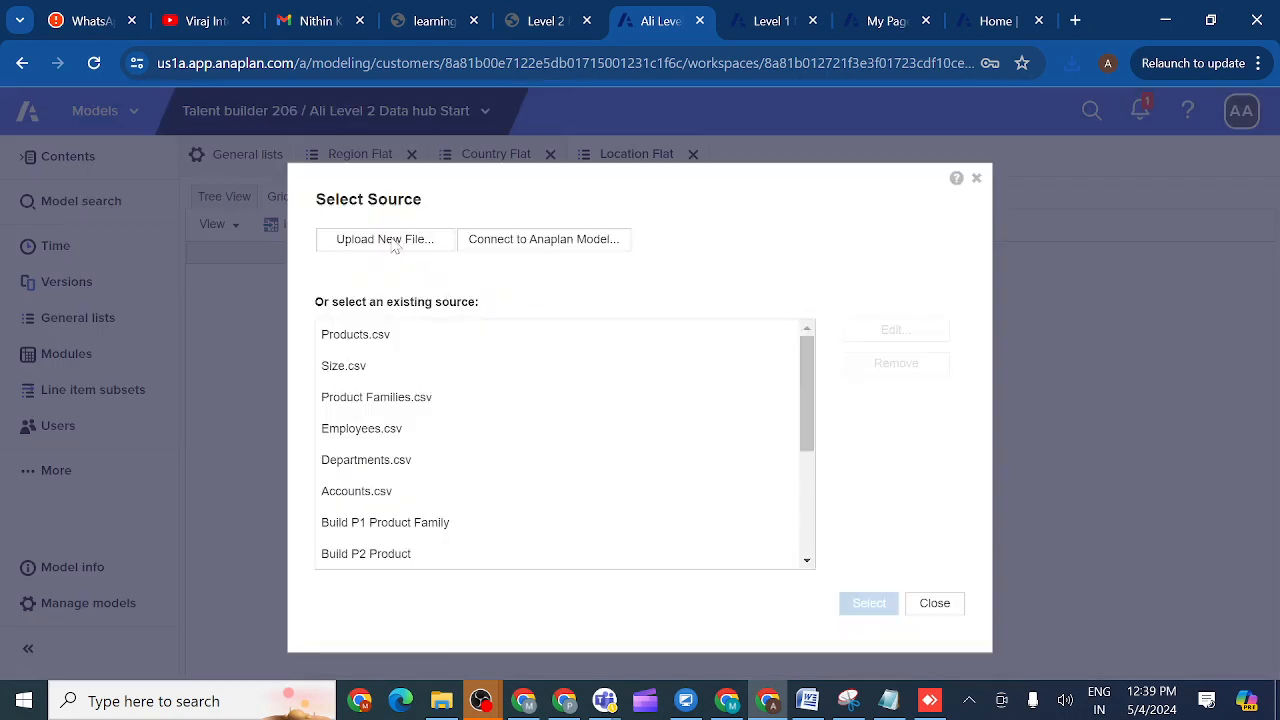
pyautogui.click(393, 242)
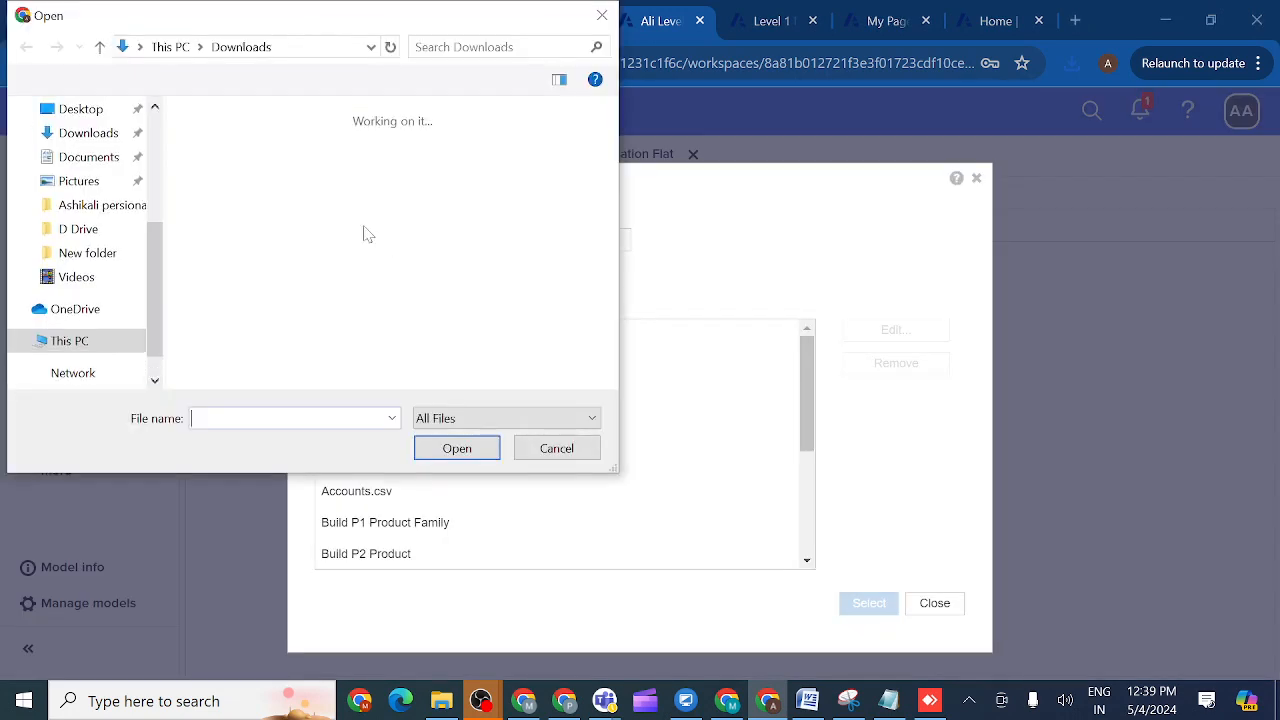
pyautogui.doubleClick(212, 162)
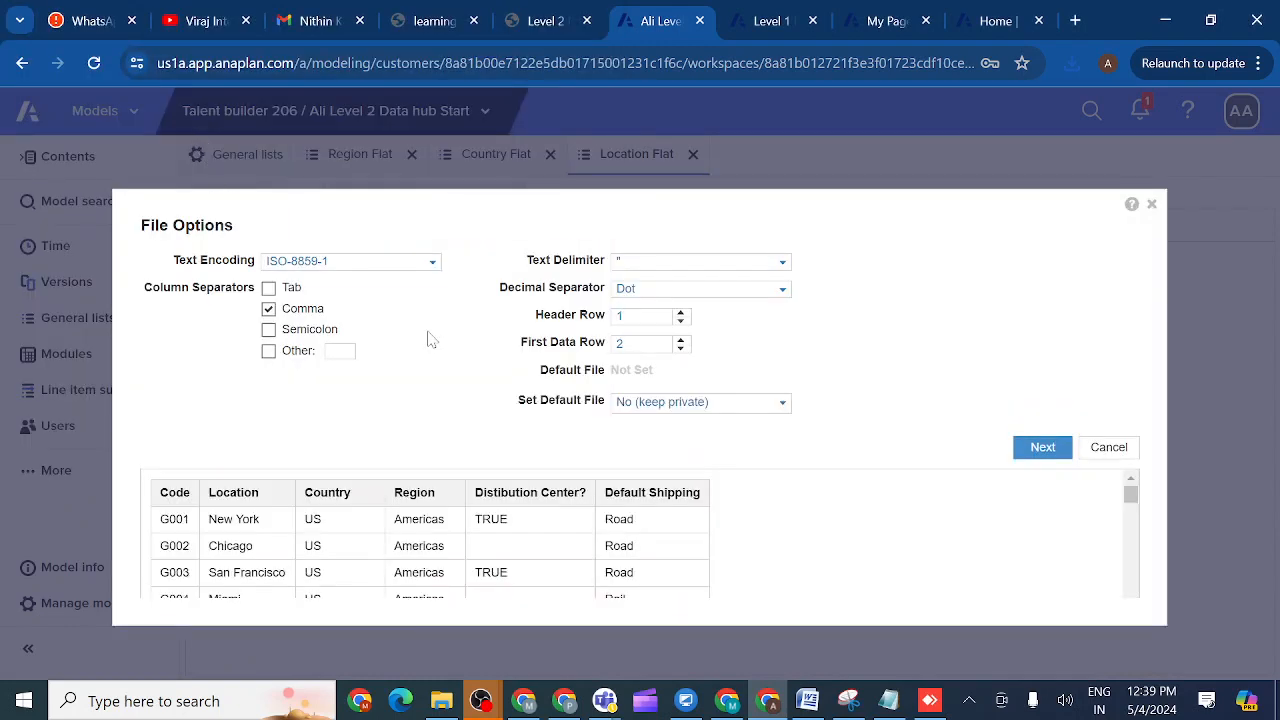
pyautogui.click(781, 403)
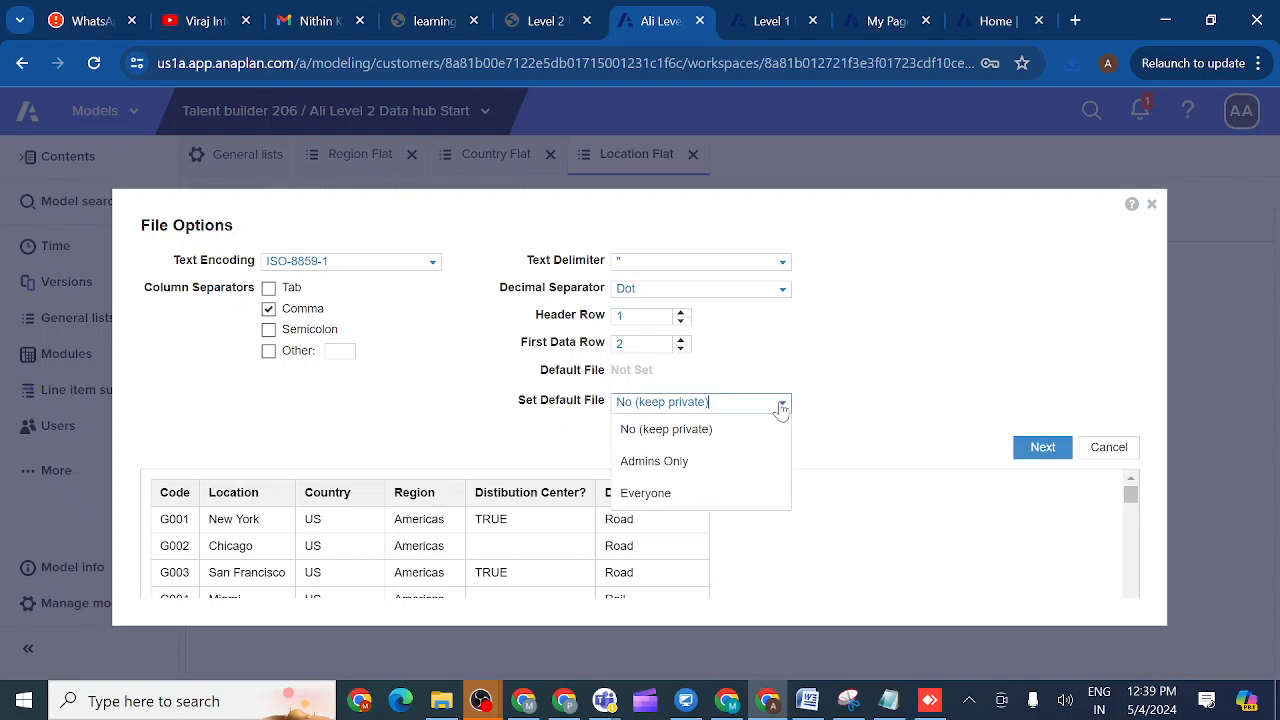
pyautogui.click(694, 463)
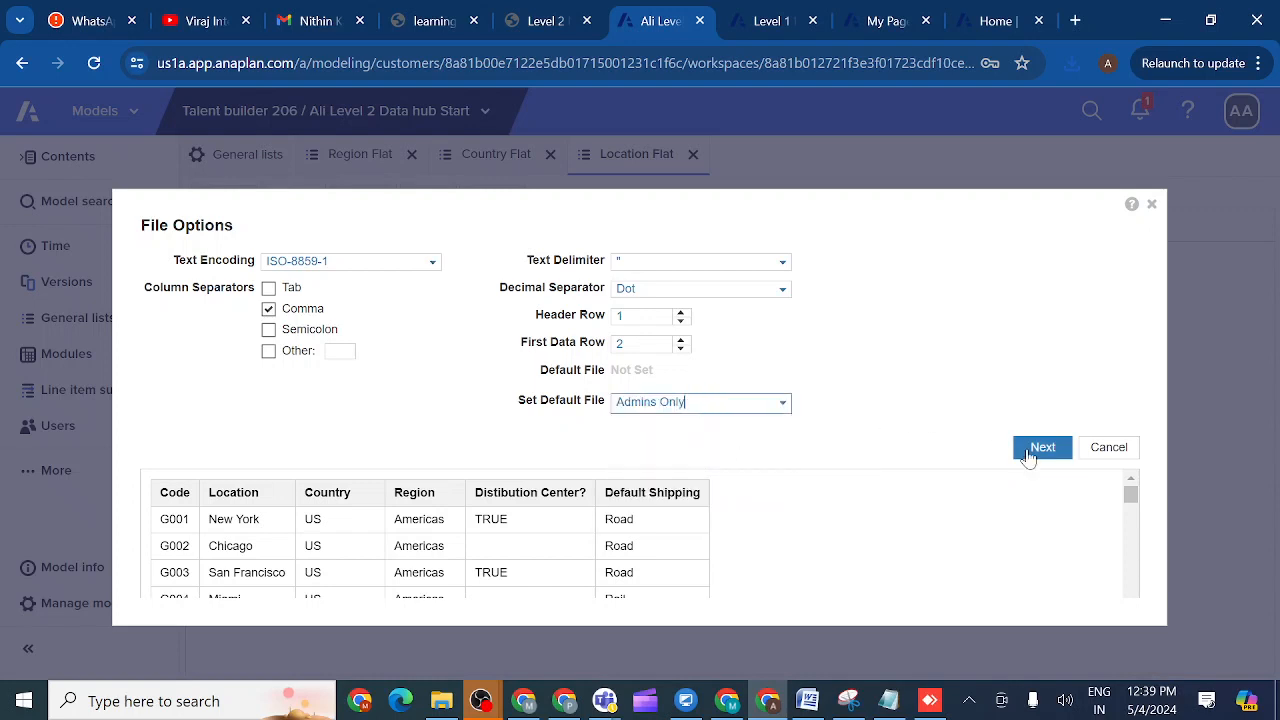
pyautogui.click(1043, 449)
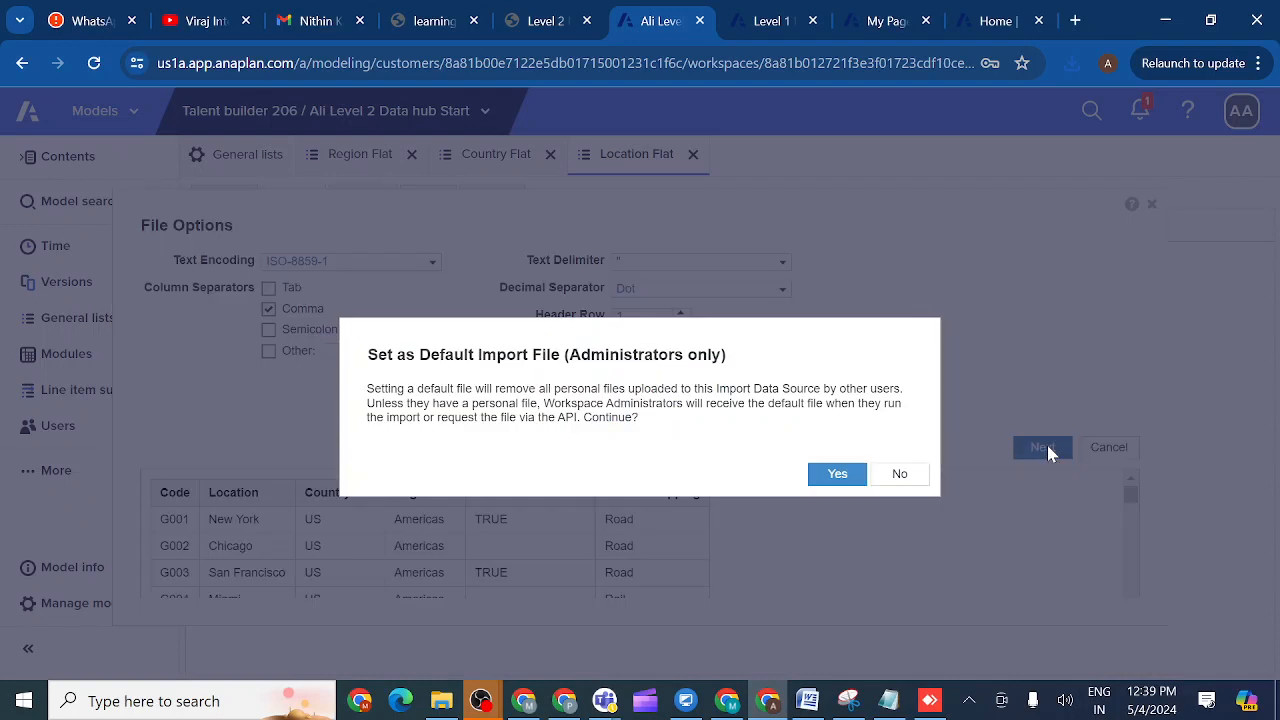
pyautogui.click(840, 475)
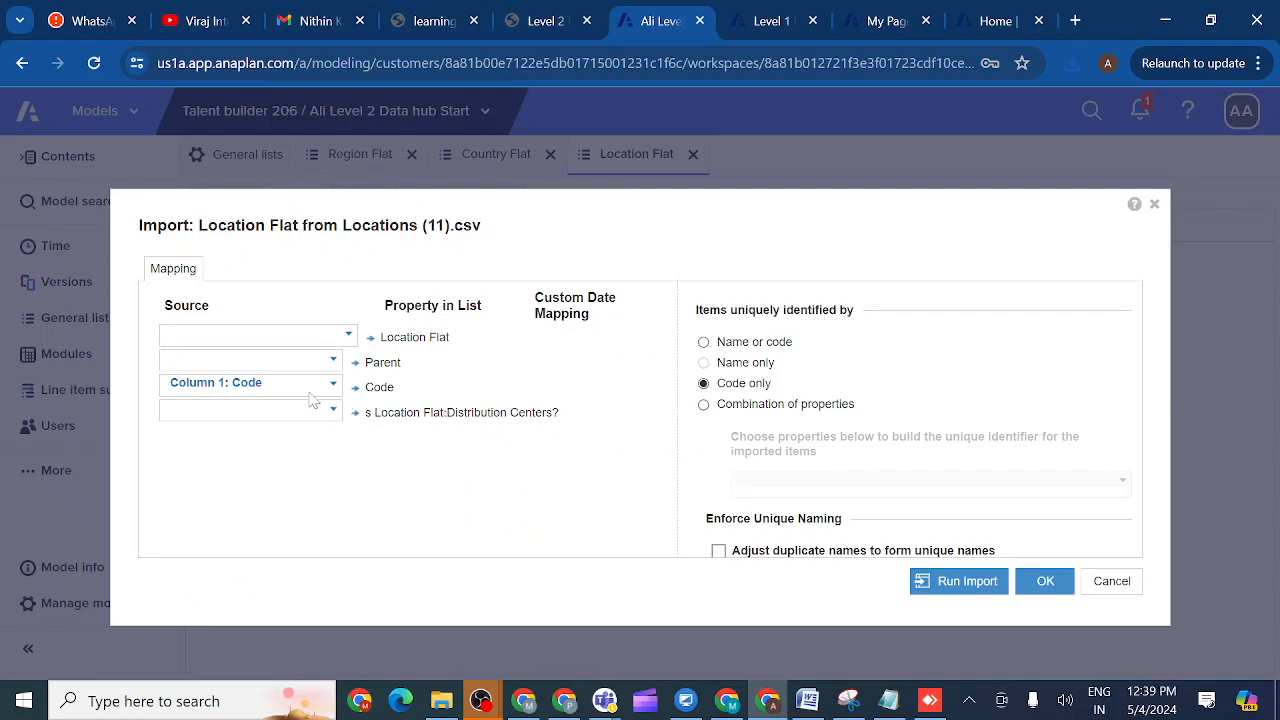
# - Map Column 2: Location to names and column 5 to Distribution Centers?, match by name or code, and run
pyautogui.click(349, 337)
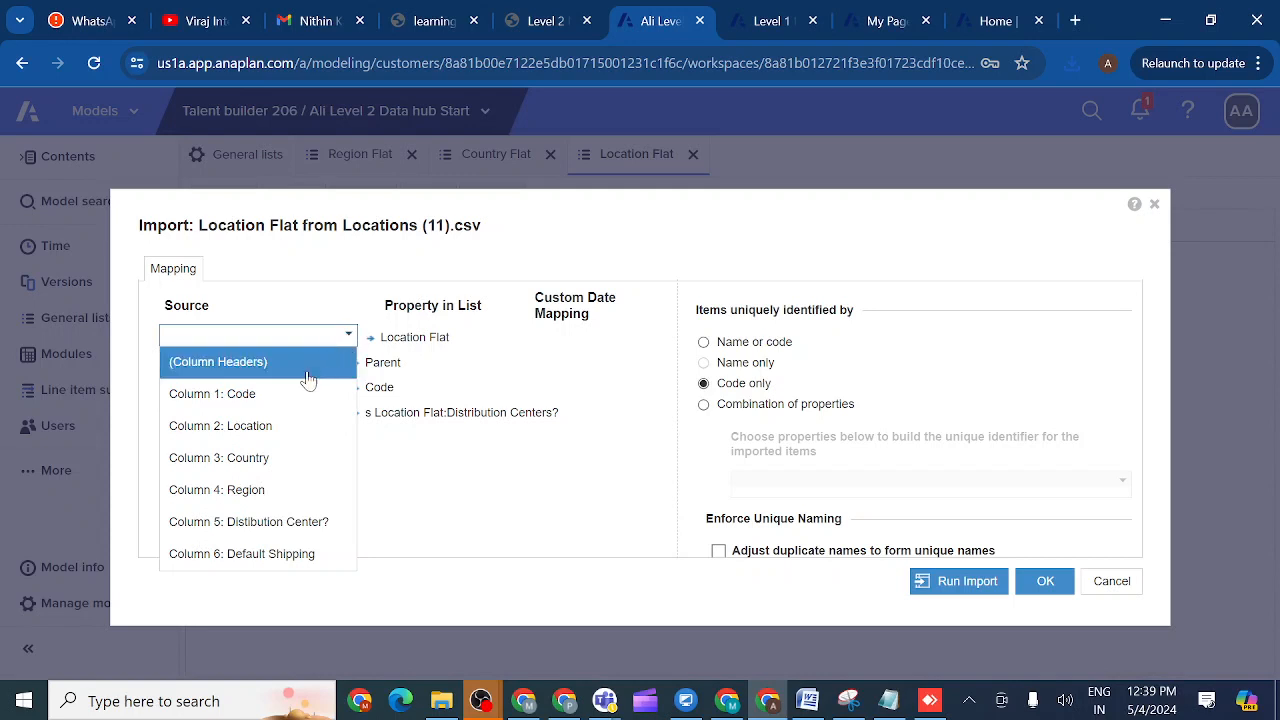
pyautogui.click(282, 427)
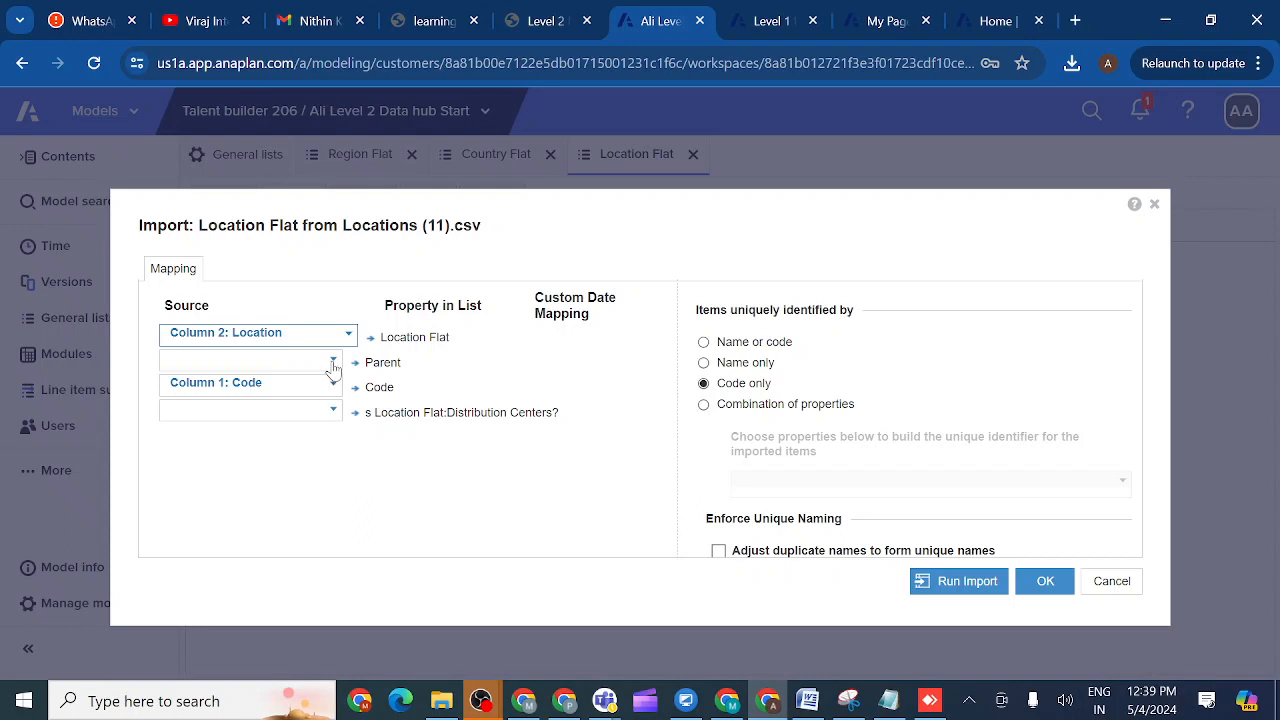
pyautogui.click(333, 411)
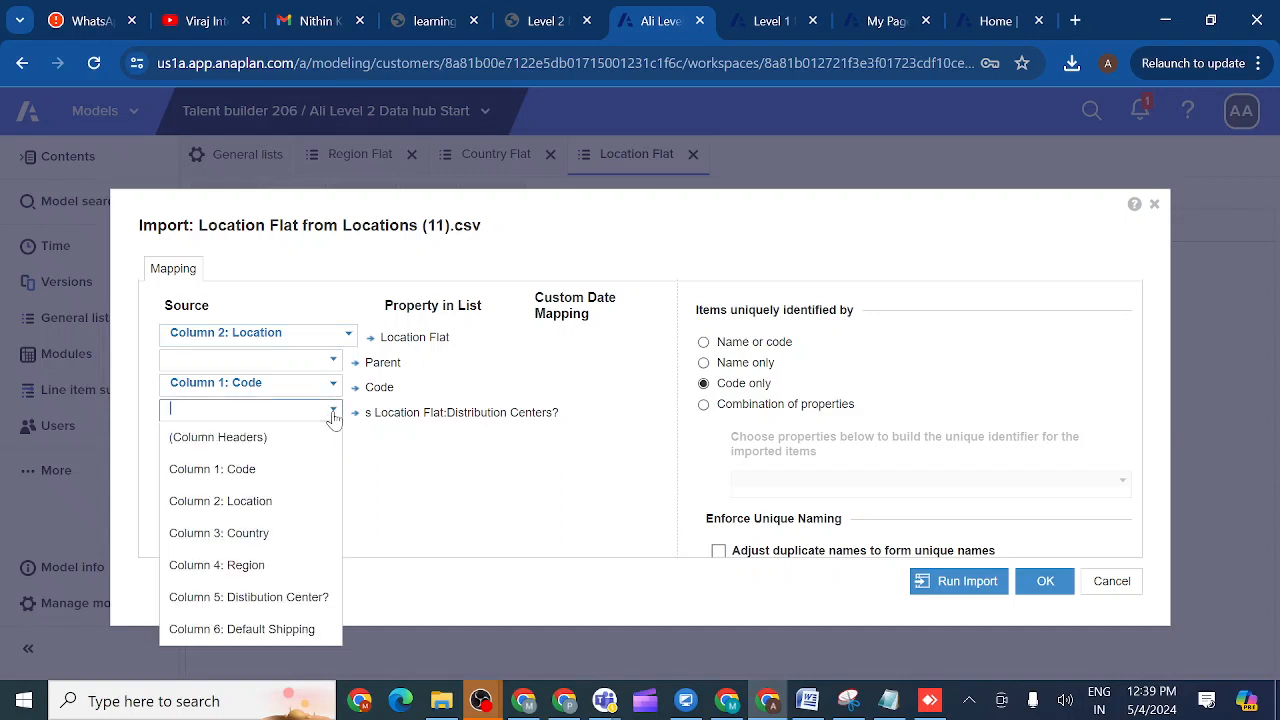
pyautogui.click(274, 598)
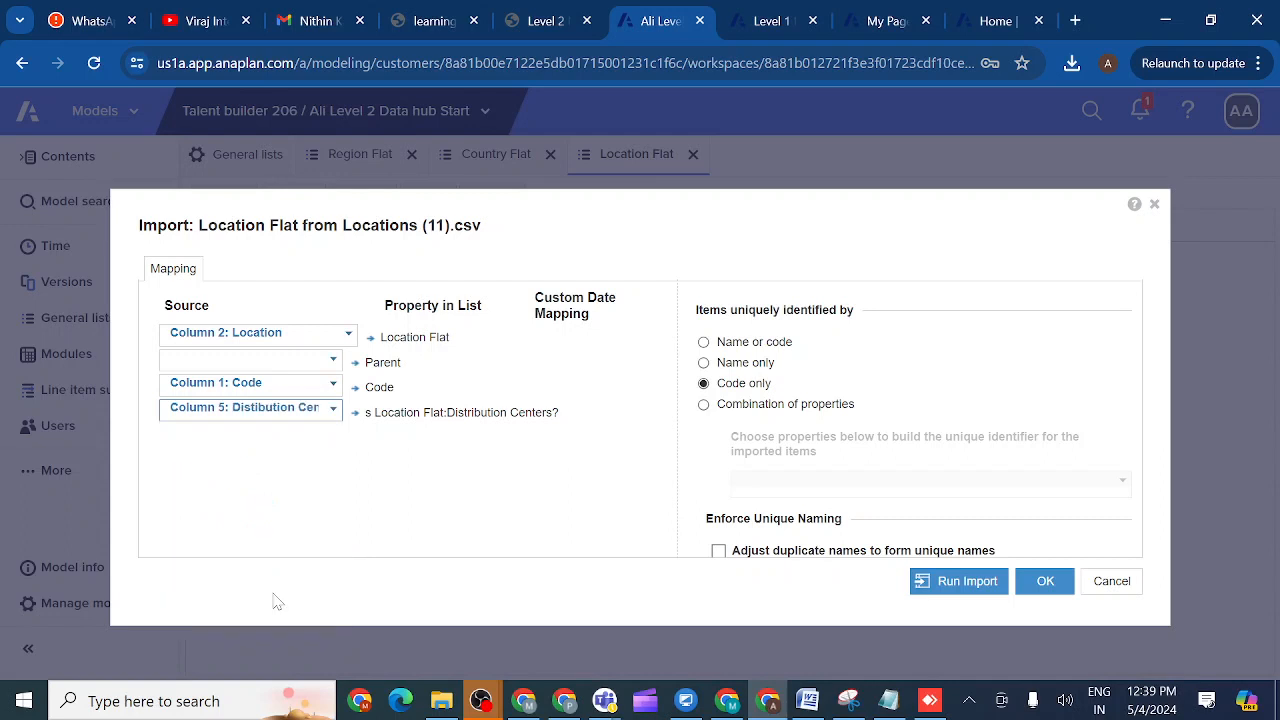
pyautogui.click(704, 342)
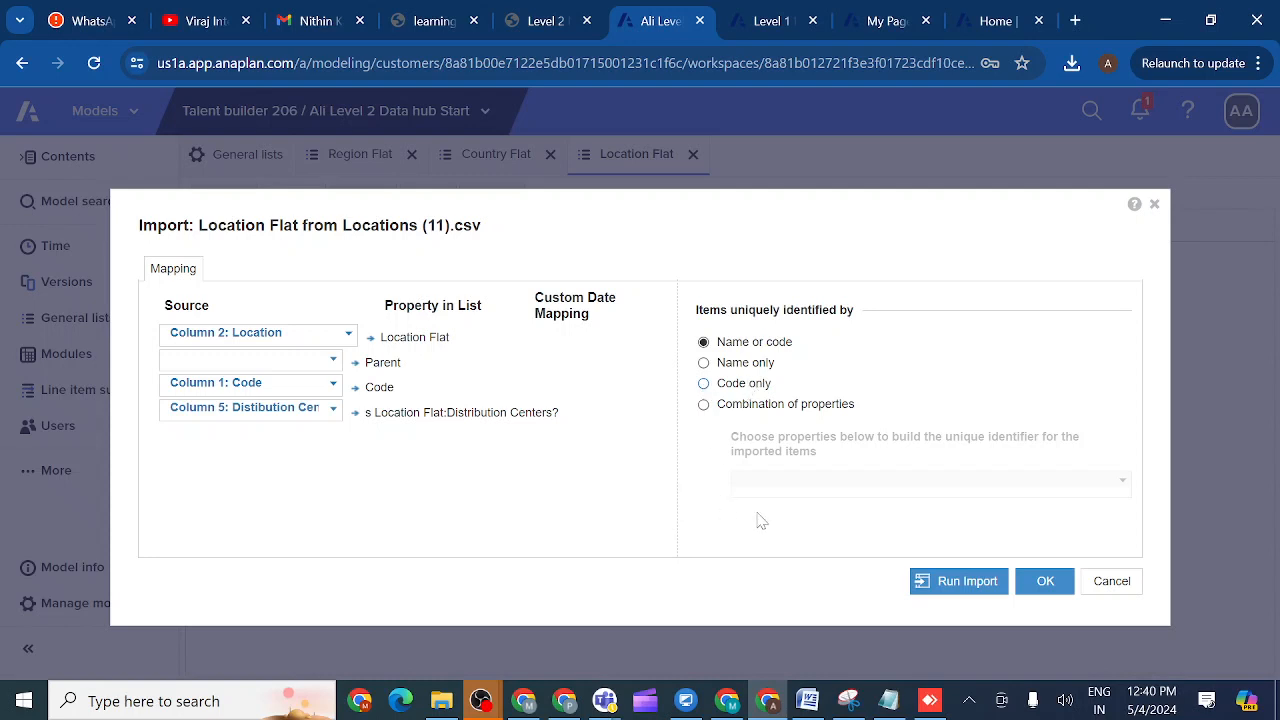
pyautogui.click(950, 584)
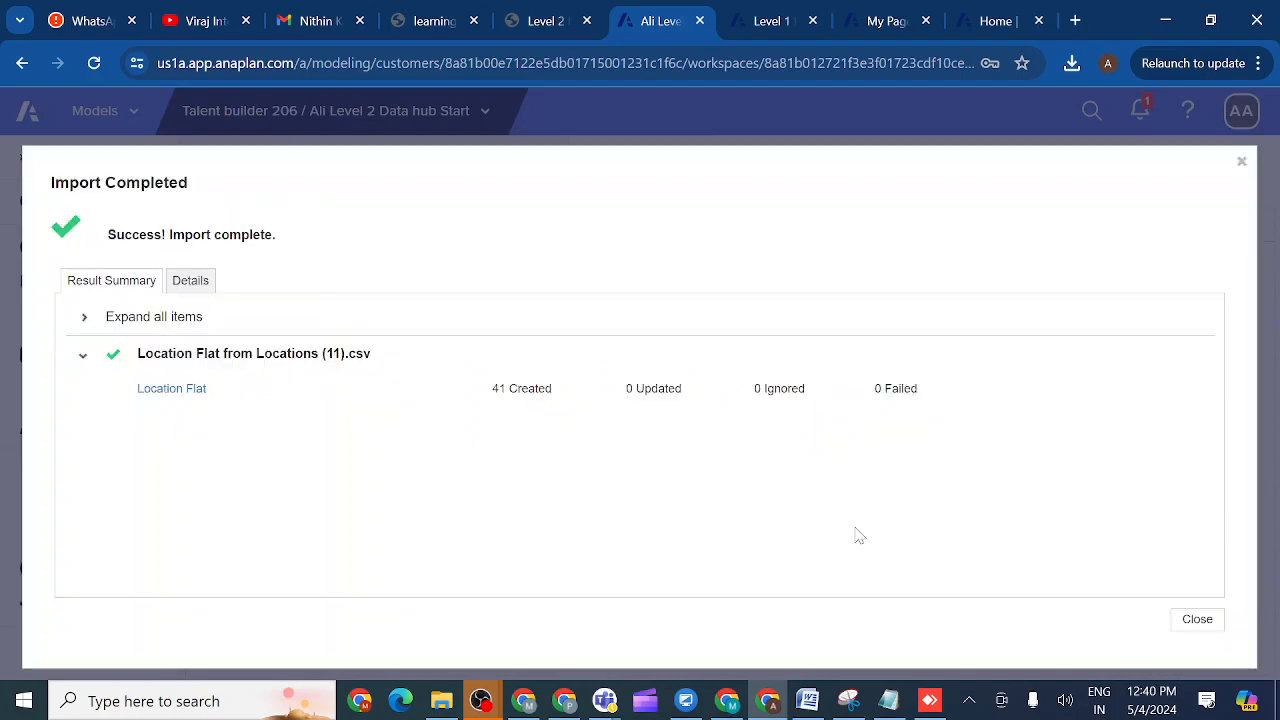
# - Close the Import Completed summary showing 41 locations created, 0 updated and 0 failed
pyautogui.click(1197, 620)
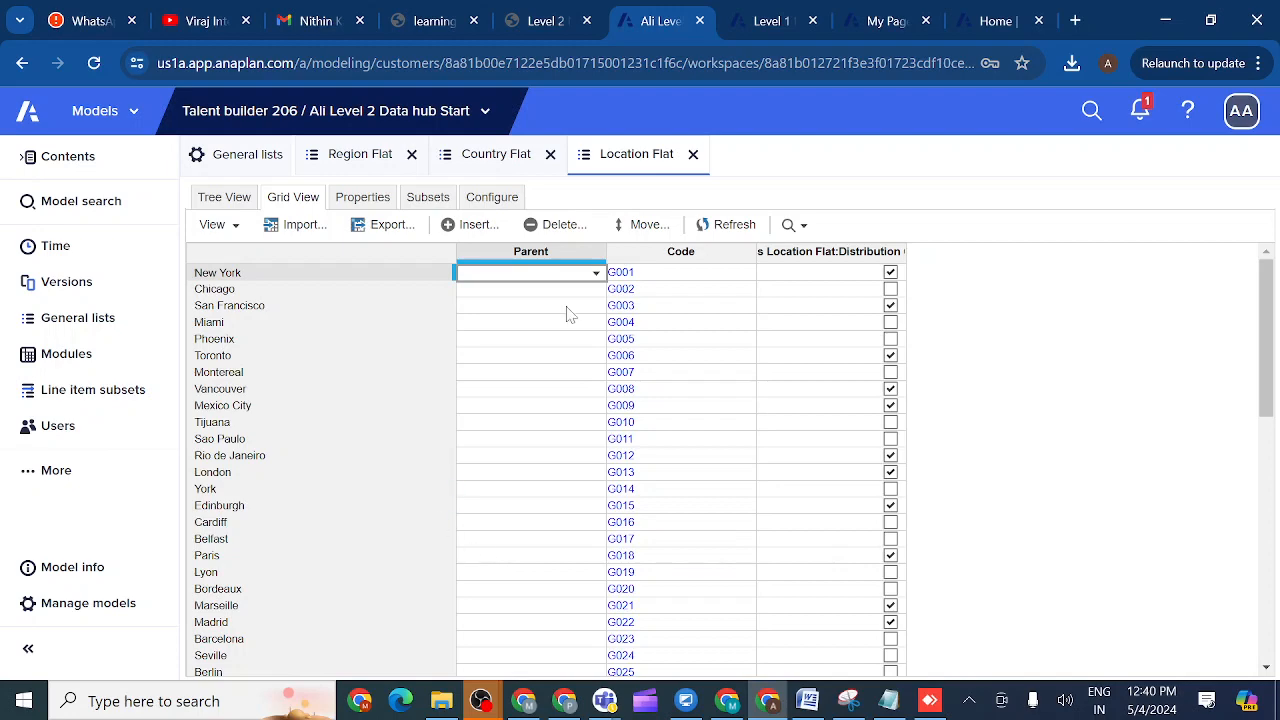
# - Scroll the Level 2 lesson to the Location Flat Tree View example and the Delete All advice
pyautogui.click(545, 20)
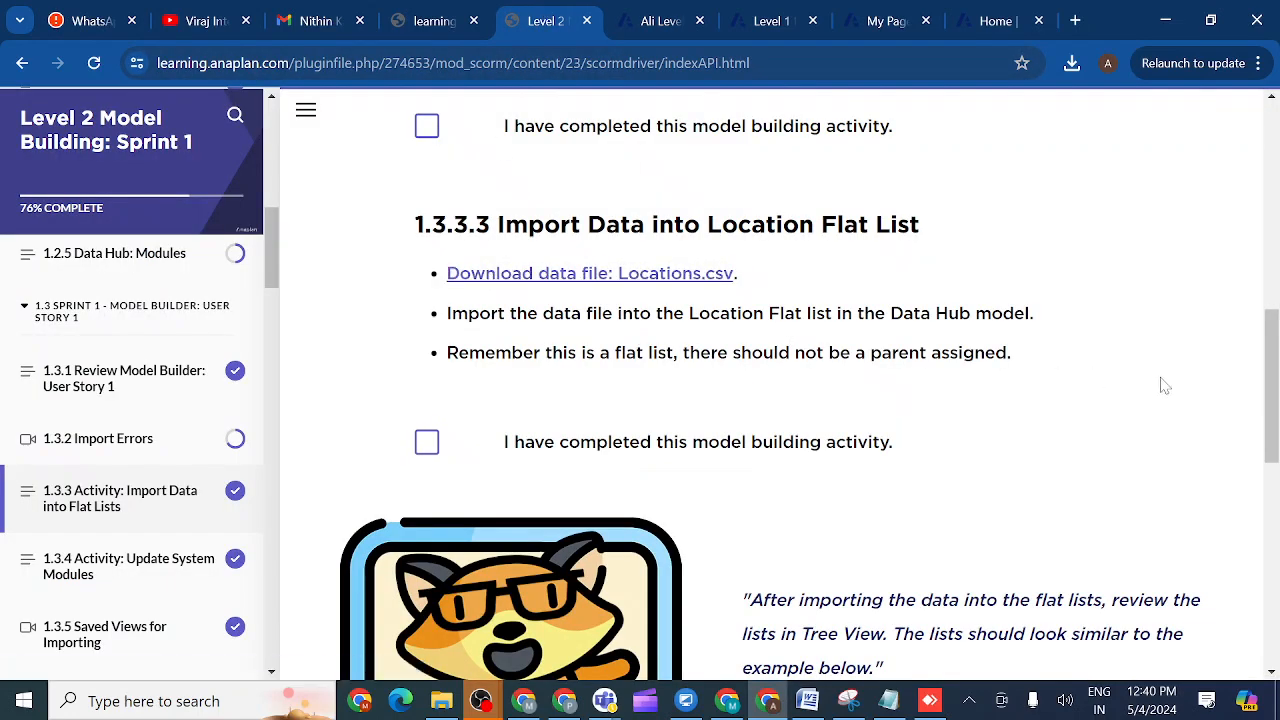
pyautogui.moveTo(1270, 405); pyautogui.dragTo(1272, 578)
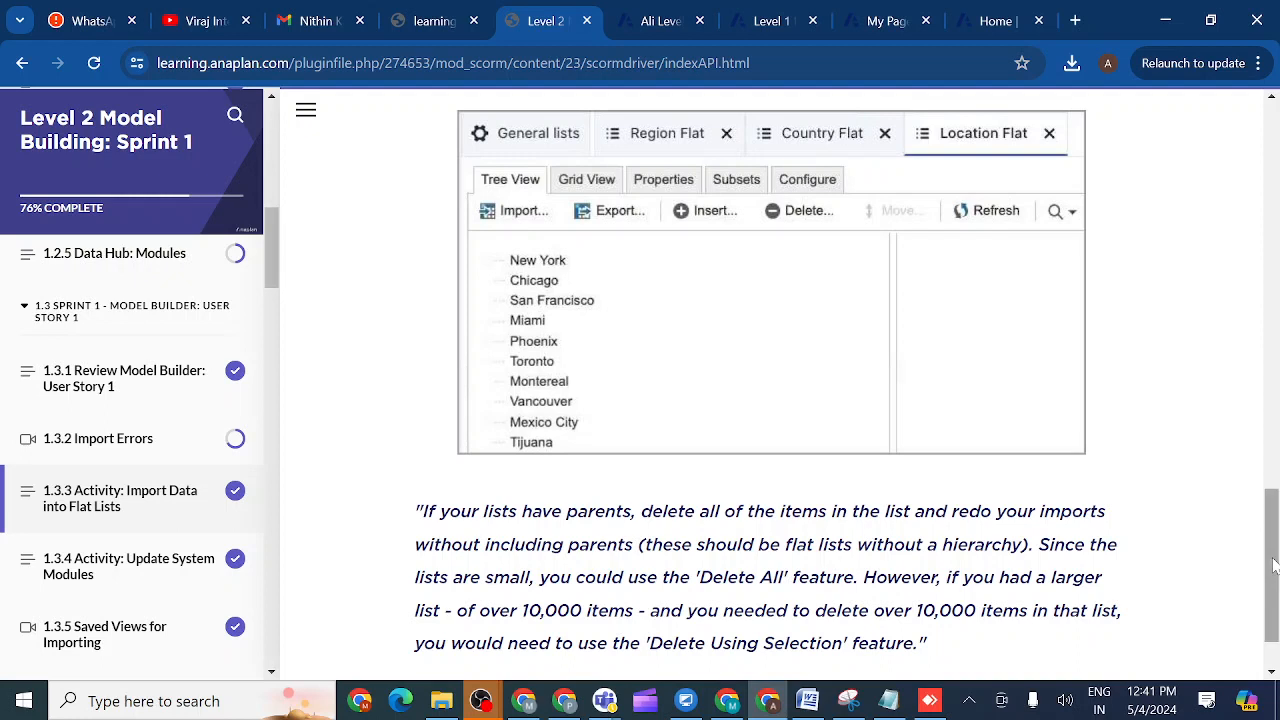
pyautogui.moveTo(1273, 603); pyautogui.dragTo(1275, 625)
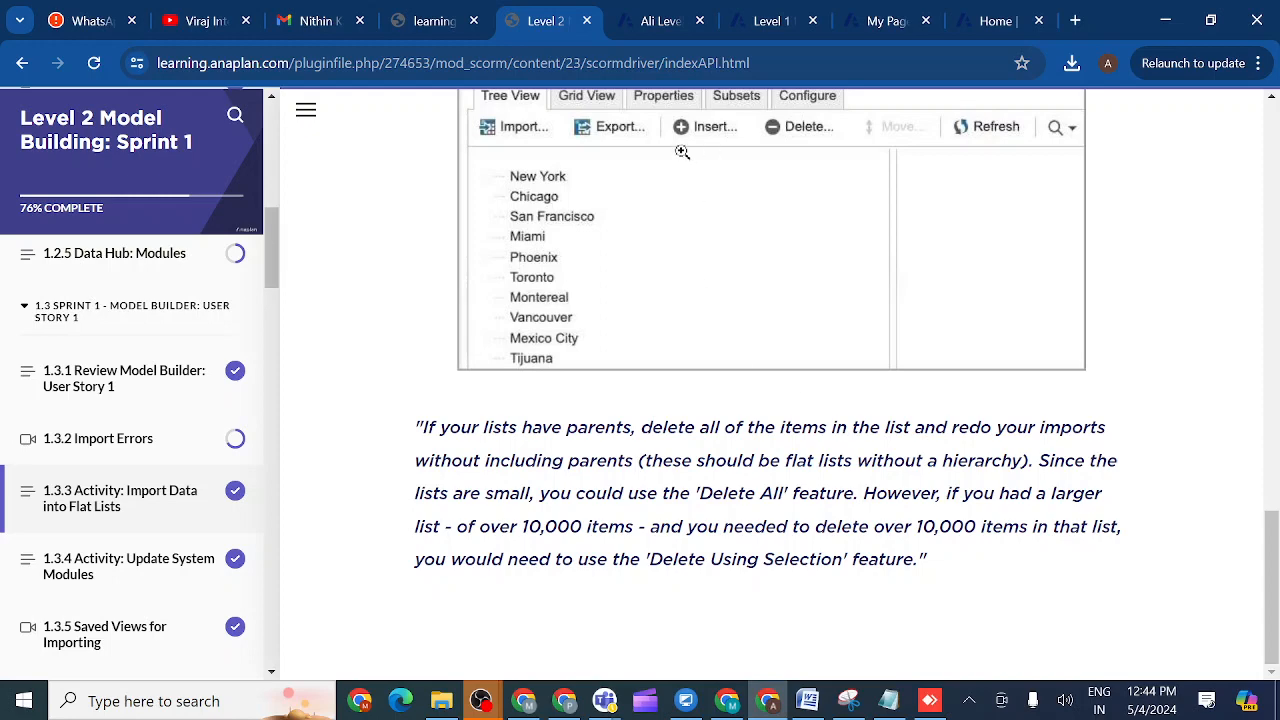
# - Open the model's Actions page from the More sections
pyautogui.click(663, 30)
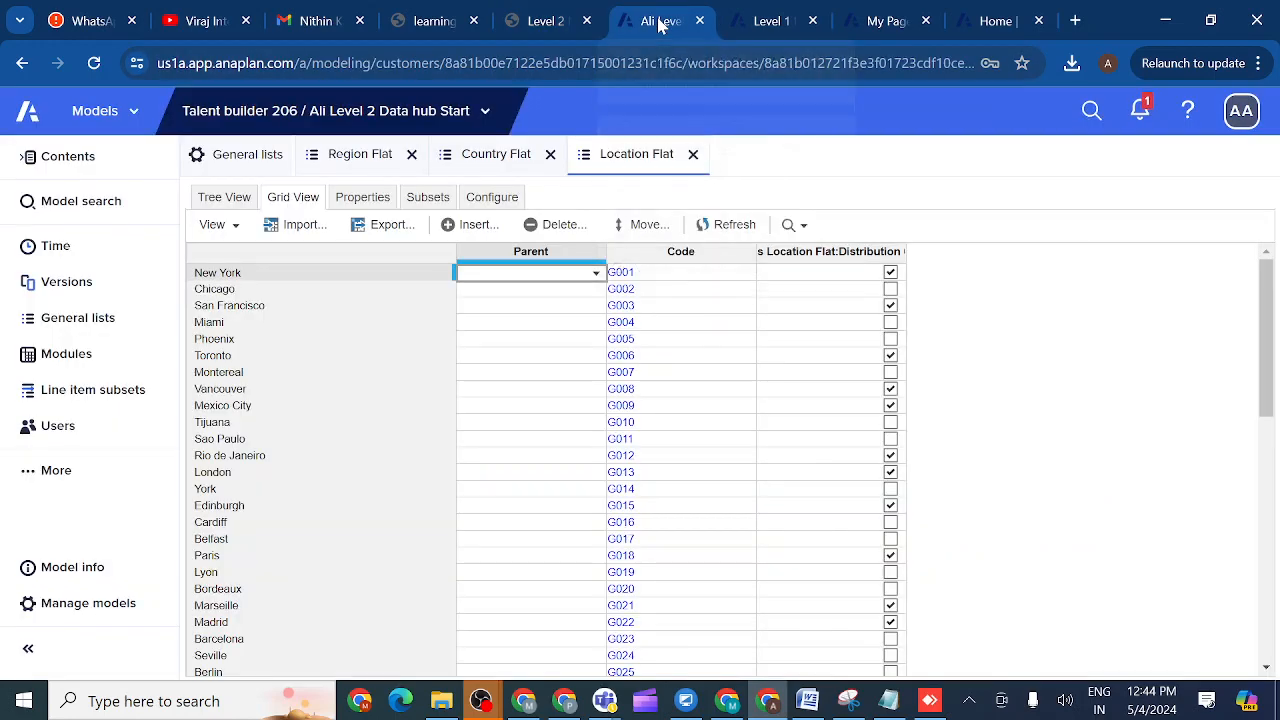
pyautogui.click(28, 474)
pyautogui.click(257, 286)
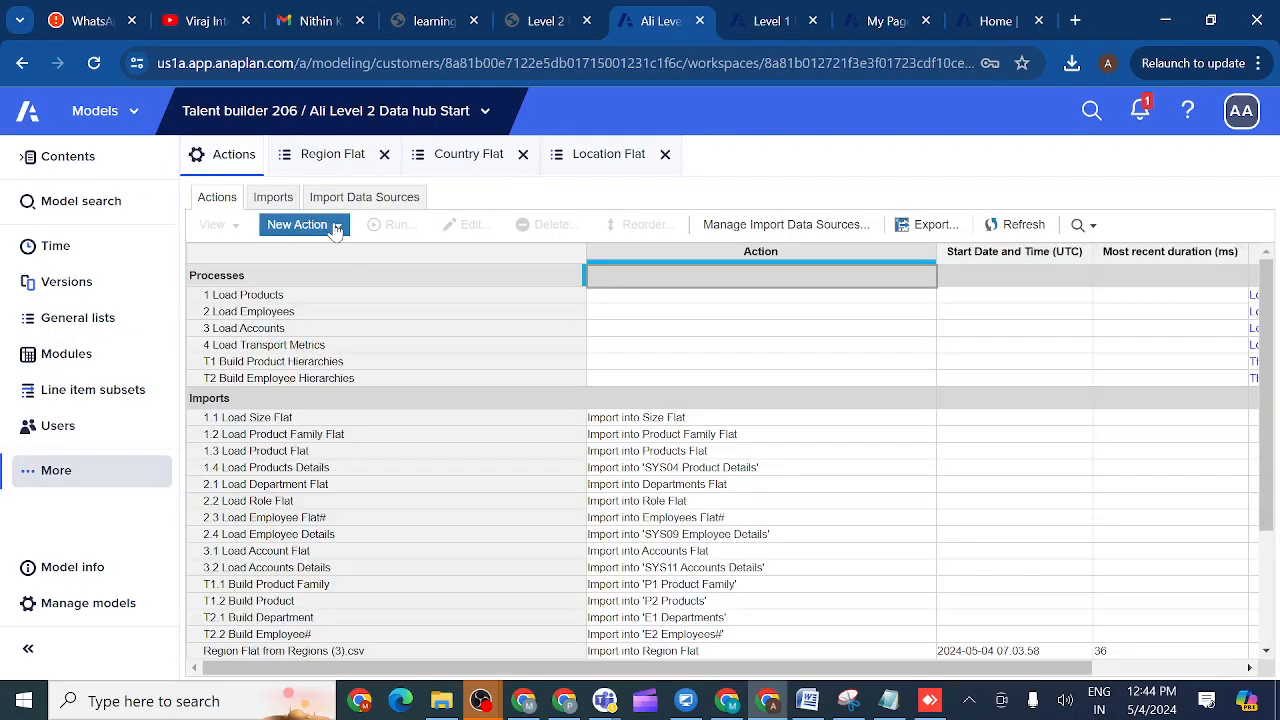
# - Preview a Delete from List using Selection action, cancel it, and review the listed Region, Country and Location imports
pyautogui.click(337, 227)
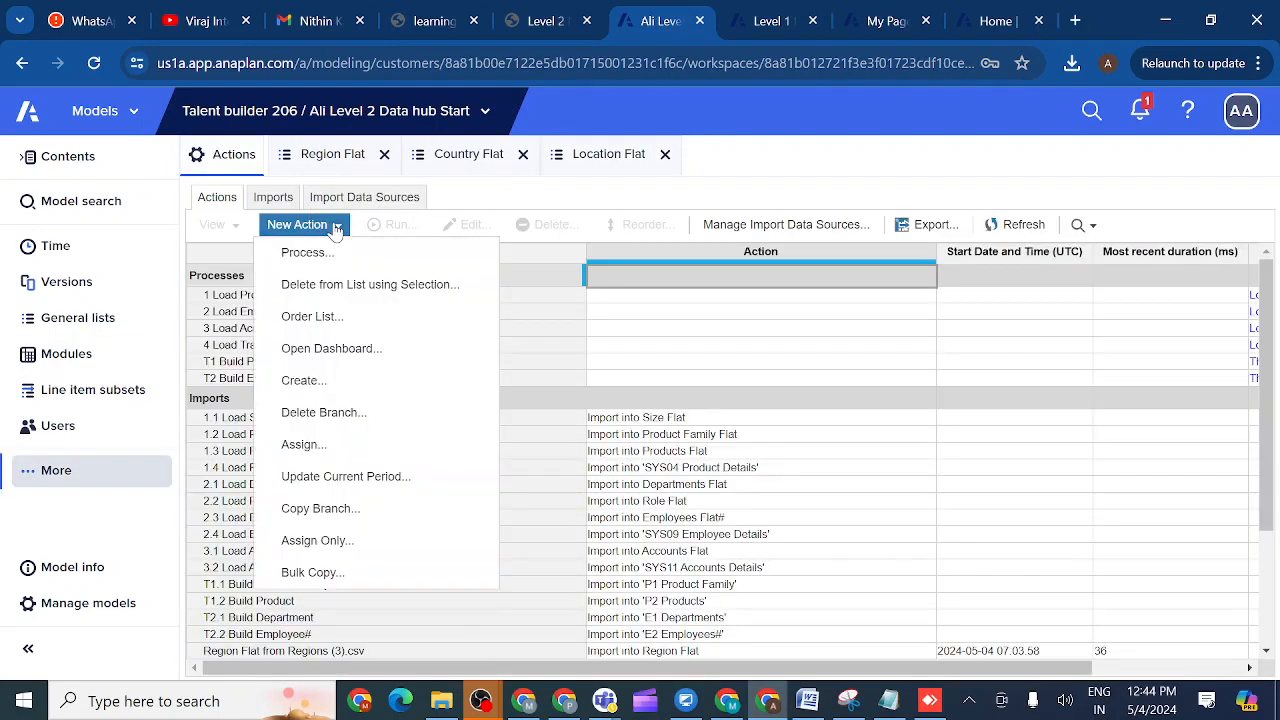
pyautogui.click(393, 288)
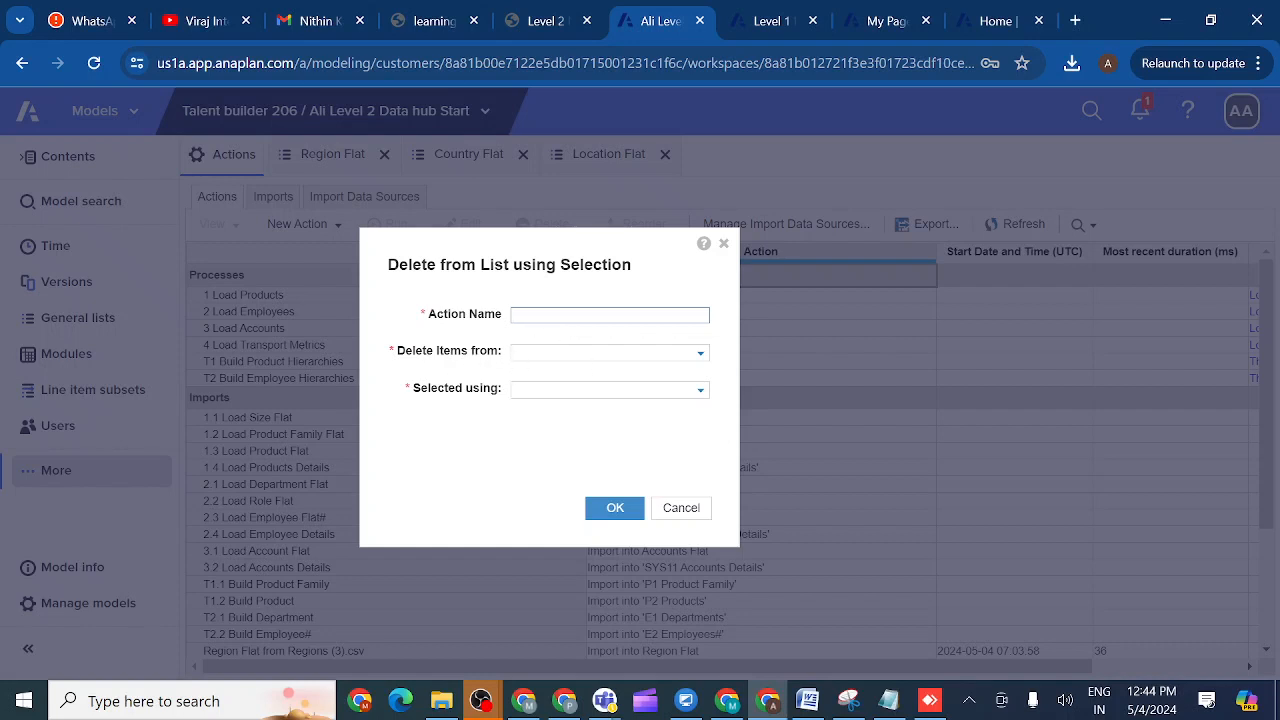
pyautogui.click(700, 355)
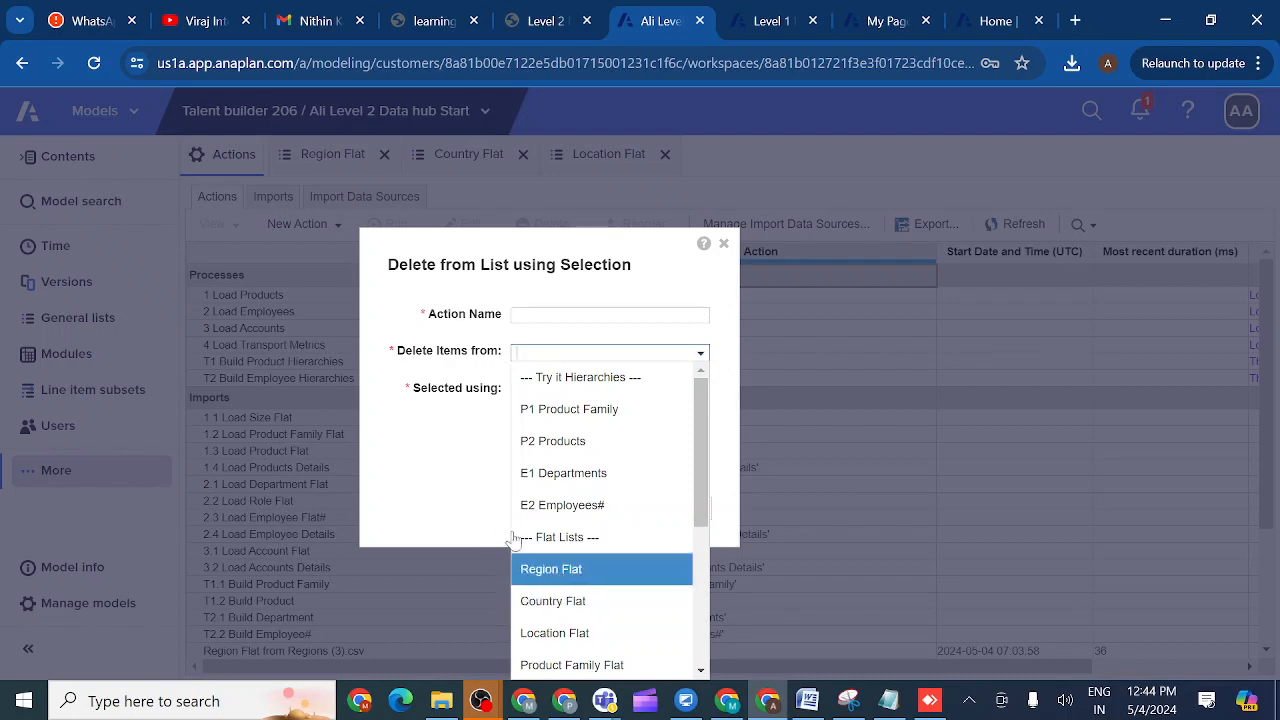
pyautogui.click(475, 456)
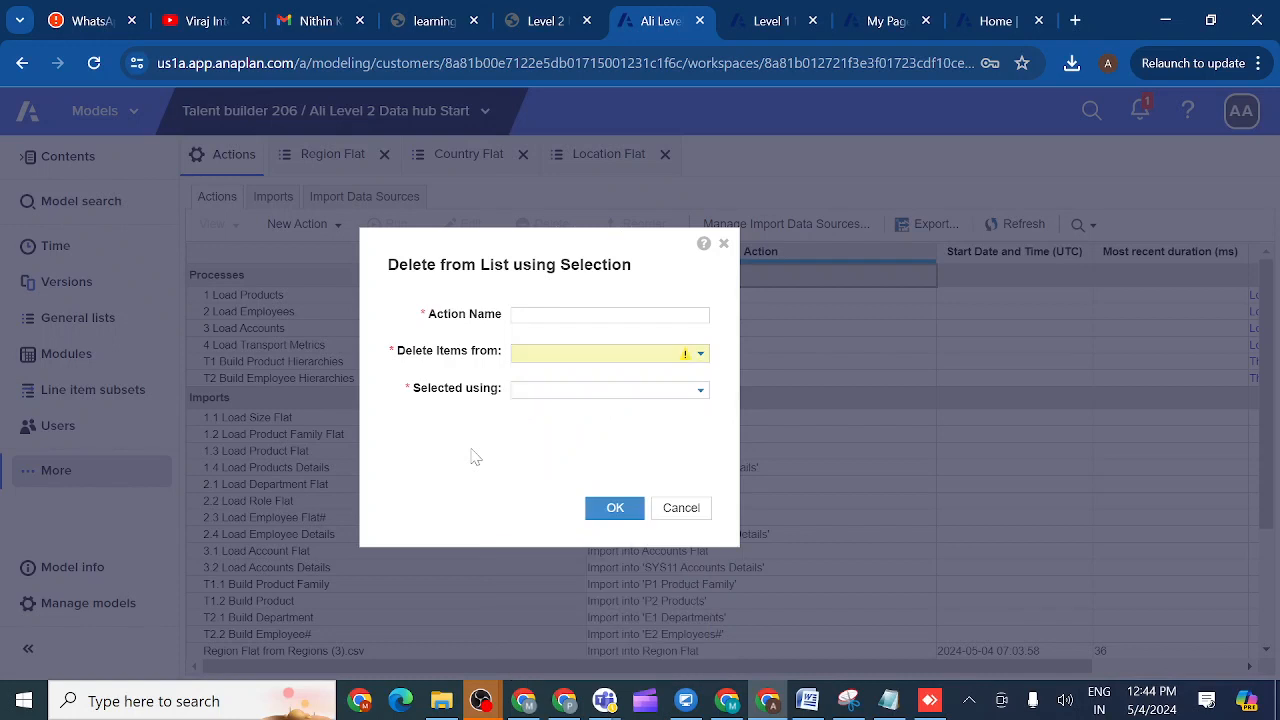
pyautogui.click(698, 395)
pyautogui.click(680, 508)
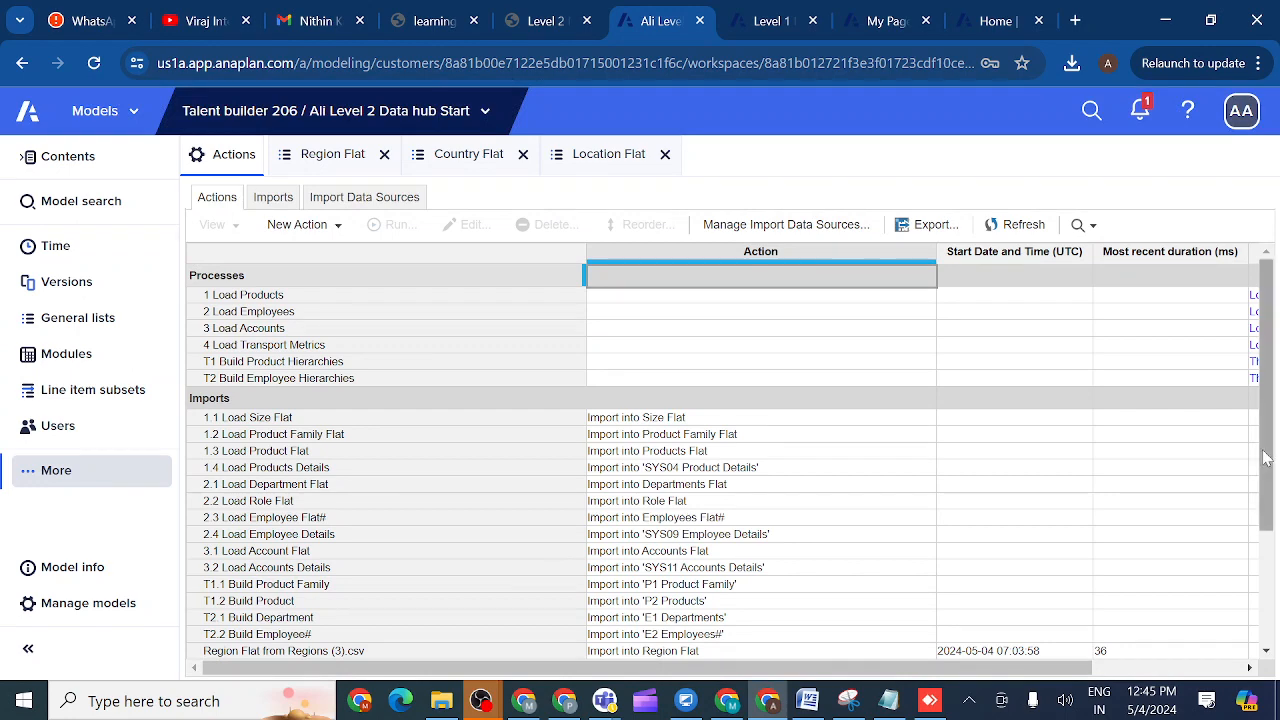
pyautogui.moveTo(1262, 456); pyautogui.dragTo(1277, 630)
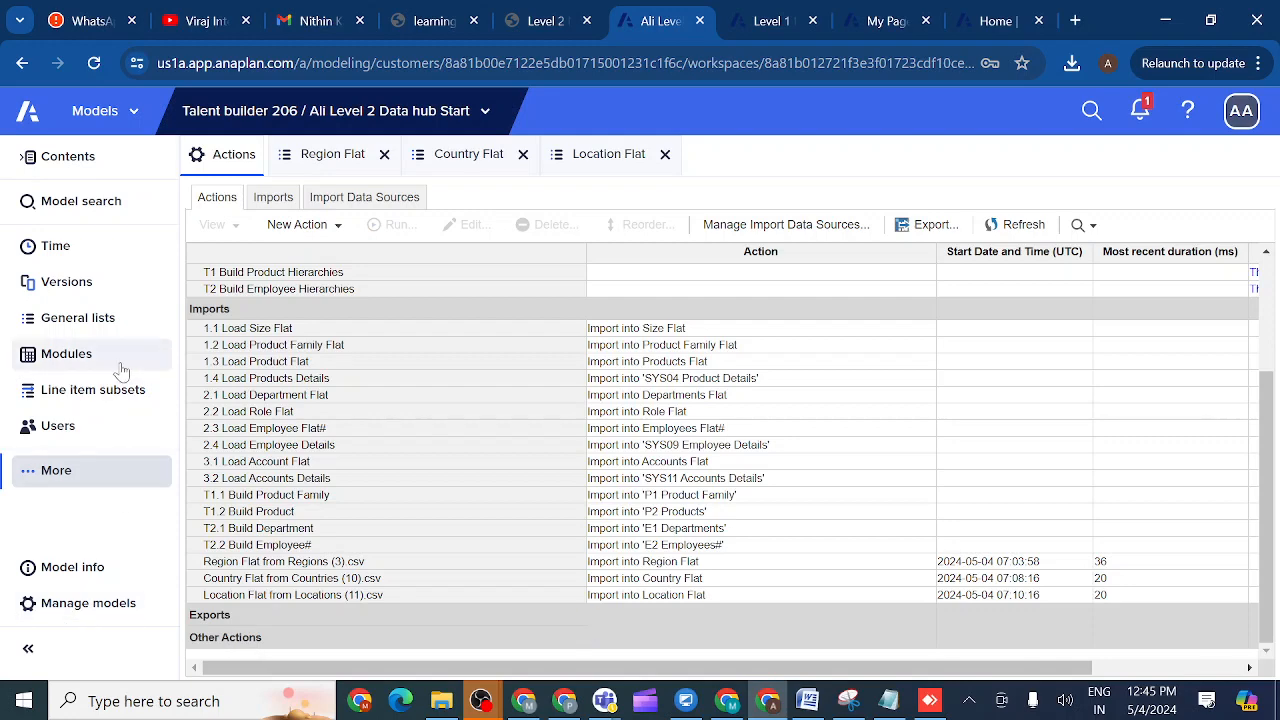
pyautogui.click(535, 22)
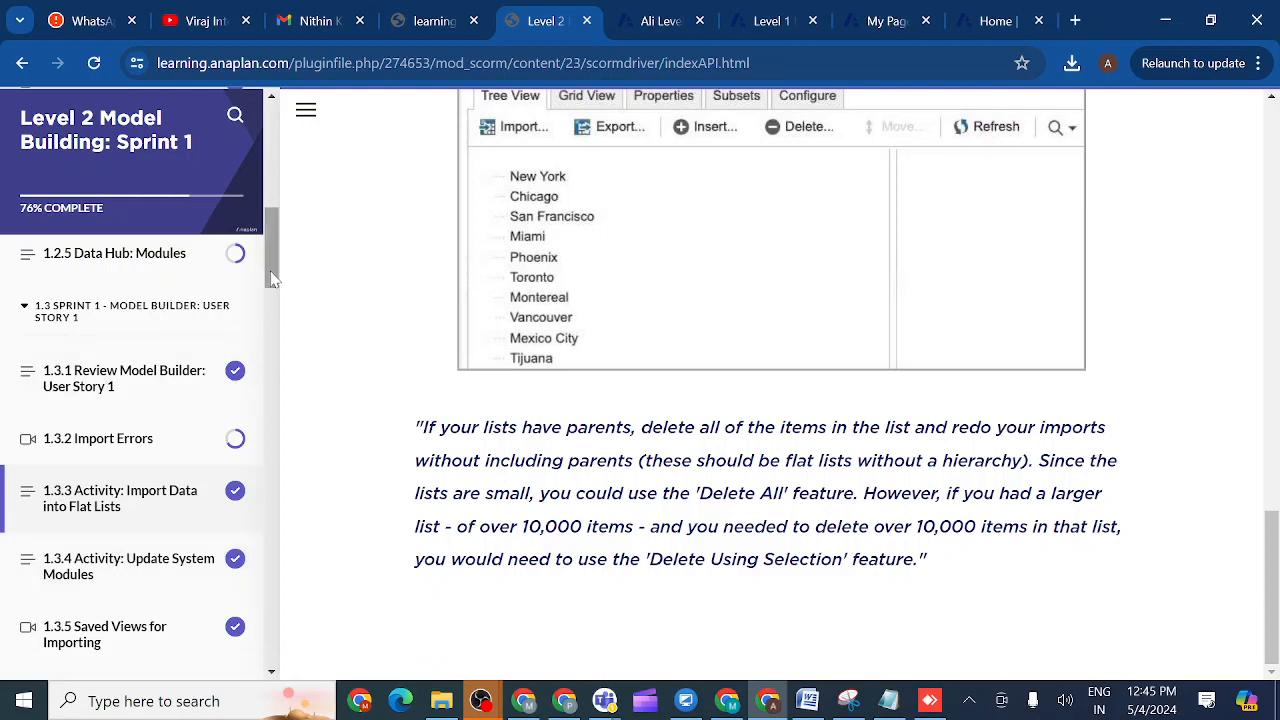
pyautogui.moveTo(270, 279); pyautogui.dragTo(271, 181)
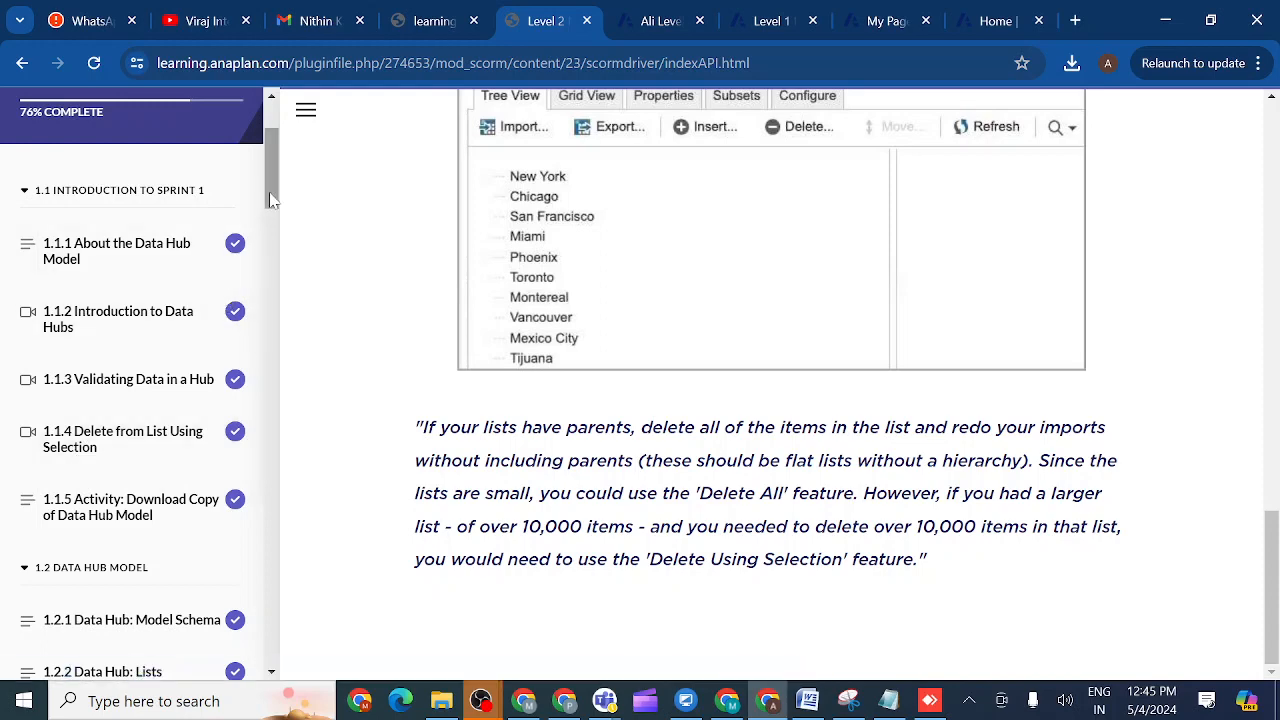
pyautogui.moveTo(270, 200)
pyautogui.mouseDown()
pyautogui.moveTo(276, 257)
pyautogui.moveTo(274, 225)
pyautogui.mouseUp()
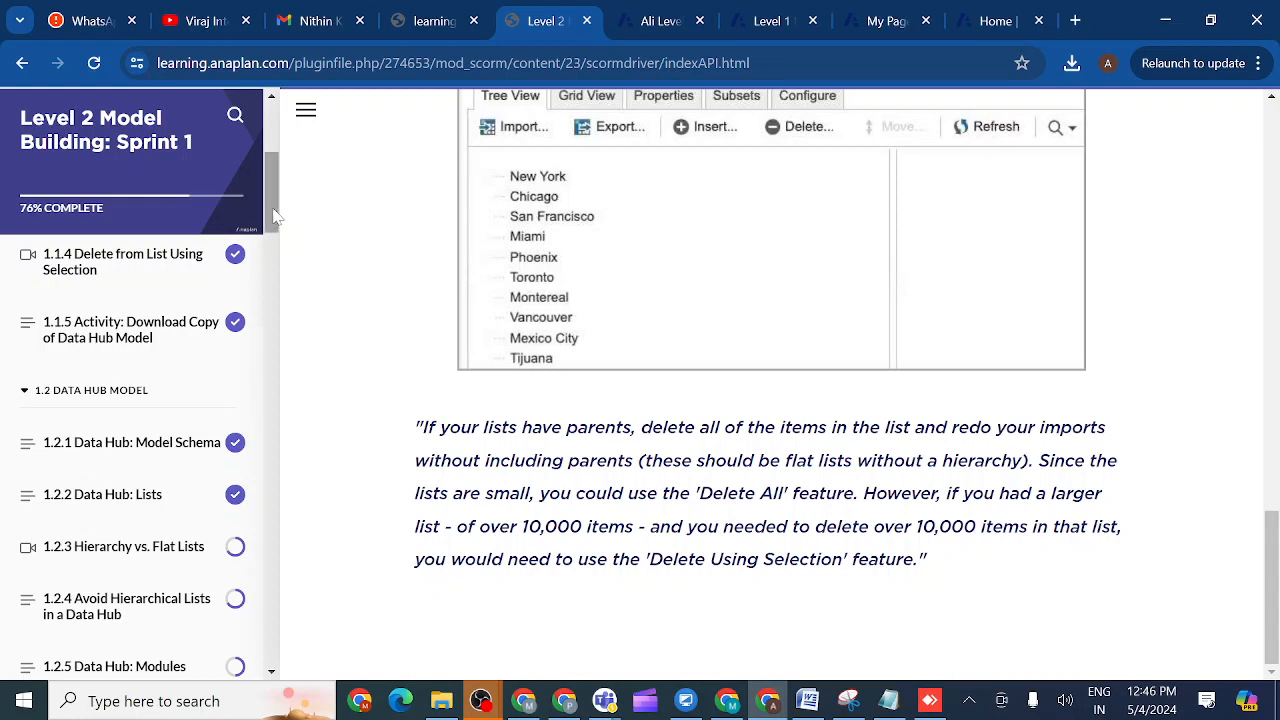
pyautogui.moveTo(271, 207); pyautogui.dragTo(263, 305)
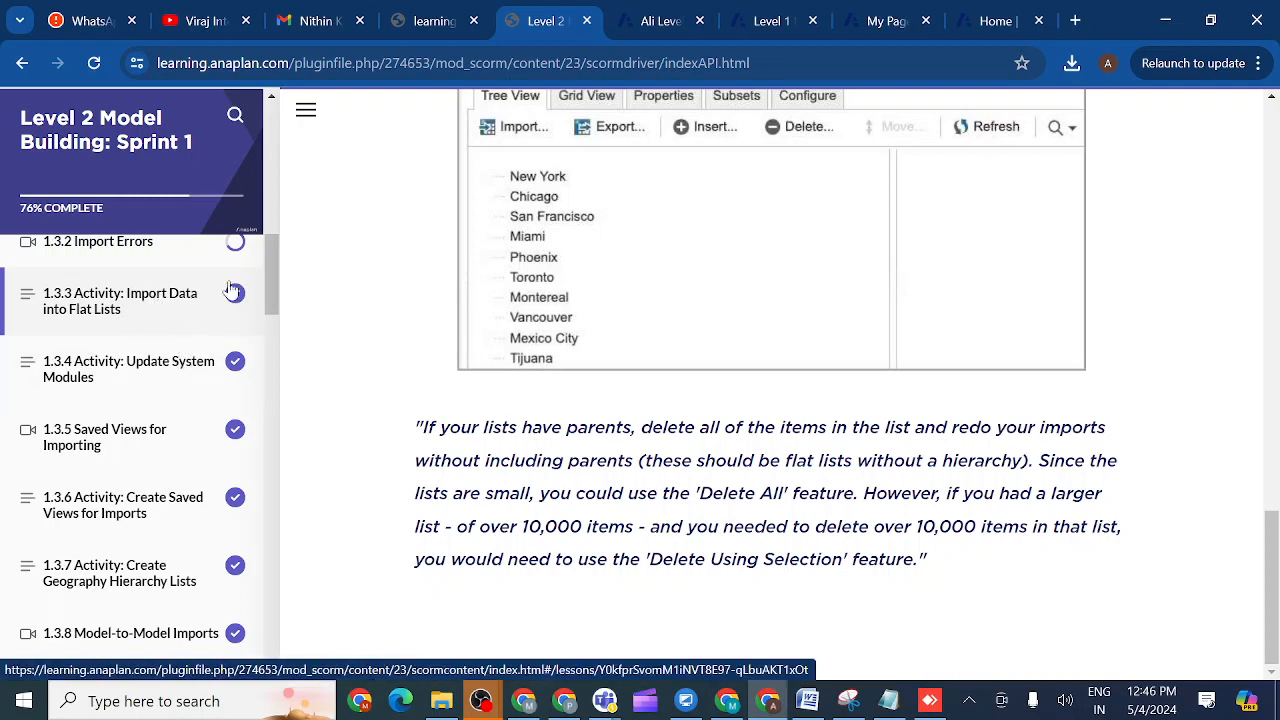
pyautogui.moveTo(268, 283); pyautogui.dragTo(267, 269)
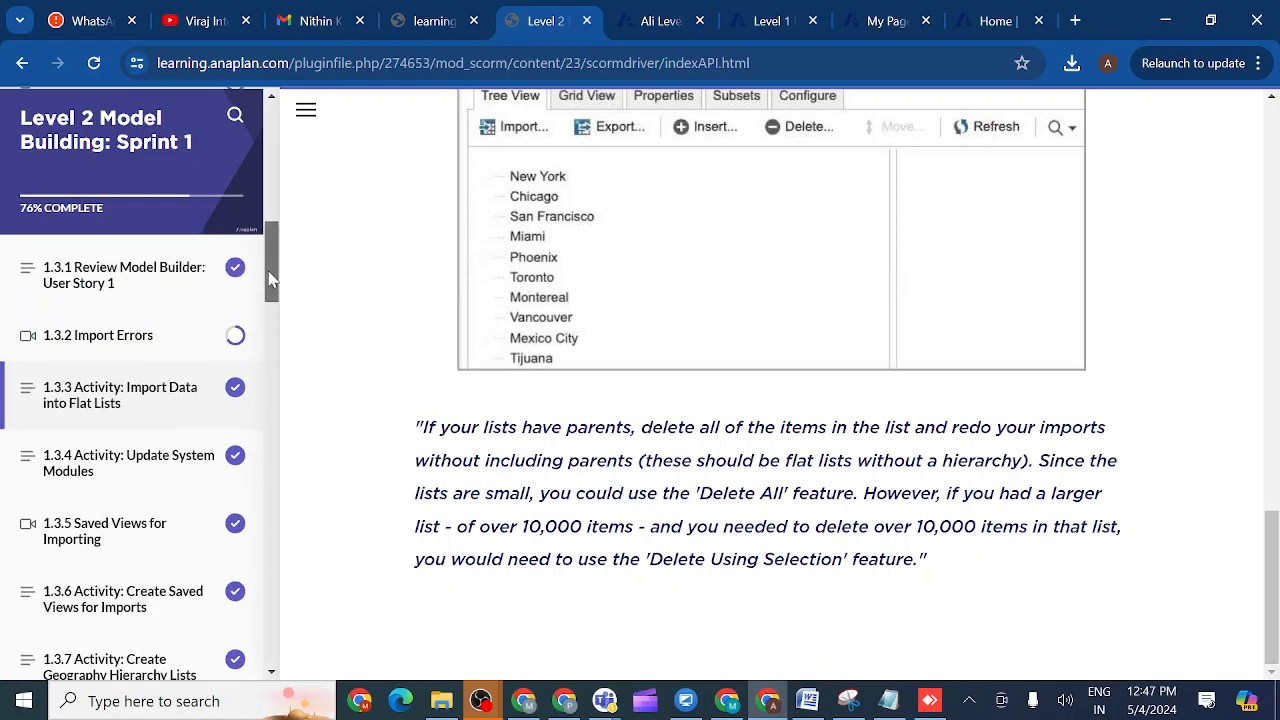
# - Open the 1.3.4 Activity: Update System Modules lesson and scroll into its Geography modules introduction
pyautogui.click(150, 473)
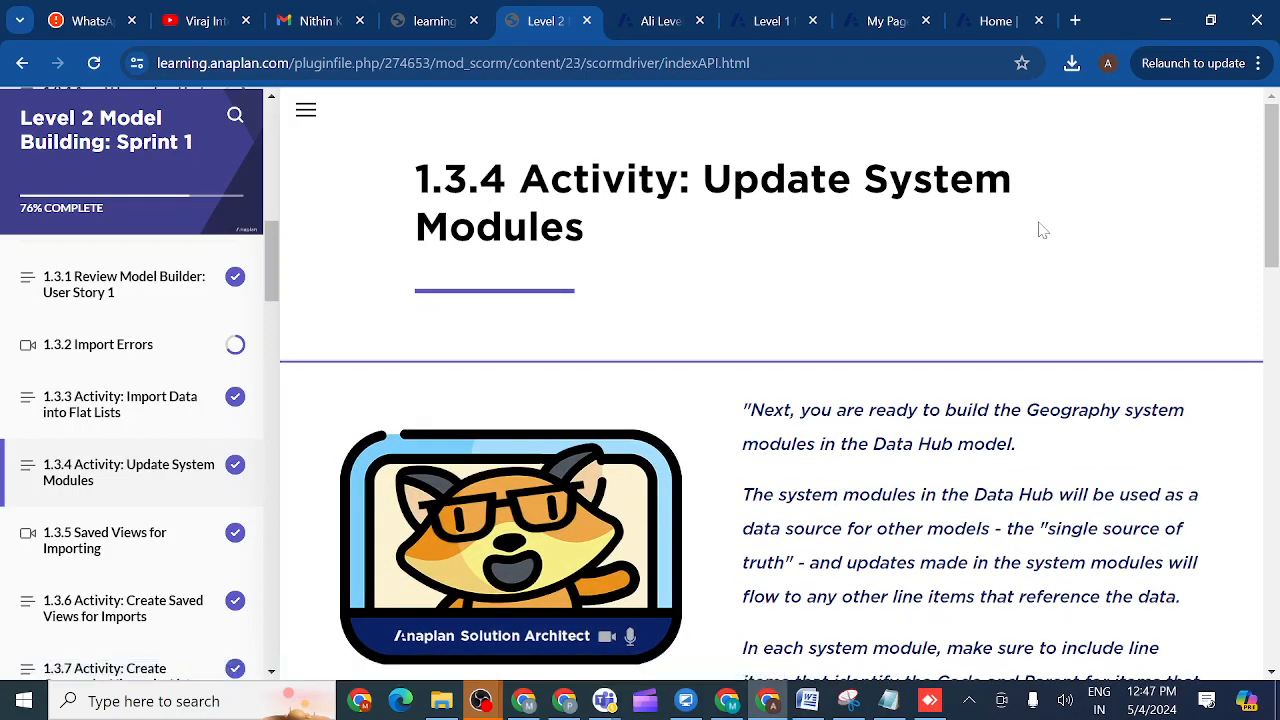
pyautogui.moveTo(1272, 240); pyautogui.dragTo(1276, 298)
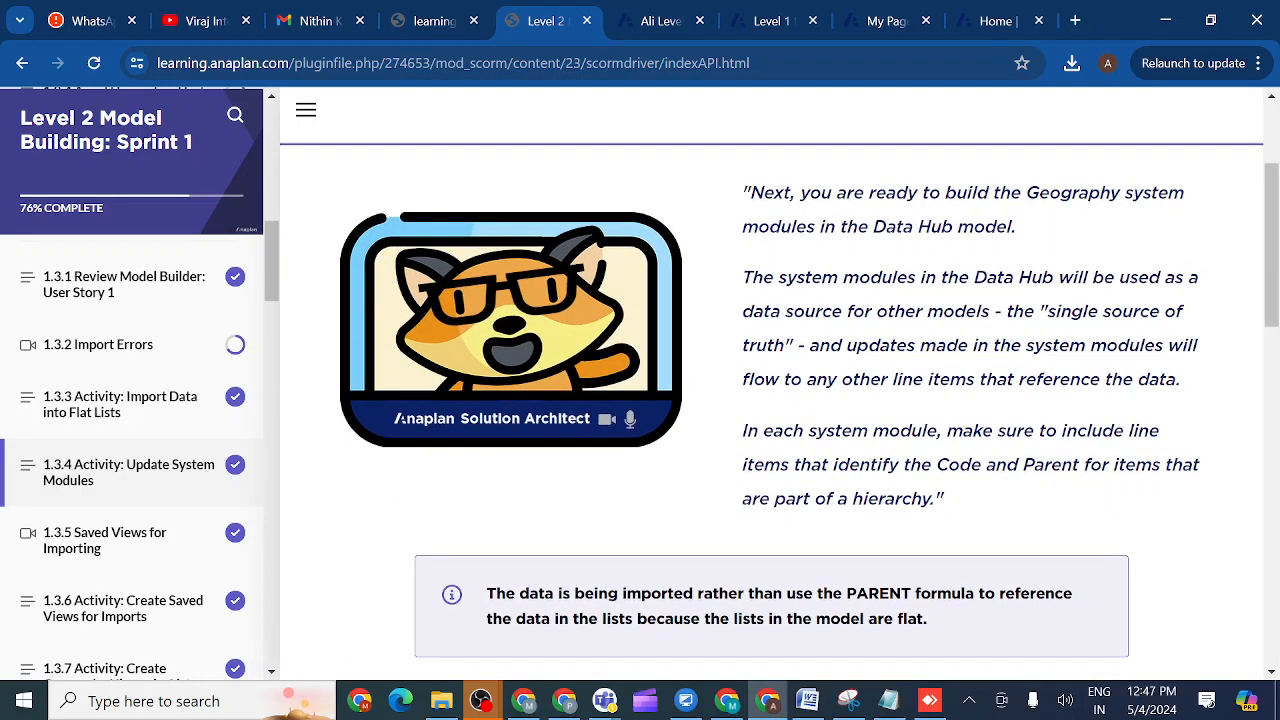
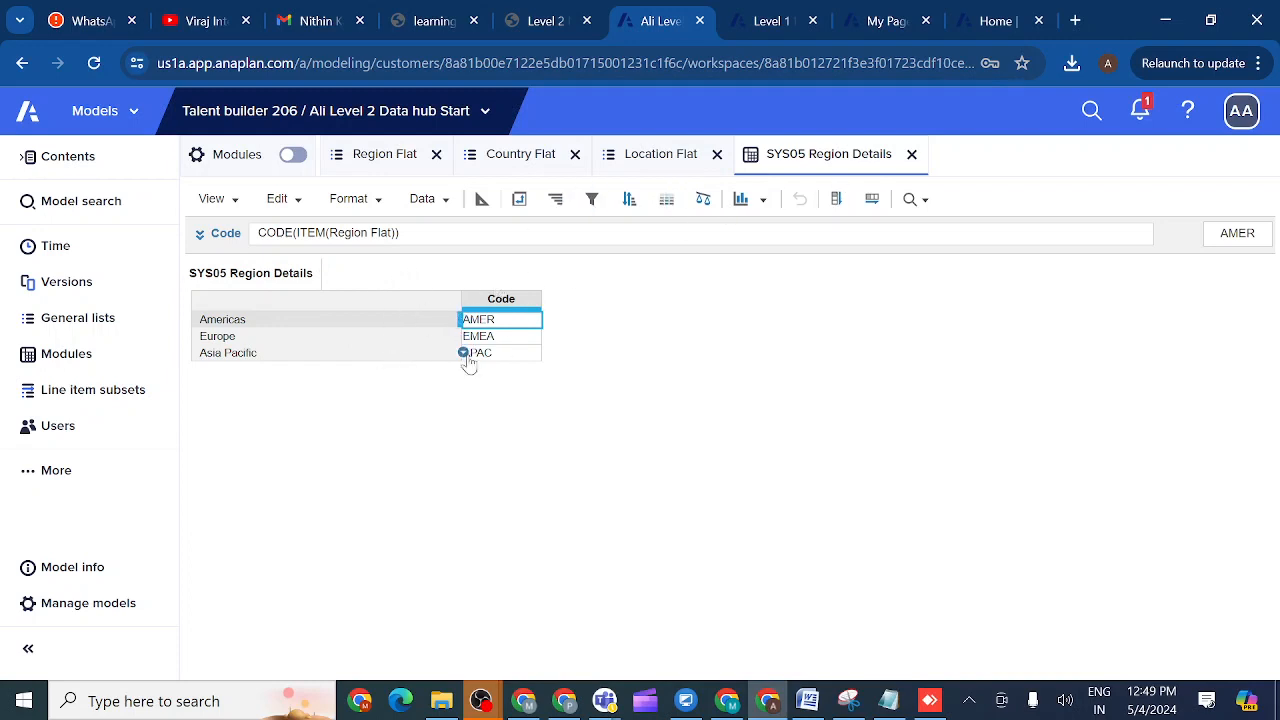
# - Read the Geography modules instructions in the course lesson, then return to the model
pyautogui.click(548, 18)
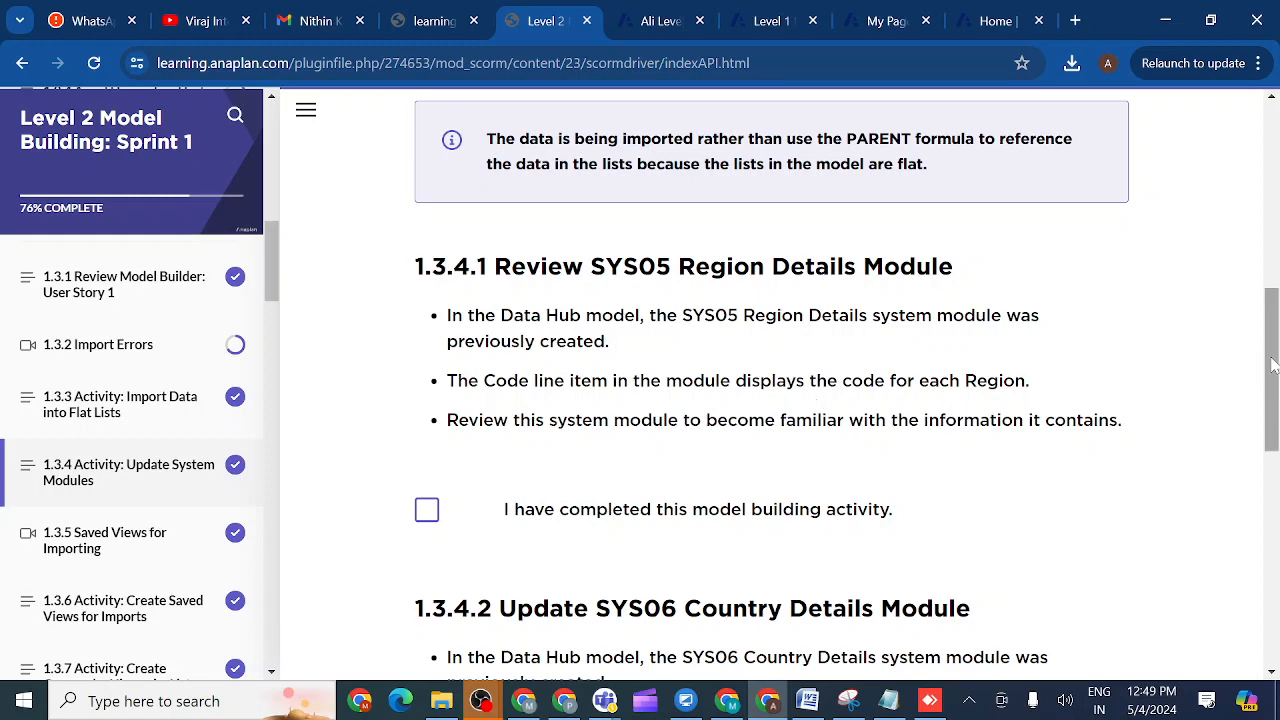
pyautogui.moveTo(1273, 365); pyautogui.dragTo(1277, 448)
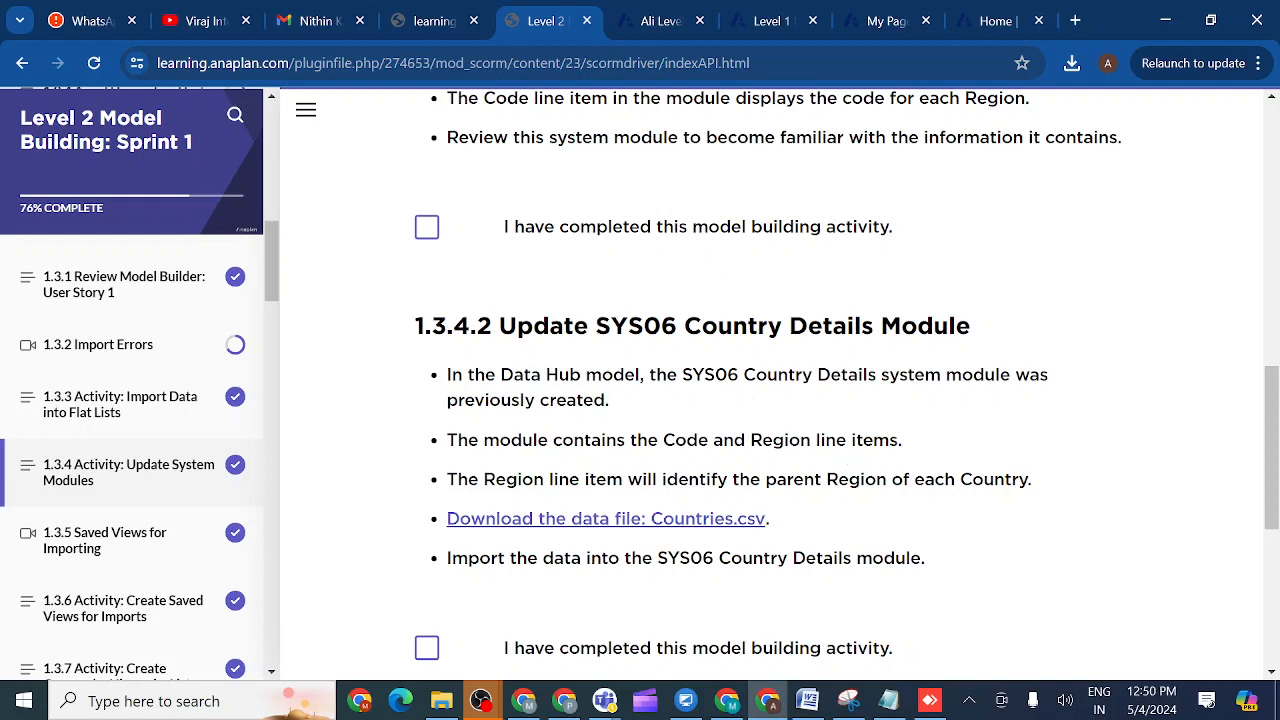
pyautogui.click(660, 20)
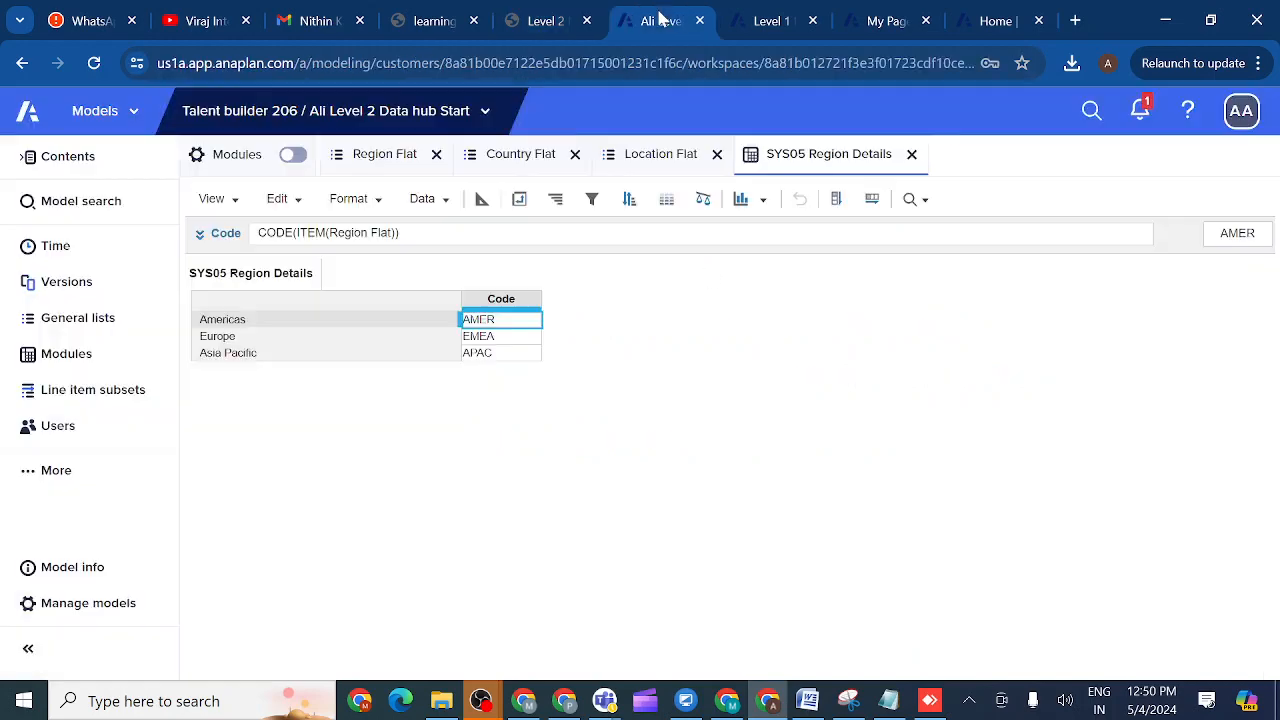
# - Open the SYS06 Country Details module from the Modules list
pyautogui.click(84, 358)
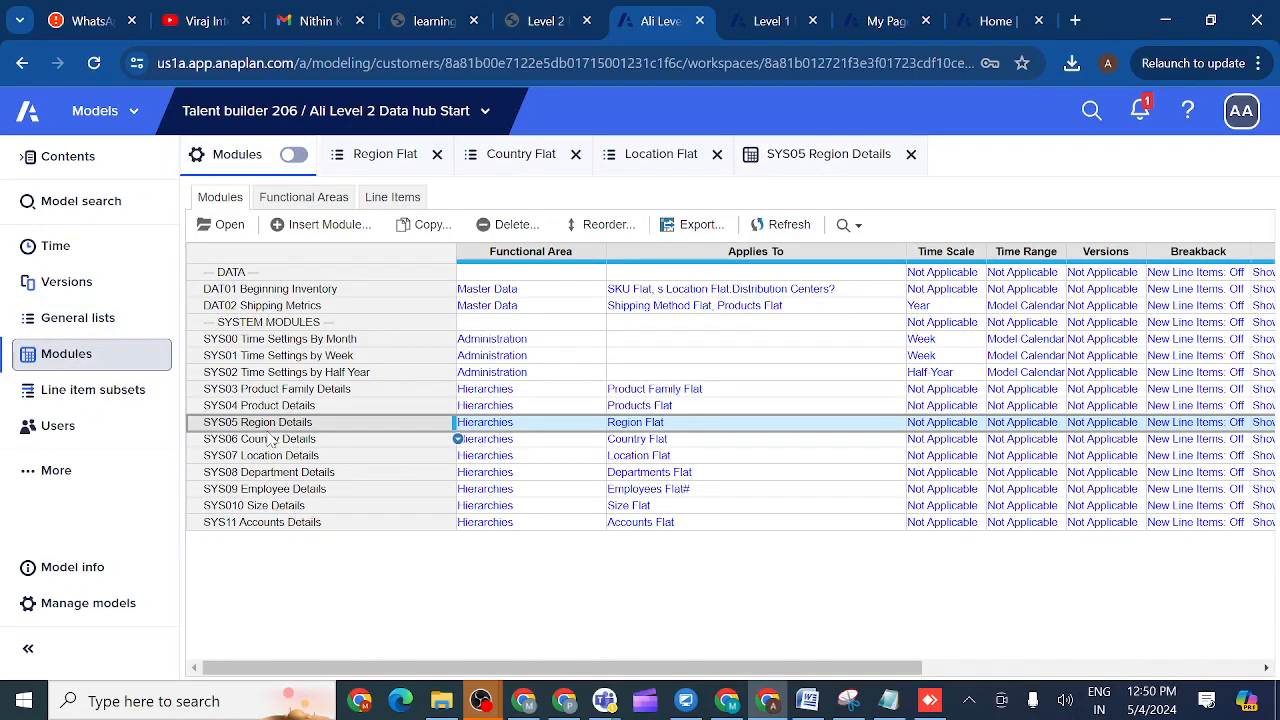
pyautogui.click(267, 442)
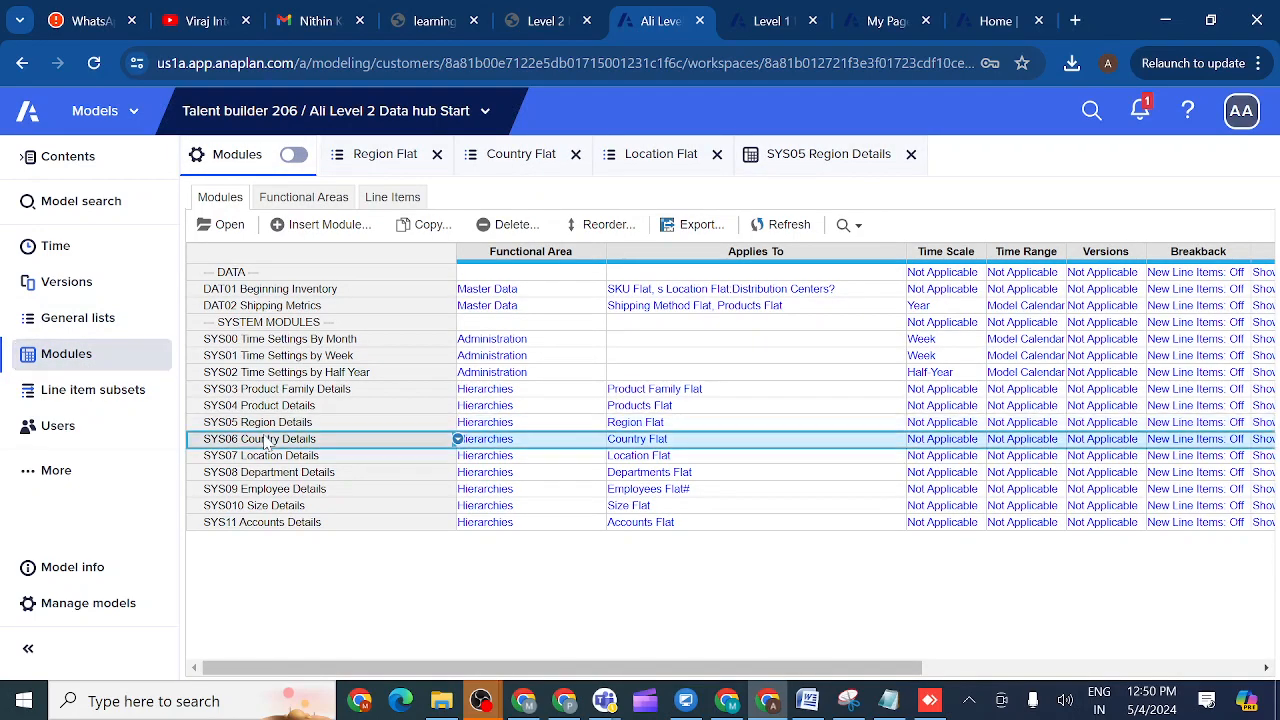
pyautogui.click(229, 228)
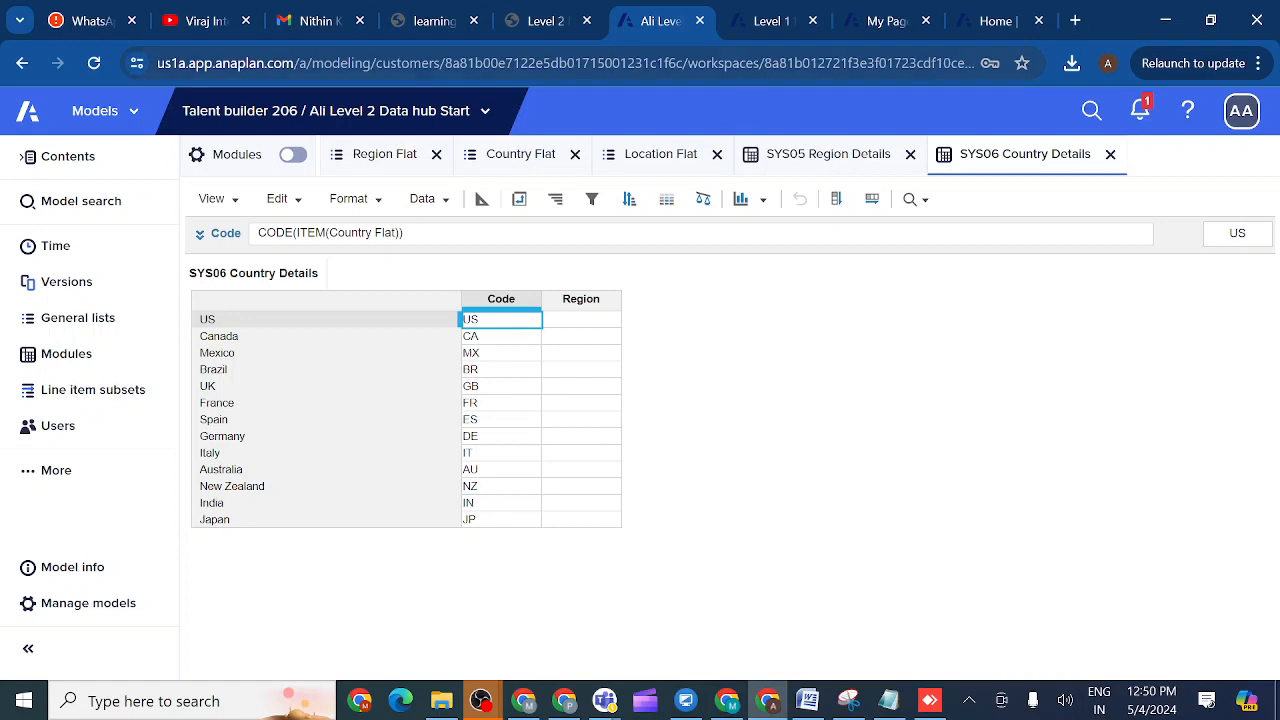
pyautogui.moveTo(762, 24)
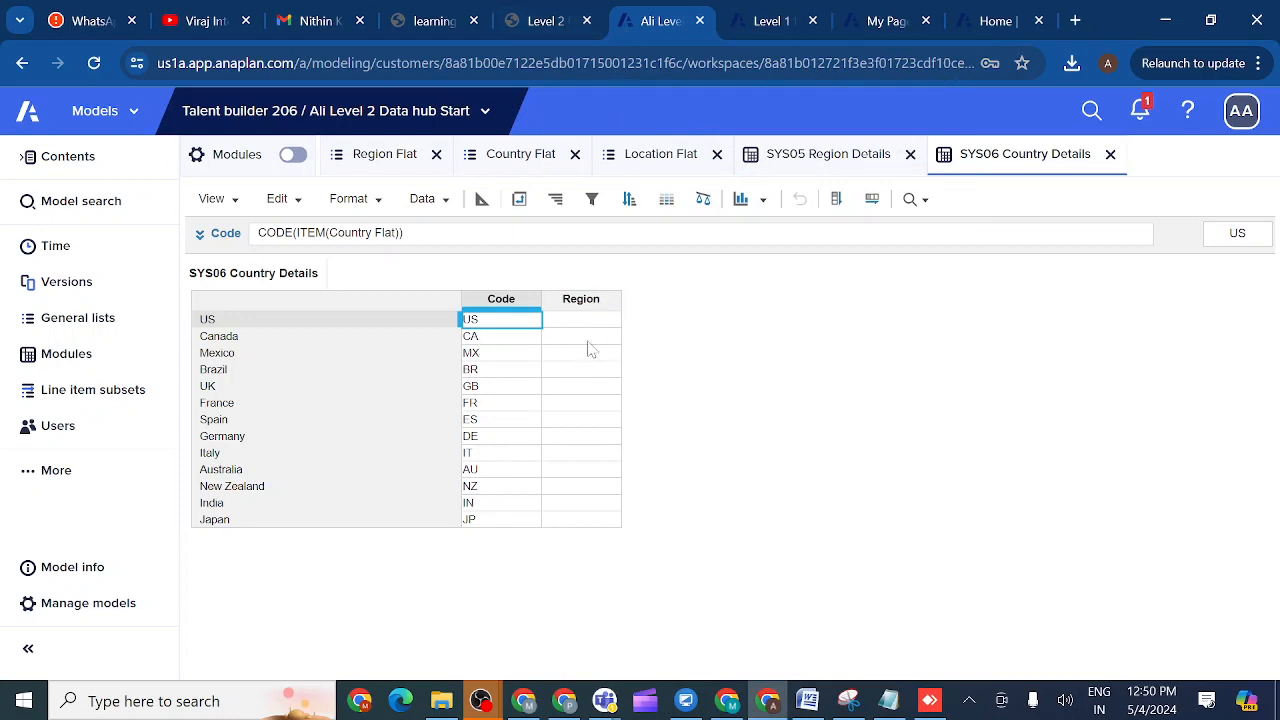
# - Download Countries.csv from the course page and come back to the Anaplan tab
pyautogui.click(547, 20)
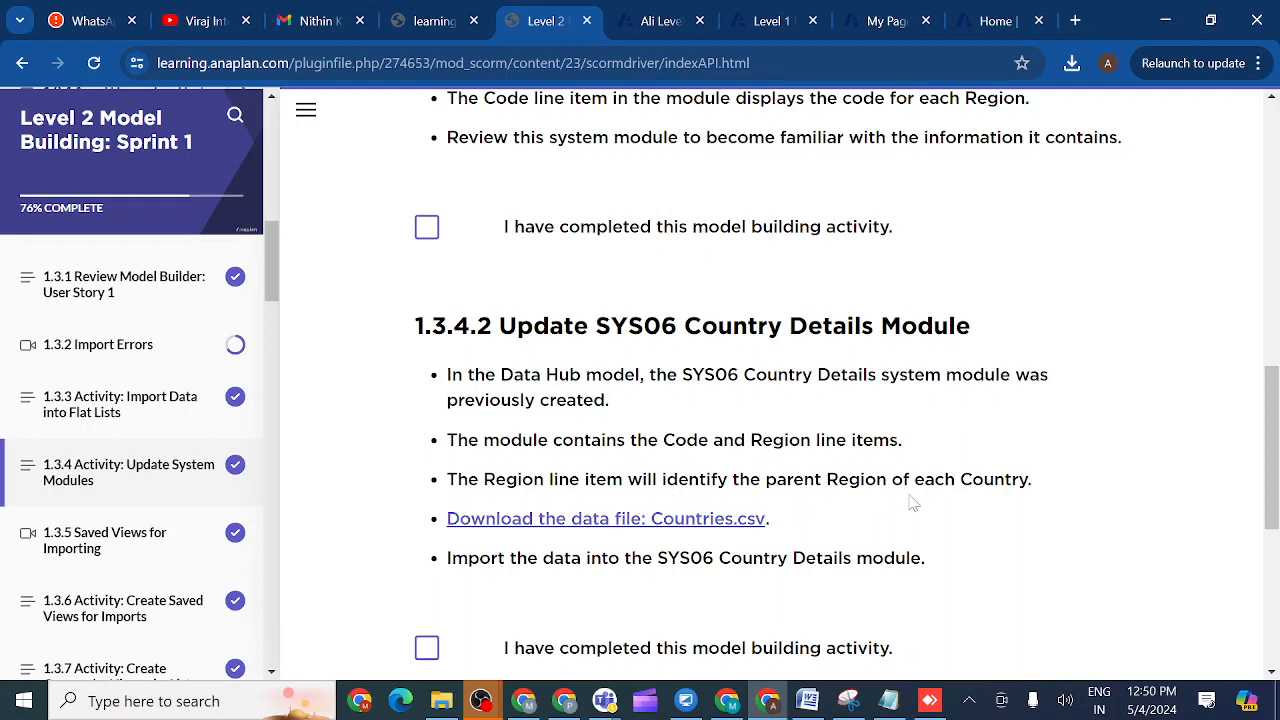
pyautogui.click(561, 527)
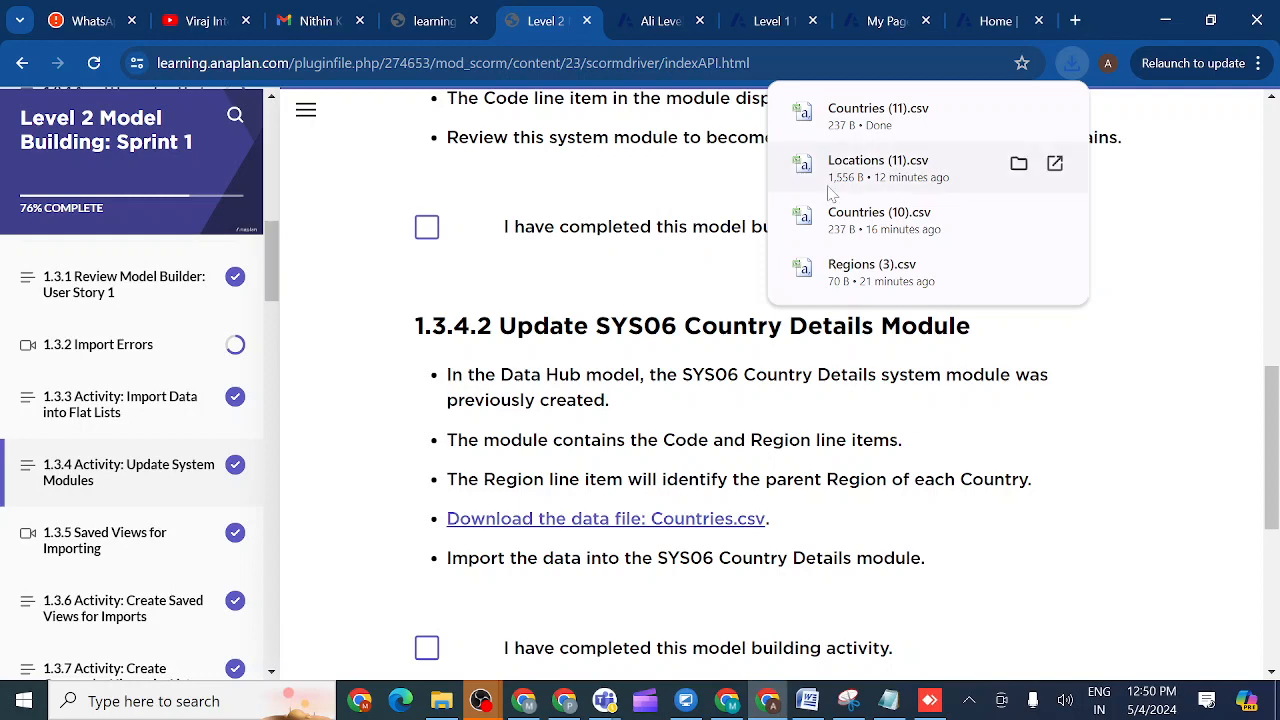
pyautogui.click(655, 20)
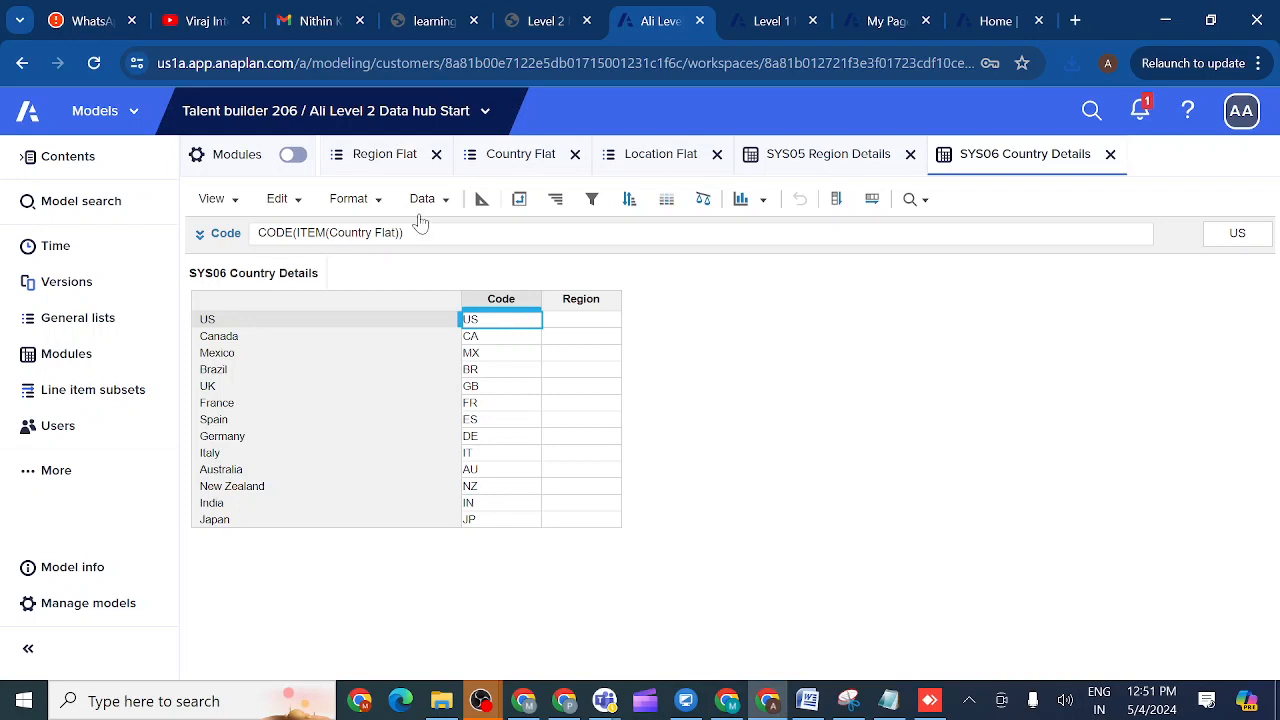
# - Import into SYS06 from uploaded Countries (11).csv, set as the admins-only default file
pyautogui.click(446, 200)
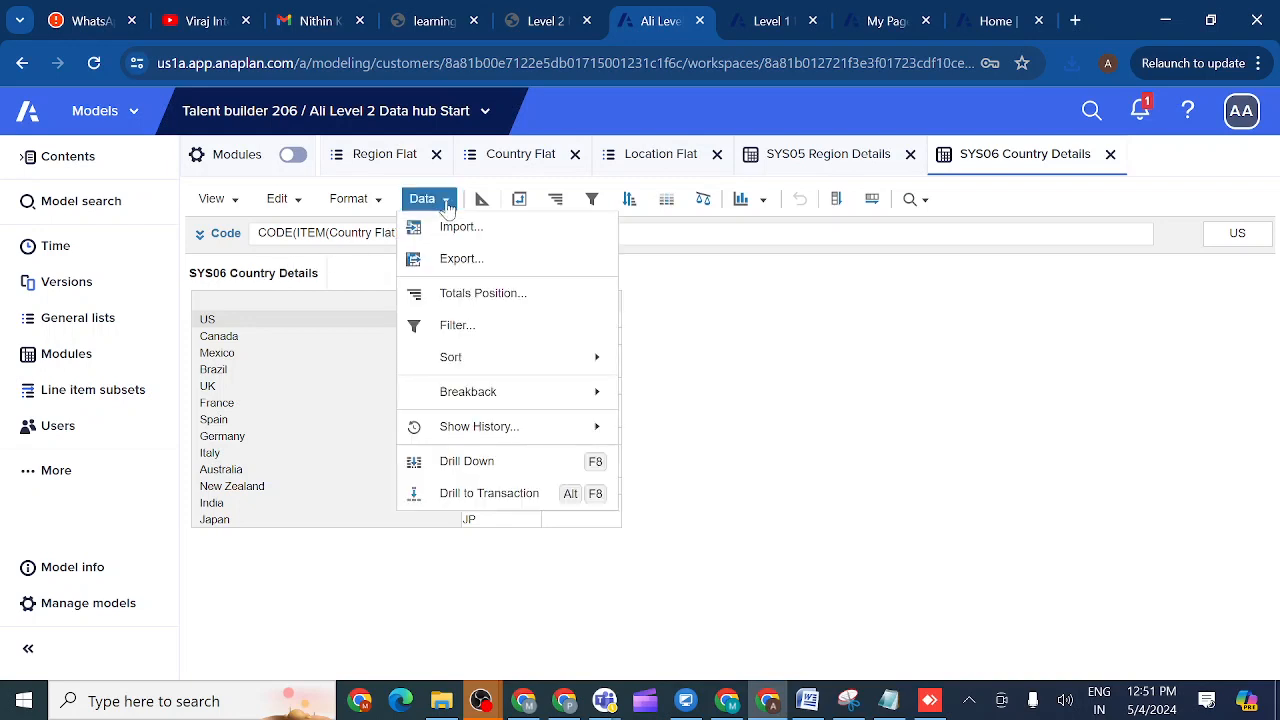
pyautogui.click(456, 230)
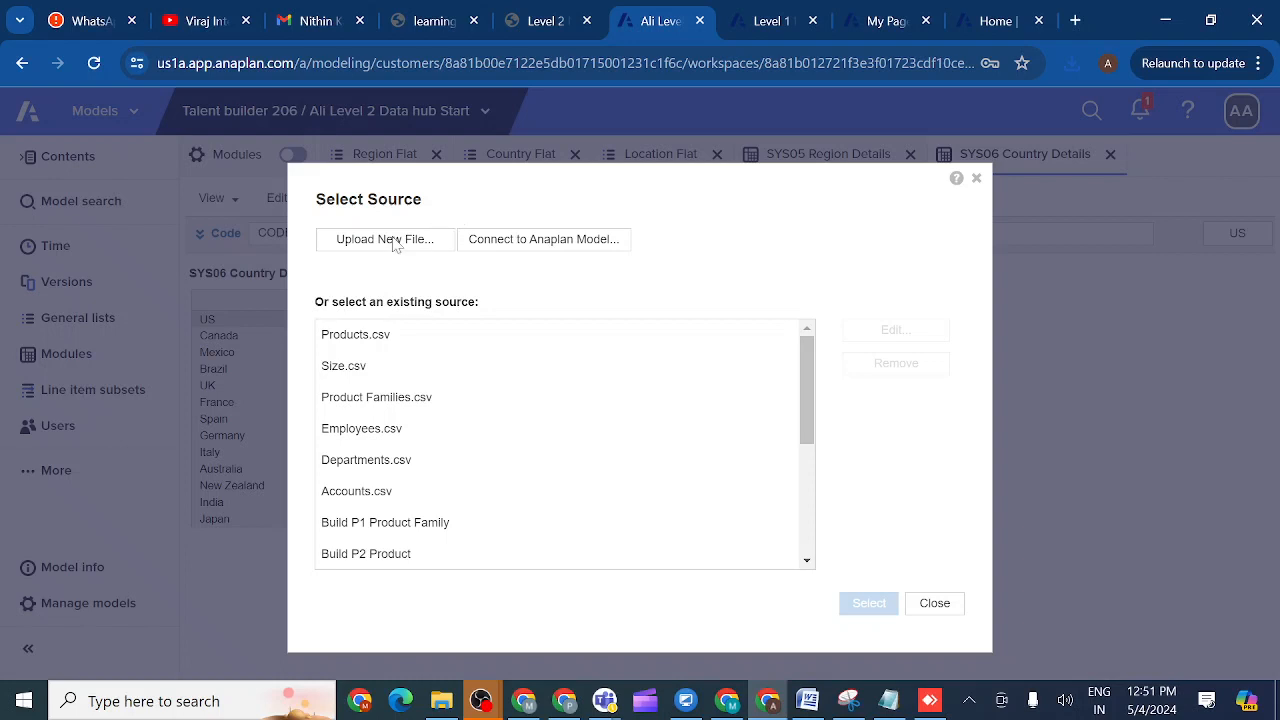
pyautogui.click(388, 244)
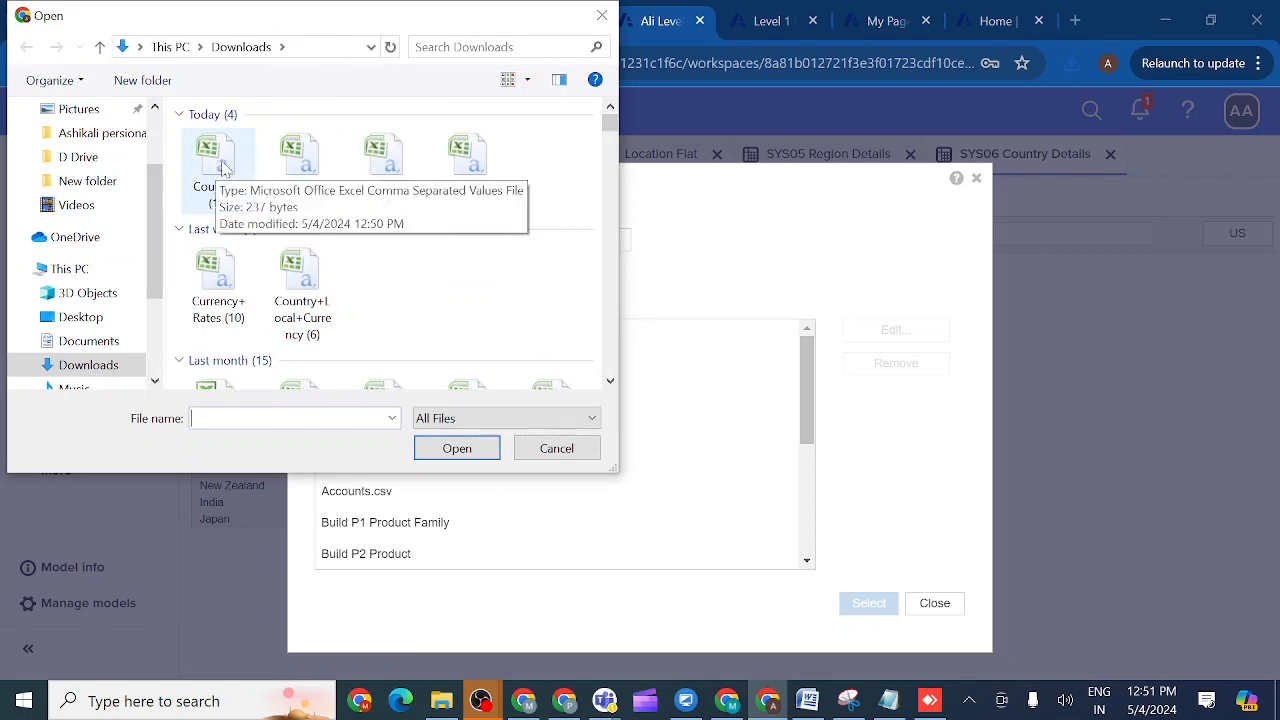
pyautogui.doubleClick(226, 190)
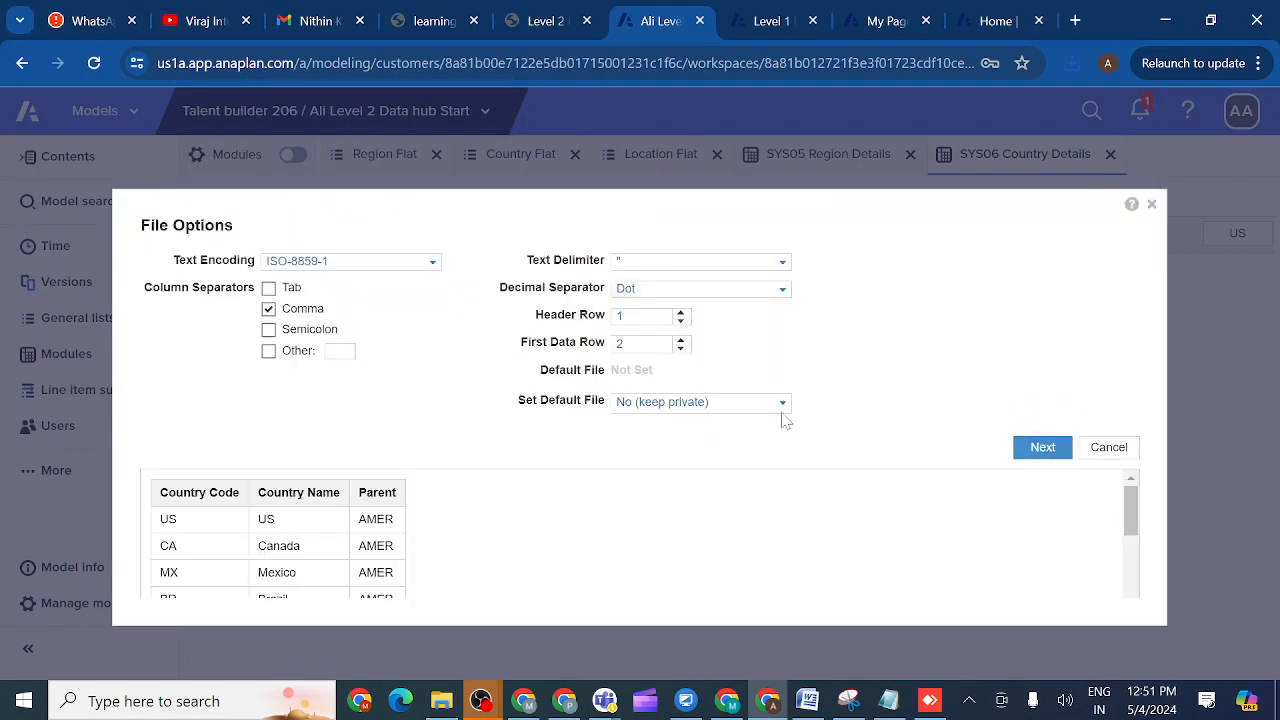
pyautogui.click(782, 403)
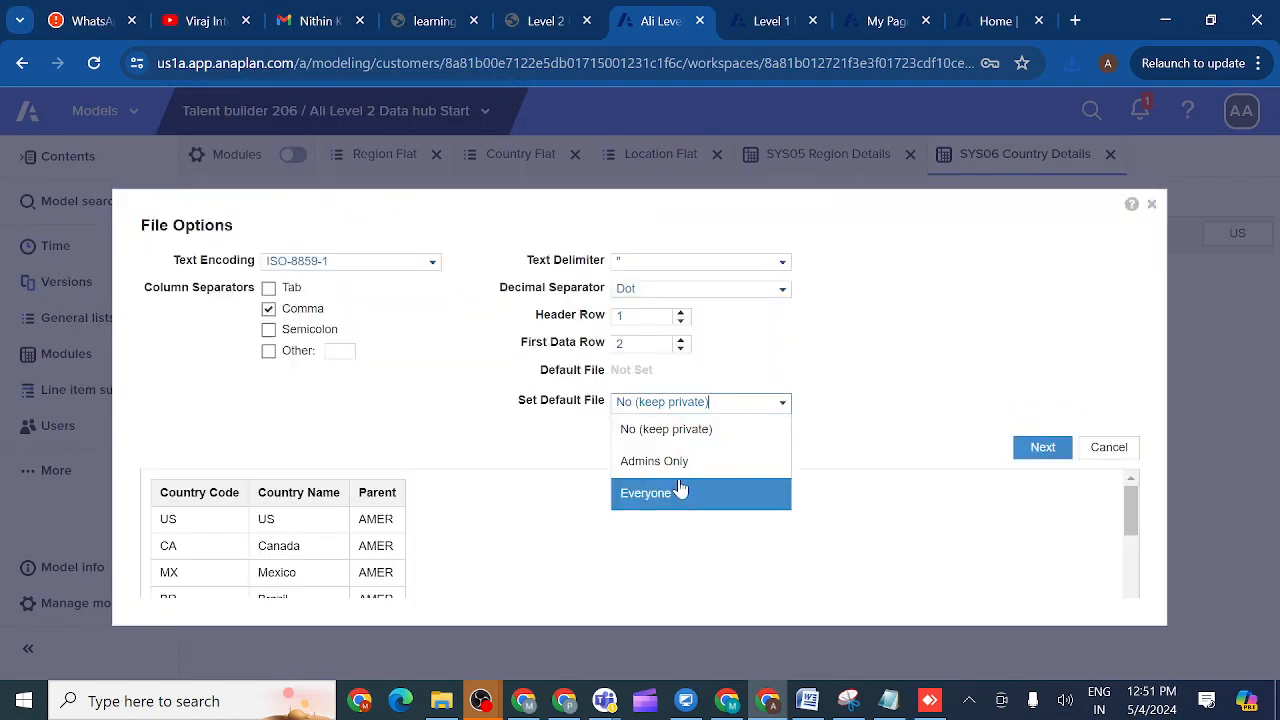
pyautogui.click(684, 463)
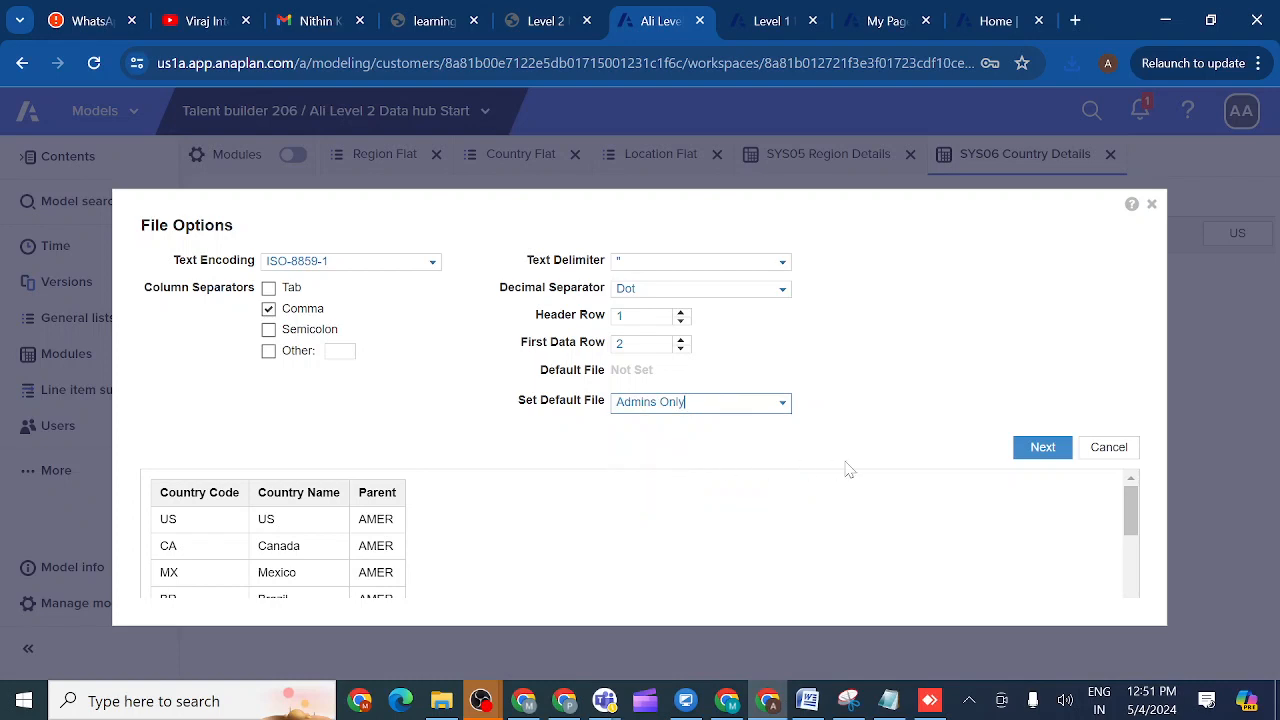
pyautogui.click(1041, 450)
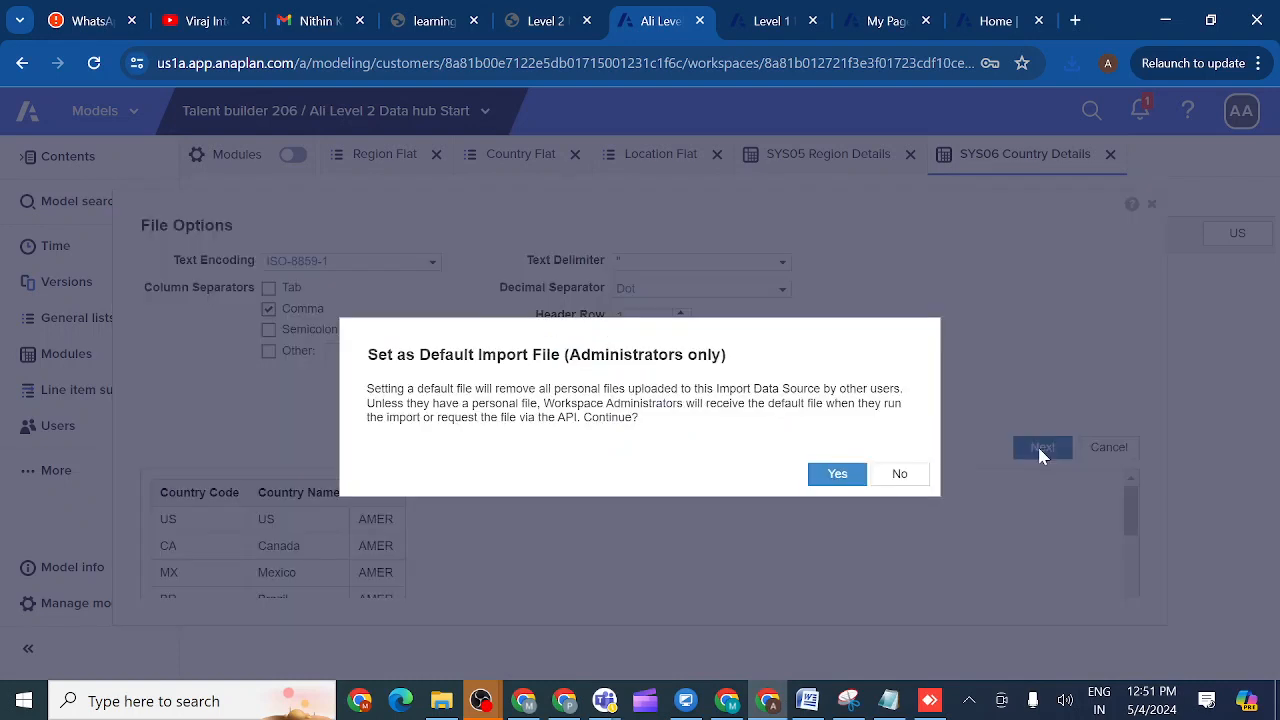
pyautogui.click(837, 476)
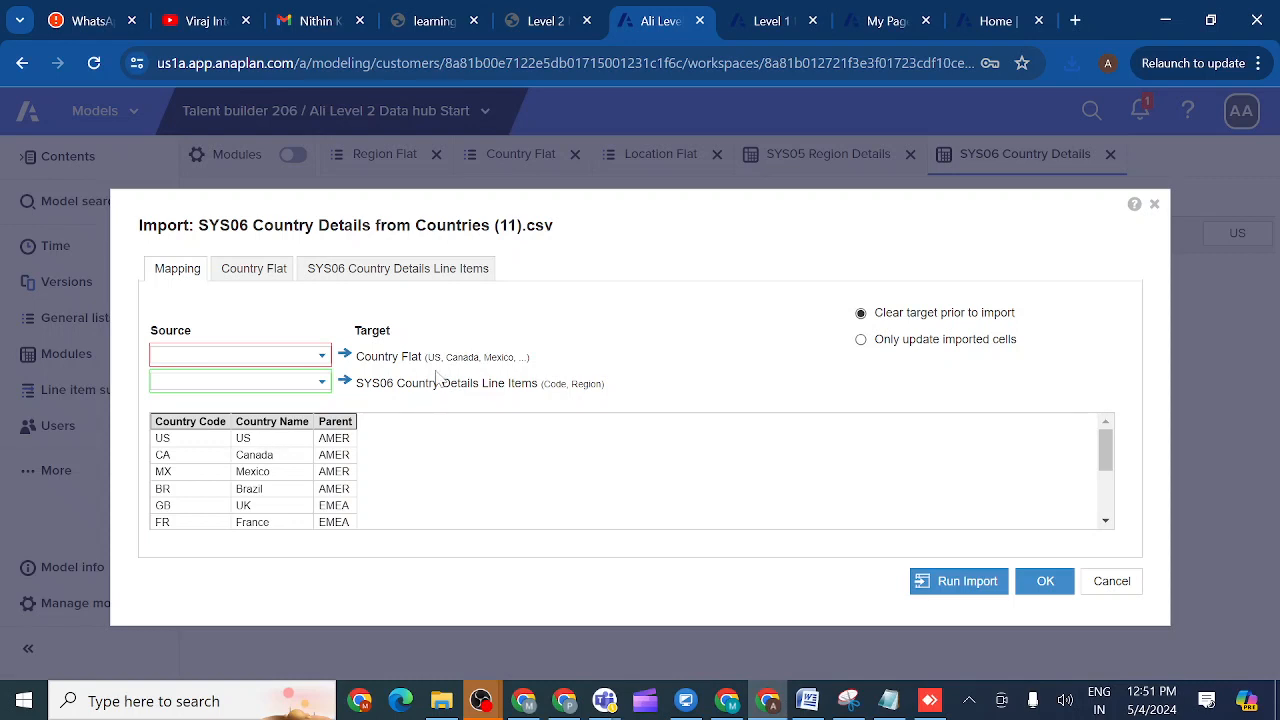
# - Map Country Flat to Column 2: Country Name and line items to (Column Headers)
pyautogui.click(321, 355)
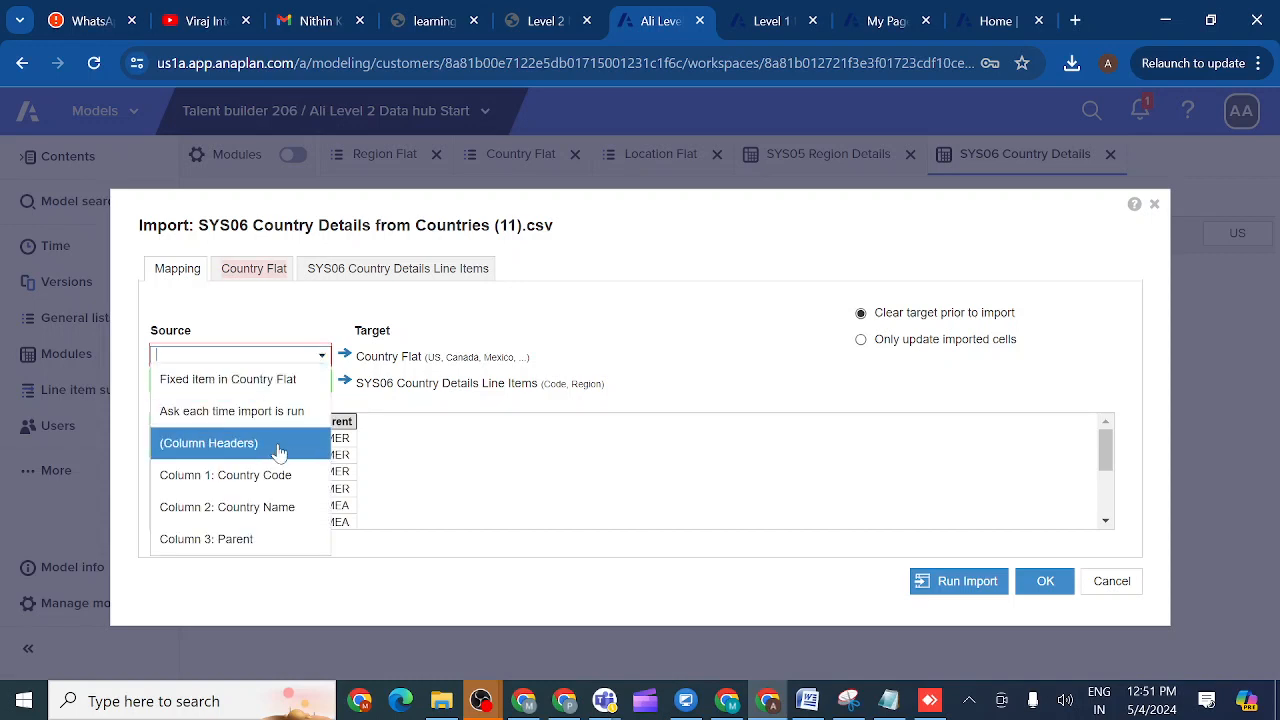
pyautogui.click(275, 508)
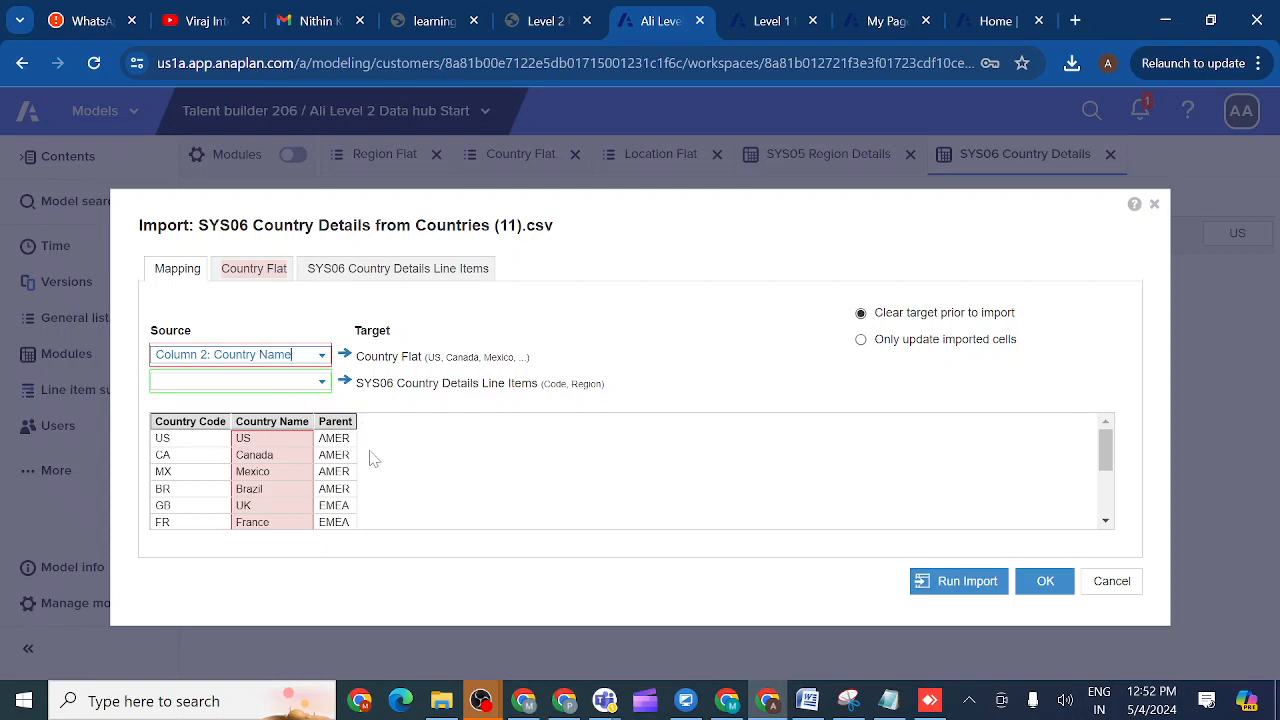
pyautogui.click(322, 385)
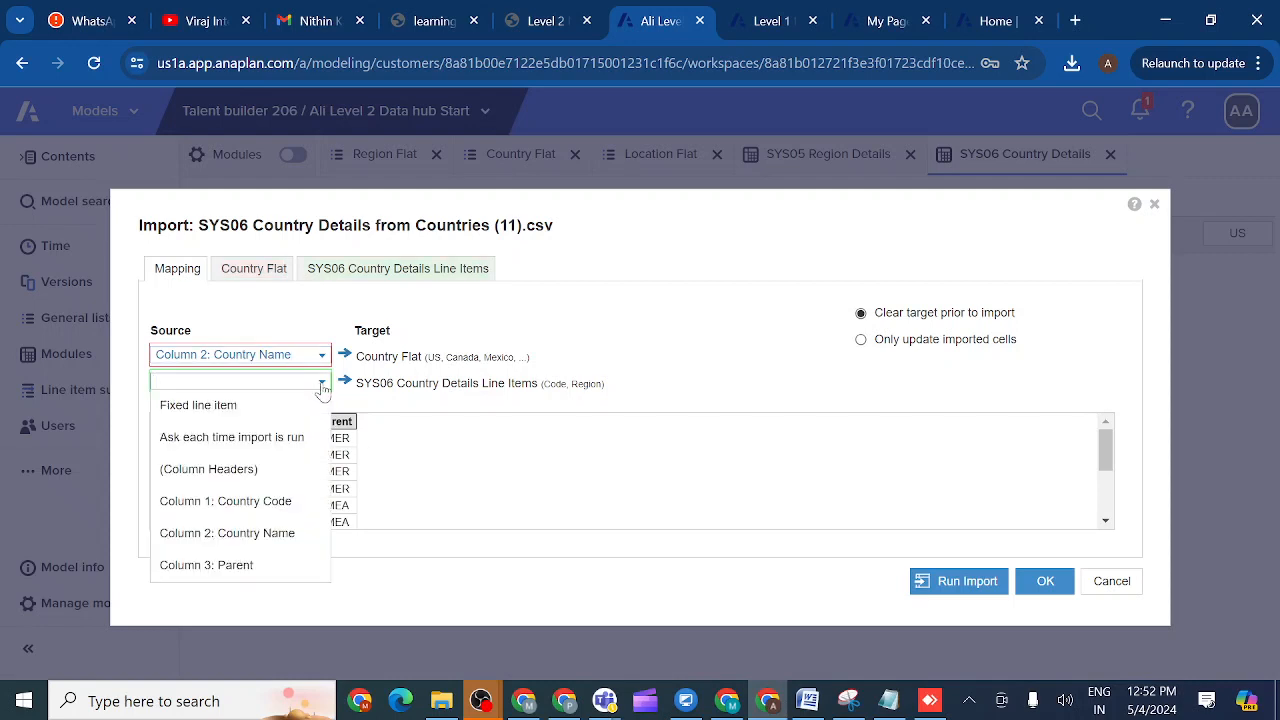
pyautogui.click(275, 470)
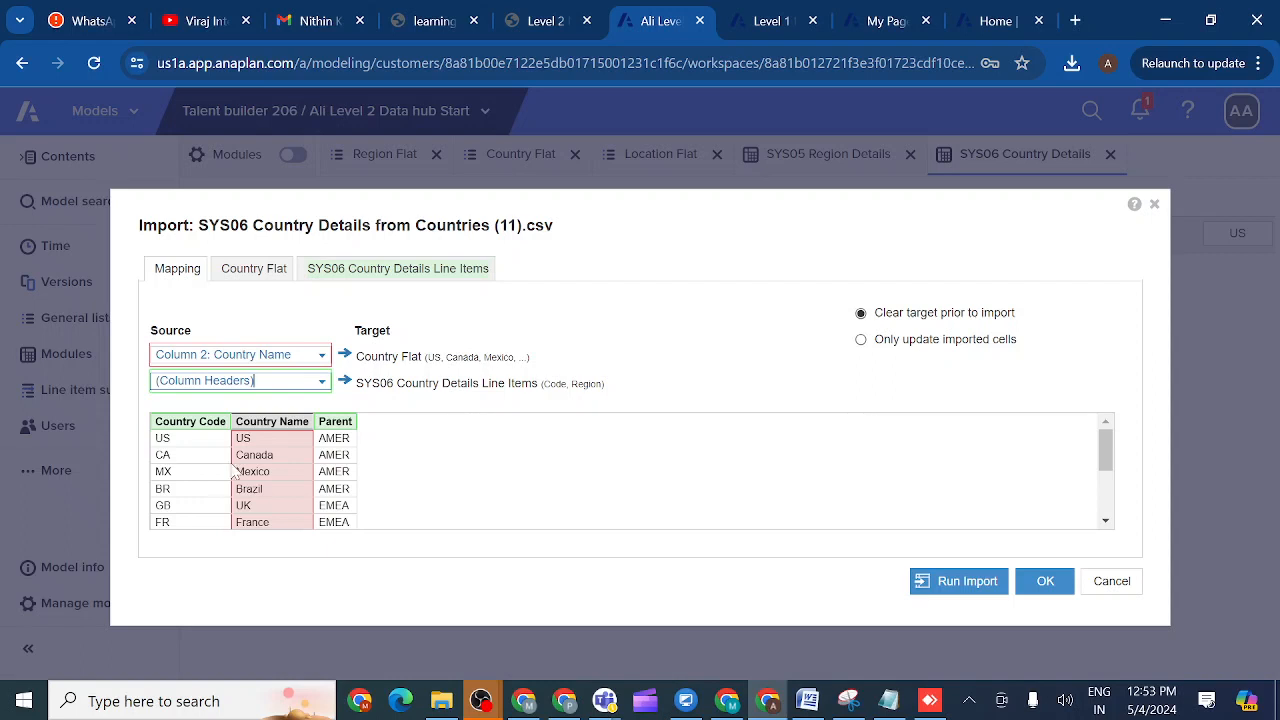
pyautogui.click(261, 278)
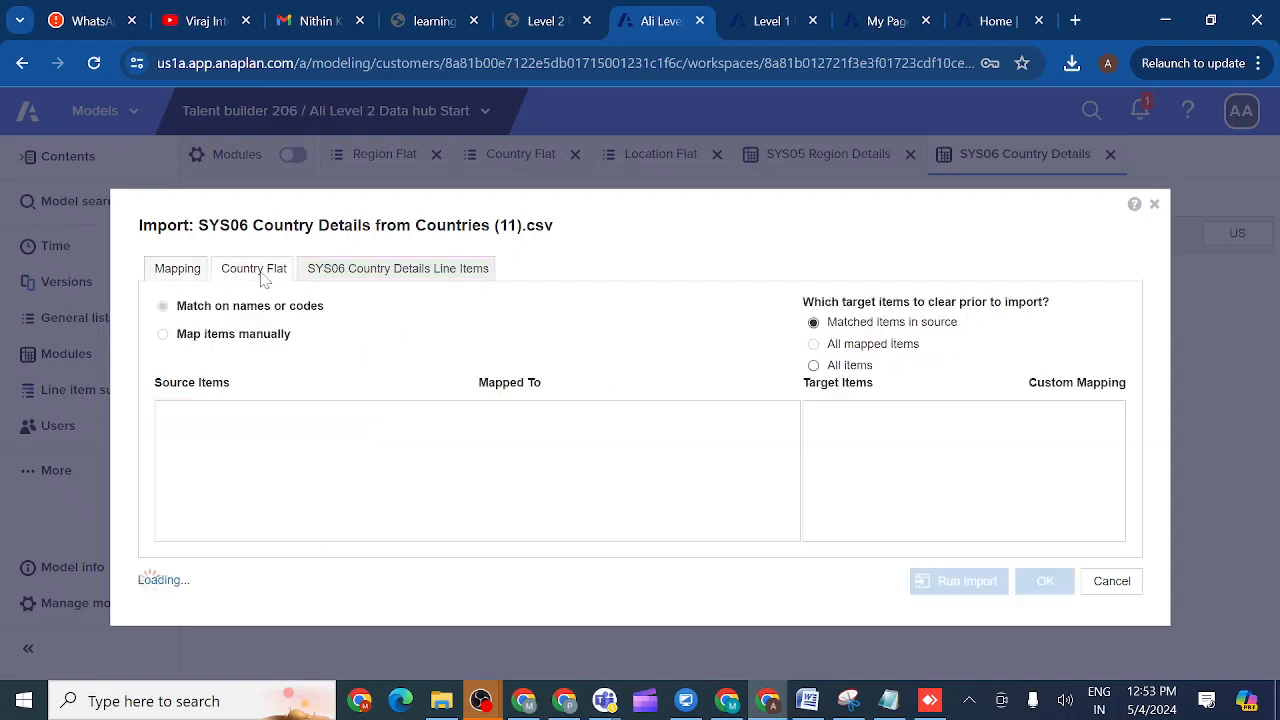
# - Manually map Parent to Region, ignore Country Code, and run the import for 13 countries
pyautogui.click(363, 272)
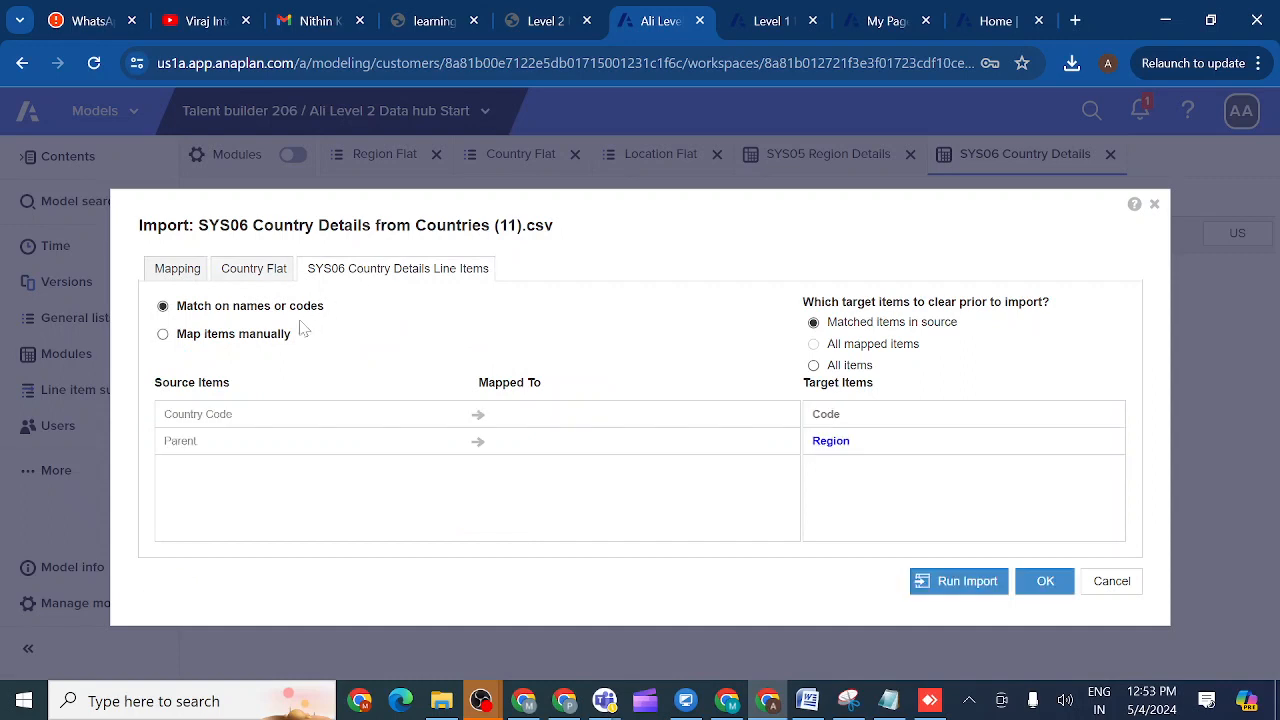
pyautogui.click(163, 335)
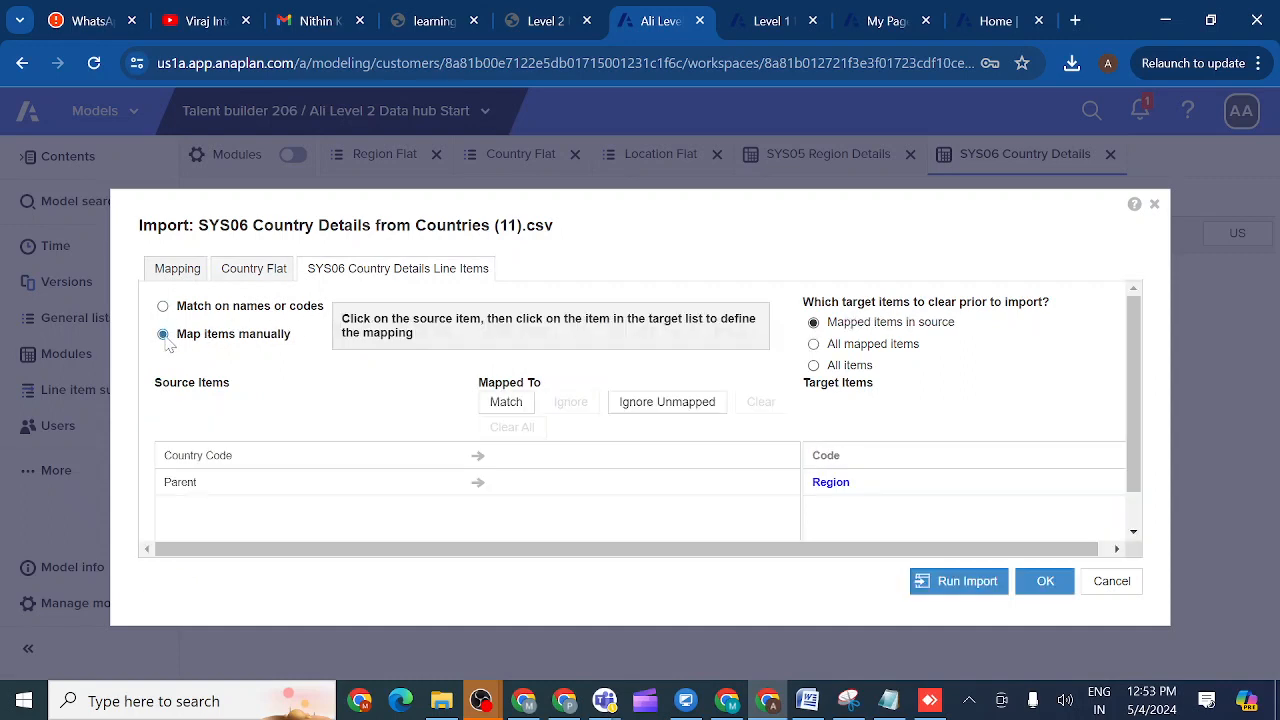
pyautogui.click(189, 490)
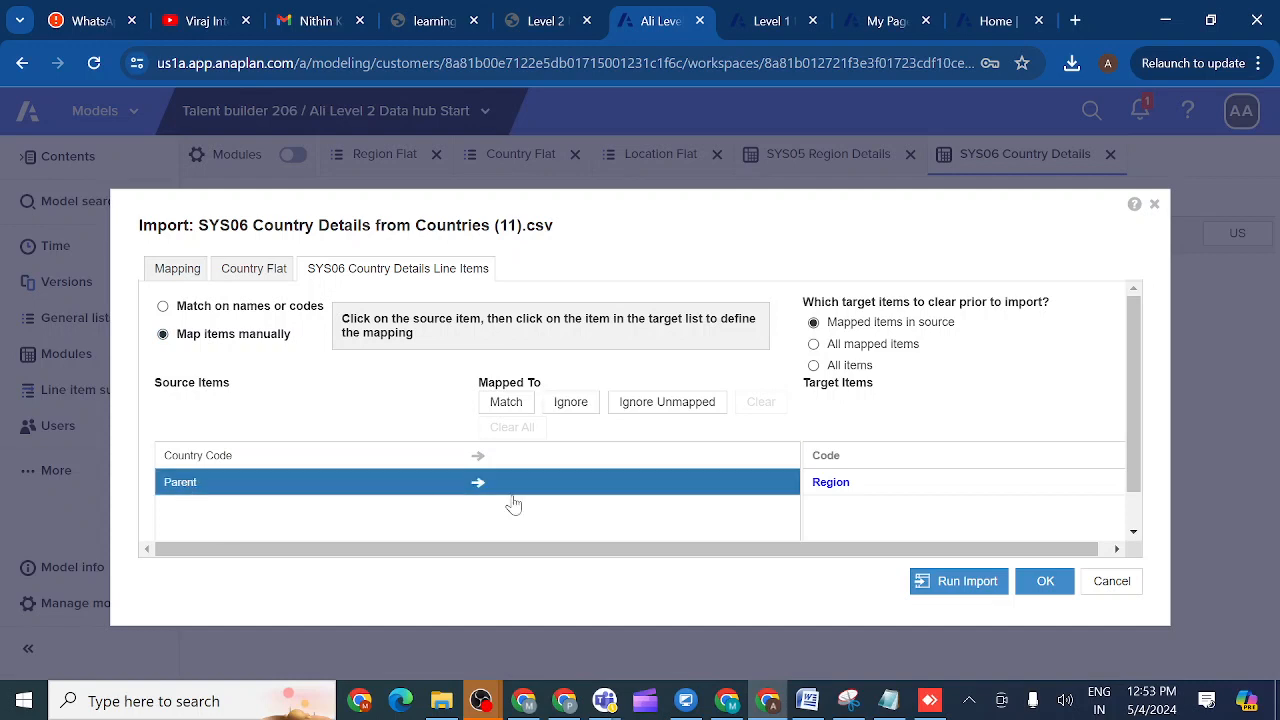
pyautogui.click(834, 488)
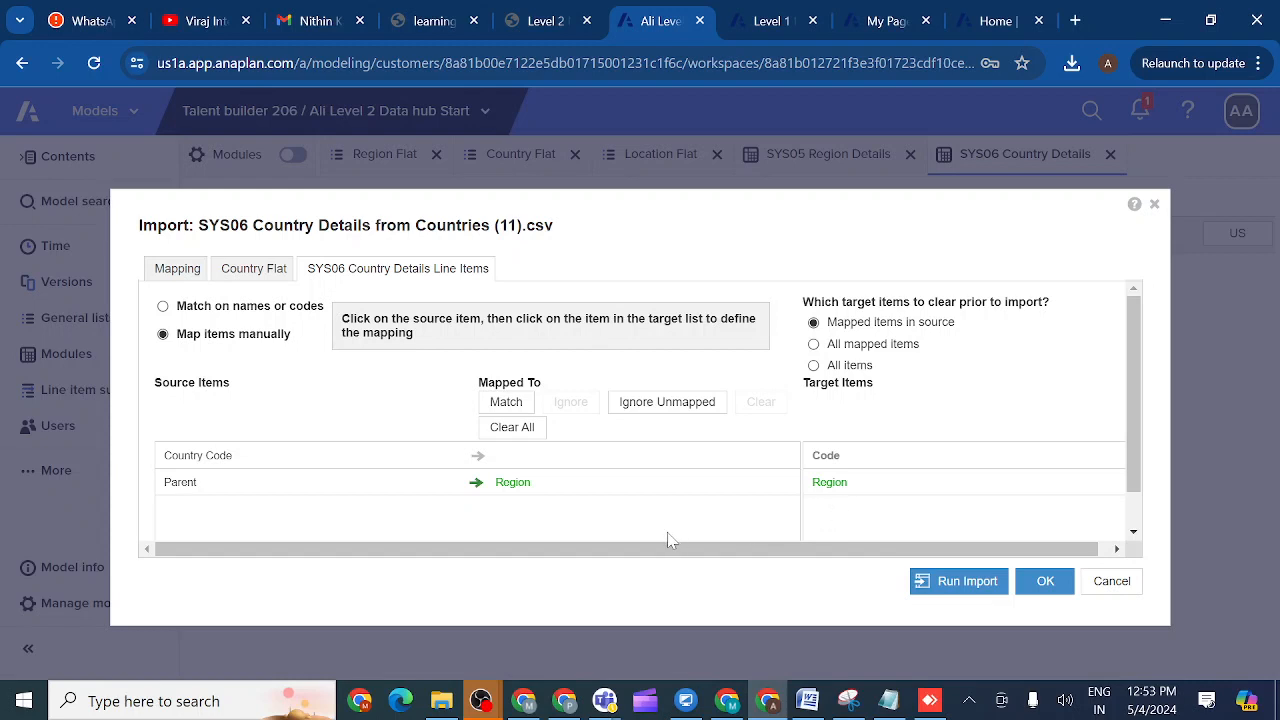
pyautogui.click(495, 490)
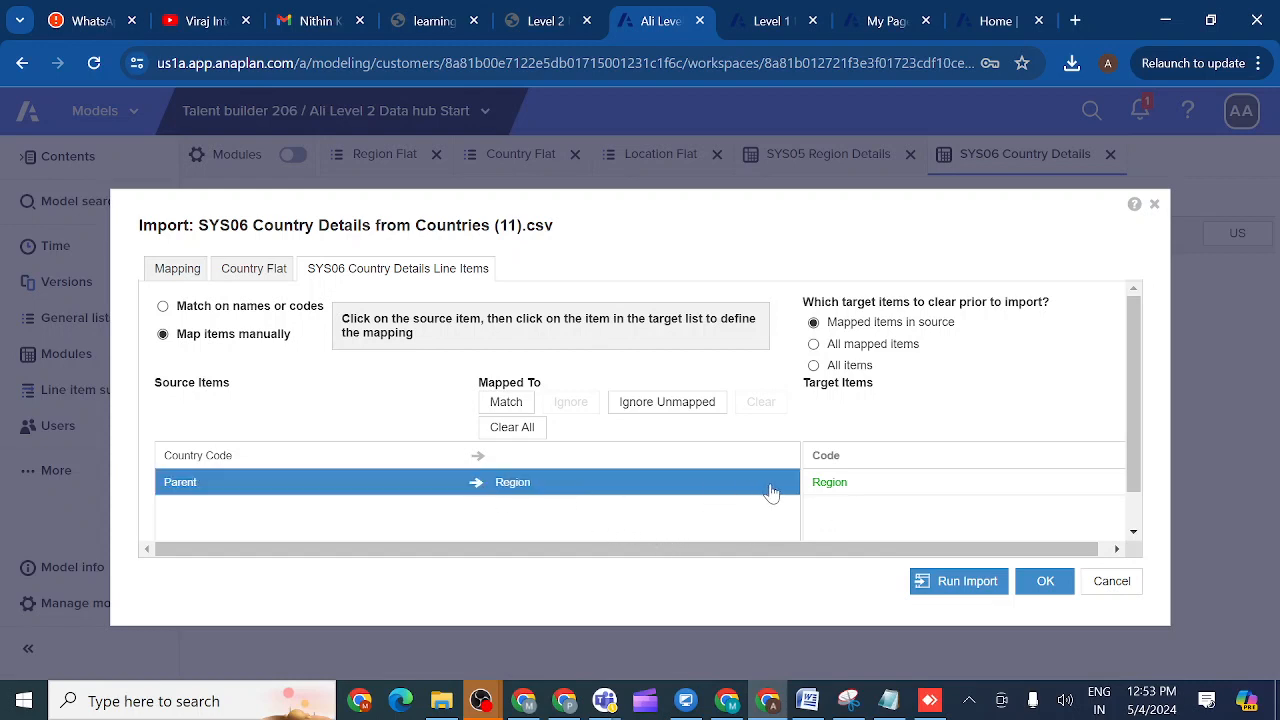
pyautogui.click(652, 408)
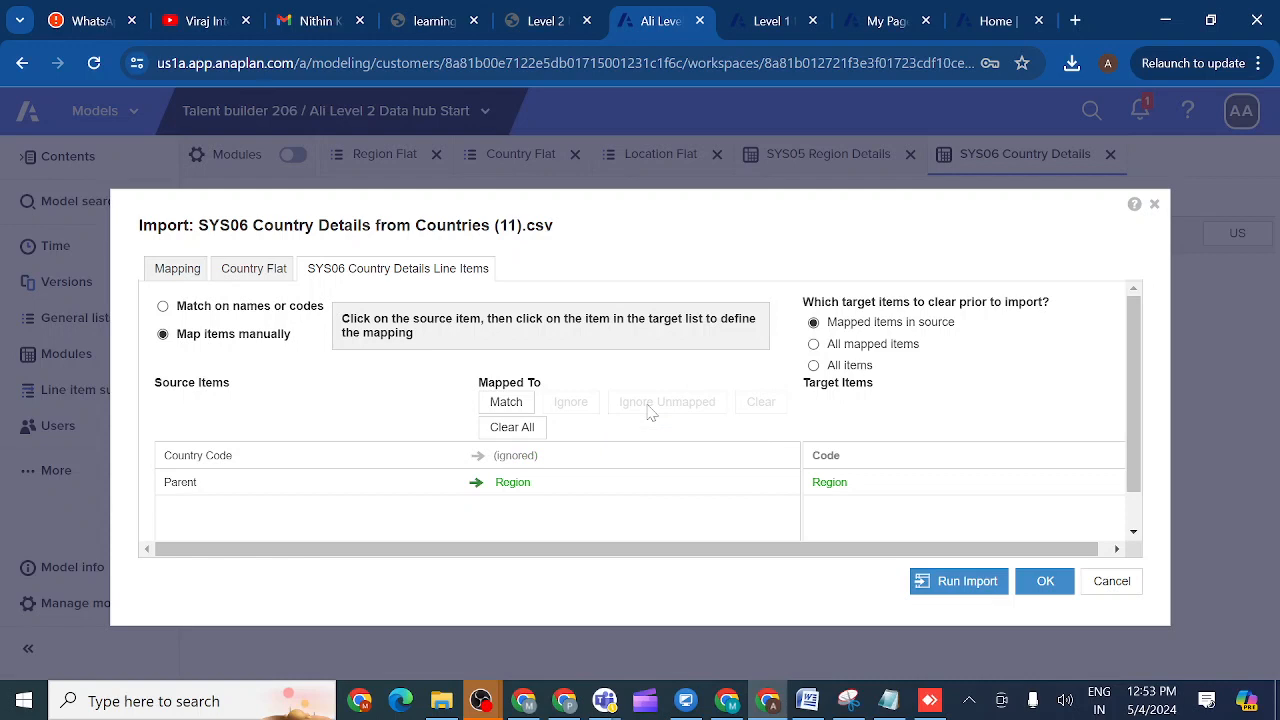
pyautogui.click(959, 582)
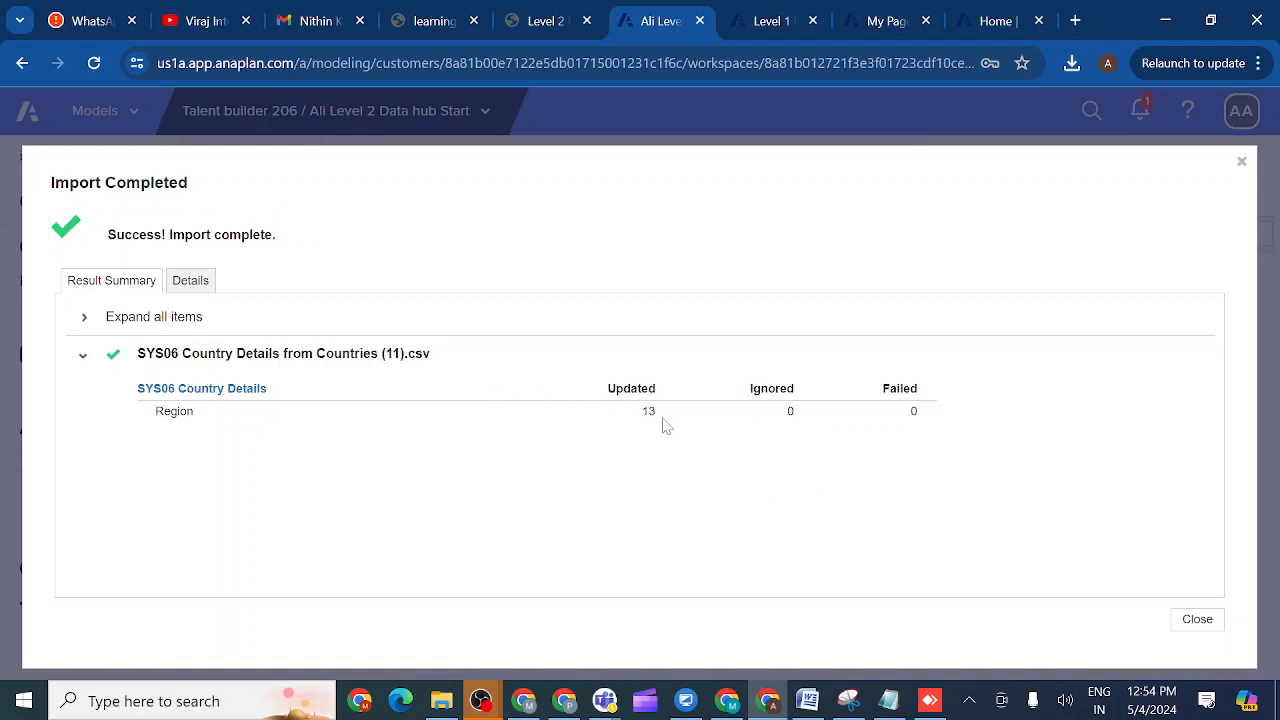
pyautogui.click(1198, 620)
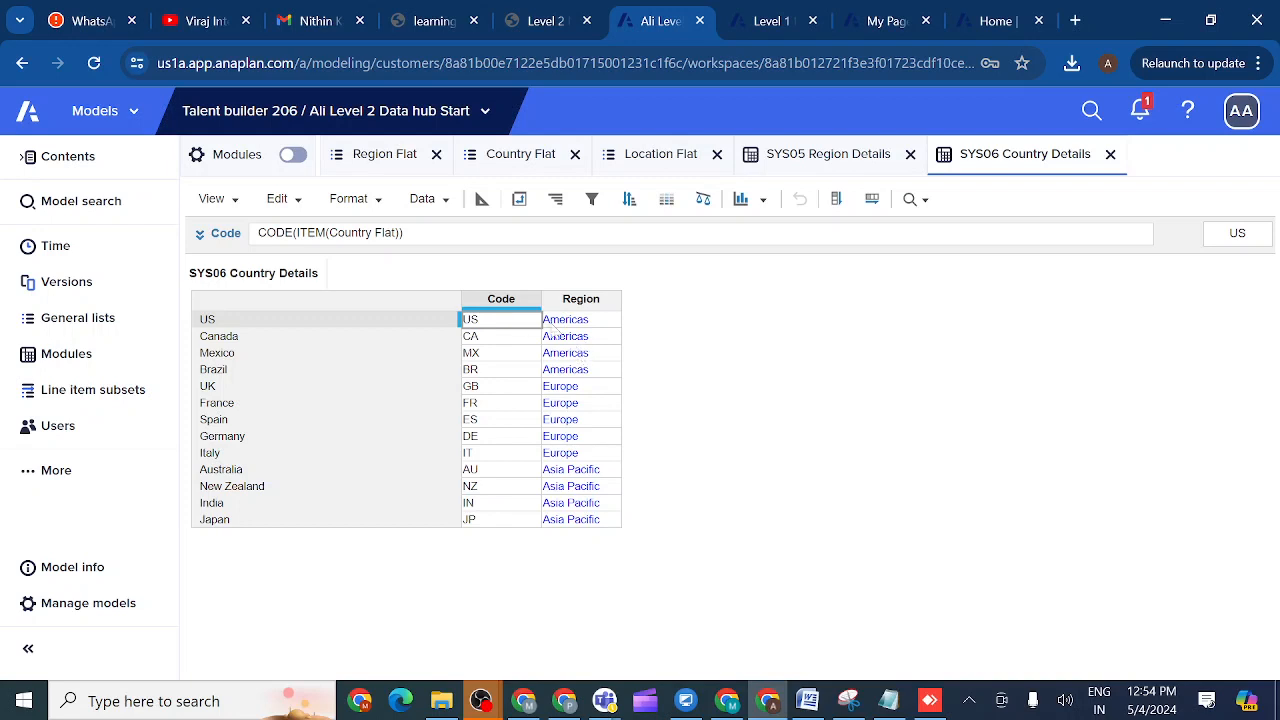
pyautogui.click(487, 321)
# - Download Locations.csv from activity 1.3.4.3 and return to the Anaplan tab
pyautogui.click(549, 22)
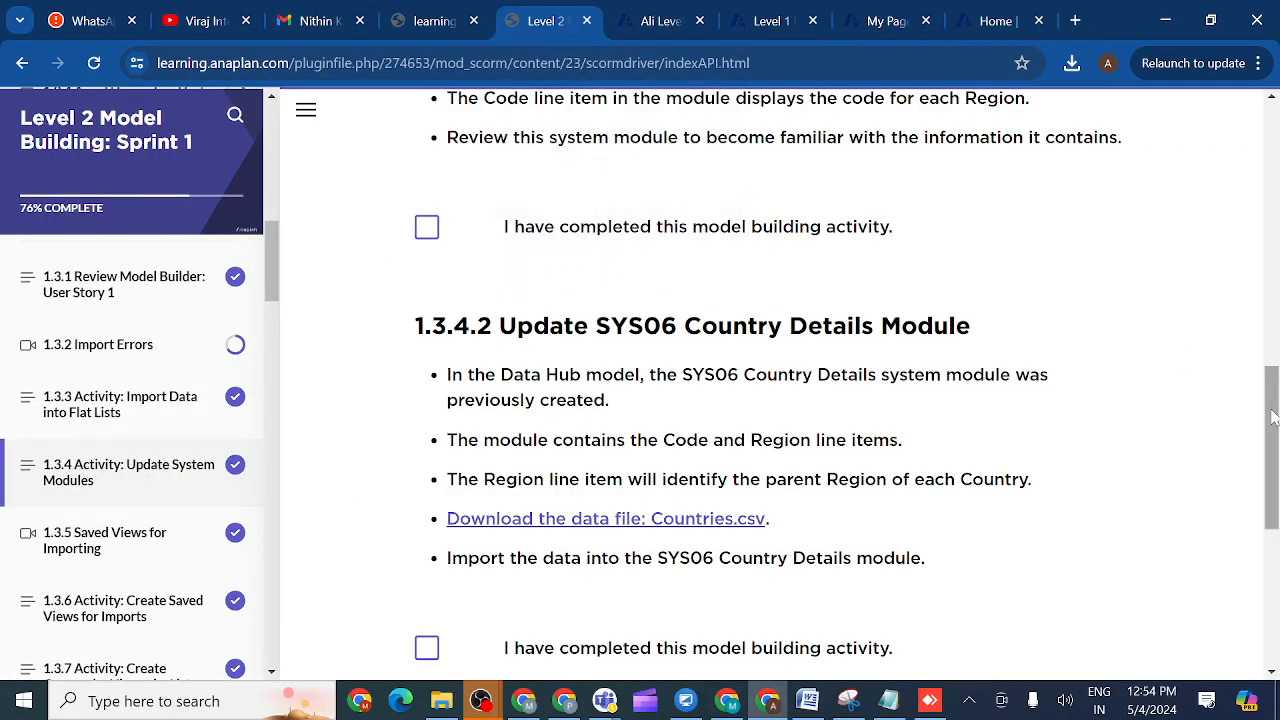
pyautogui.moveTo(1273, 416); pyautogui.dragTo(1275, 550)
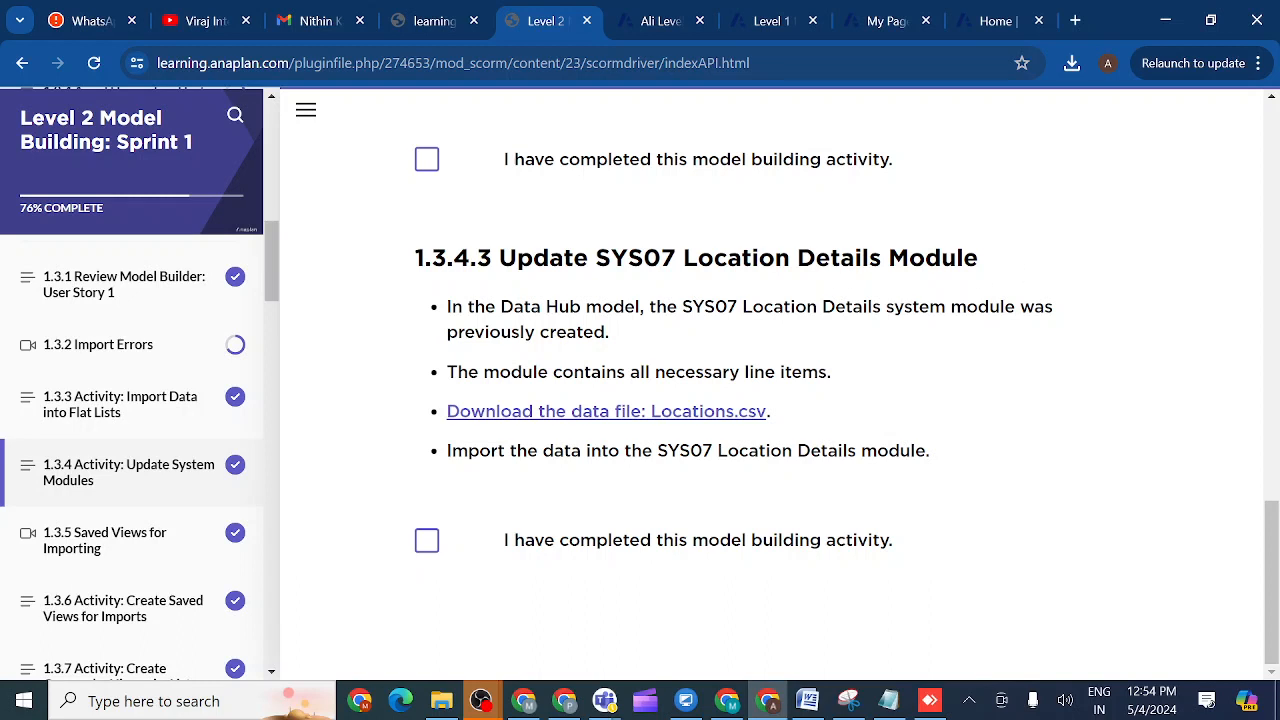
pyautogui.click(567, 425)
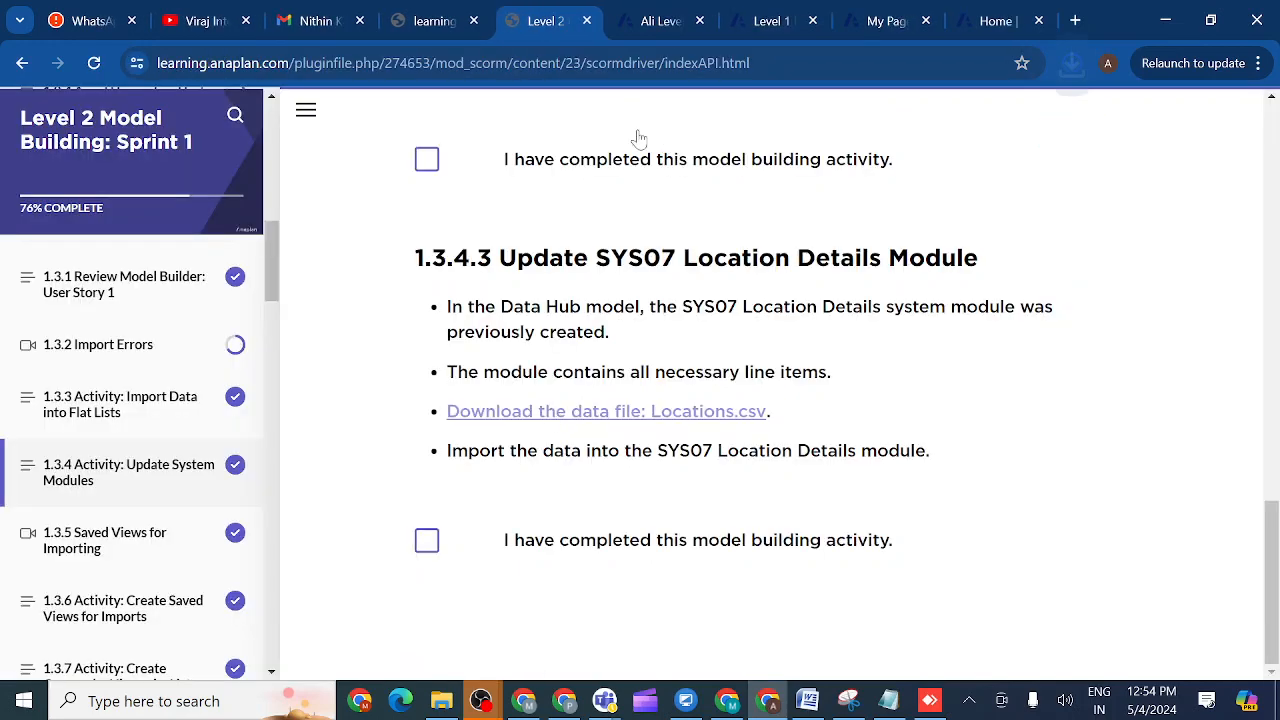
pyautogui.click(657, 20)
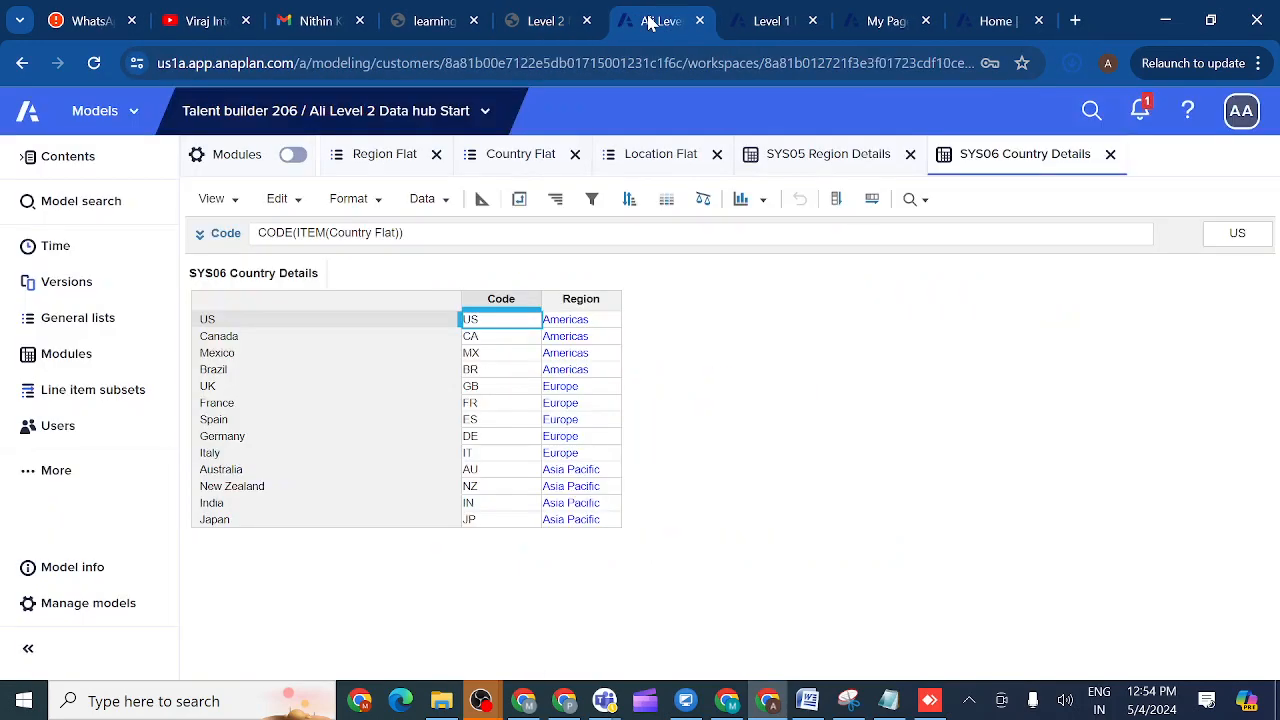
# - Open SYS07 Location Details and start an import, abandoning the file selection
pyautogui.click(68, 362)
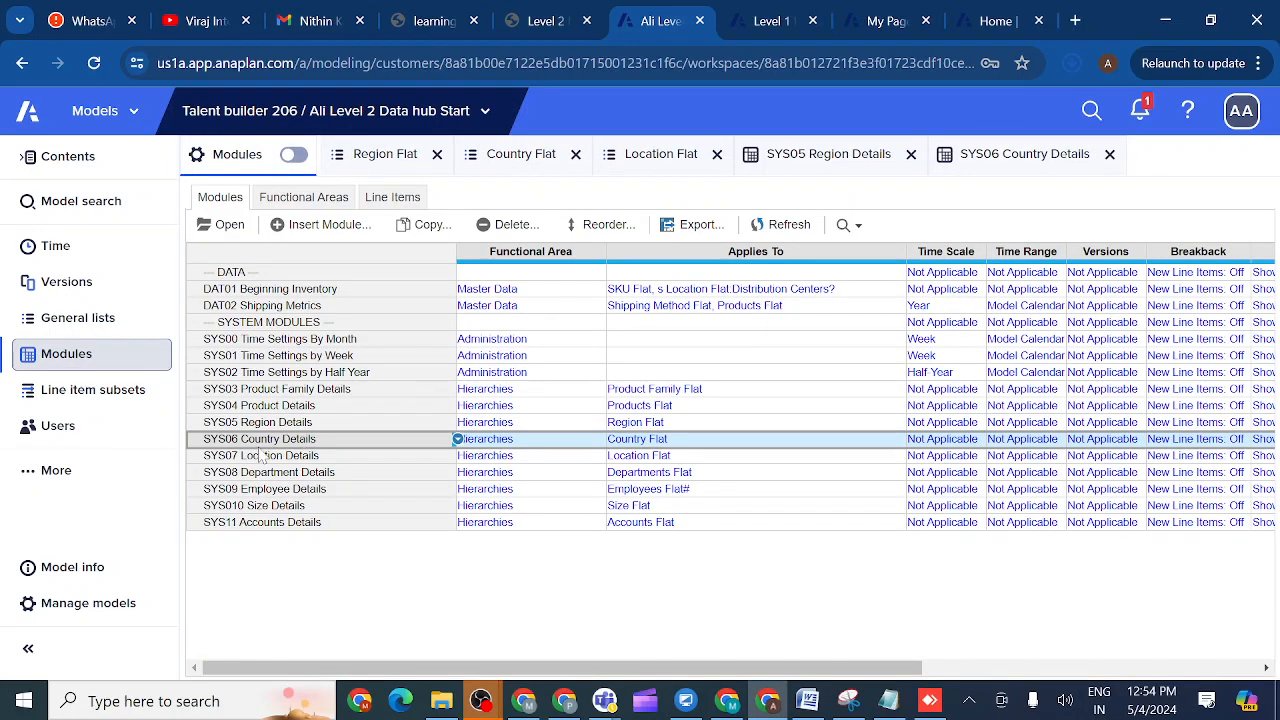
pyautogui.click(262, 456)
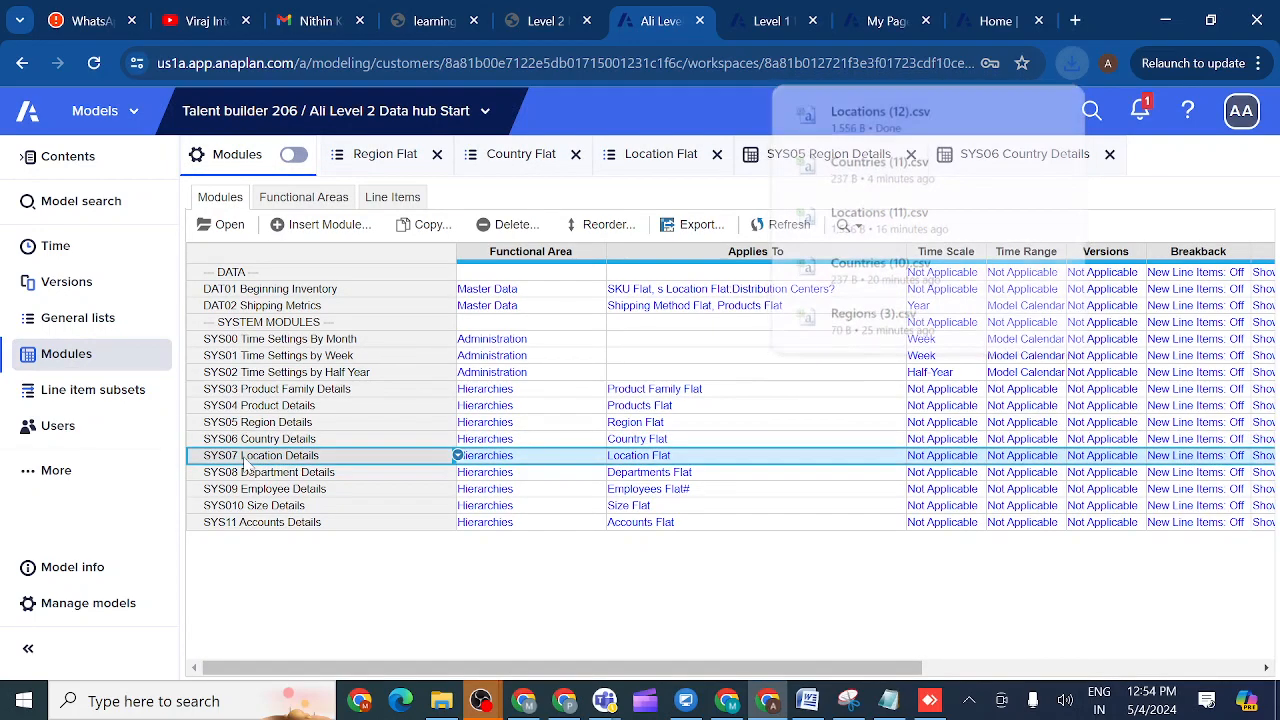
pyautogui.click(225, 225)
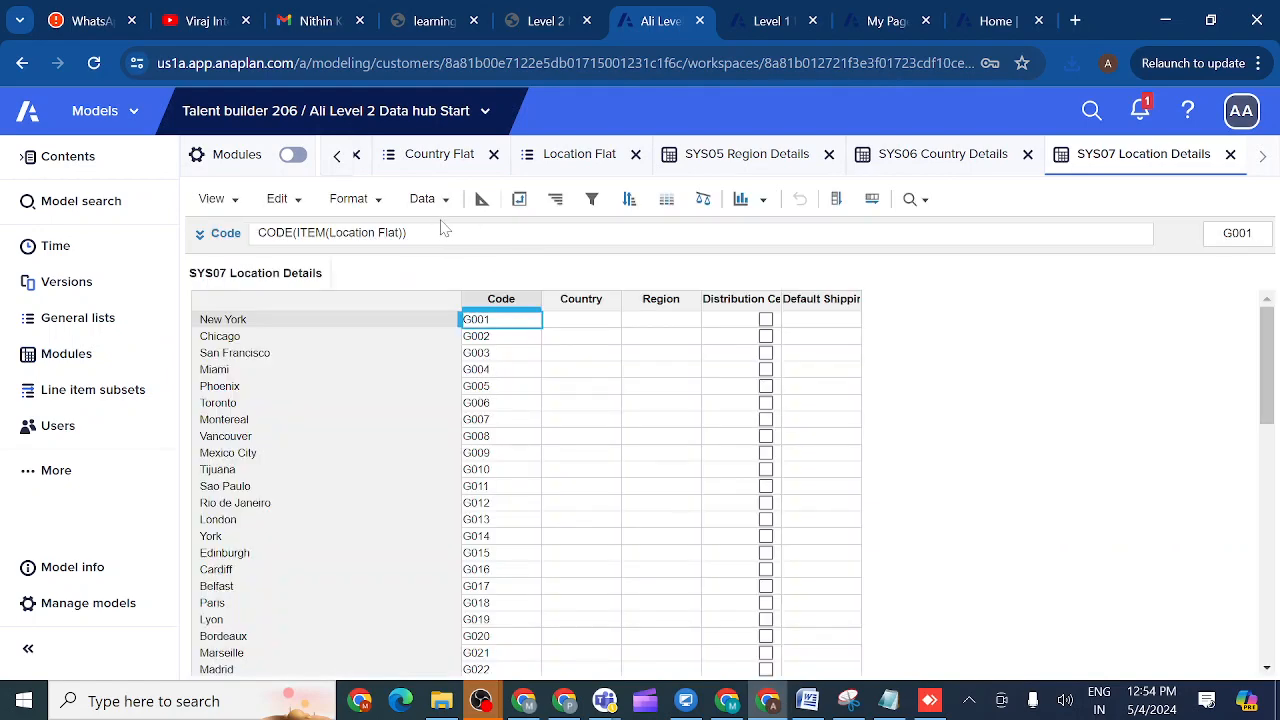
pyautogui.click(446, 201)
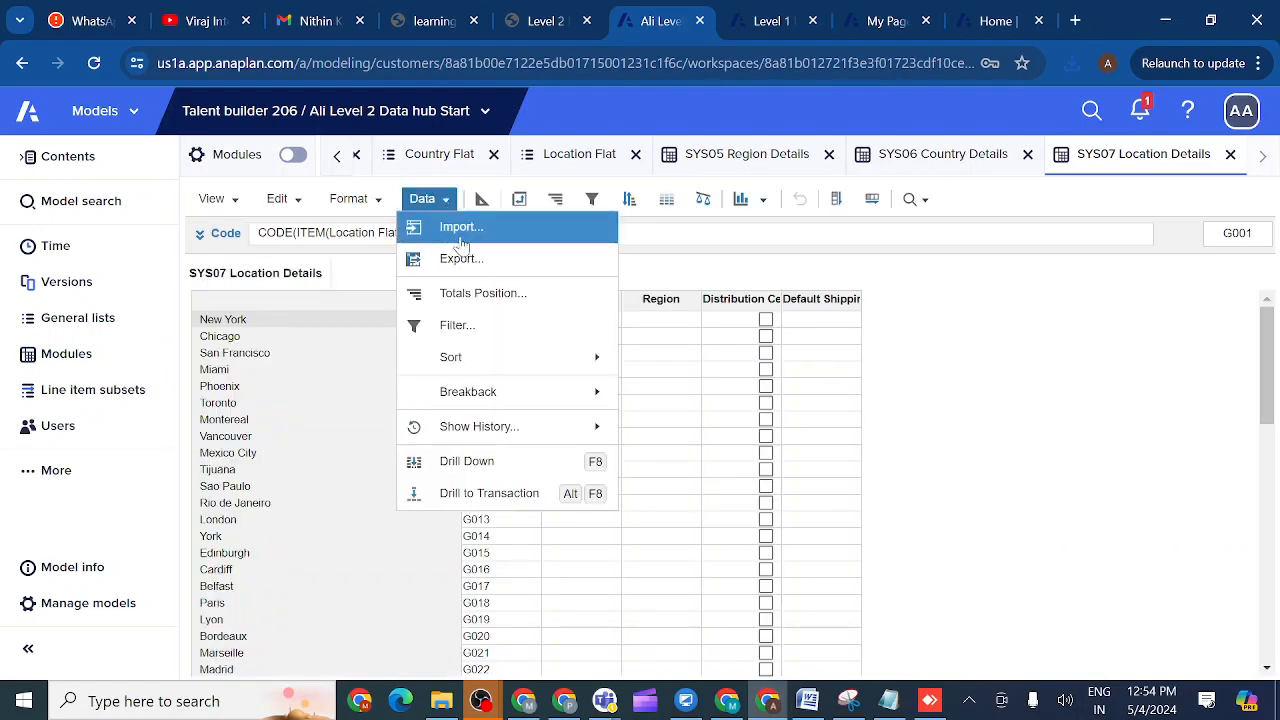
pyautogui.click(466, 229)
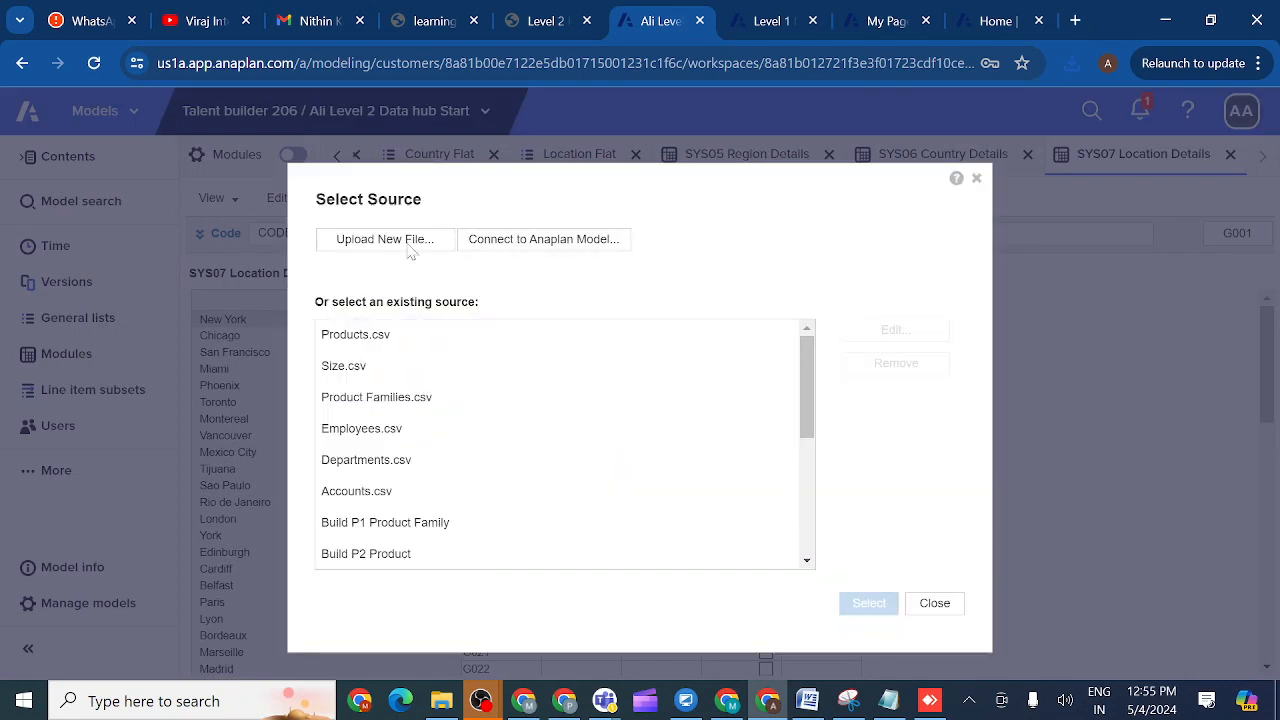
pyautogui.click(385, 242)
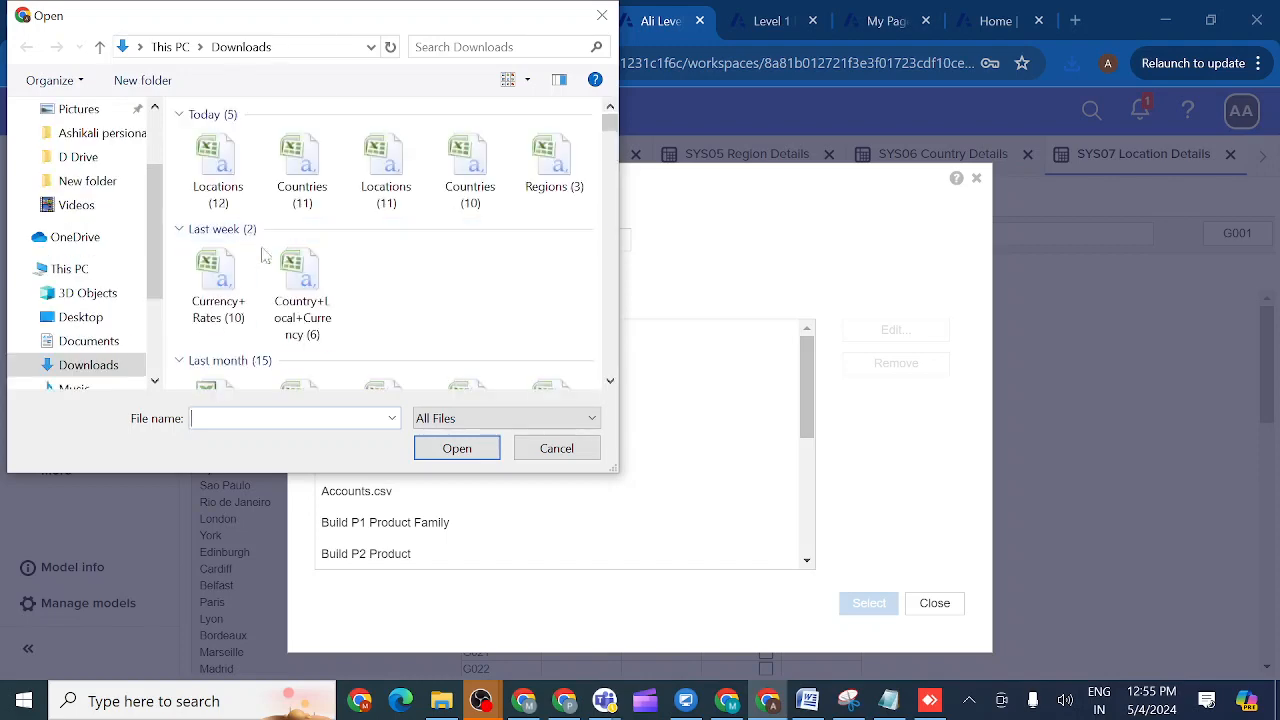
pyautogui.doubleClick(218, 160)
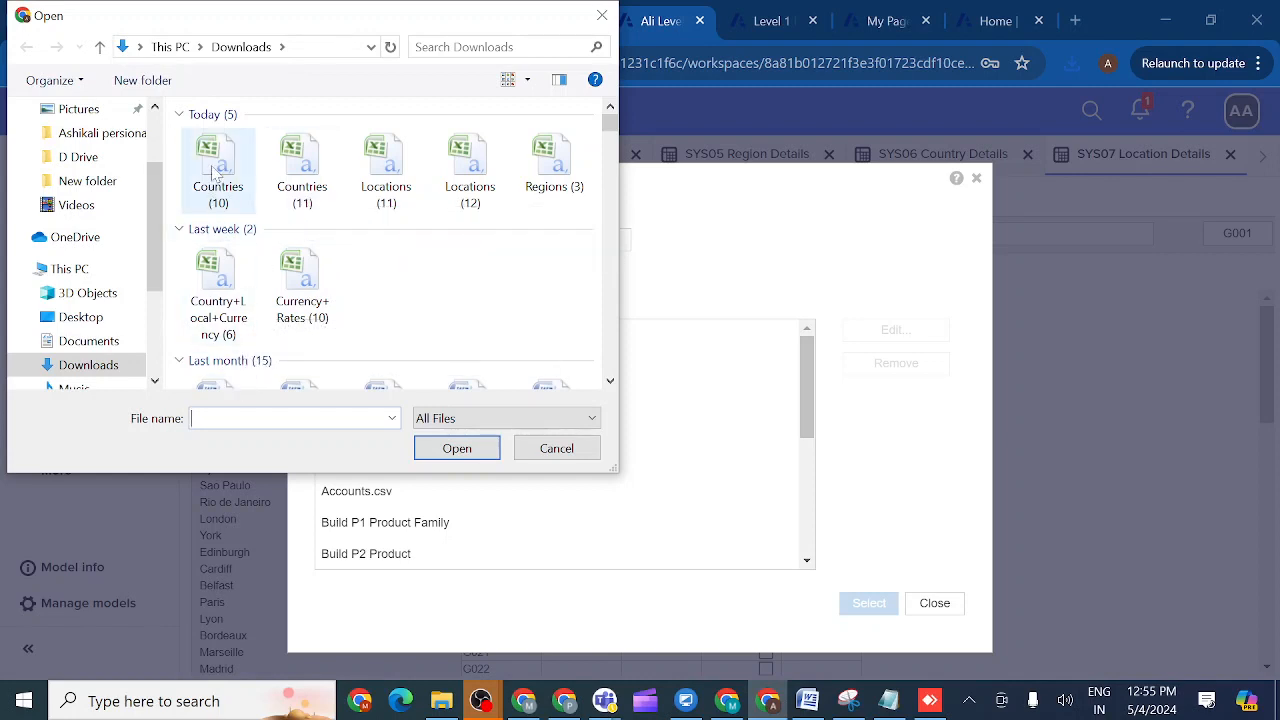
pyautogui.click(558, 450)
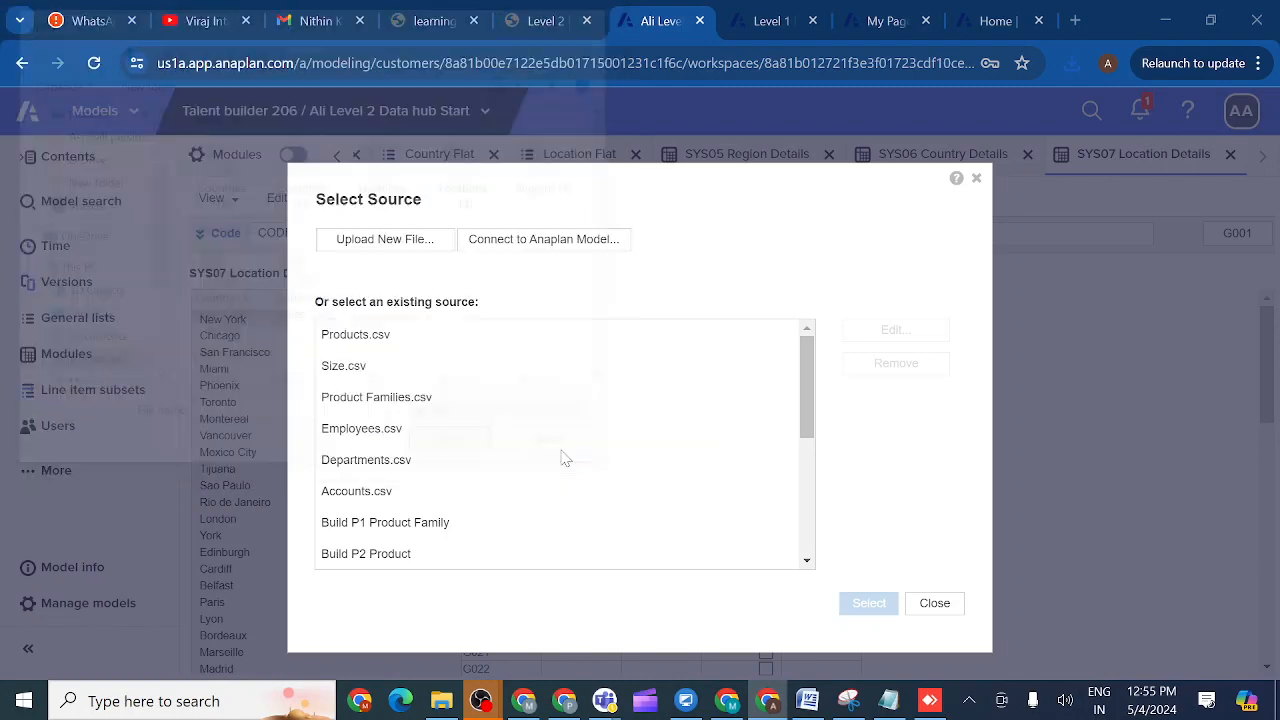
pyautogui.click(935, 604)
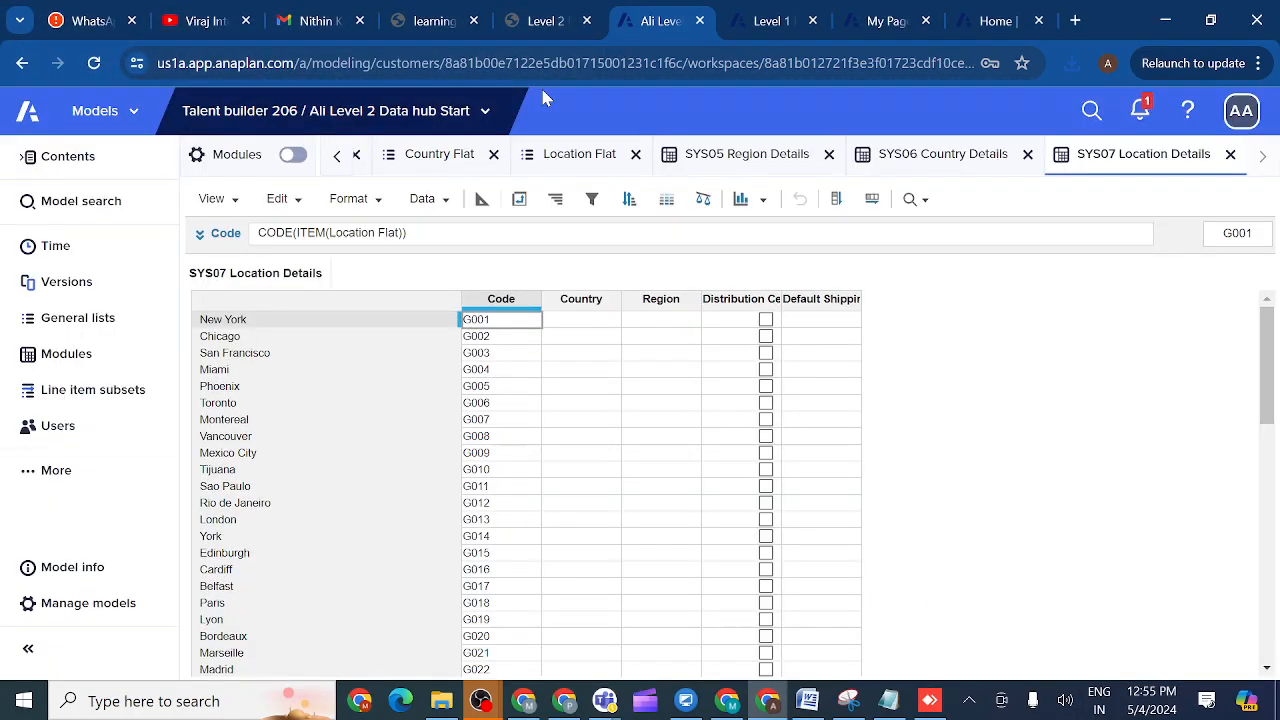
# - Download Locations.csv again from the course page
pyautogui.click(546, 21)
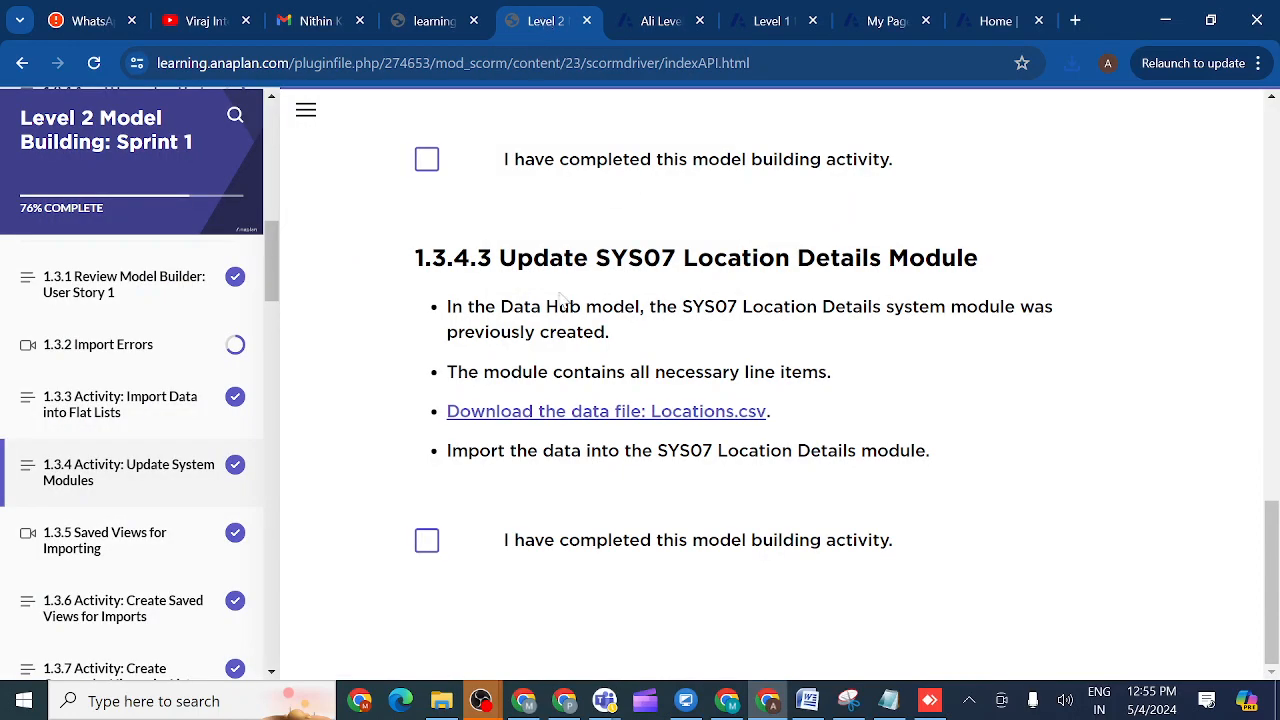
pyautogui.click(575, 422)
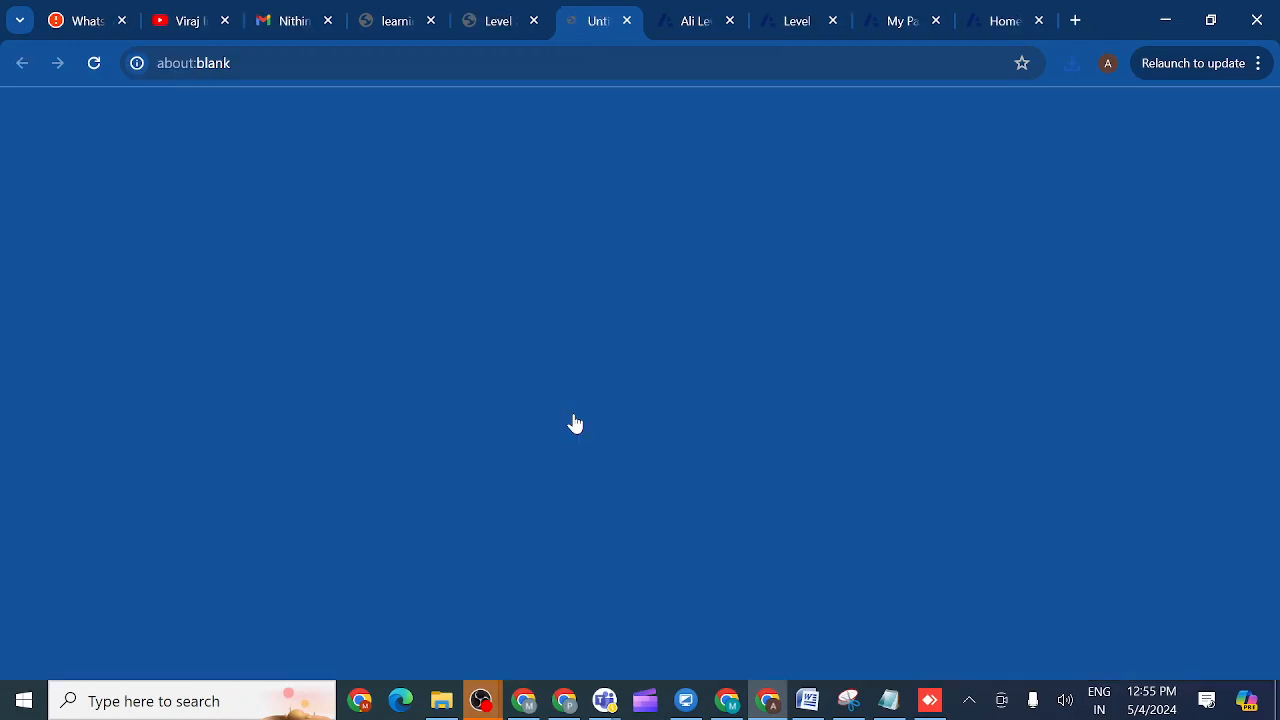
pyautogui.click(655, 20)
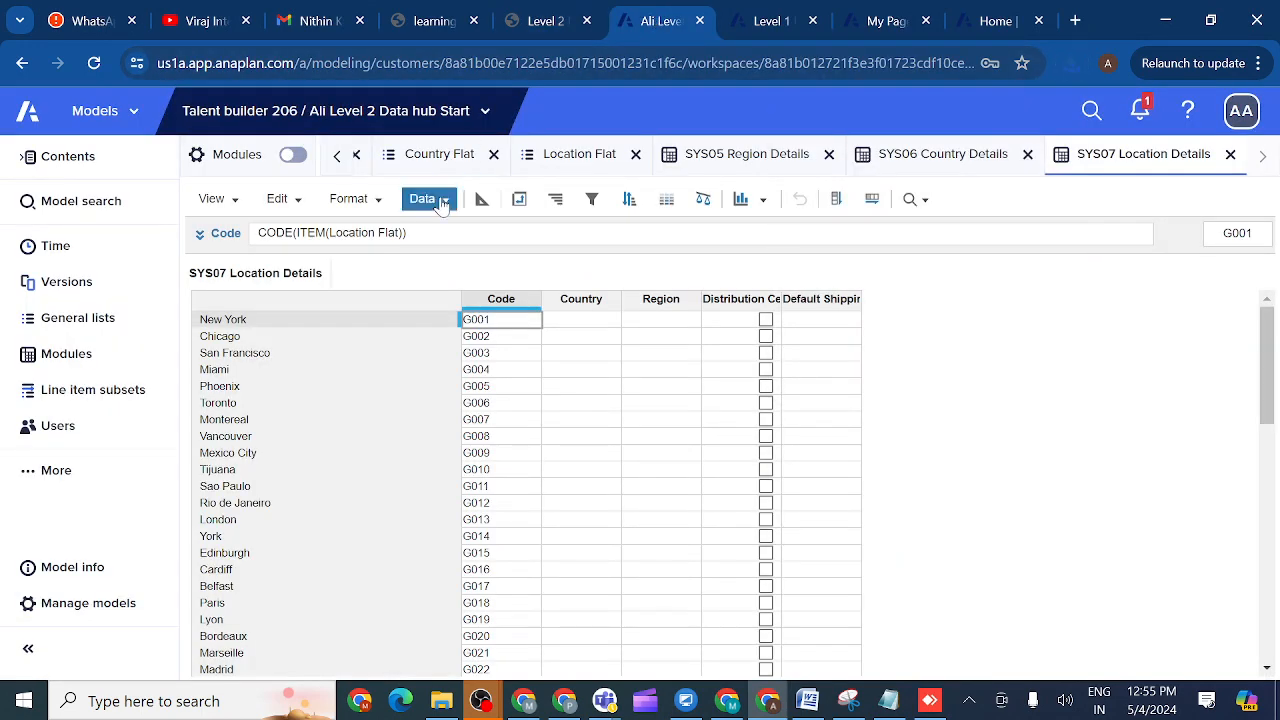
# - Upload Locations (13).csv as the admins-only default import file for SYS07
pyautogui.click(443, 201)
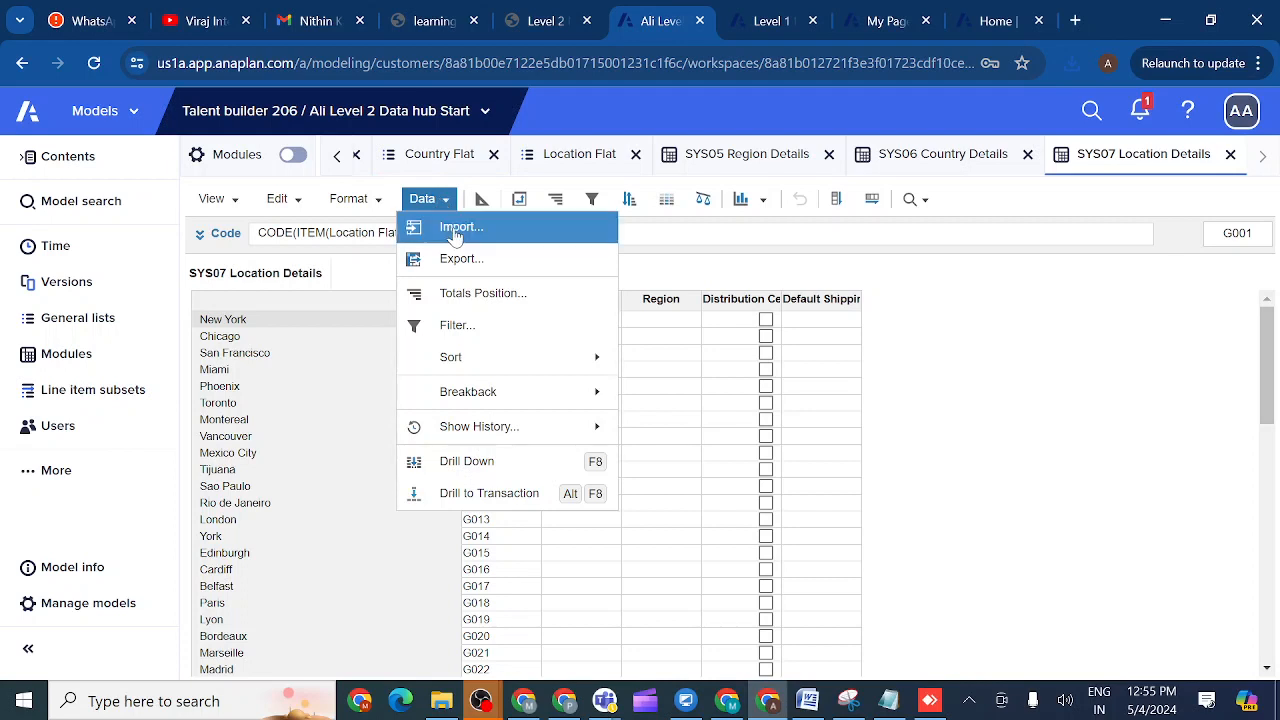
pyautogui.click(455, 230)
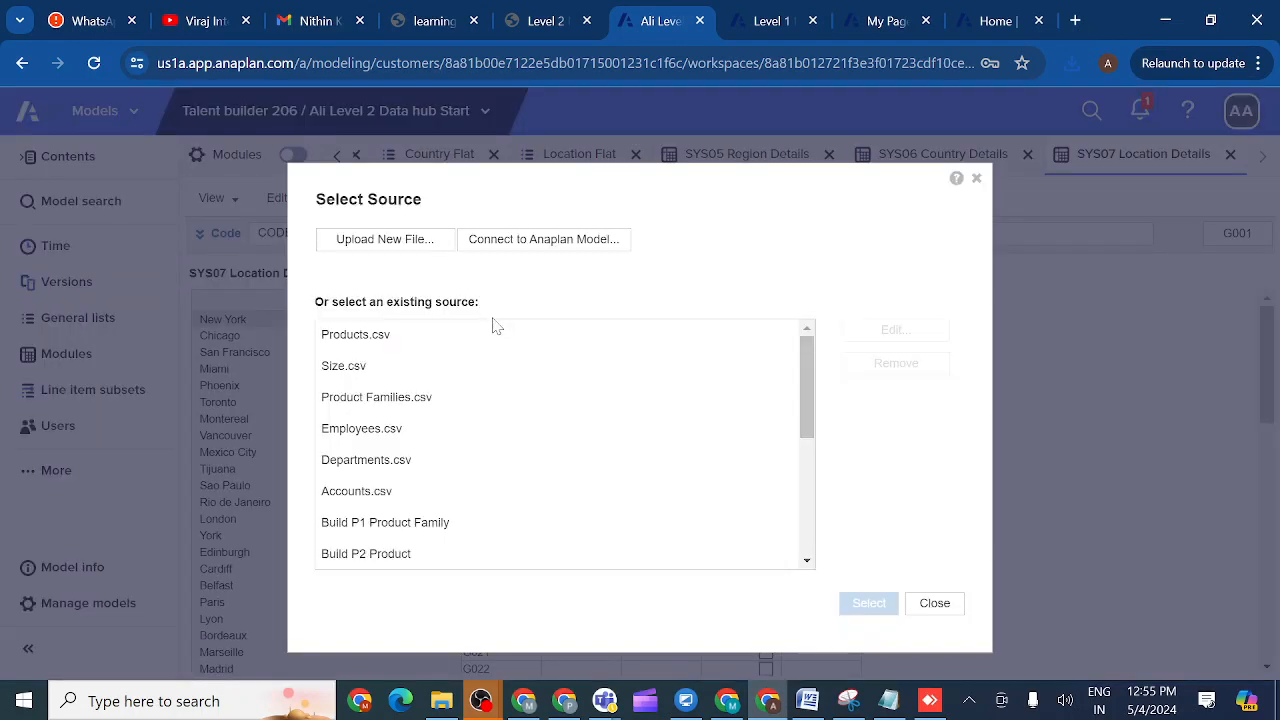
pyautogui.click(380, 244)
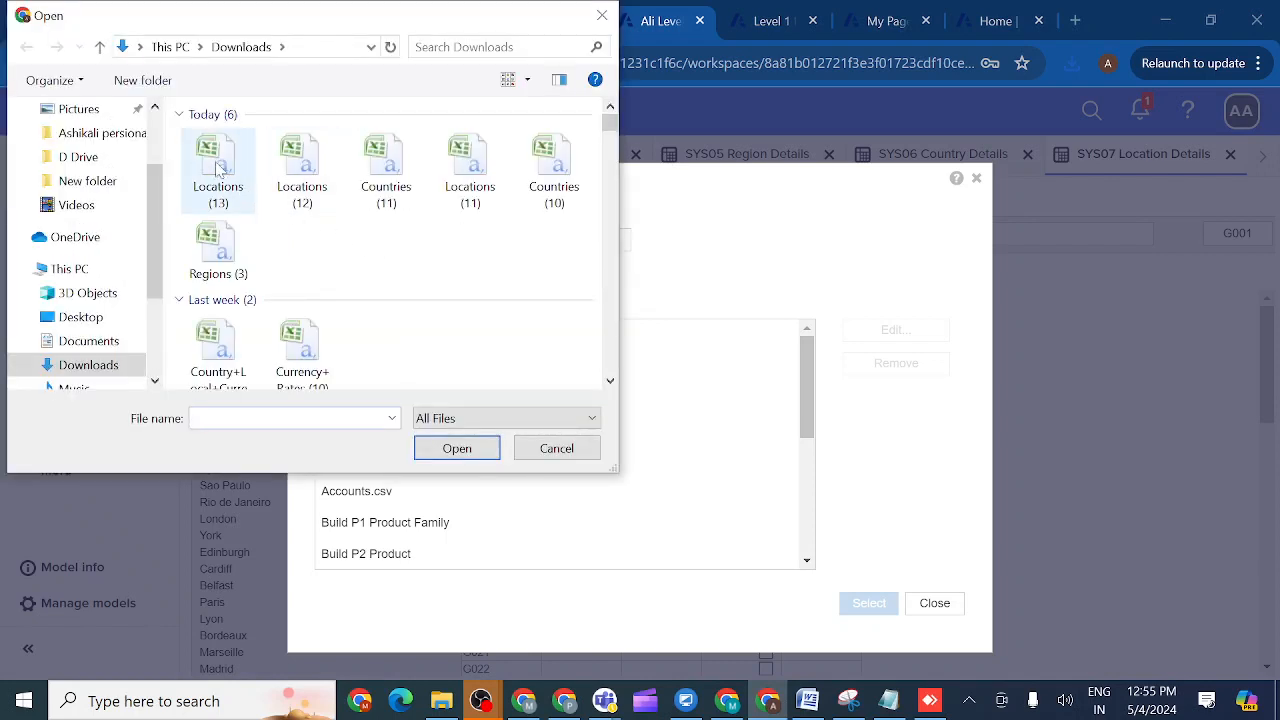
pyautogui.doubleClick(214, 166)
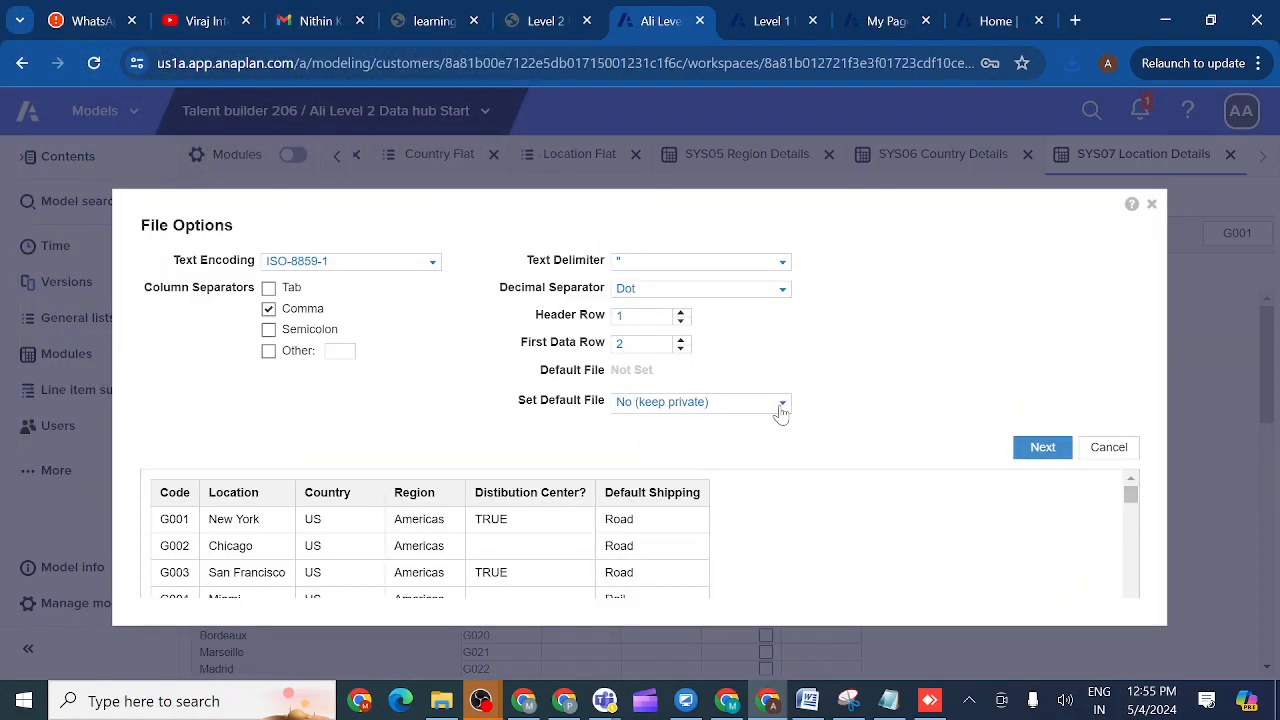
pyautogui.click(780, 405)
pyautogui.click(697, 463)
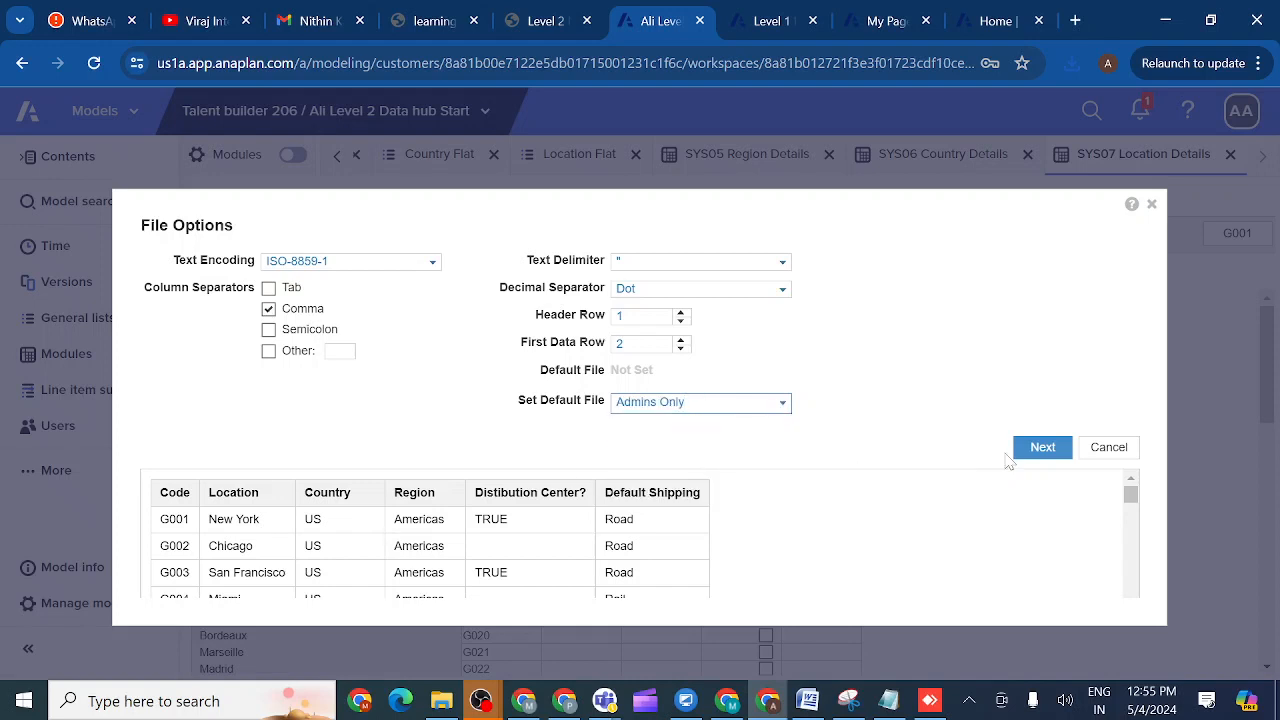
pyautogui.click(1042, 448)
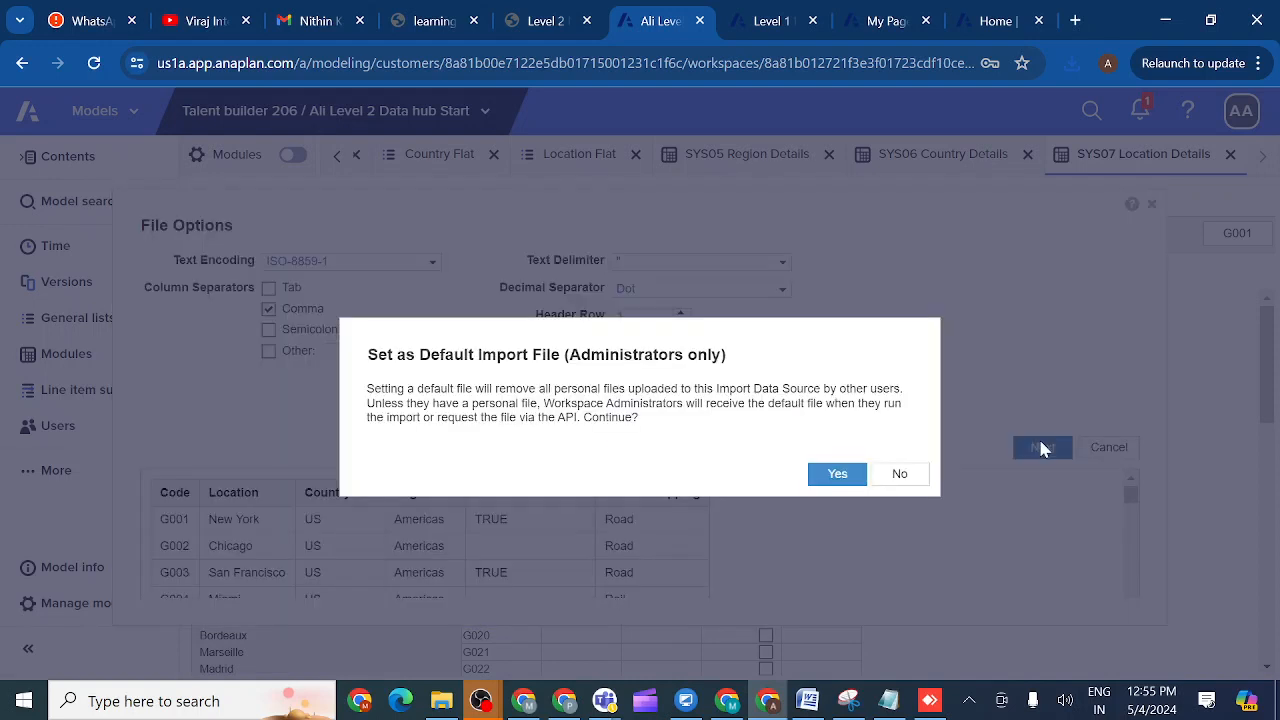
pyautogui.click(831, 476)
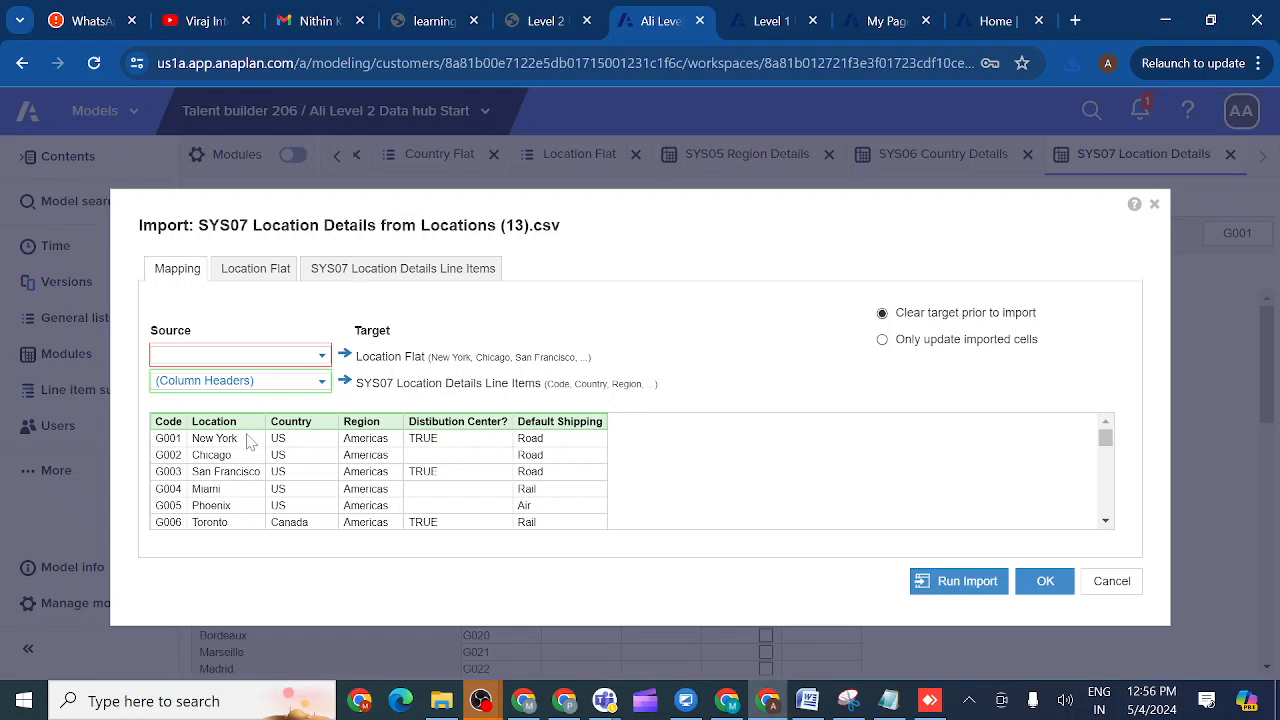
# - Map Location Flat to Column 2: Location and review item and line item matching
pyautogui.click(322, 357)
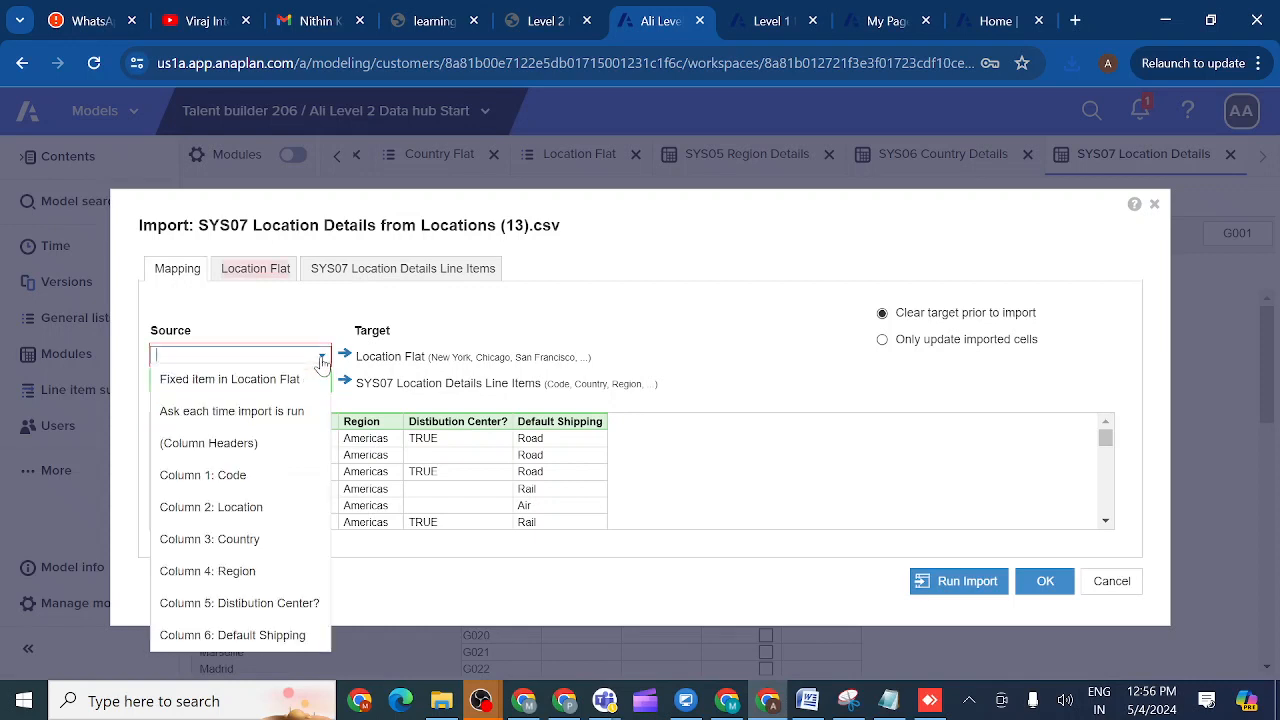
pyautogui.click(236, 512)
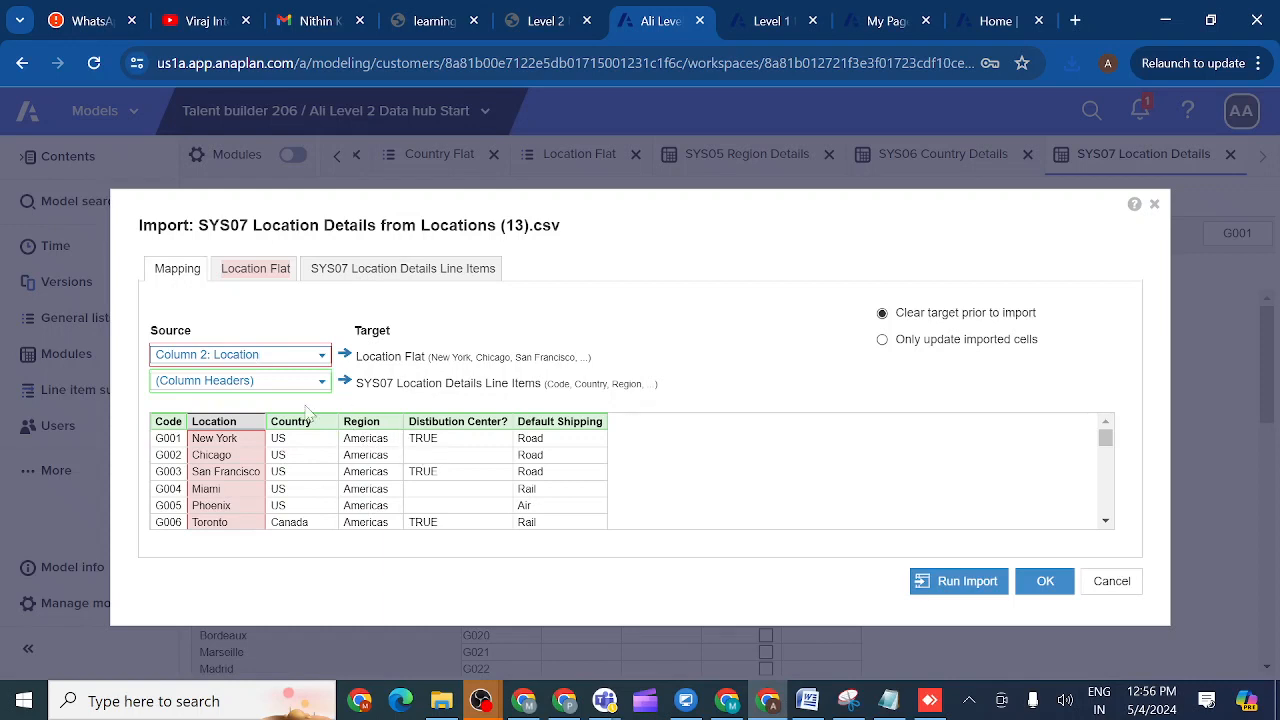
pyautogui.click(258, 272)
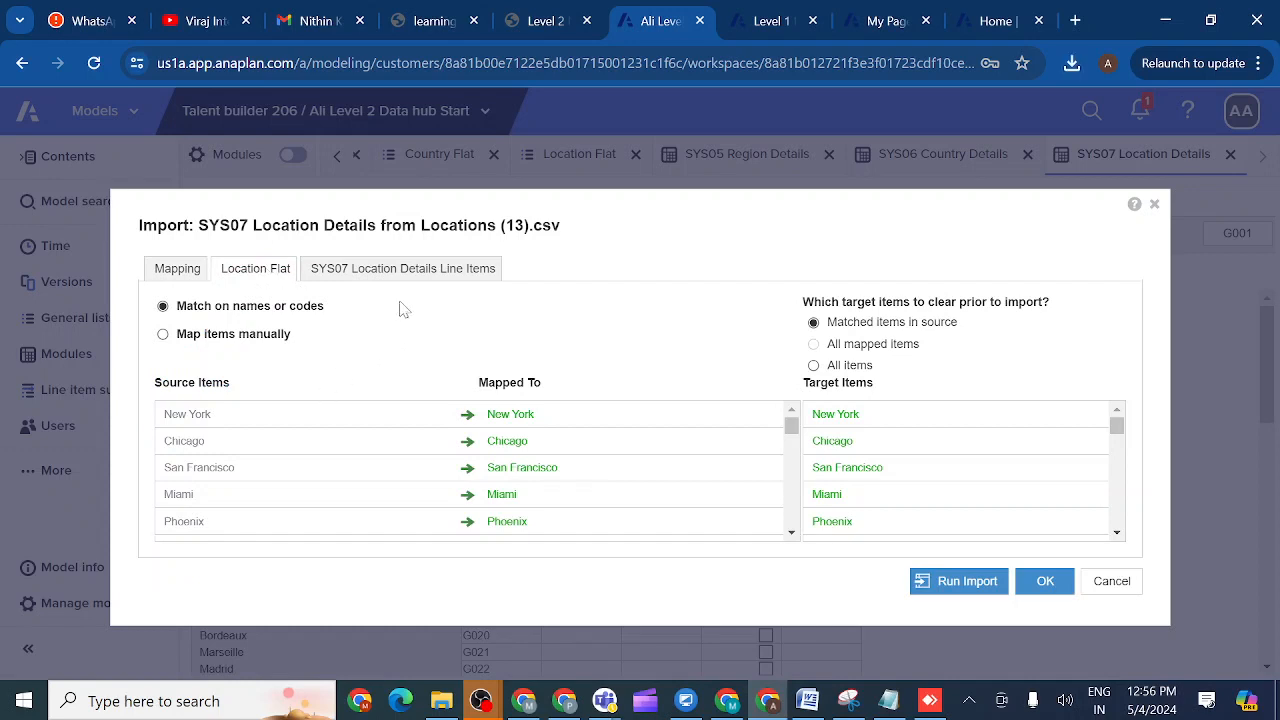
pyautogui.click(386, 272)
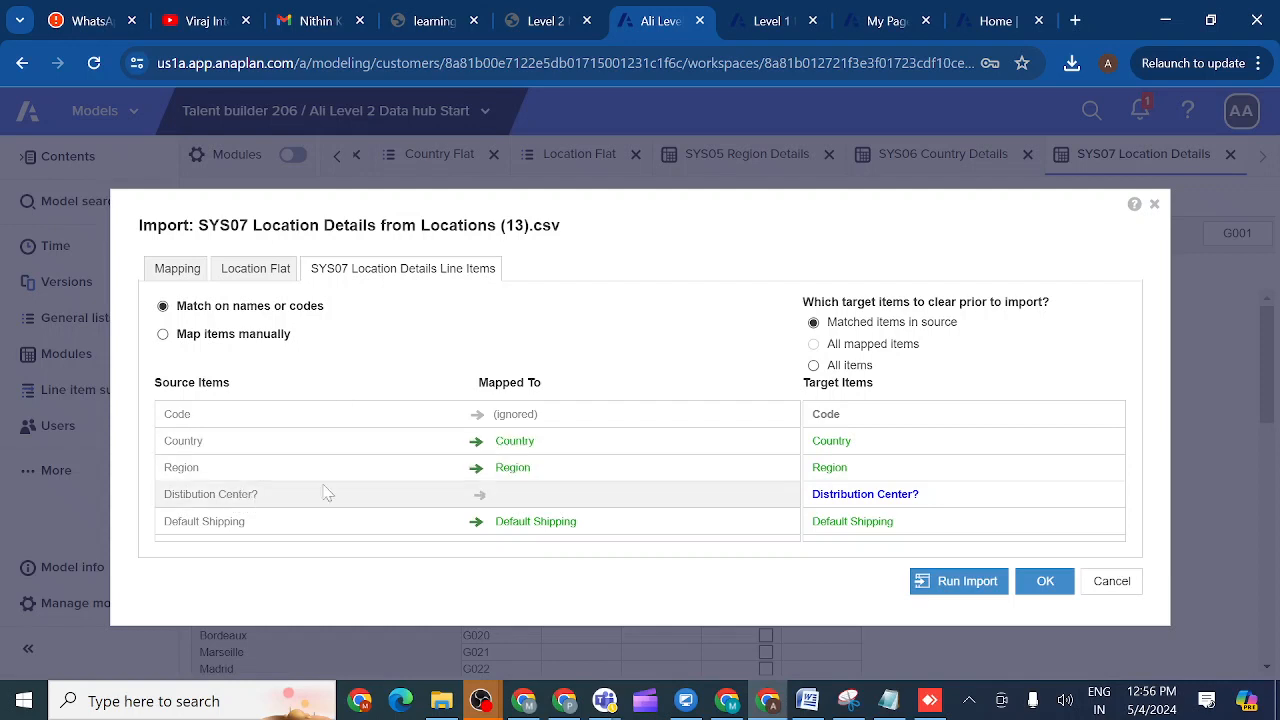
# - Manually map Distribution Center? to its target, keep Code ignored, and run the import
pyautogui.click(853, 506)
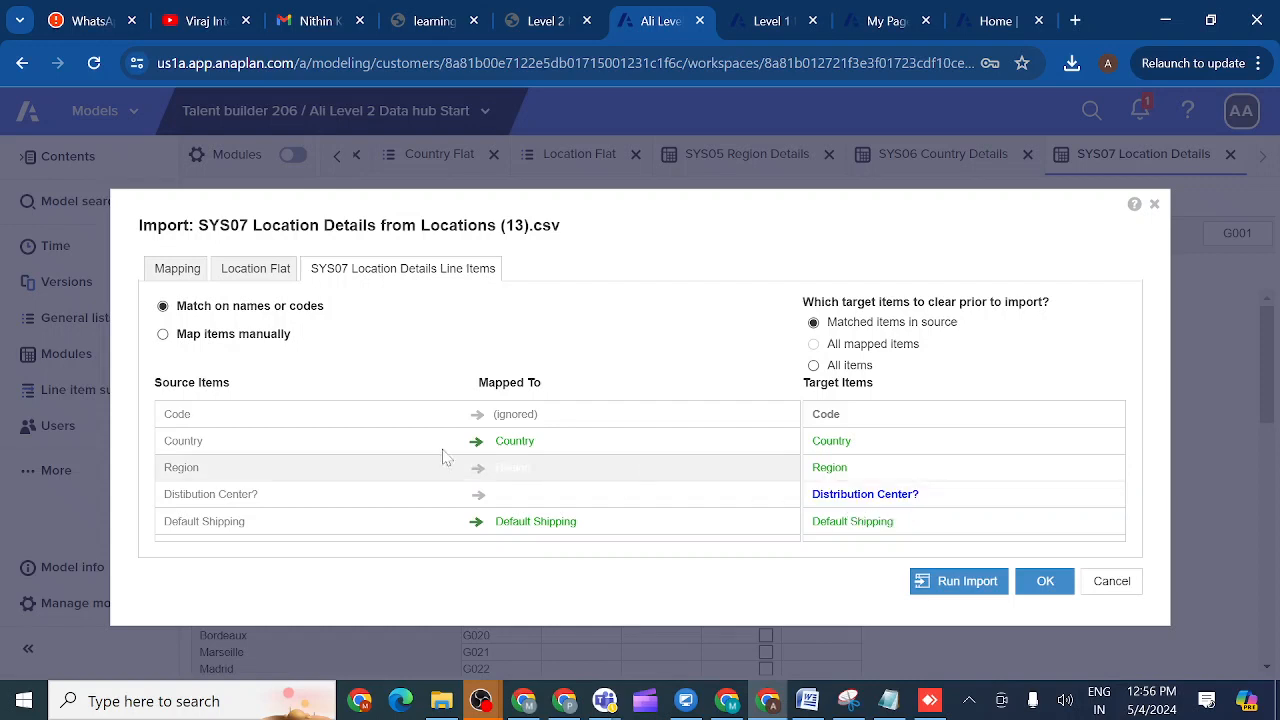
pyautogui.click(163, 335)
pyautogui.click(275, 458)
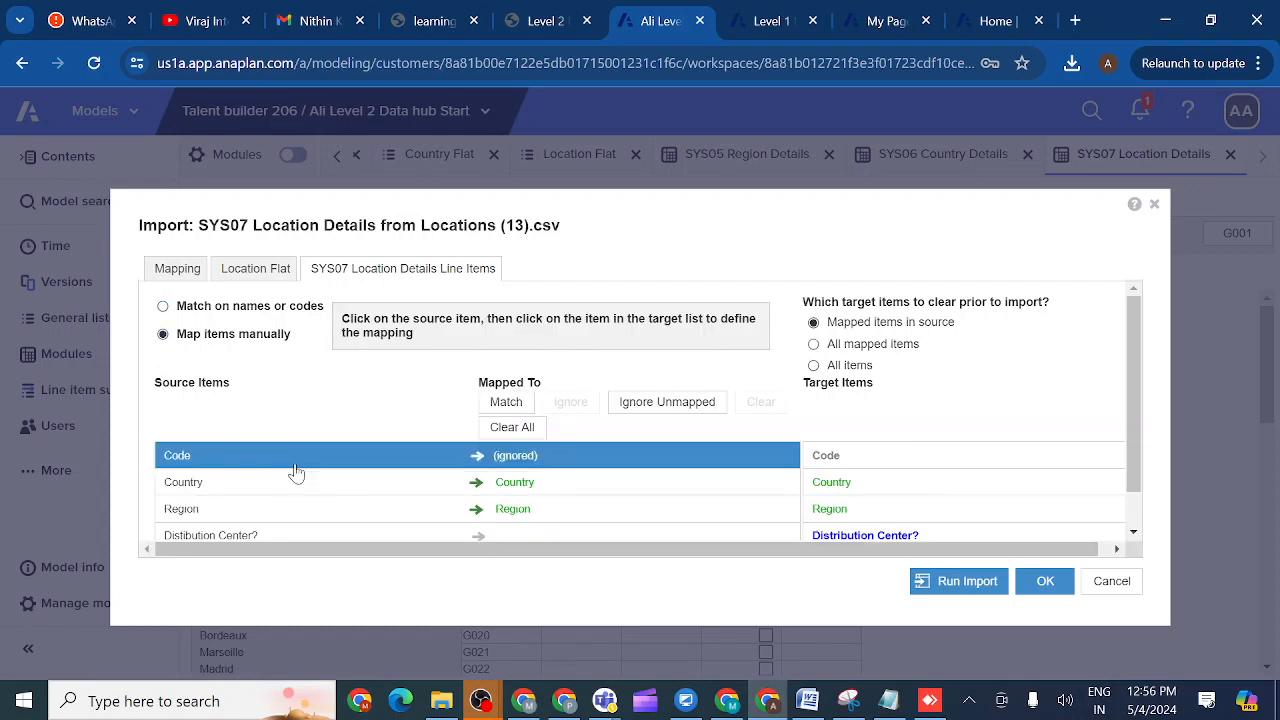
pyautogui.click(1135, 536)
pyautogui.click(326, 505)
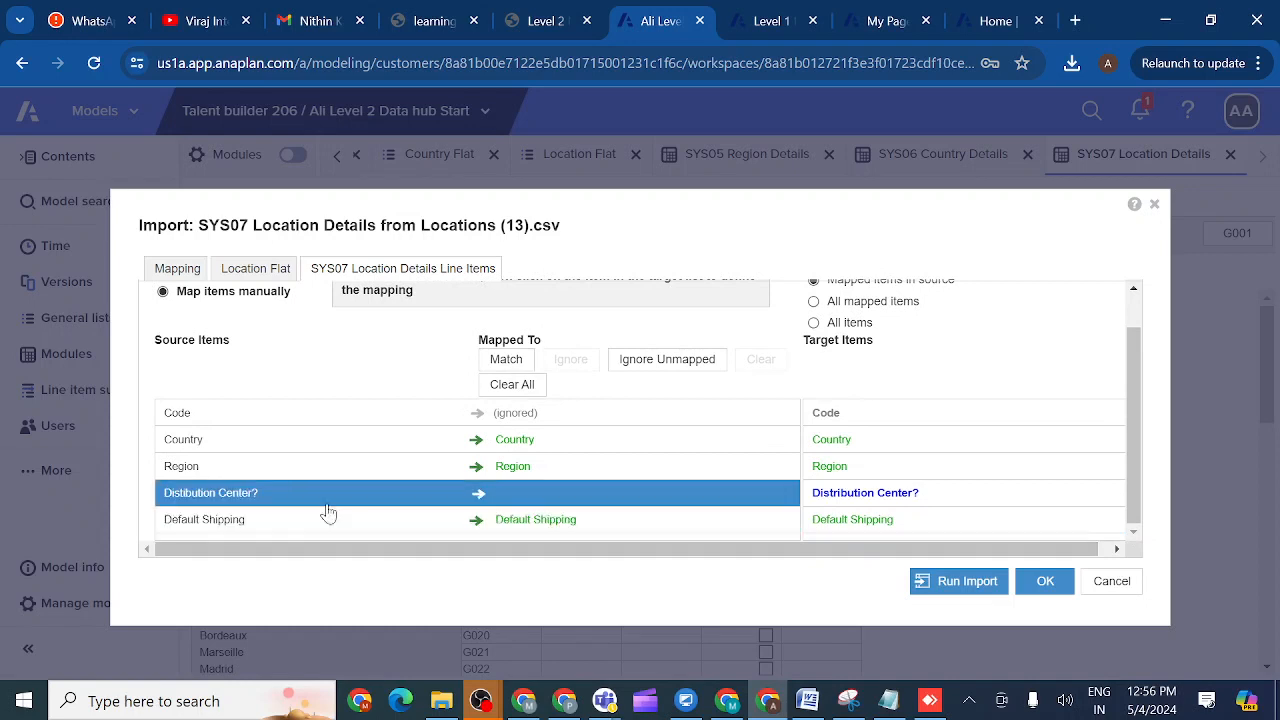
pyautogui.click(226, 499)
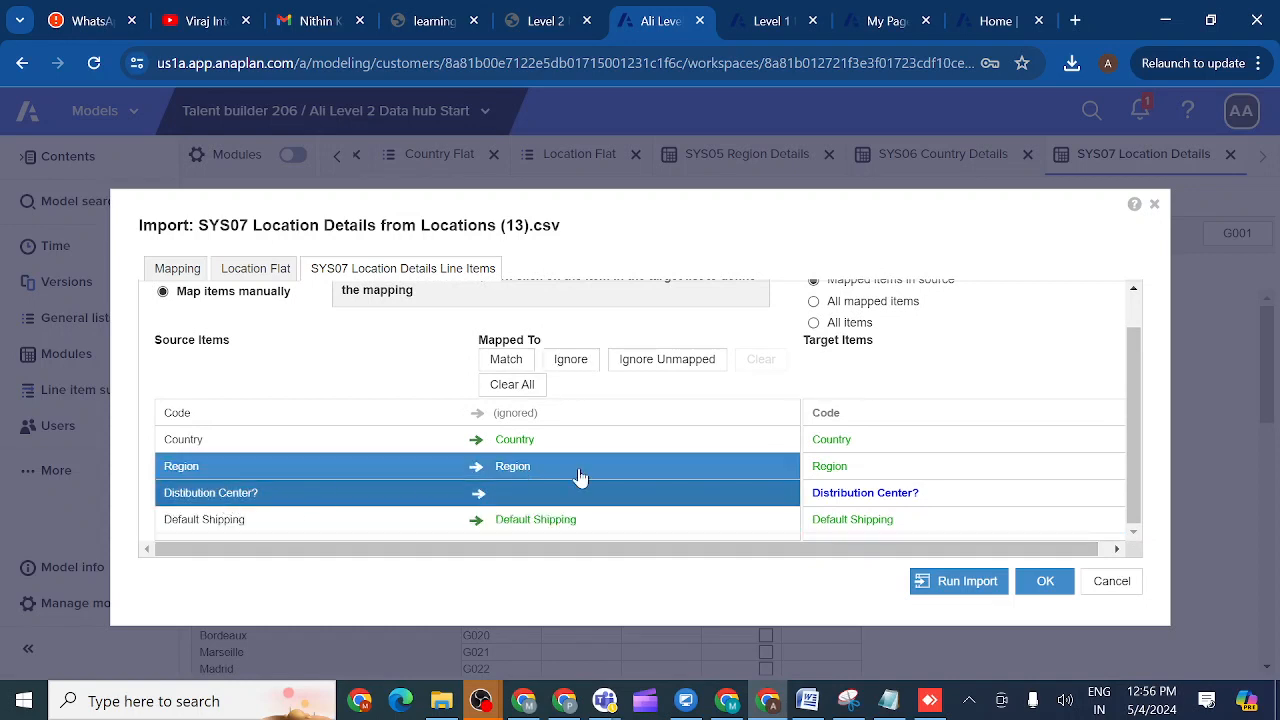
pyautogui.click(848, 497)
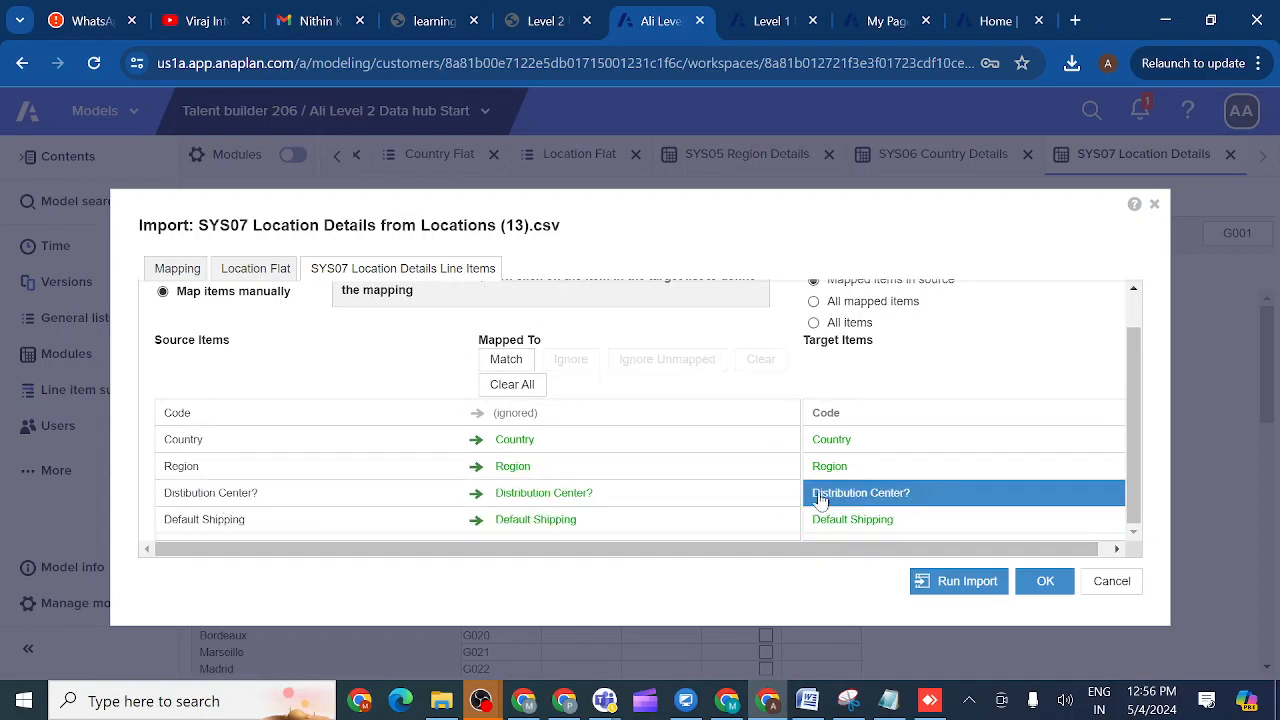
pyautogui.click(560, 503)
pyautogui.click(641, 415)
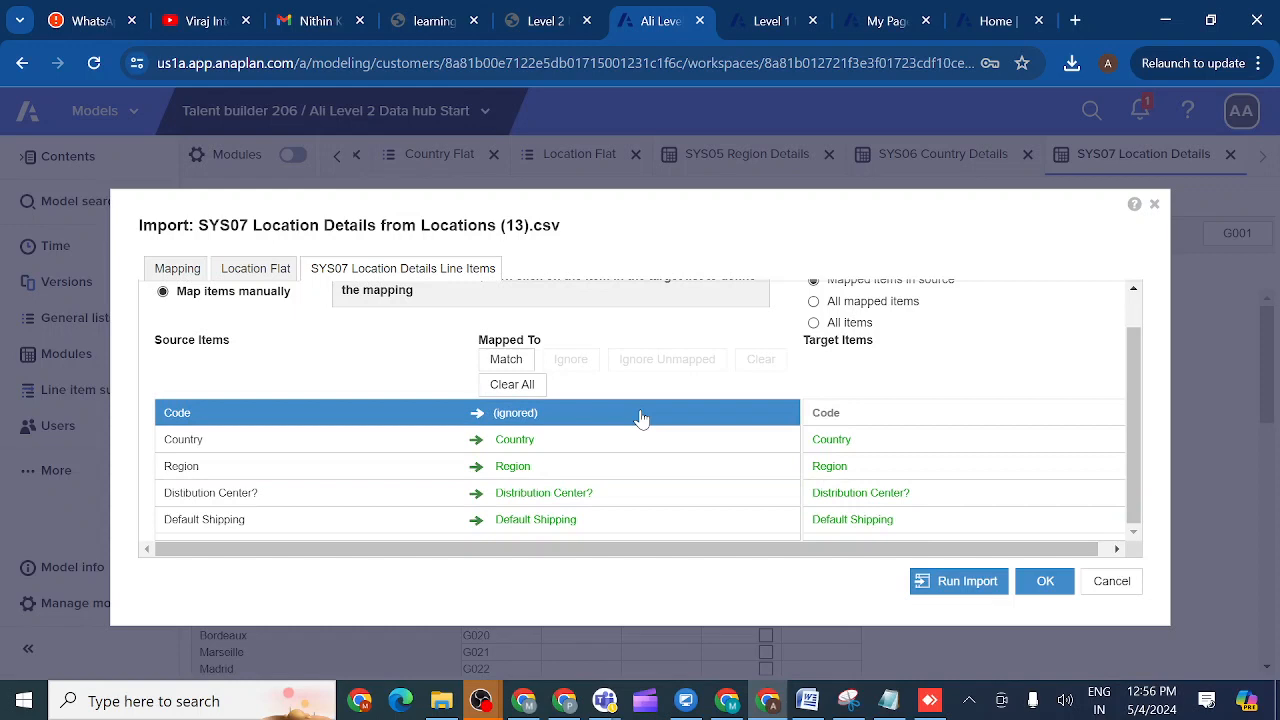
pyautogui.click(963, 585)
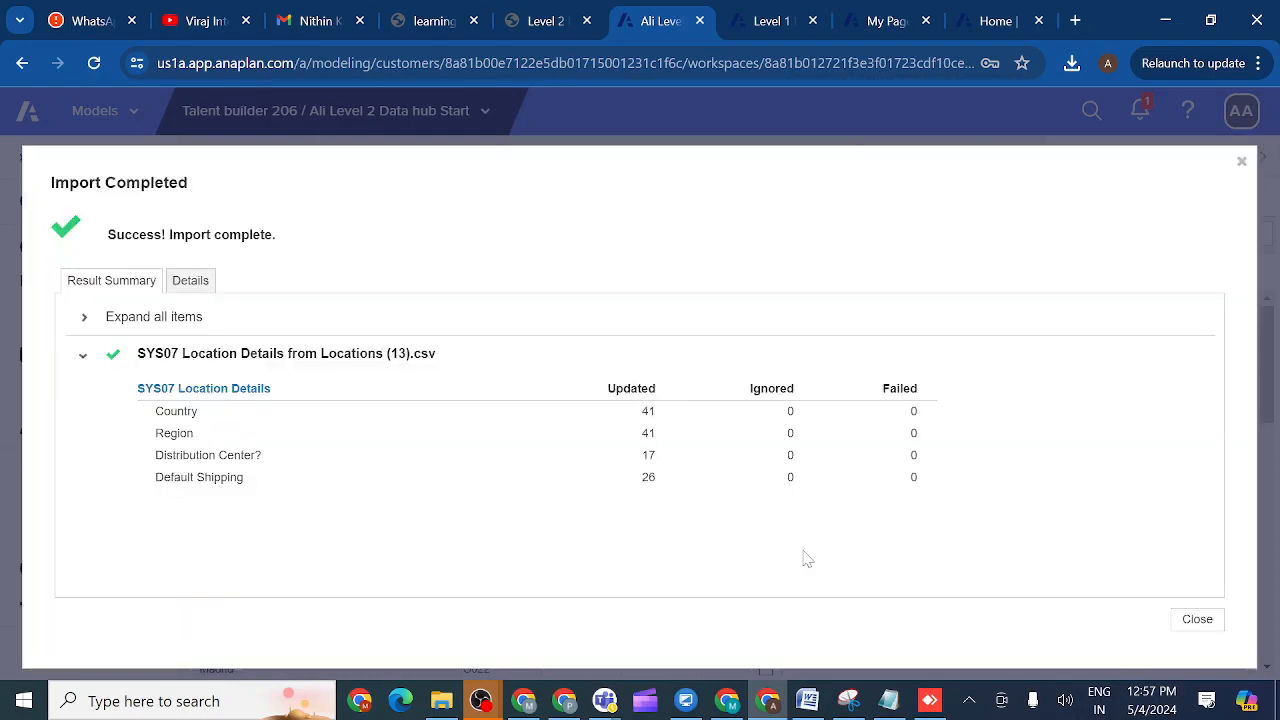
# - Close the Import Completed summary and go back to the course lesson page
pyautogui.click(1196, 620)
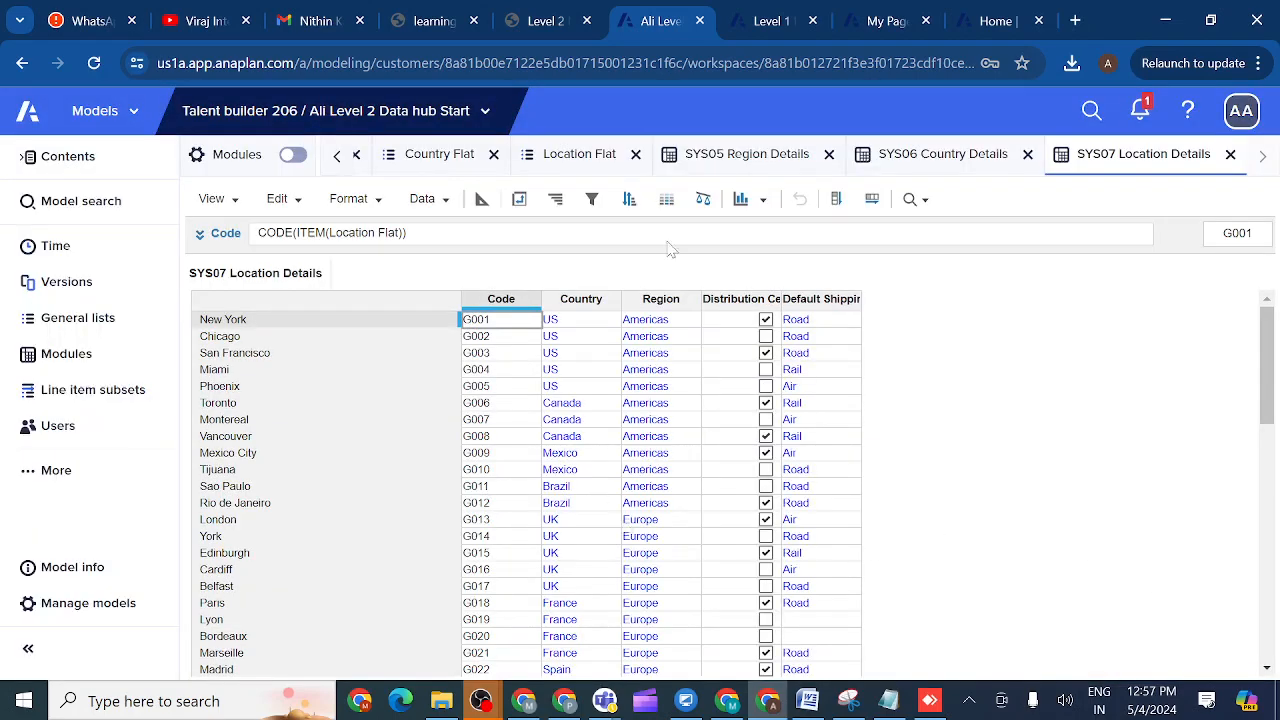
pyautogui.click(548, 24)
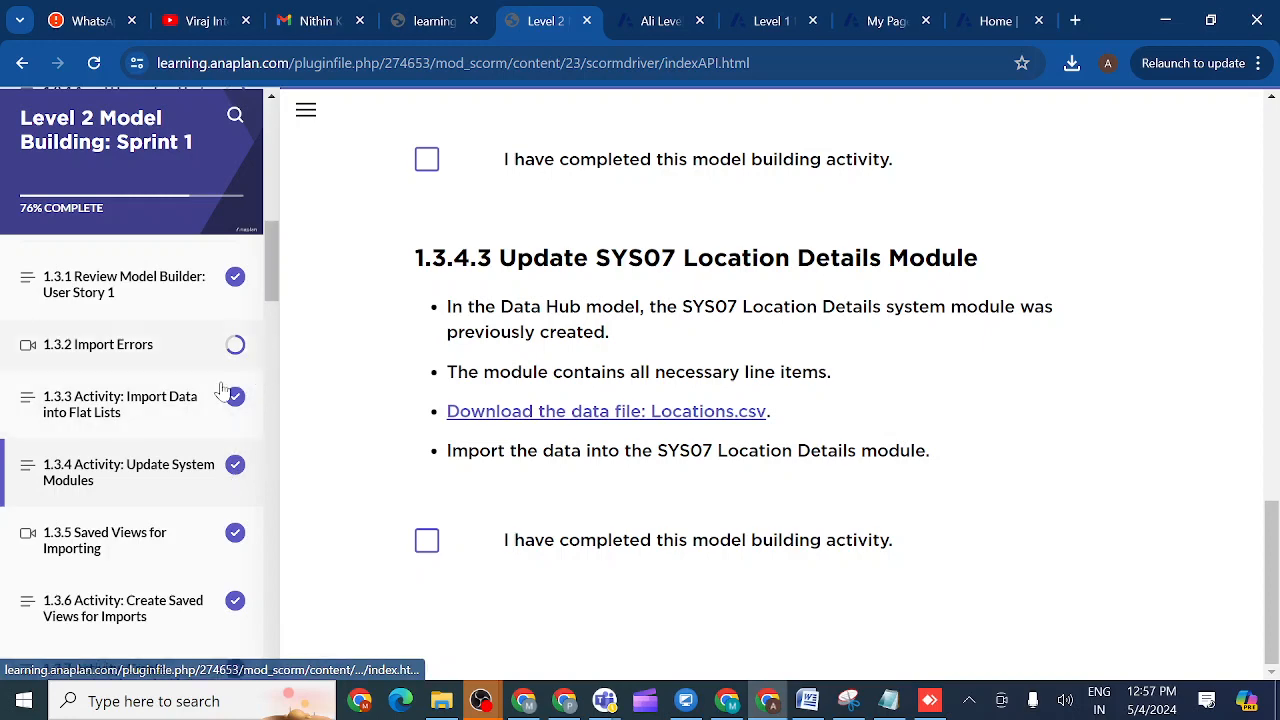
# - Read lesson 1.3.6 Create Saved Views for Imports, then return to the Ali Level 2 Data hub model
pyautogui.click(155, 610)
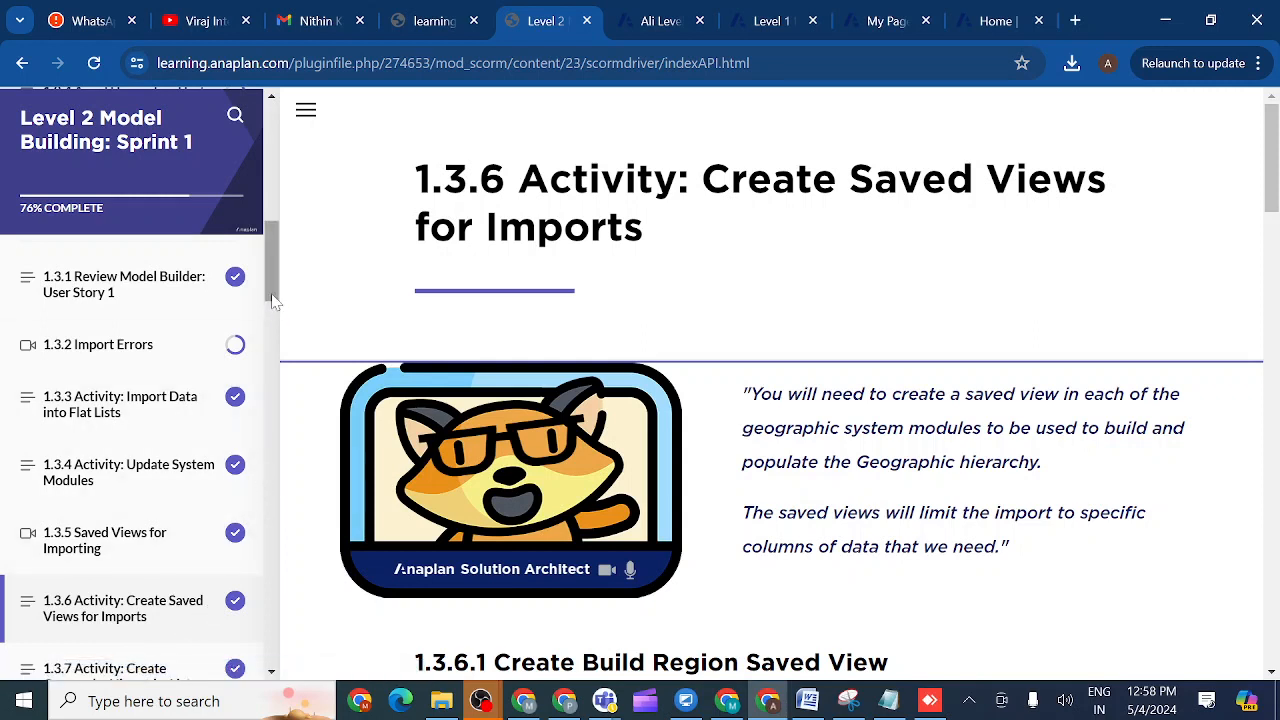
pyautogui.moveTo(272, 298); pyautogui.dragTo(276, 338)
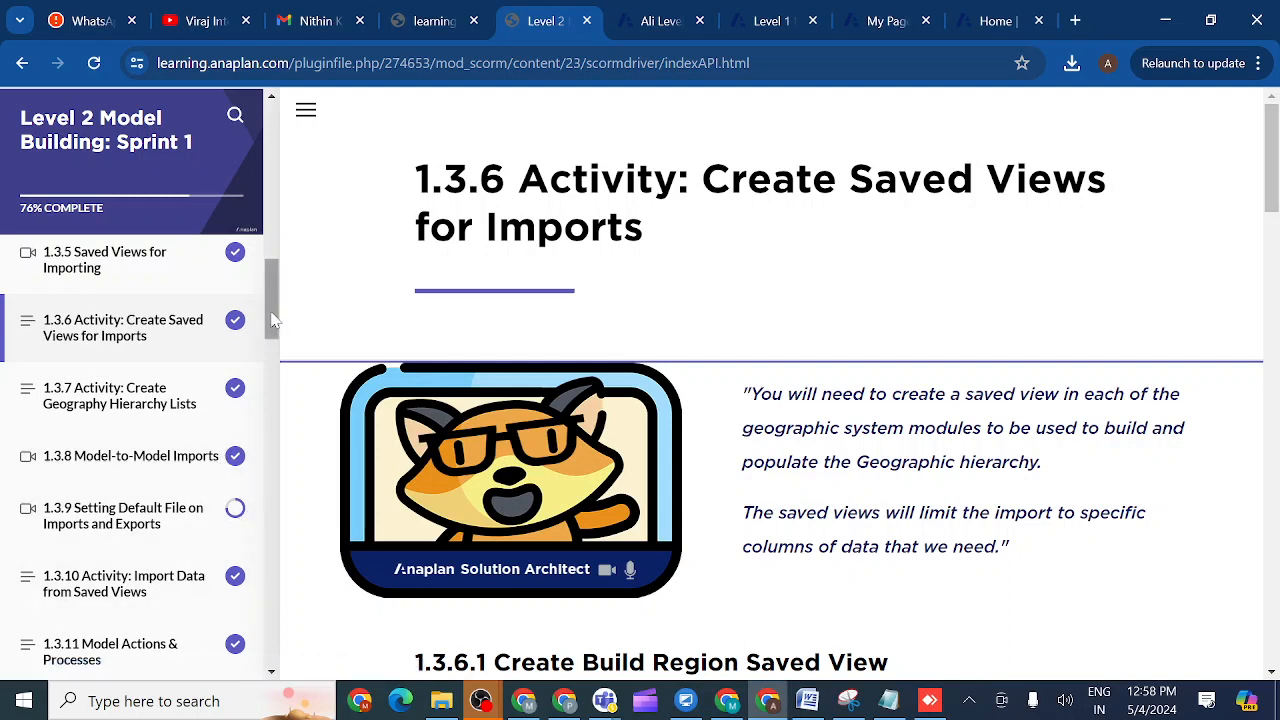
pyautogui.scroll(-2, 270, 320)
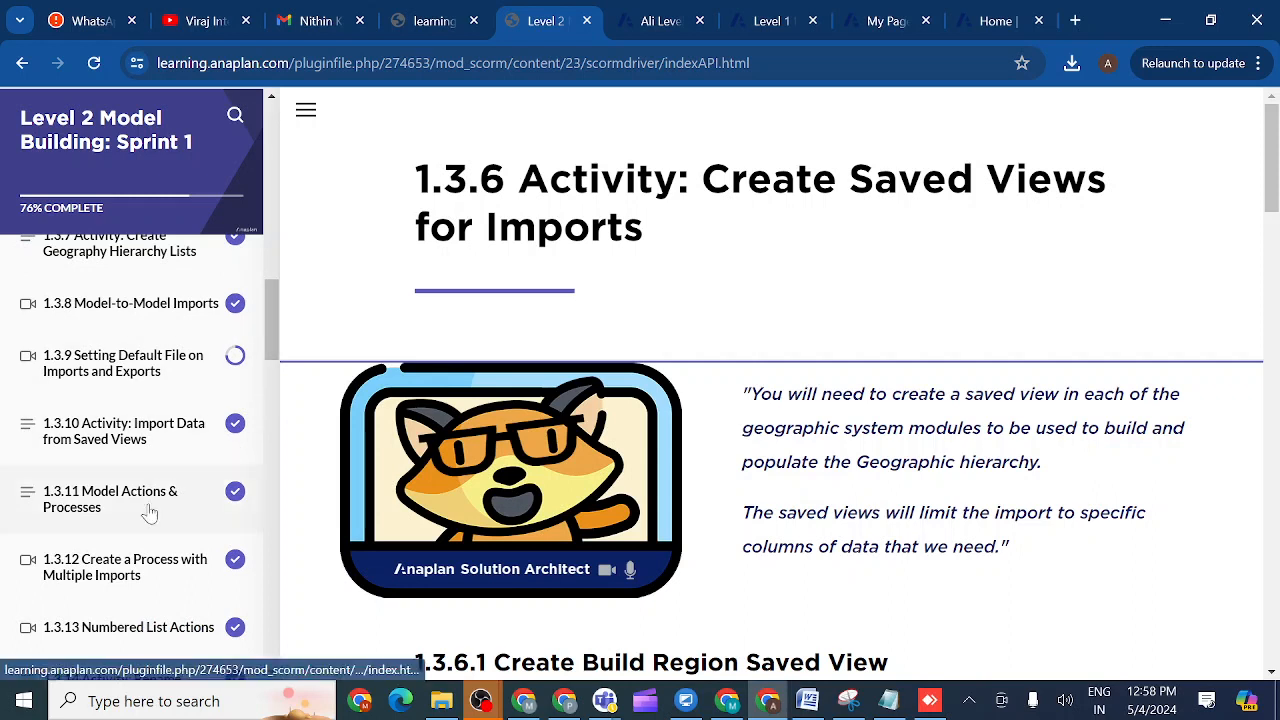
pyautogui.scroll(-3, 270, 375)
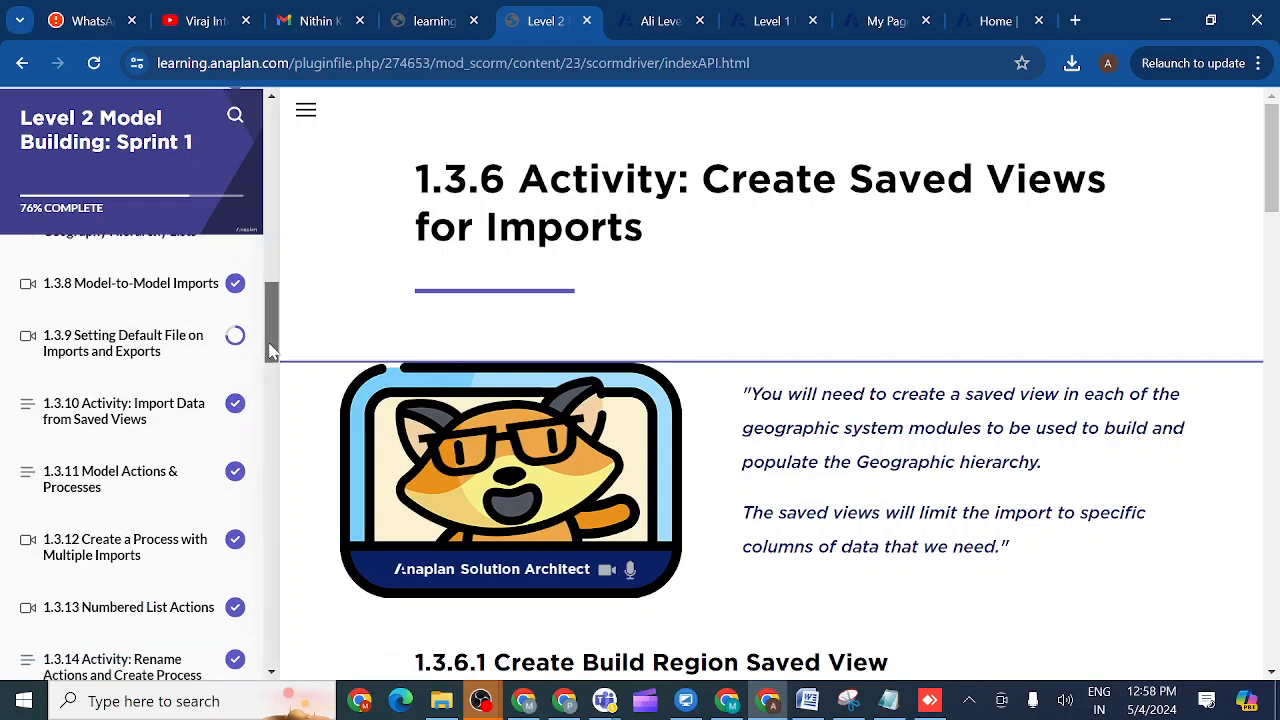
pyautogui.scroll(-1, 270, 375)
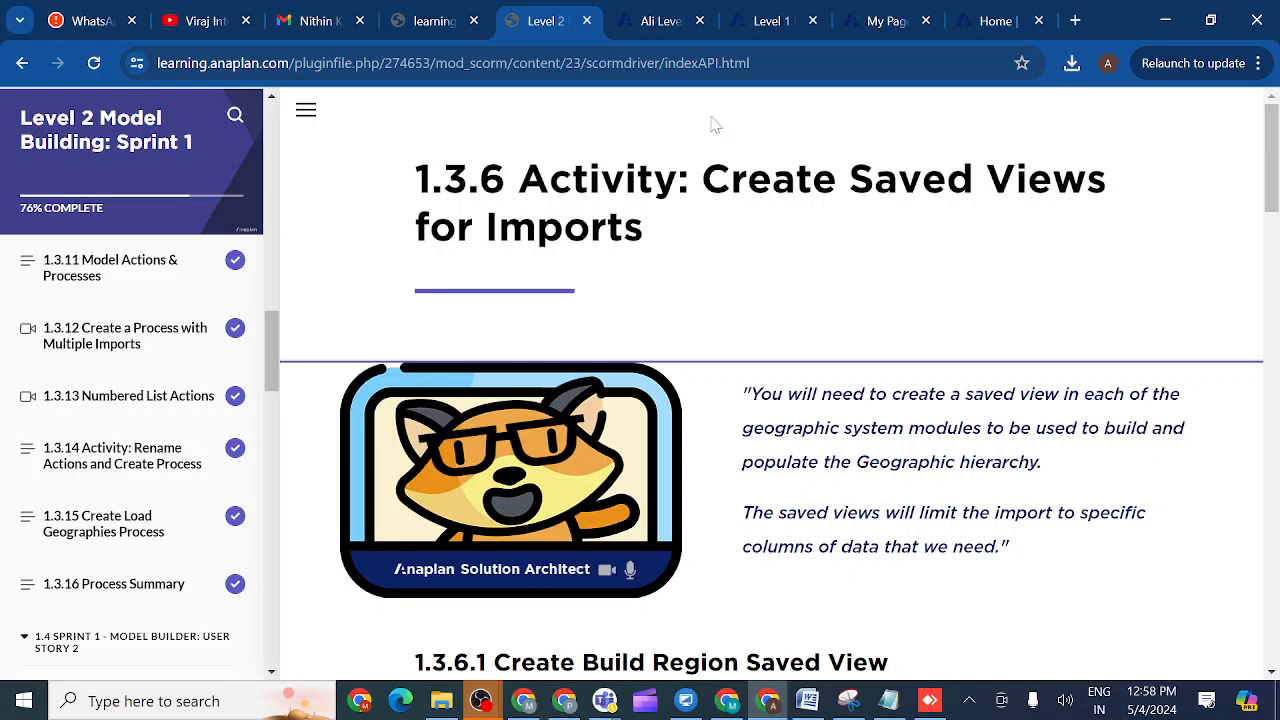
pyautogui.click(658, 22)
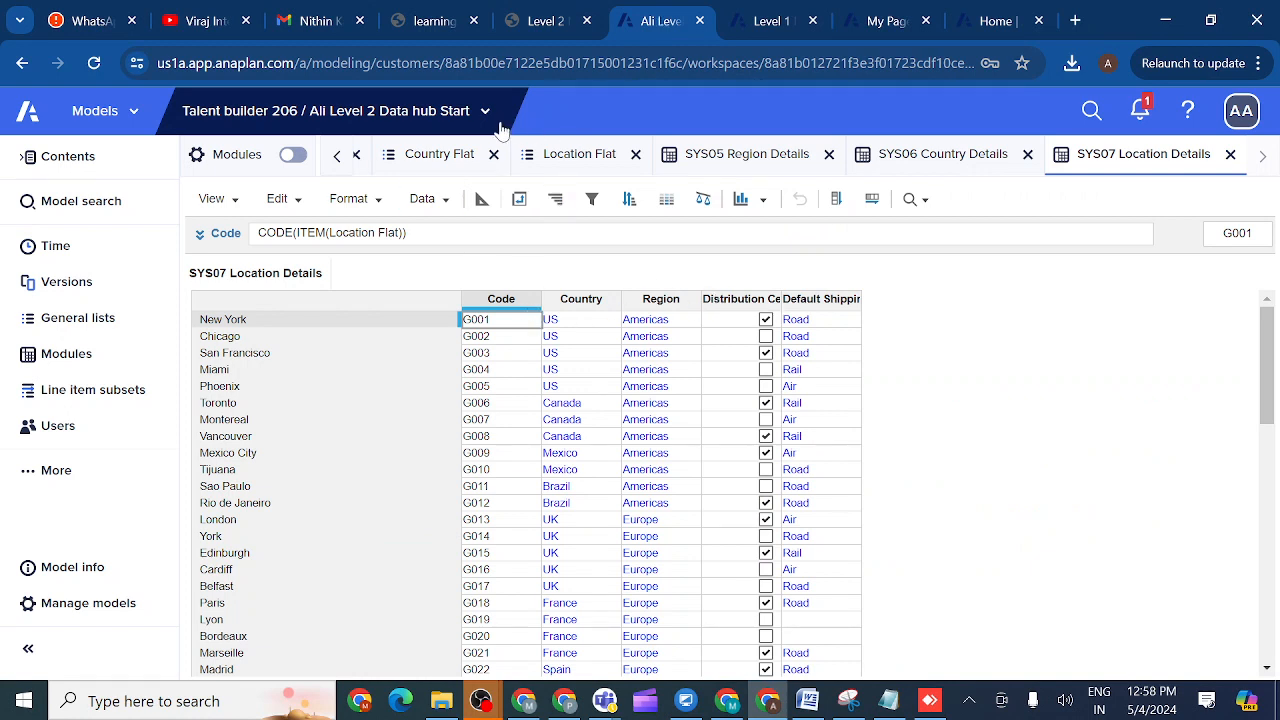
# - Open the Level 2 Data Hub model and view its list of modules
pyautogui.click(760, 25)
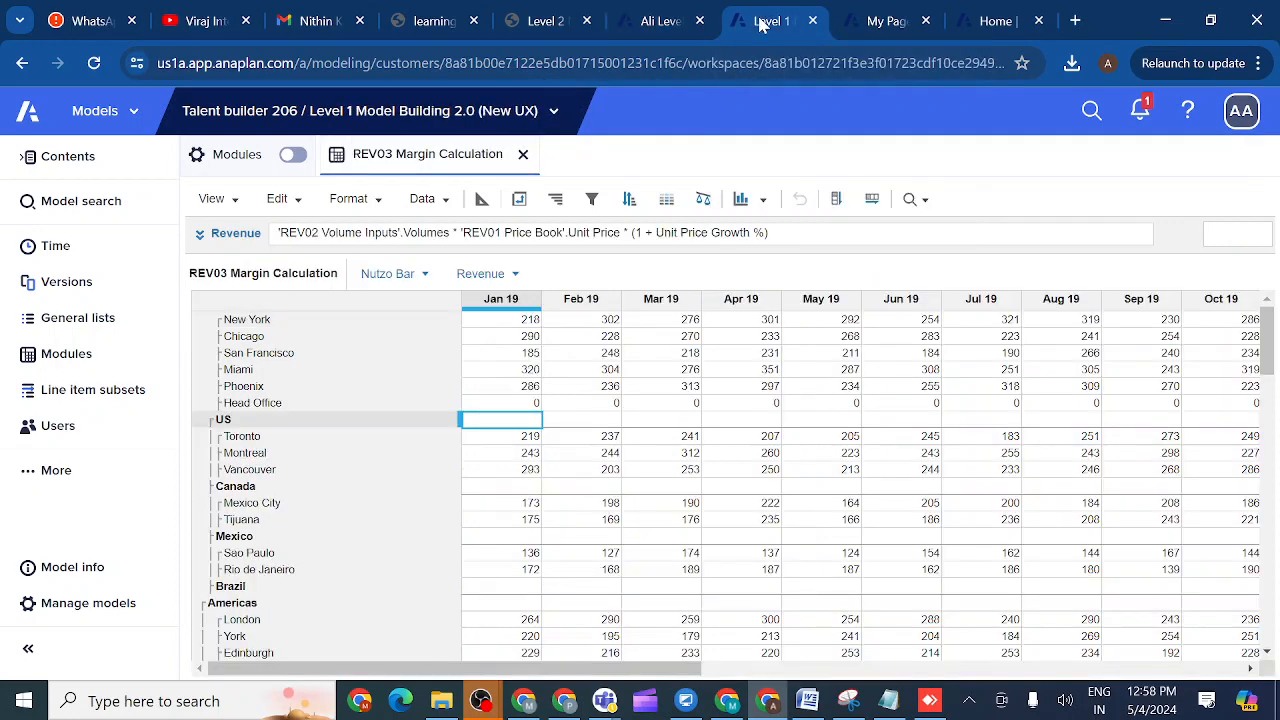
pyautogui.click(554, 113)
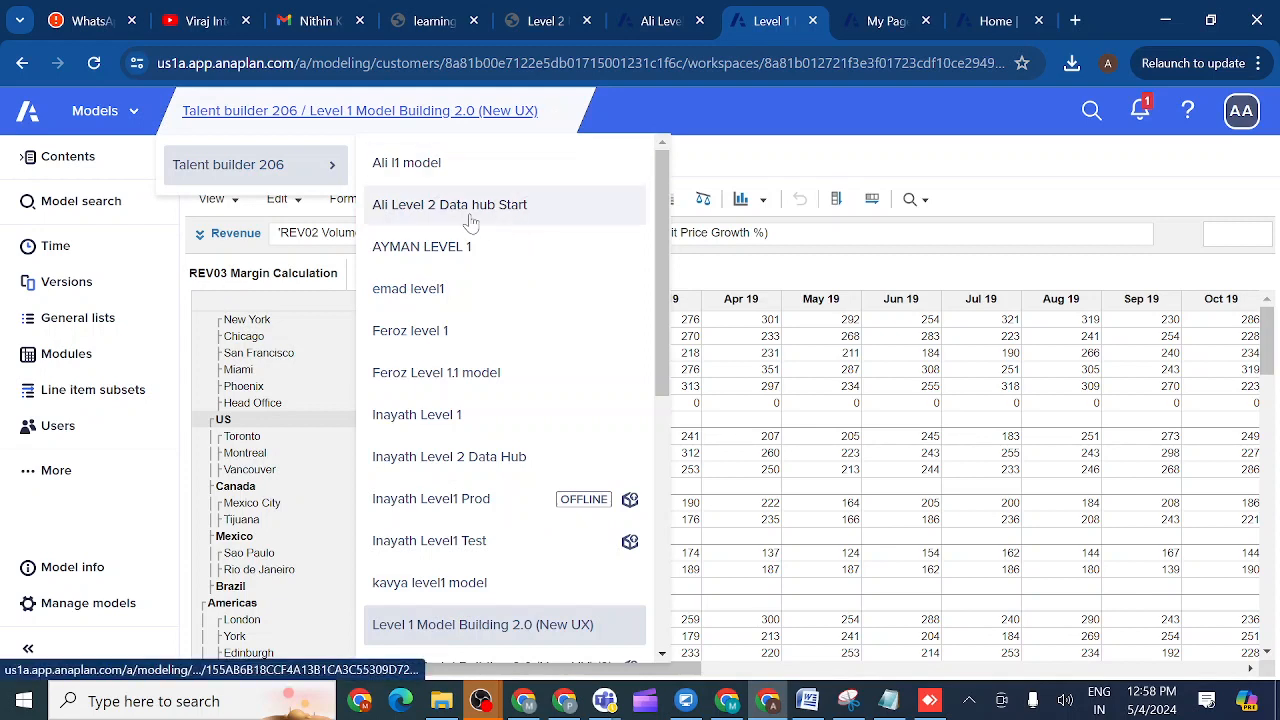
pyautogui.click(451, 466)
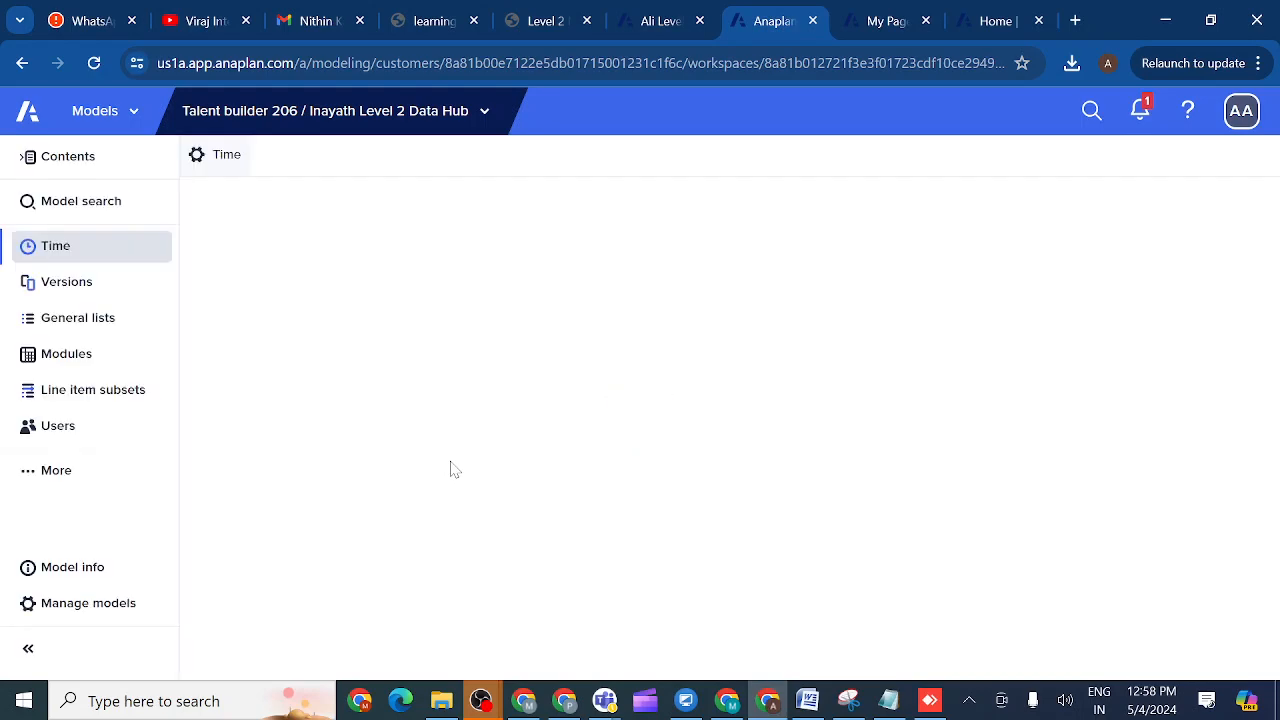
pyautogui.click(112, 362)
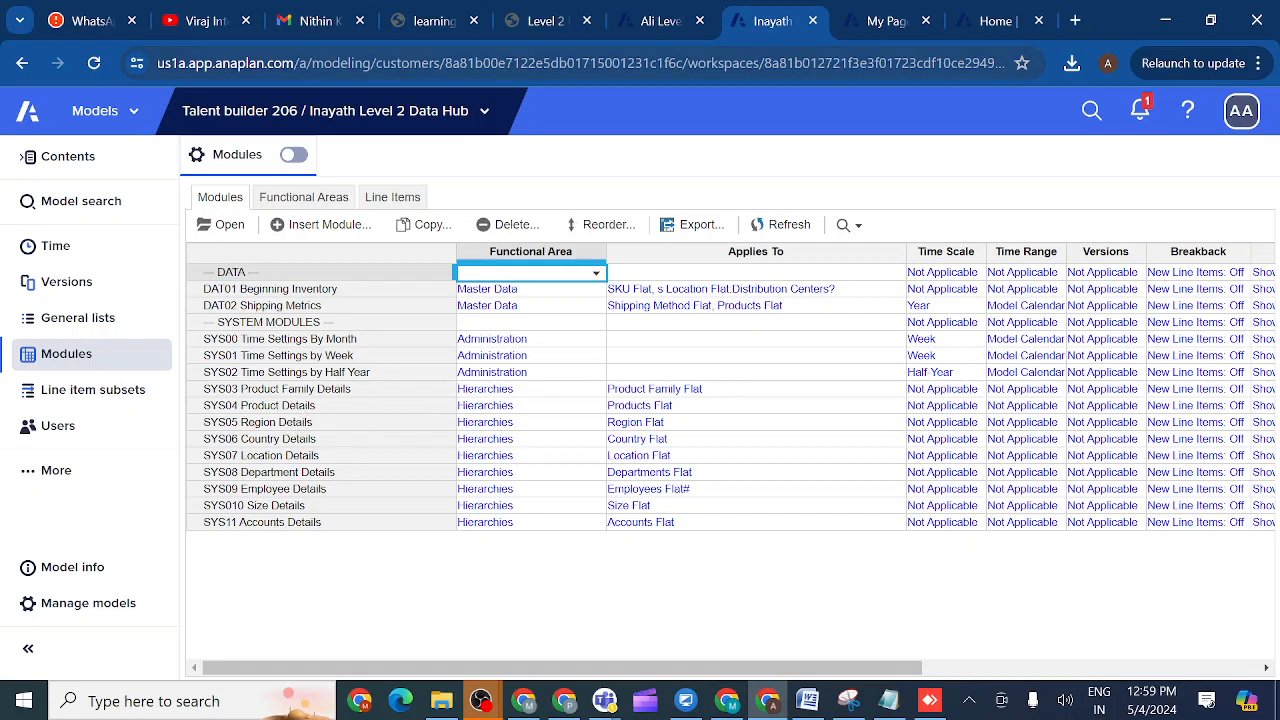
# - Glance at another model's tab, then load Level 1 Model Building 2.0 (New UX) from the model list
pyautogui.click(658, 21)
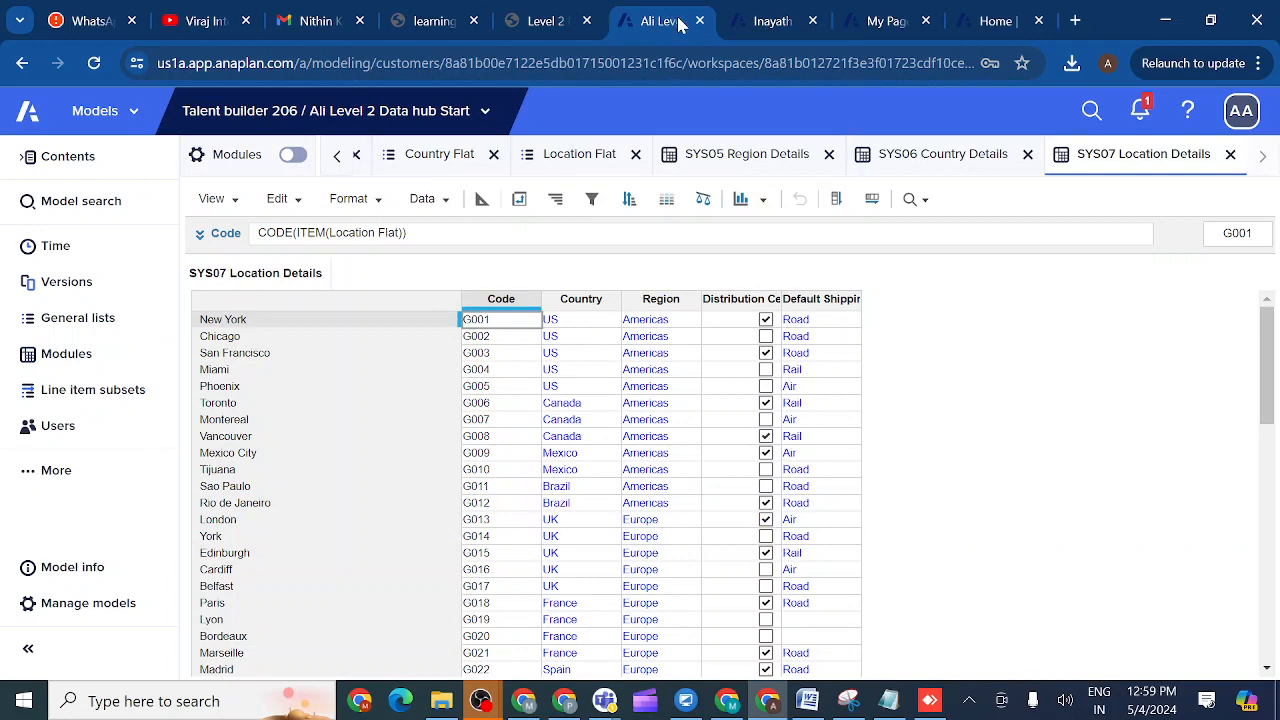
pyautogui.click(770, 24)
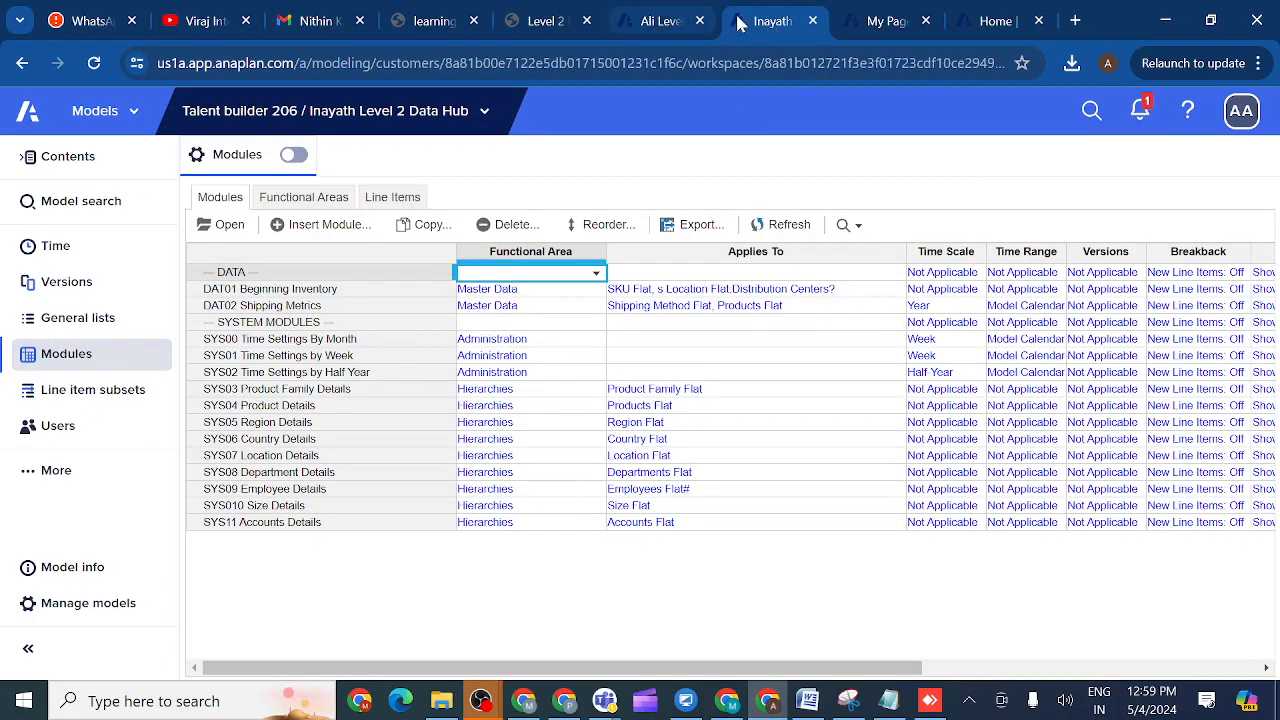
pyautogui.click(495, 113)
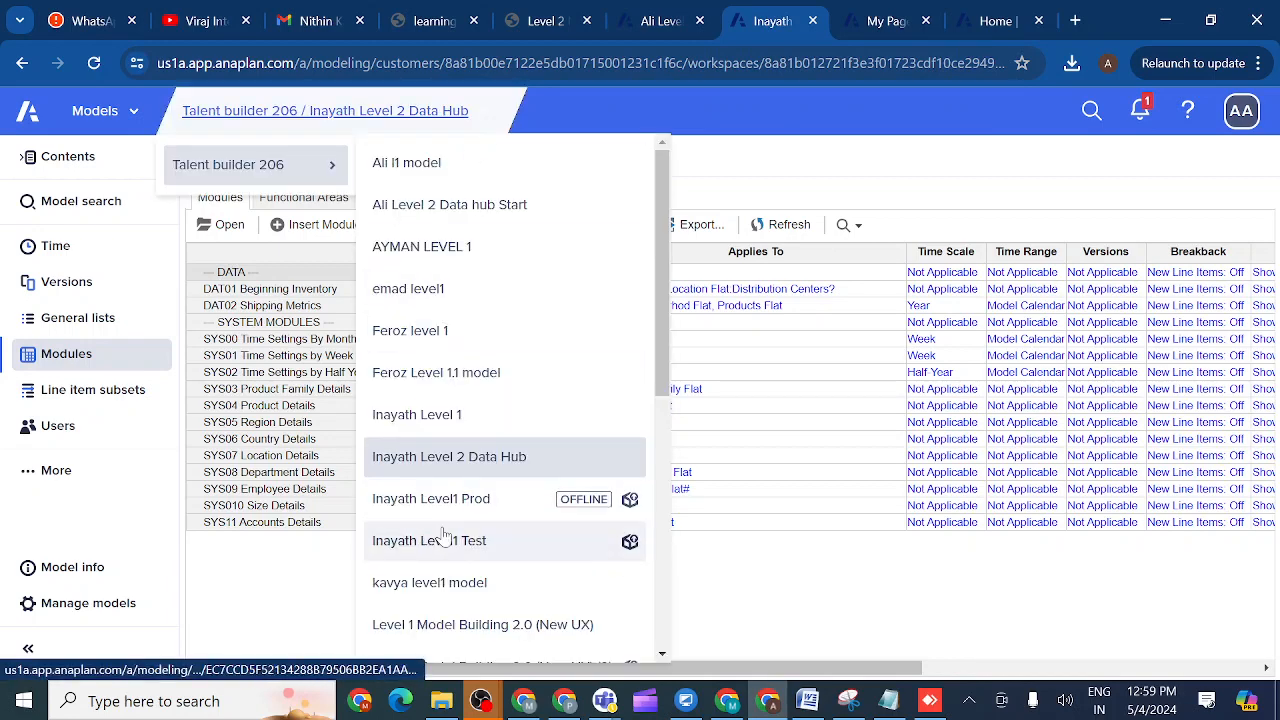
pyautogui.click(427, 622)
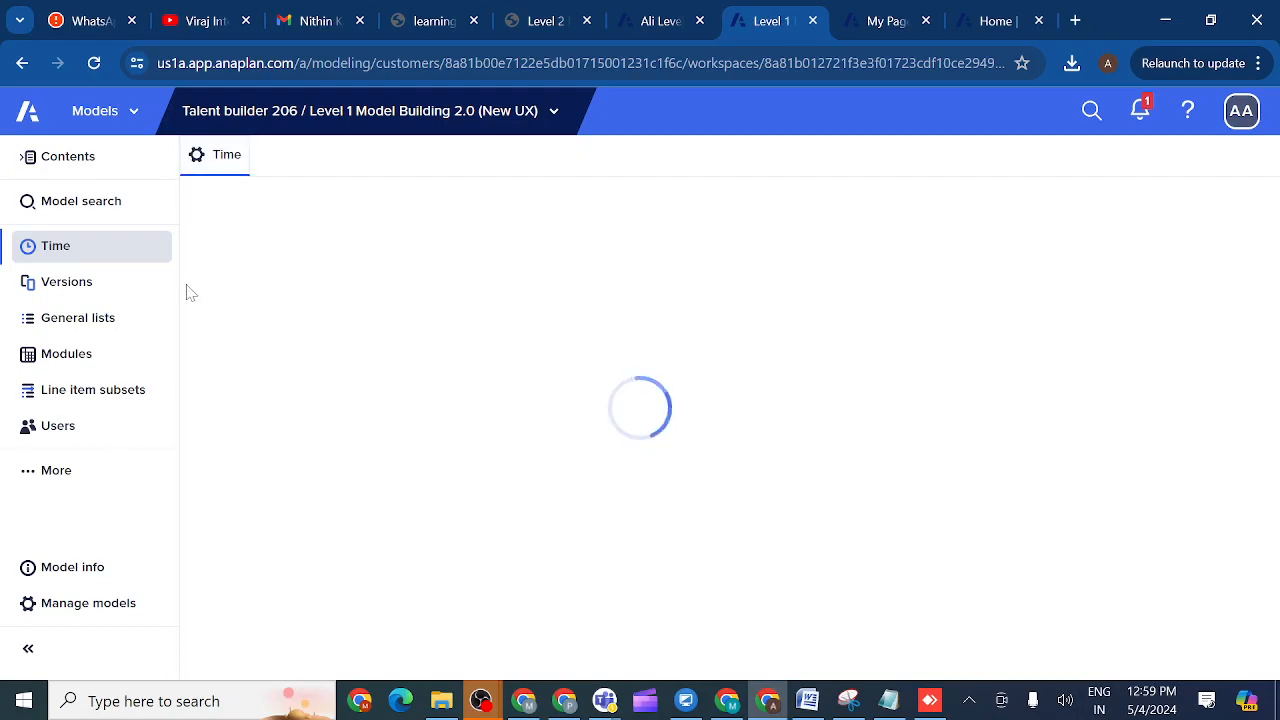
# - Open the EMP01 Employee Drivers module from the Modules list
pyautogui.click(88, 356)
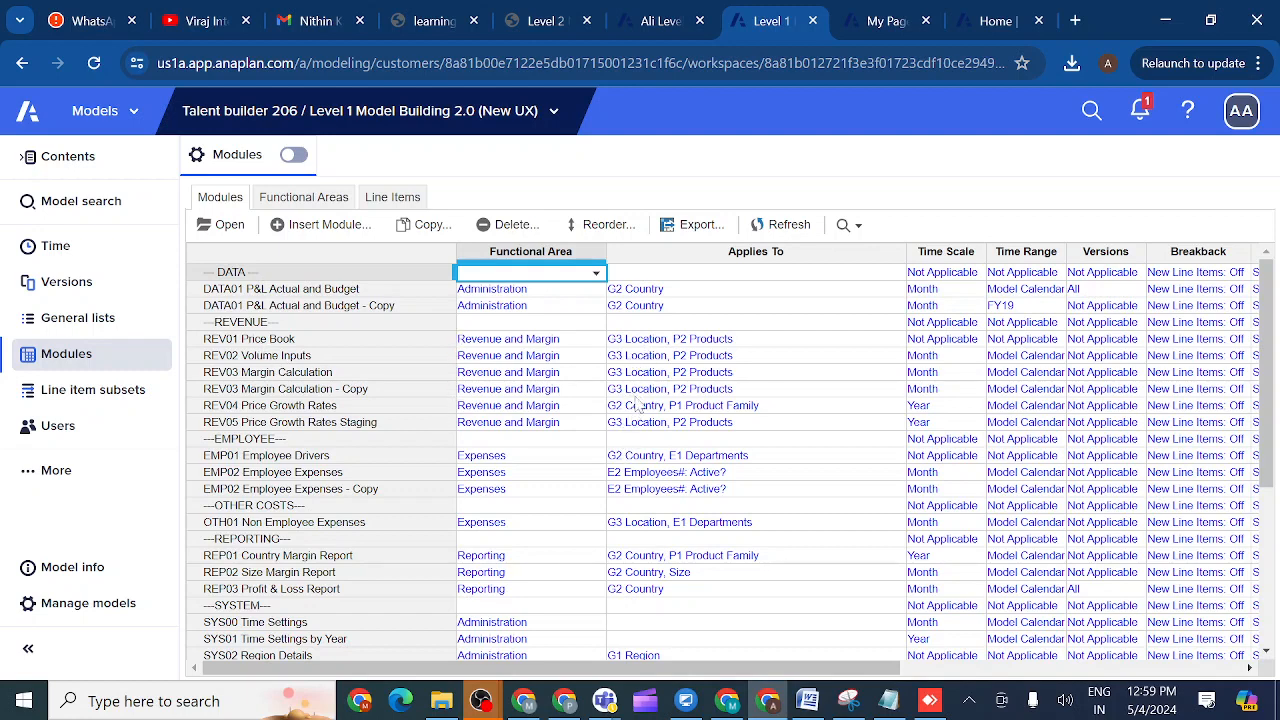
pyautogui.click(337, 292)
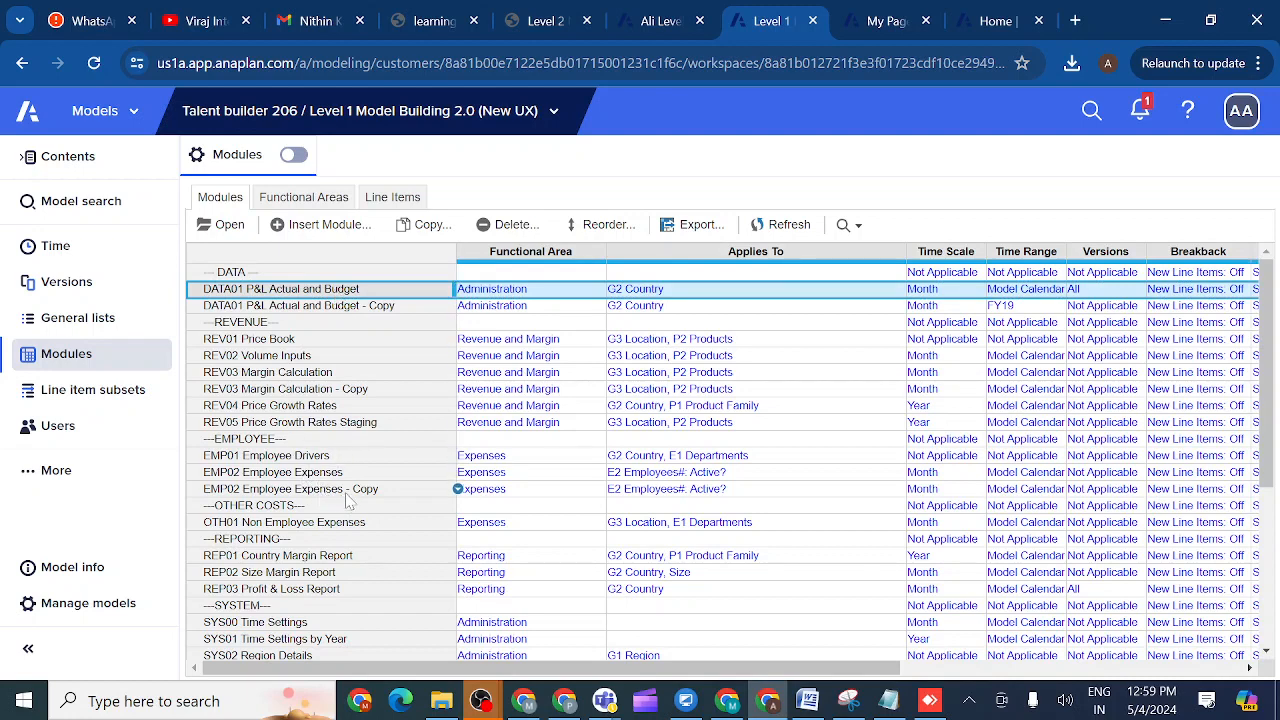
pyautogui.click(334, 460)
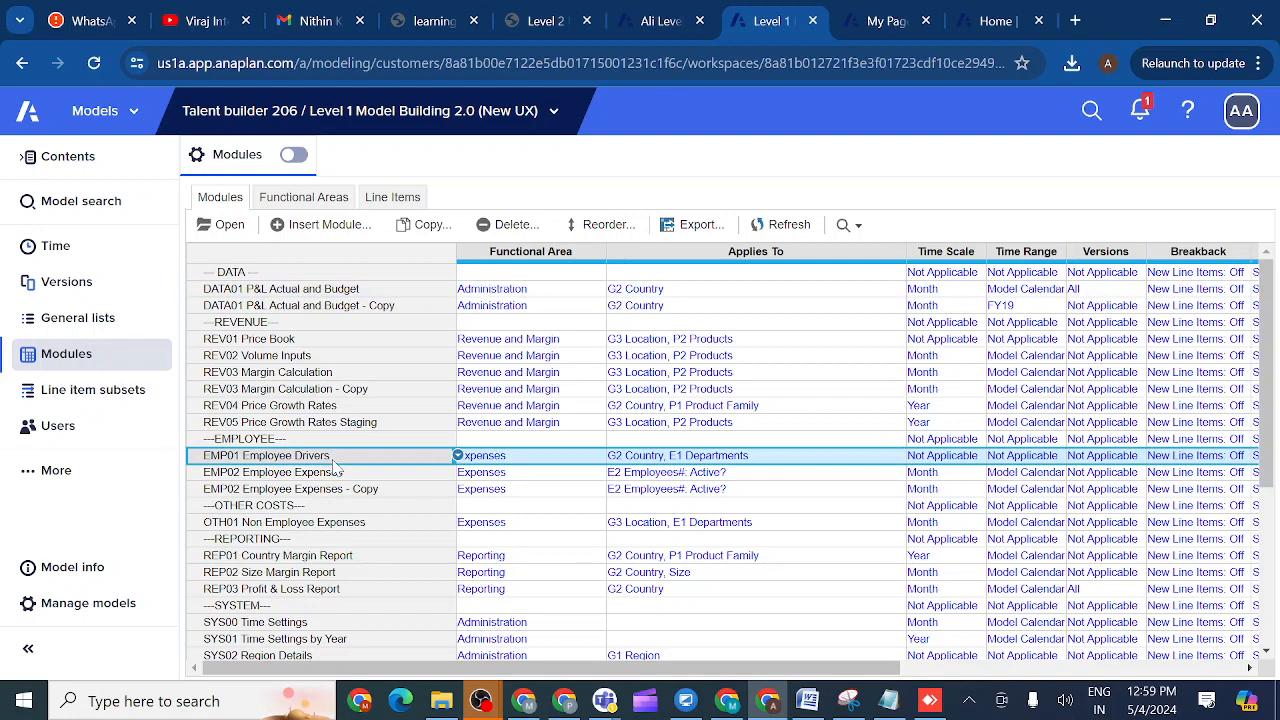
pyautogui.click(226, 226)
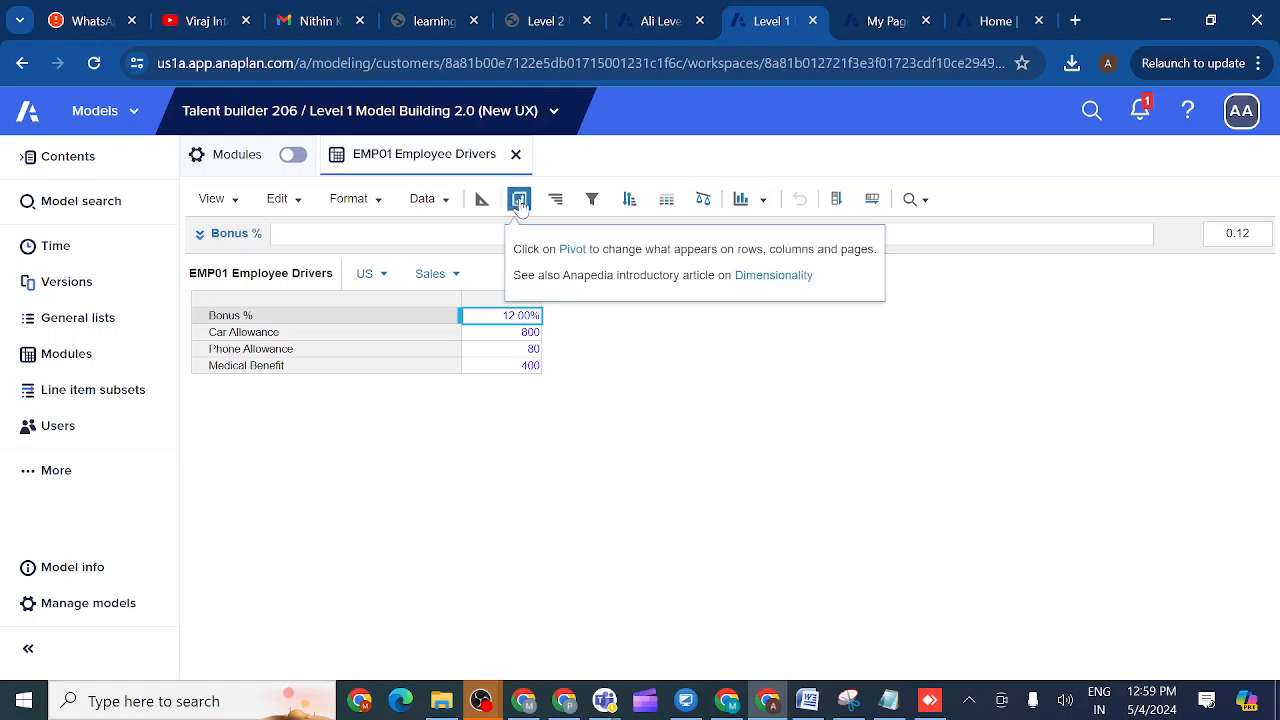
# - Pivot the module so G2 Country runs down the rows and line items across the columns
pyautogui.click(520, 200)
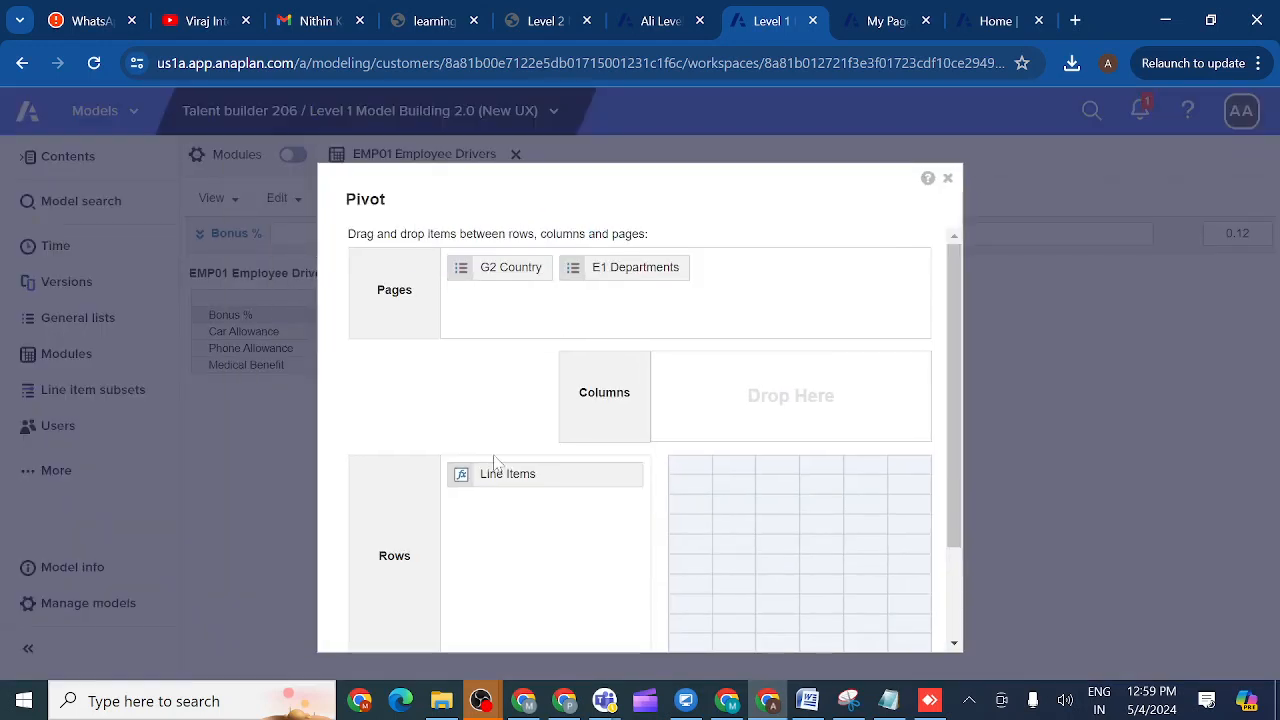
pyautogui.moveTo(510, 480); pyautogui.dragTo(738, 378)
pyautogui.moveTo(520, 274); pyautogui.dragTo(520, 508)
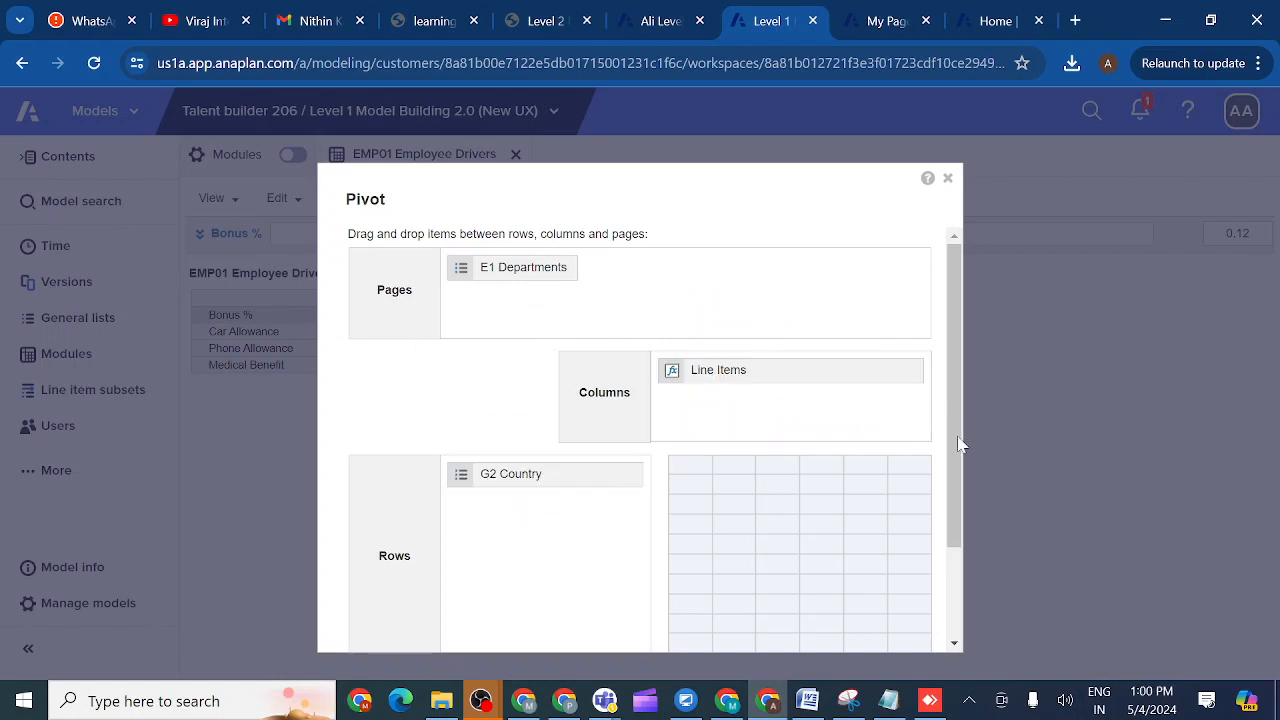
pyautogui.moveTo(960, 443); pyautogui.dragTo(951, 571)
pyautogui.click(833, 617)
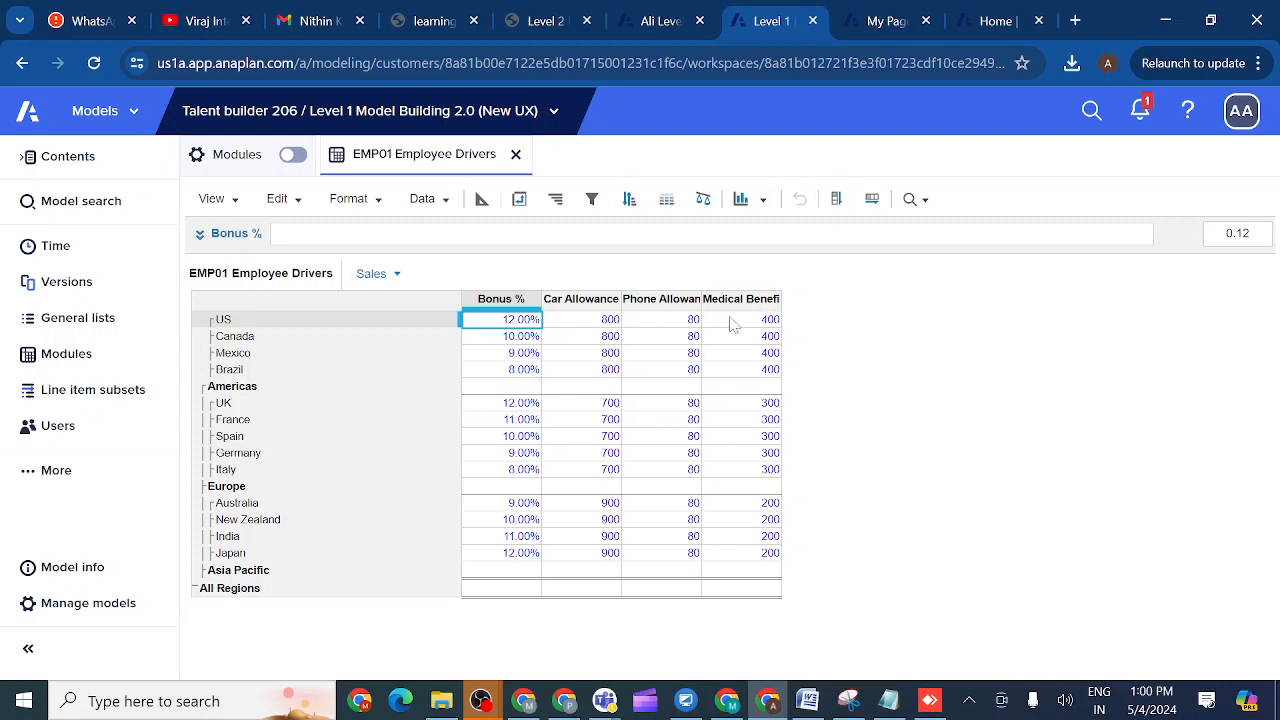
# - In the blueprint, insert a line item named 'delete country' before Medical Benefit
pyautogui.click(482, 199)
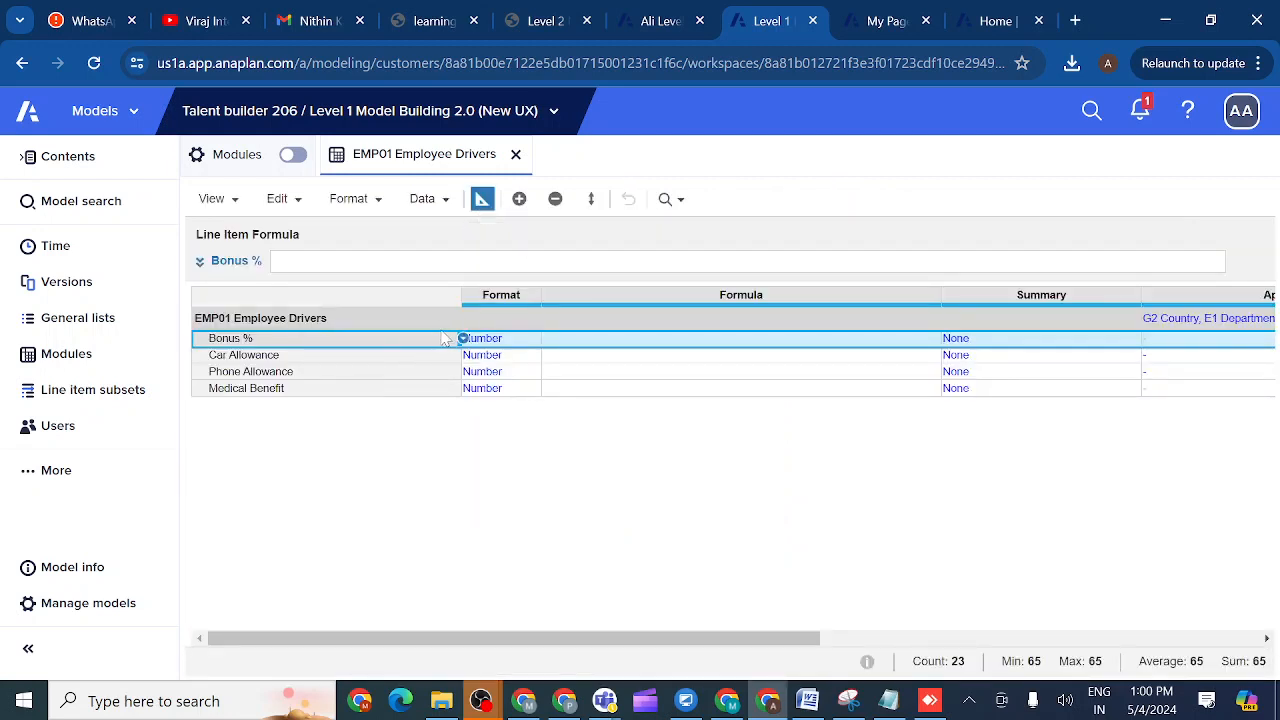
pyautogui.click(379, 393)
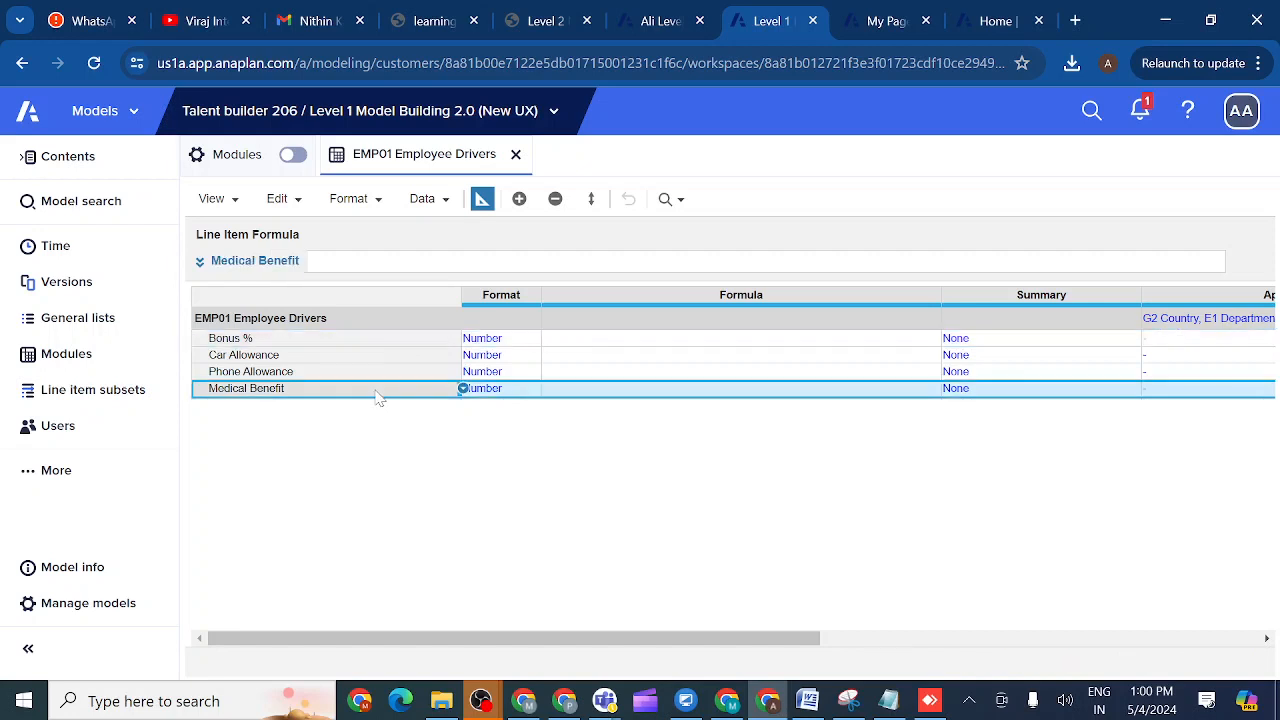
pyautogui.click(518, 200)
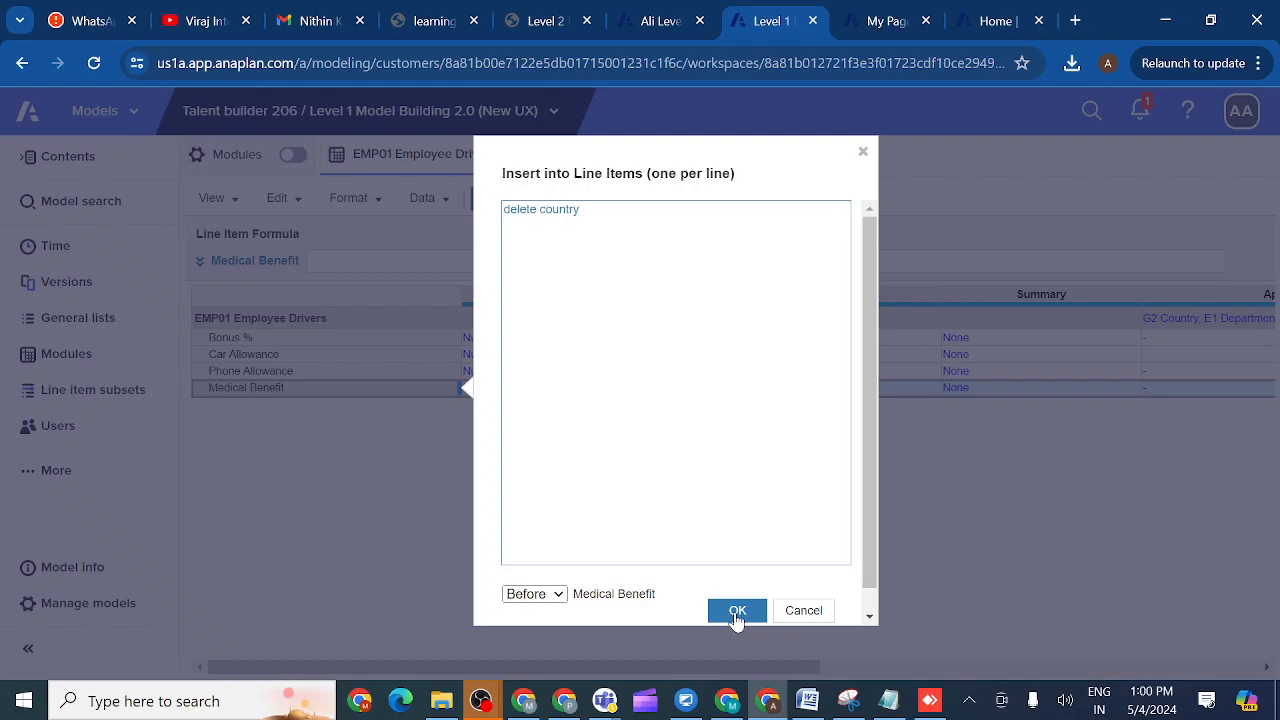
pyautogui.click(737, 612)
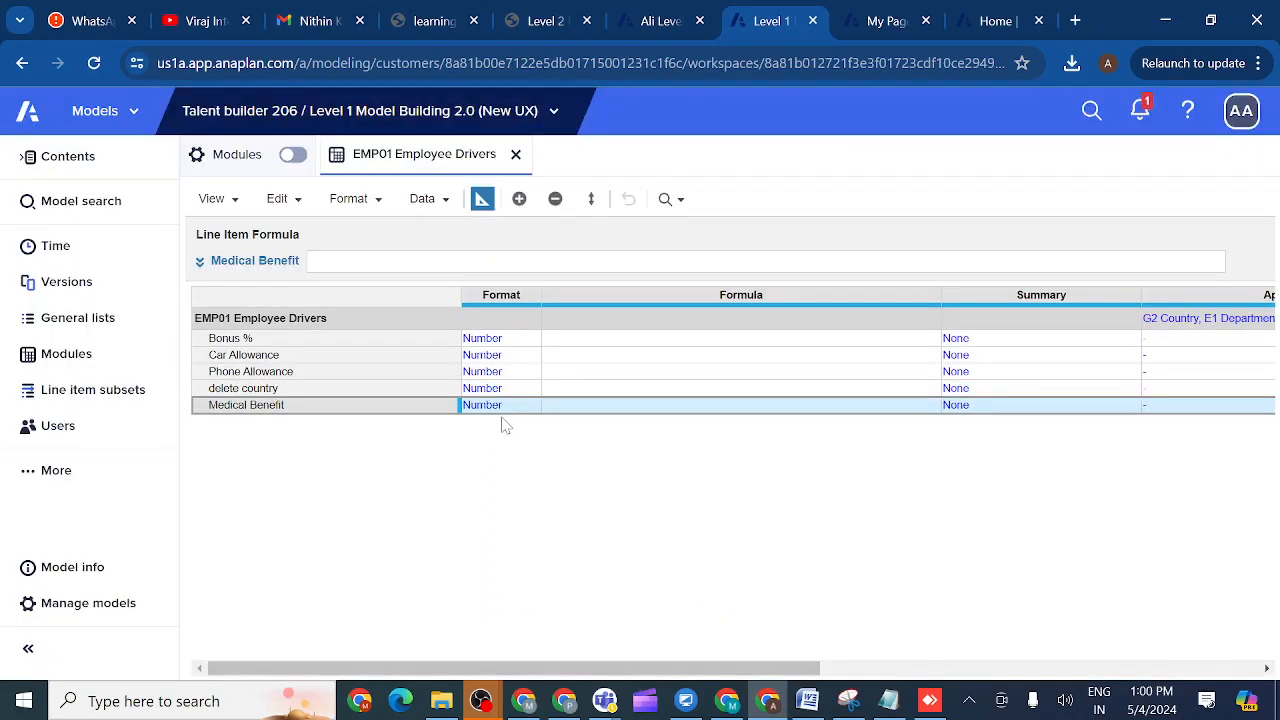
# - Set the delete country line item's format to Boolean
pyautogui.click(499, 391)
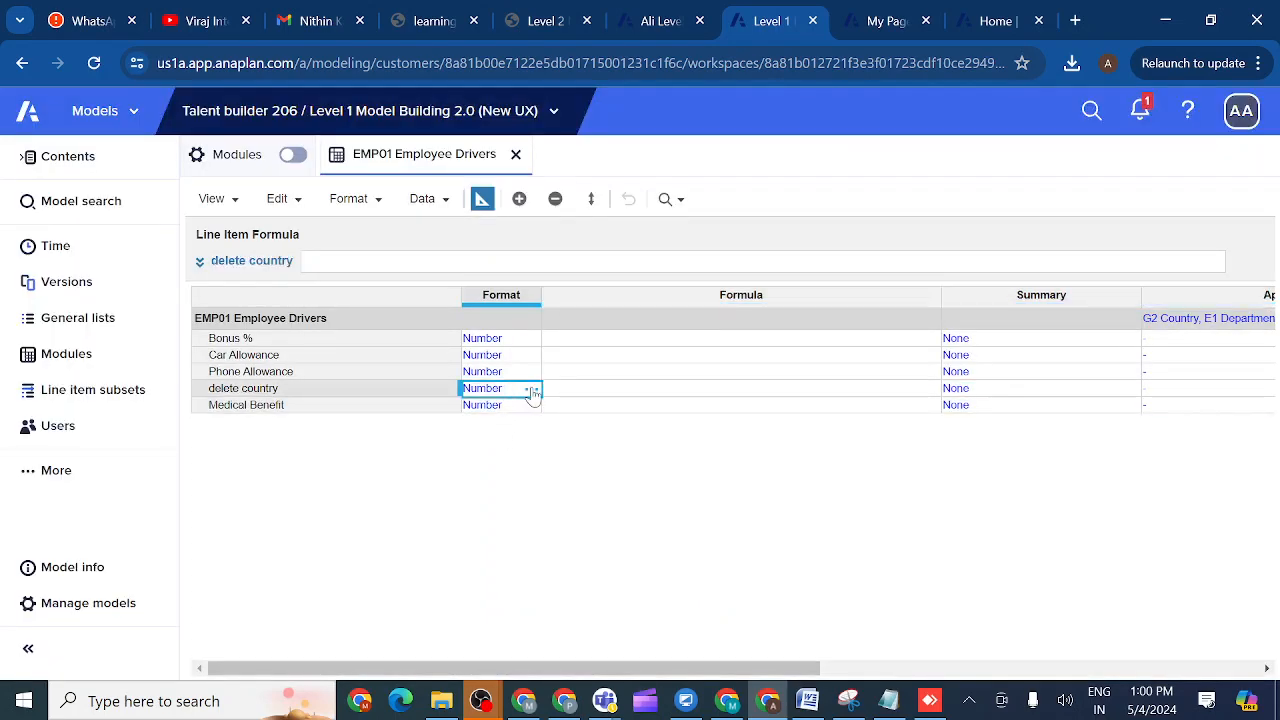
pyautogui.click(532, 390)
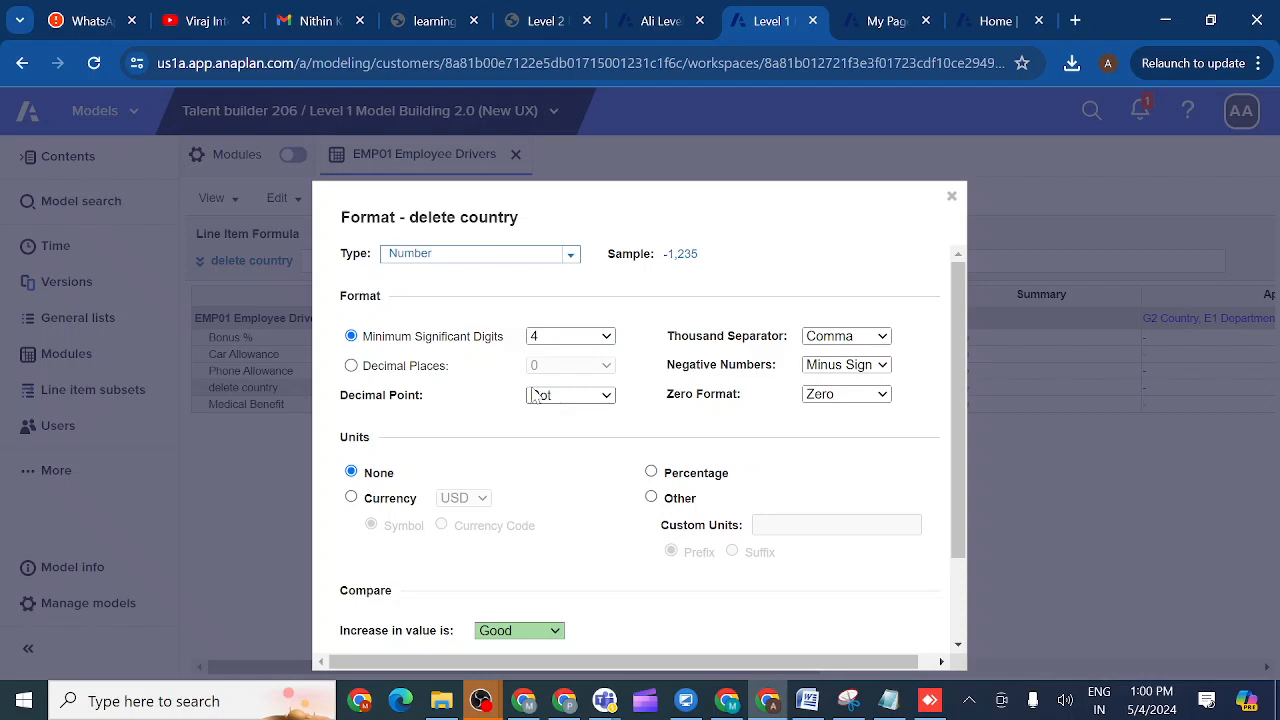
pyautogui.click(571, 258)
pyautogui.click(514, 312)
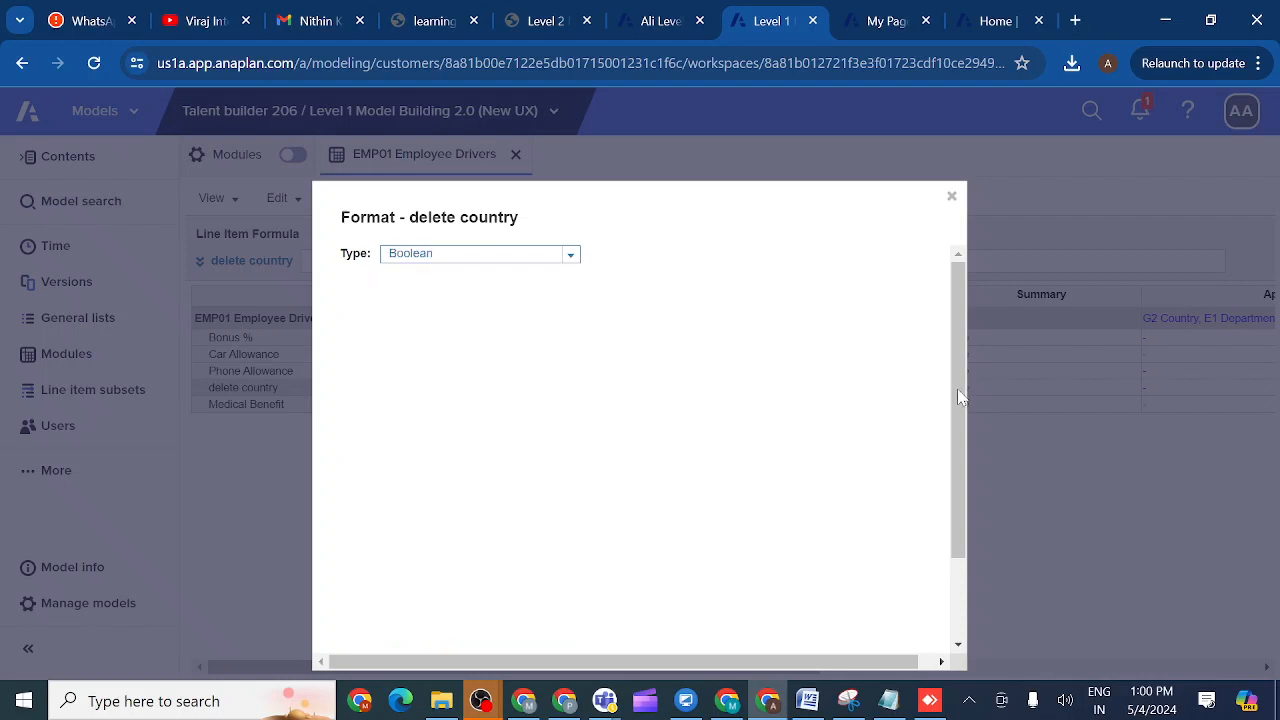
pyautogui.scroll(-5, 958, 397)
pyautogui.click(846, 612)
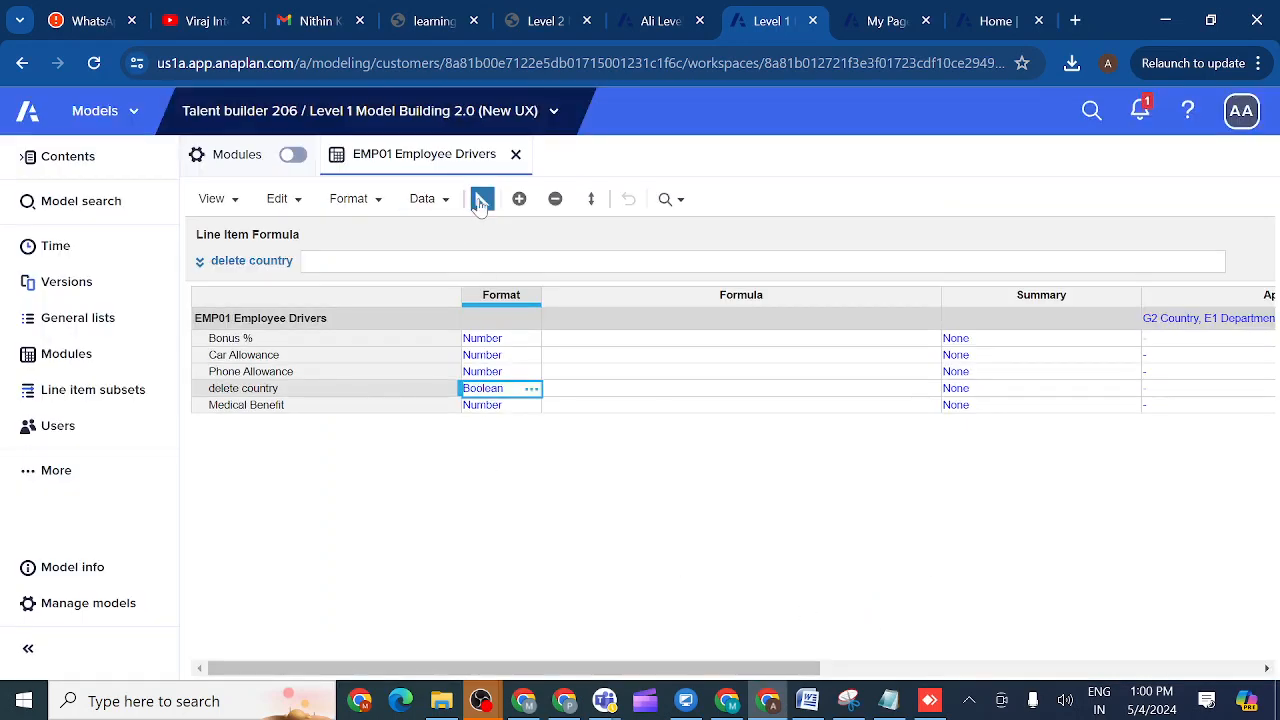
# - Reorder the line items so delete country sits last, below Medical Benefit
pyautogui.click(591, 200)
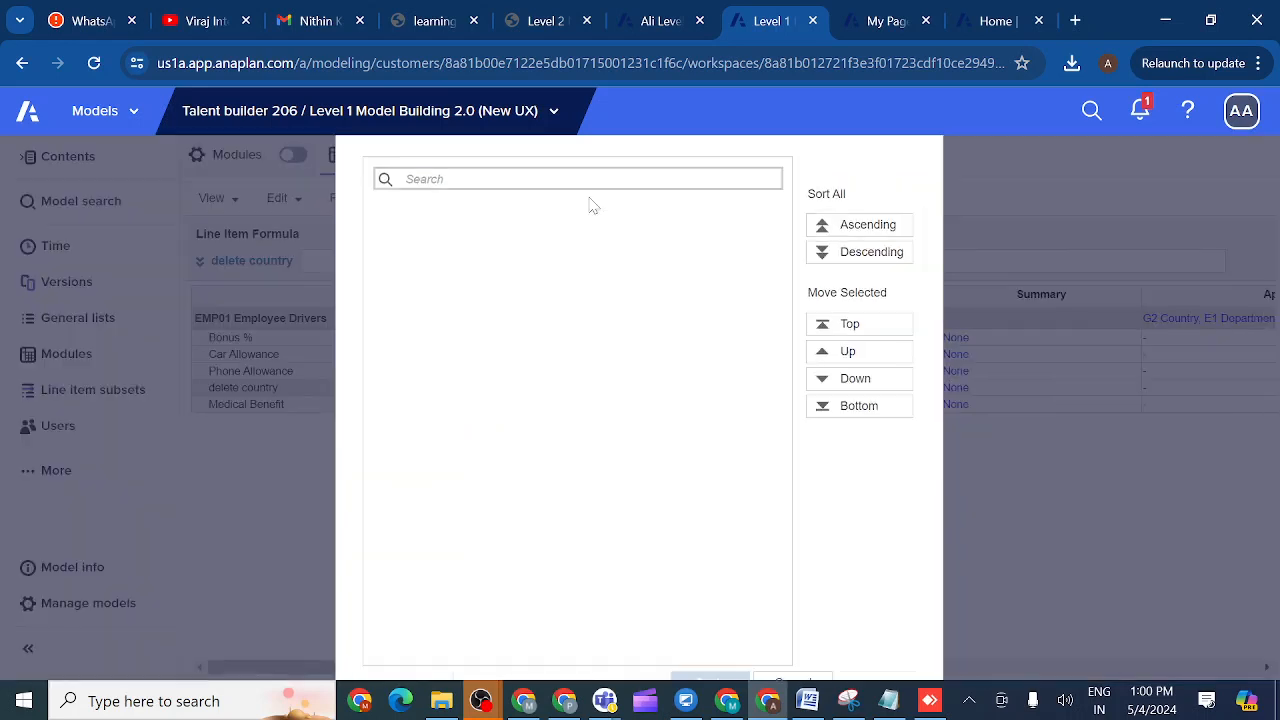
pyautogui.click(824, 387)
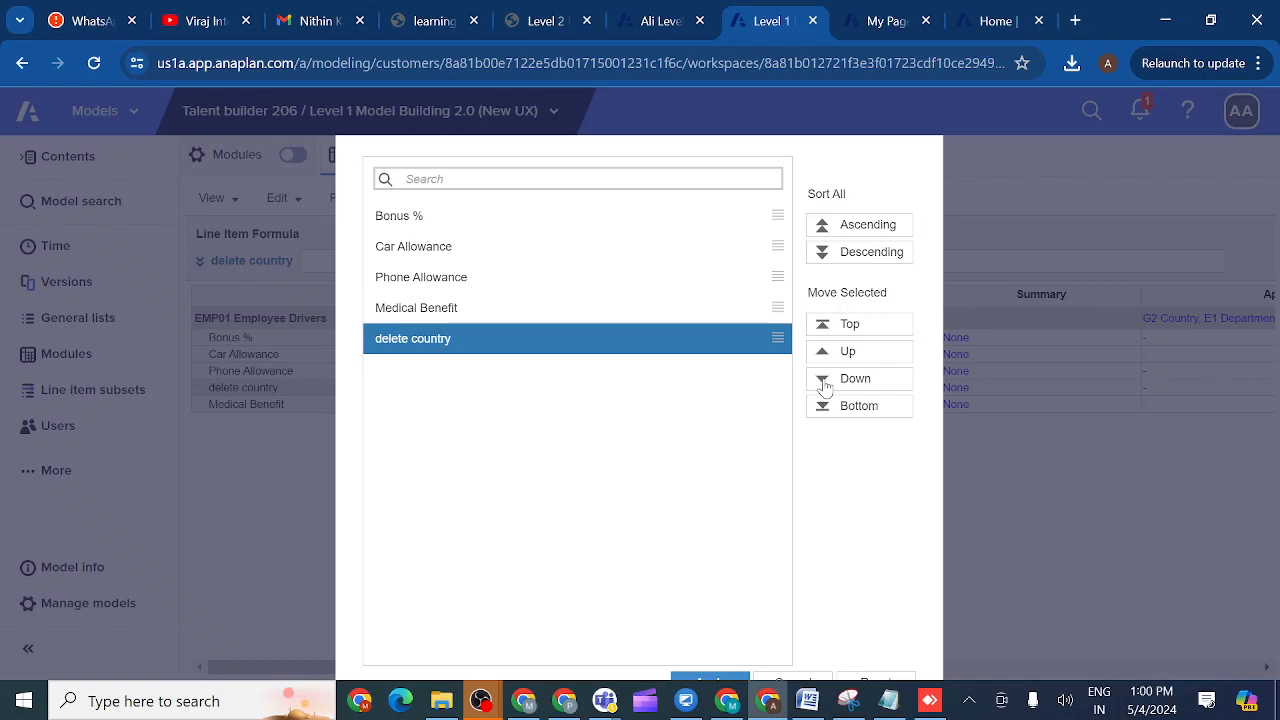
pyautogui.click(705, 680)
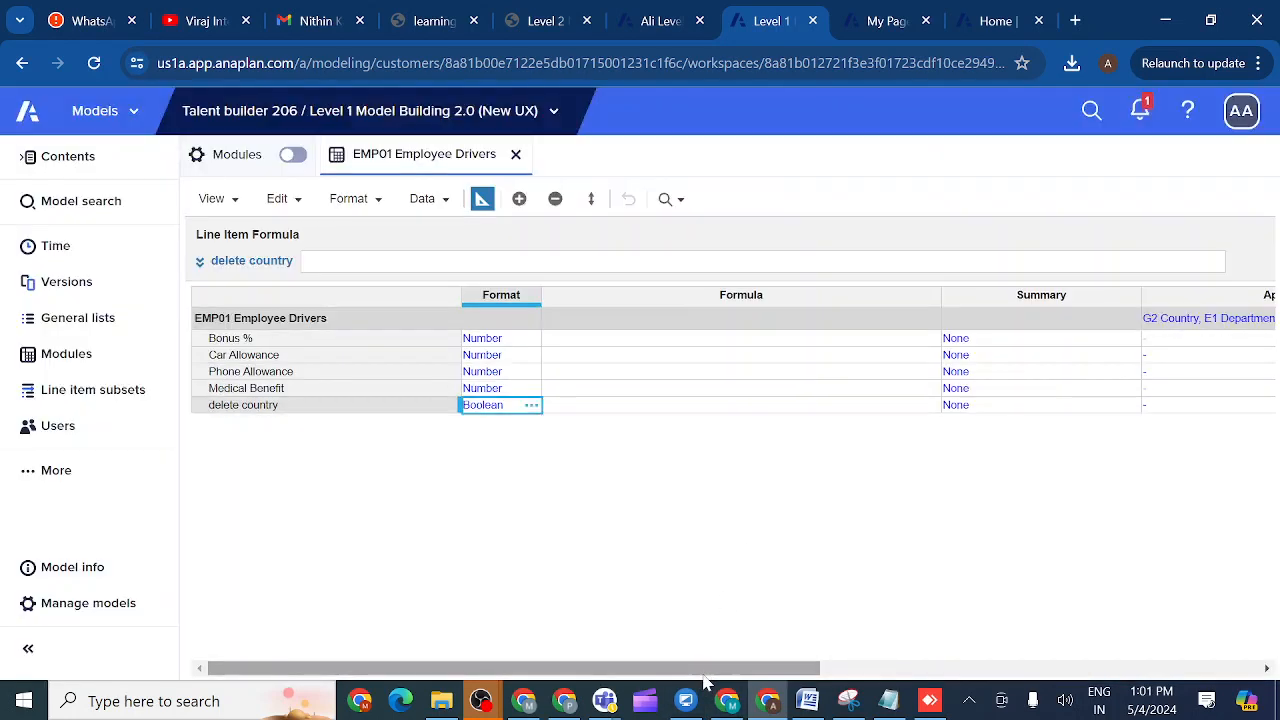
pyautogui.click(482, 199)
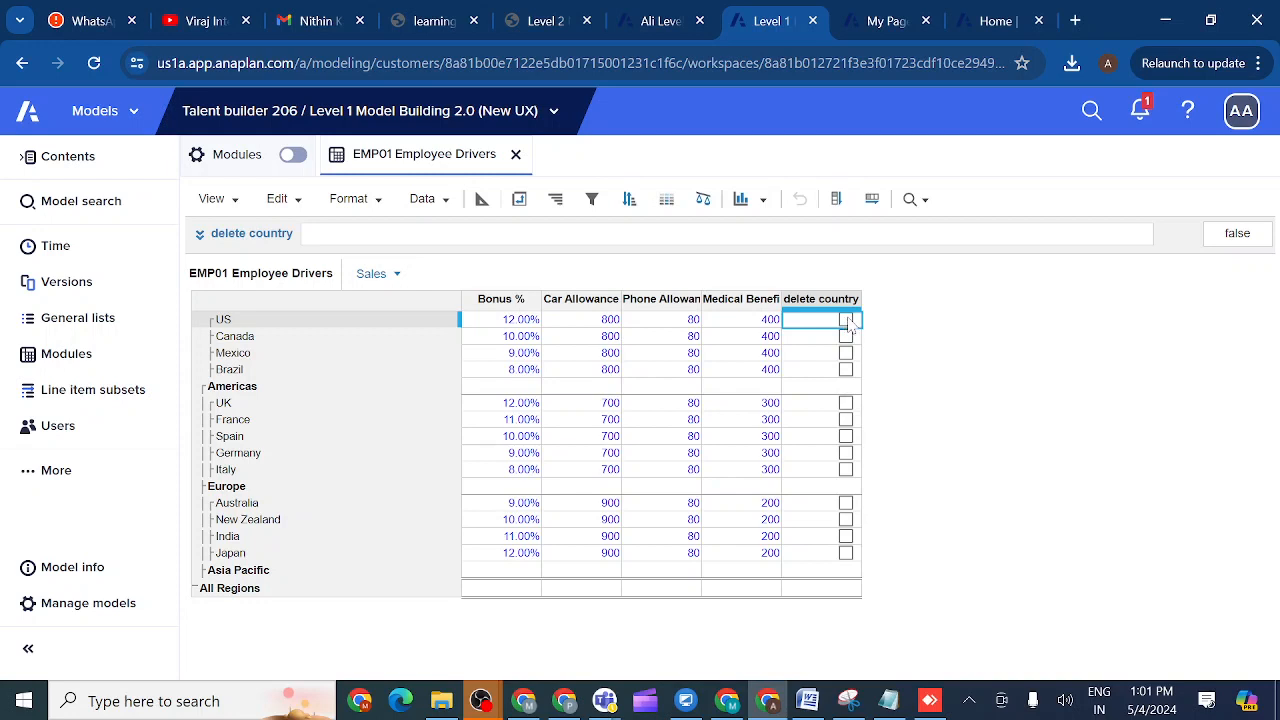
# - Return to the blueprint and open the formula editor for delete country
pyautogui.click(484, 201)
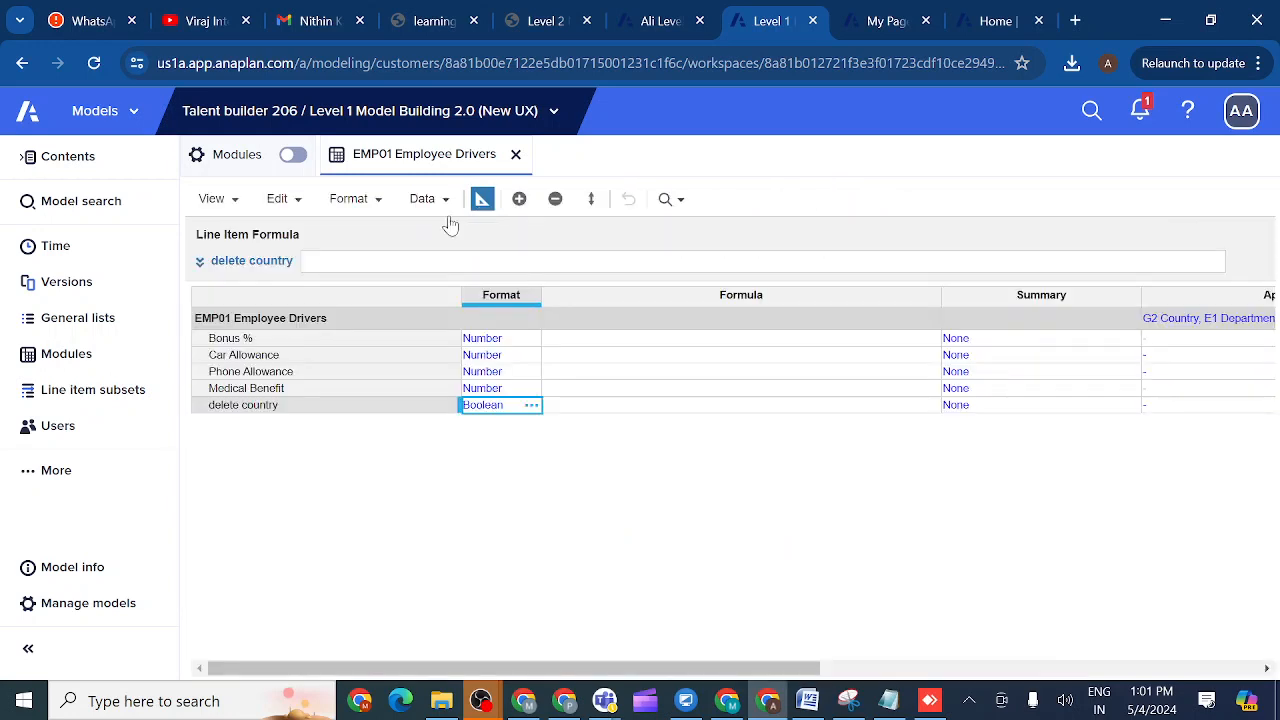
pyautogui.click(200, 262)
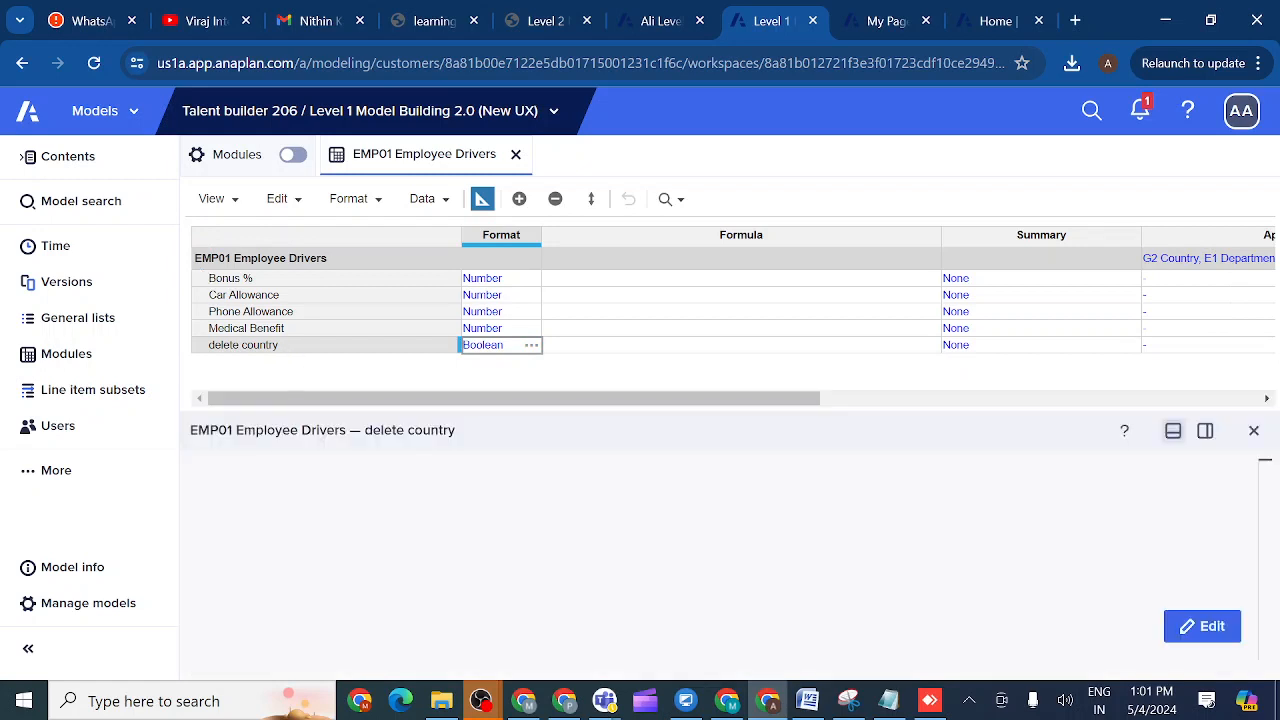
# - Start the formula with ISNOTBLANK(Bonus %) AND ISNOTBLANK(Car Allowance)
pyautogui.click(400, 500)
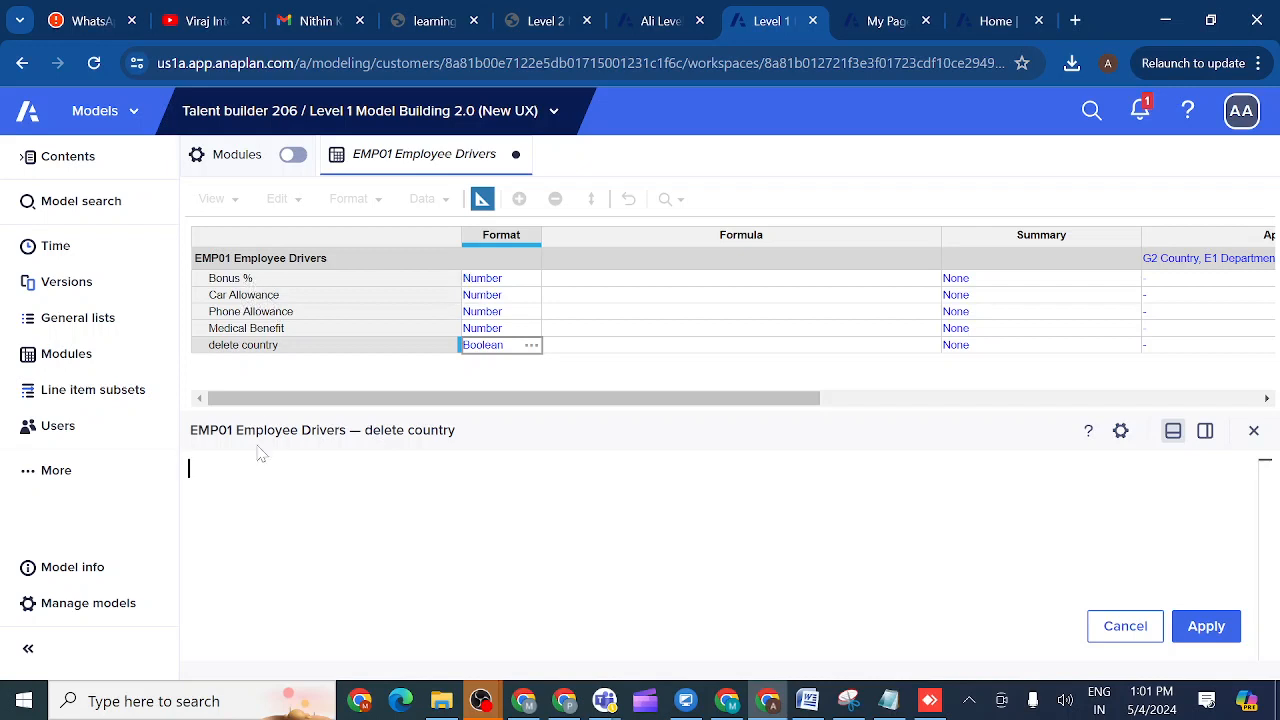
pyautogui.write('IS')
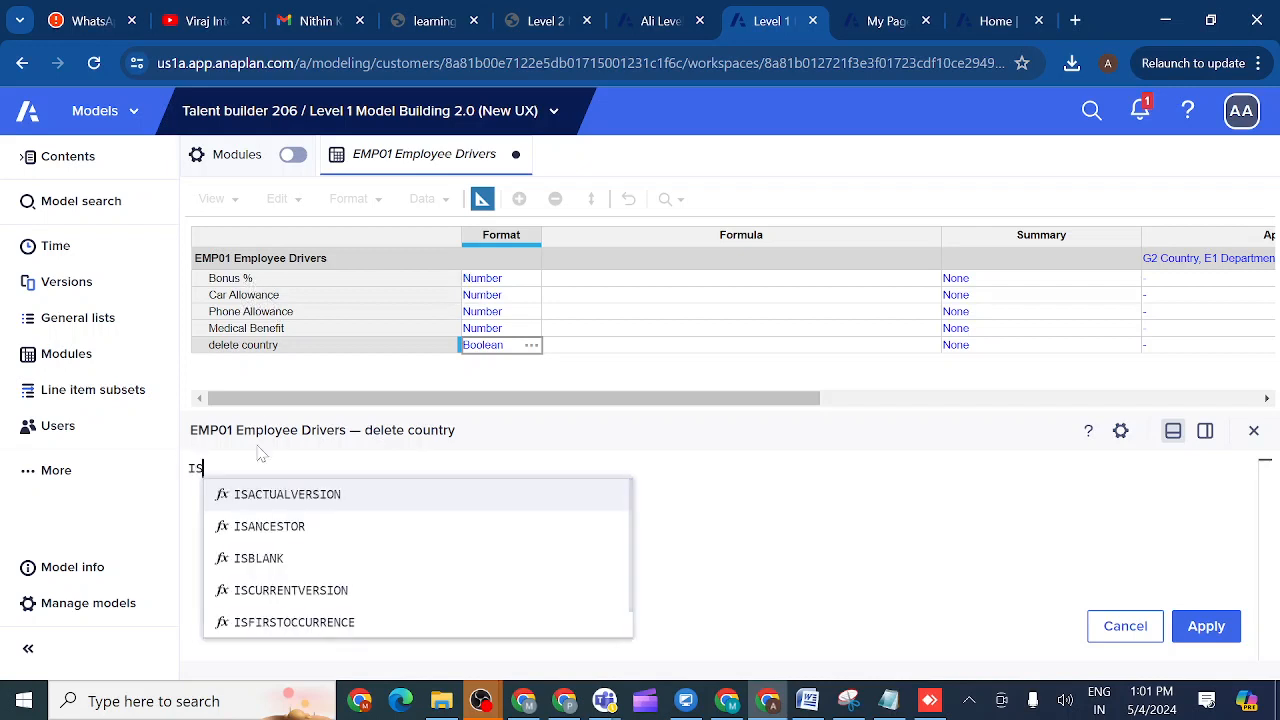
pyautogui.write('NO')
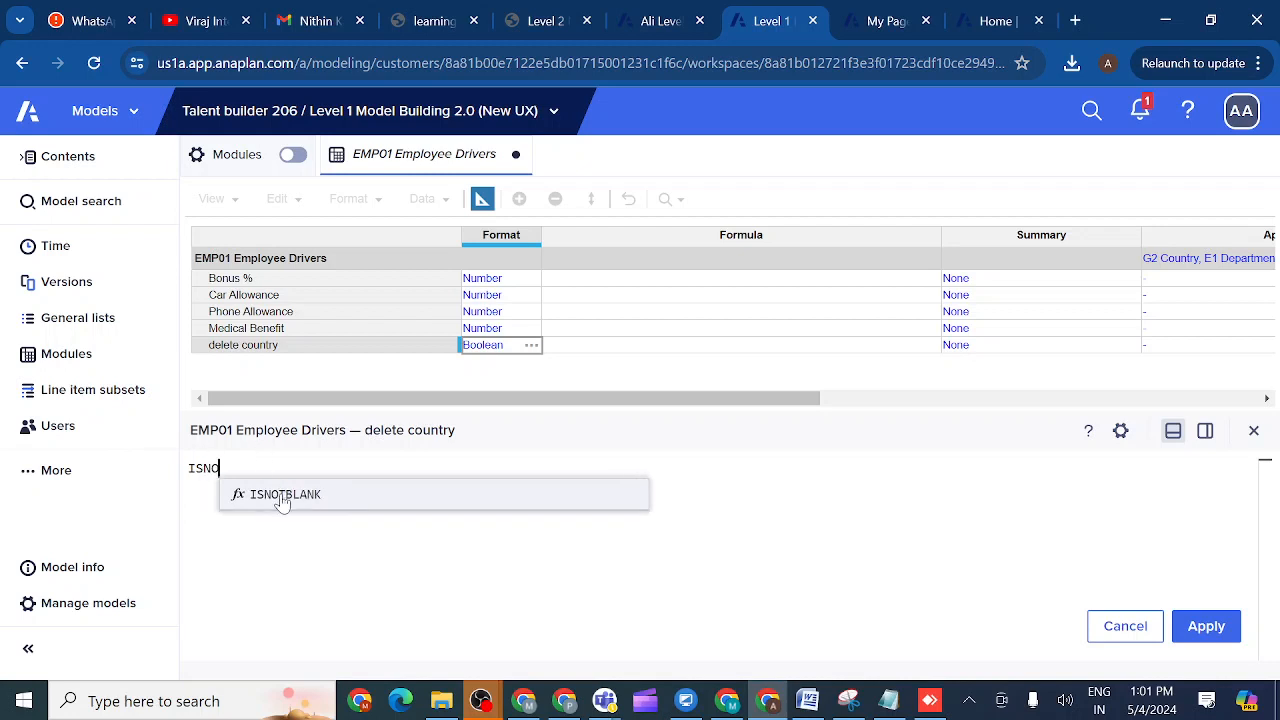
pyautogui.click(280, 494)
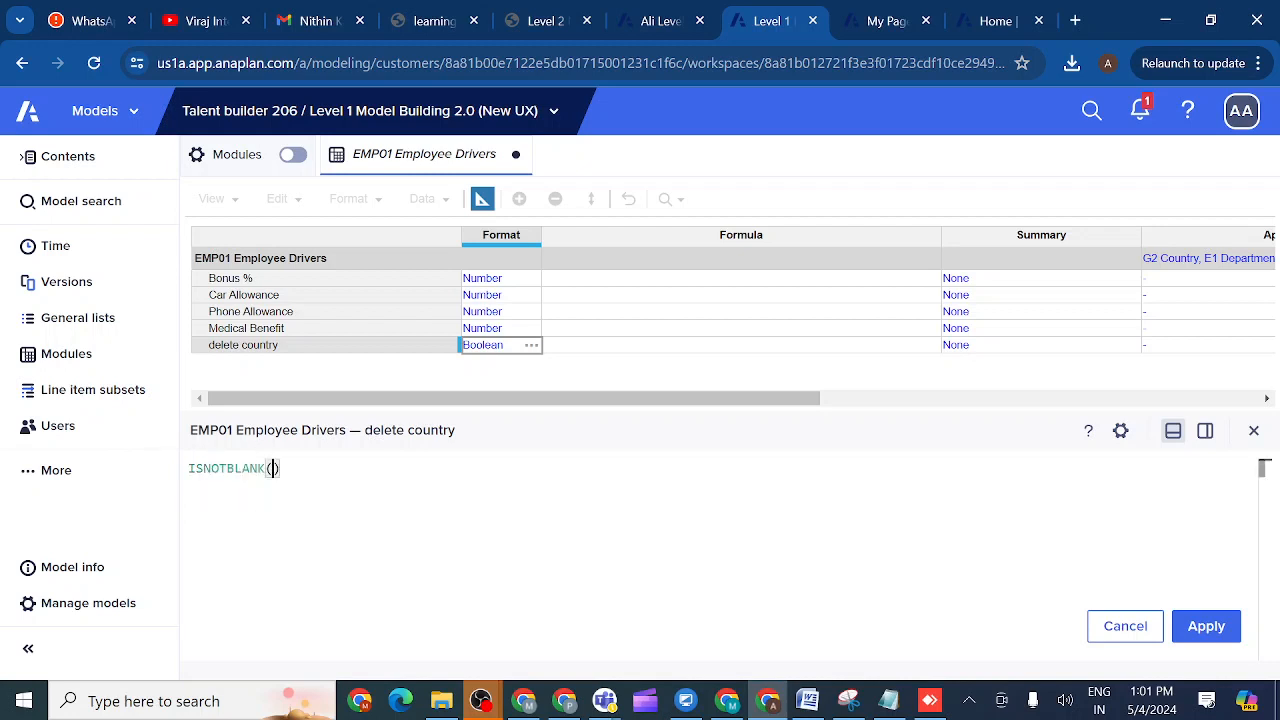
pyautogui.click(230, 281)
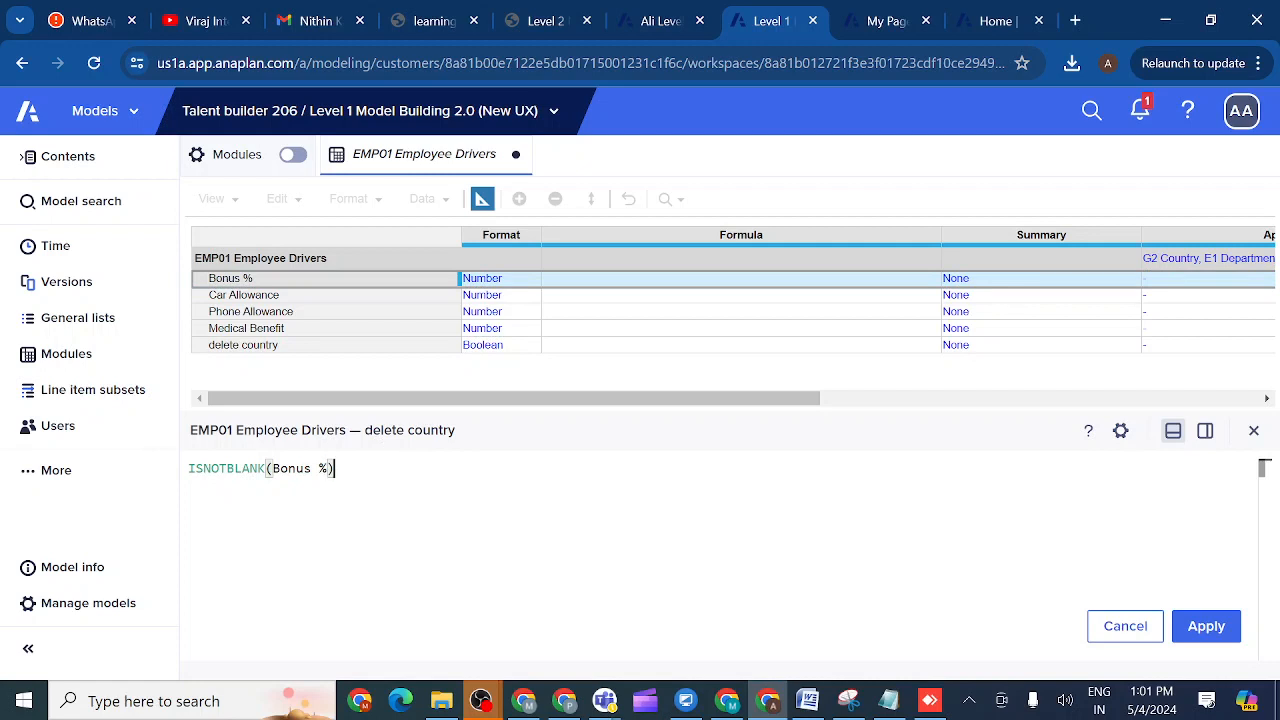
pyautogui.write('AND')
pyautogui.click(272, 296)
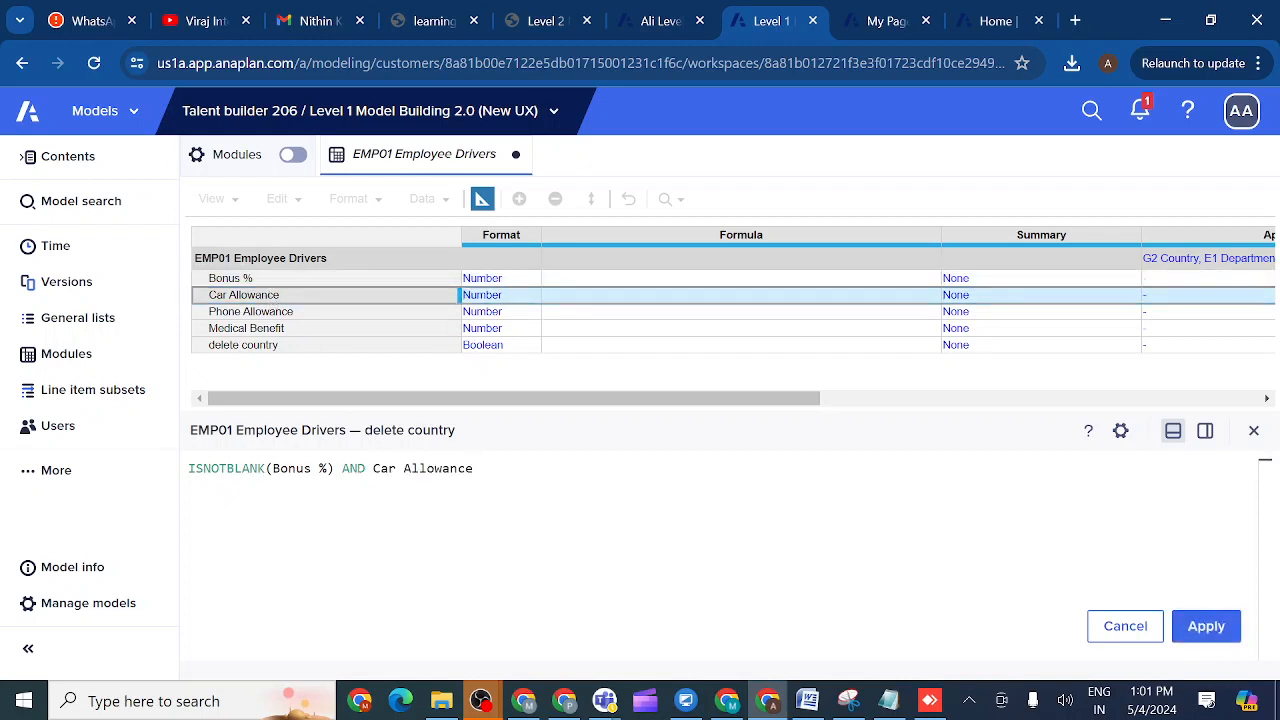
pyautogui.press('BackSpace')
pyautogui.press('BackSpace')
pyautogui.press('BackSpace')
pyautogui.press('BackSpace')
pyautogui.press('BackSpace')
pyautogui.press('BackSpace')
pyautogui.press('BackSpace')
pyautogui.press('BackSpace')
pyautogui.press('BackSpace')
pyautogui.press('BackSpace')
pyautogui.press('BackSpace')
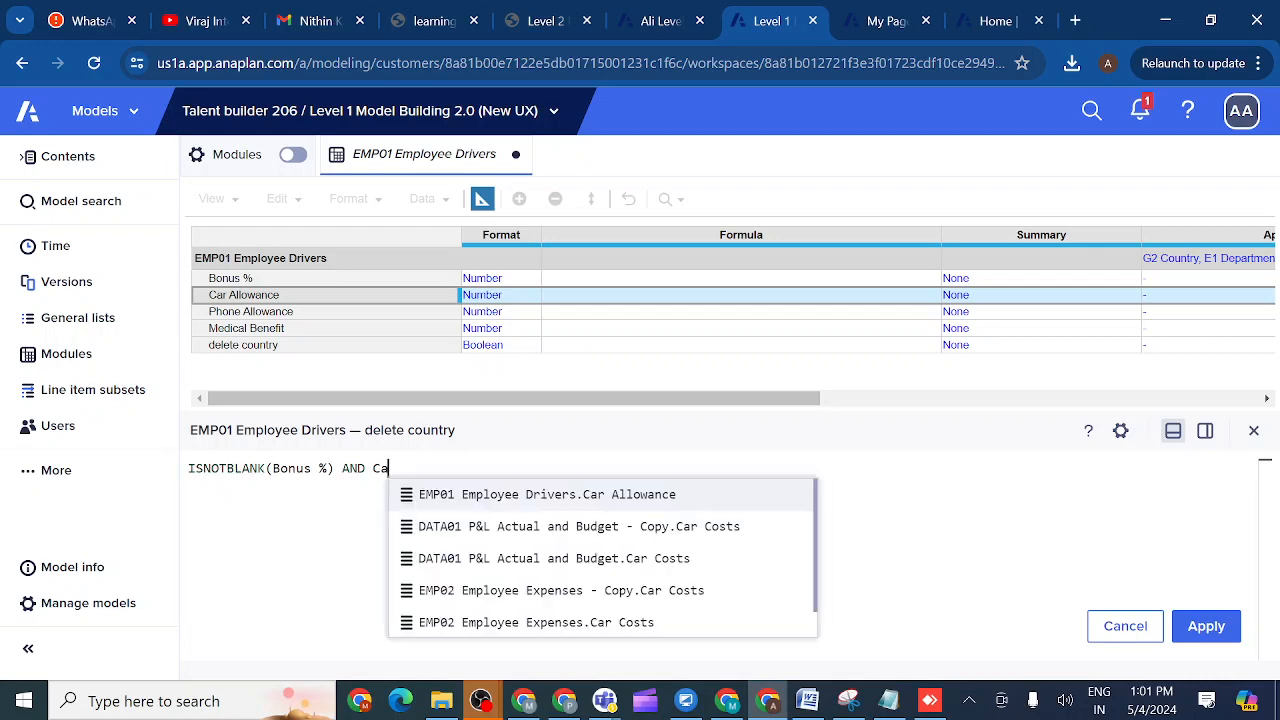
pyautogui.press('BackSpace')
pyautogui.press('BackSpace')
pyautogui.write('IS')
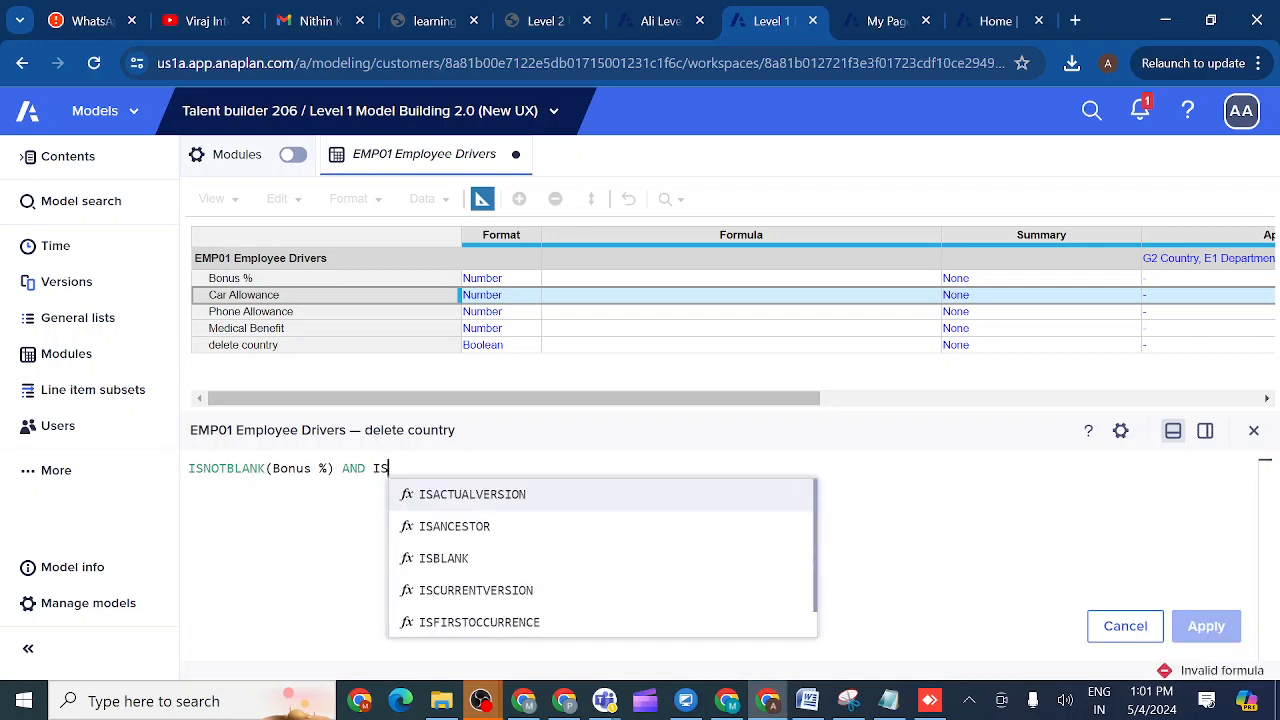
pyautogui.write('NOT')
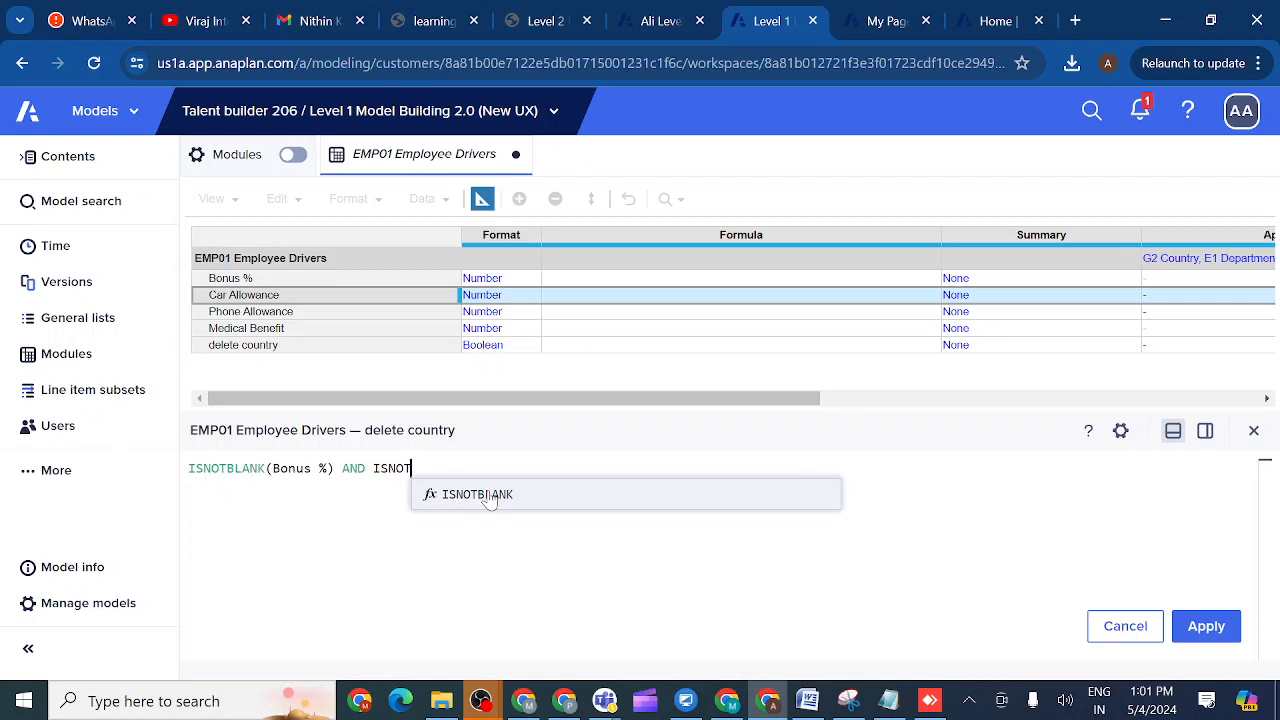
pyautogui.click(487, 495)
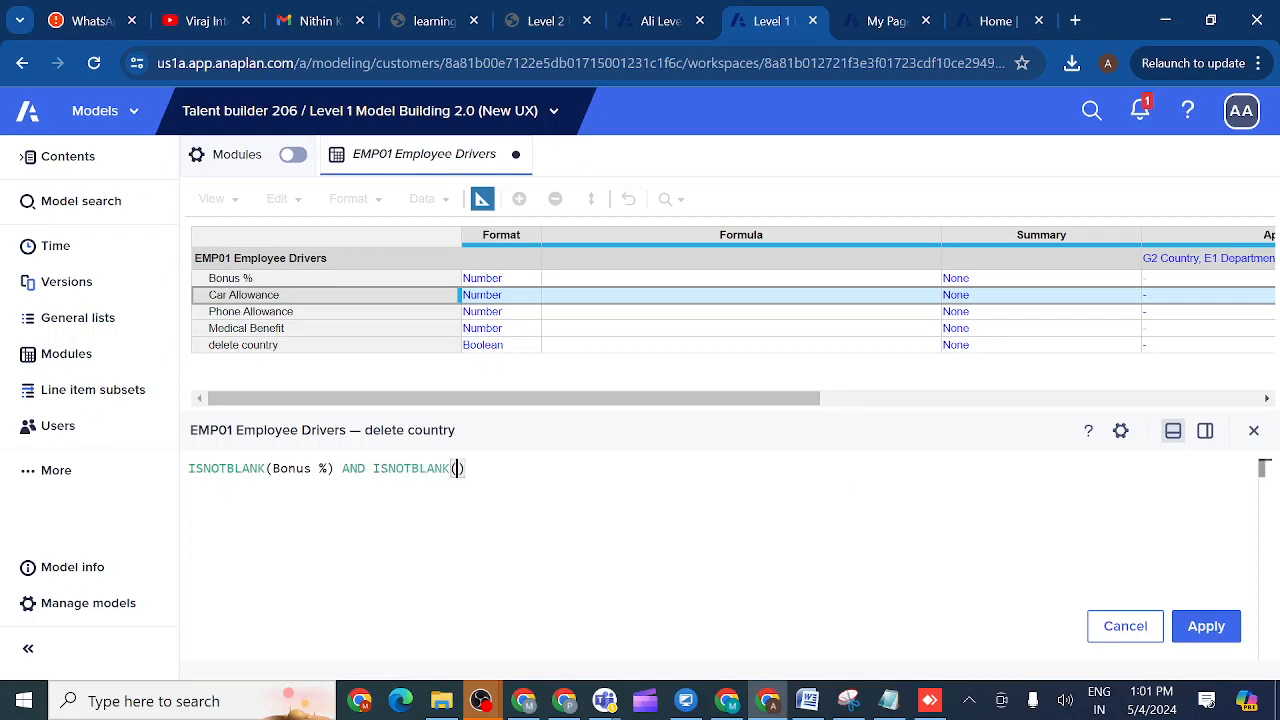
pyautogui.click(258, 299)
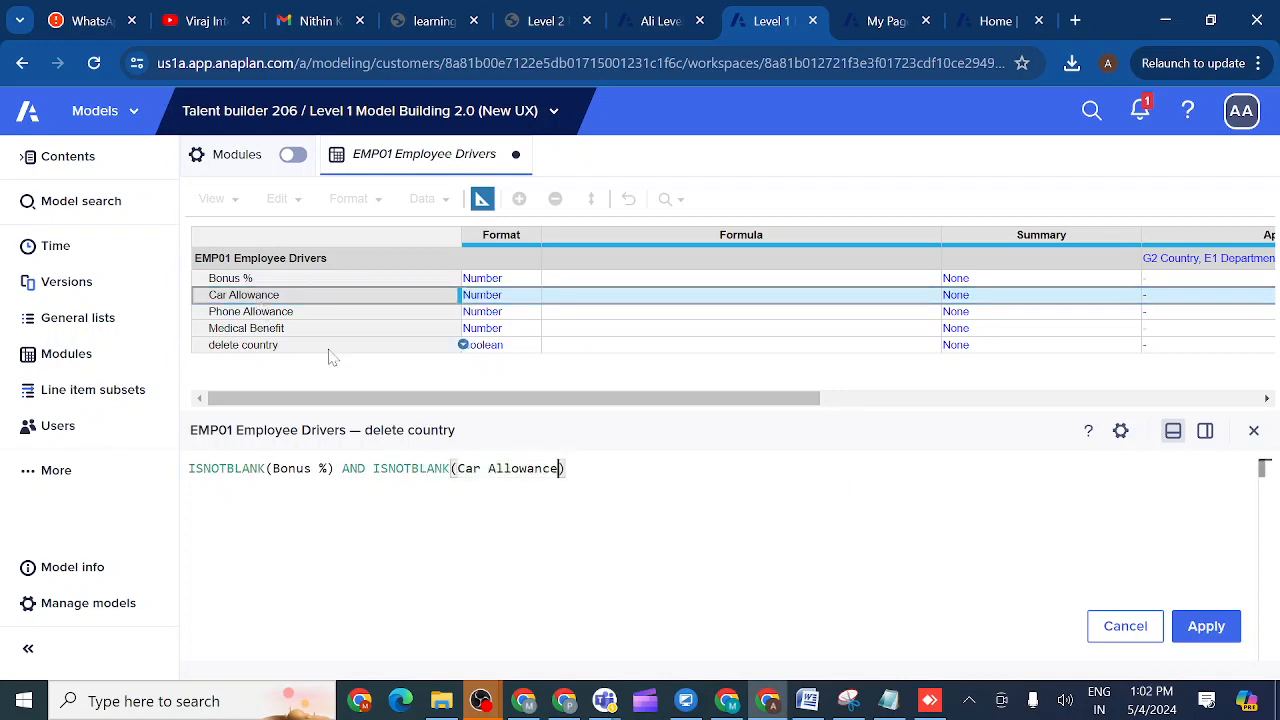
# - Append ISNOTBLANK(Phone Allowance) AND ISNOTBLANK(Medical Benefit) and tidy the spacing
pyautogui.write('AND')
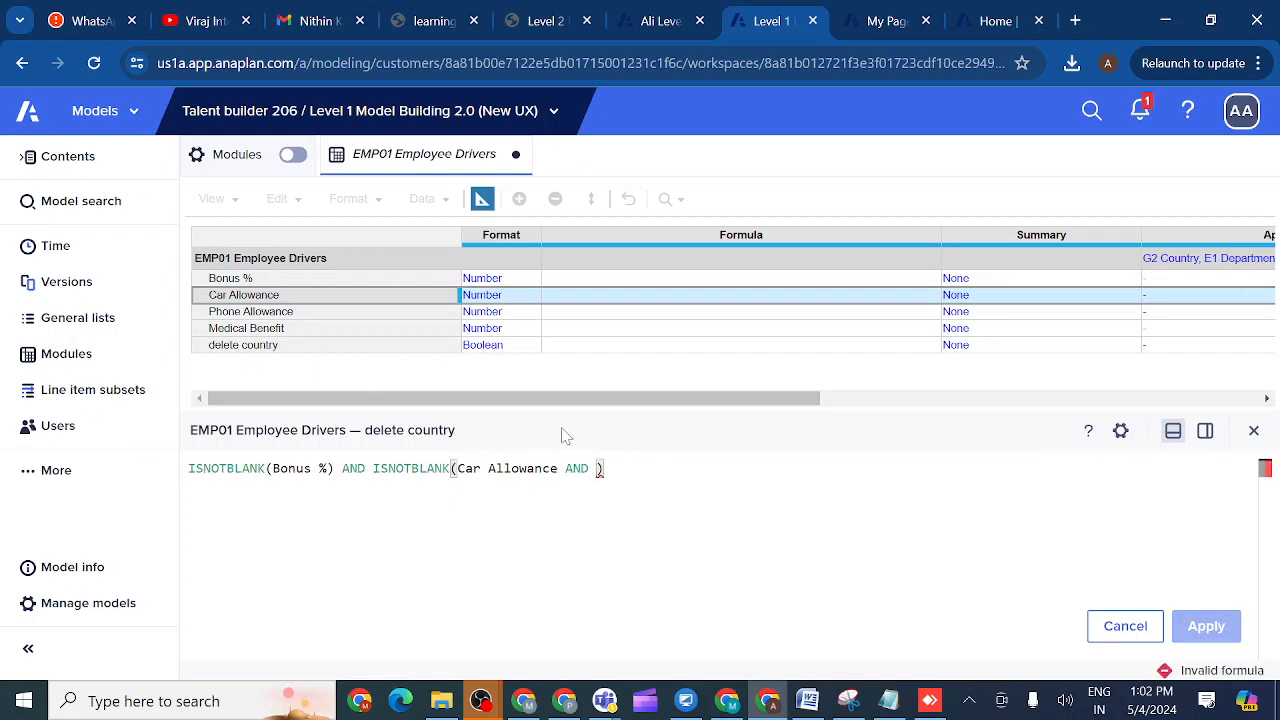
pyautogui.press('BackSpace')
pyautogui.press('BackSpace')
pyautogui.press('BackSpace')
pyautogui.press('BackSpace')
pyautogui.press('BackSpace')
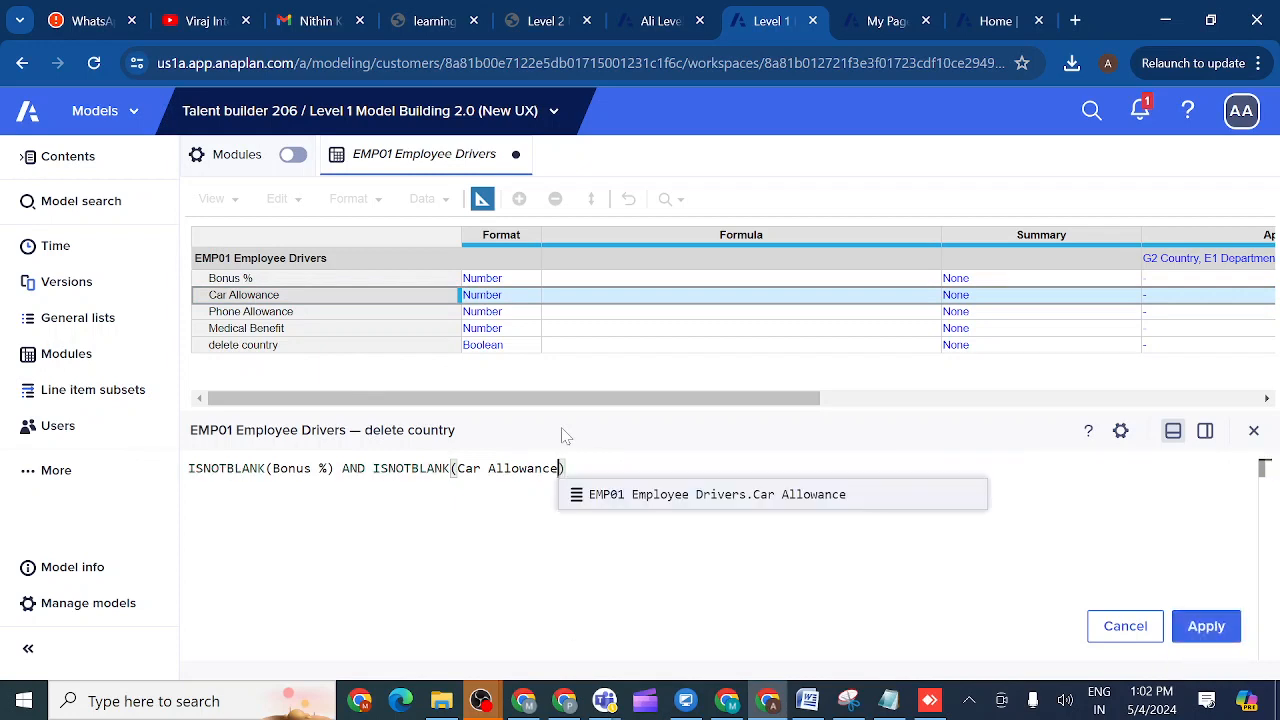
pyautogui.press('Right')
pyautogui.write('ISNO')
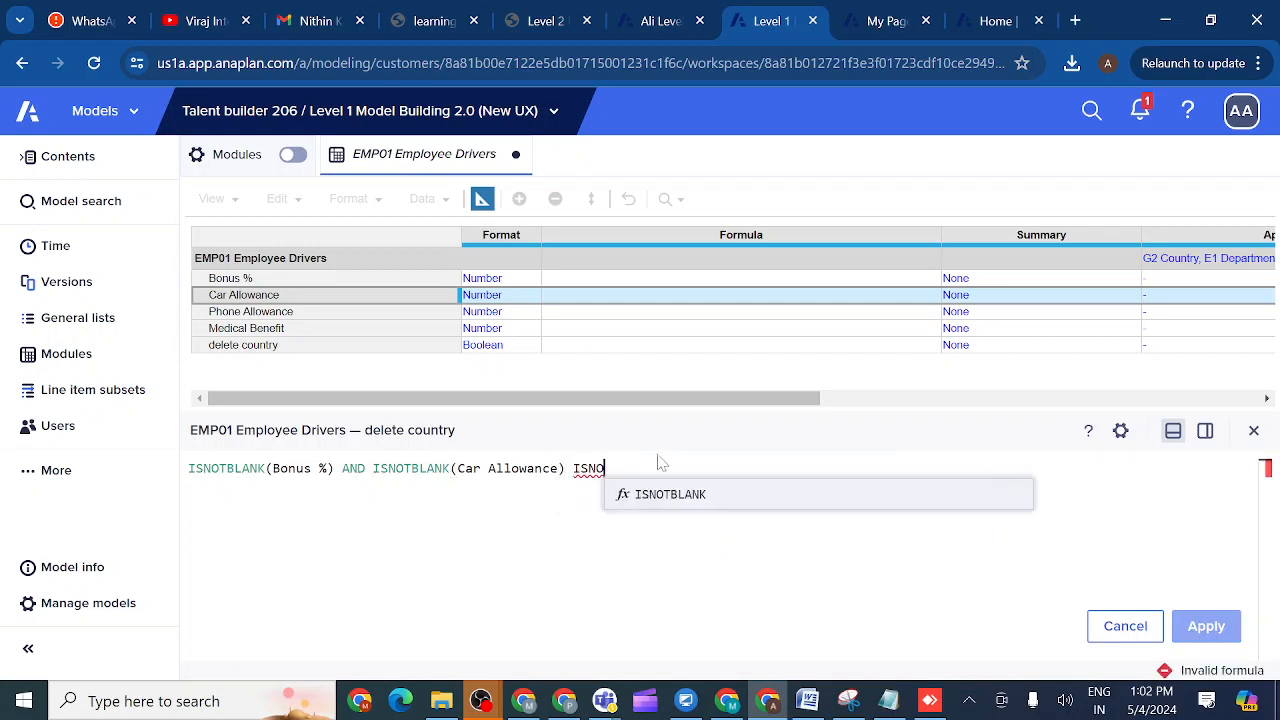
pyautogui.click(686, 495)
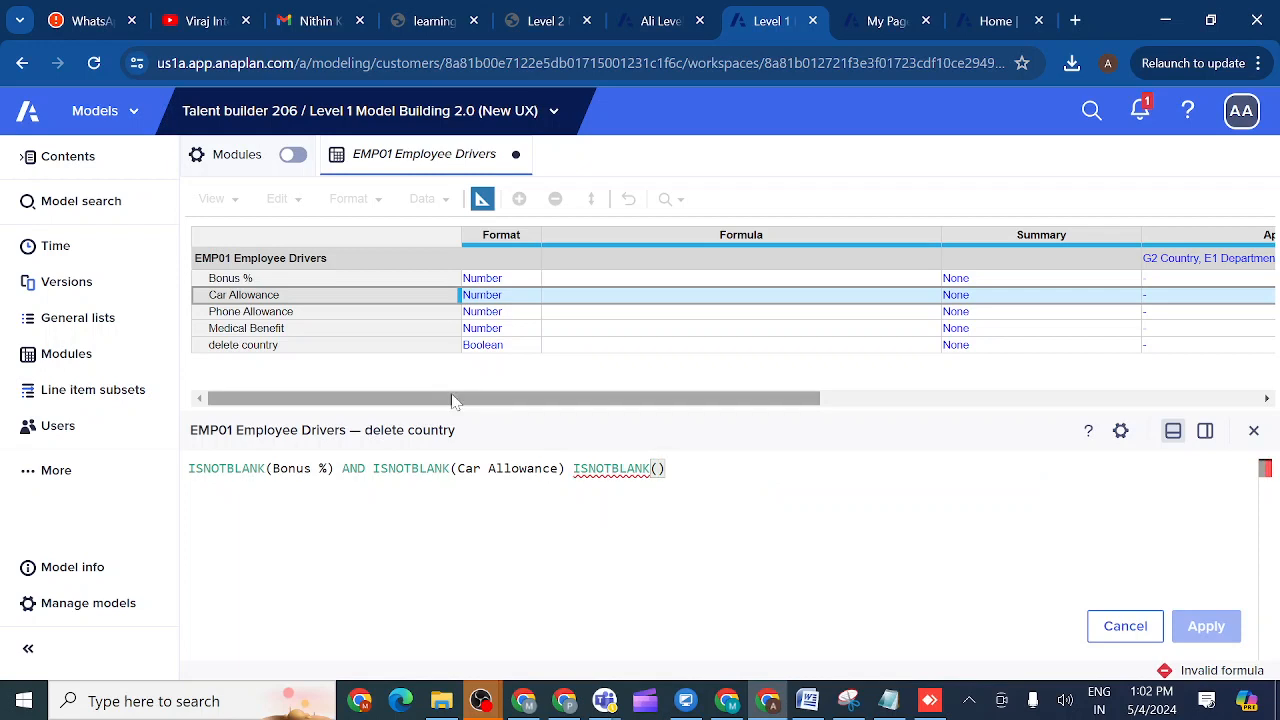
pyautogui.click(308, 317)
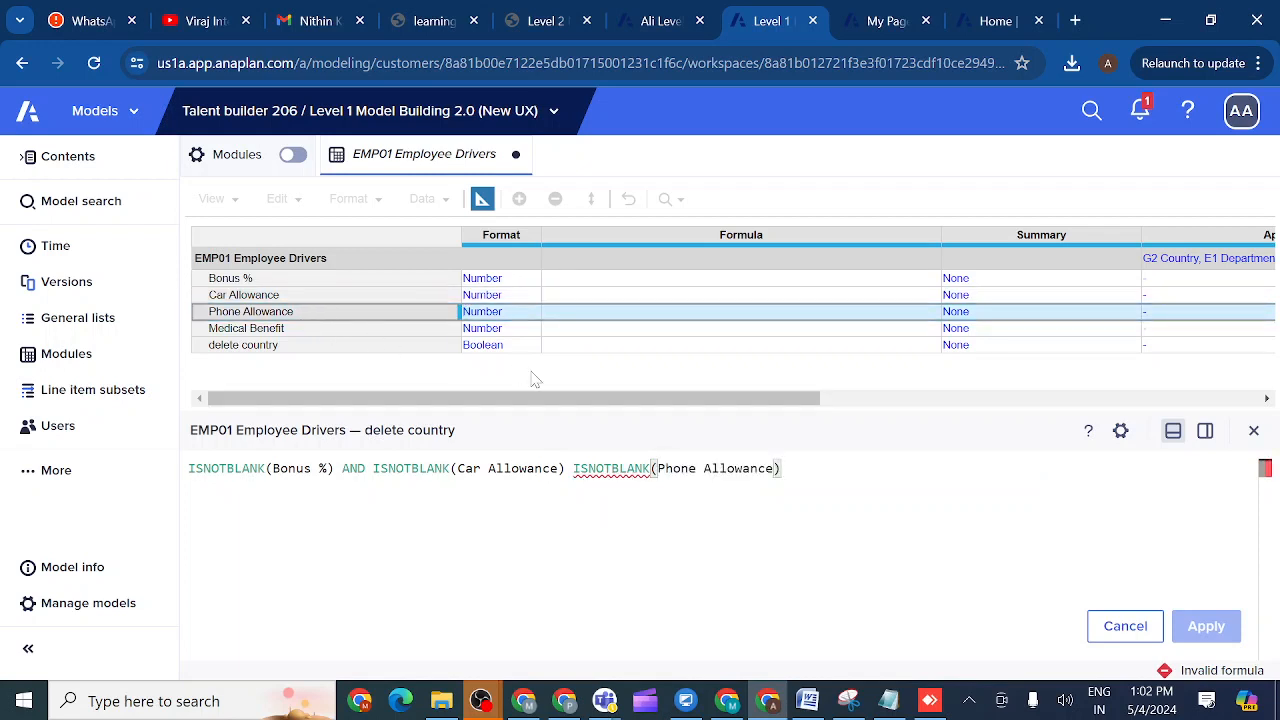
pyautogui.write('AND ')
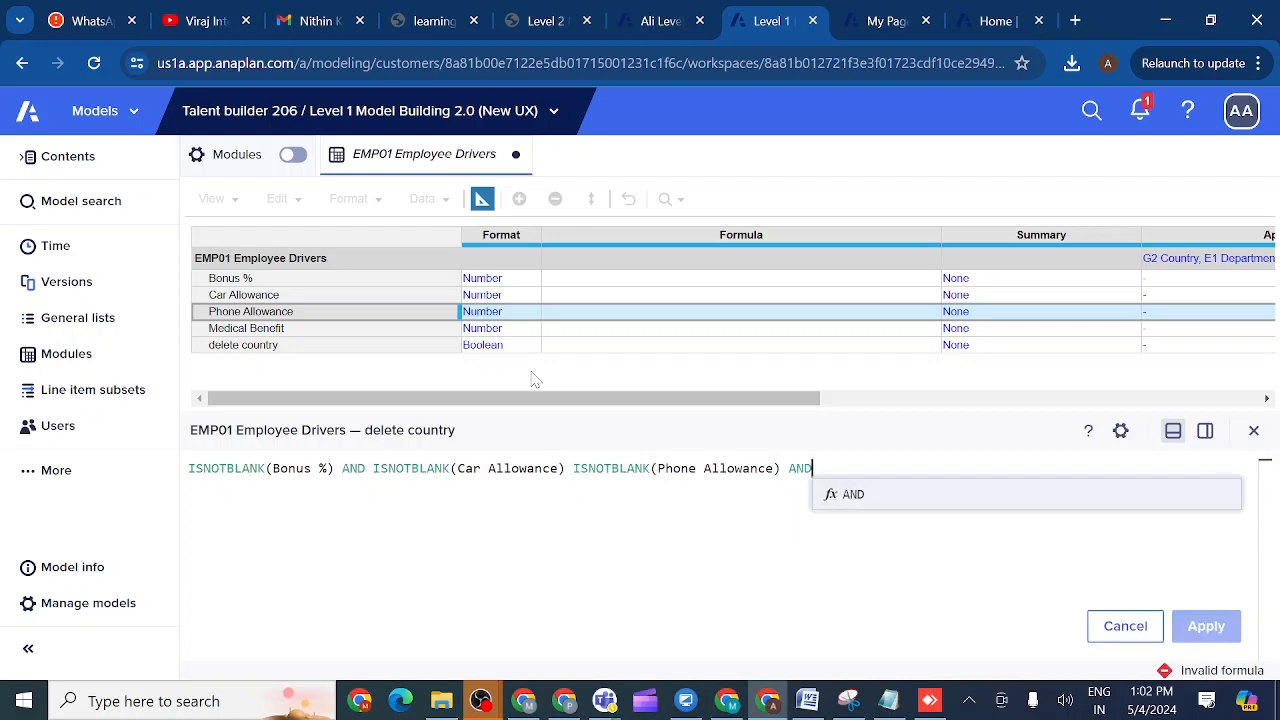
pyautogui.write('ISNO')
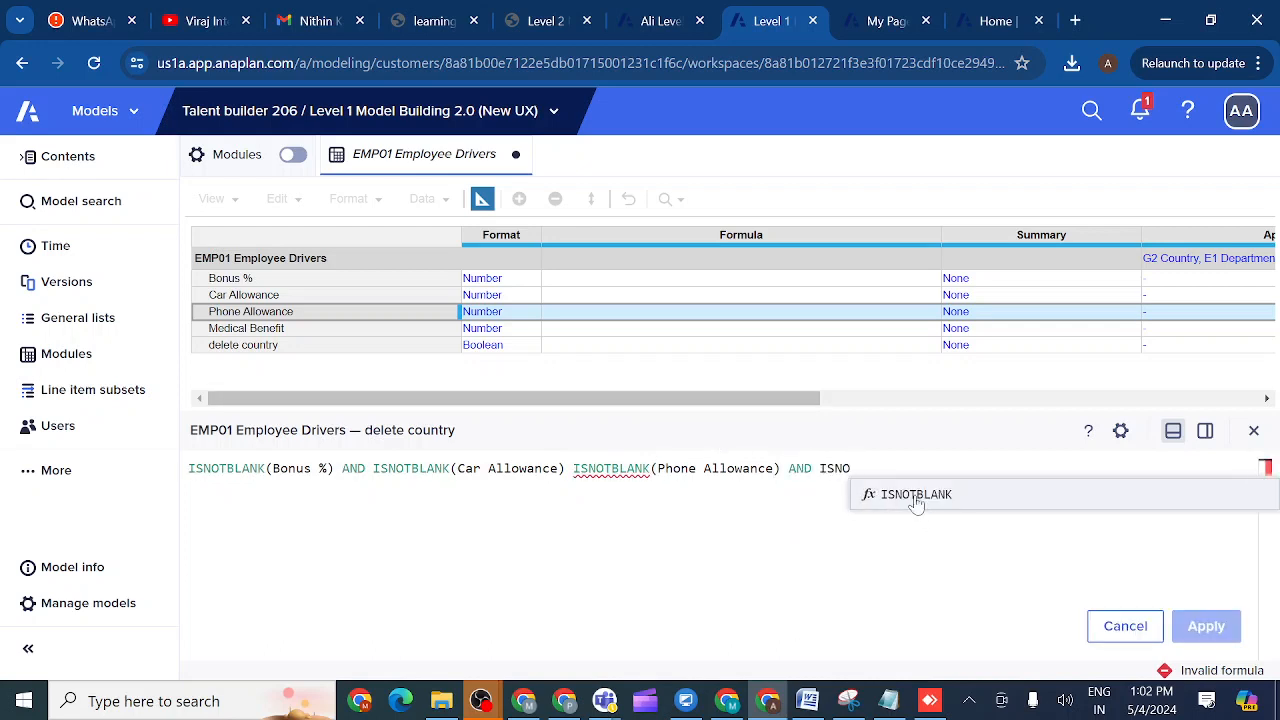
pyautogui.click(913, 496)
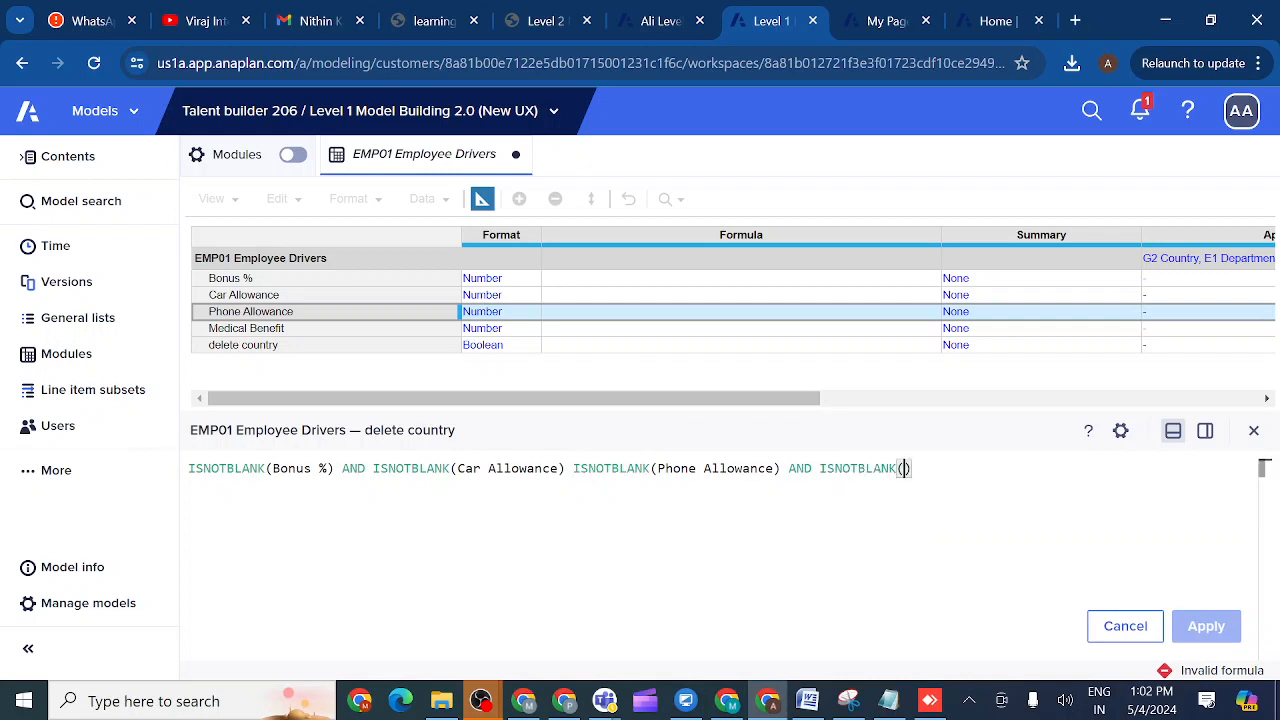
pyautogui.click(274, 334)
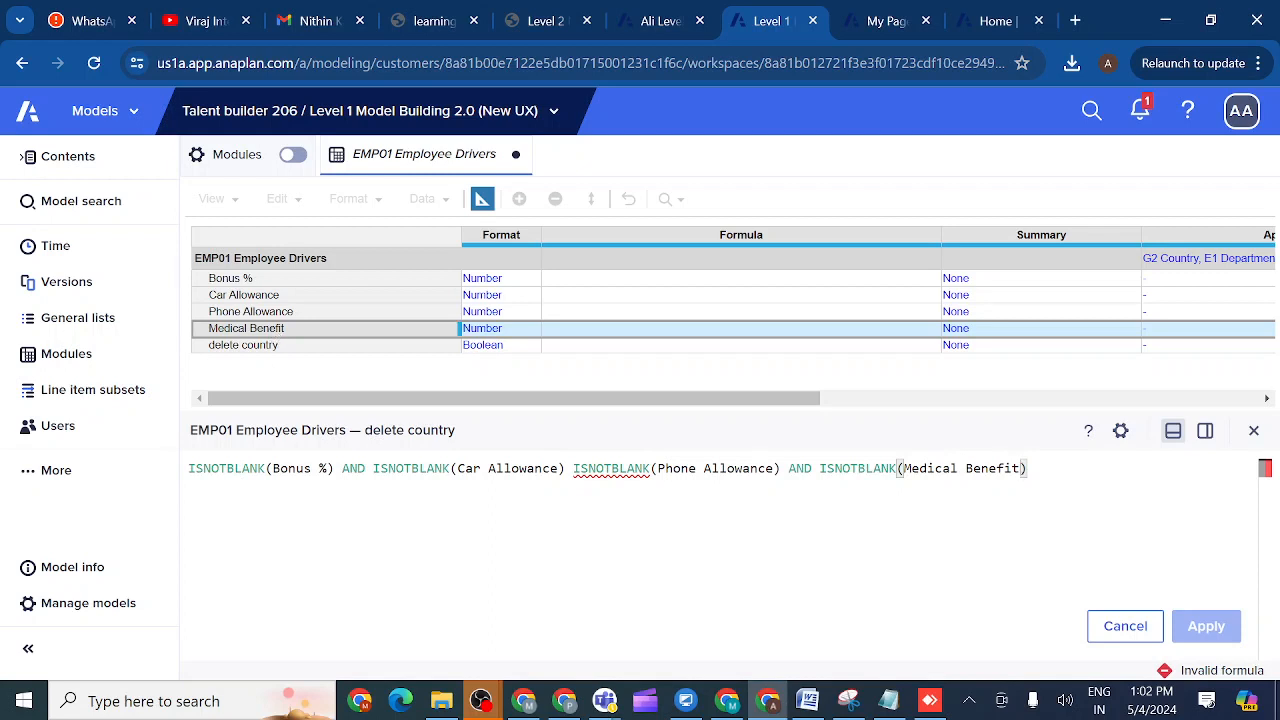
pyautogui.click(573, 469)
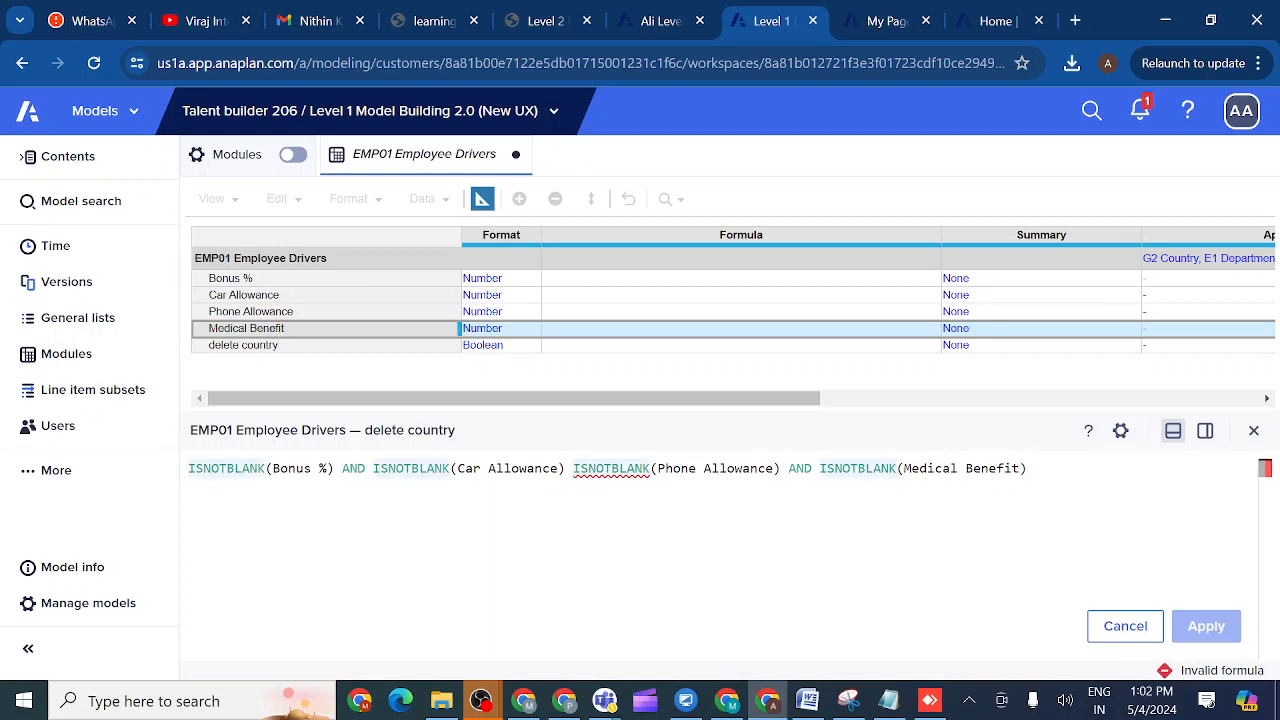
pyautogui.press('BackSpace')
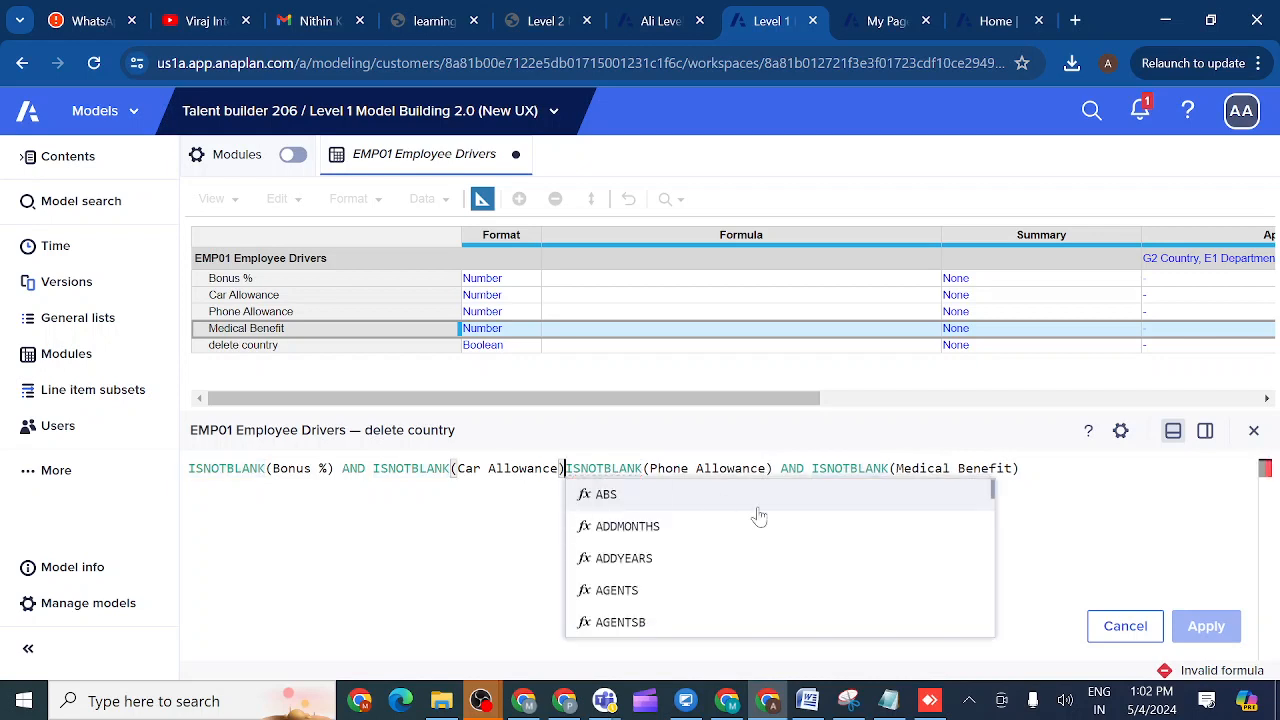
pyautogui.press('Escape')
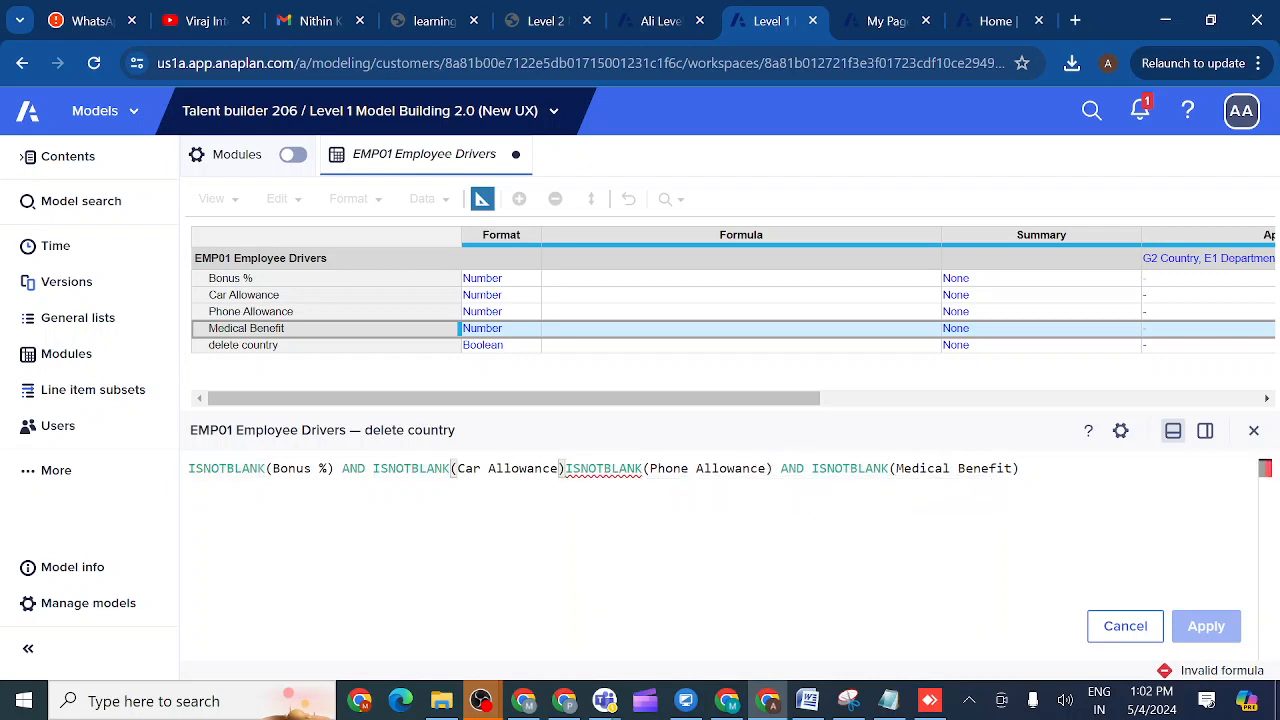
# - Insert the missing AND into the delete country formula and apply it, getting the NUMBER source error
pyautogui.moveTo(625, 475)
pyautogui.click(1020, 468)
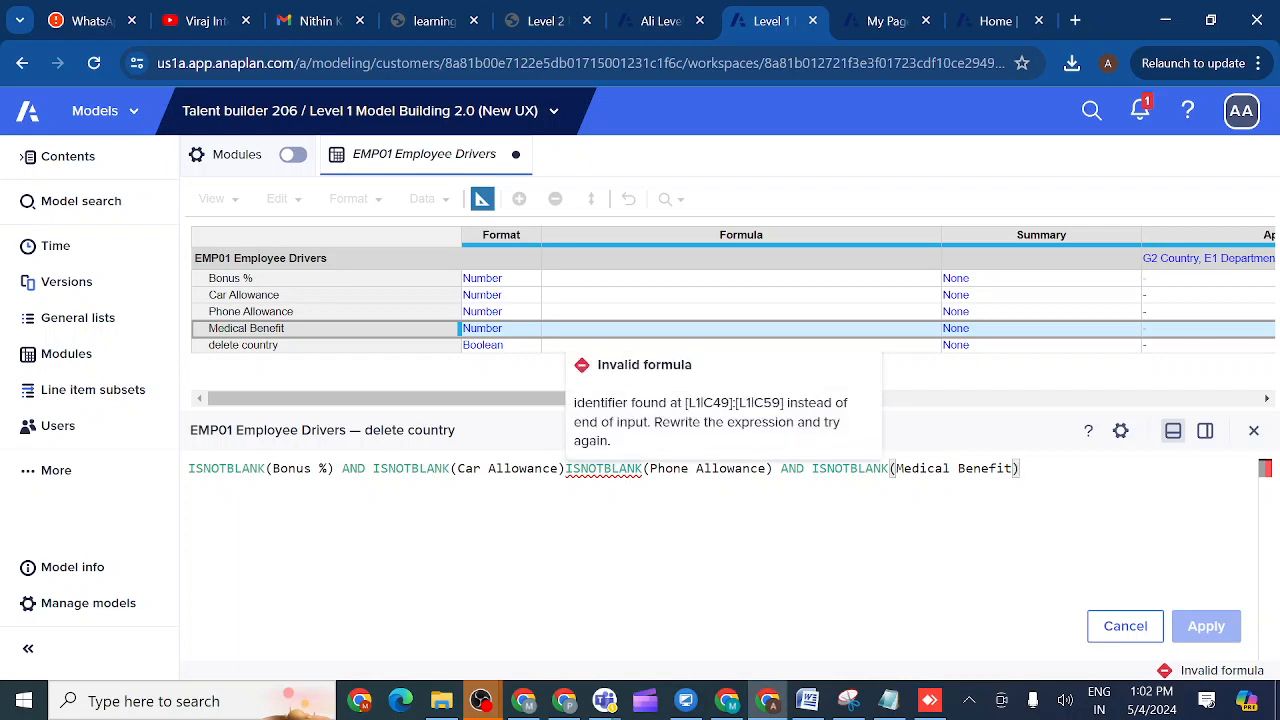
pyautogui.click(566, 469)
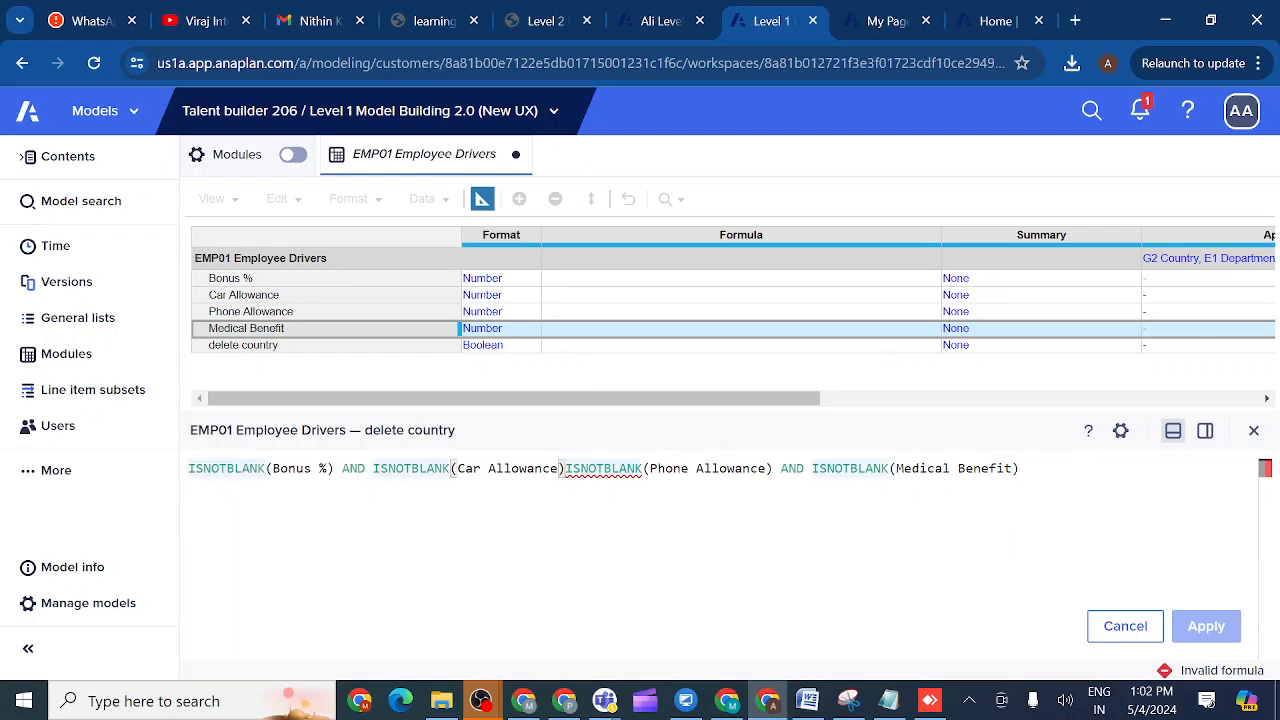
pyautogui.write('AND')
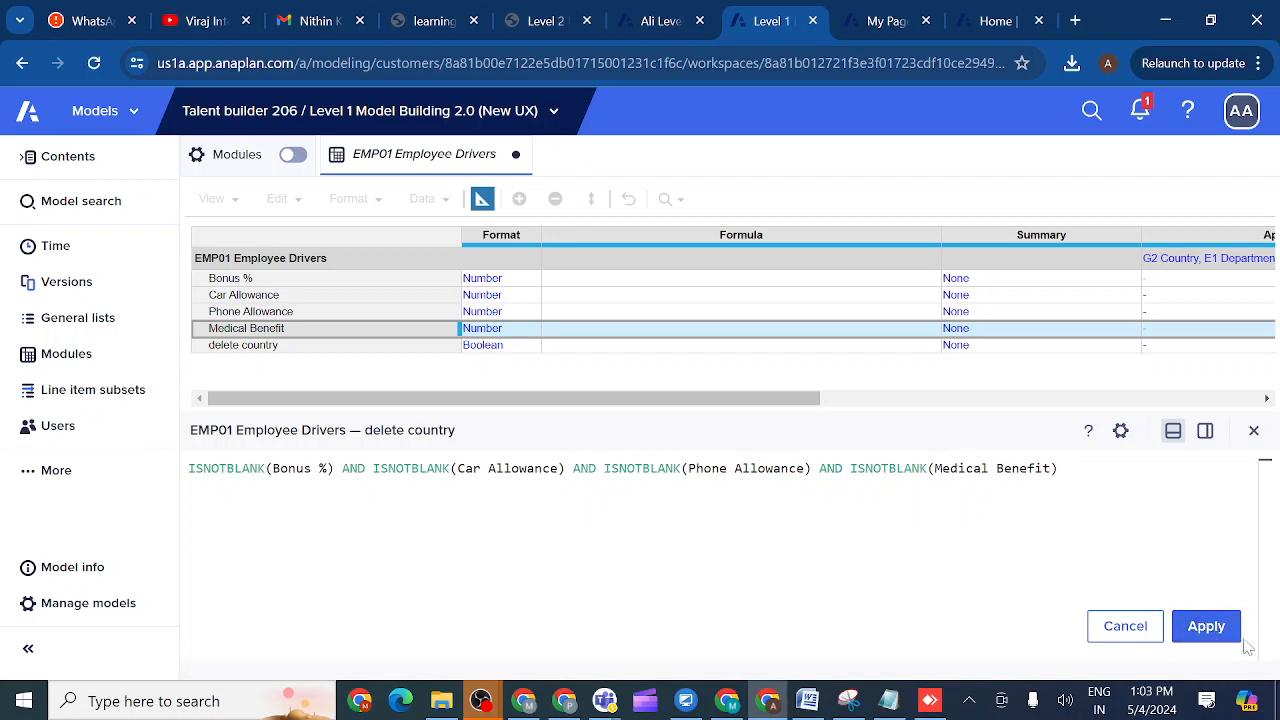
pyautogui.click(1210, 630)
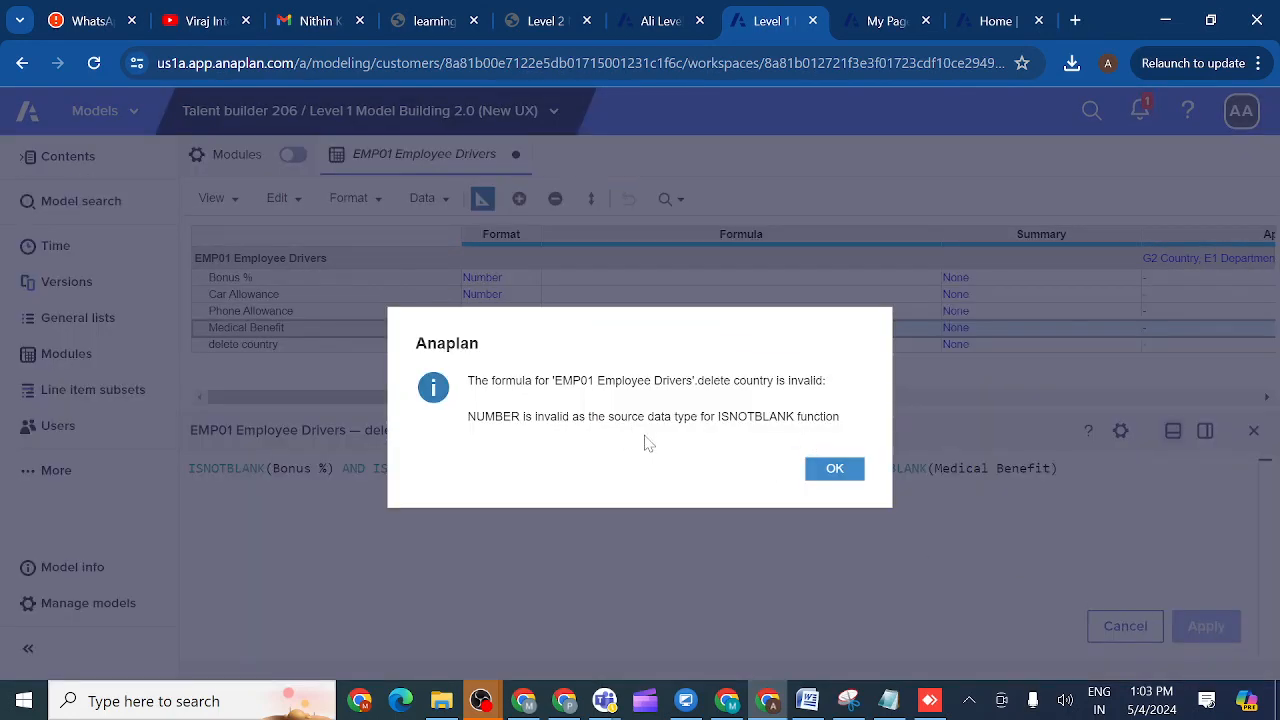
# - Dismiss the ISNOTBLANK error and close the formula editor without saving the formula
pyautogui.click(838, 470)
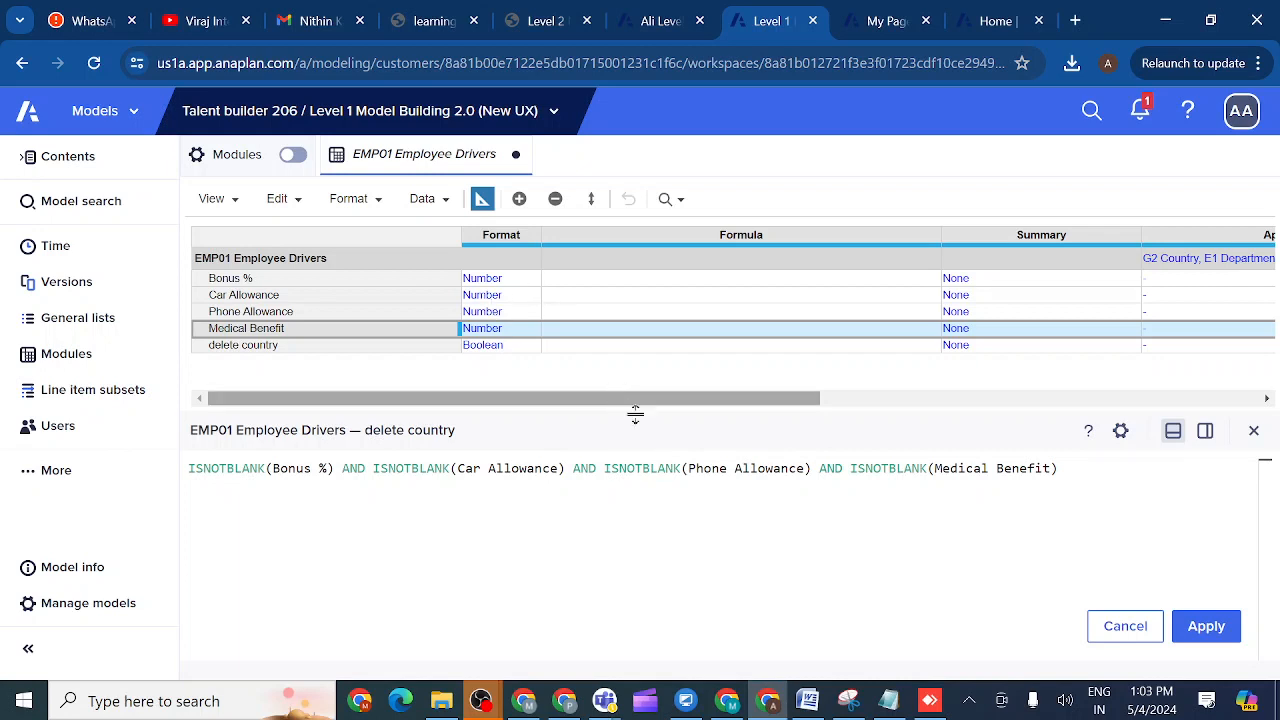
pyautogui.click(1059, 469)
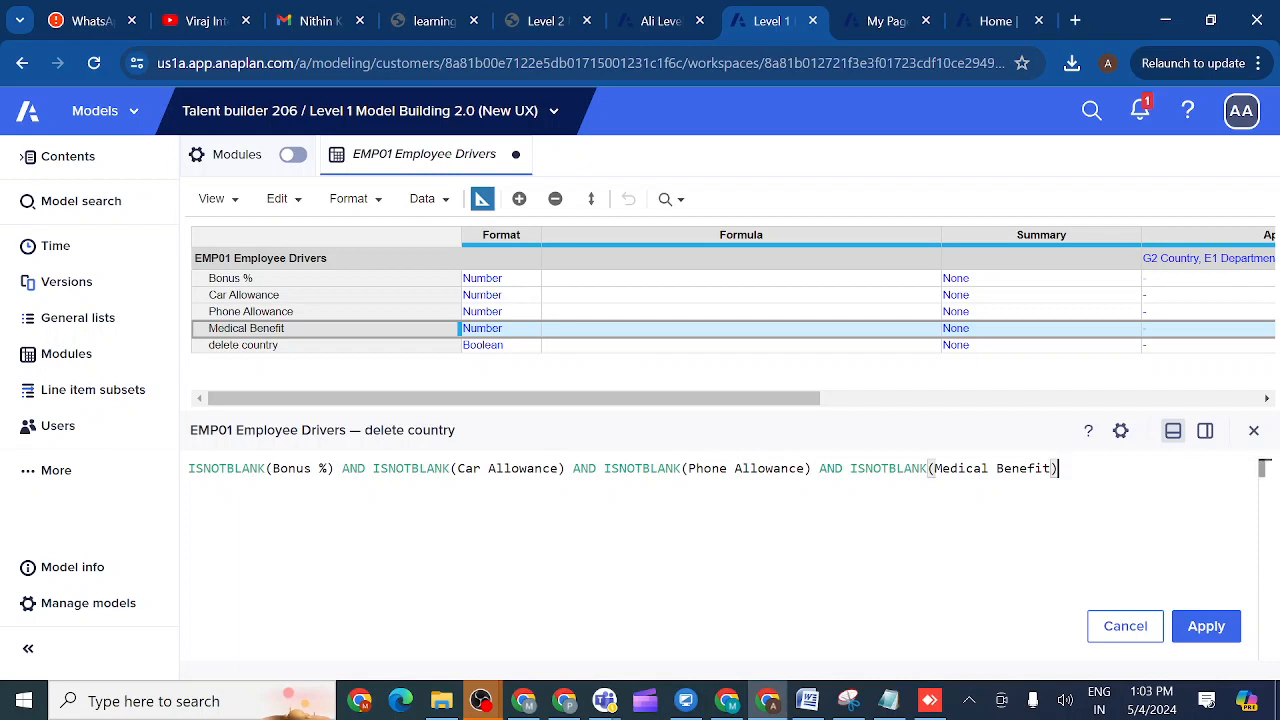
pyautogui.hotkey('ctrl', 'a')
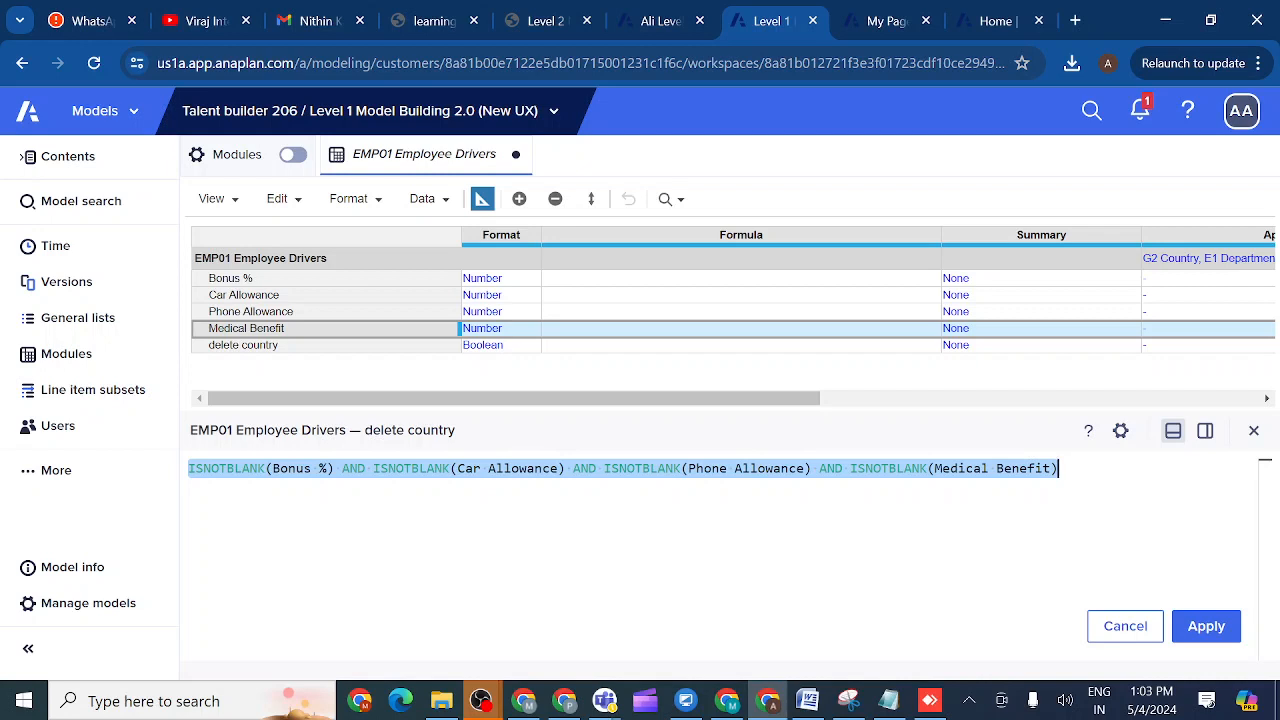
pyautogui.click(1254, 432)
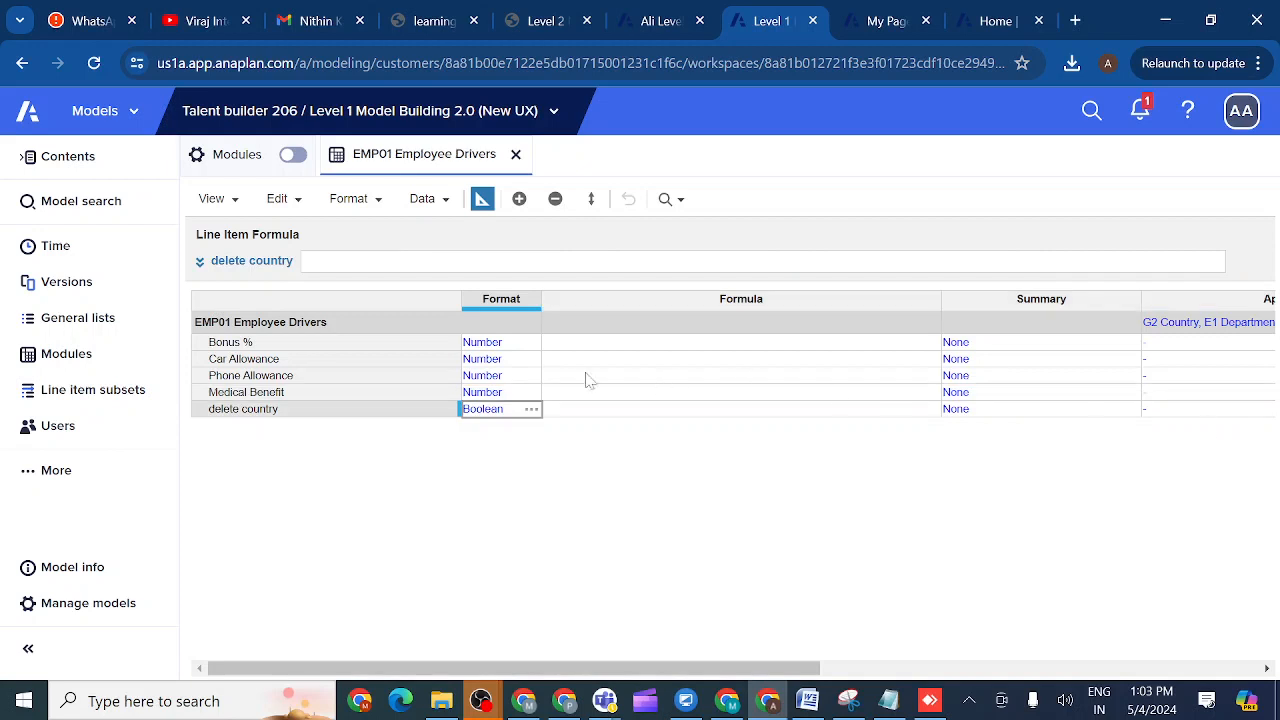
pyautogui.click(530, 343)
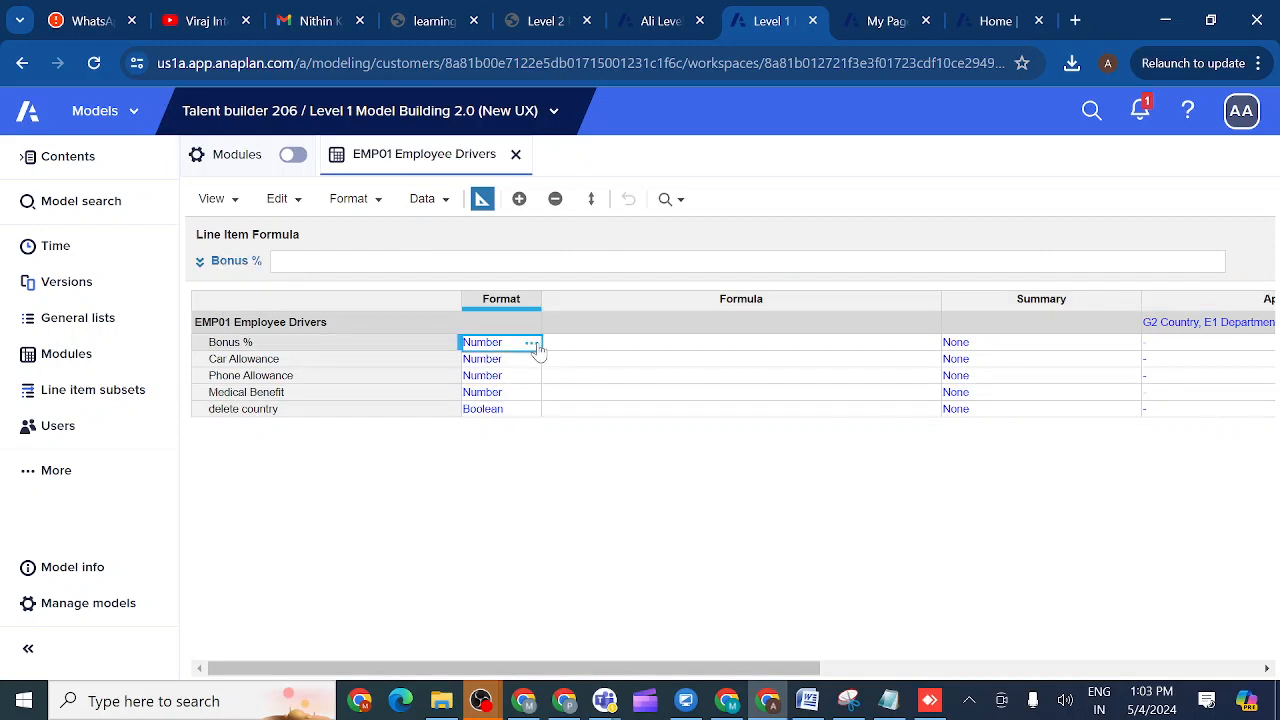
pyautogui.click(531, 343)
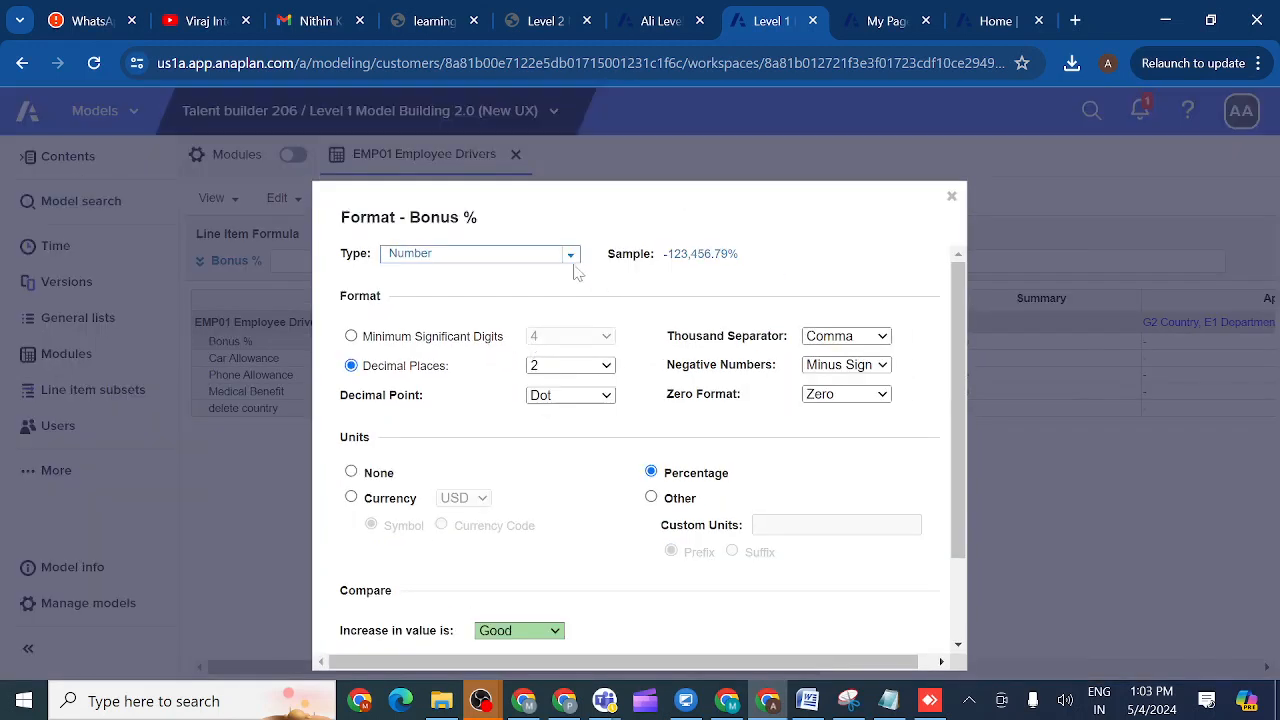
pyautogui.click(570, 258)
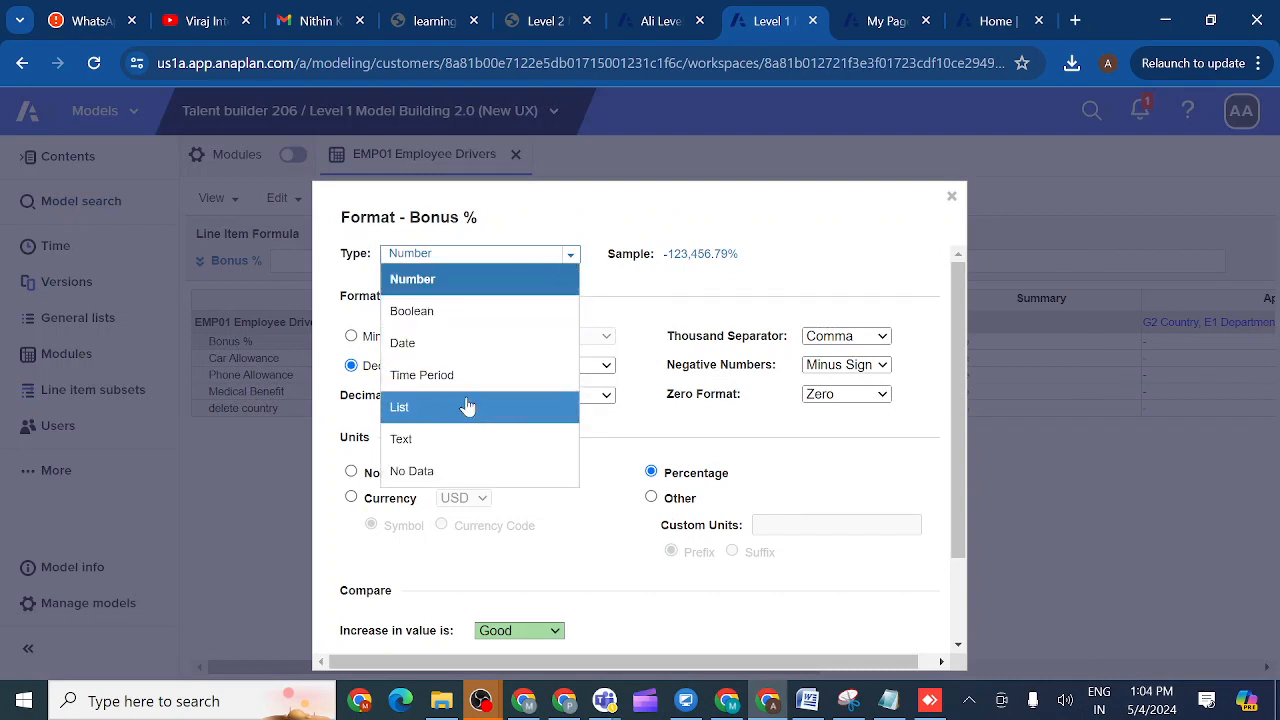
pyautogui.click(434, 451)
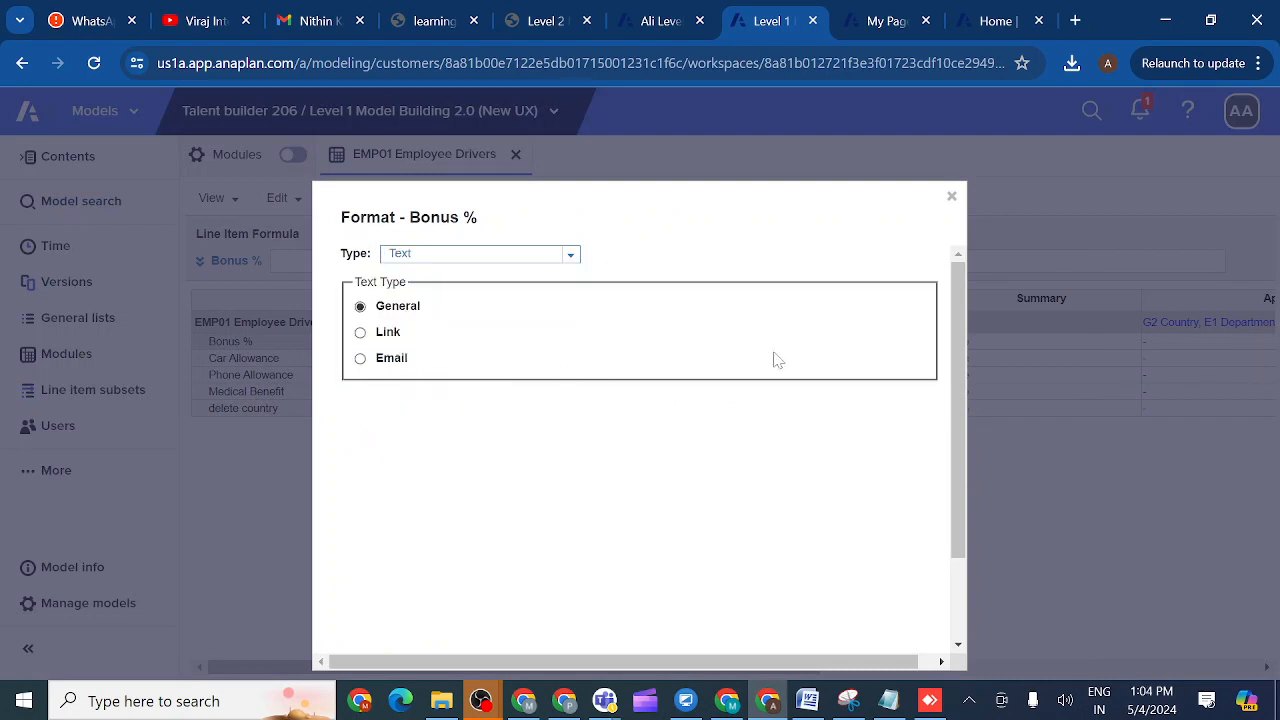
pyautogui.scroll(-3, 958, 445)
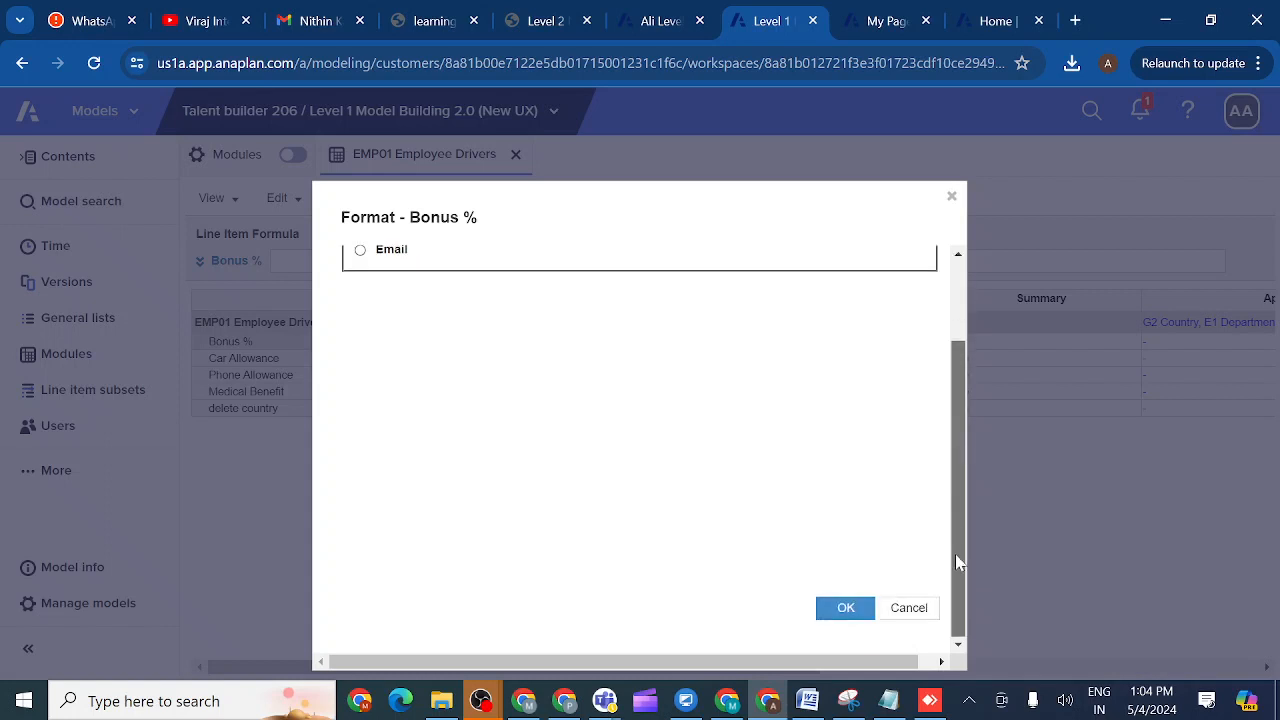
pyautogui.click(851, 609)
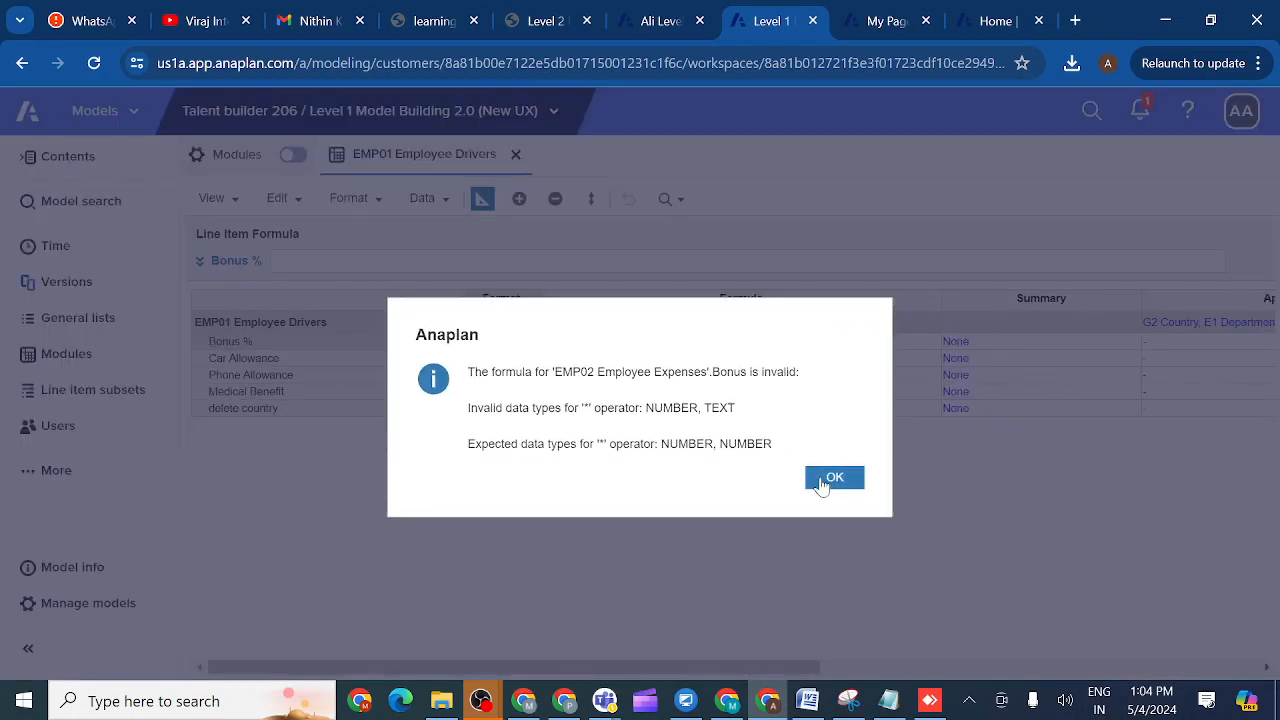
pyautogui.click(838, 480)
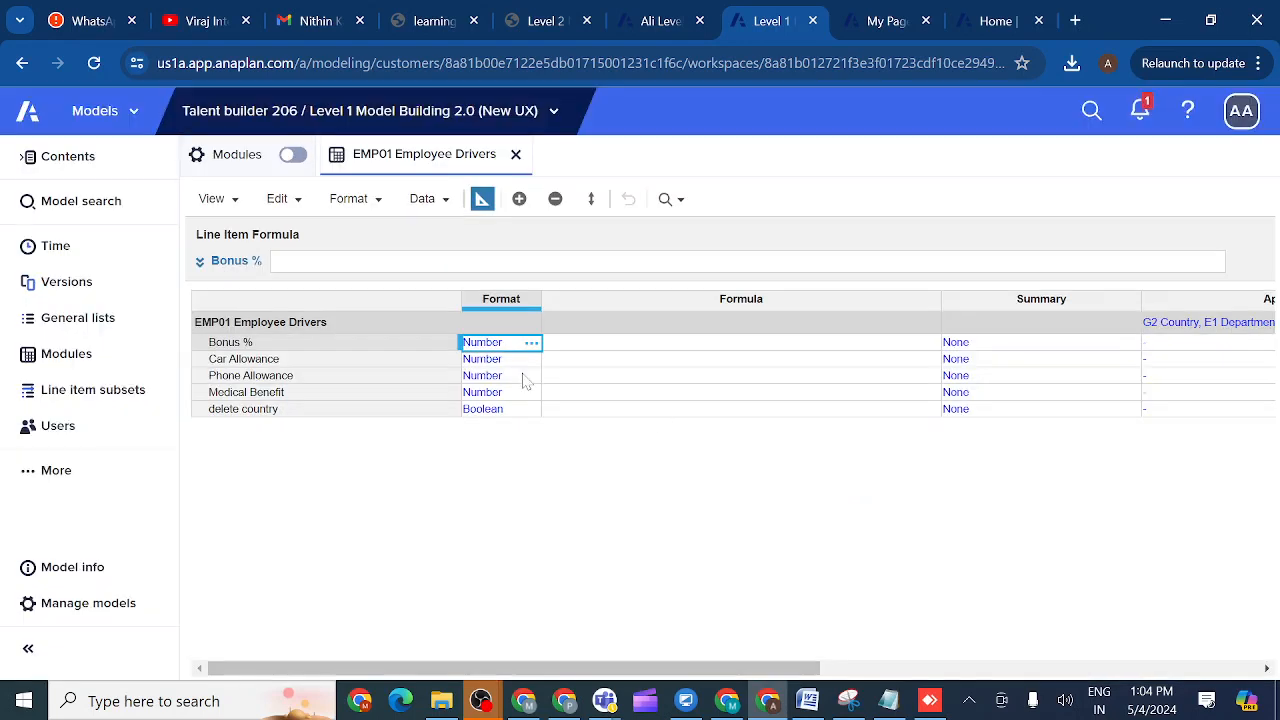
# - Switch to the data grid and tick, then untick, the US delete country flag
pyautogui.click(426, 414)
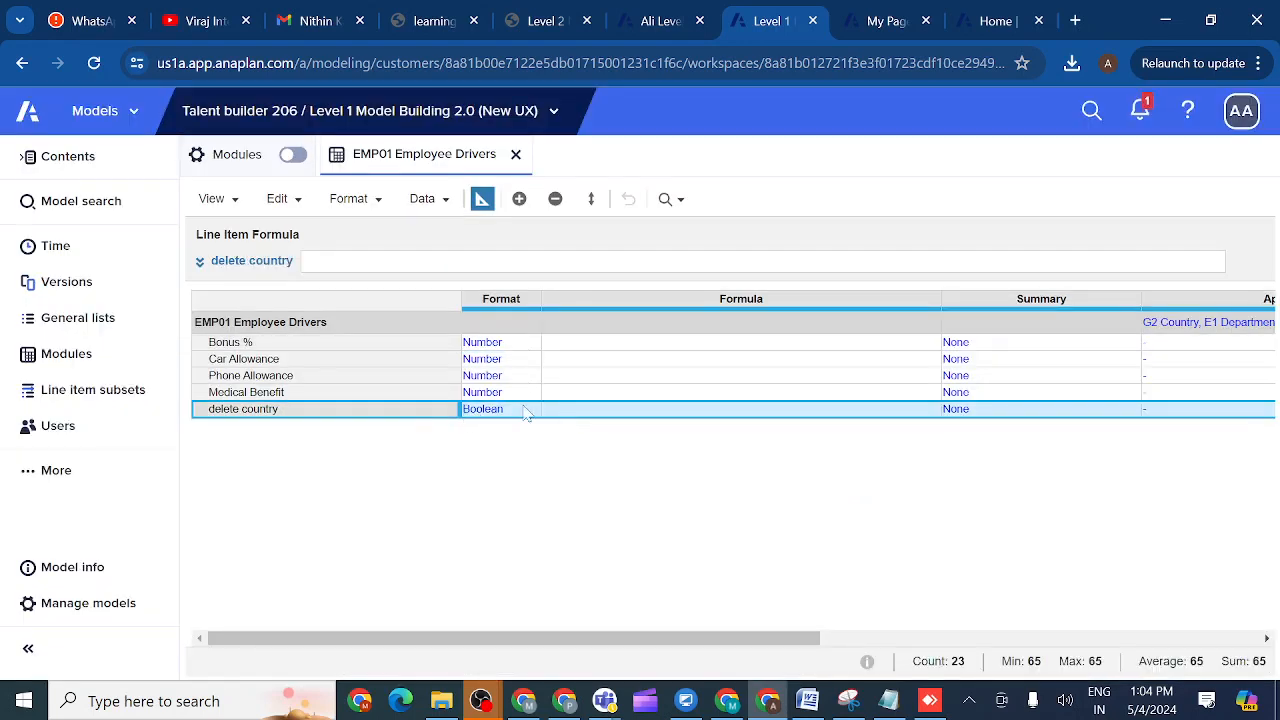
pyautogui.click(482, 202)
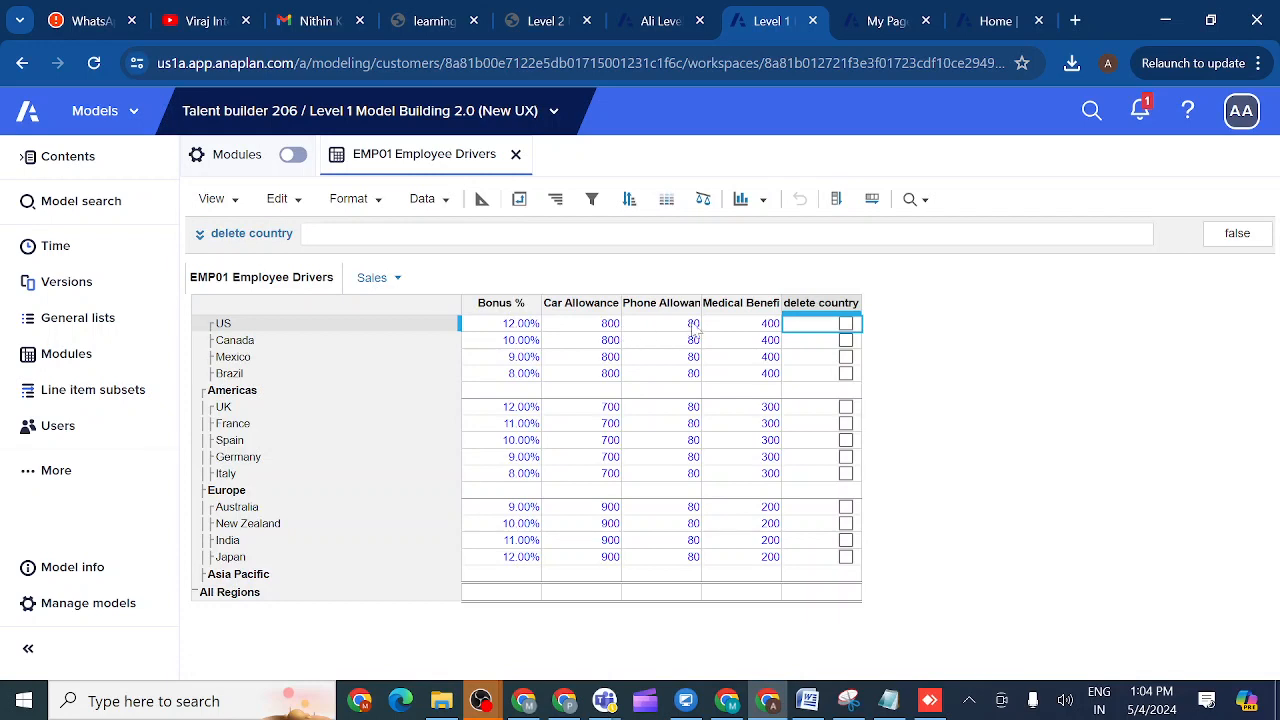
pyautogui.click(846, 325)
pyautogui.click(846, 325)
# - Clear the US Phone Allowance value from 80.0 to 0
pyautogui.doubleClick(670, 323)
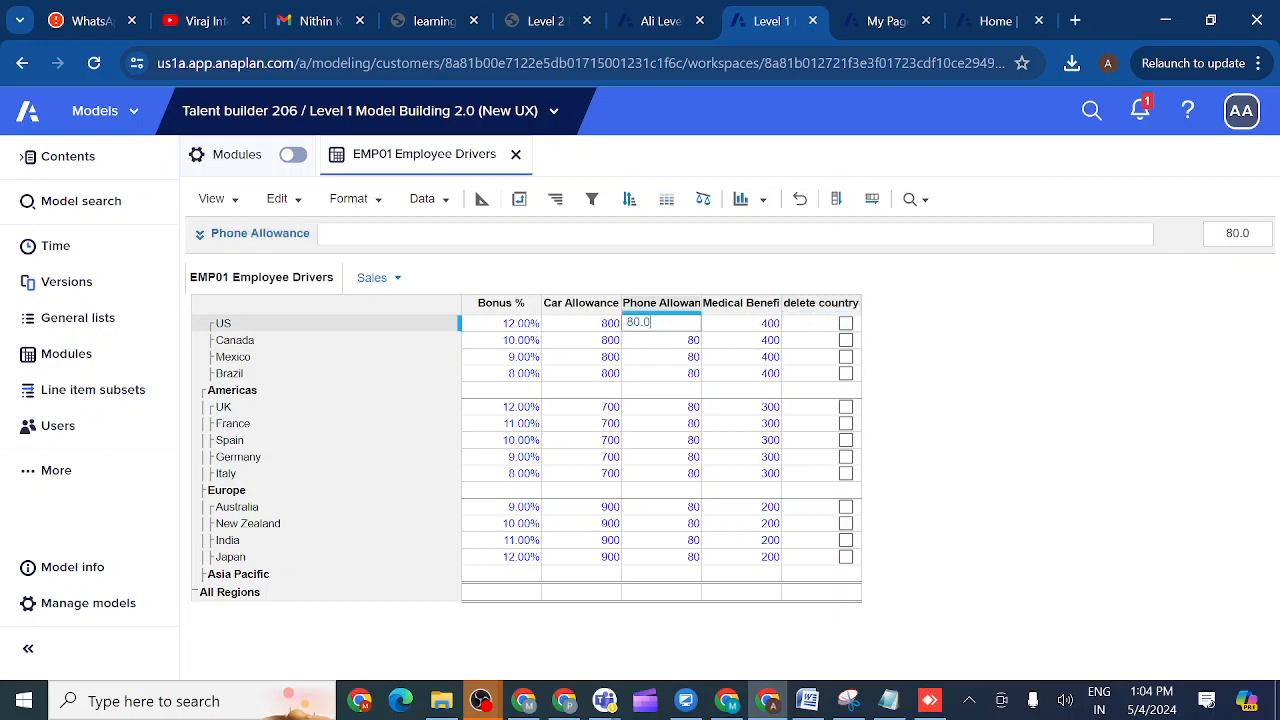
pyautogui.press('BackSpace')
pyautogui.press('BackSpace')
pyautogui.press('BackSpace')
pyautogui.press('BackSpace')
pyautogui.click(731, 331)
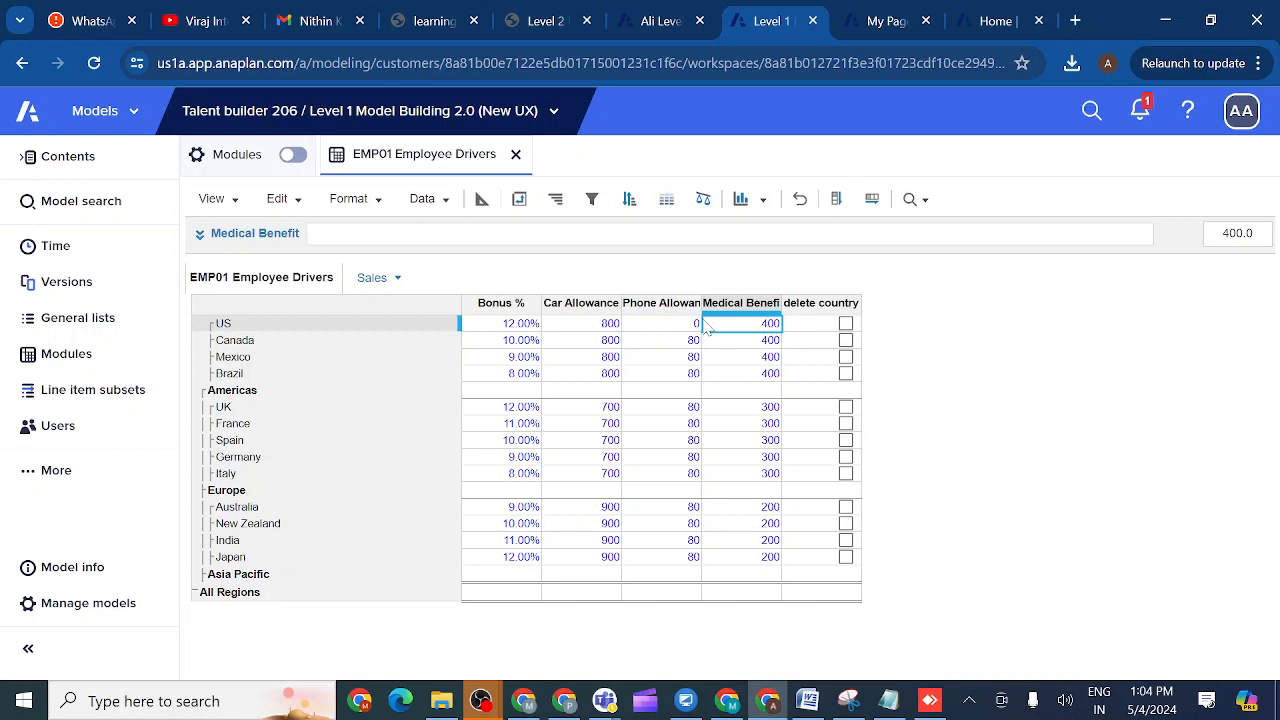
# - Tick the US row's delete country checkbox to true and select the US row
pyautogui.click(845, 324)
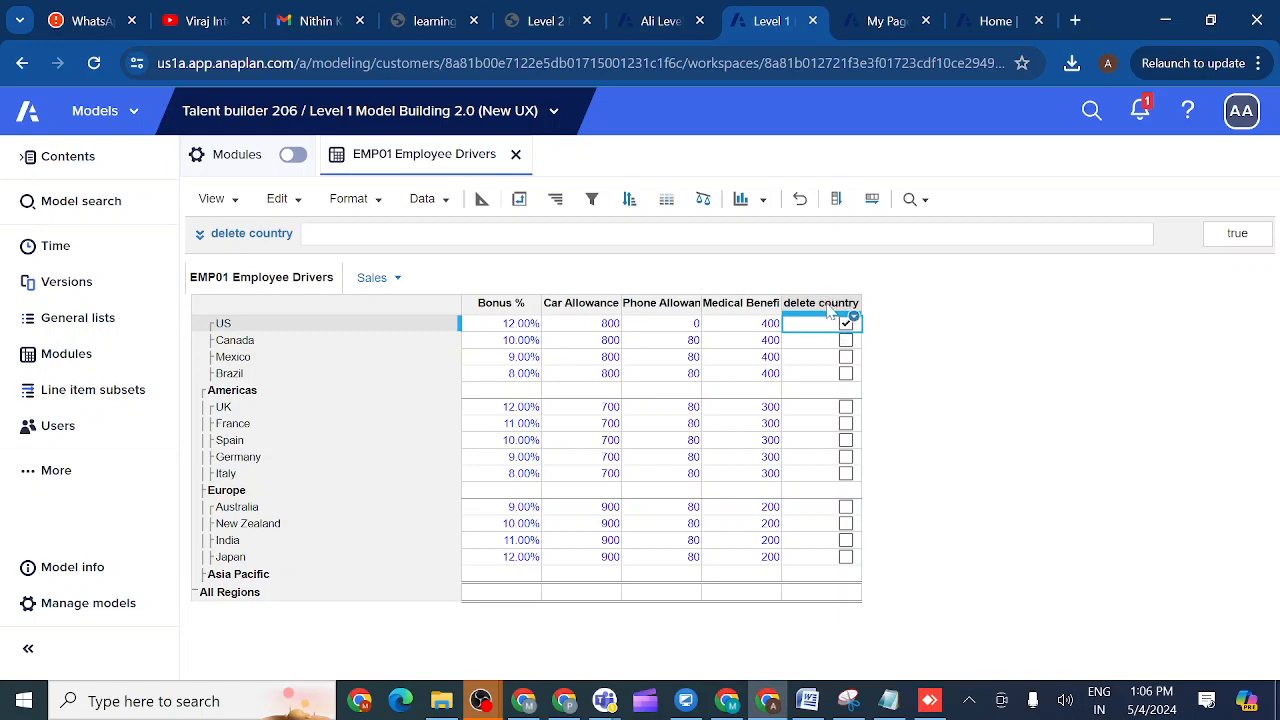
pyautogui.click(340, 327)
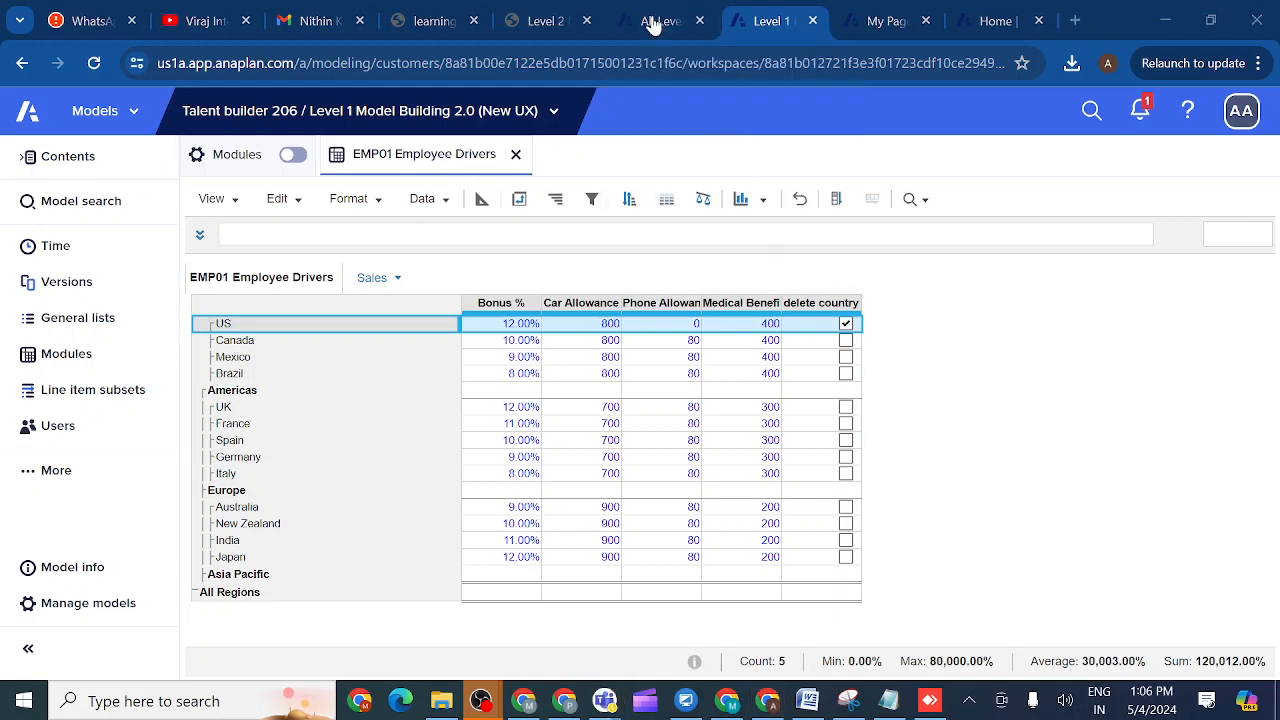
# - Switch to the Level 2 course page, then bring up the Anaplan evening class chat in Teams
pyautogui.click(545, 21)
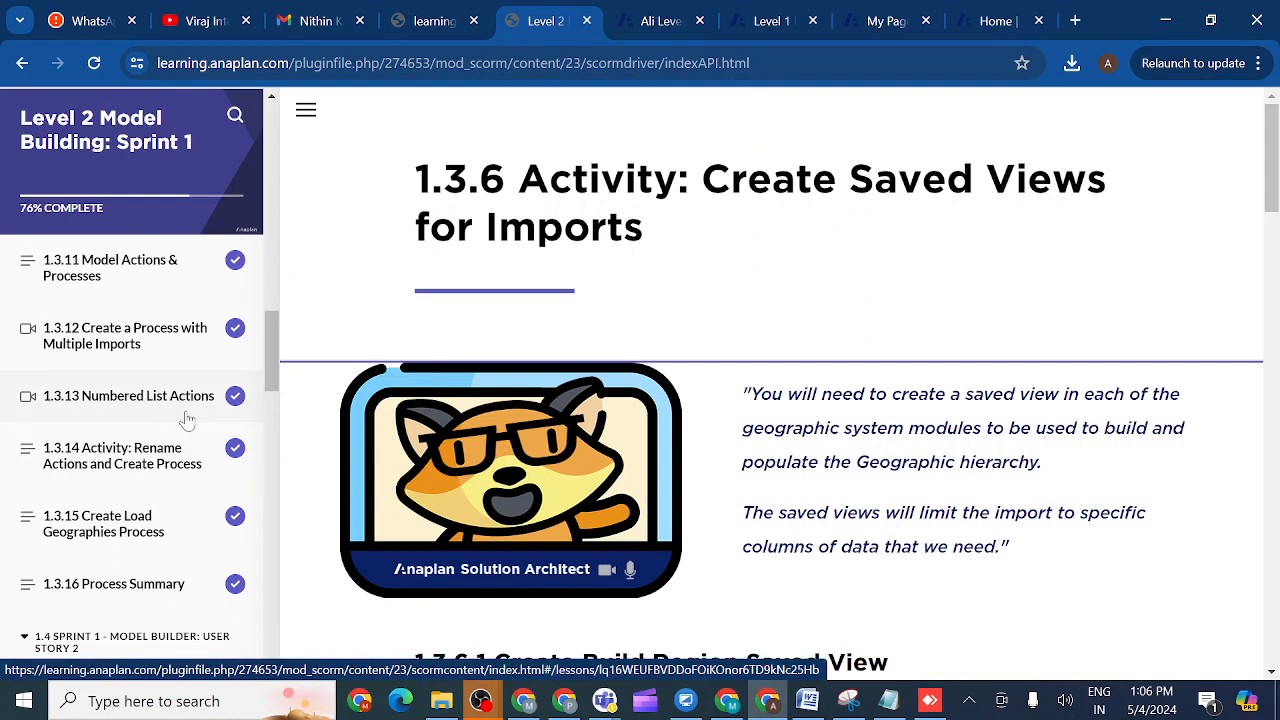
pyautogui.moveTo(608, 703)
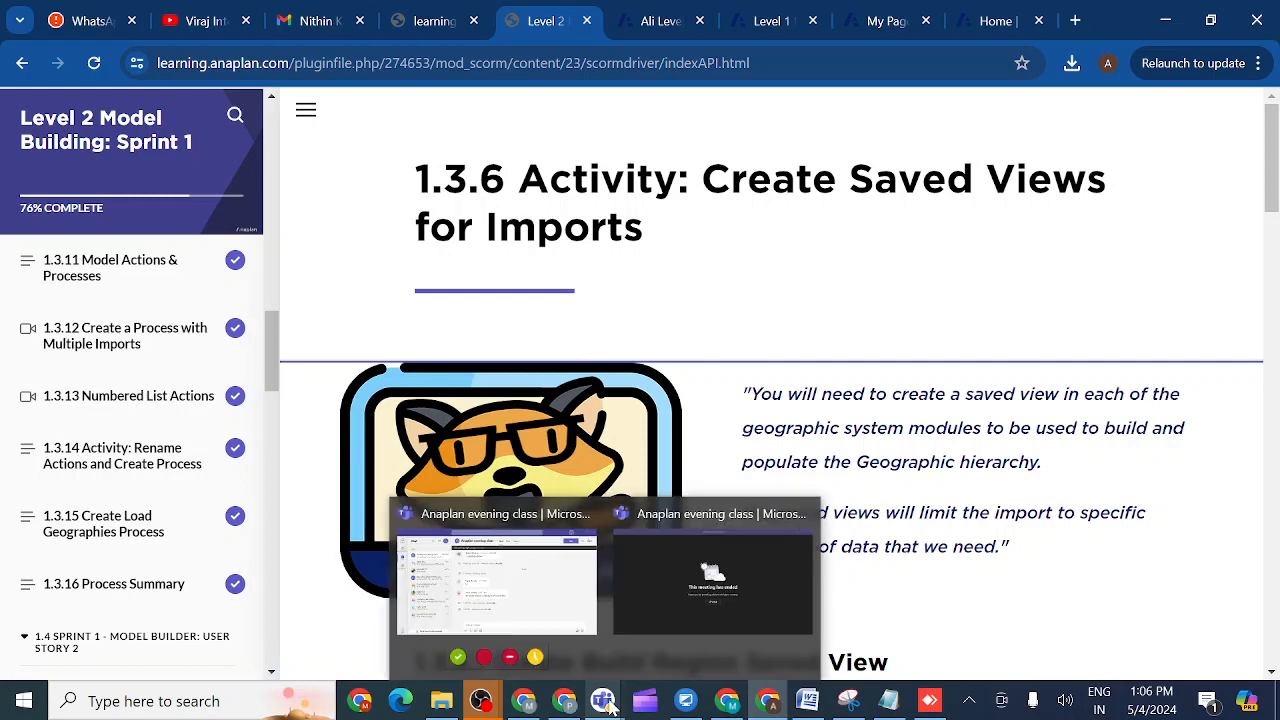
pyautogui.click(566, 560)
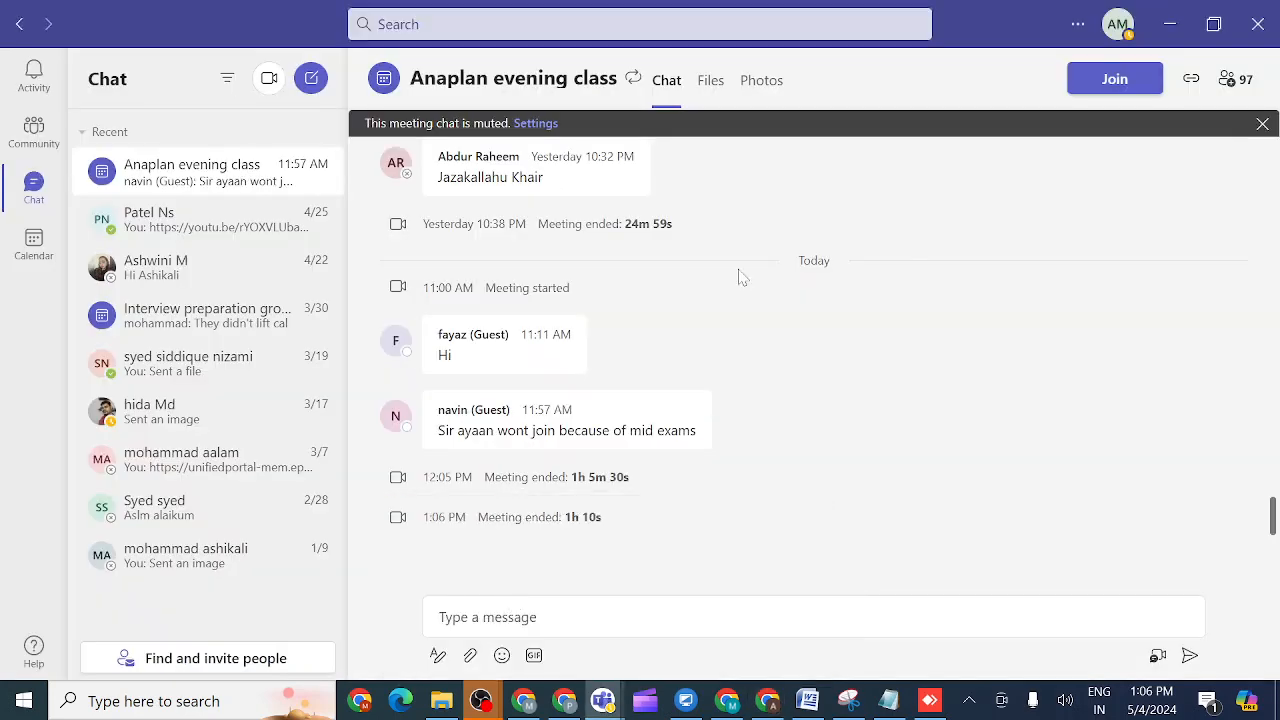
# - Join the Anaplan evening class meeting and share the entire screen with computer sound
pyautogui.click(1115, 80)
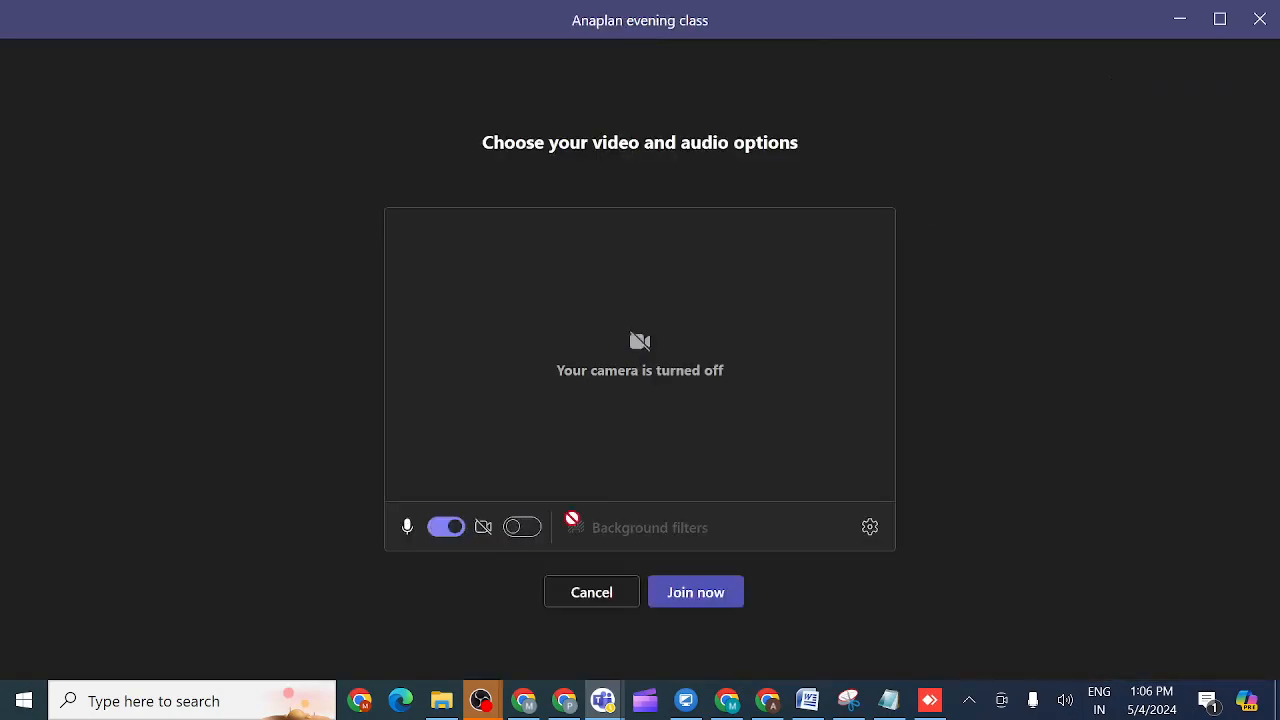
pyautogui.click(697, 594)
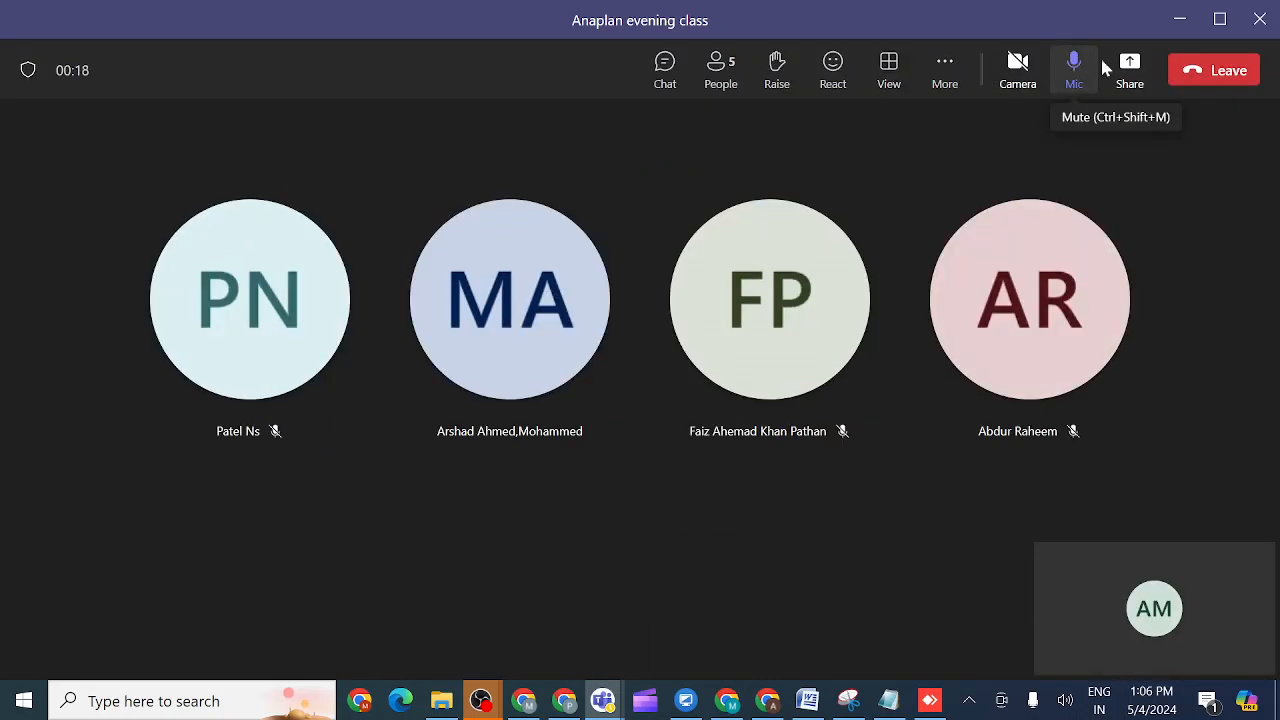
pyautogui.click(1130, 68)
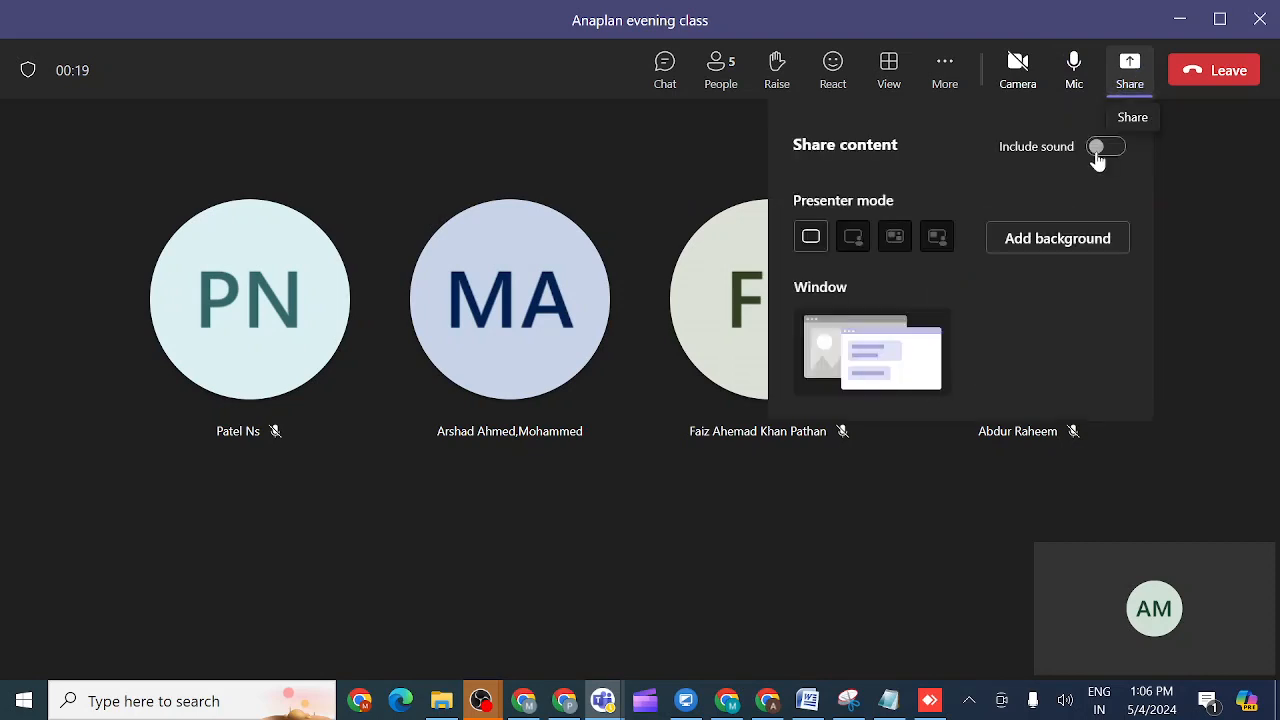
pyautogui.click(1110, 150)
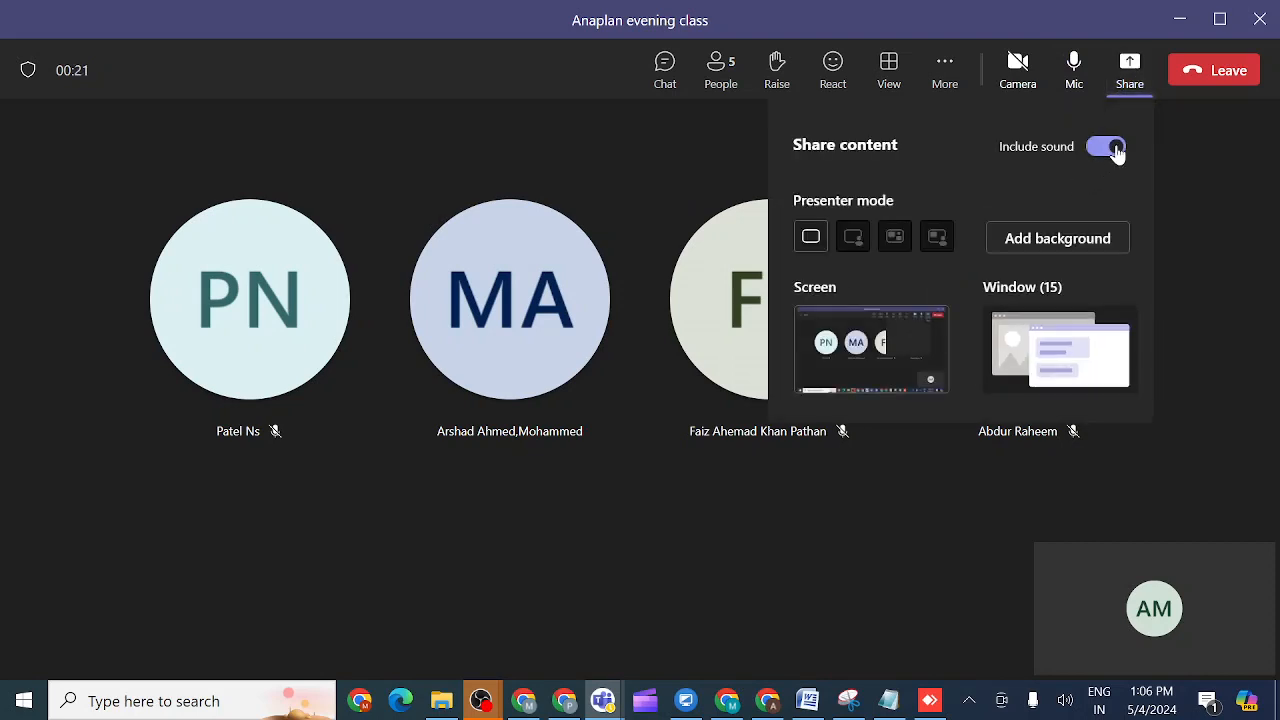
pyautogui.click(906, 350)
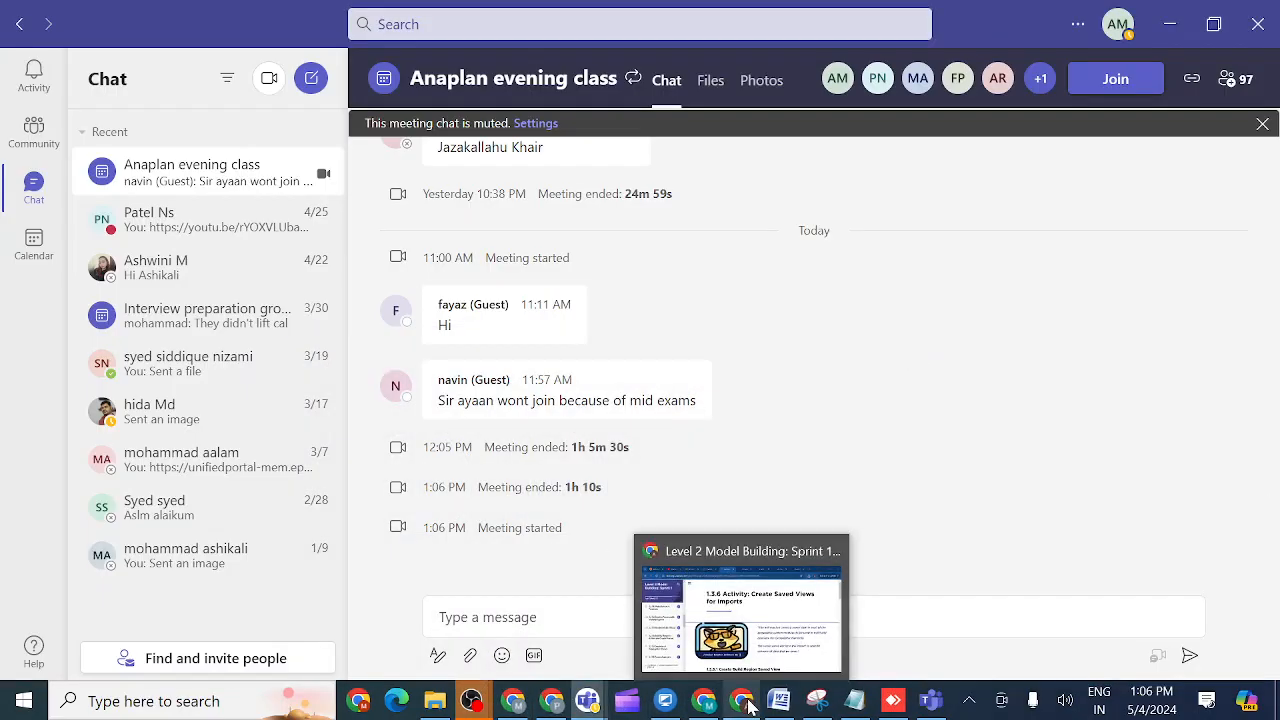
pyautogui.click(750, 630)
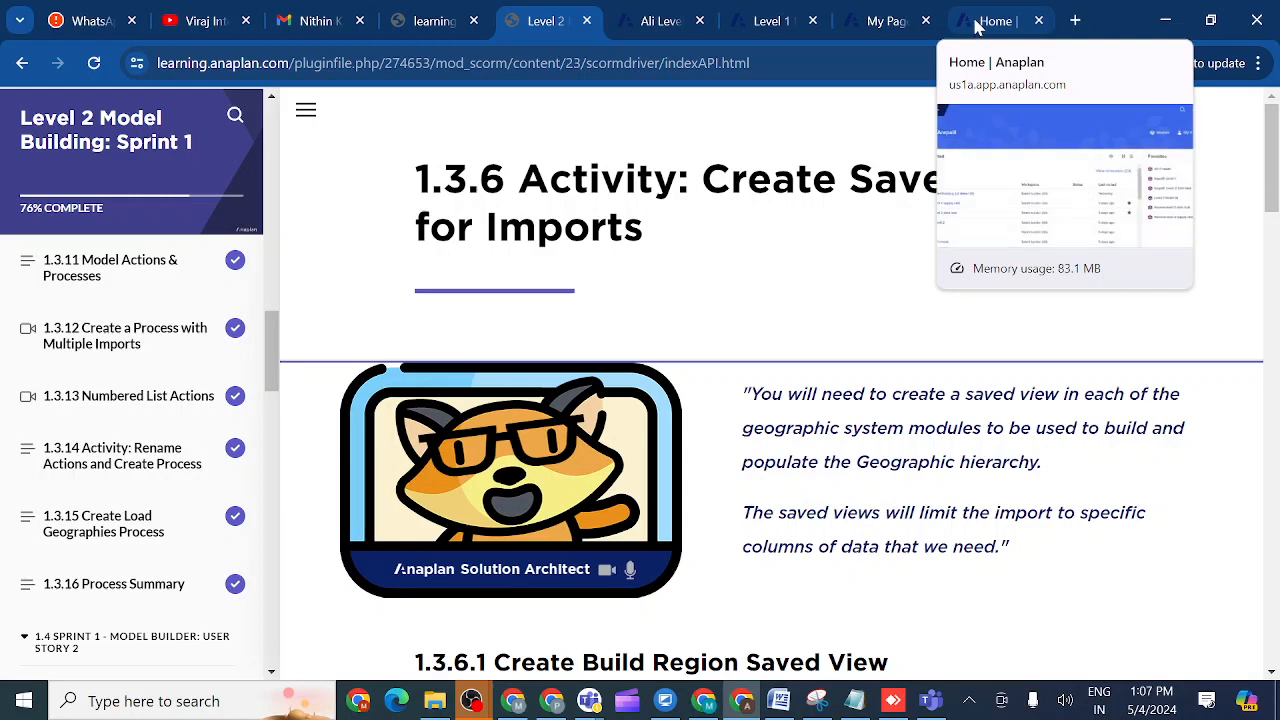
# - In the EMP01 blueprint, insert line items A and B just before delete country
pyautogui.click(785, 20)
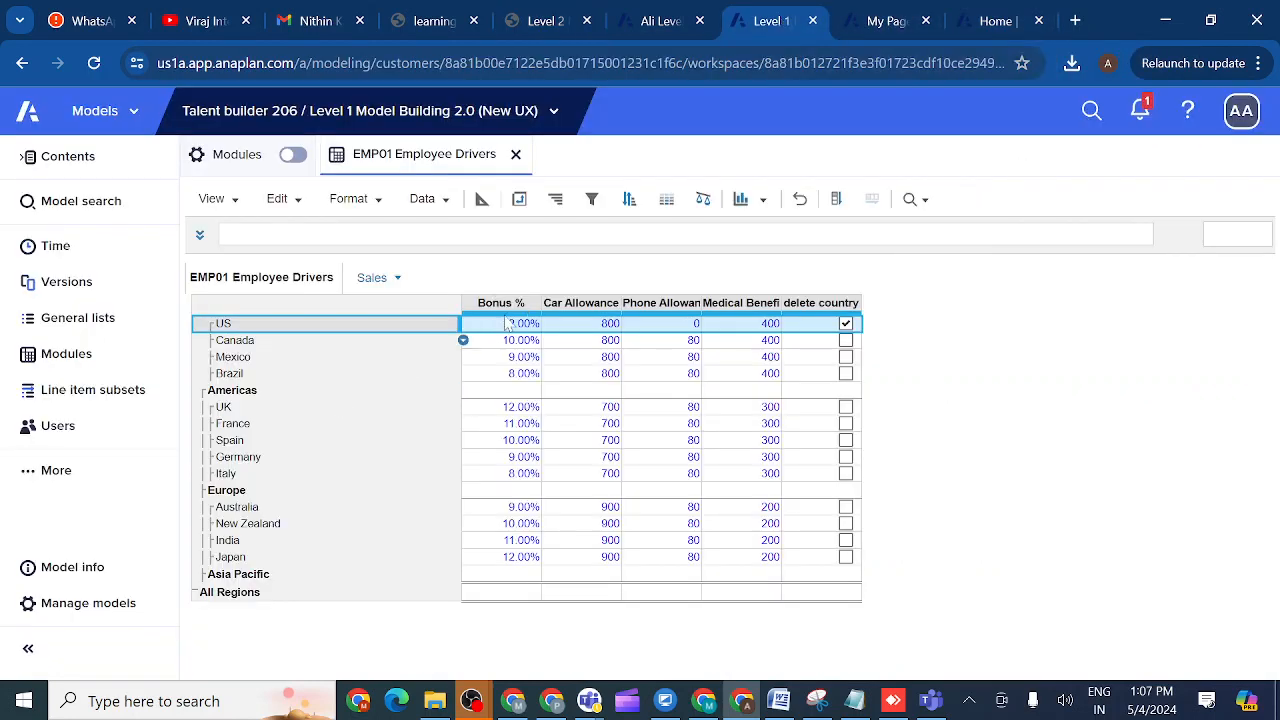
pyautogui.click(481, 200)
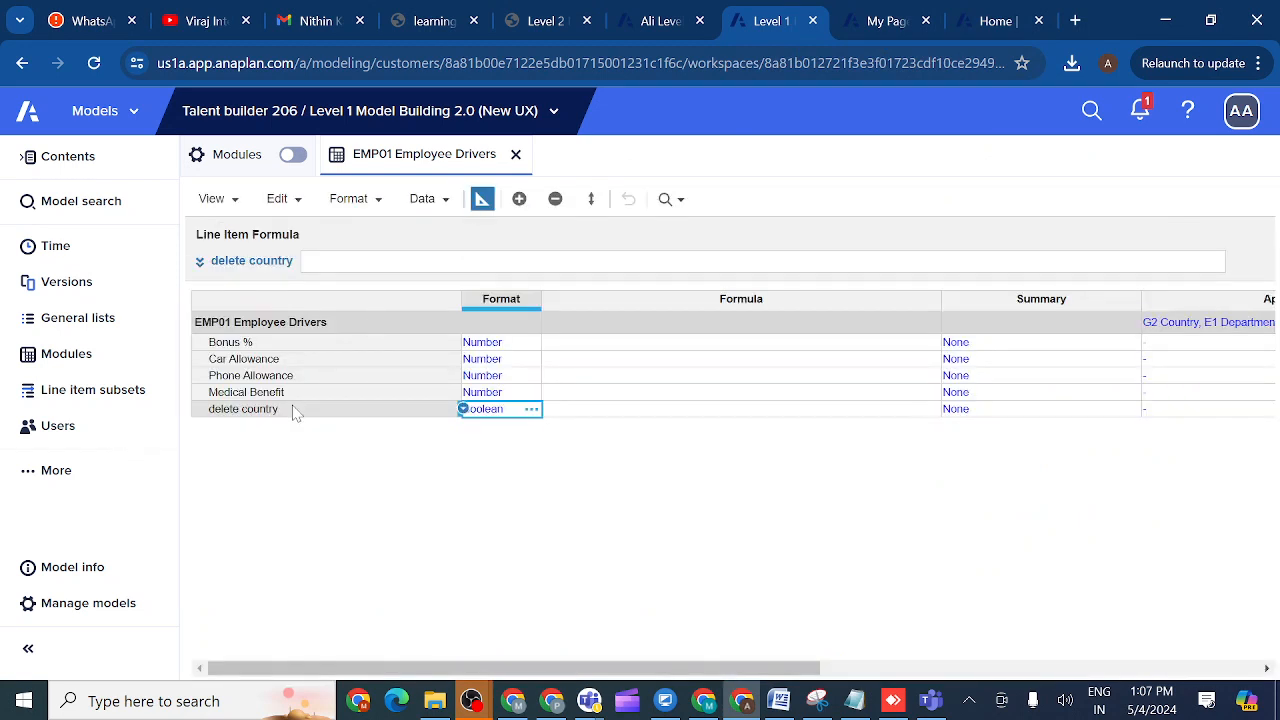
pyautogui.click(296, 410)
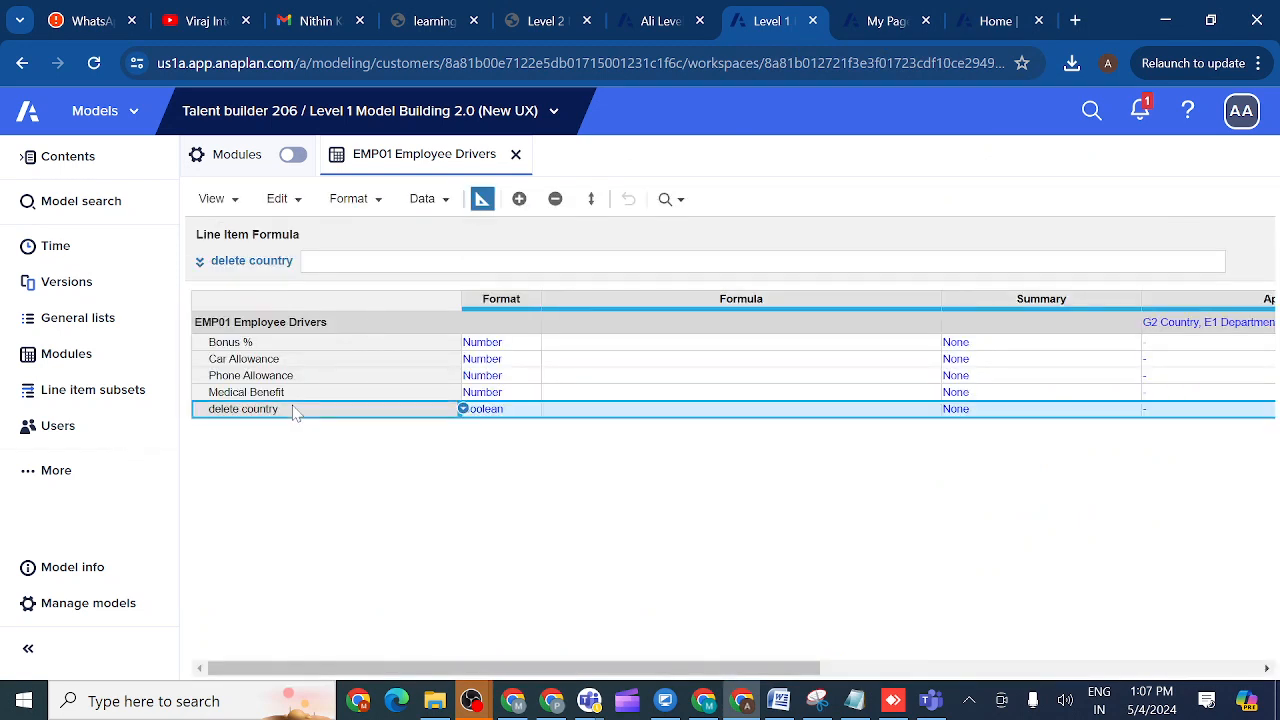
pyautogui.click(519, 199)
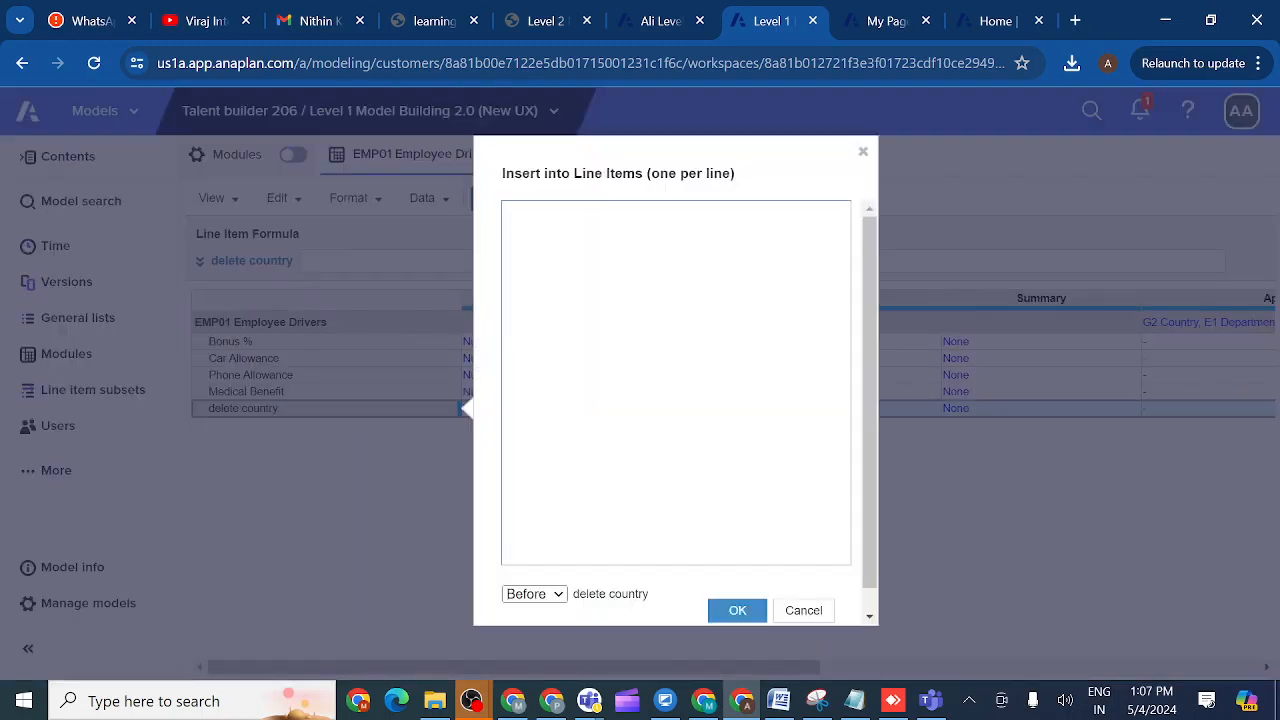
pyautogui.write('A')
pyautogui.click(737, 611)
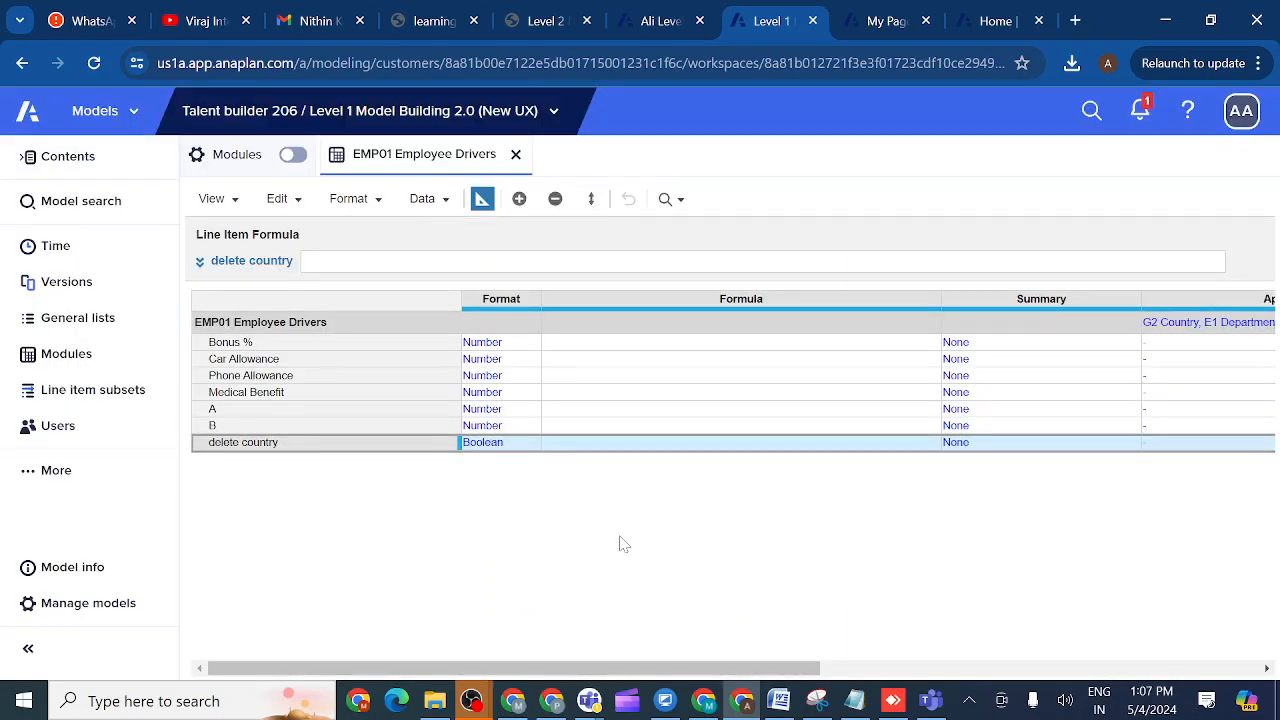
# - Format line item A as a List based on G2 Country
pyautogui.click(503, 412)
pyautogui.click(529, 411)
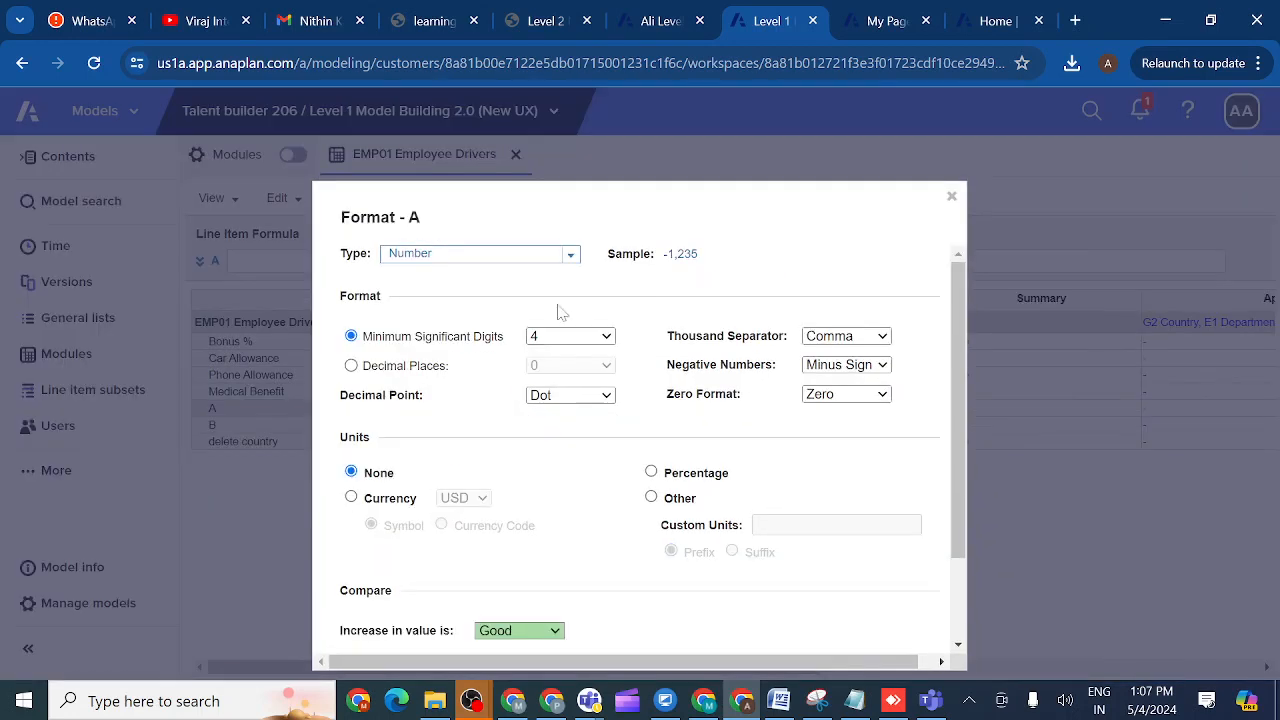
pyautogui.click(569, 258)
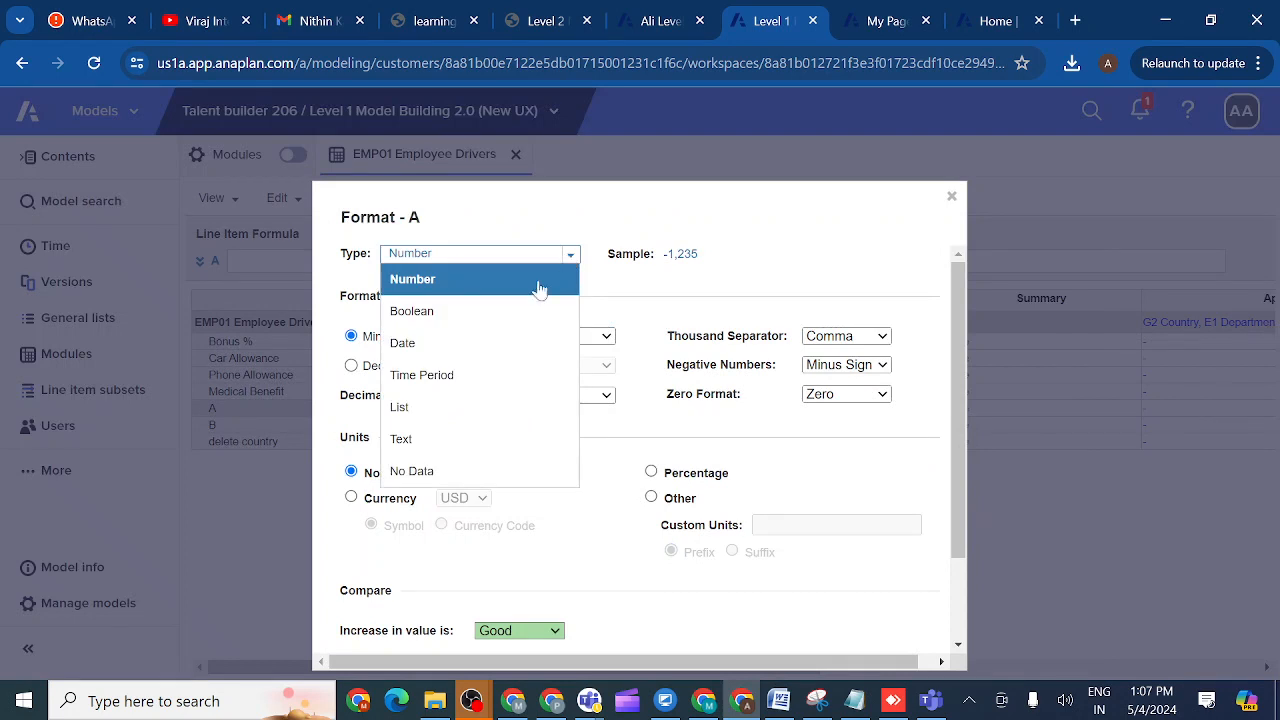
pyautogui.click(450, 420)
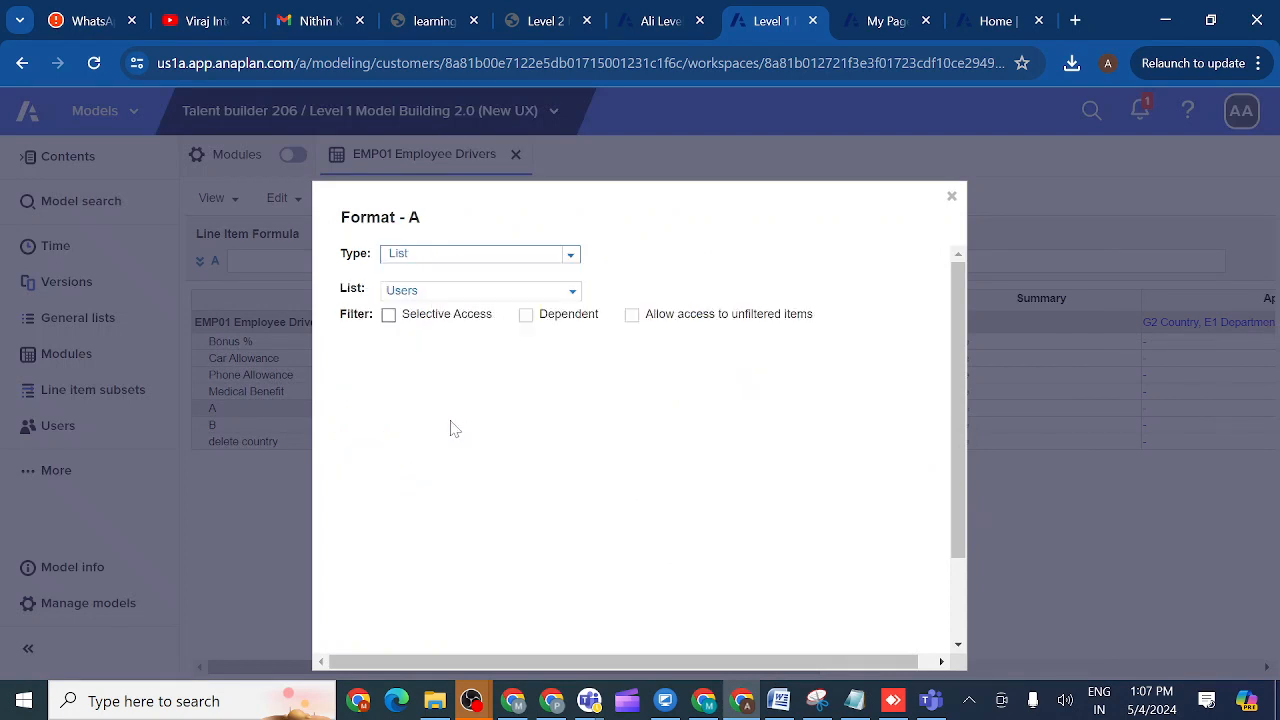
pyautogui.click(571, 292)
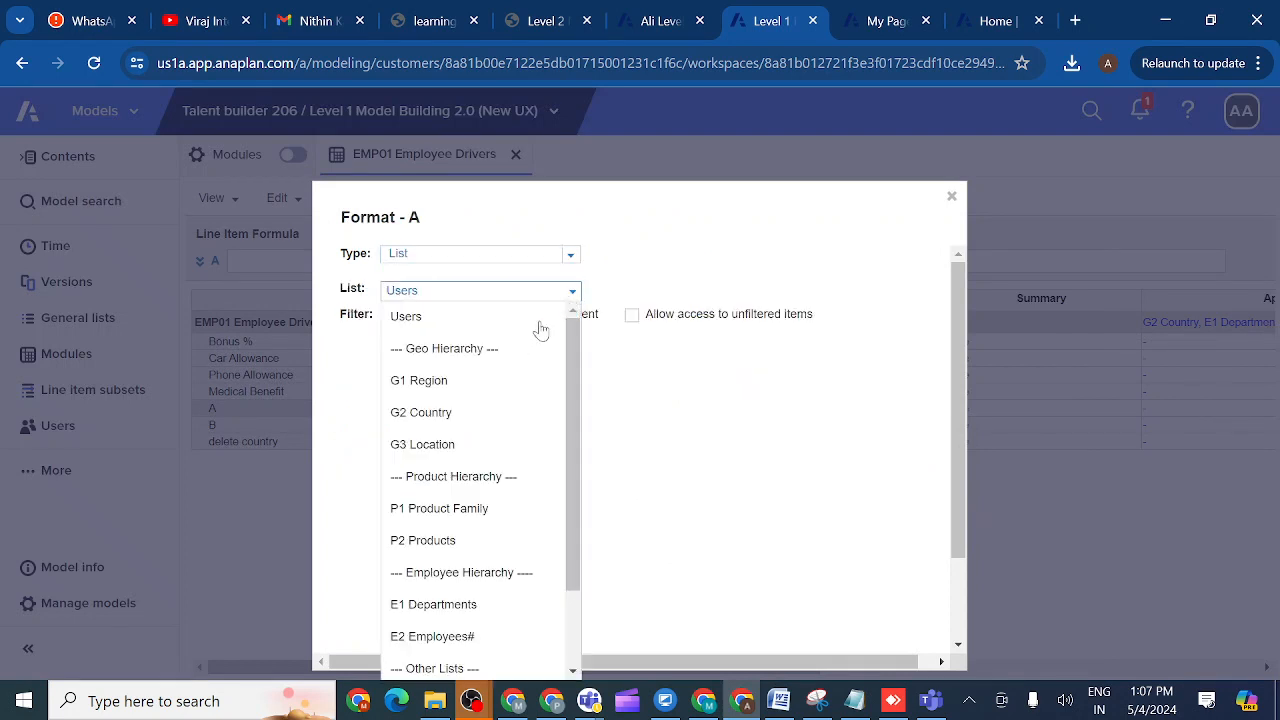
pyautogui.click(460, 420)
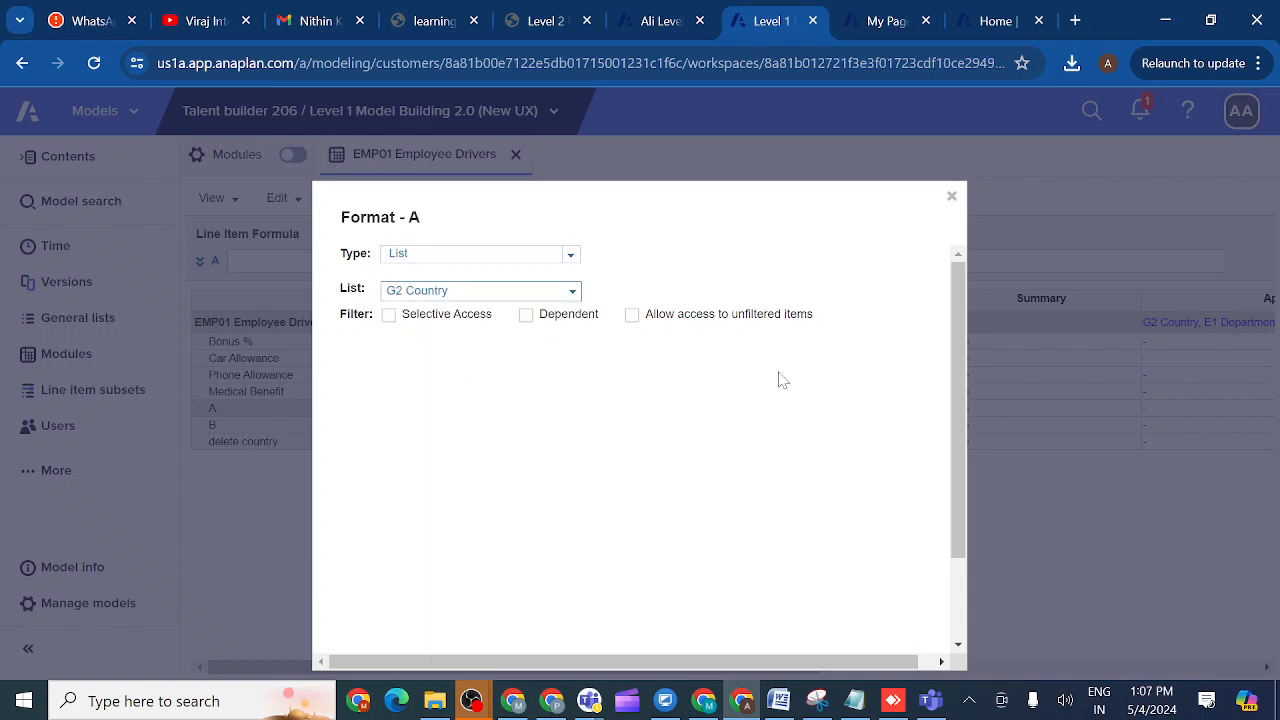
pyautogui.moveTo(957, 437); pyautogui.dragTo(960, 594)
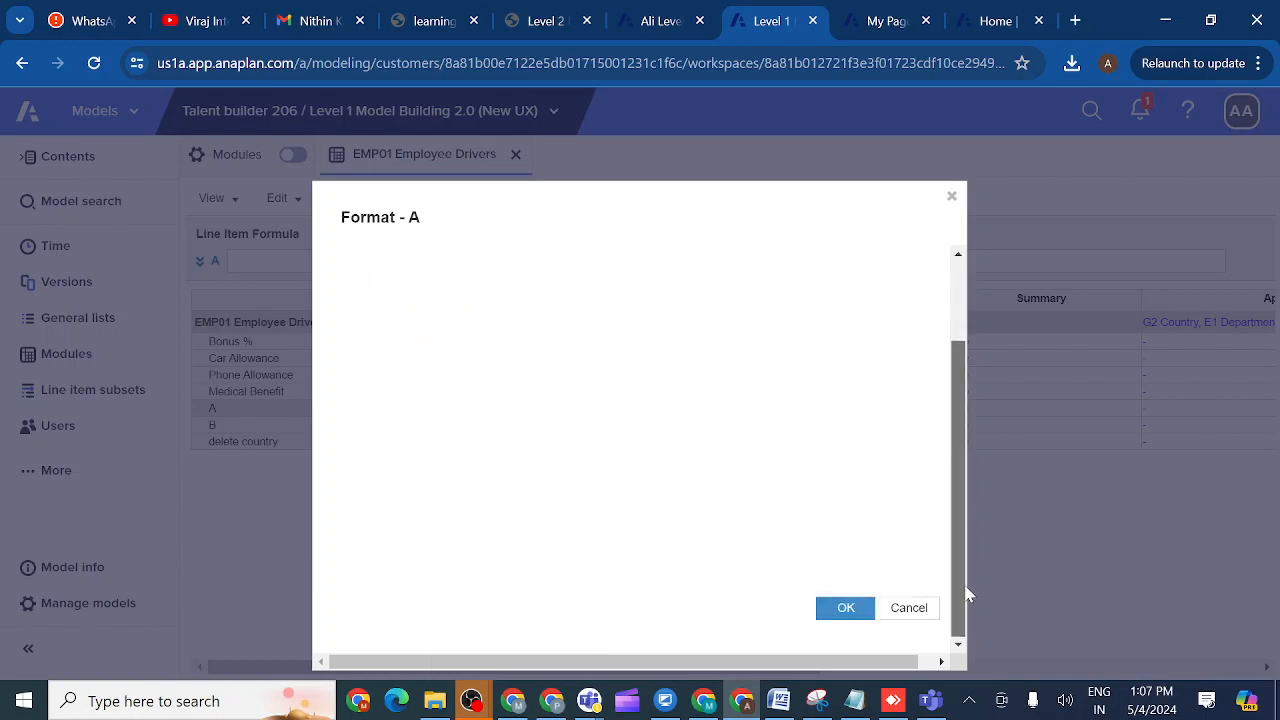
pyautogui.click(838, 614)
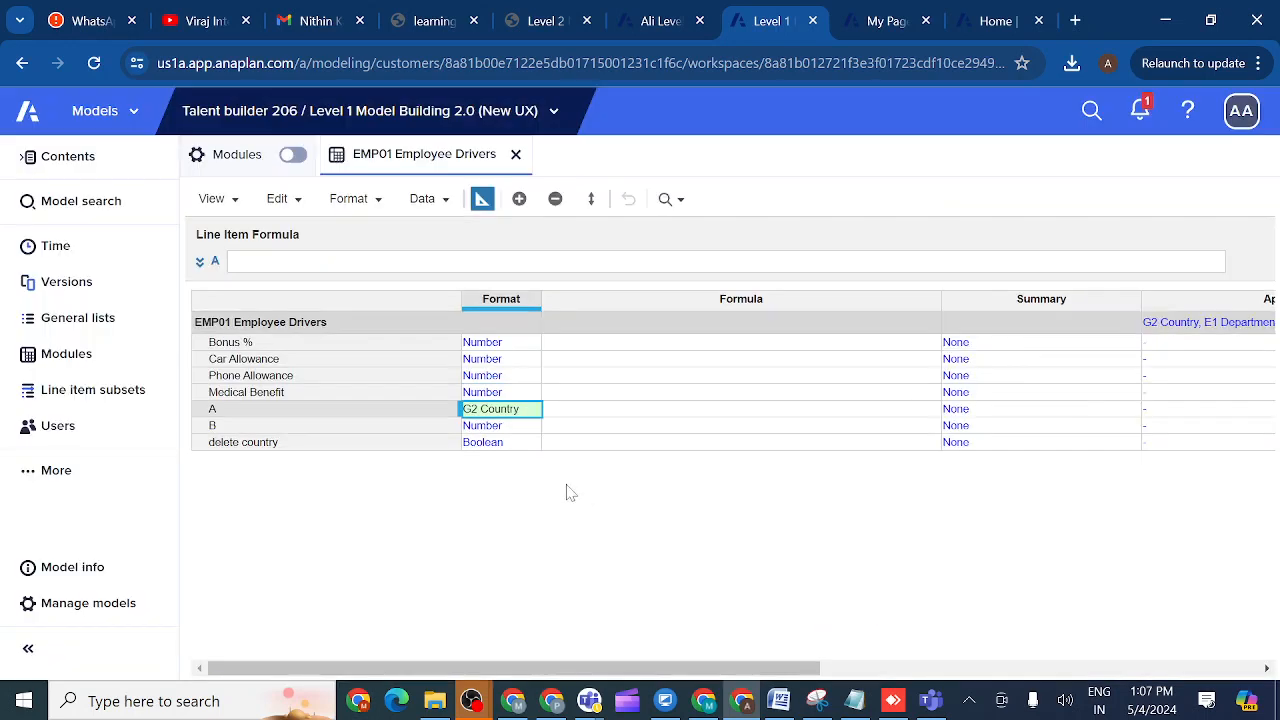
# - Format line item B as a List based on P2 Products
pyautogui.click(512, 426)
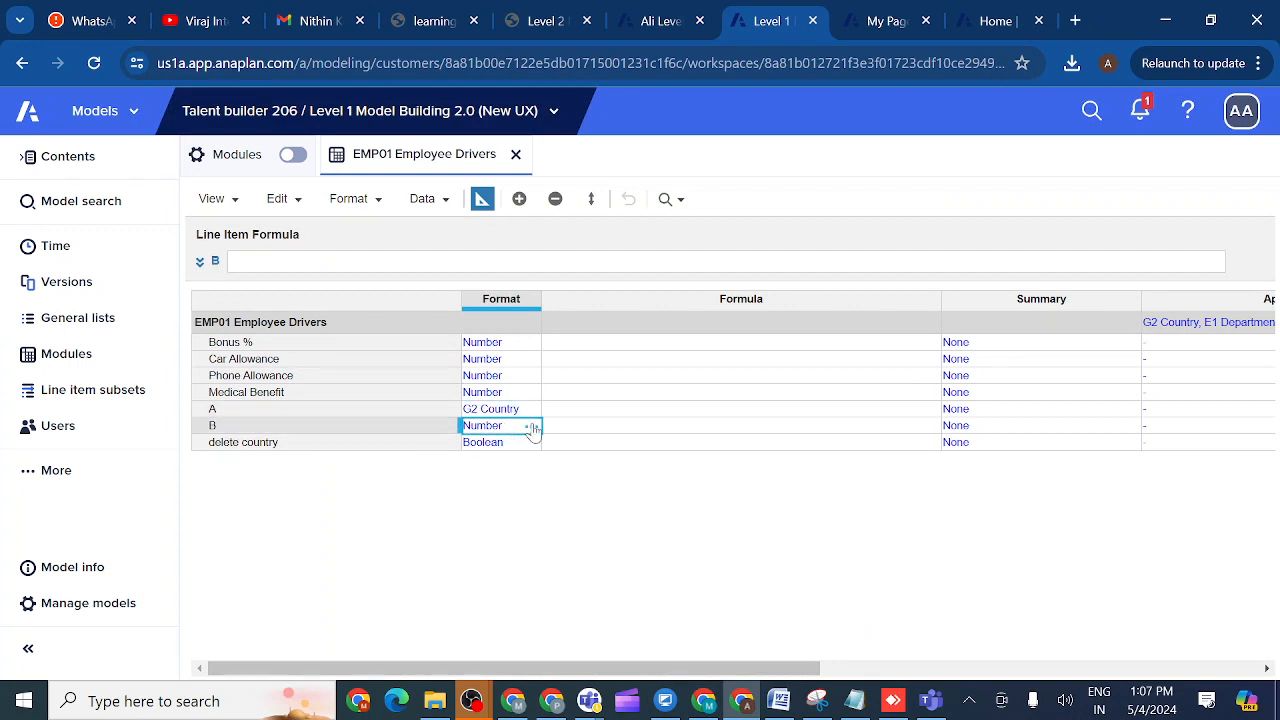
pyautogui.click(533, 427)
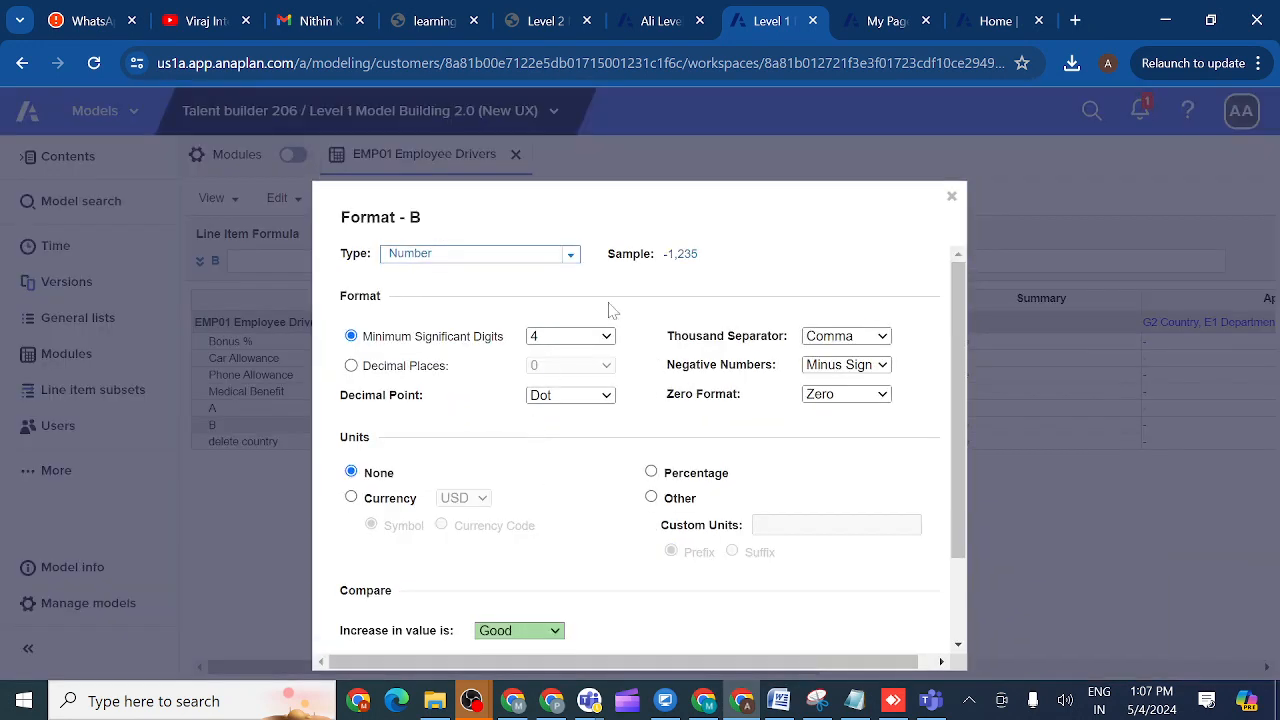
pyautogui.click(572, 255)
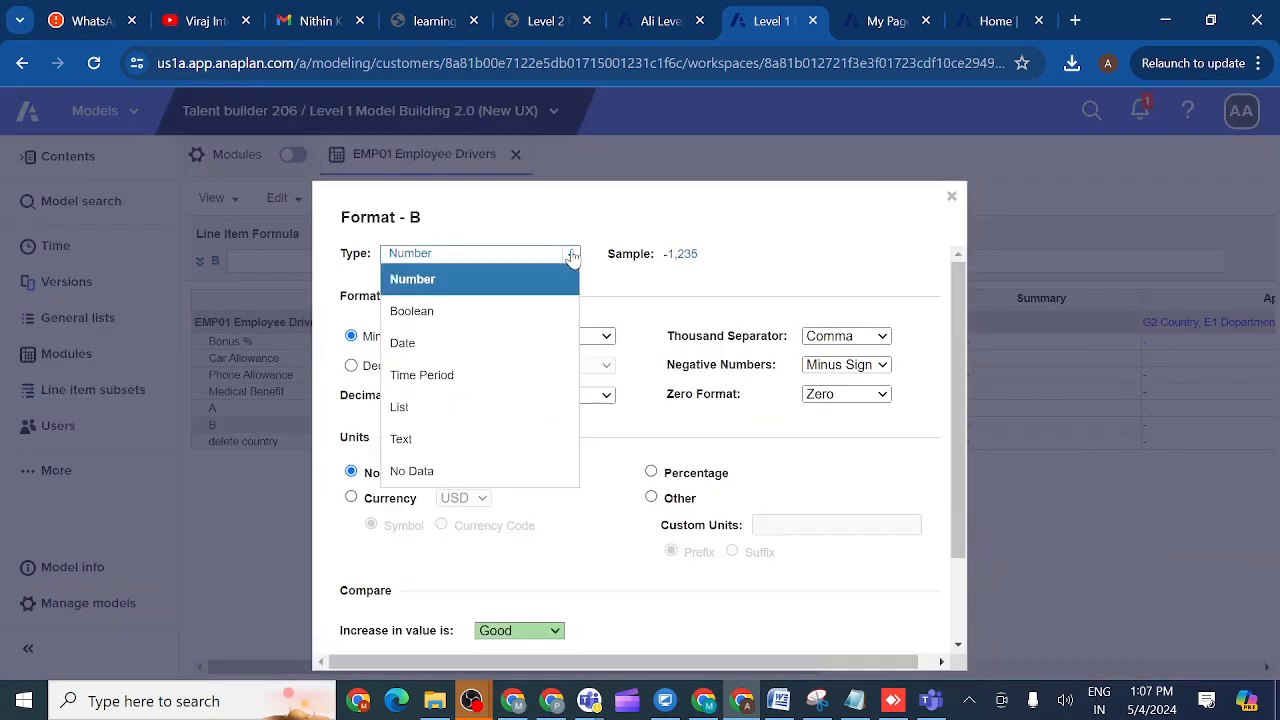
pyautogui.click(463, 410)
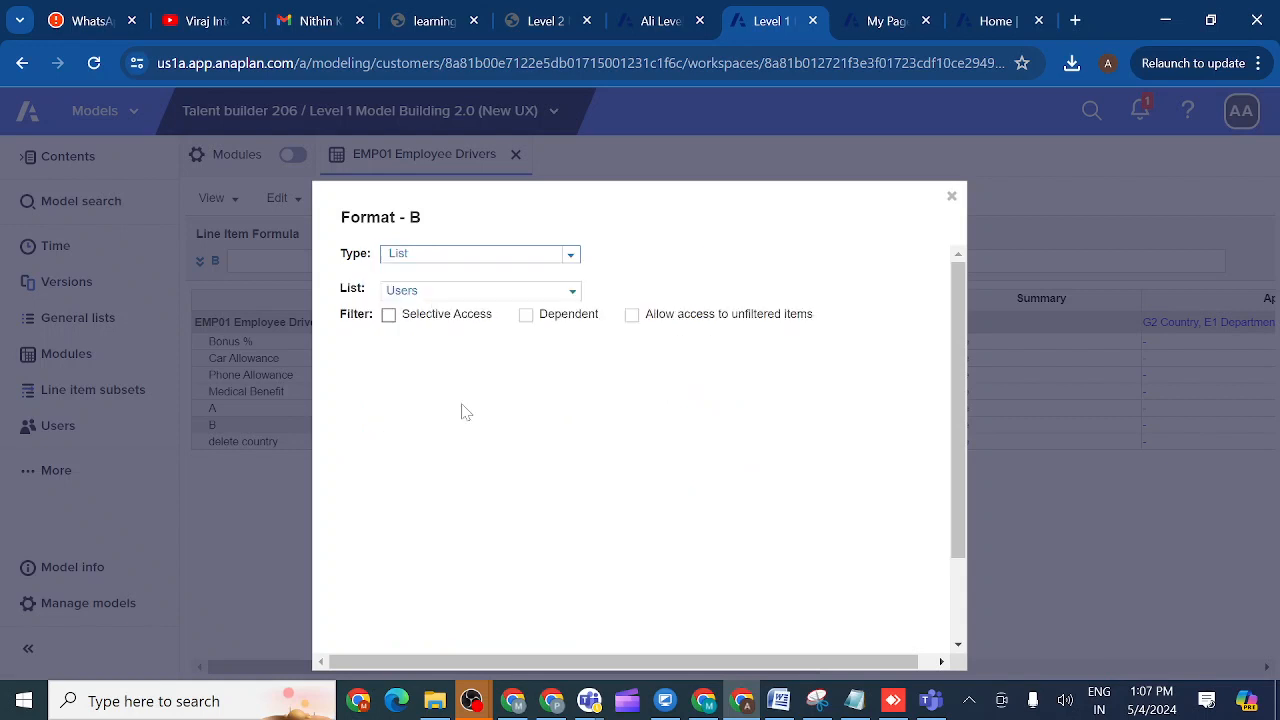
pyautogui.click(571, 290)
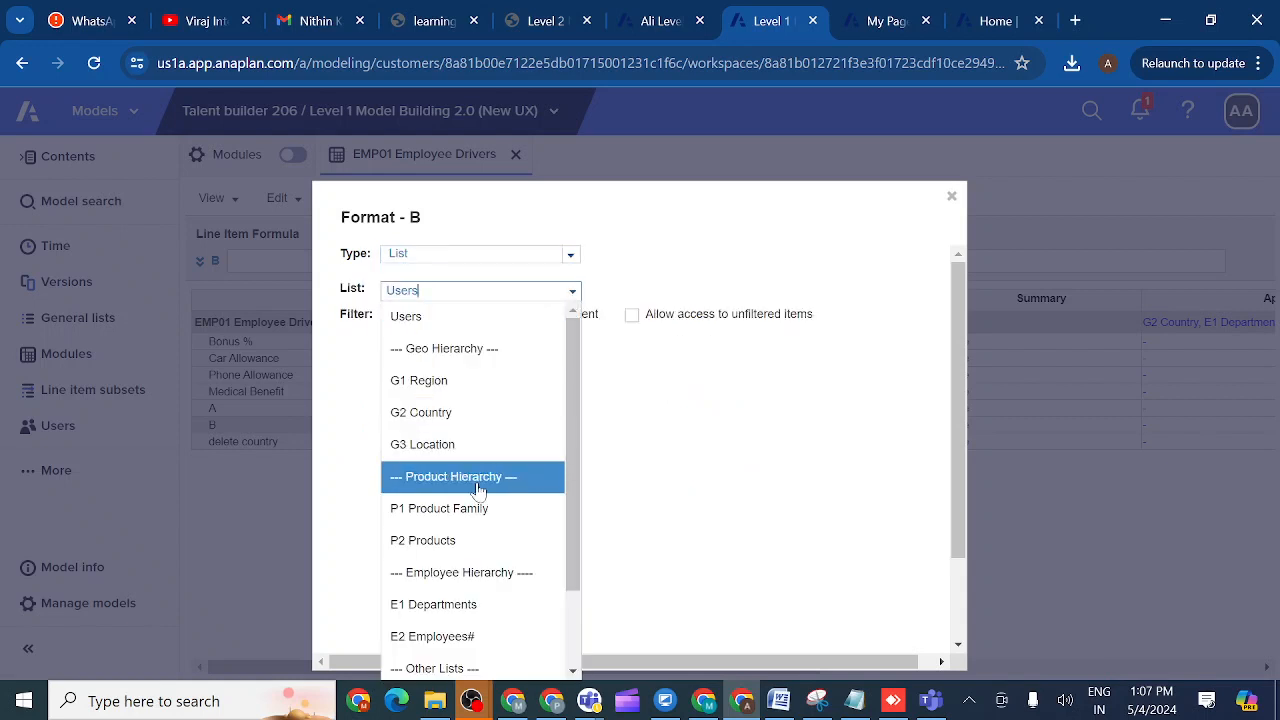
pyautogui.click(457, 541)
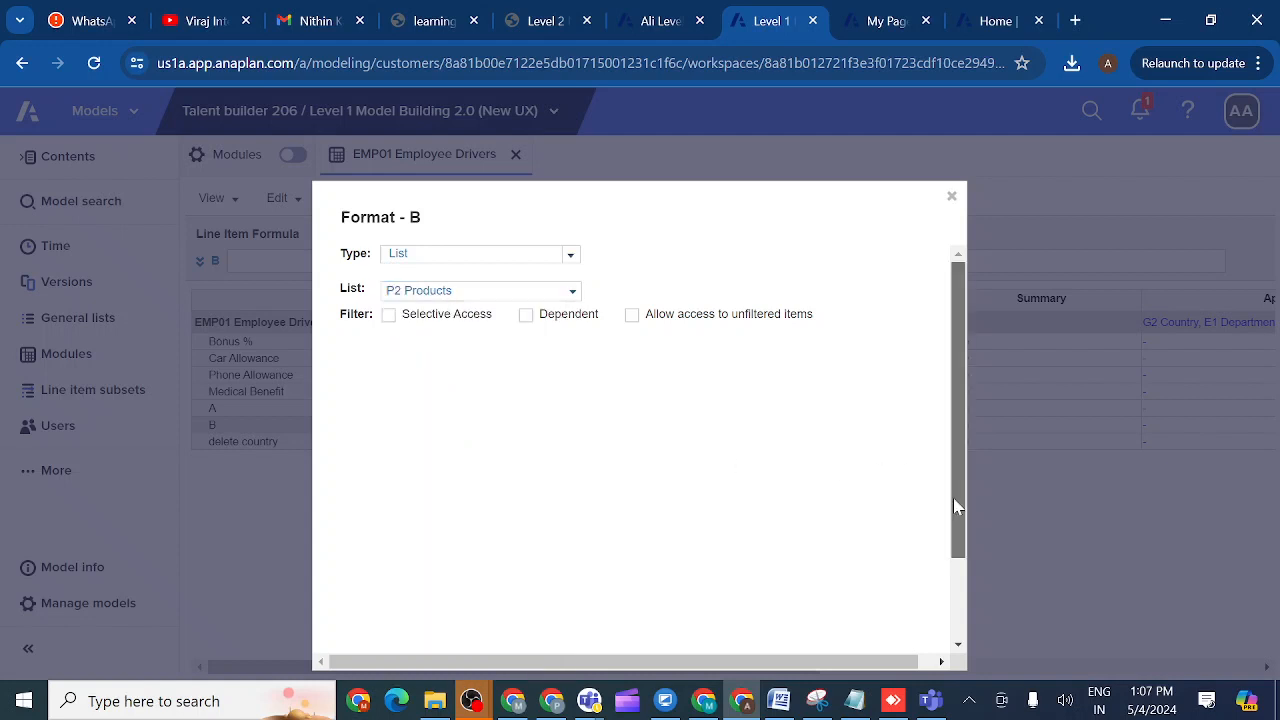
pyautogui.moveTo(953, 505); pyautogui.dragTo(958, 630)
pyautogui.click(845, 609)
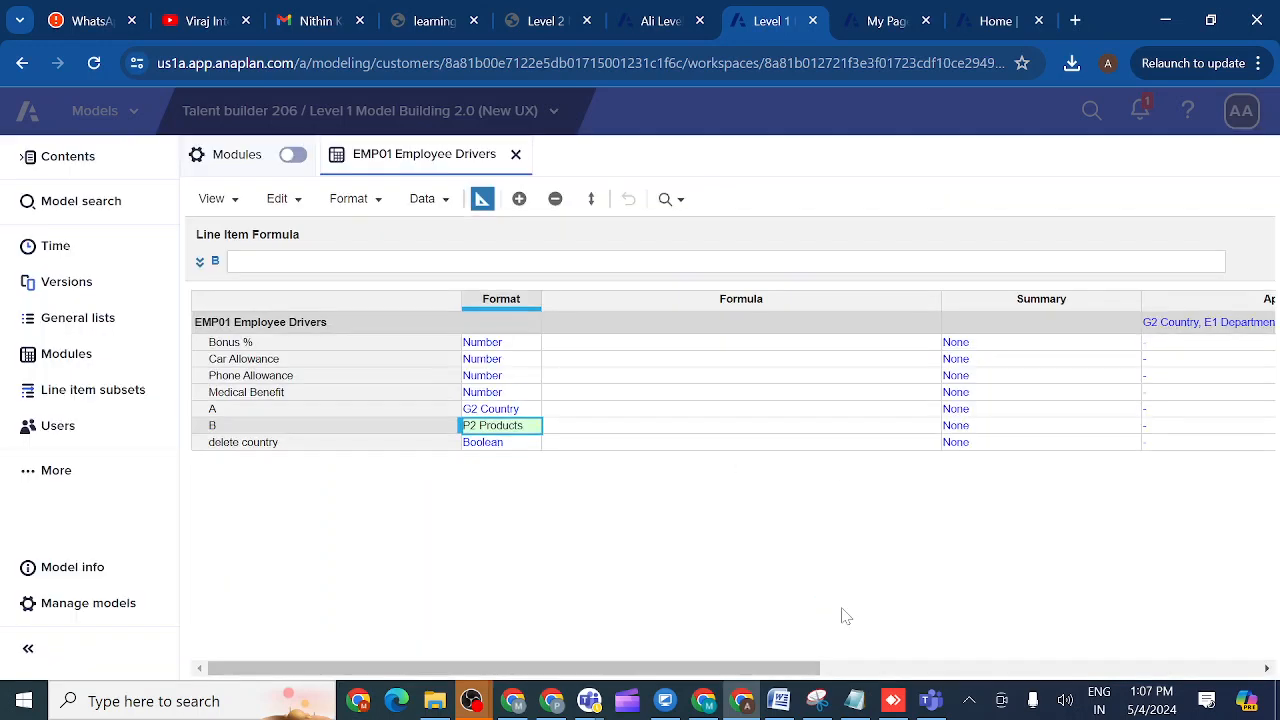
# - In the grid, set the US row's column A to US and untick its delete country
pyautogui.click(483, 202)
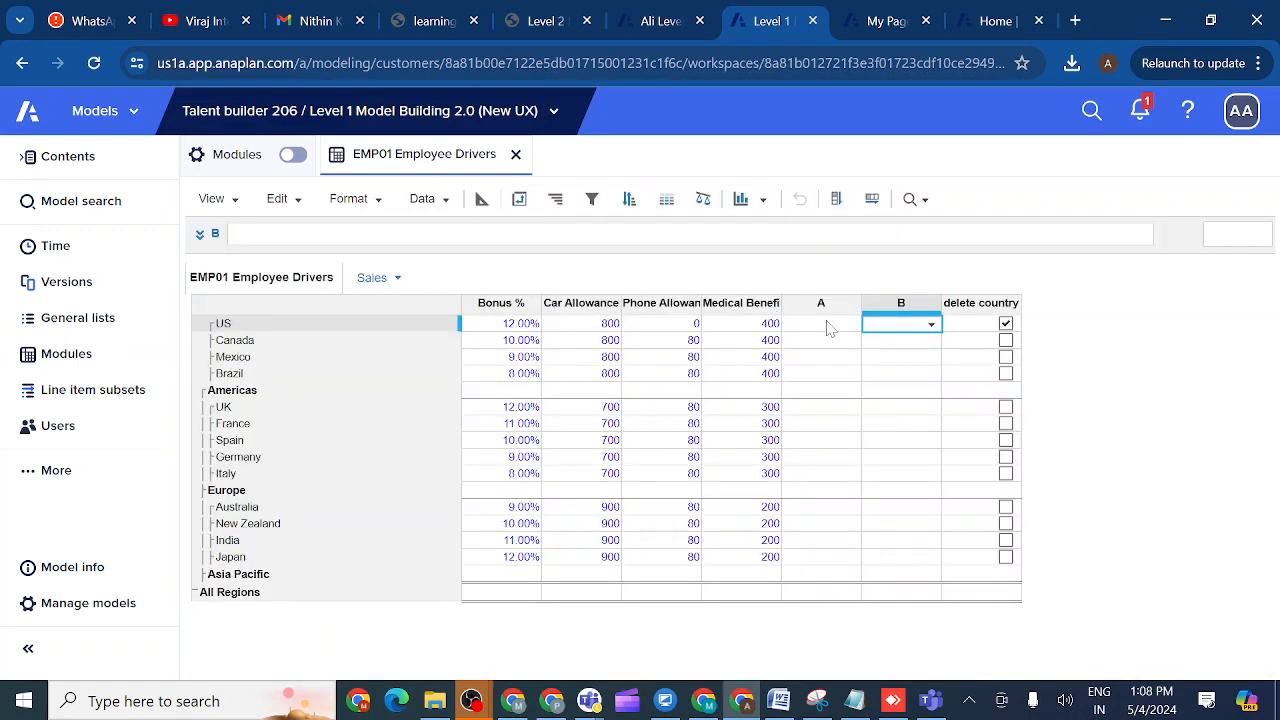
pyautogui.click(830, 330)
pyautogui.click(851, 328)
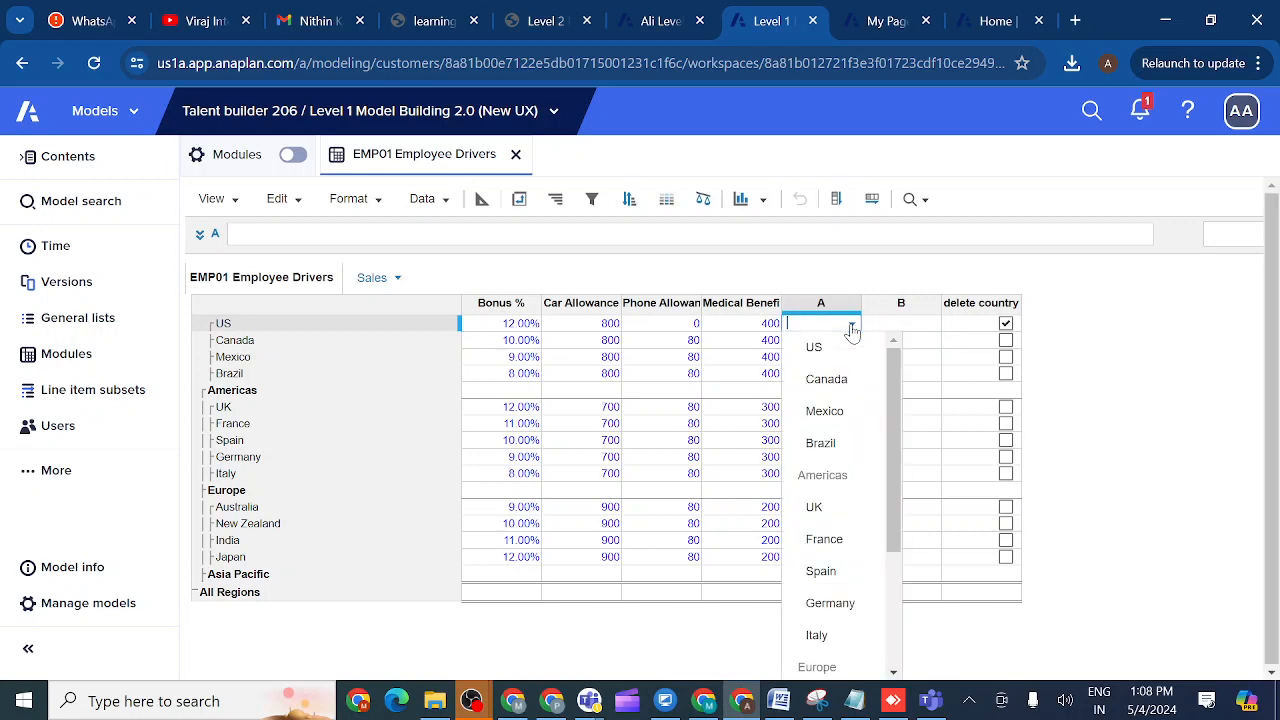
pyautogui.click(836, 347)
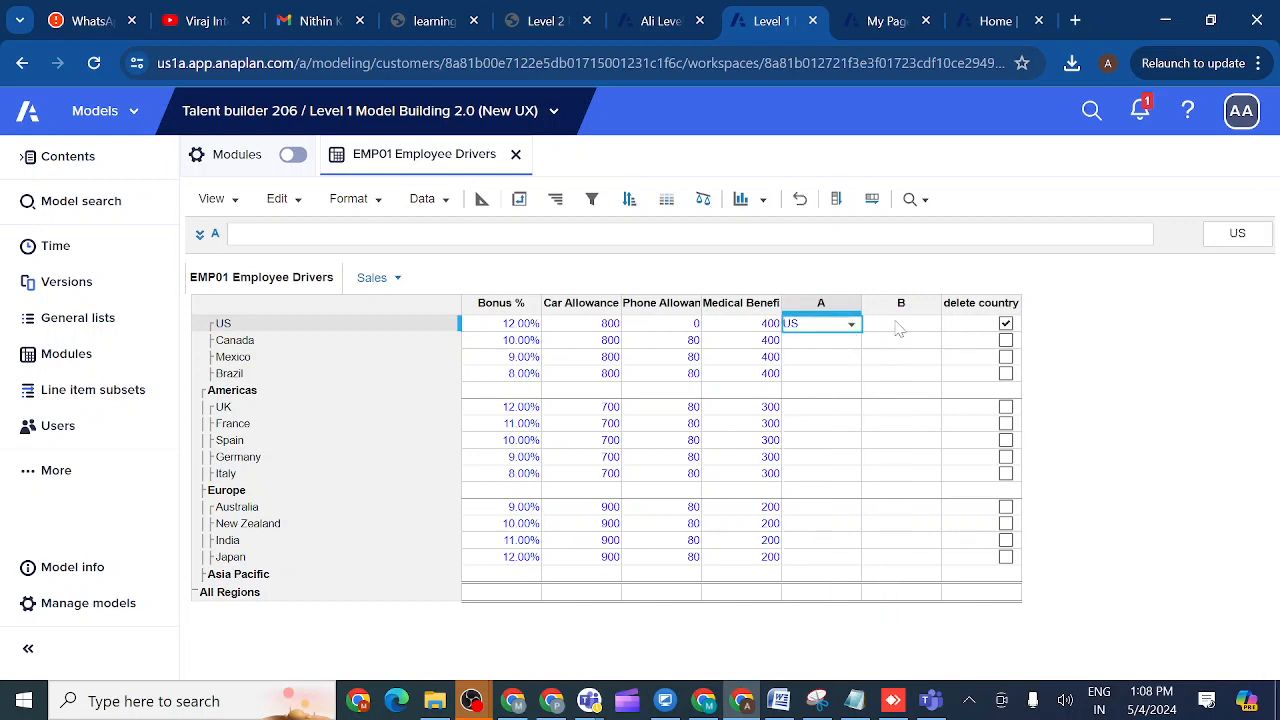
pyautogui.click(1005, 324)
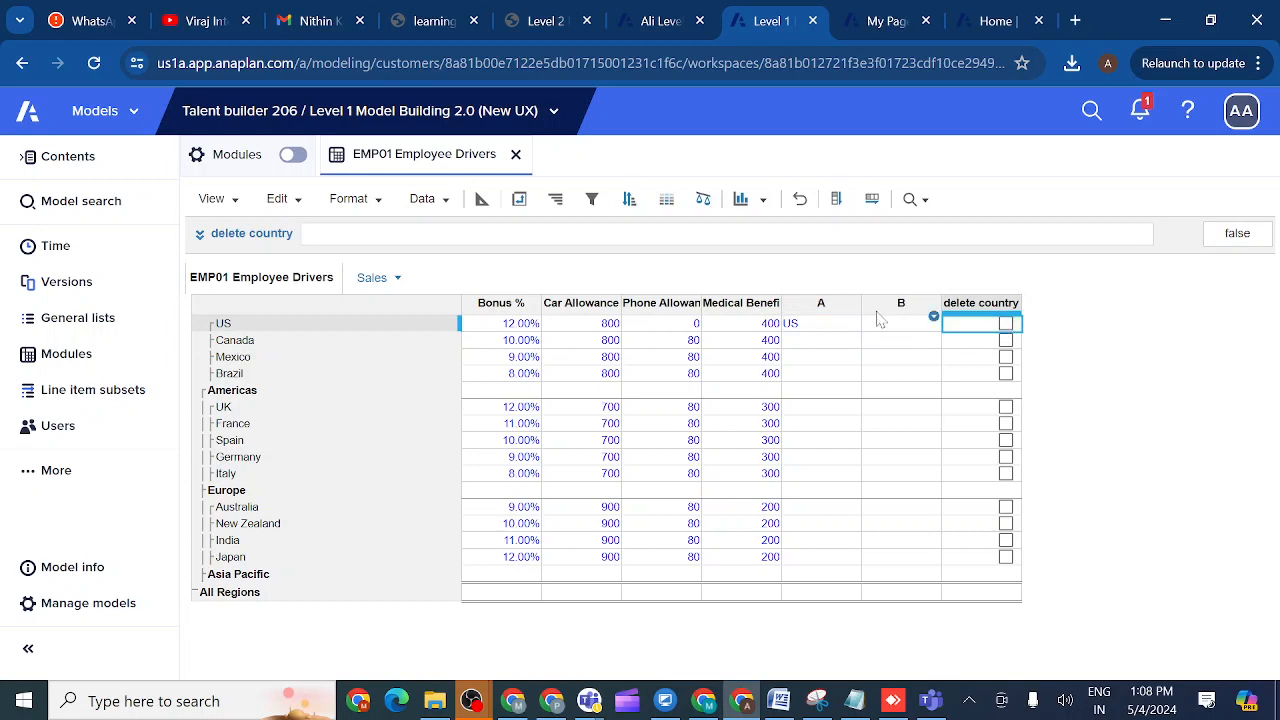
pyautogui.click(979, 309)
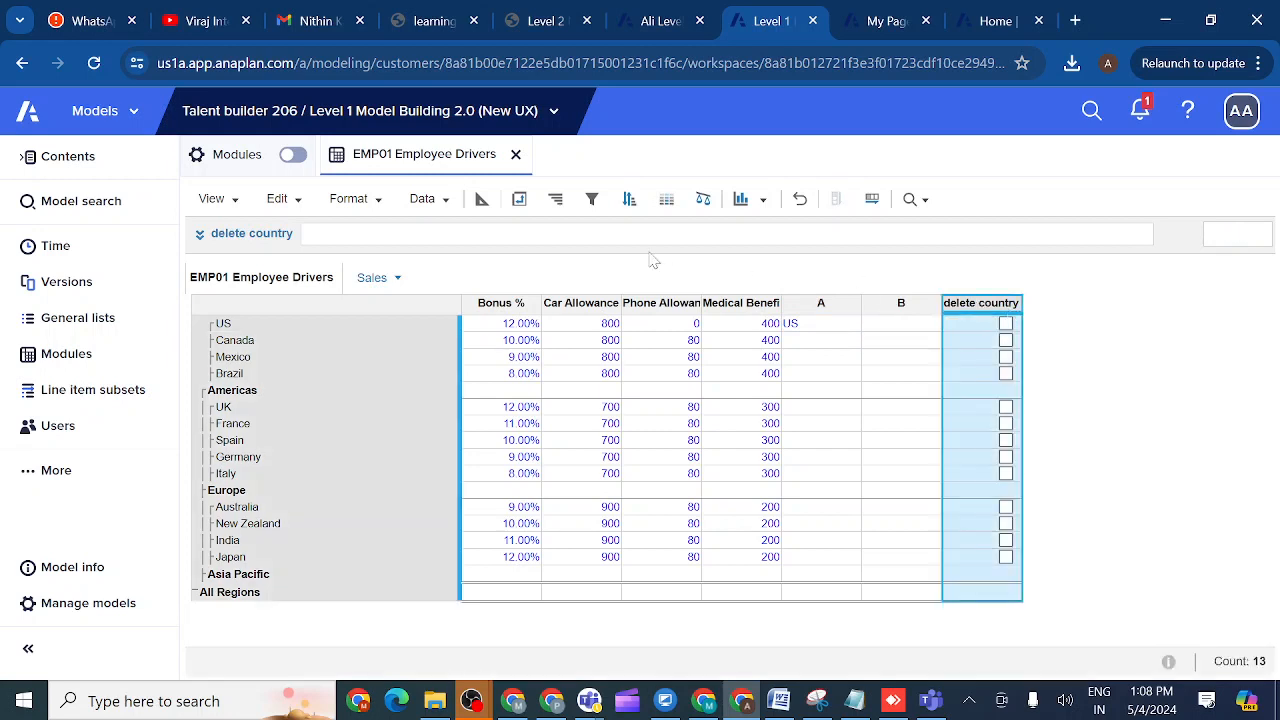
# - Give delete country the formula ISNOTBLANK(A) AND ISNOTBLANK(B) and apply it
pyautogui.click(201, 238)
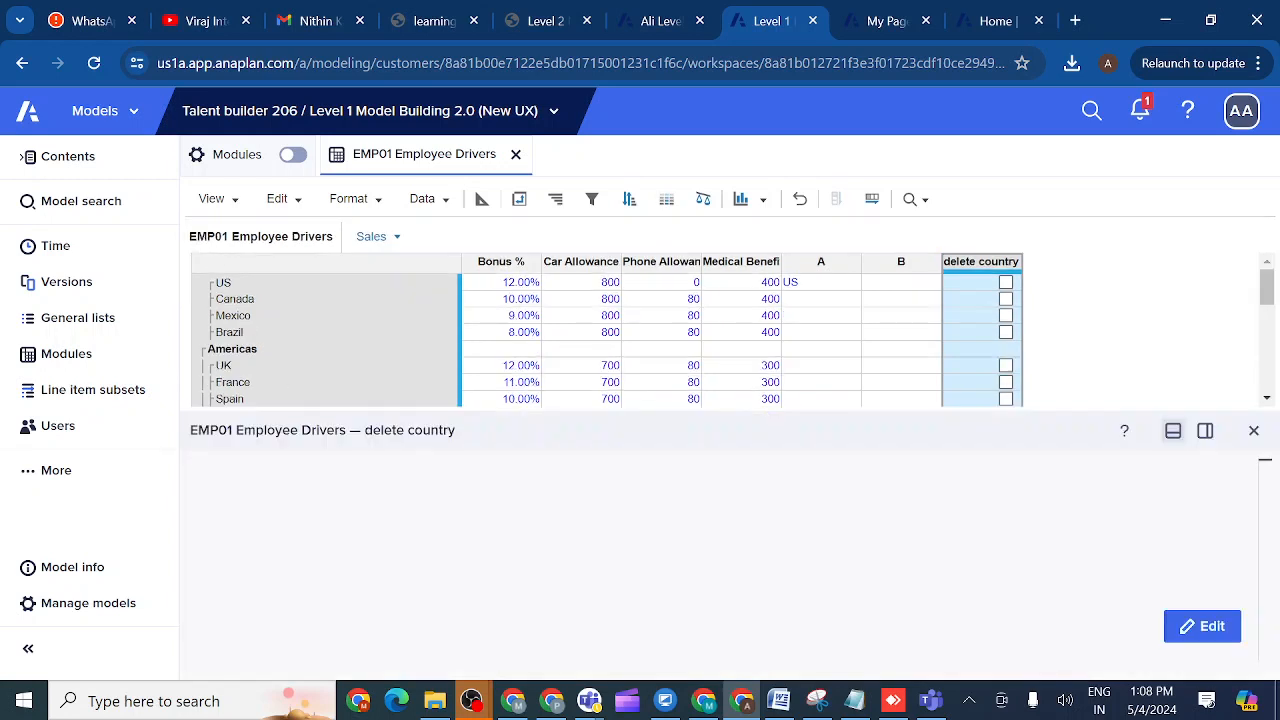
pyautogui.write('I')
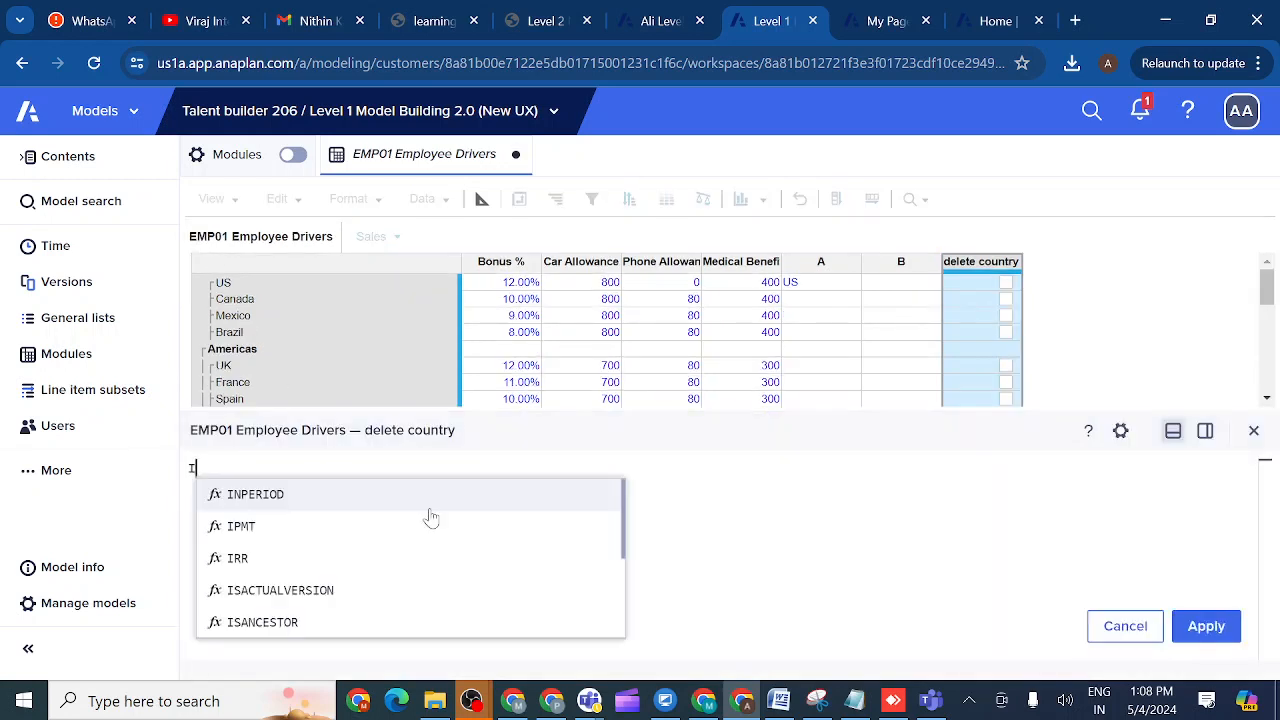
pyautogui.write('SNO')
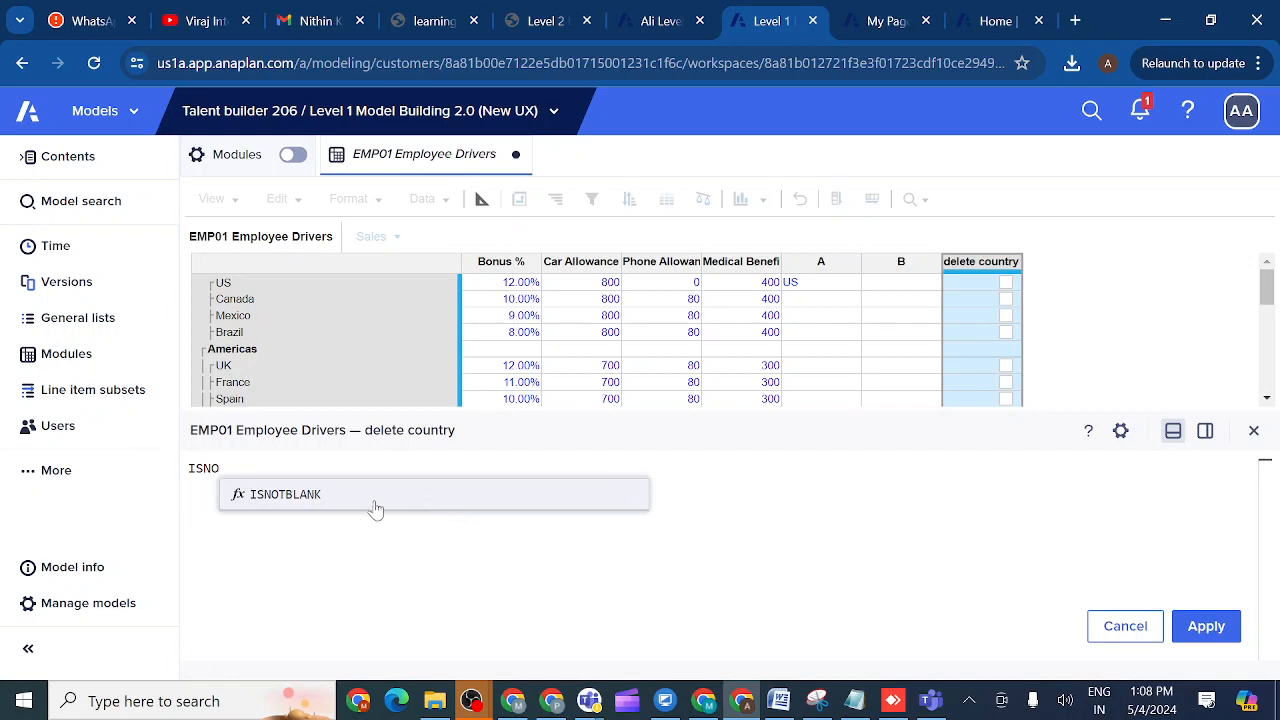
pyautogui.click(289, 494)
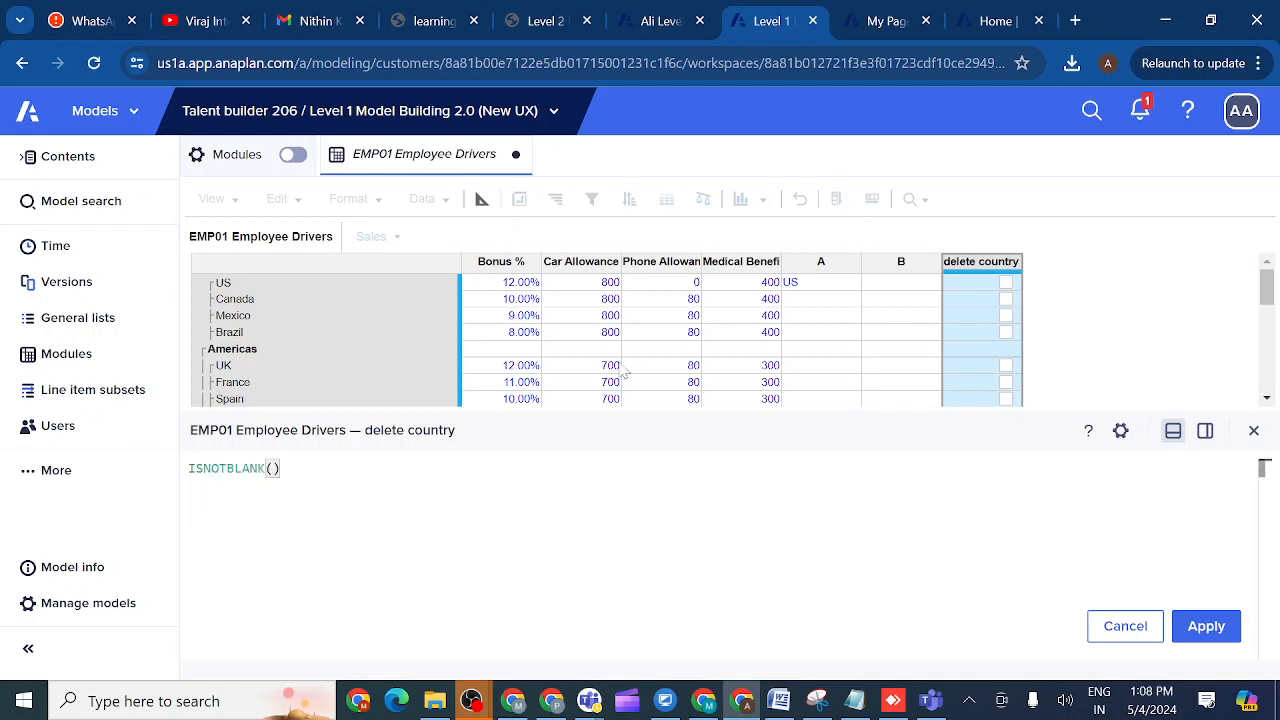
pyautogui.click(821, 263)
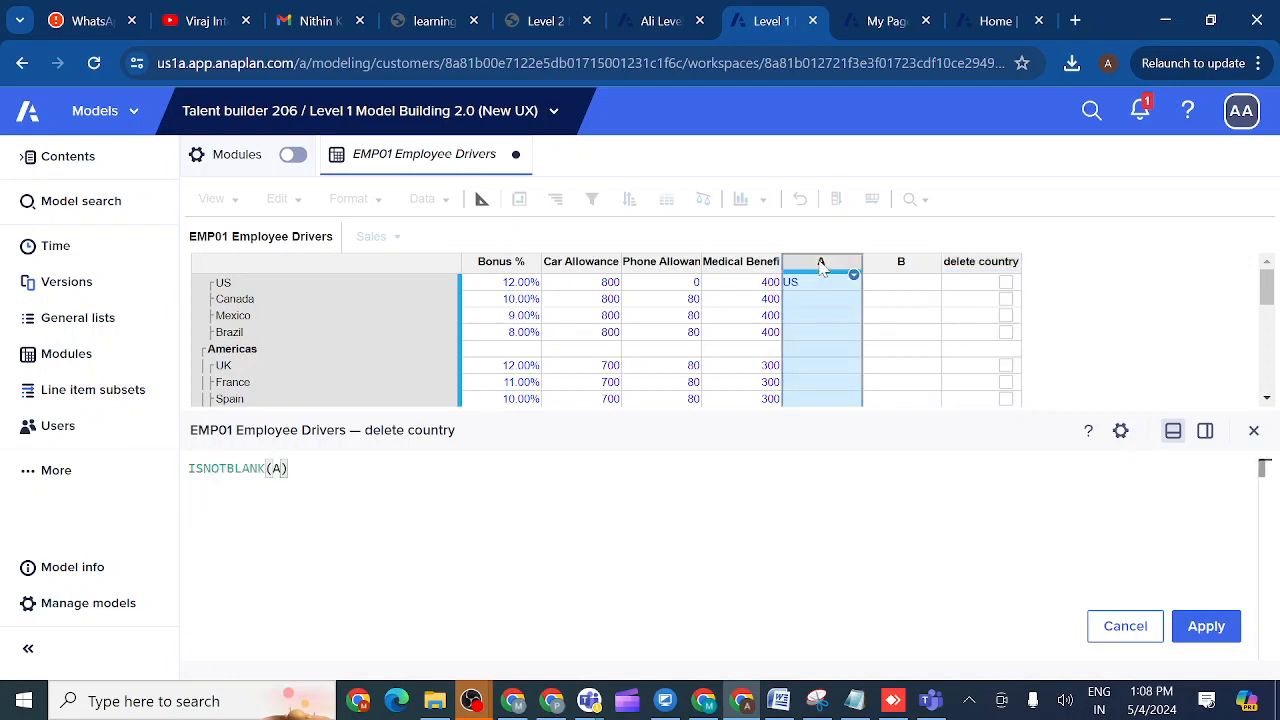
pyautogui.write('AN')
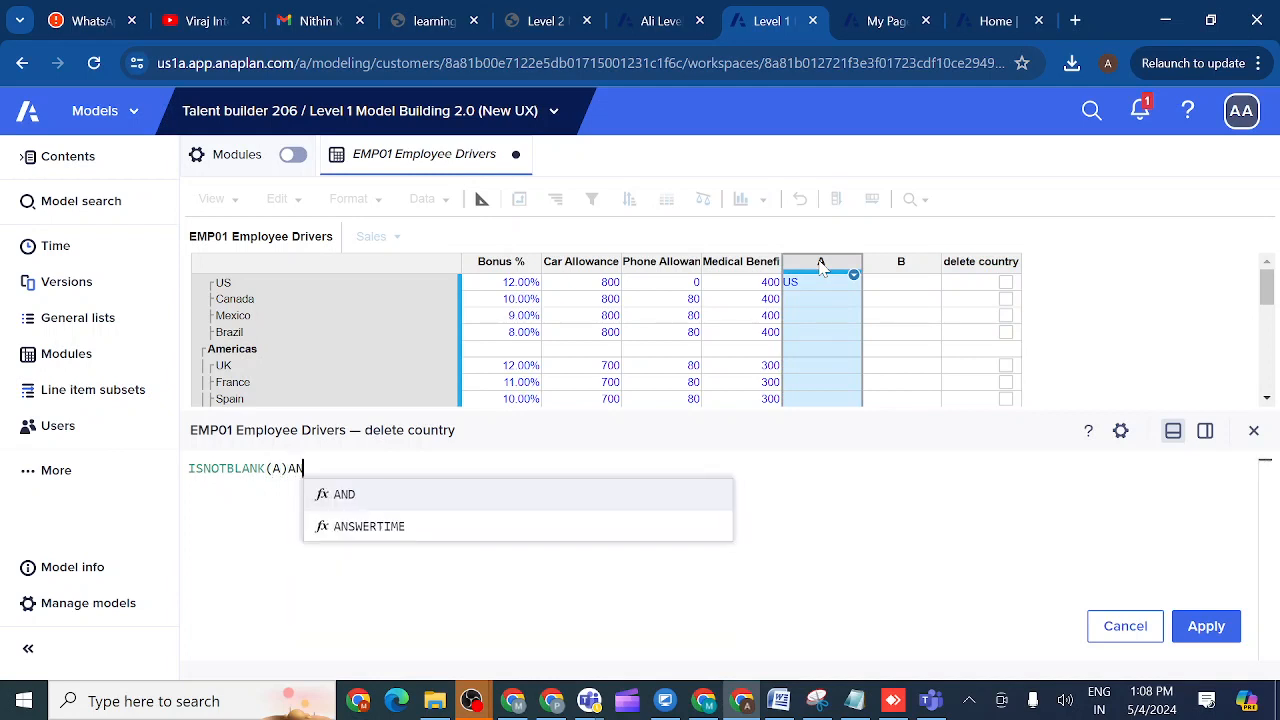
pyautogui.write('D ')
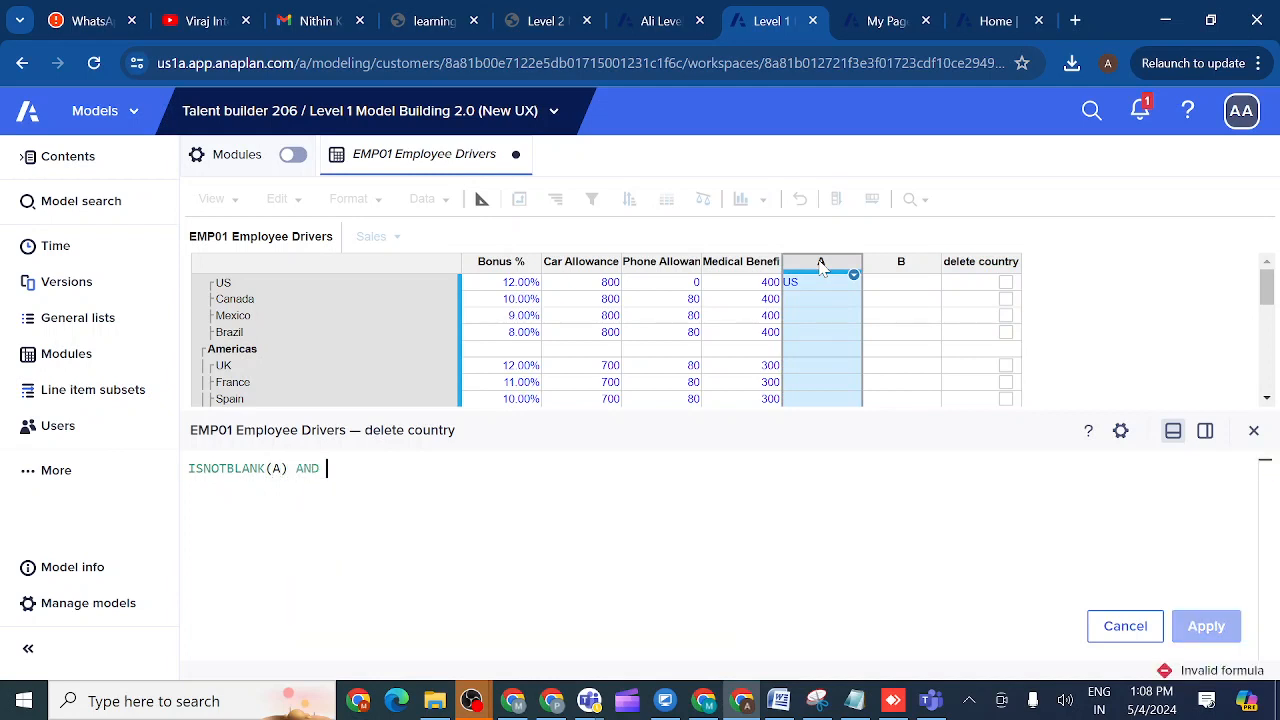
pyautogui.write('ISNO')
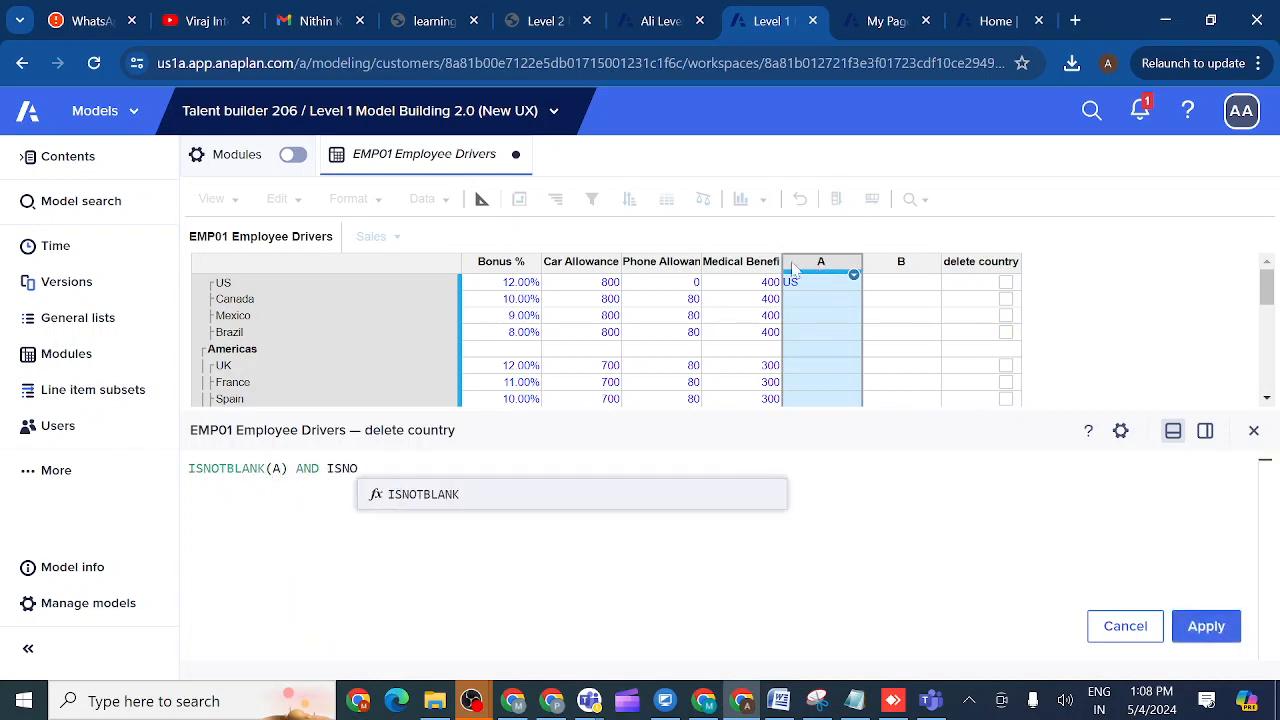
pyautogui.click(430, 503)
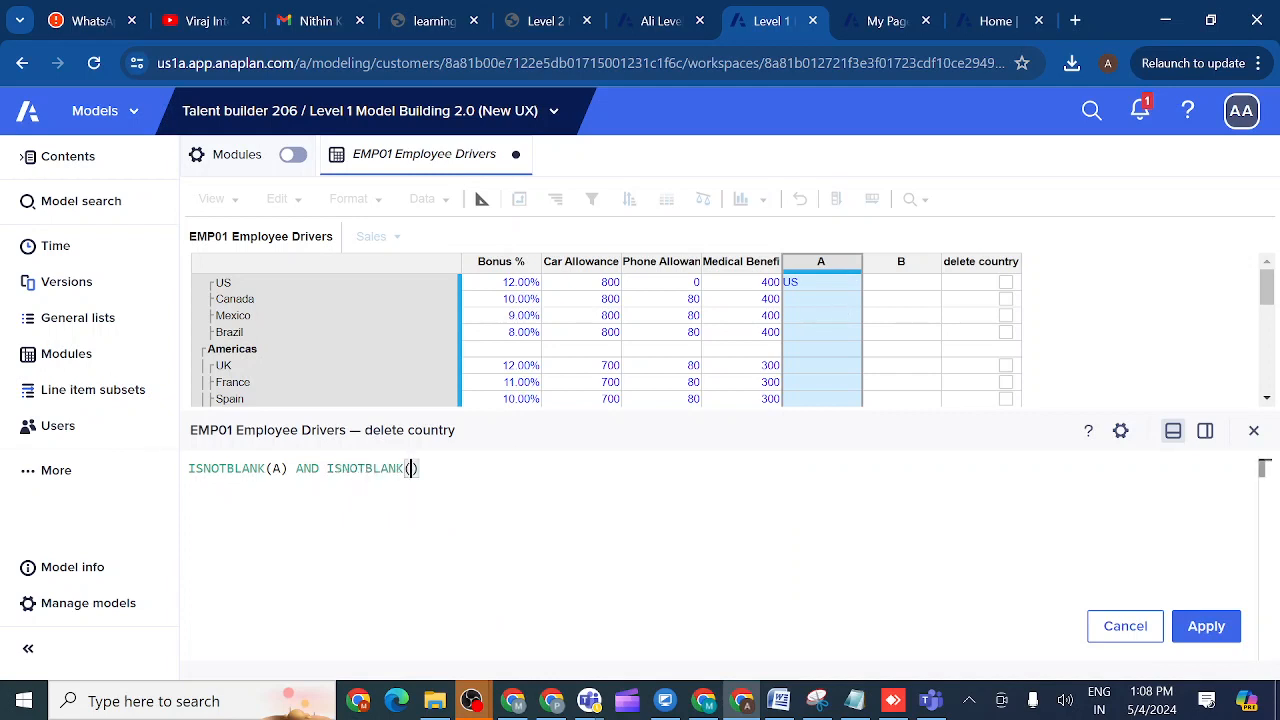
pyautogui.click(896, 277)
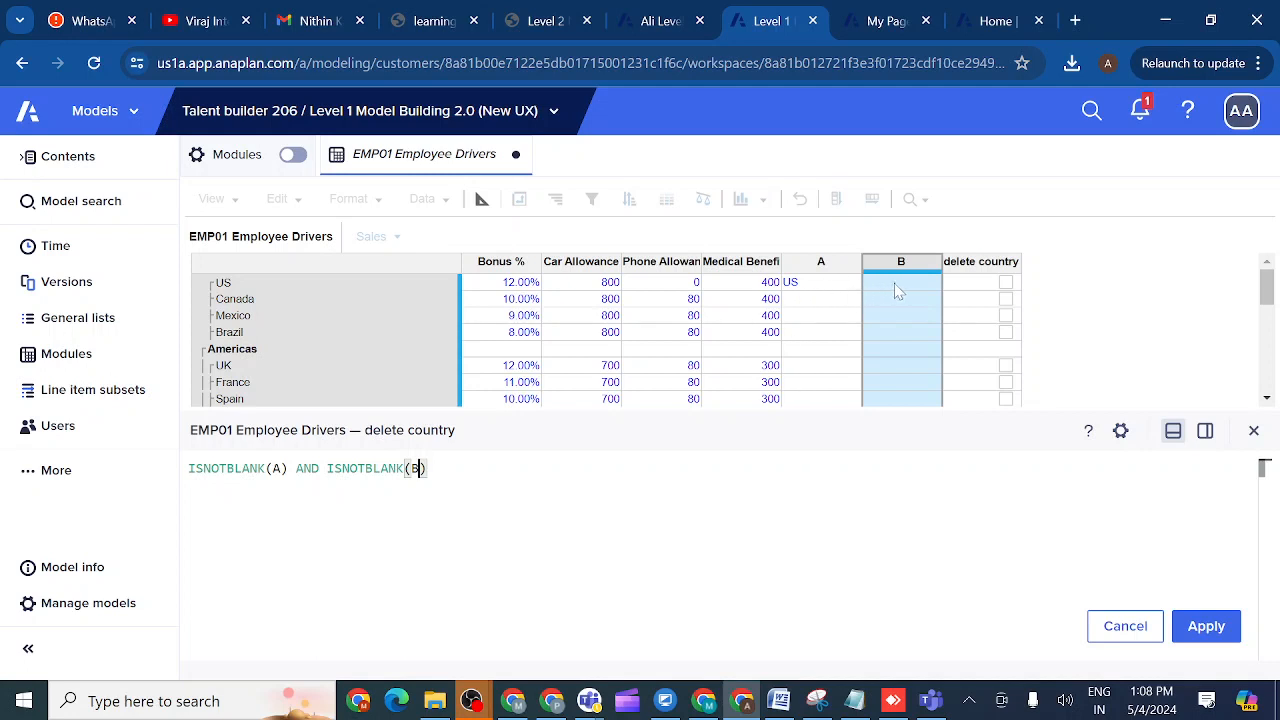
pyautogui.click(1206, 630)
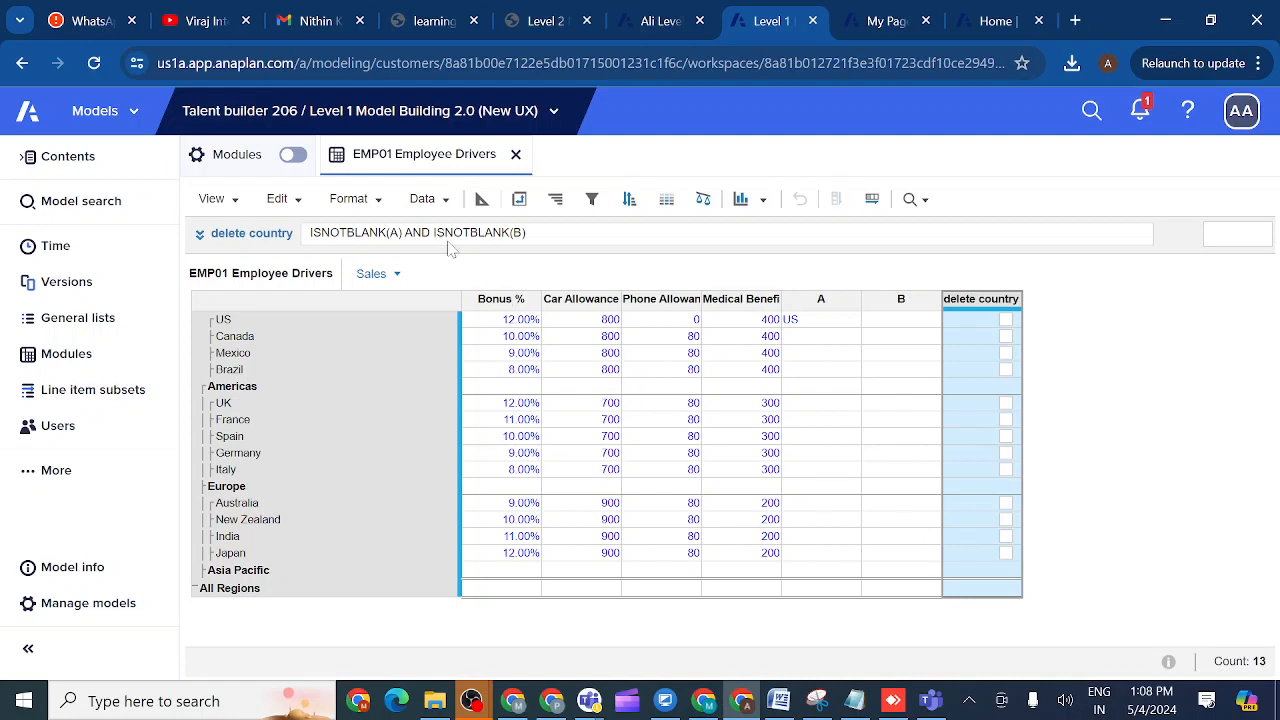
pyautogui.click(200, 236)
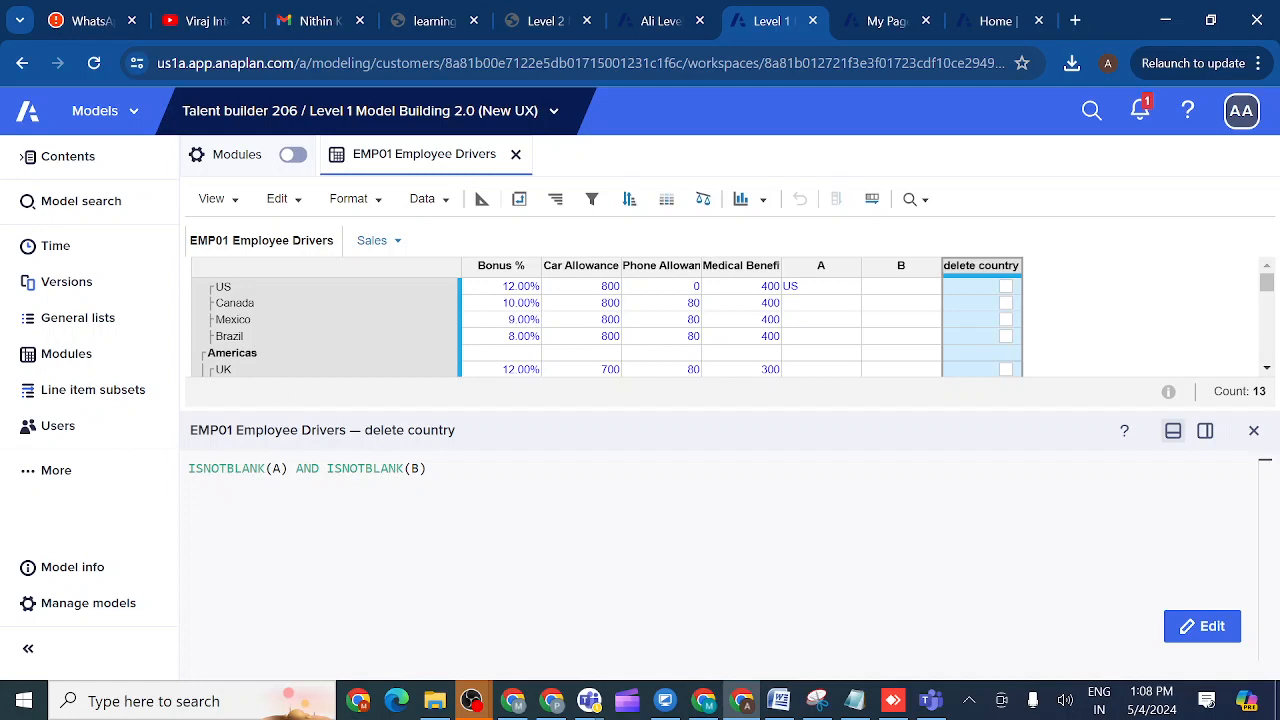
# - Replace both ISNOTBLANK functions in the formula with ISBLANK via autocomplete
pyautogui.click(265, 468)
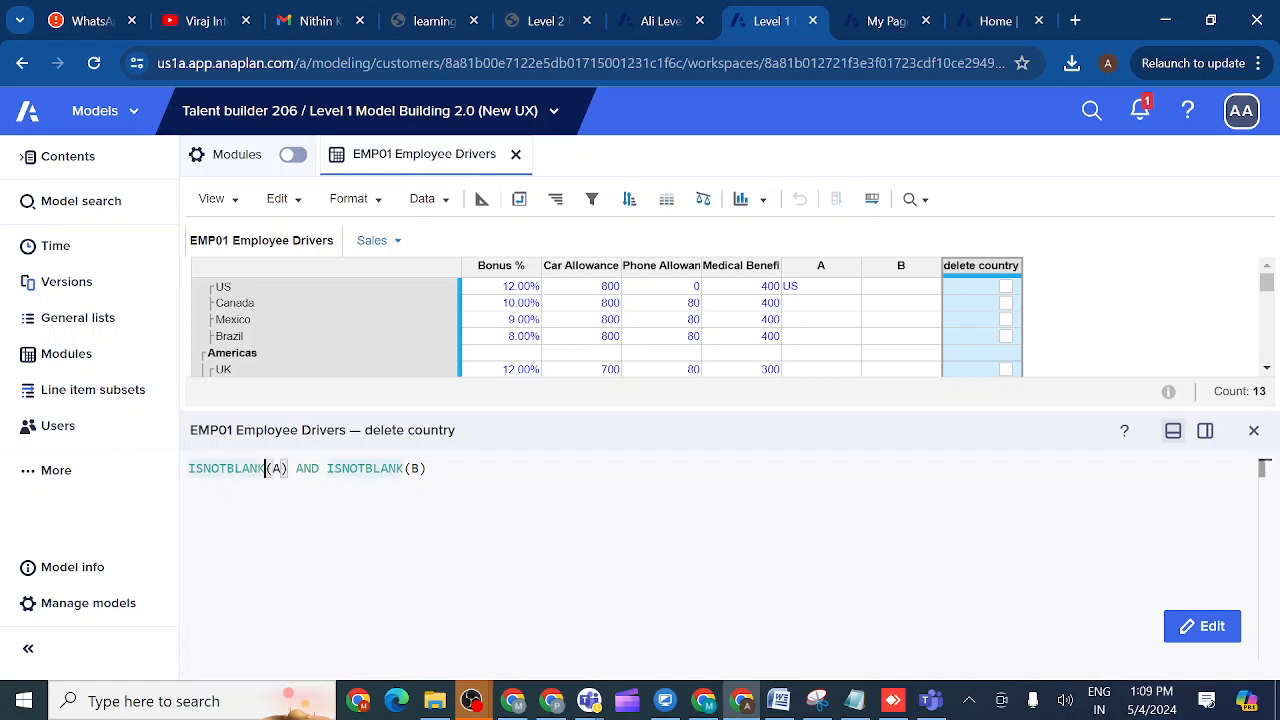
pyautogui.press('BackSpace')
pyautogui.press('BackSpace')
pyautogui.press('BackSpace')
pyautogui.press('BackSpace')
pyautogui.press('BackSpace')
pyautogui.press('BackSpace')
pyautogui.press('BackSpace')
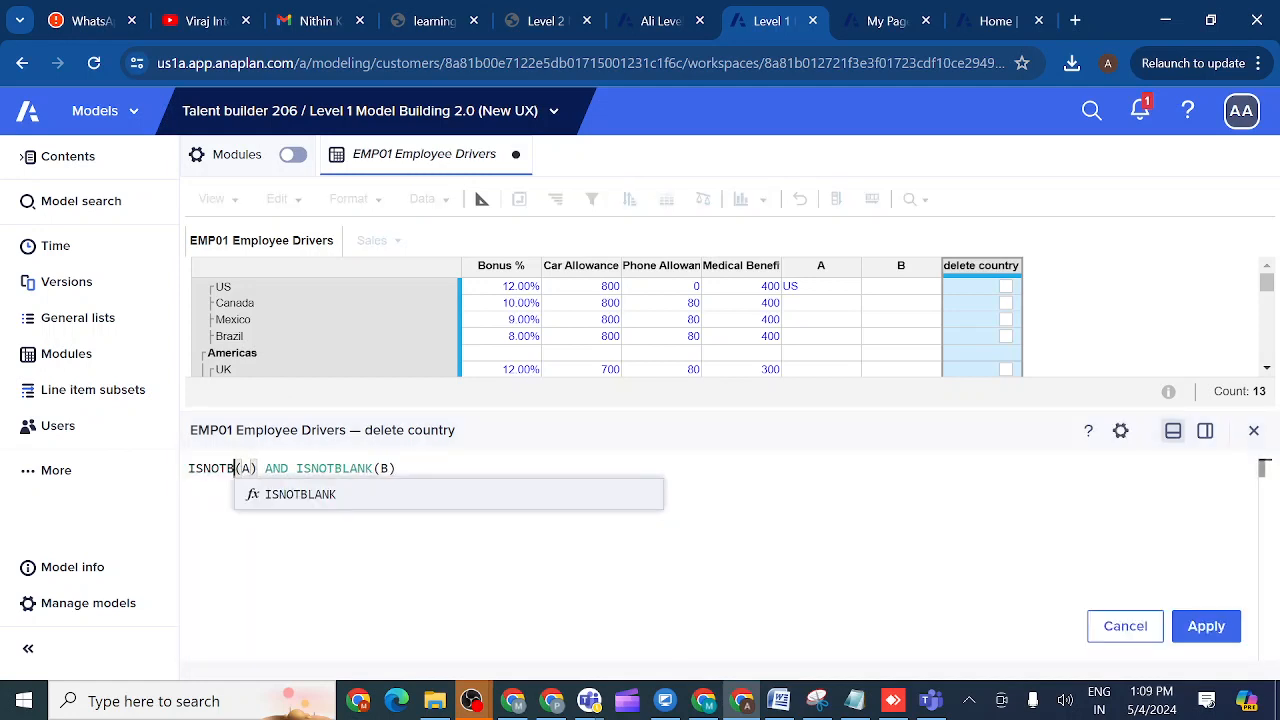
pyautogui.press('BackSpace')
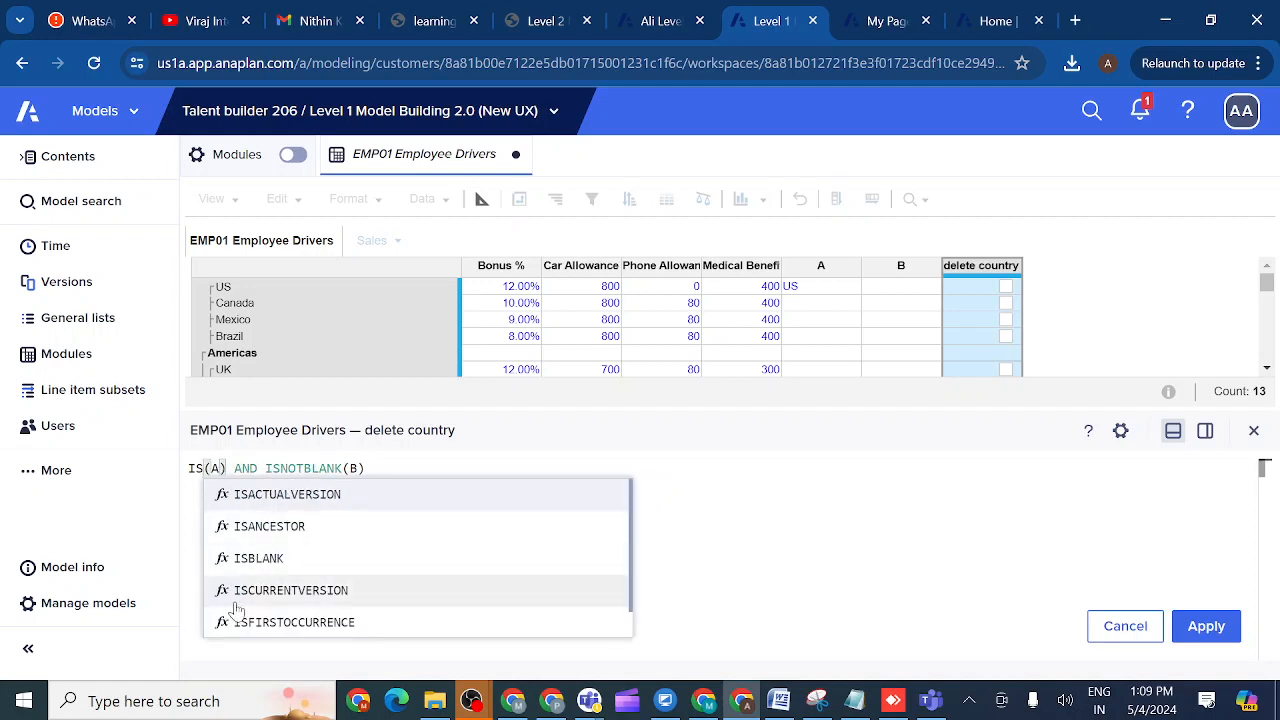
pyautogui.click(258, 558)
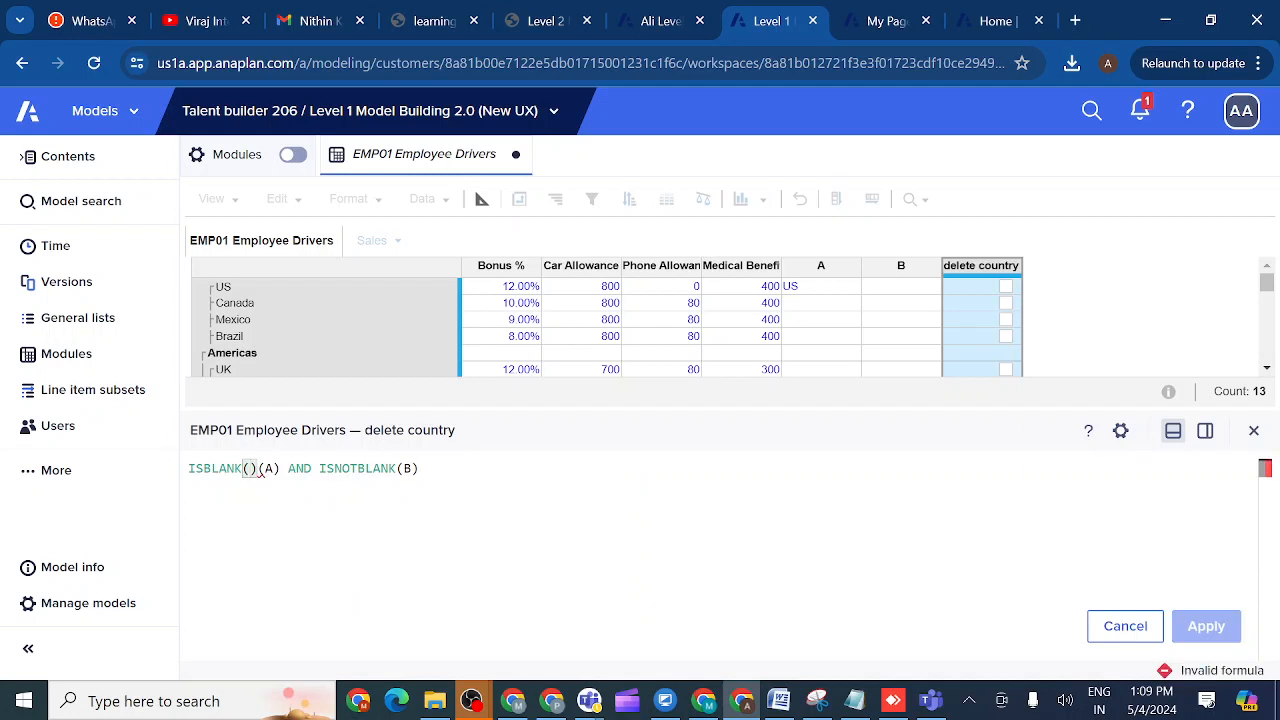
pyautogui.click(397, 468)
pyautogui.press('BackSpace')
pyautogui.press('BackSpace')
pyautogui.press('BackSpace')
pyautogui.press('BackSpace')
pyautogui.press('BackSpace')
pyautogui.press('BackSpace')
pyautogui.press('BackSpace')
pyautogui.press('BackSpace')
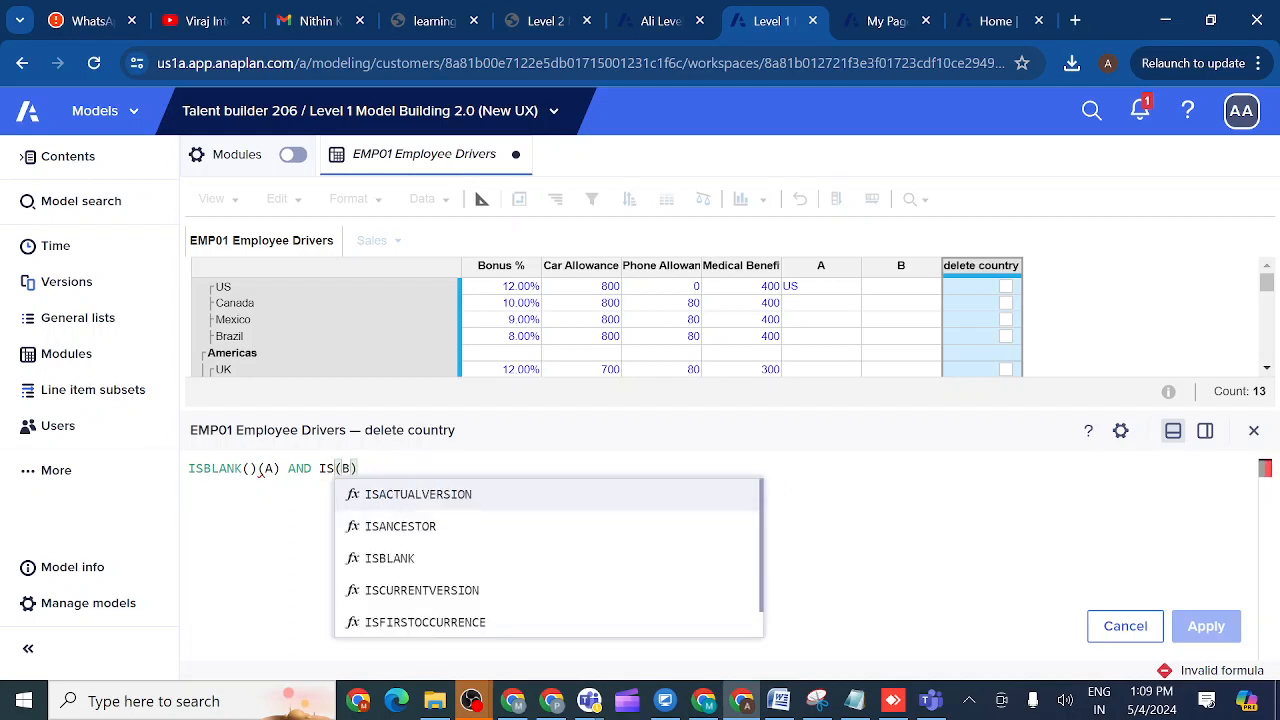
pyautogui.click(390, 558)
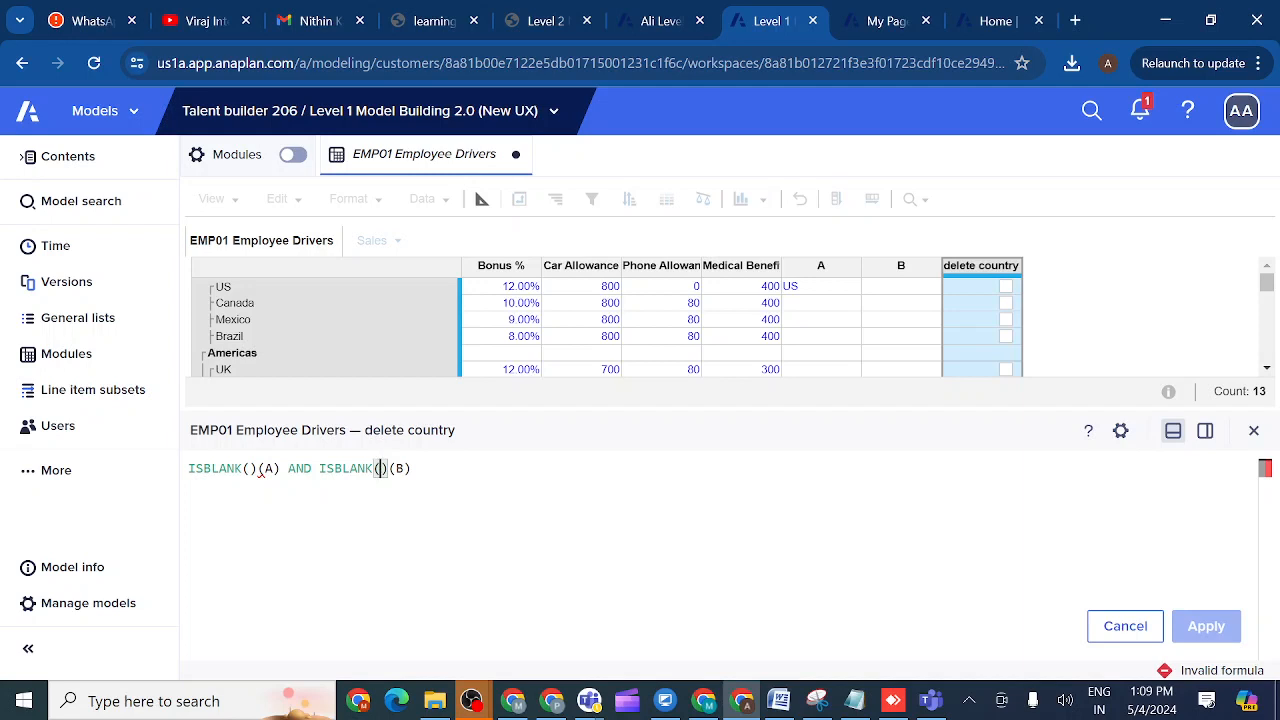
# - Delete the stray empty brackets left after each ISBLANK, giving ISBLANK(A) AND ISBLANK(B)
pyautogui.press('BackSpace')
pyautogui.press('BackSpace')
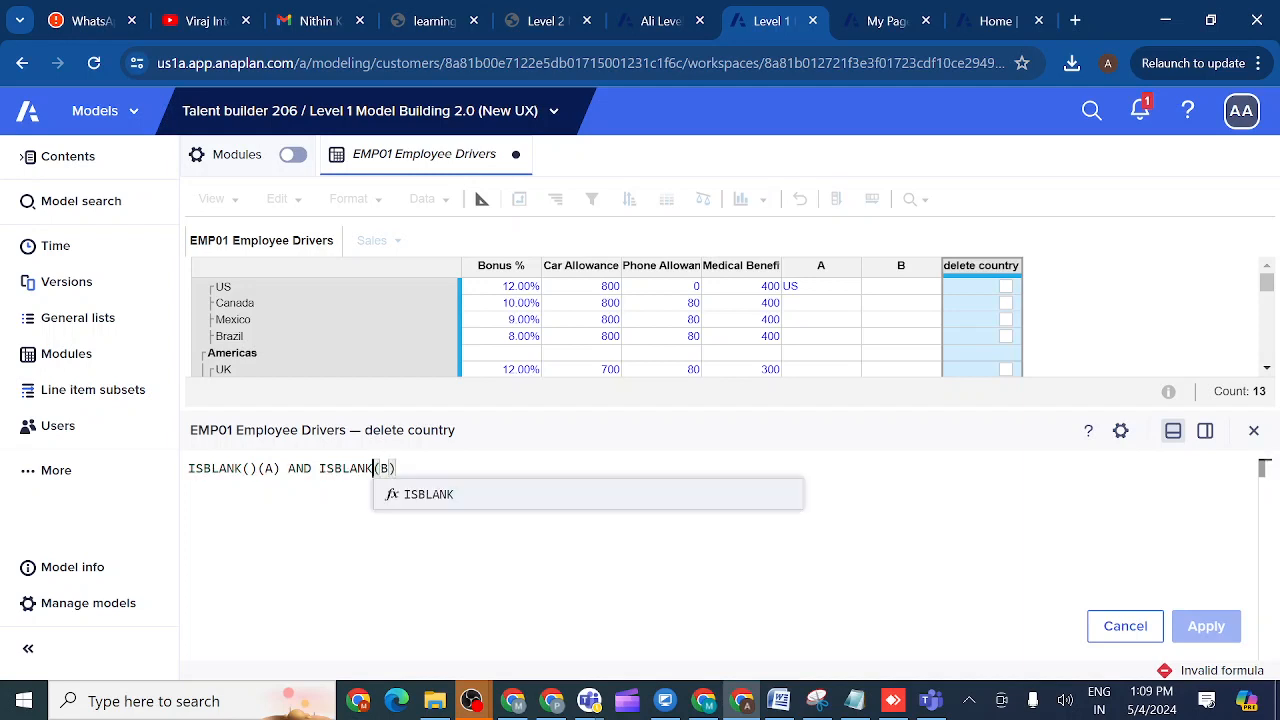
pyautogui.click(396, 468)
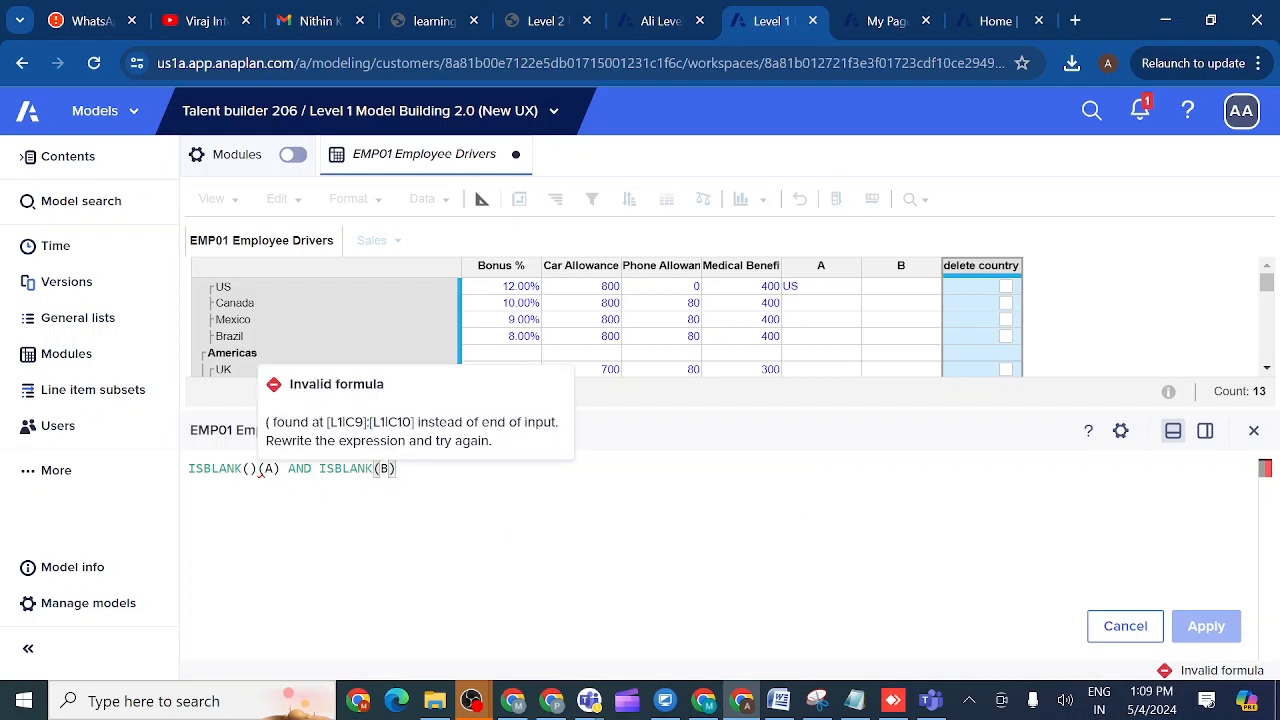
pyautogui.click(258, 468)
pyautogui.press('BackSpace')
pyautogui.press('BackSpace')
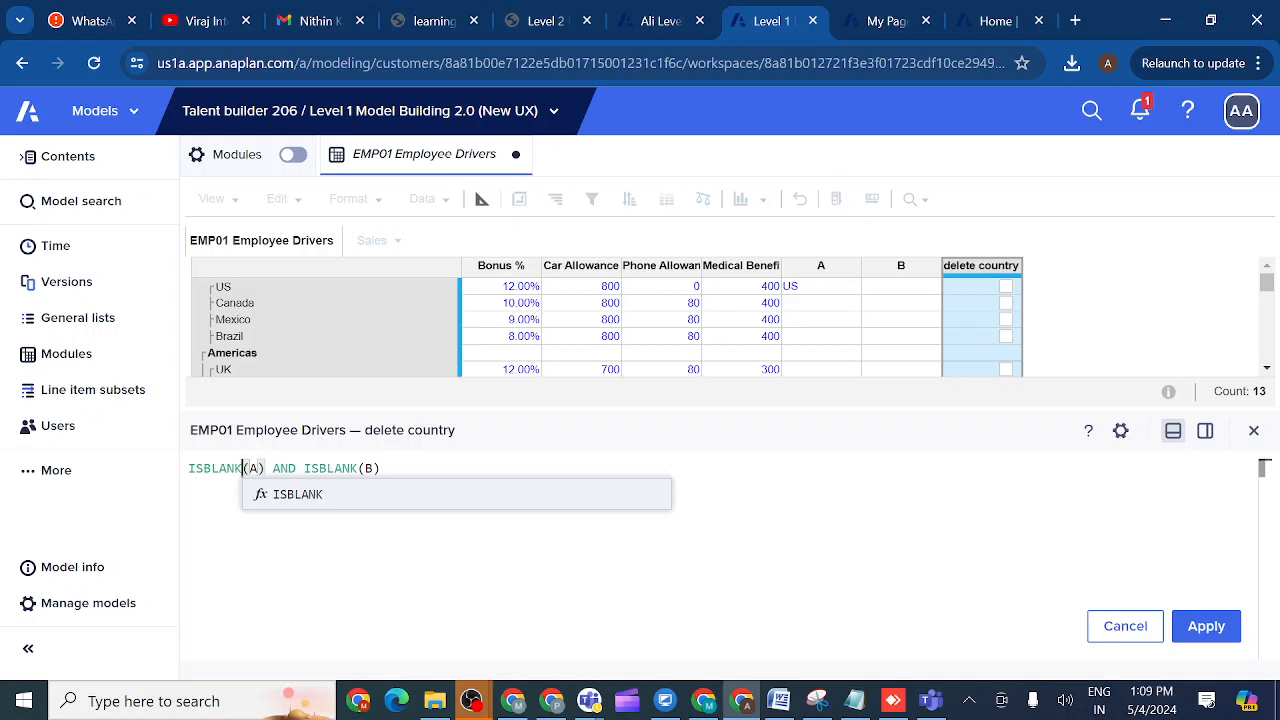
pyautogui.click(382, 468)
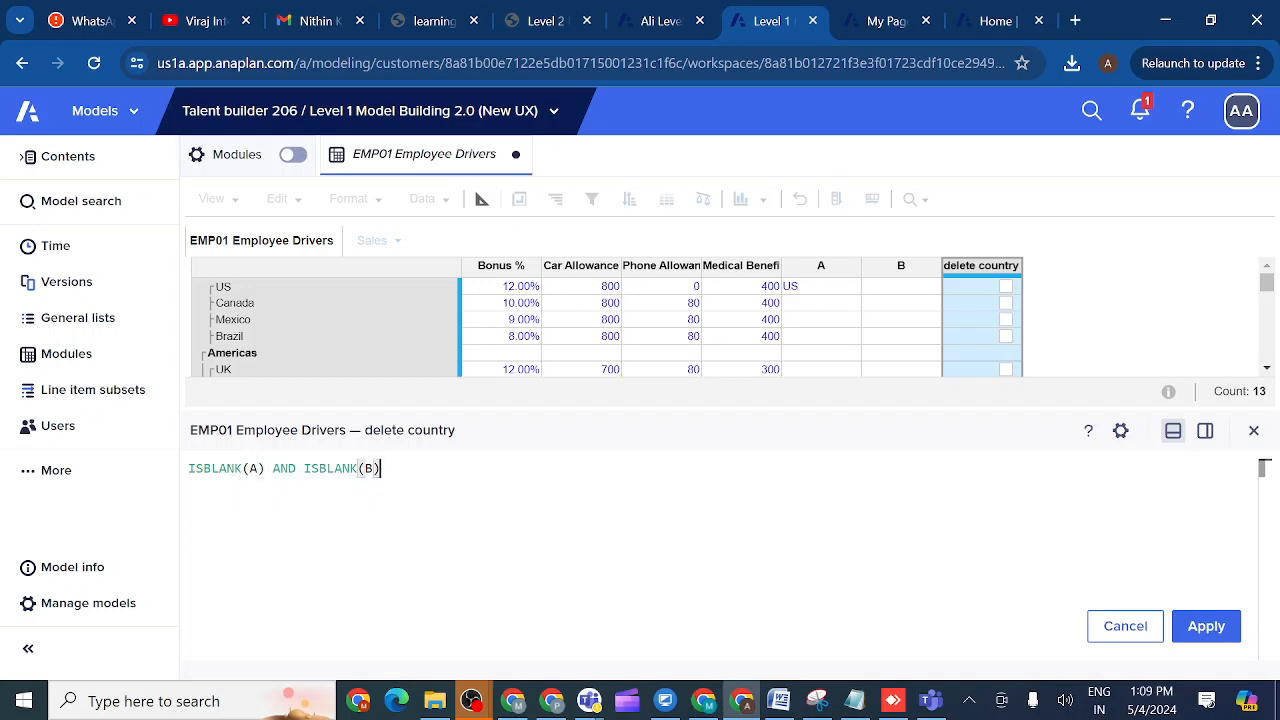
# - Apply ISBLANK(A) AND ISBLANK(B) and set the US row's column B to Nutzo Bar
pyautogui.click(1206, 626)
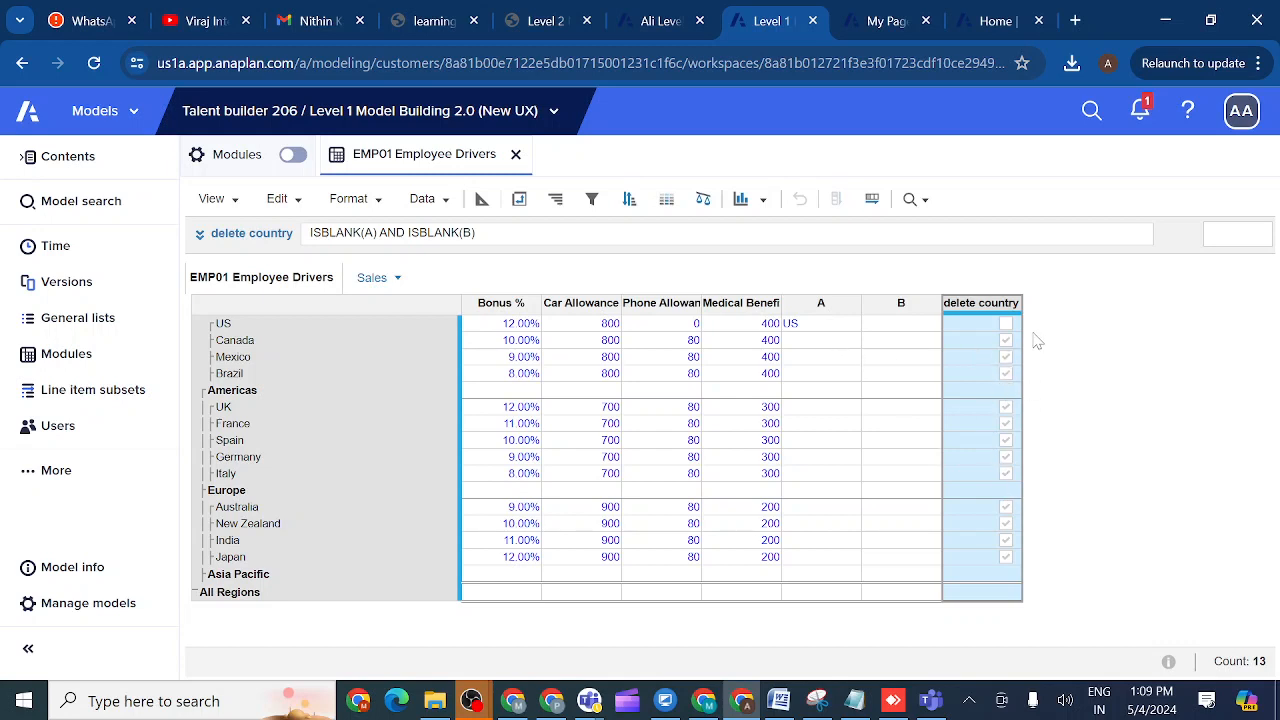
pyautogui.click(838, 342)
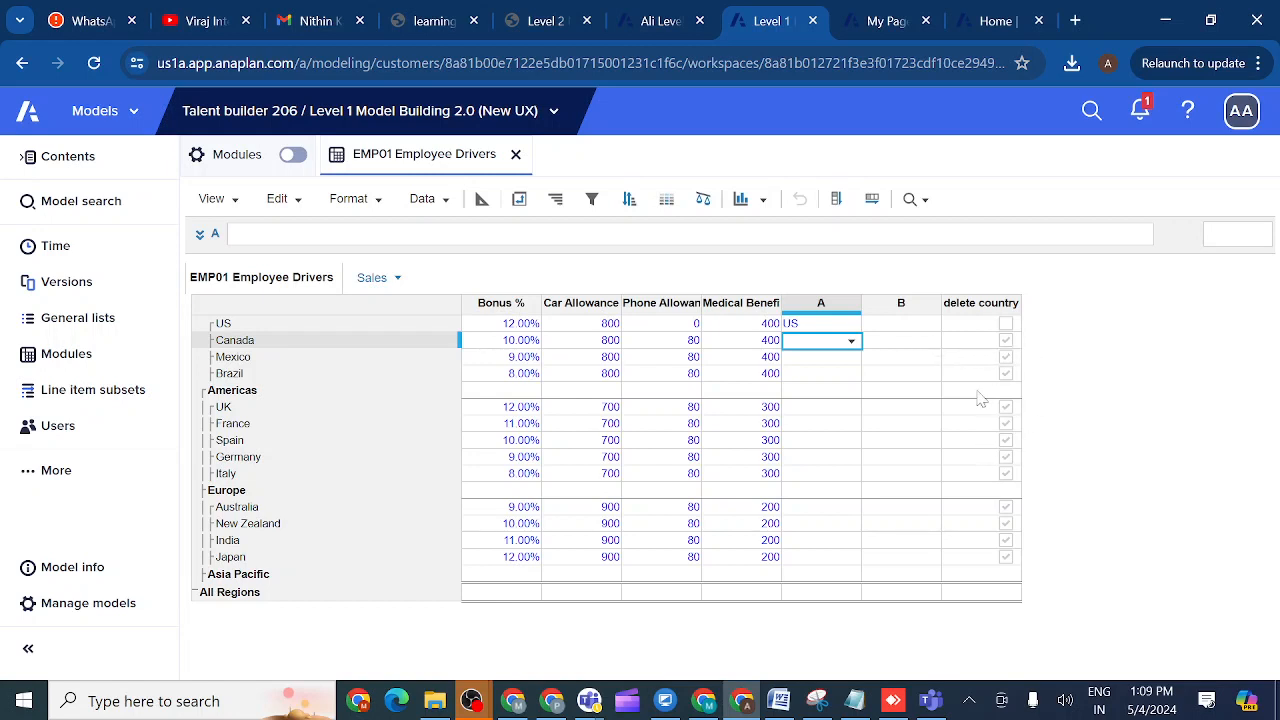
pyautogui.click(901, 325)
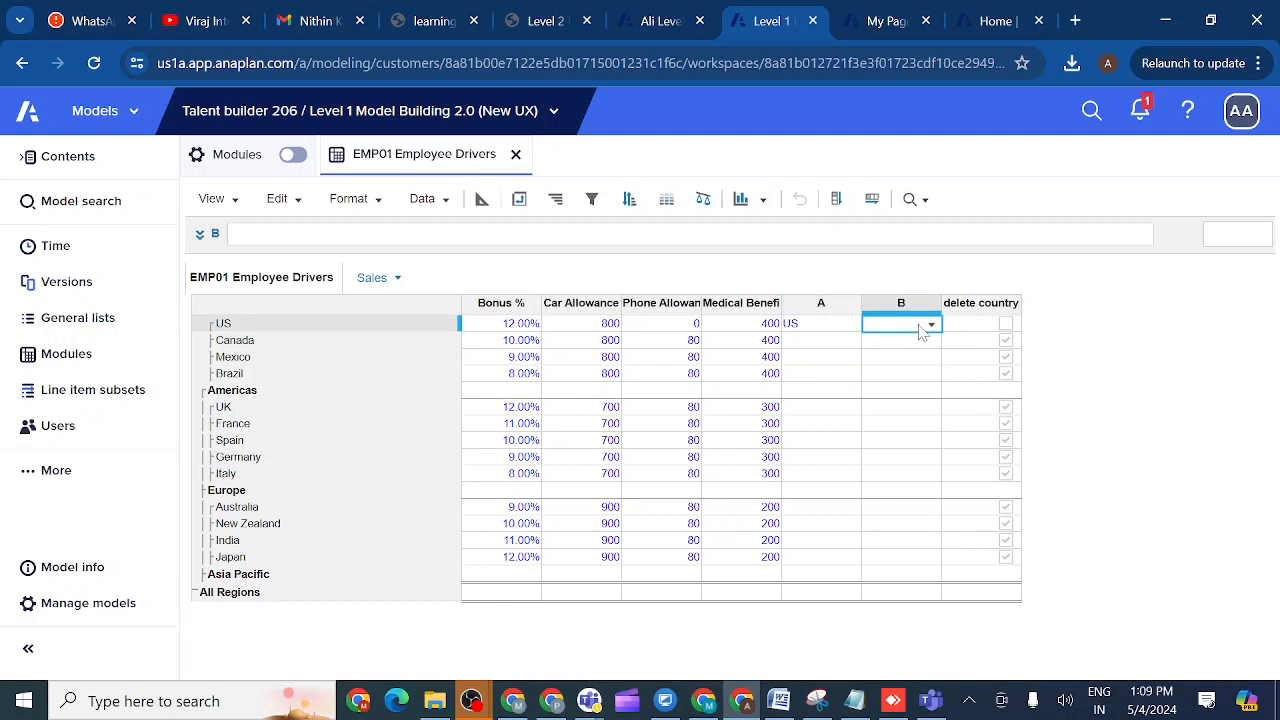
pyautogui.click(929, 326)
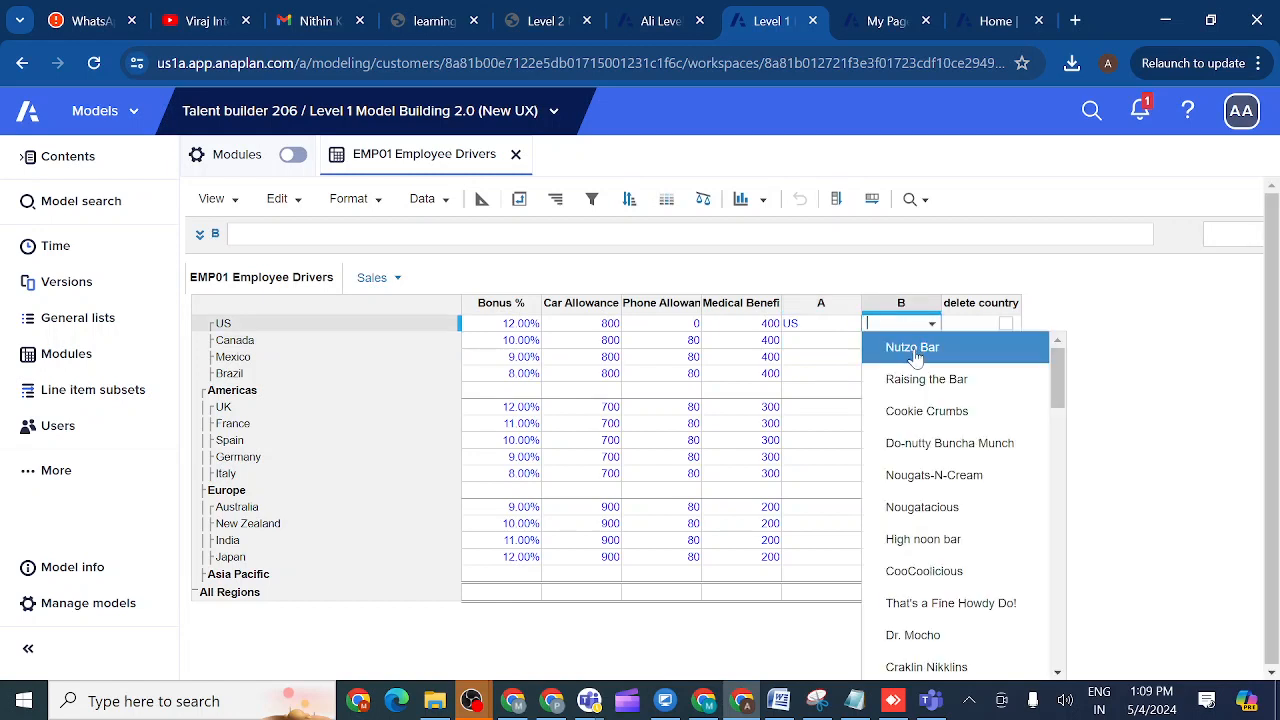
pyautogui.click(916, 350)
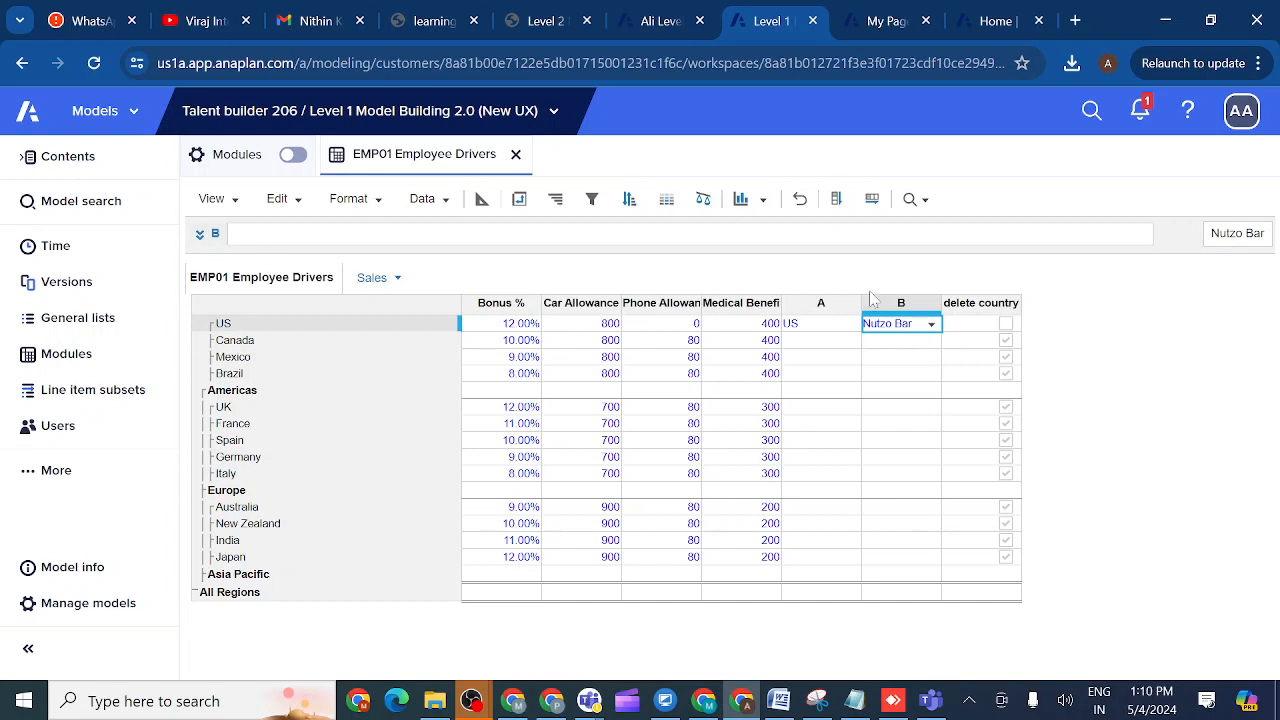
pyautogui.click(975, 308)
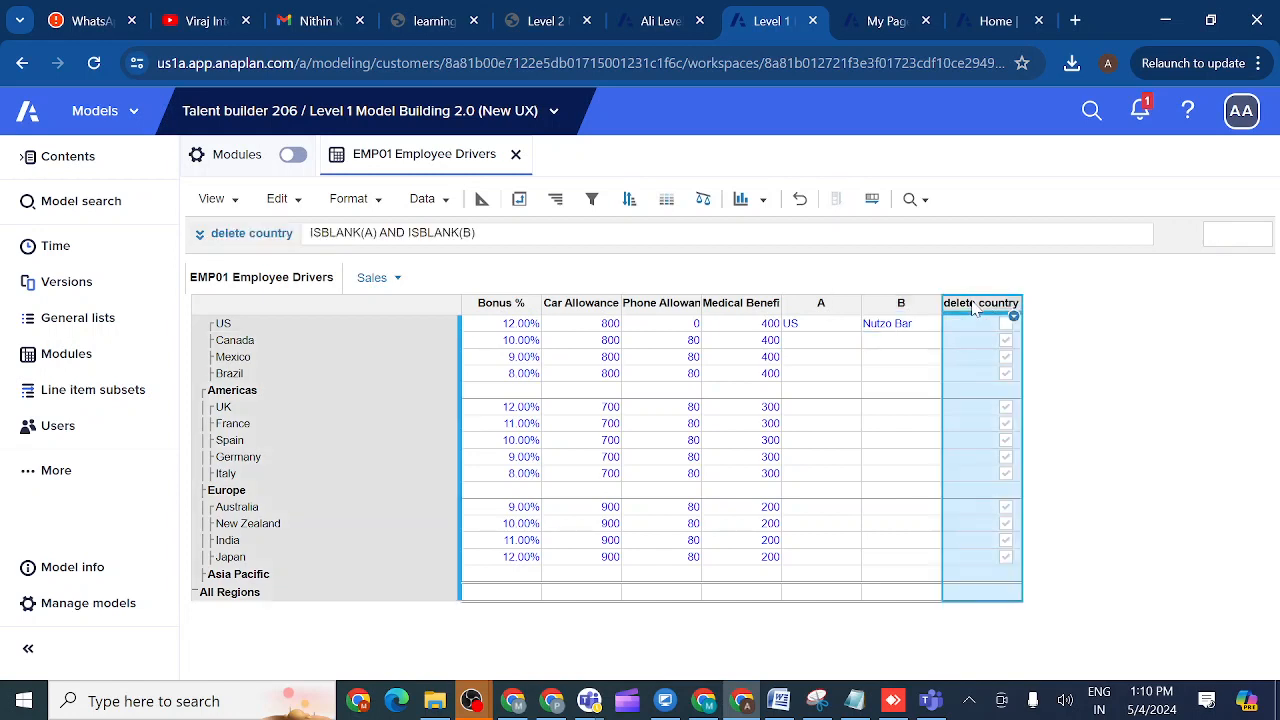
# - Insert NOT into both ISBLANK calls to restore ISNOTBLANK(A) AND ISNOTBLANK(B), then apply
pyautogui.click(202, 238)
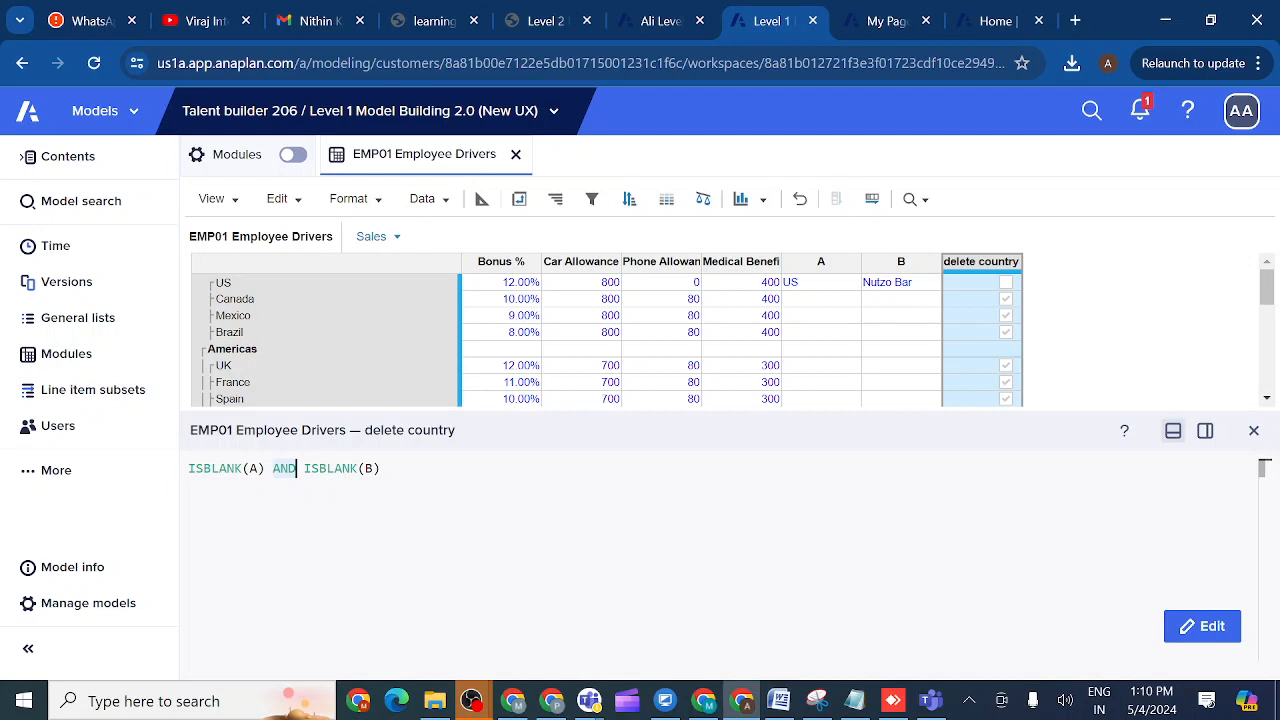
pyautogui.click(203, 468)
pyautogui.write('N')
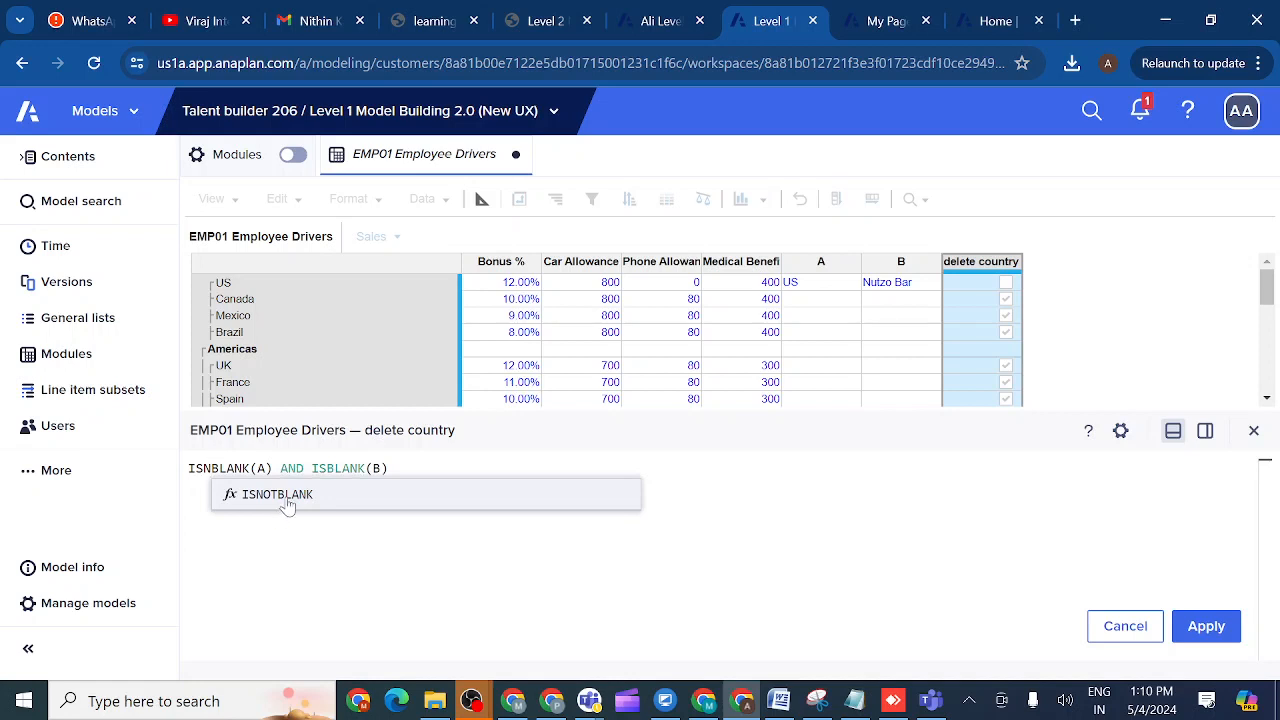
pyautogui.write('OT')
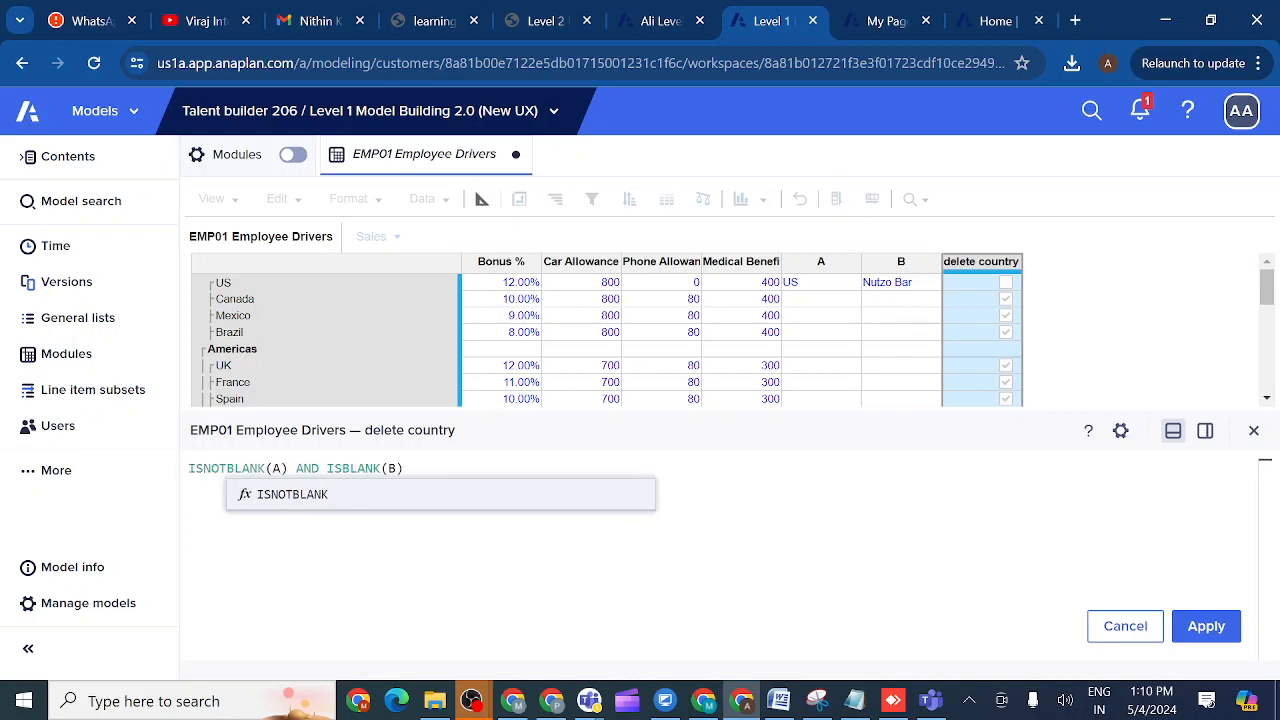
pyautogui.click(342, 468)
pyautogui.write('NOT')
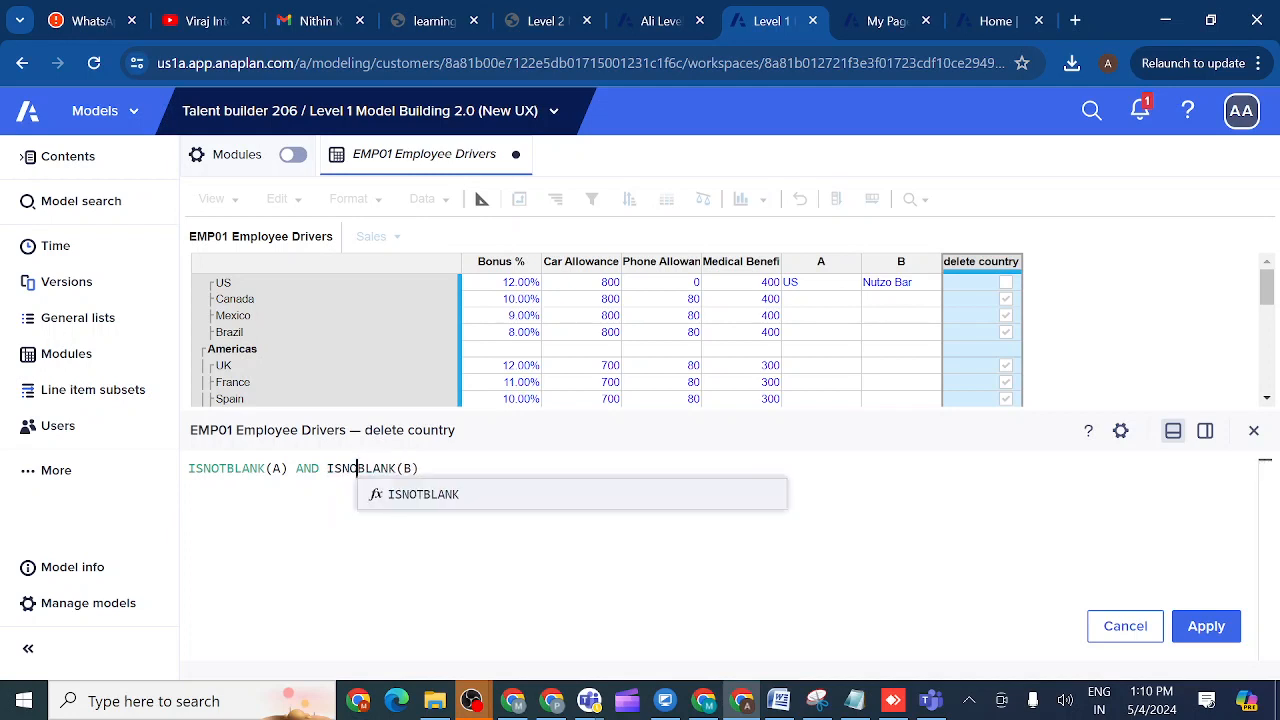
pyautogui.click(428, 468)
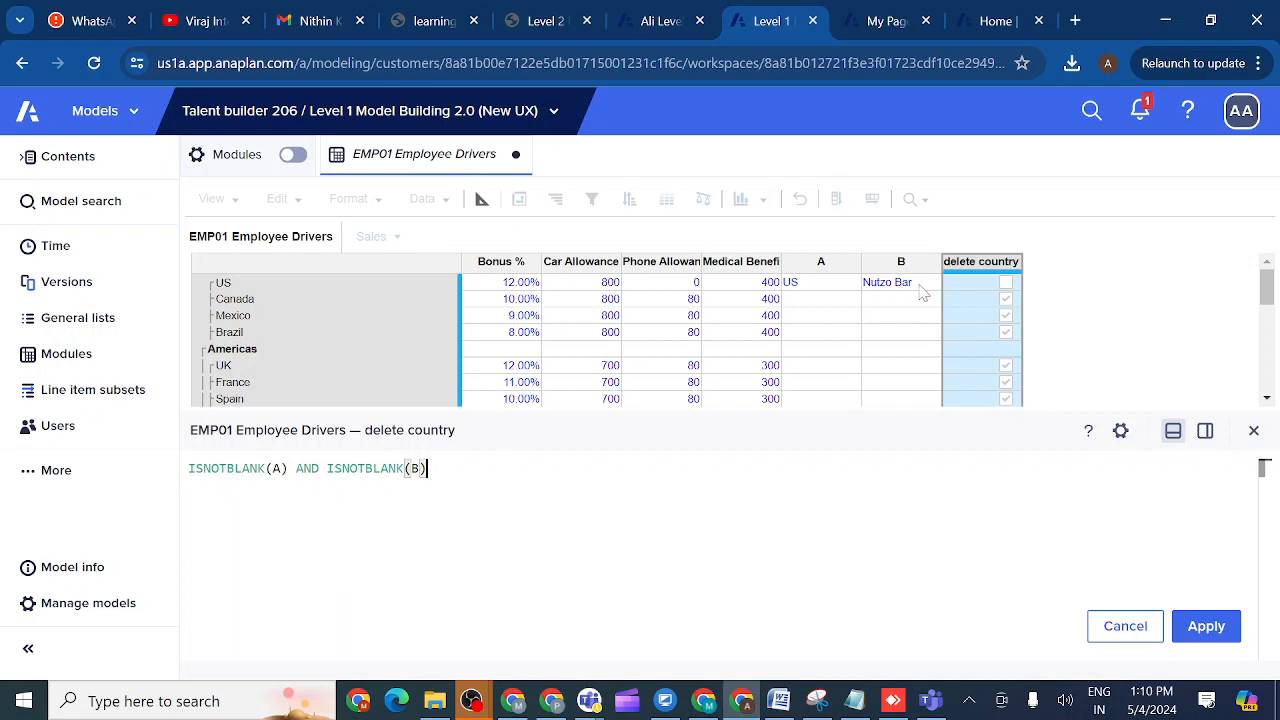
pyautogui.click(1206, 626)
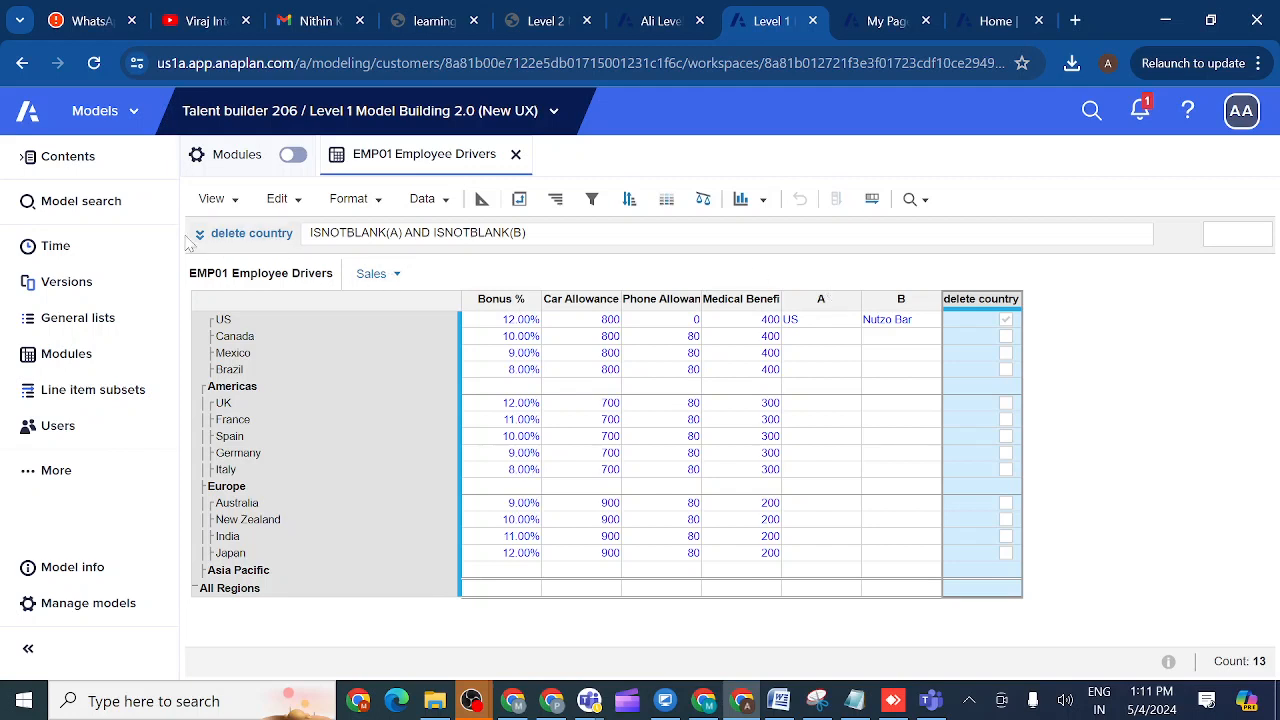
# - Insert a new line item named Delete contry2 positioned after delete country
pyautogui.click(482, 200)
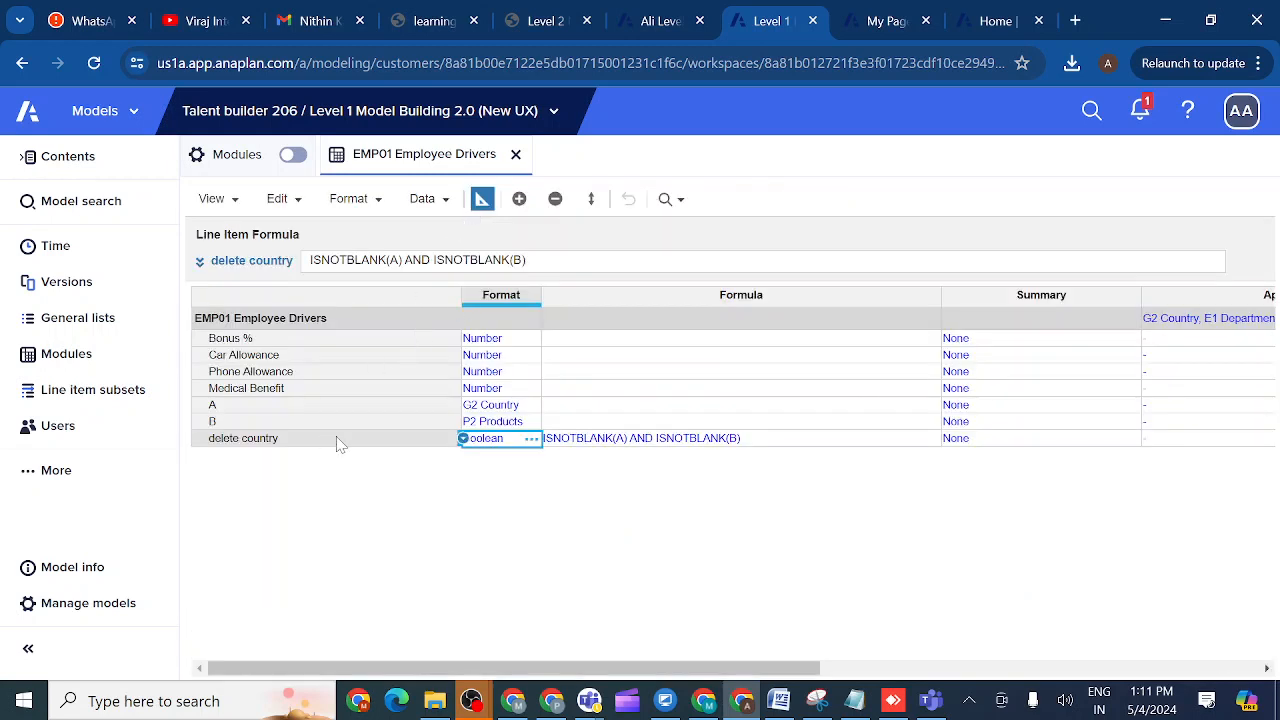
pyautogui.click(333, 445)
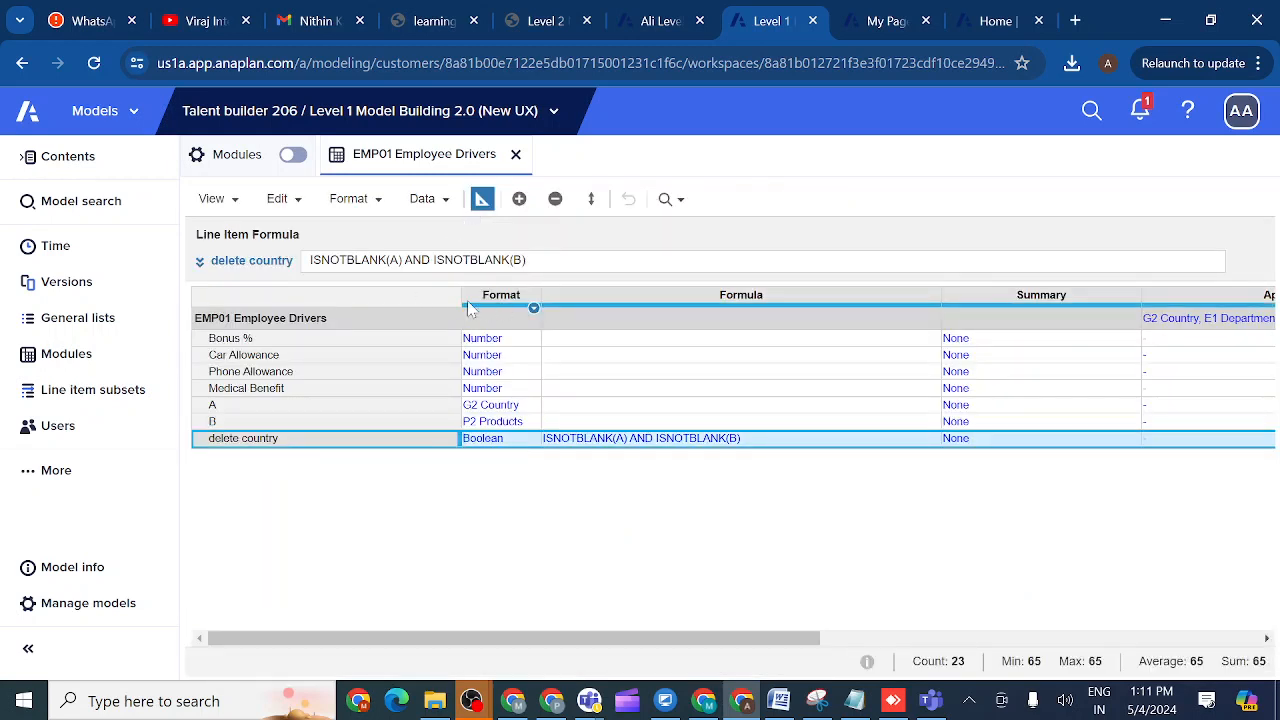
pyautogui.click(519, 199)
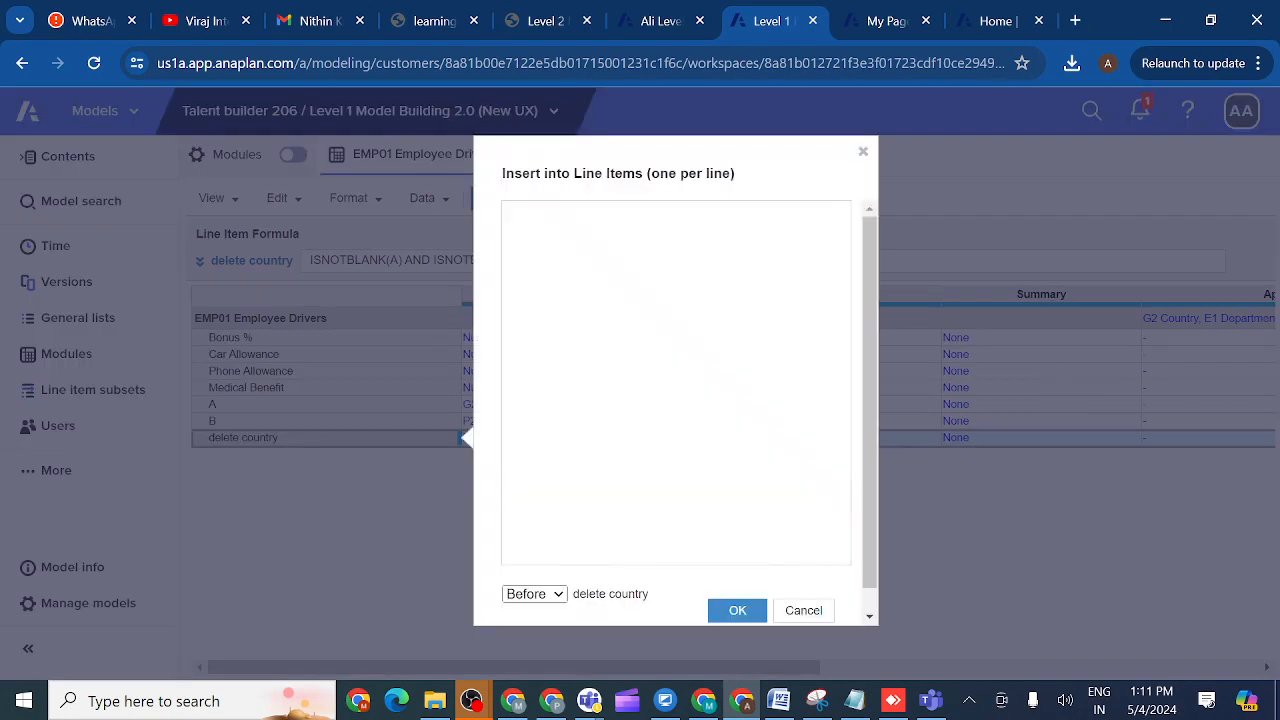
pyautogui.write('Delete contry2')
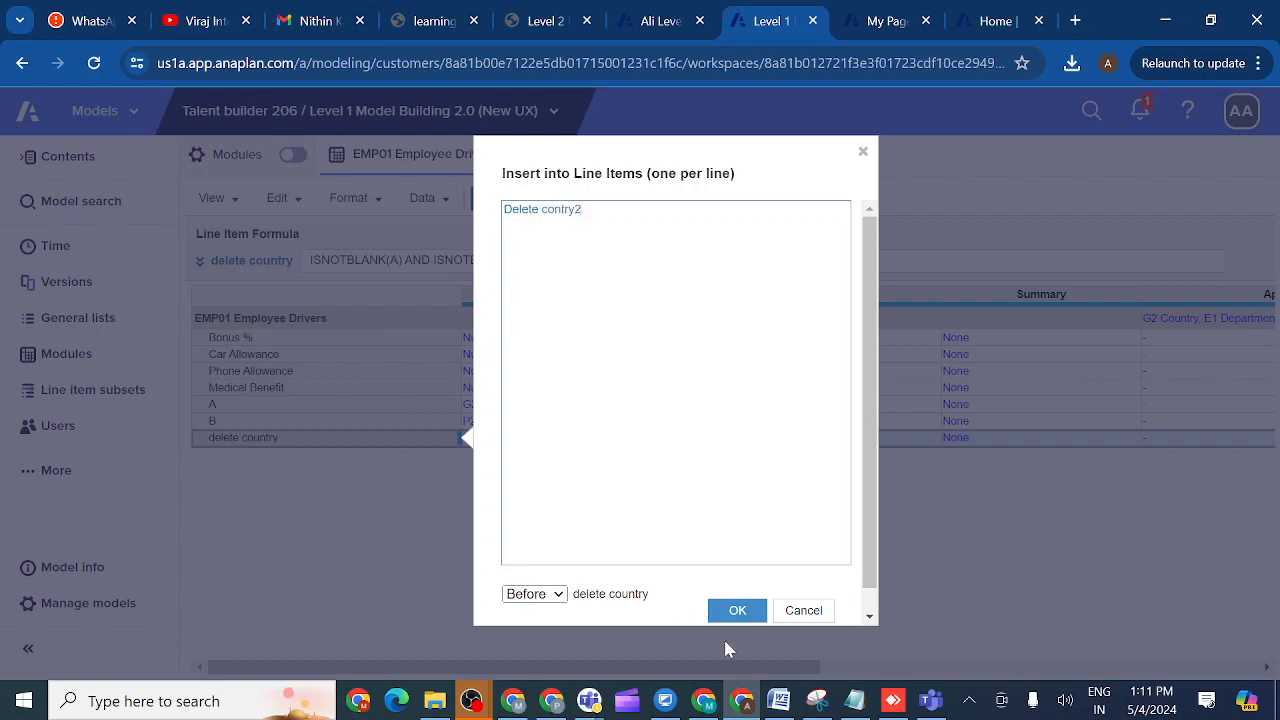
pyautogui.click(563, 598)
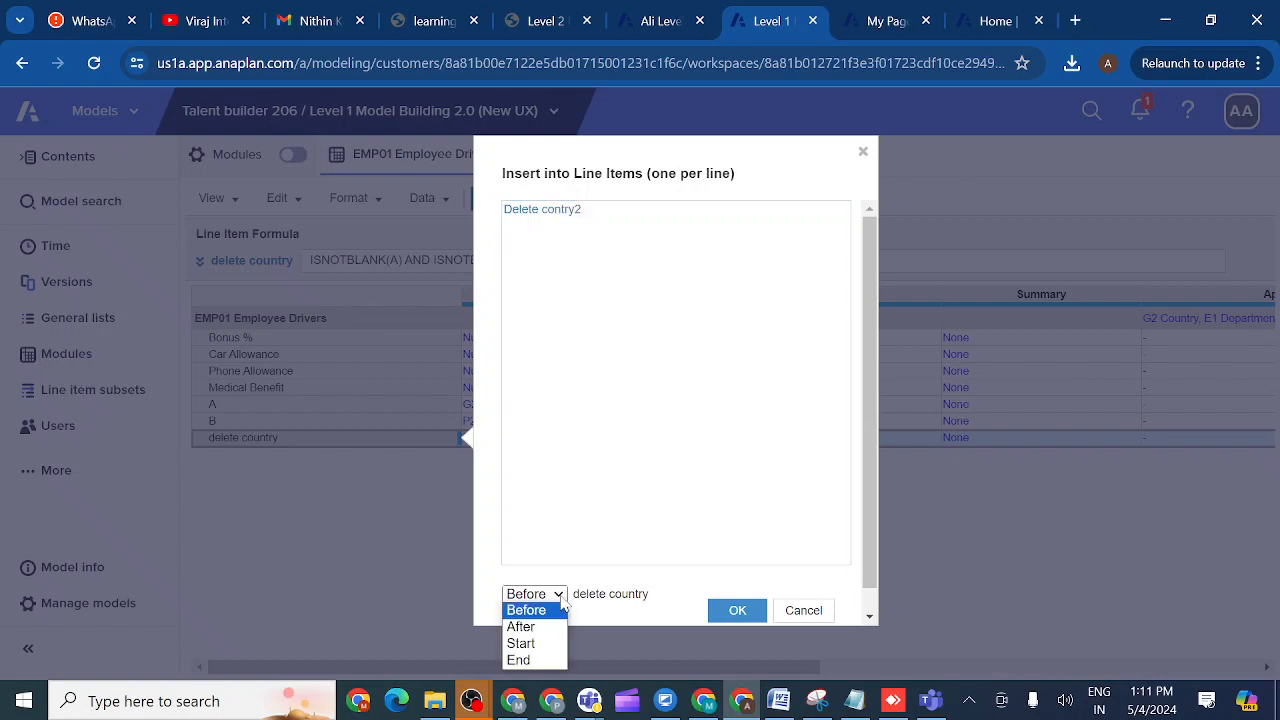
pyautogui.click(537, 625)
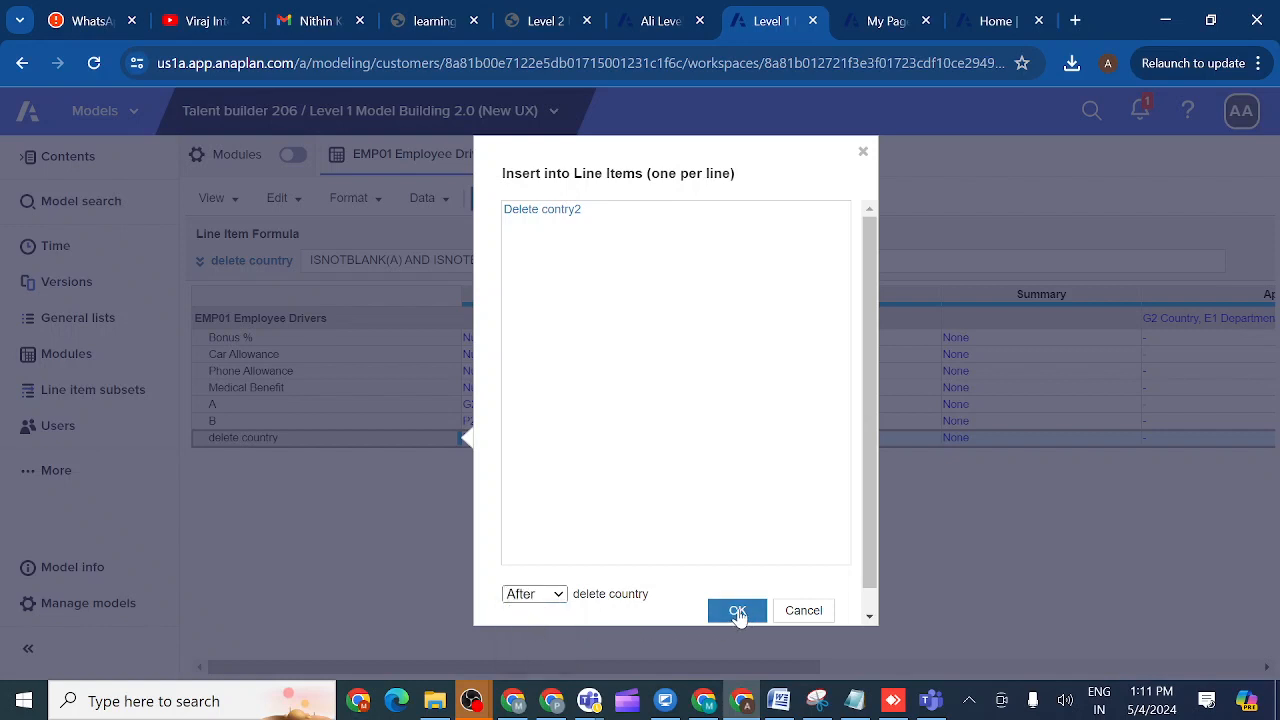
pyautogui.click(737, 611)
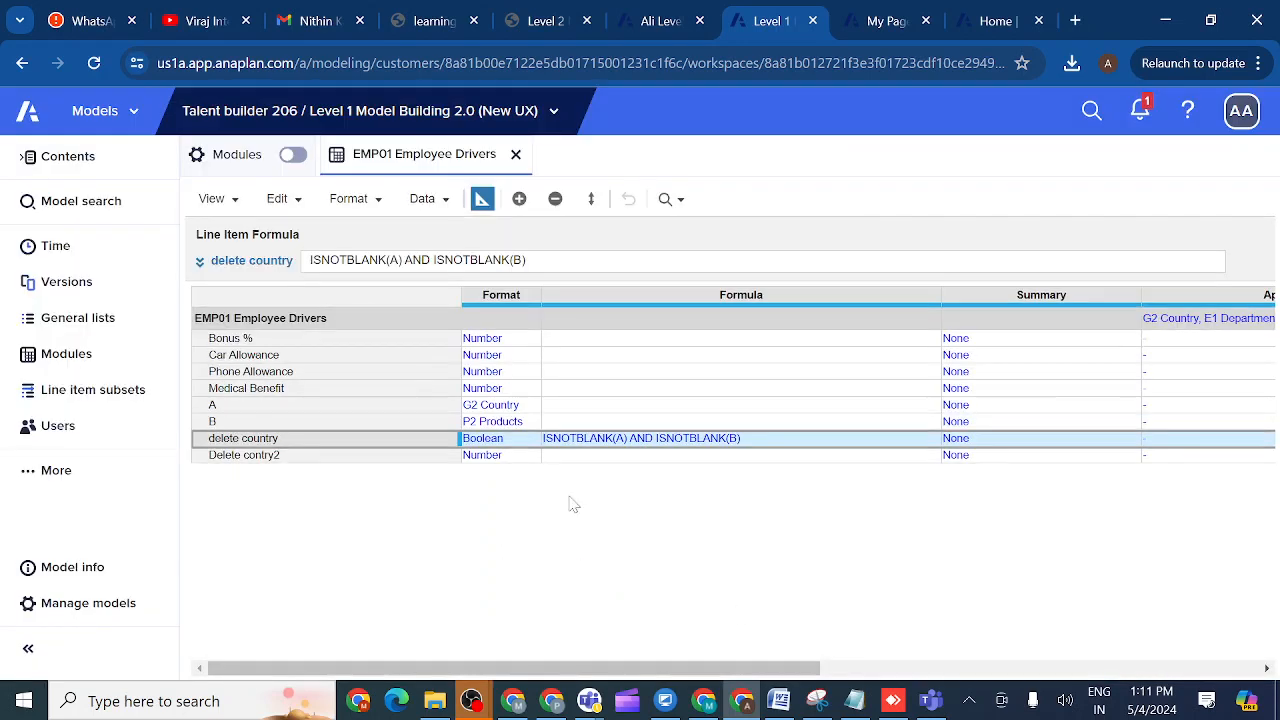
# - Copy delete country's Boolean format onto Delete contry2 in the blueprint, then return to the grid
pyautogui.click(483, 458)
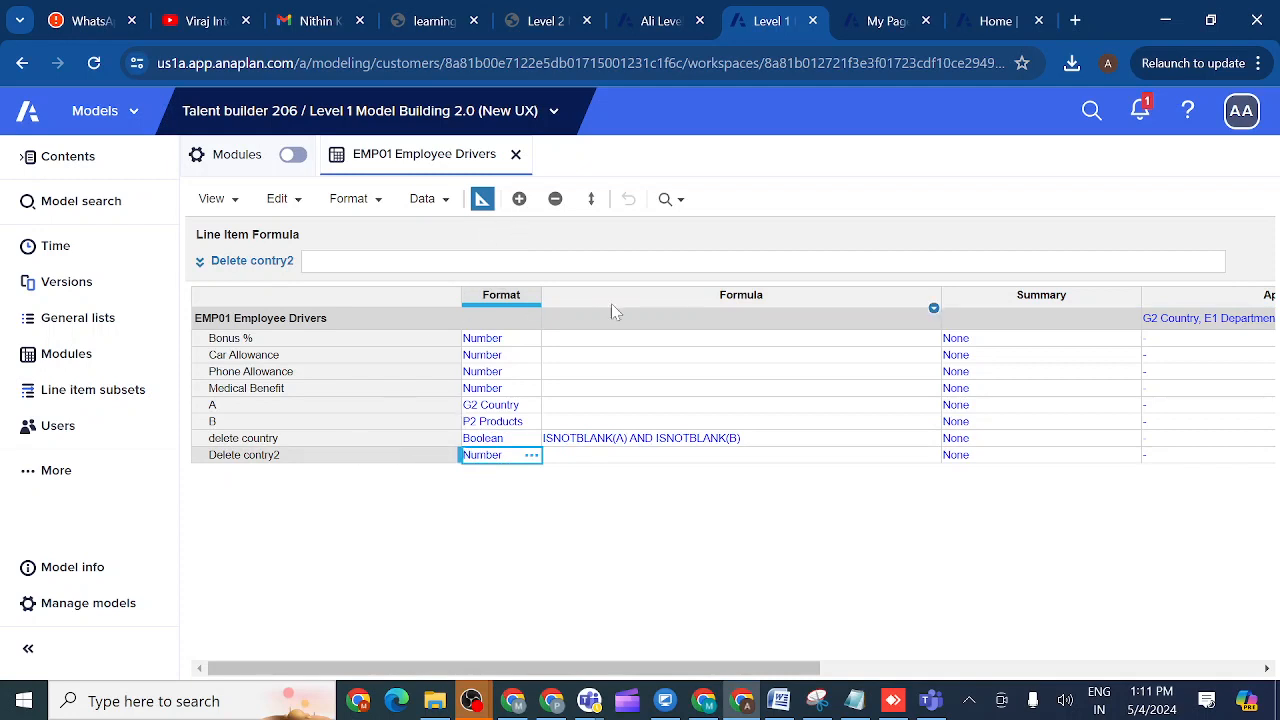
pyautogui.click(481, 200)
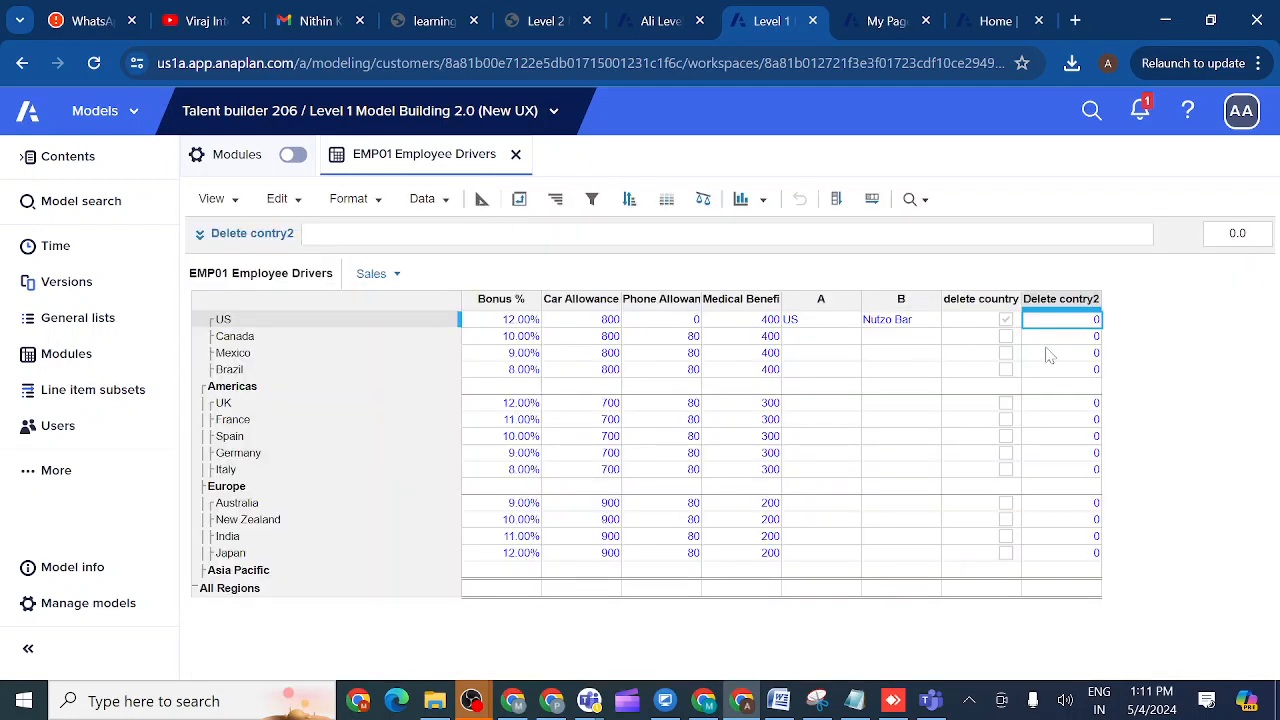
pyautogui.click(481, 199)
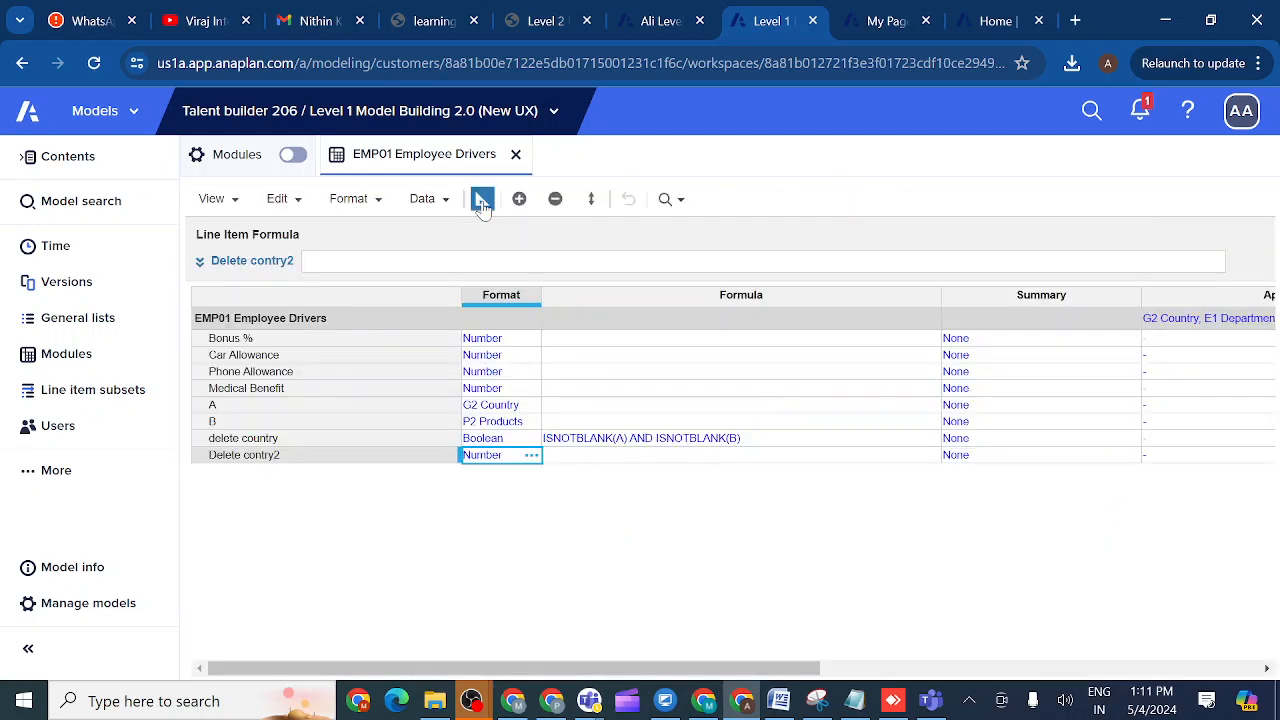
pyautogui.click(501, 443)
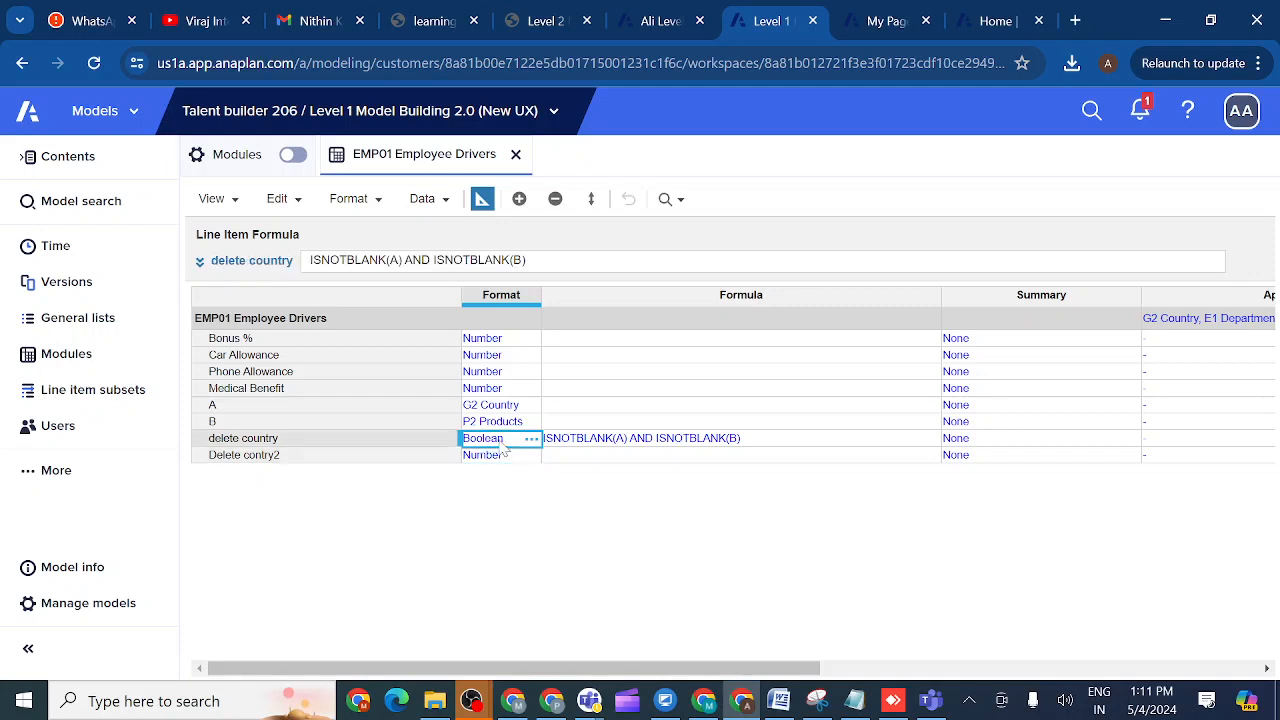
pyautogui.hotkey('ctrl', 'c')
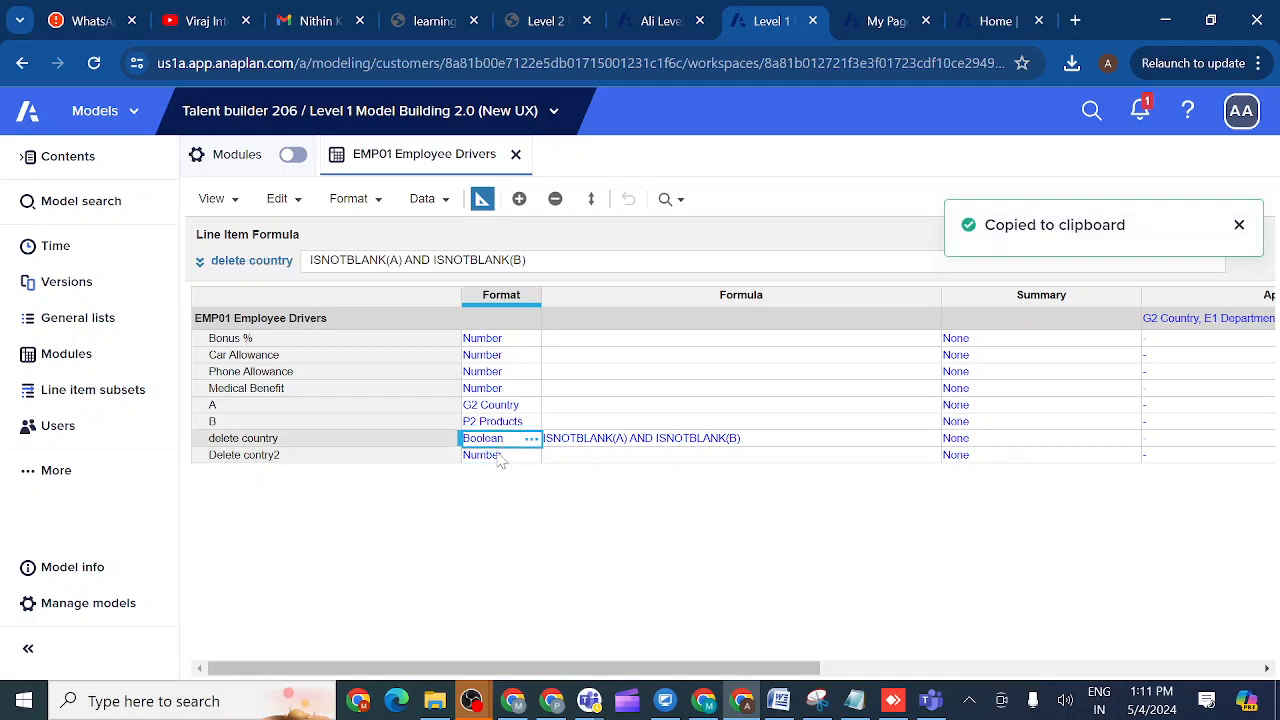
pyautogui.click(500, 457)
pyautogui.hotkey('ctrl', 'v')
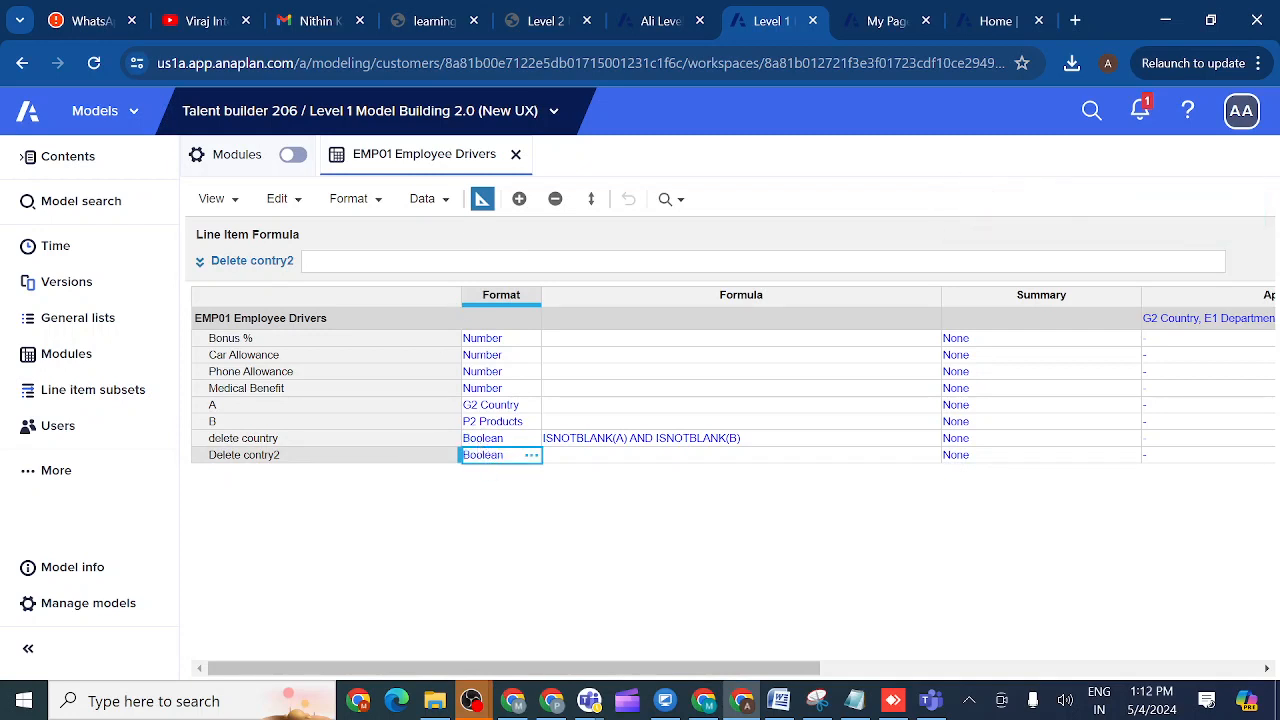
pyautogui.click(481, 202)
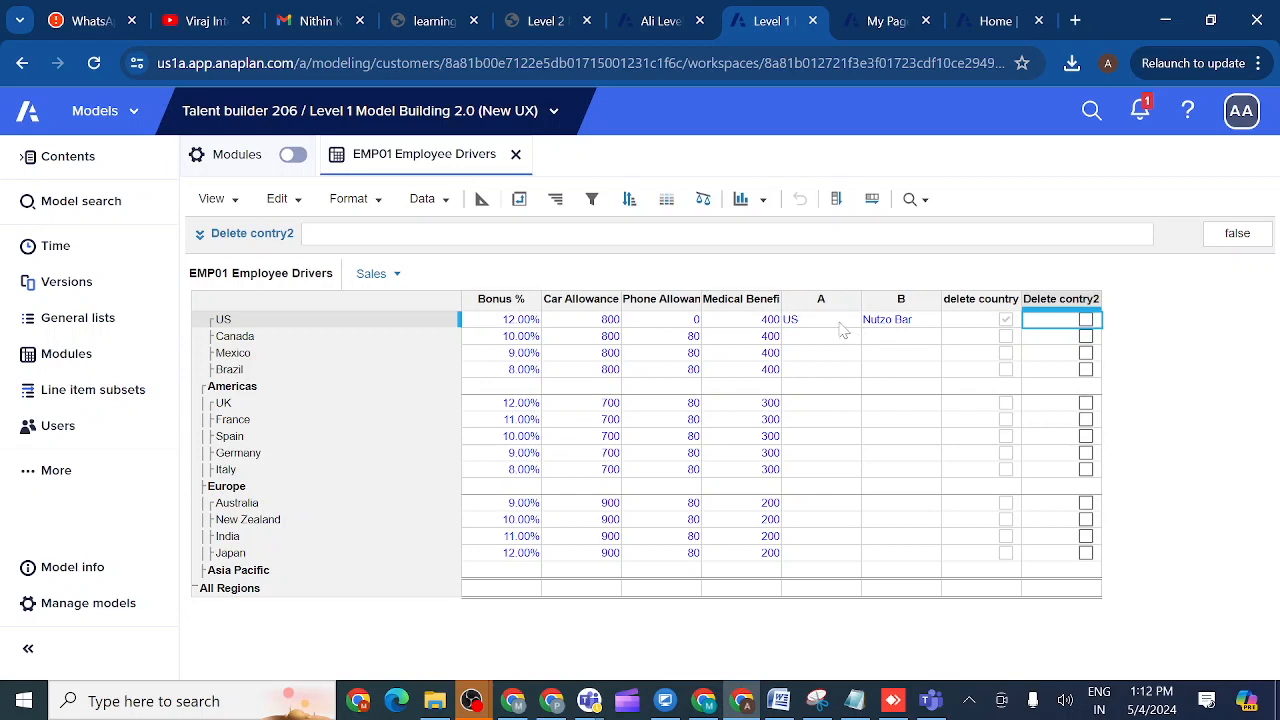
# - Select the US entry and the delete country column, and open its formula in the larger panel
pyautogui.click(838, 322)
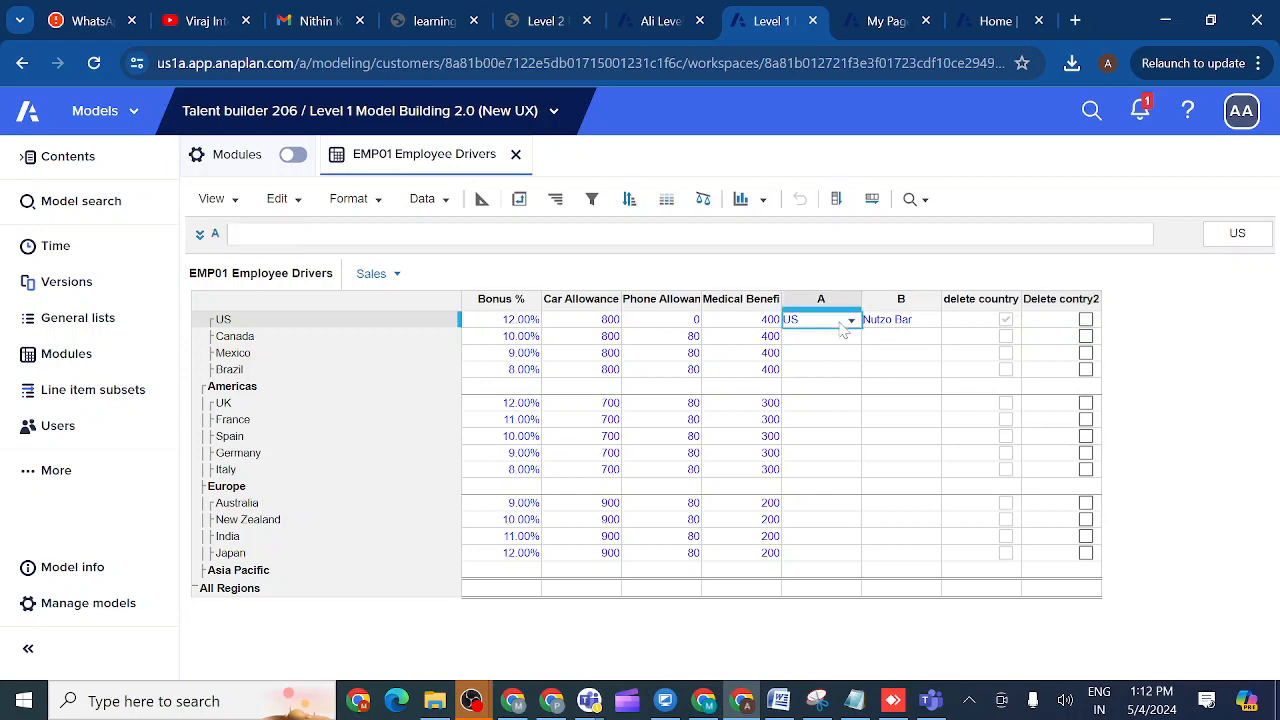
pyautogui.click(982, 300)
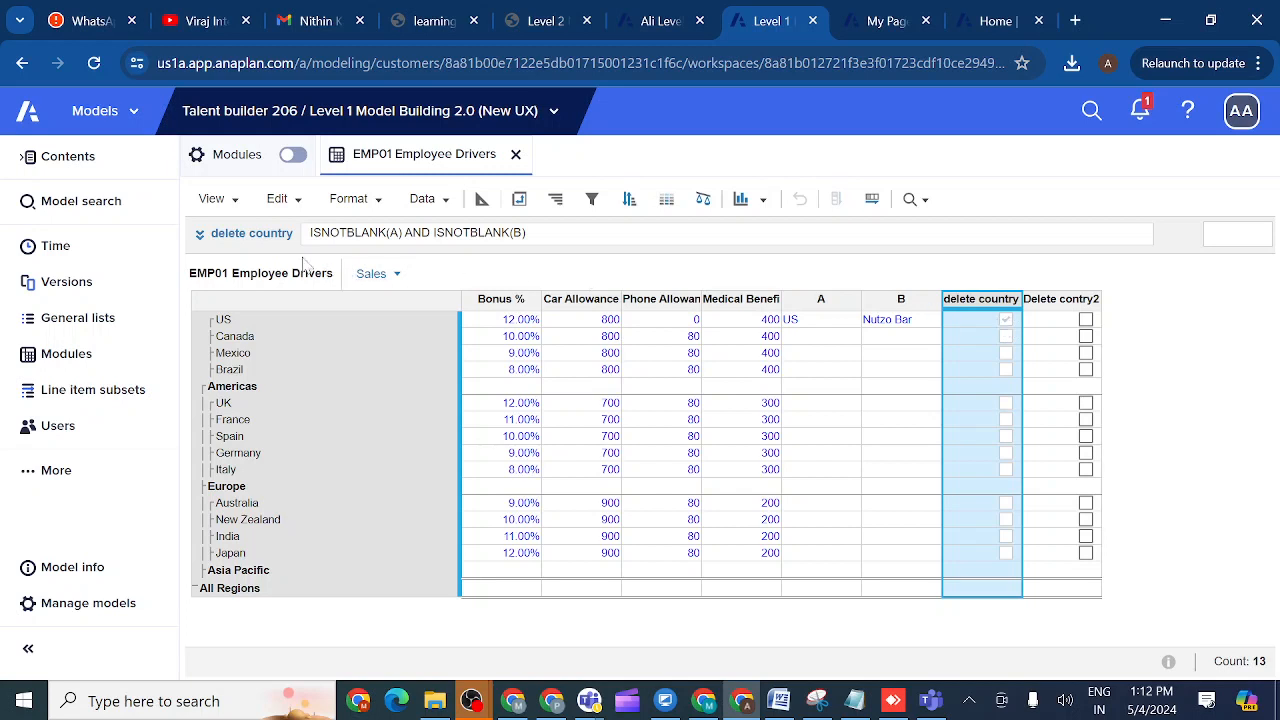
pyautogui.click(201, 237)
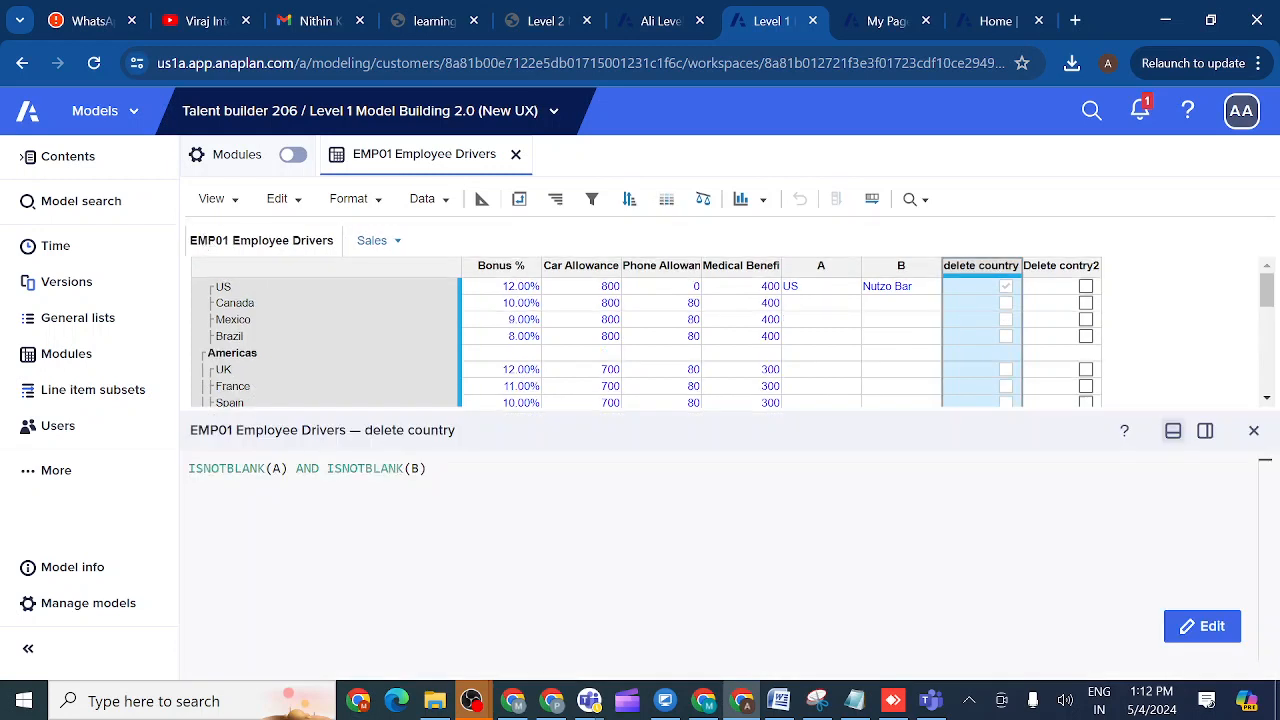
# - Replace AND with OR in the delete country formula and apply it
pyautogui.click(1202, 626)
pyautogui.click(319, 468)
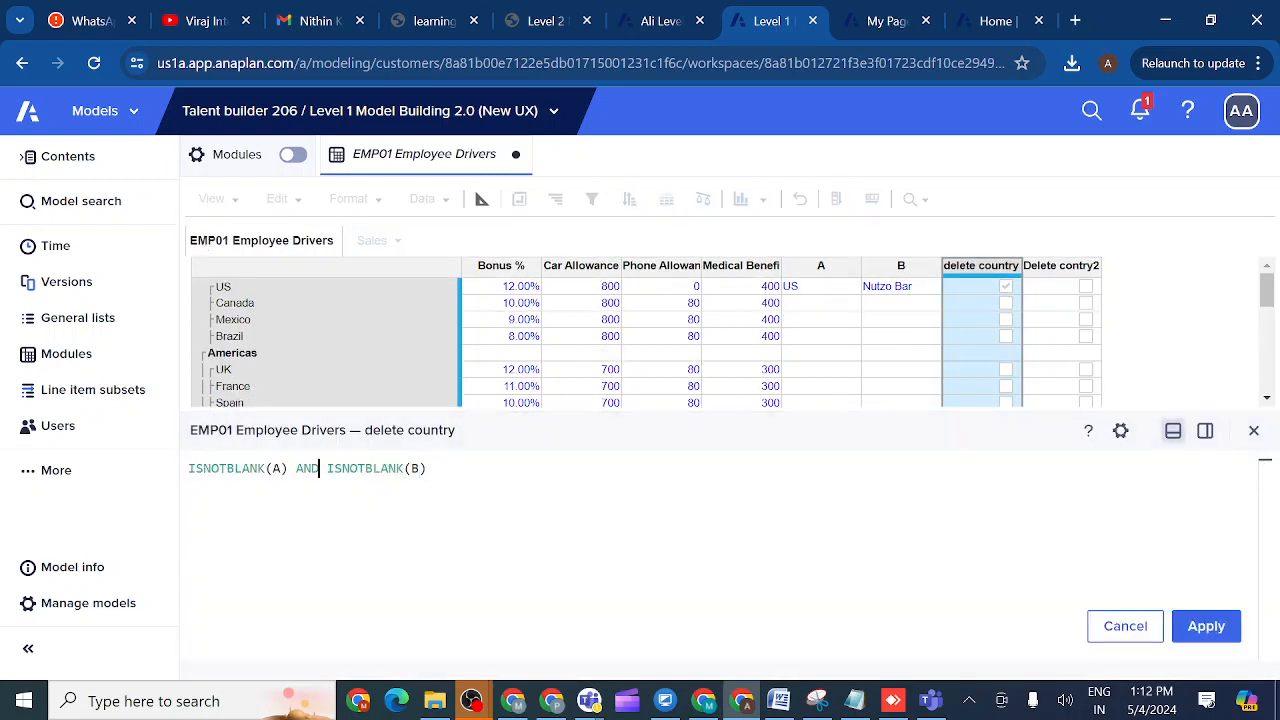
pyautogui.press('BackSpace')
pyautogui.press('BackSpace')
pyautogui.press('BackSpace')
pyautogui.write('or')
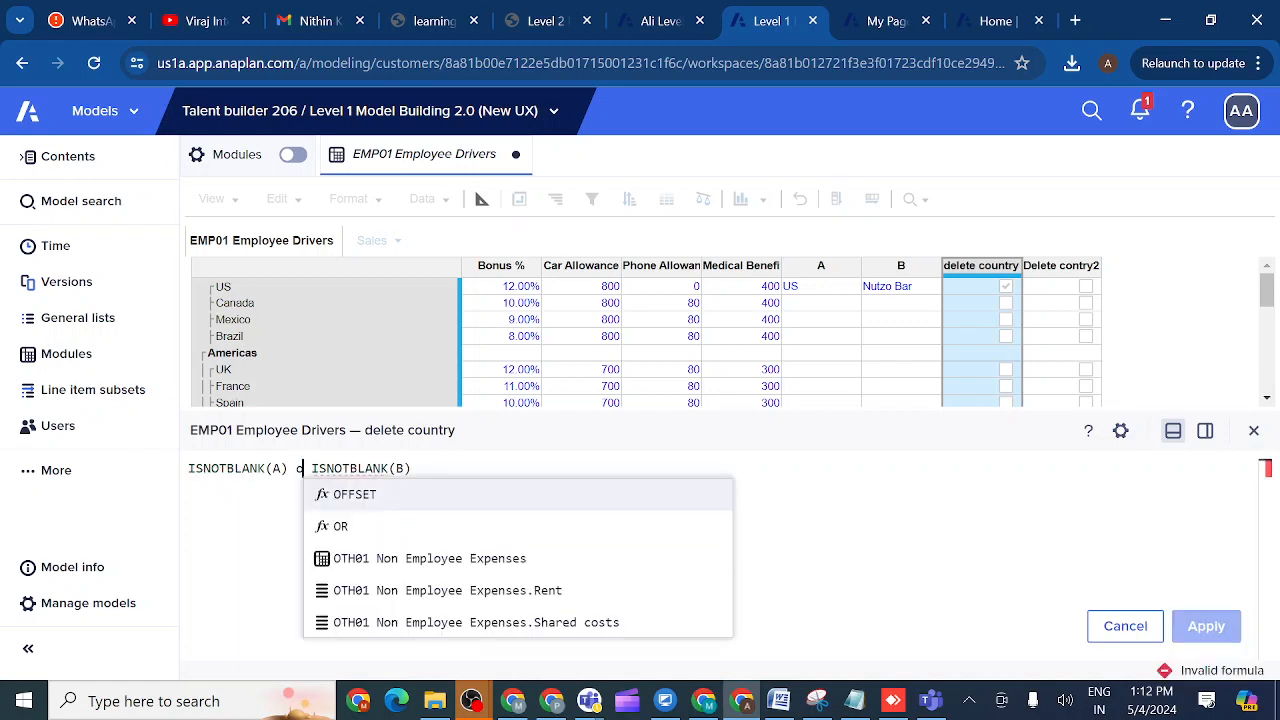
pyautogui.click(352, 495)
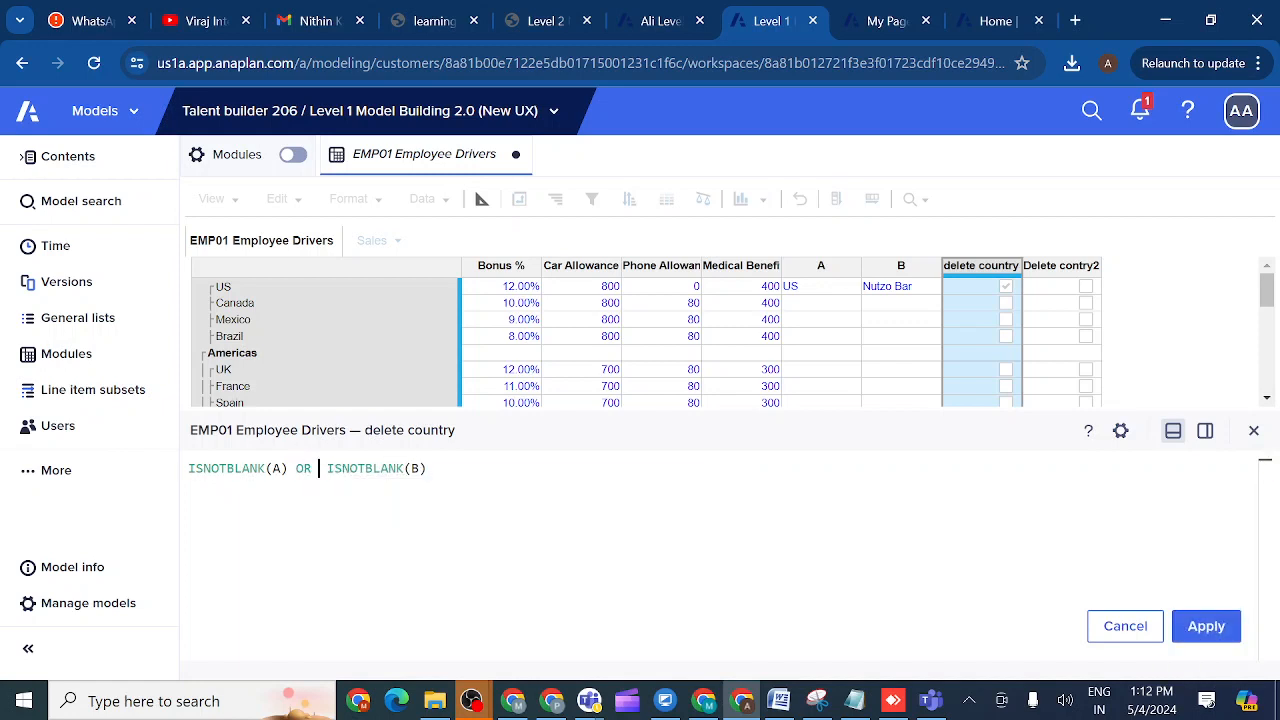
pyautogui.click(1207, 627)
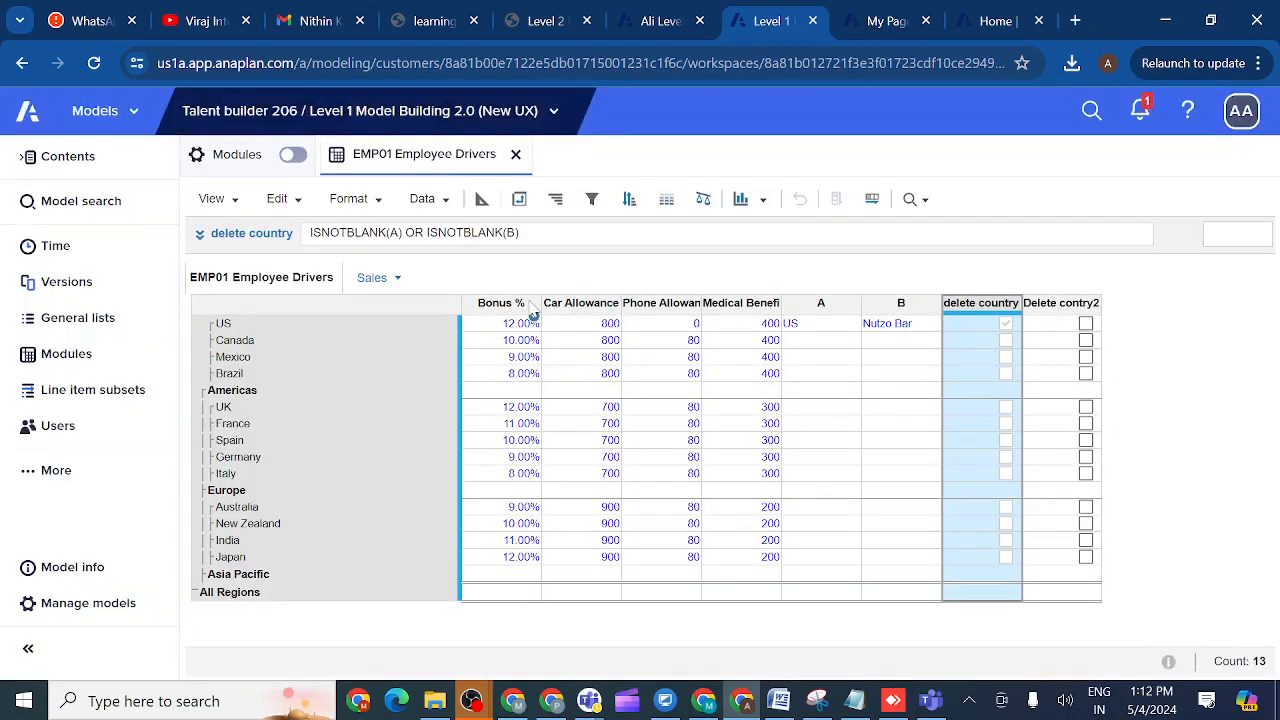
# - Reopen the formula and change the first ISNOTBLANK(A) to ISBLANK(A)
pyautogui.click(240, 233)
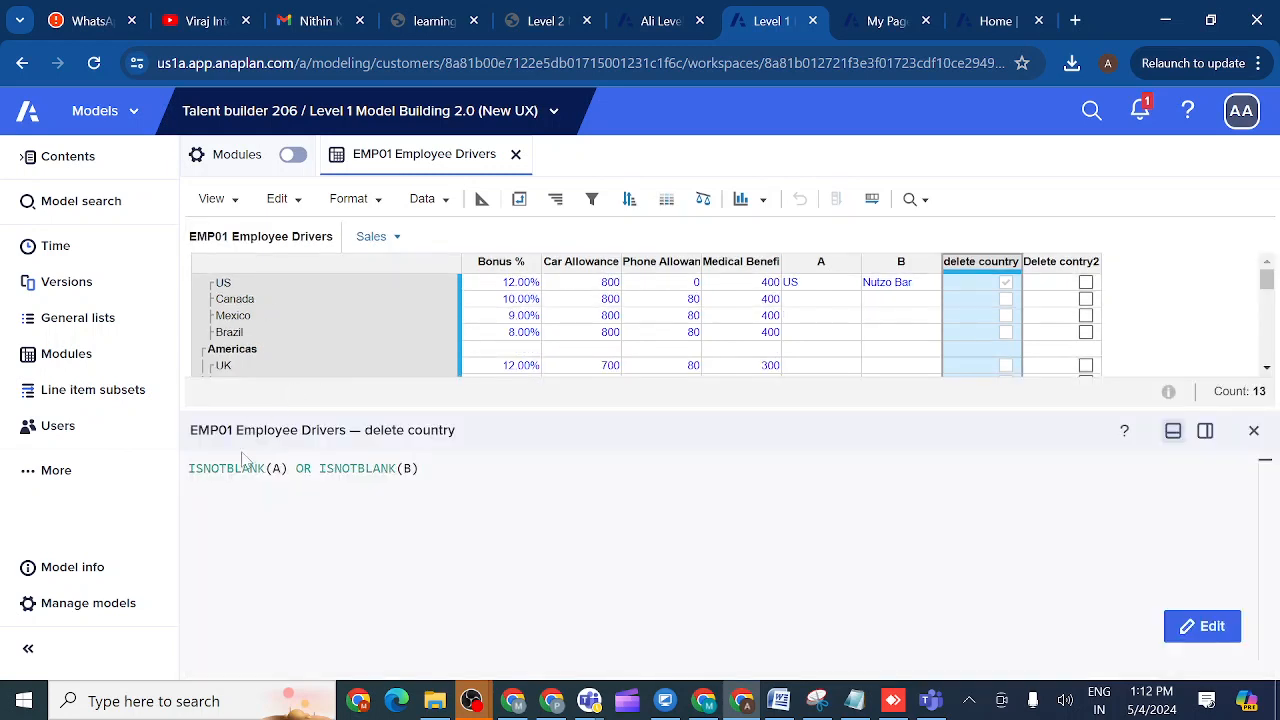
pyautogui.click(202, 468)
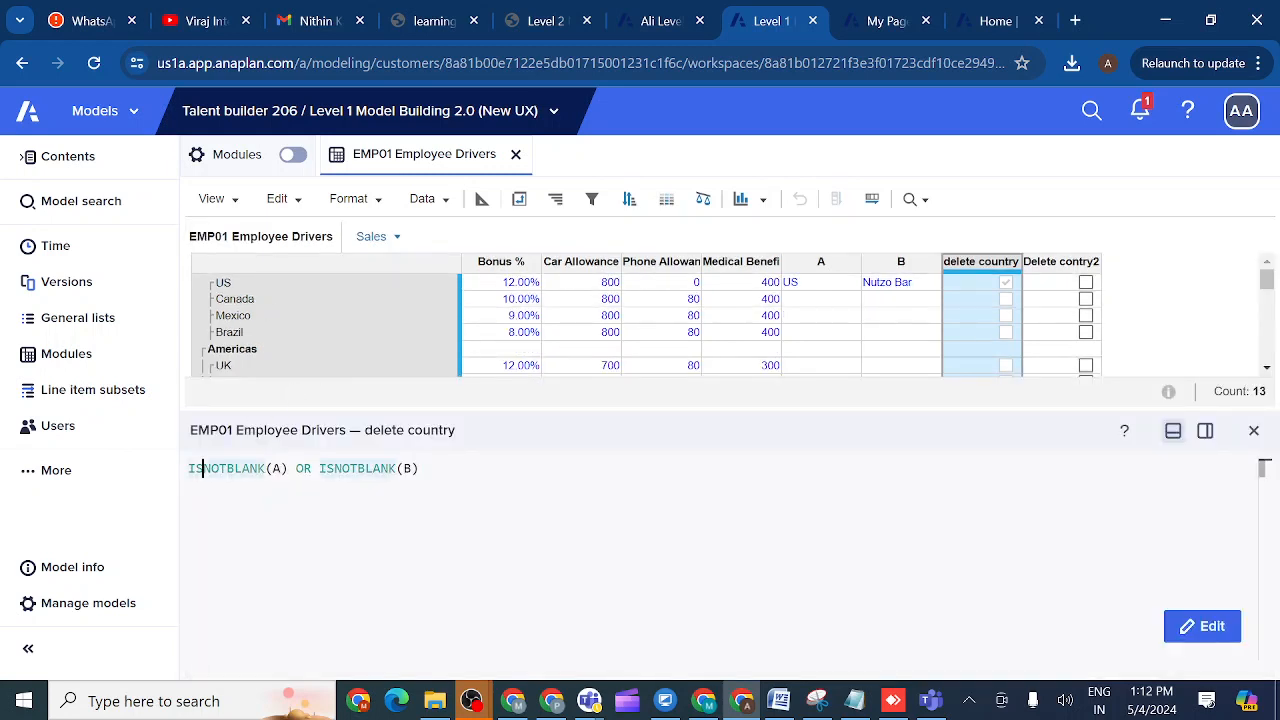
pyautogui.press('BackSpace')
pyautogui.press('BackSpace')
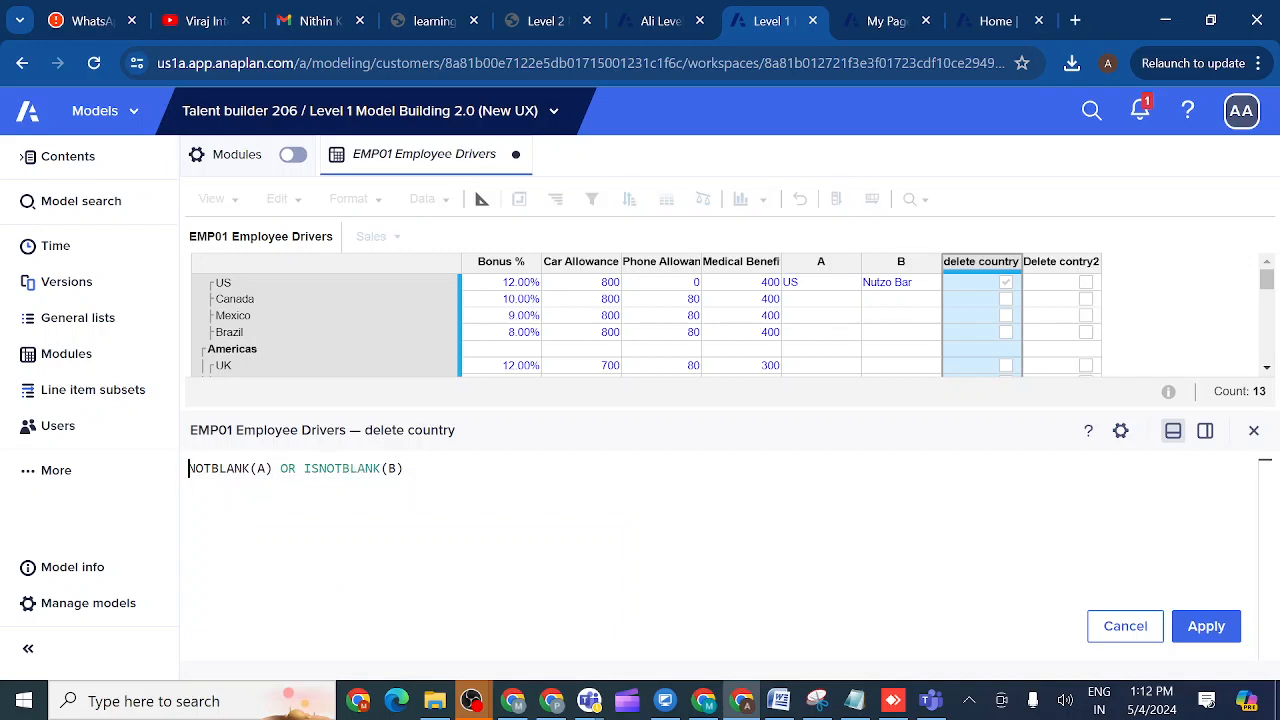
pyautogui.click(211, 468)
pyautogui.press('BackSpace')
pyautogui.press('BackSpace')
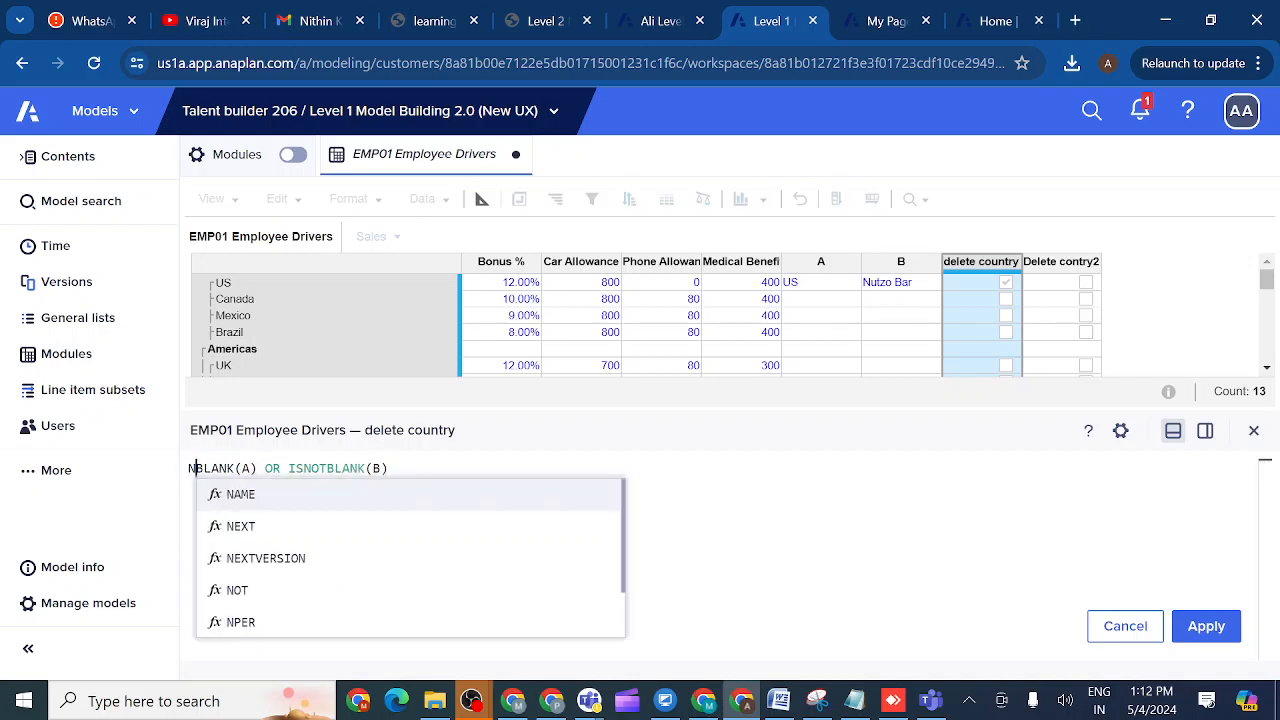
pyautogui.press('BackSpace')
pyautogui.write('is')
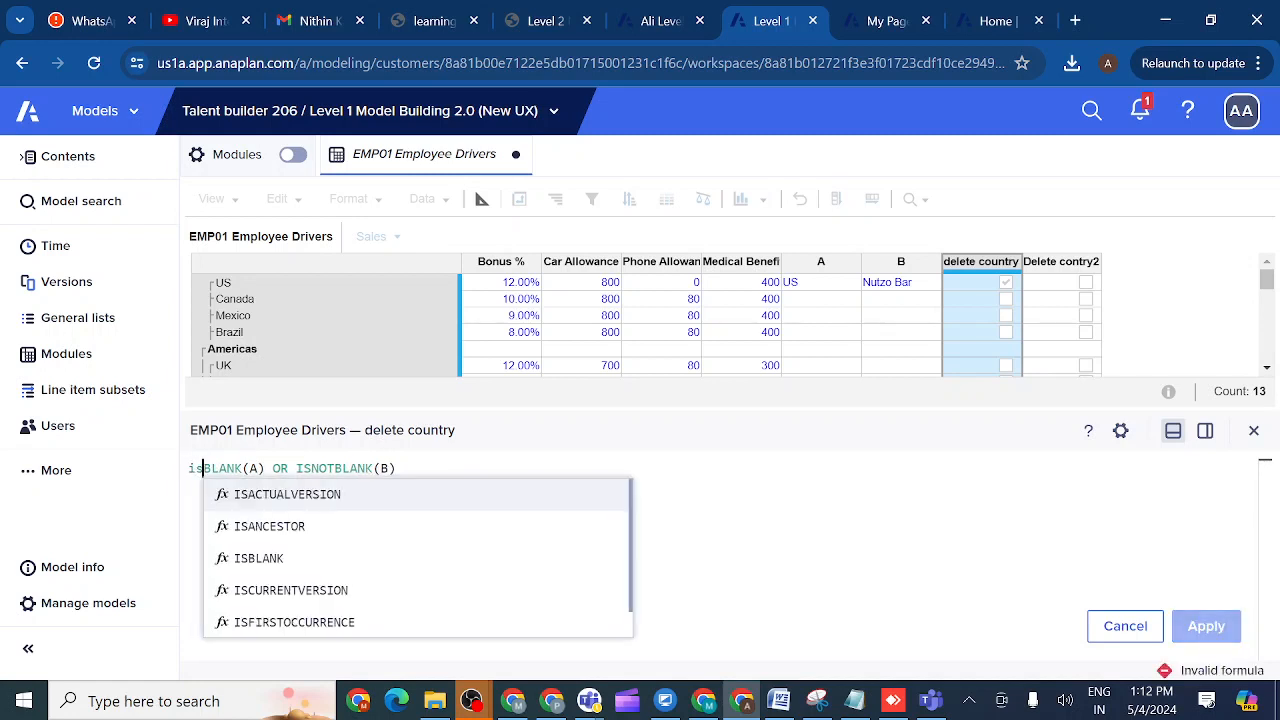
pyautogui.press('BackSpace')
pyautogui.press('BackSpace')
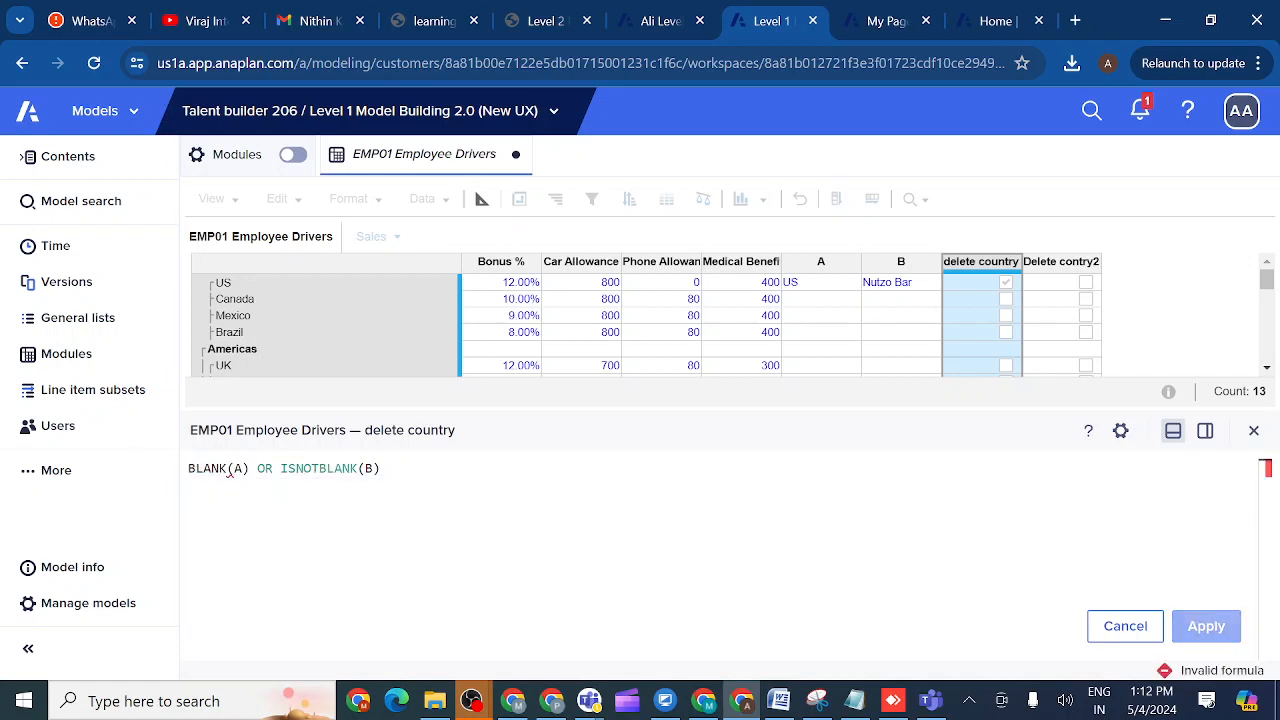
pyautogui.write('IS')
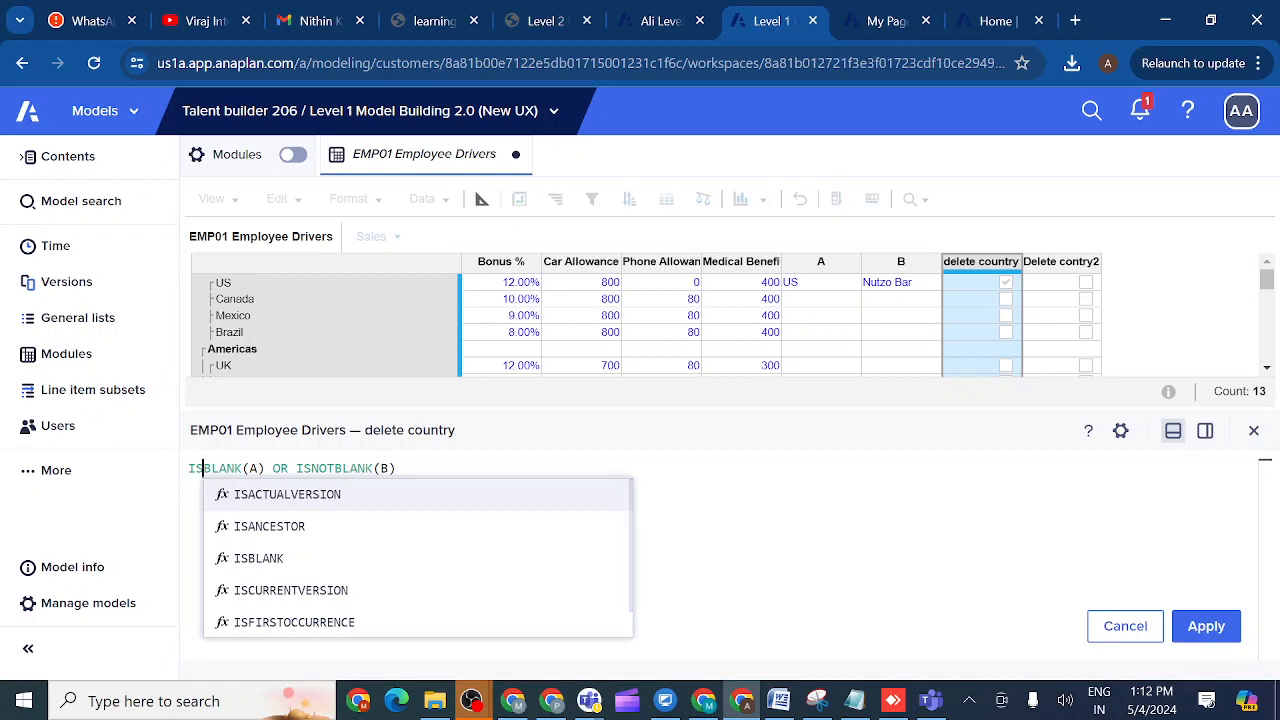
# - Change the second ISNOTBLANK(B) to ISBLANK(B) and apply ISBLANK(A) OR ISBLANK(B)
pyautogui.click(311, 468)
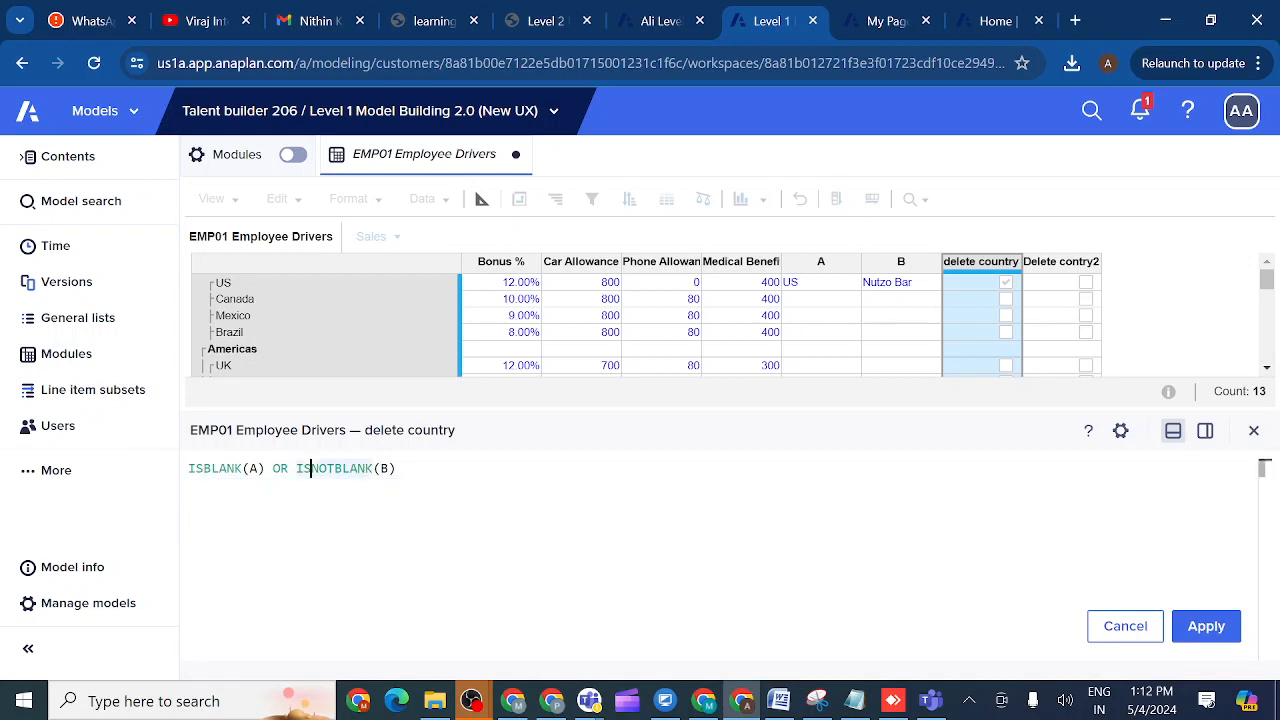
pyautogui.press('BackSpace')
pyautogui.press('BackSpace')
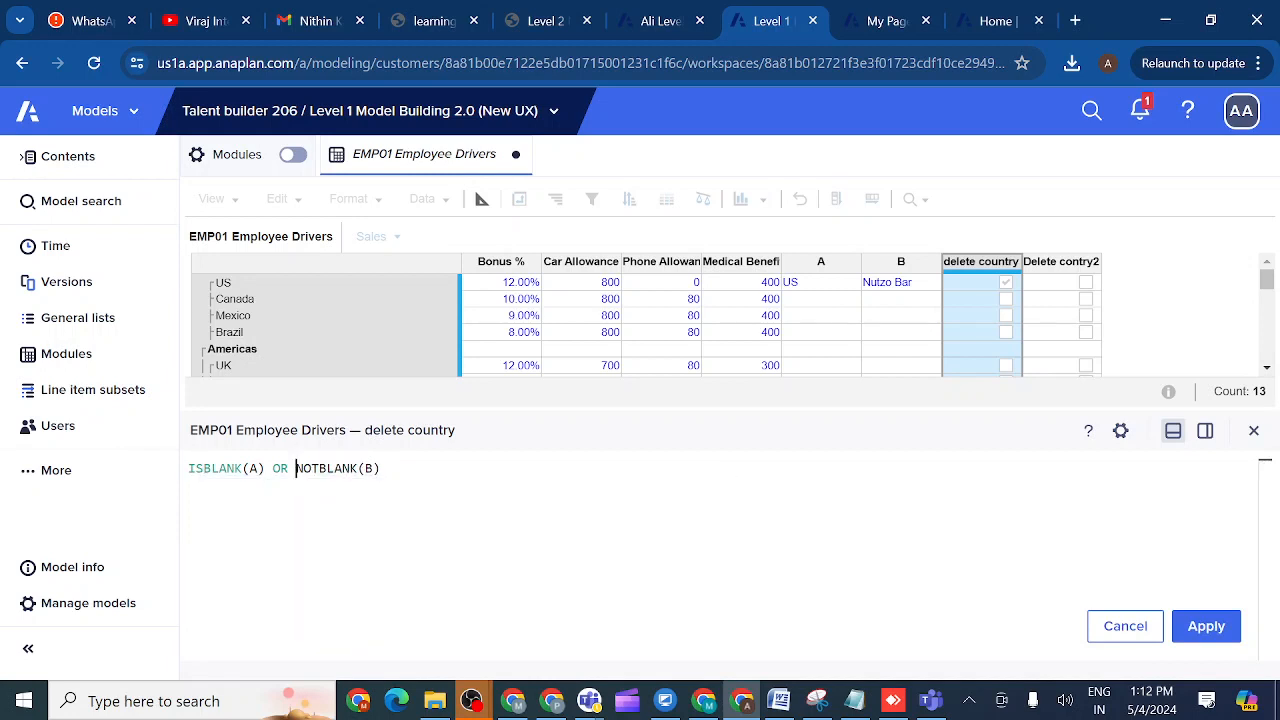
pyautogui.press('Right')
pyautogui.press('Right')
pyautogui.press('BackSpace')
pyautogui.press('BackSpace')
pyautogui.press('BackSpace')
pyautogui.write('IS')
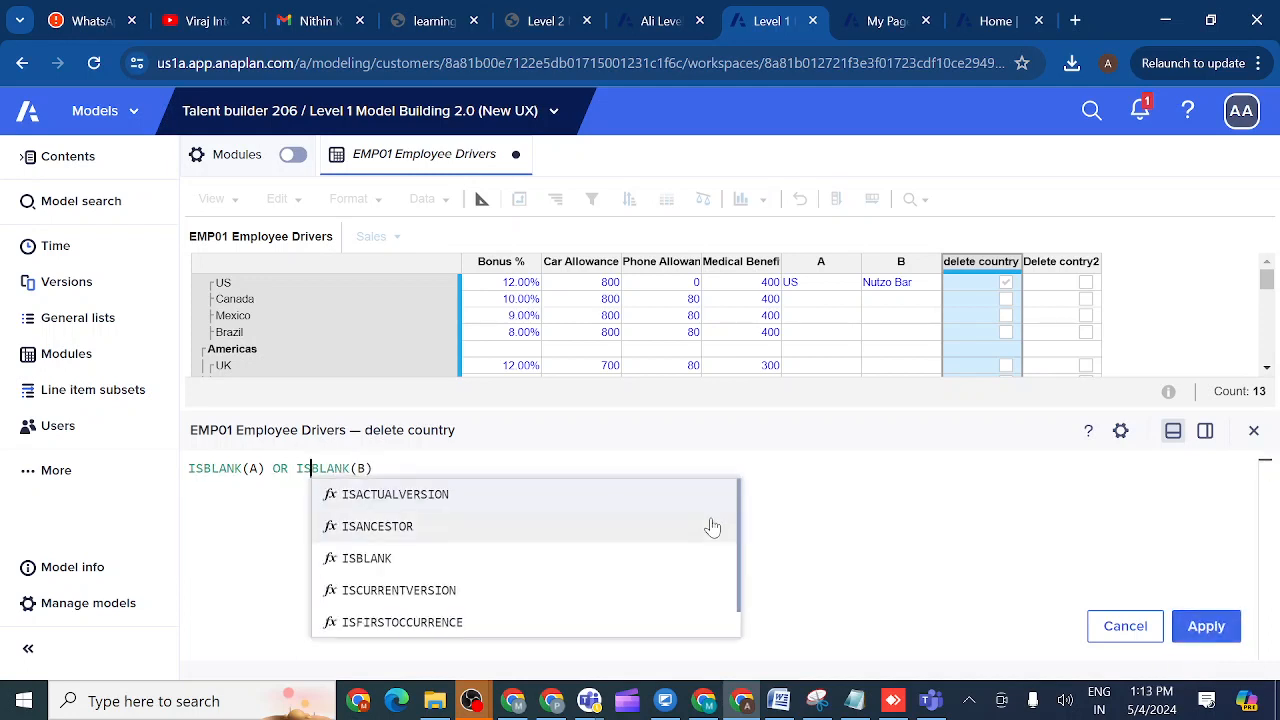
pyautogui.click(1200, 630)
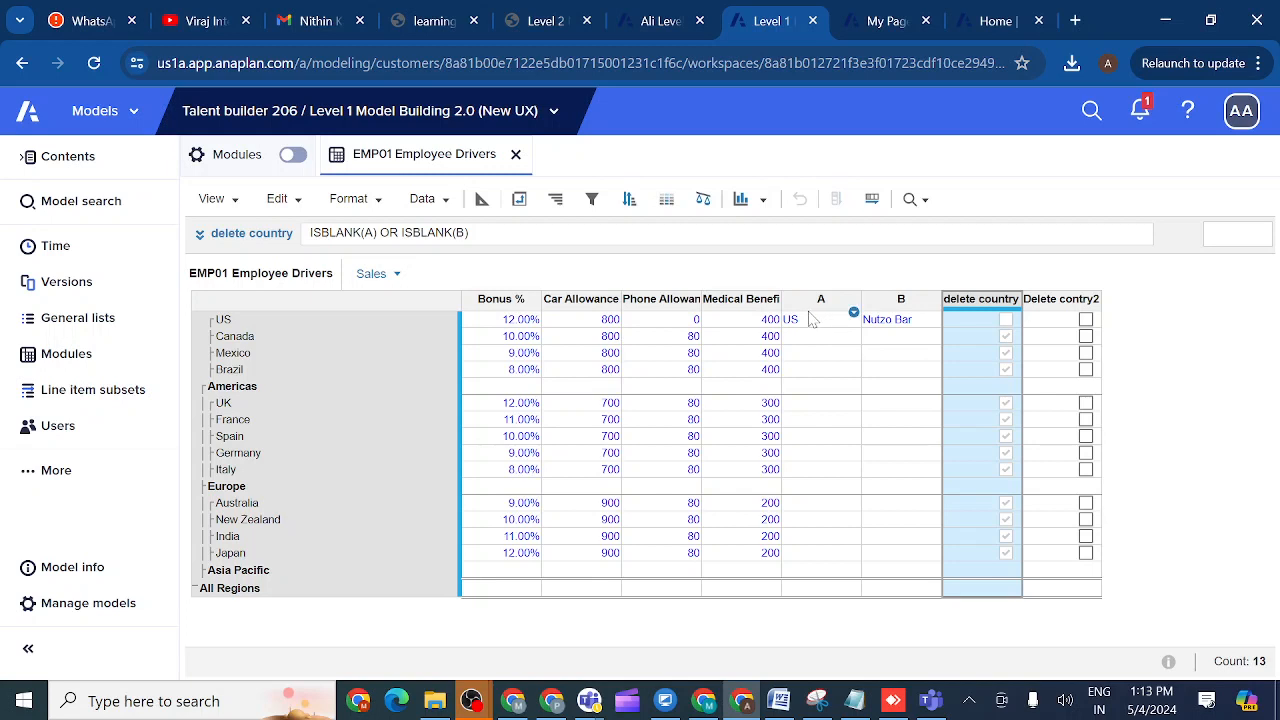
# - Fill the US values of columns A and B, including Nutzo Bar, down to every country
pyautogui.click(812, 318)
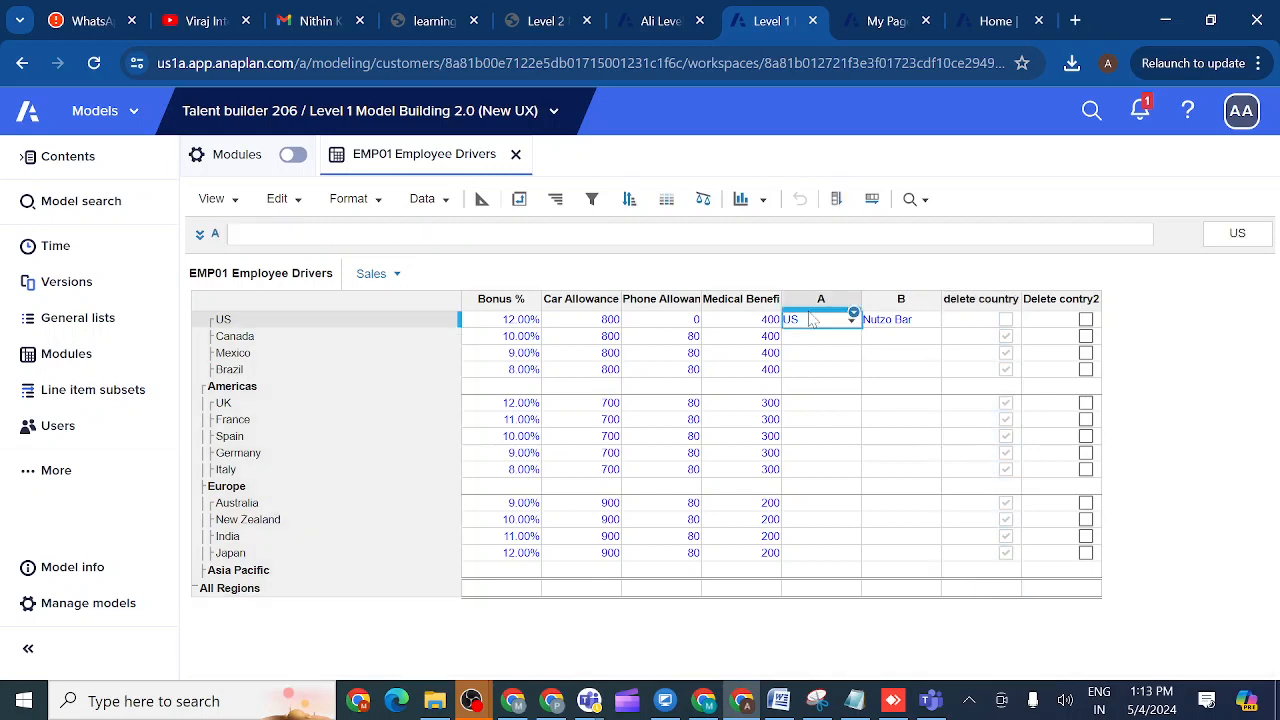
pyautogui.click(836, 200)
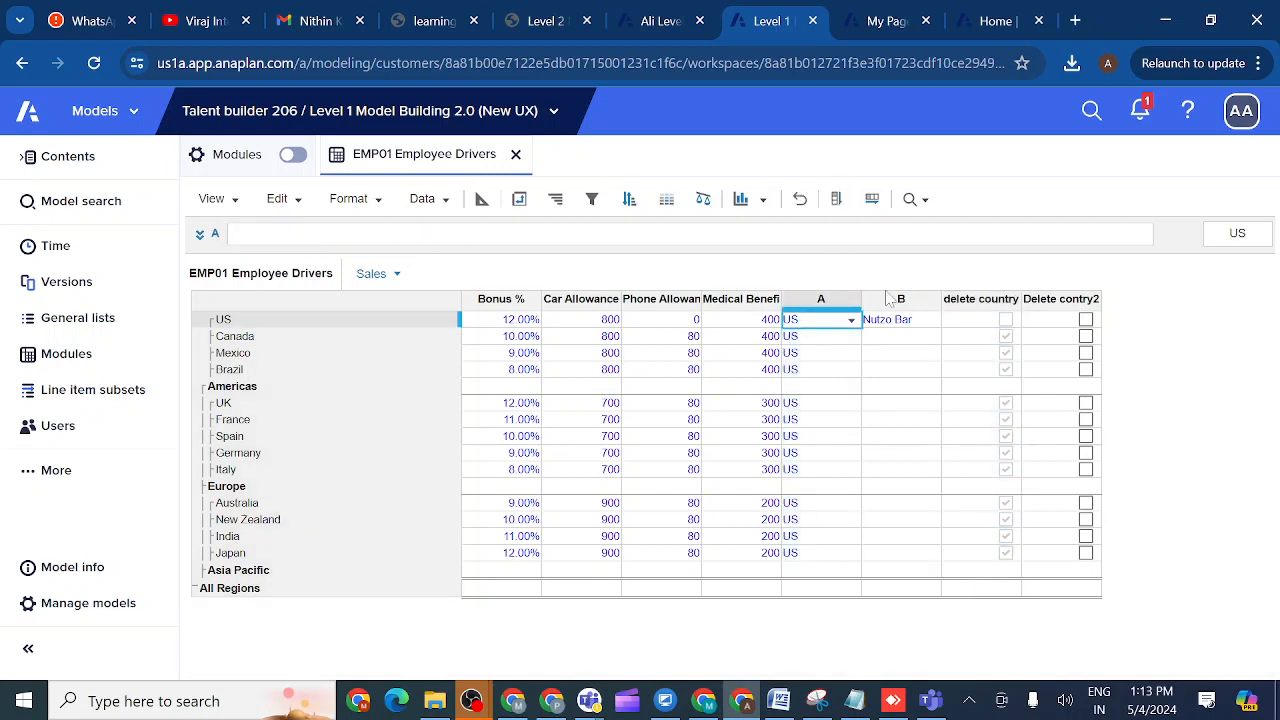
pyautogui.click(895, 322)
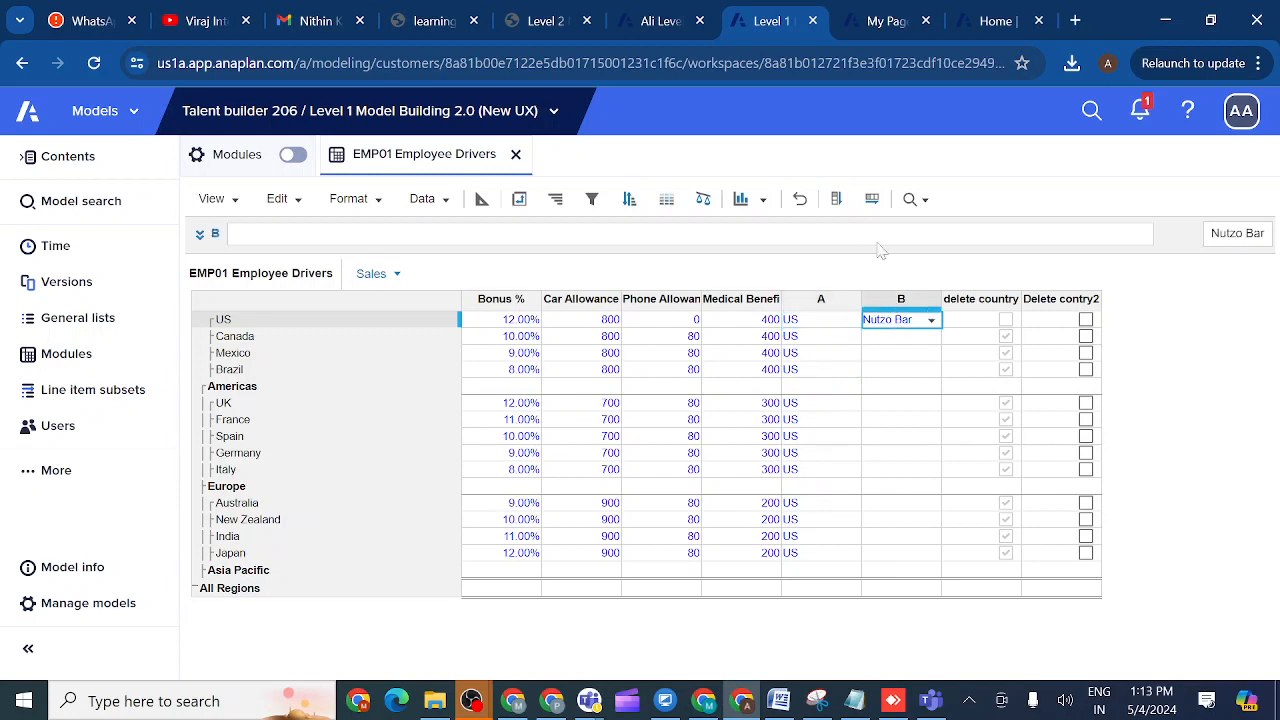
pyautogui.click(837, 202)
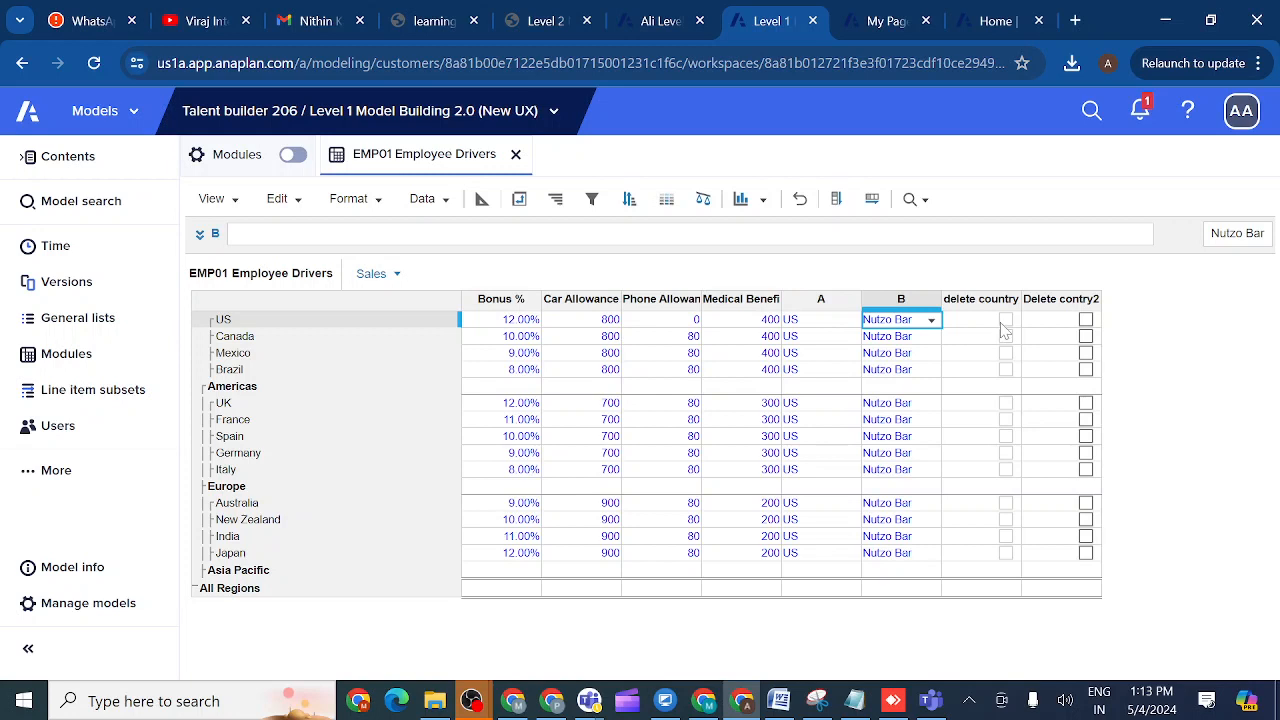
# - Clear the US row's column B product value, leaving it blank
pyautogui.click(931, 321)
pyautogui.press('BackSpace')
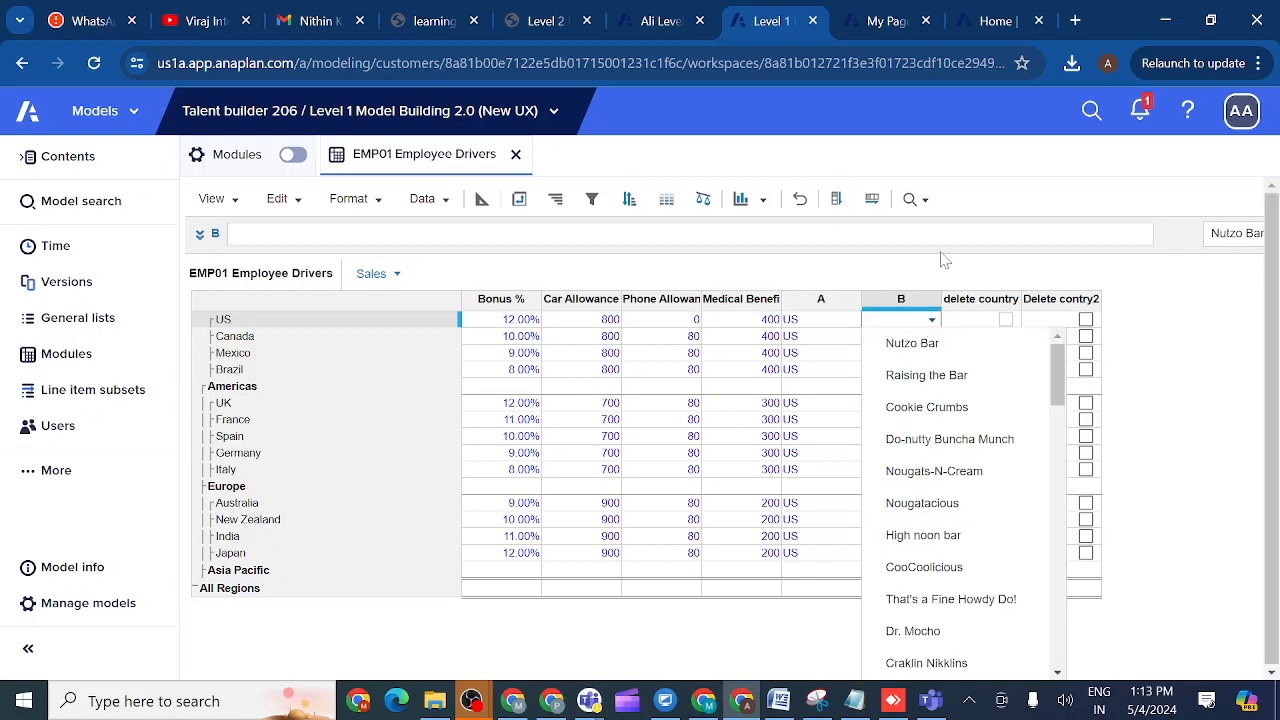
pyautogui.click(942, 278)
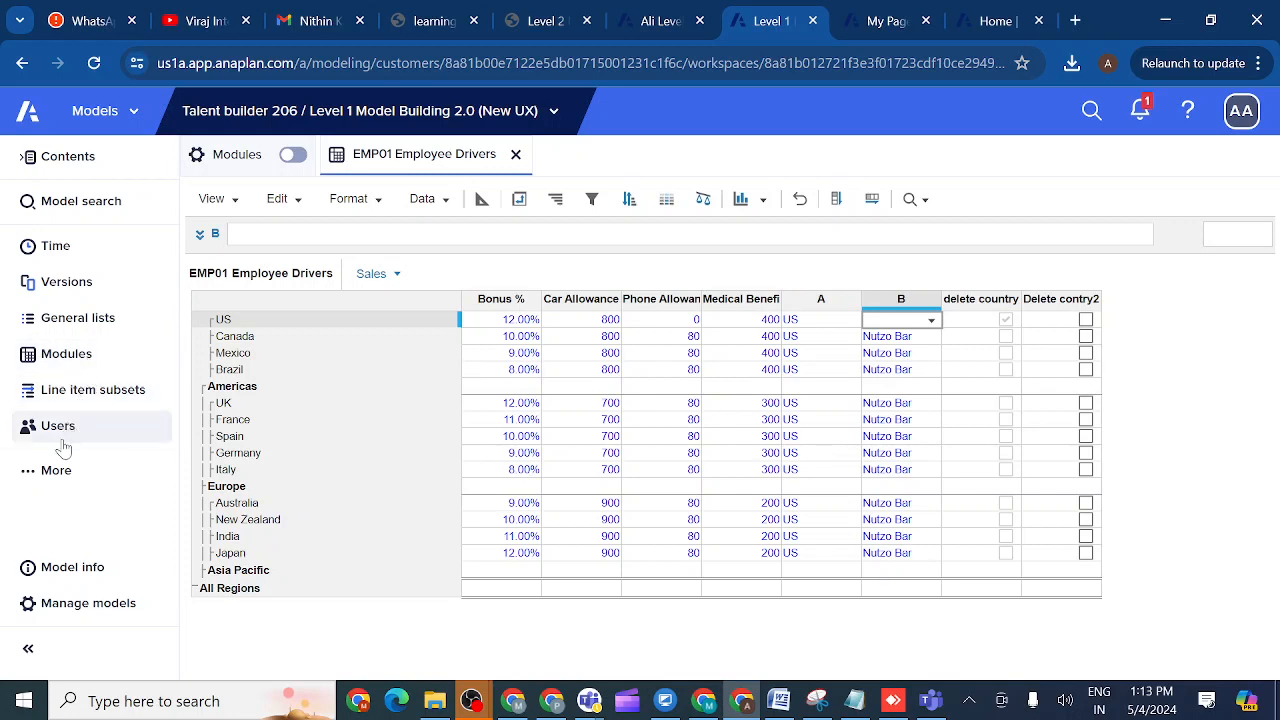
# - Under Actions, start a new Delete from List using Selection action named 'DE'
pyautogui.click(27, 478)
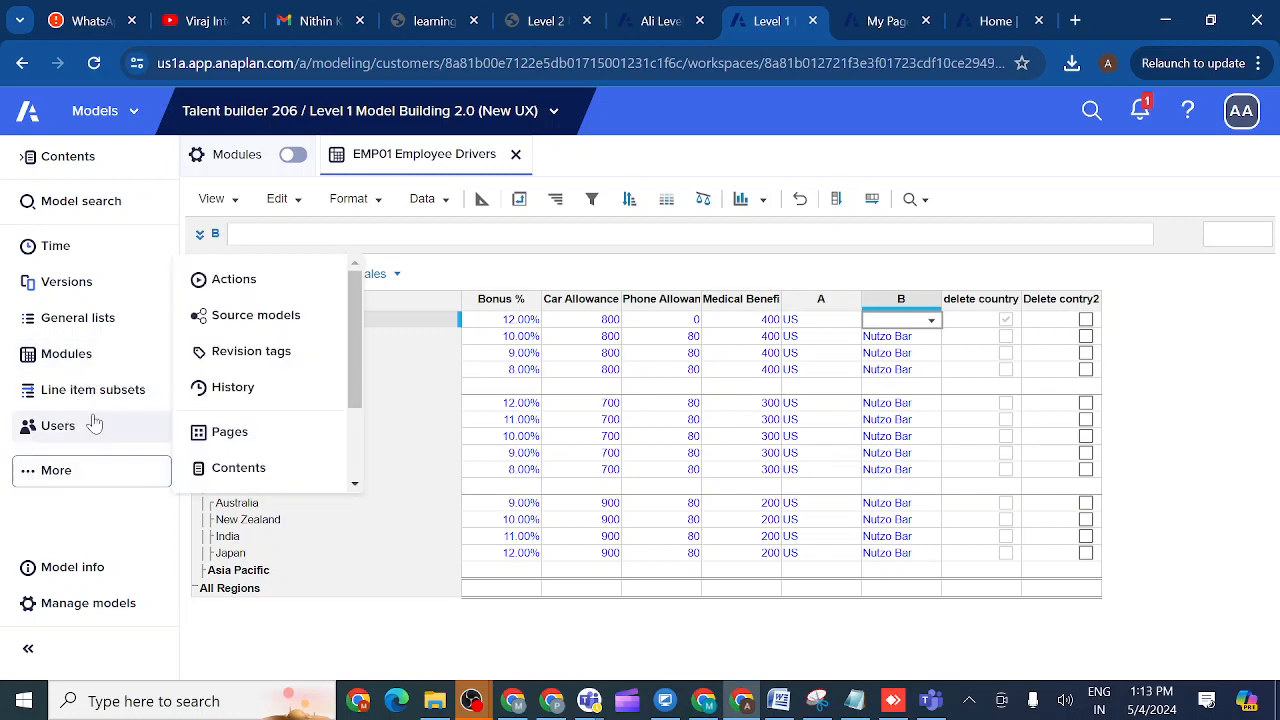
pyautogui.click(250, 285)
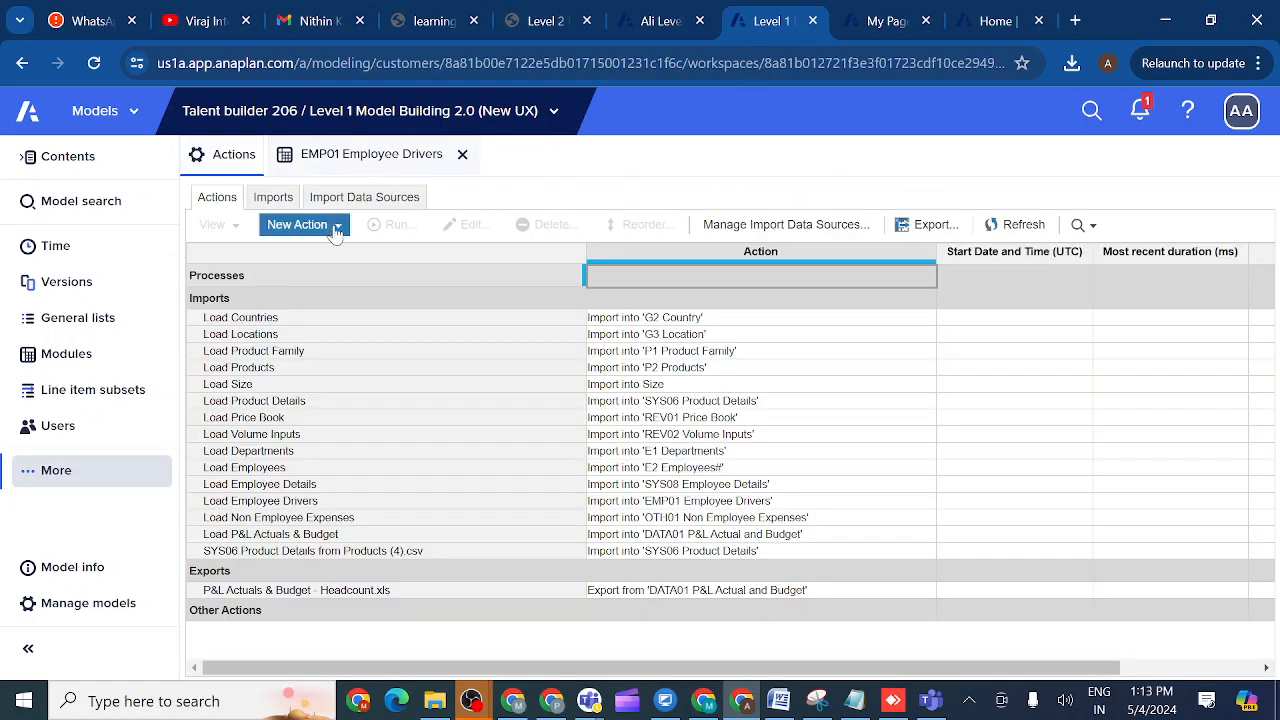
pyautogui.click(335, 225)
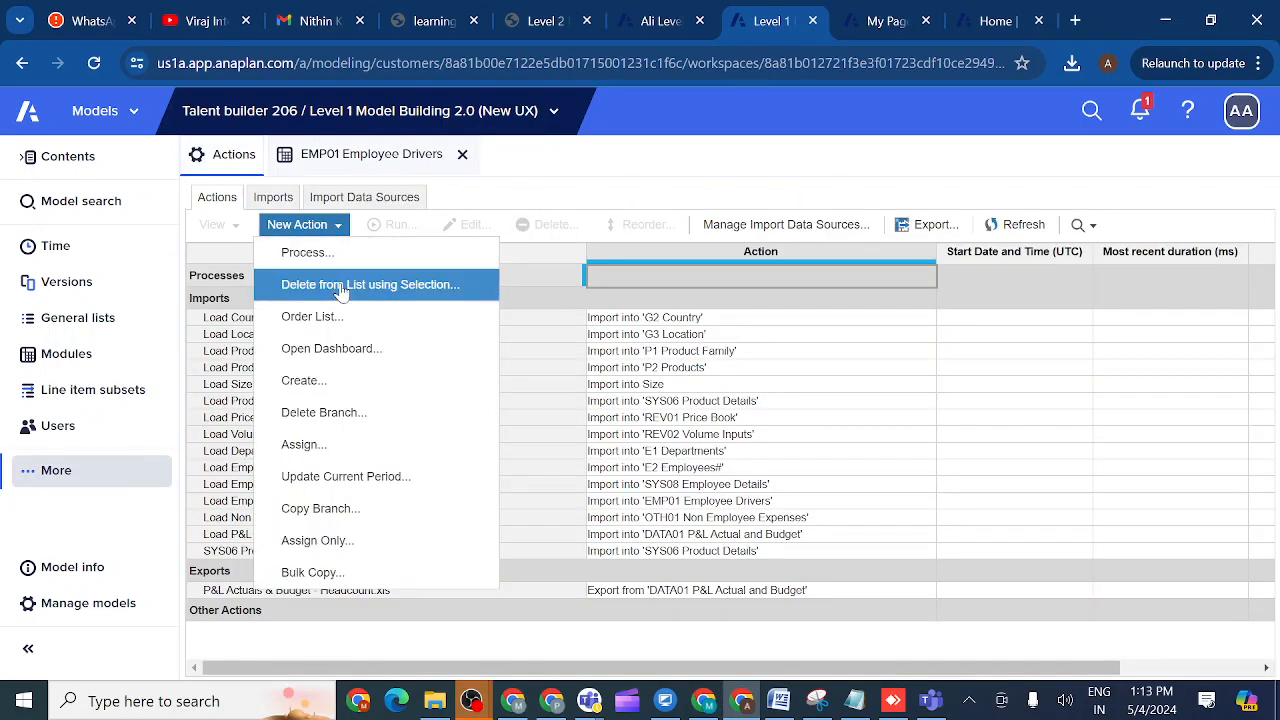
pyautogui.click(340, 284)
pyautogui.click(628, 310)
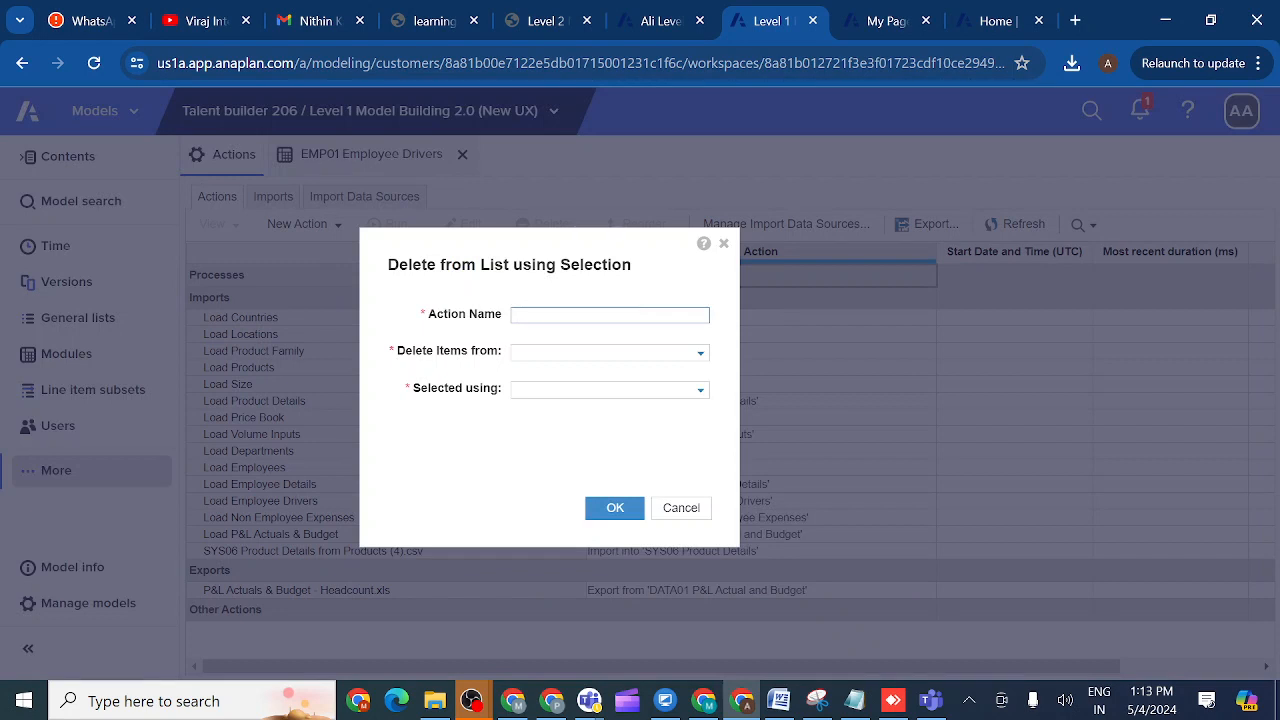
pyautogui.write('DELETE COUNTRY')
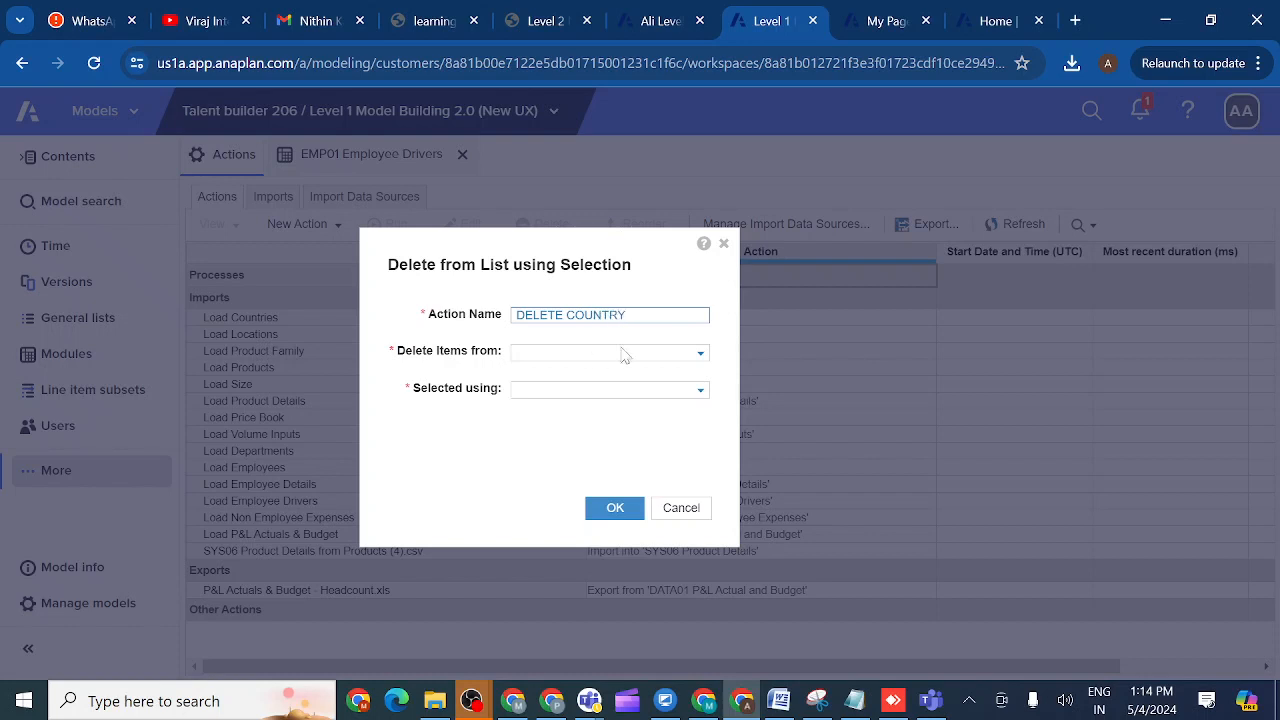
# - Choose G2 Country as the list to delete from, then cancel the action
pyautogui.click(701, 360)
pyautogui.click(584, 442)
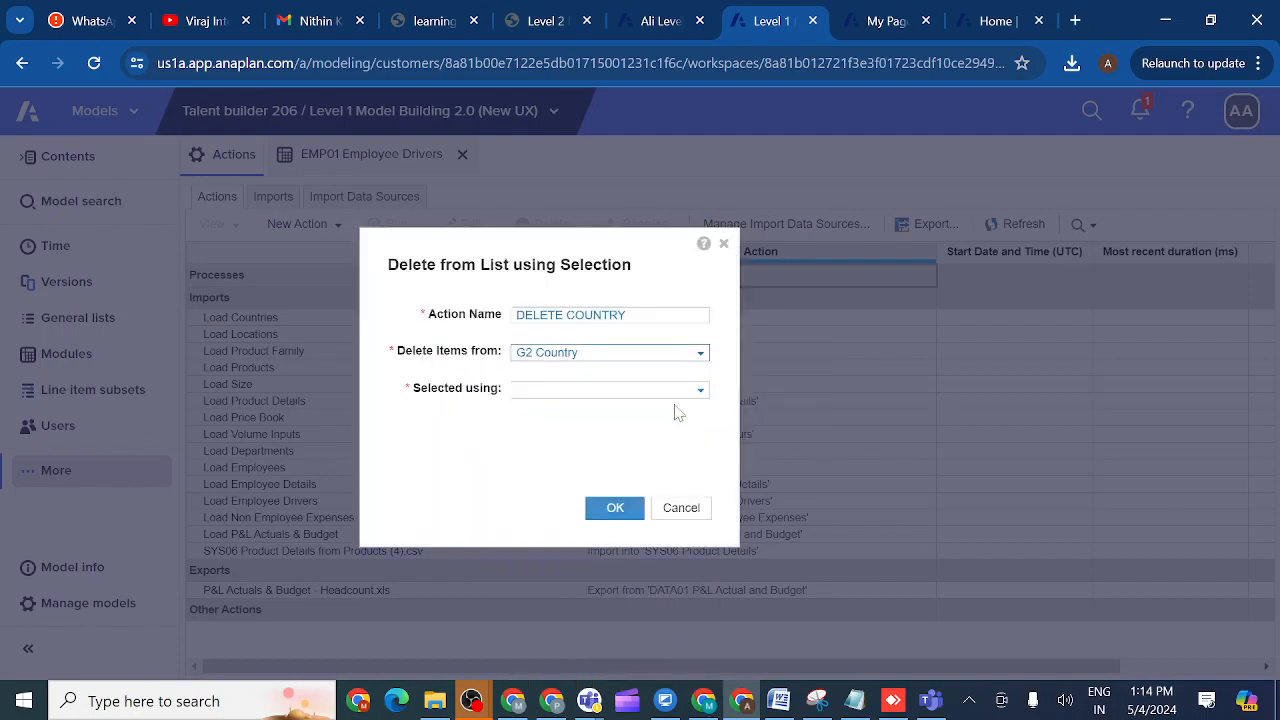
pyautogui.click(701, 392)
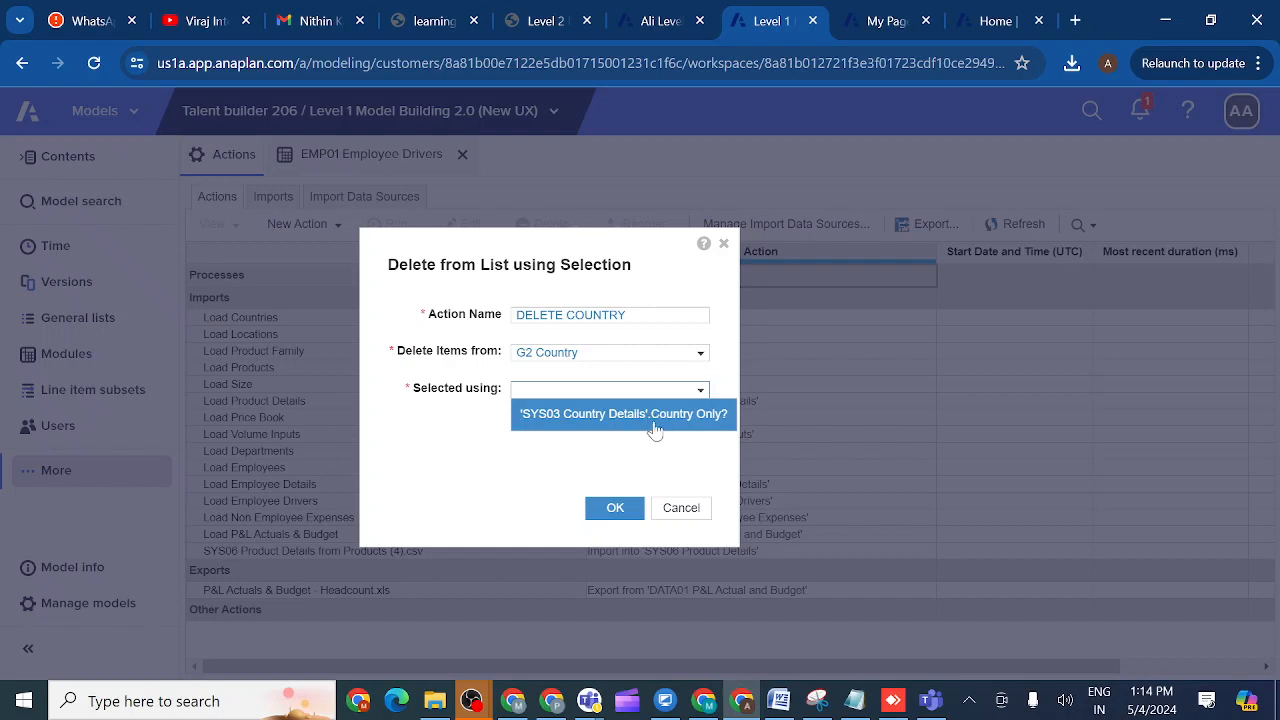
pyautogui.click(681, 508)
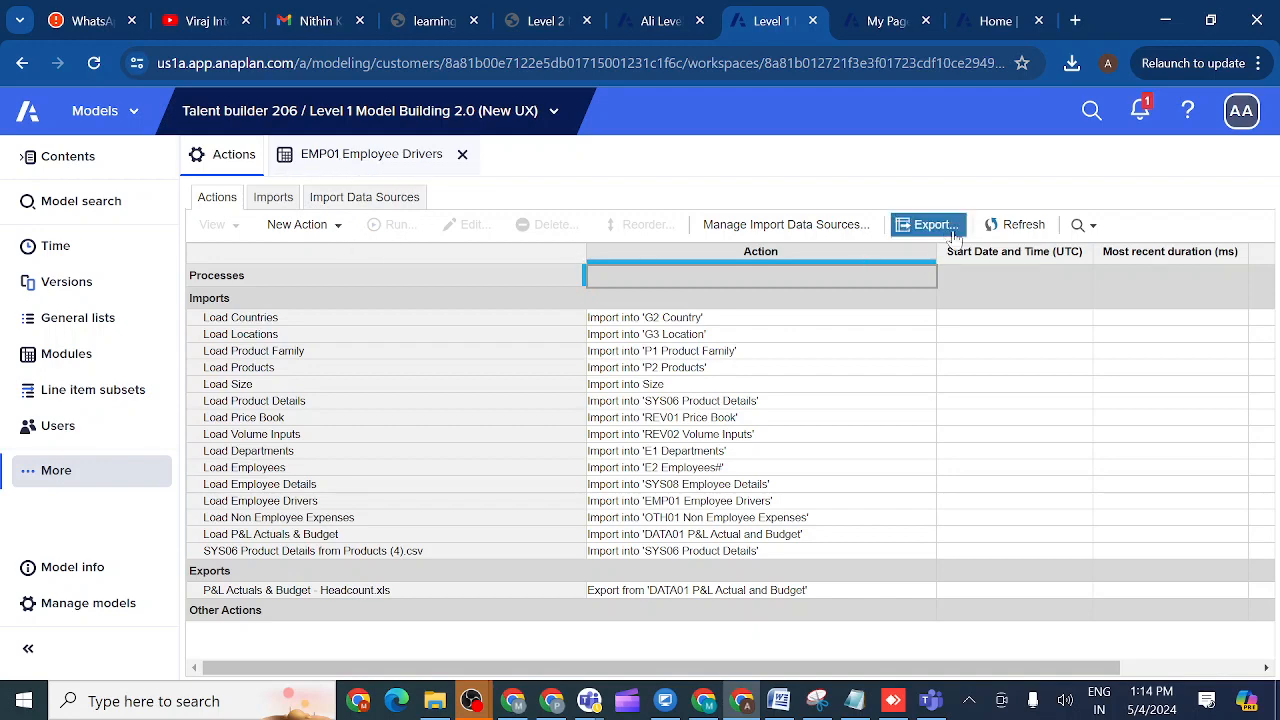
pyautogui.click(1005, 228)
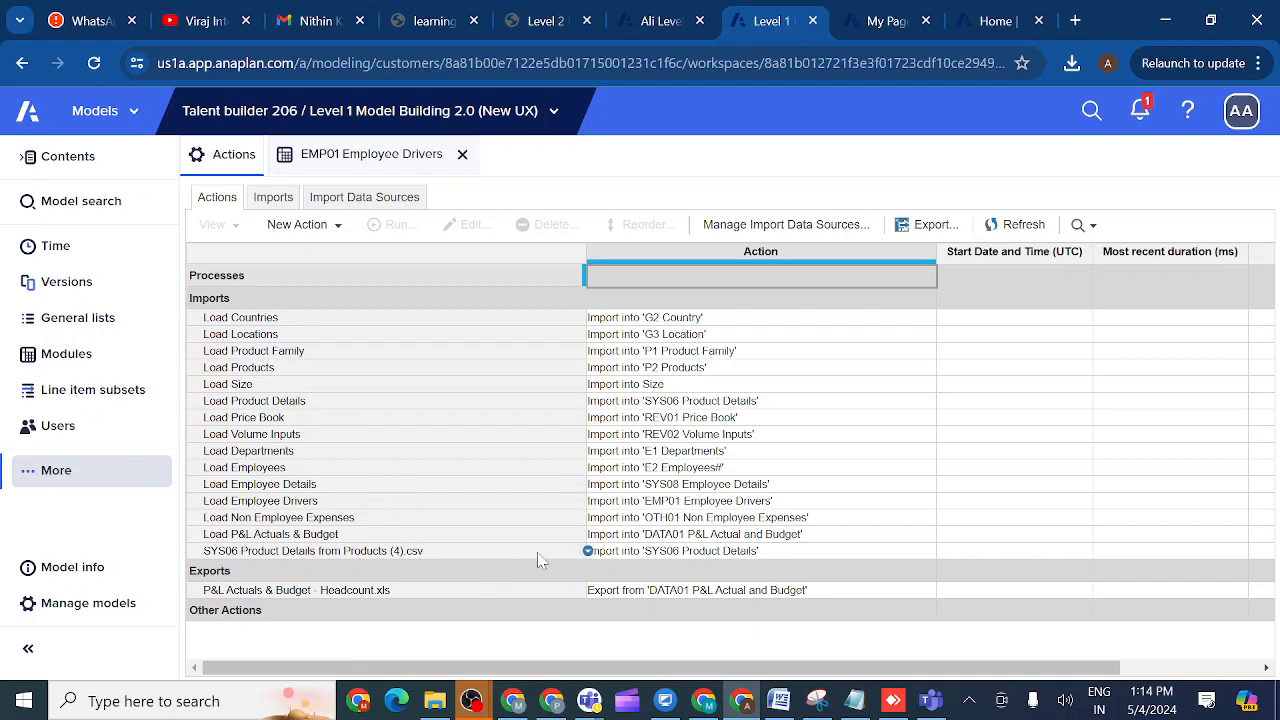
pyautogui.click(340, 226)
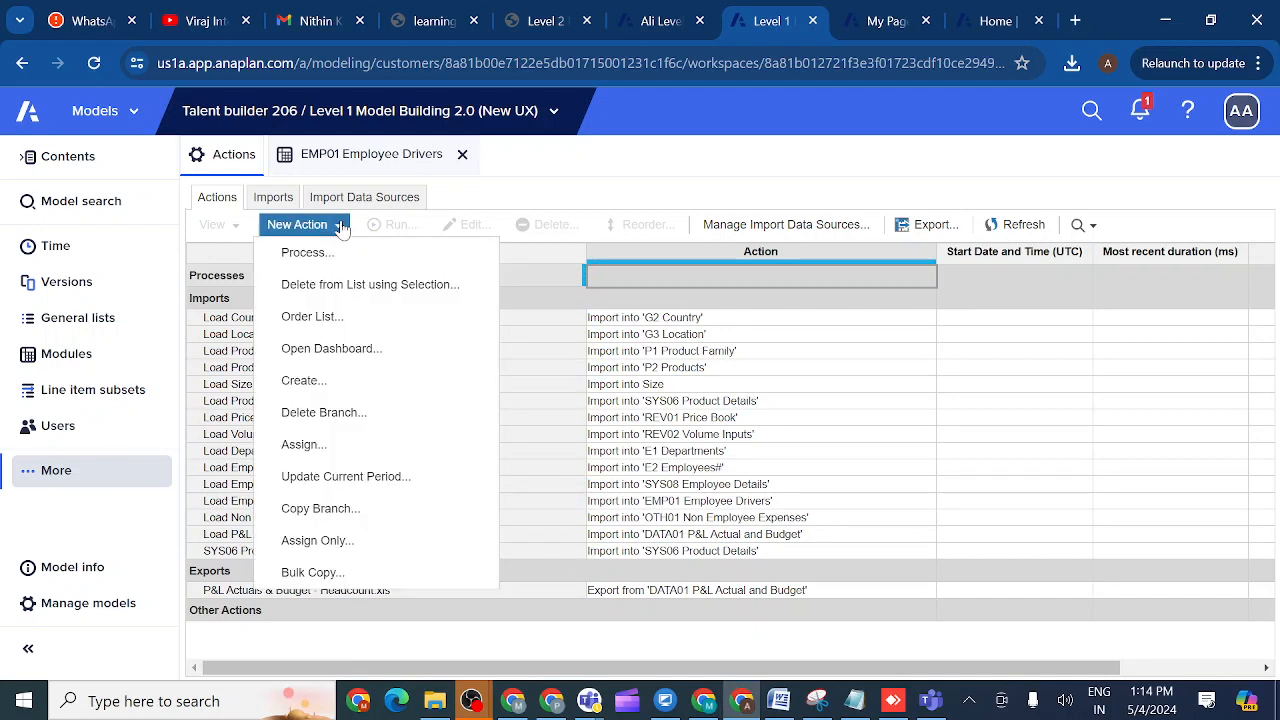
pyautogui.click(369, 287)
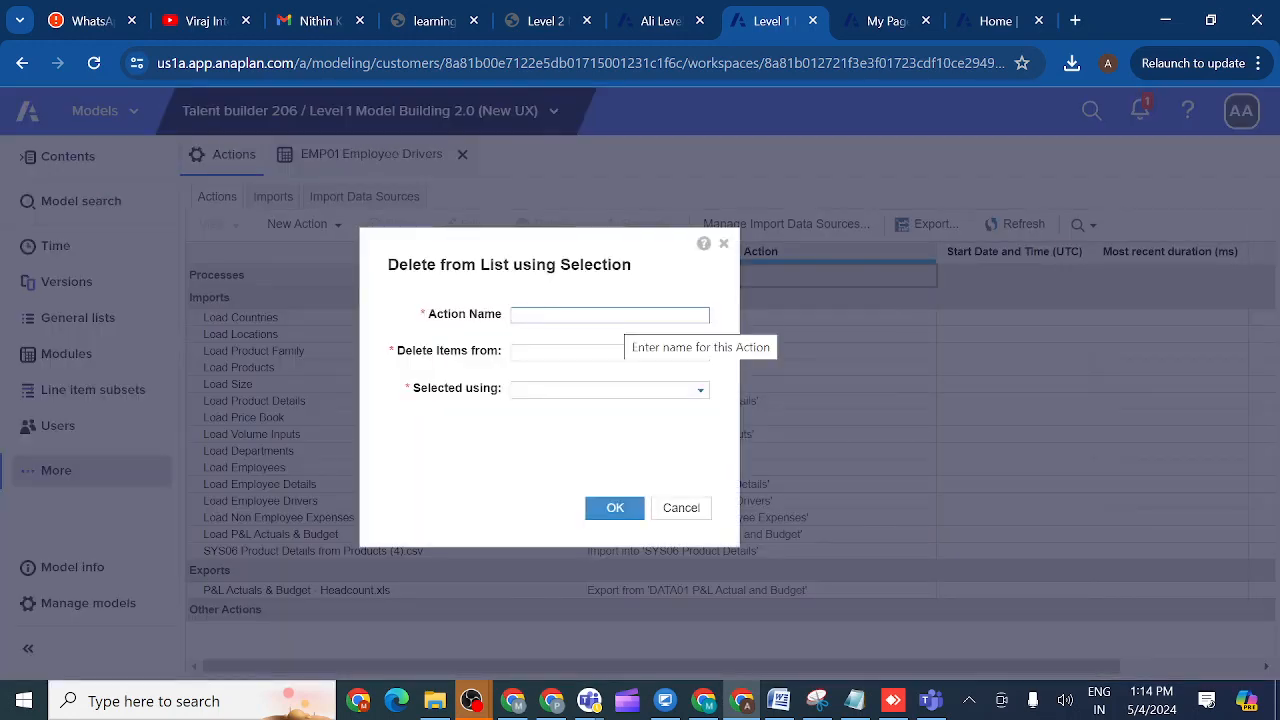
pyautogui.write('DLELTE')
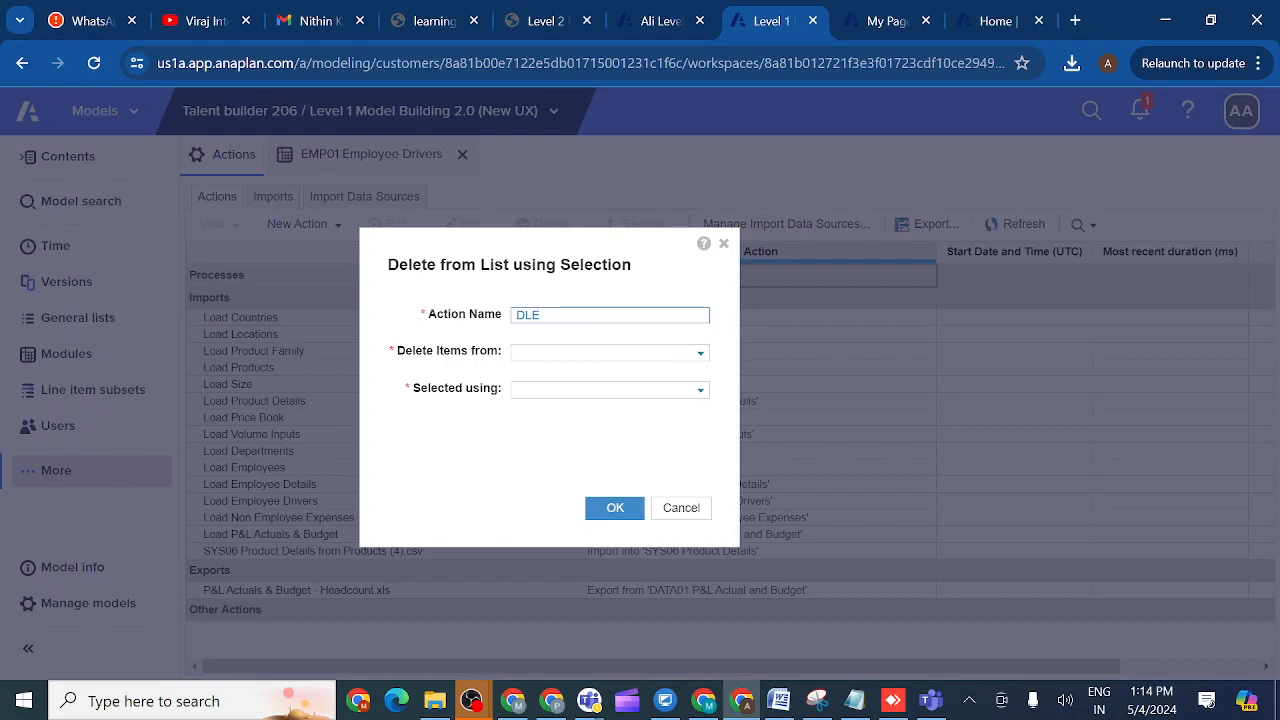
pyautogui.click(701, 356)
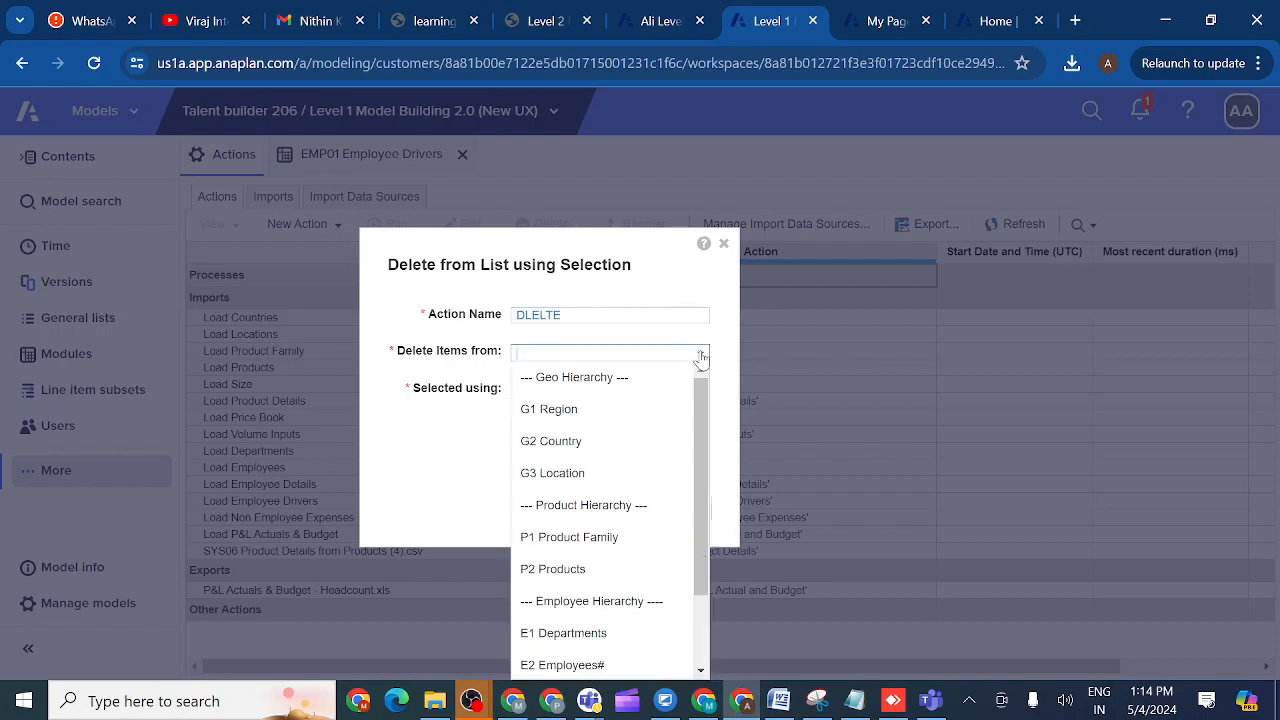
pyautogui.click(593, 451)
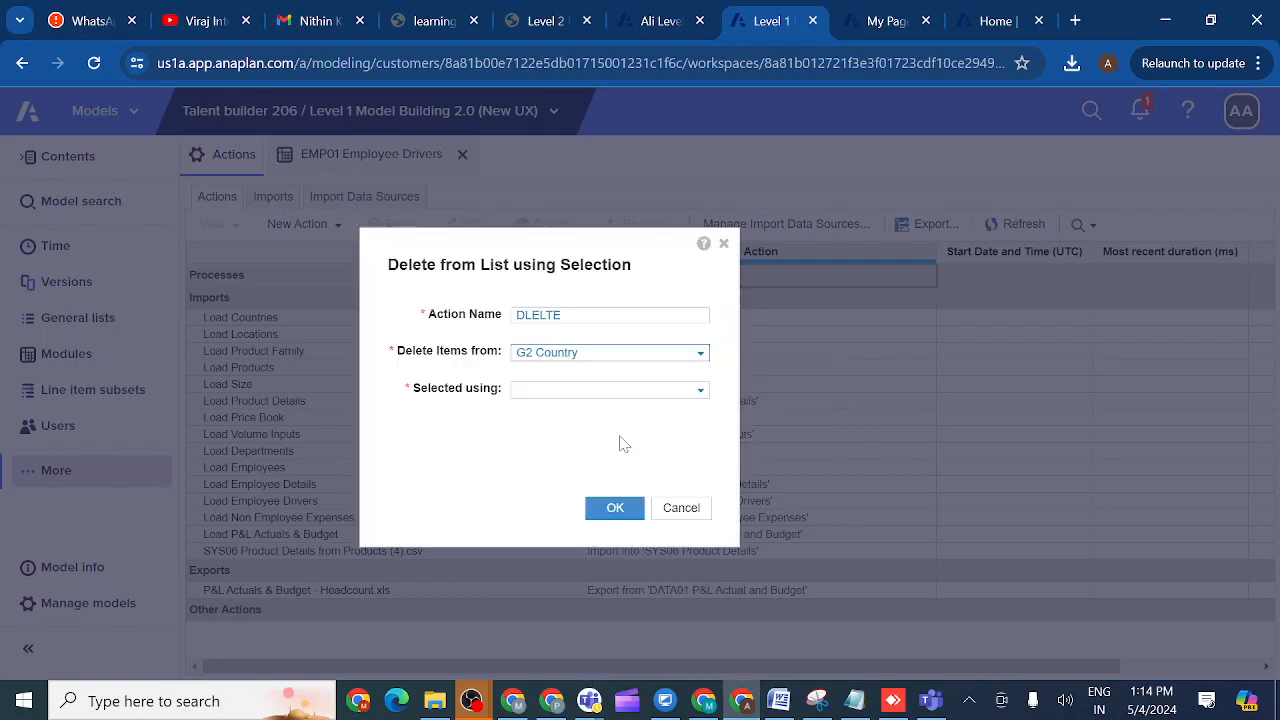
pyautogui.click(701, 393)
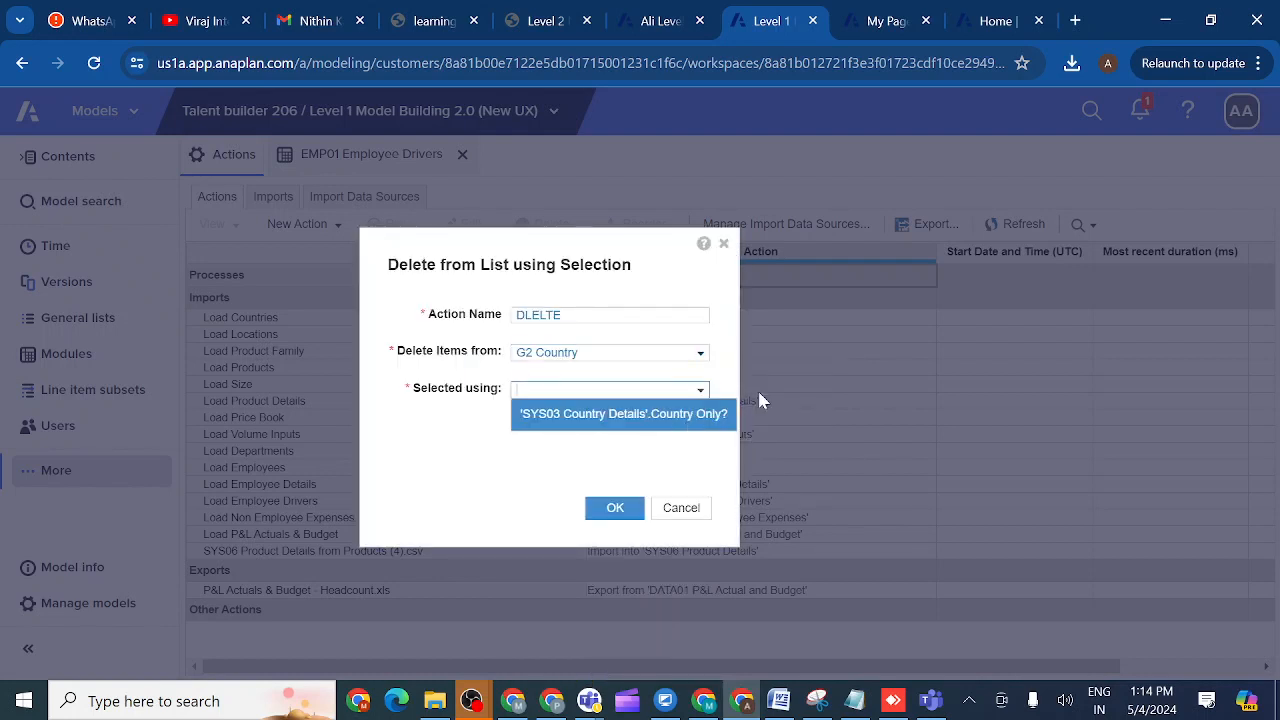
pyautogui.click(795, 381)
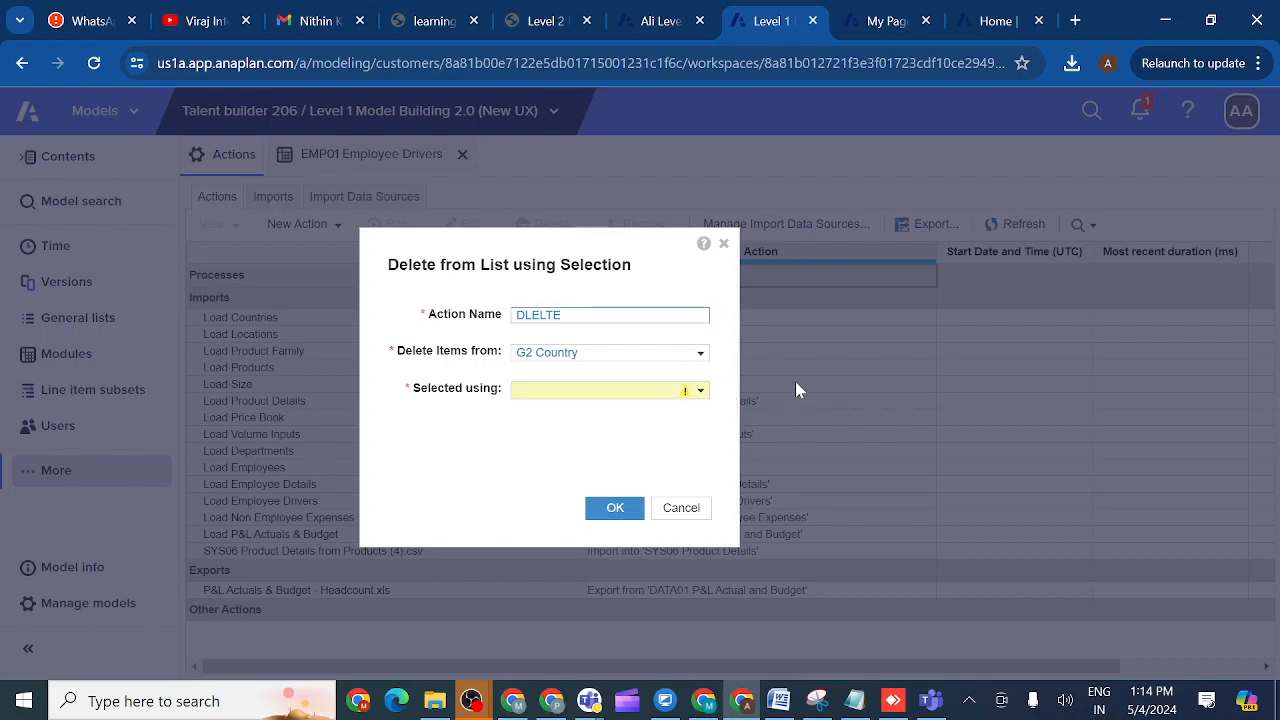
pyautogui.click(699, 395)
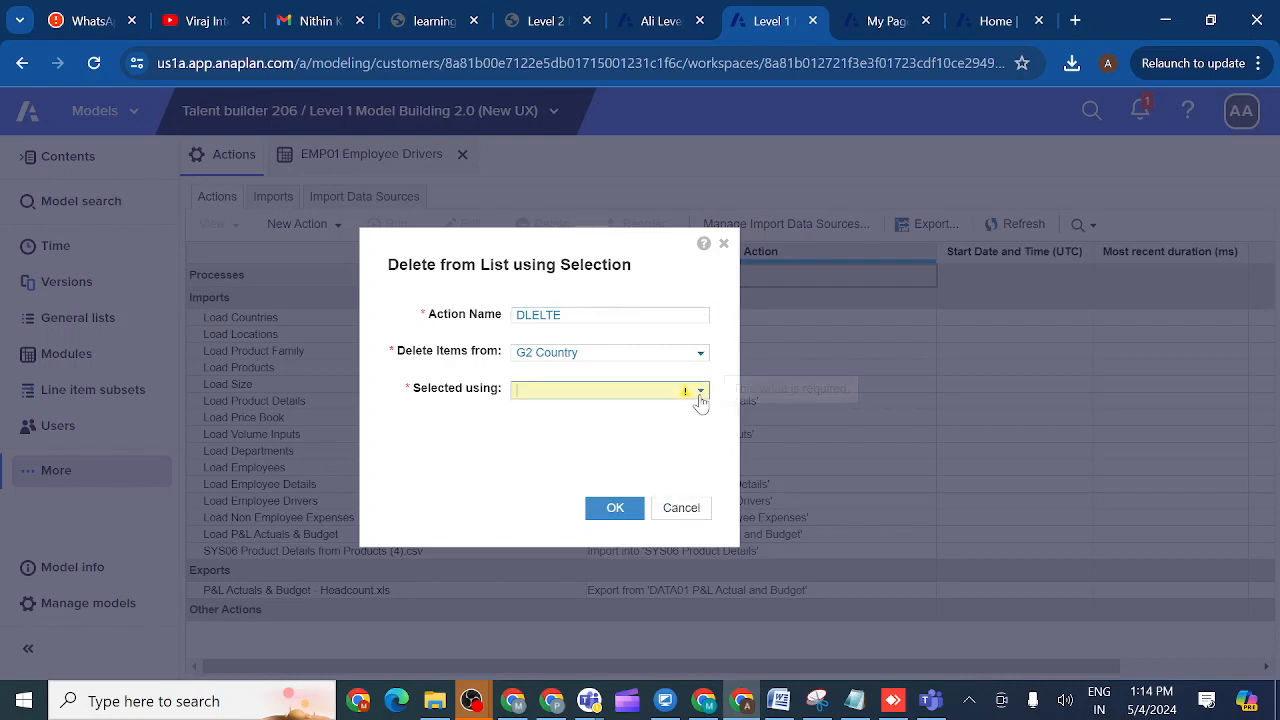
pyautogui.click(681, 508)
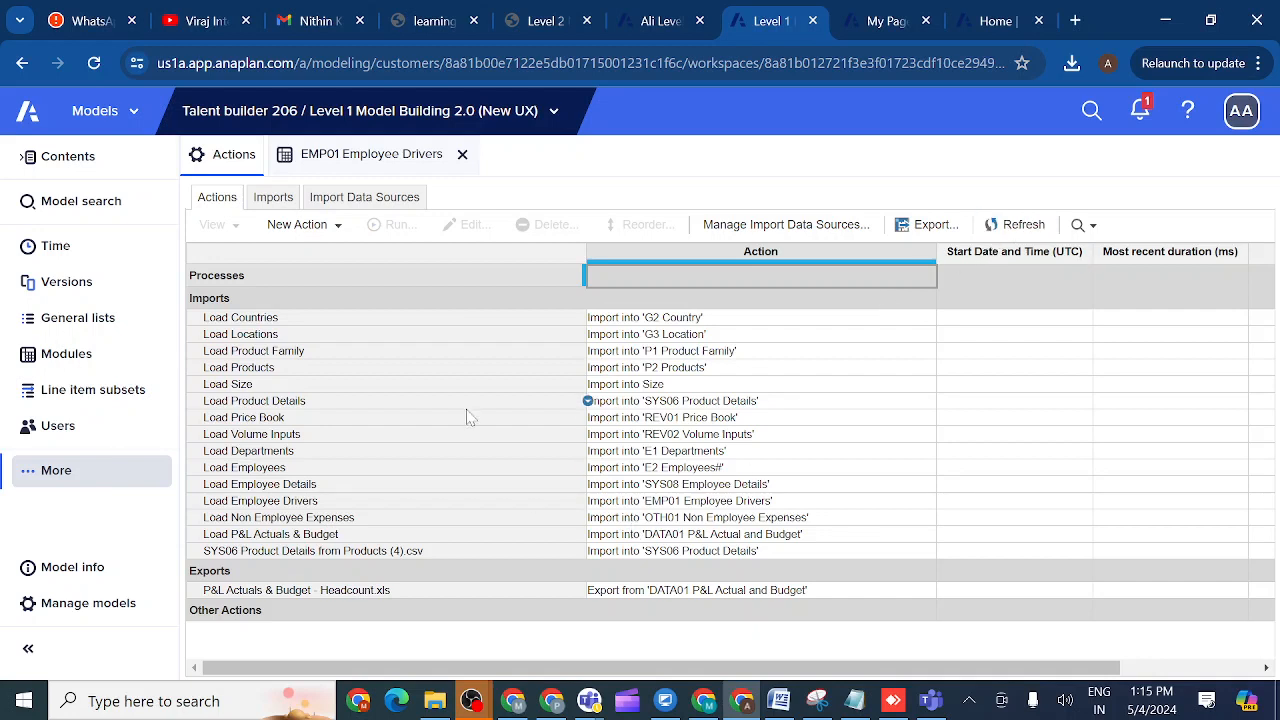
# - Switch to the Modules list and refresh it twice
pyautogui.click(66, 354)
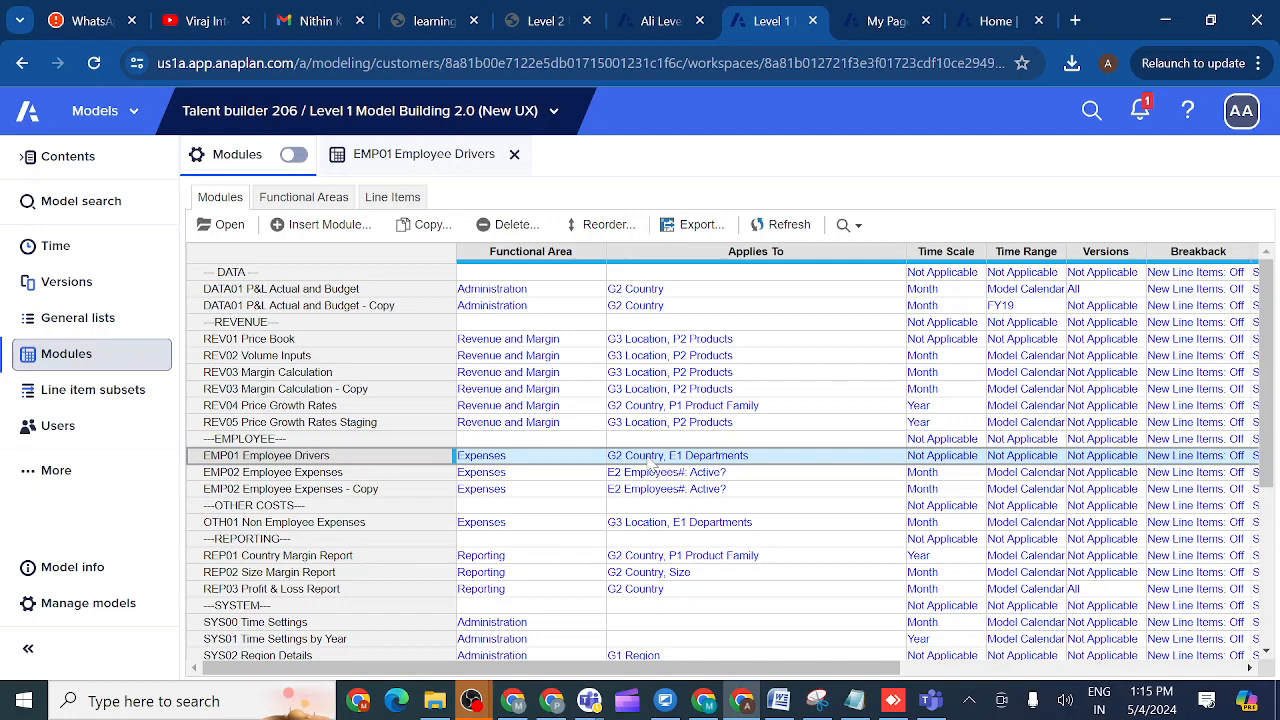
pyautogui.click(768, 230)
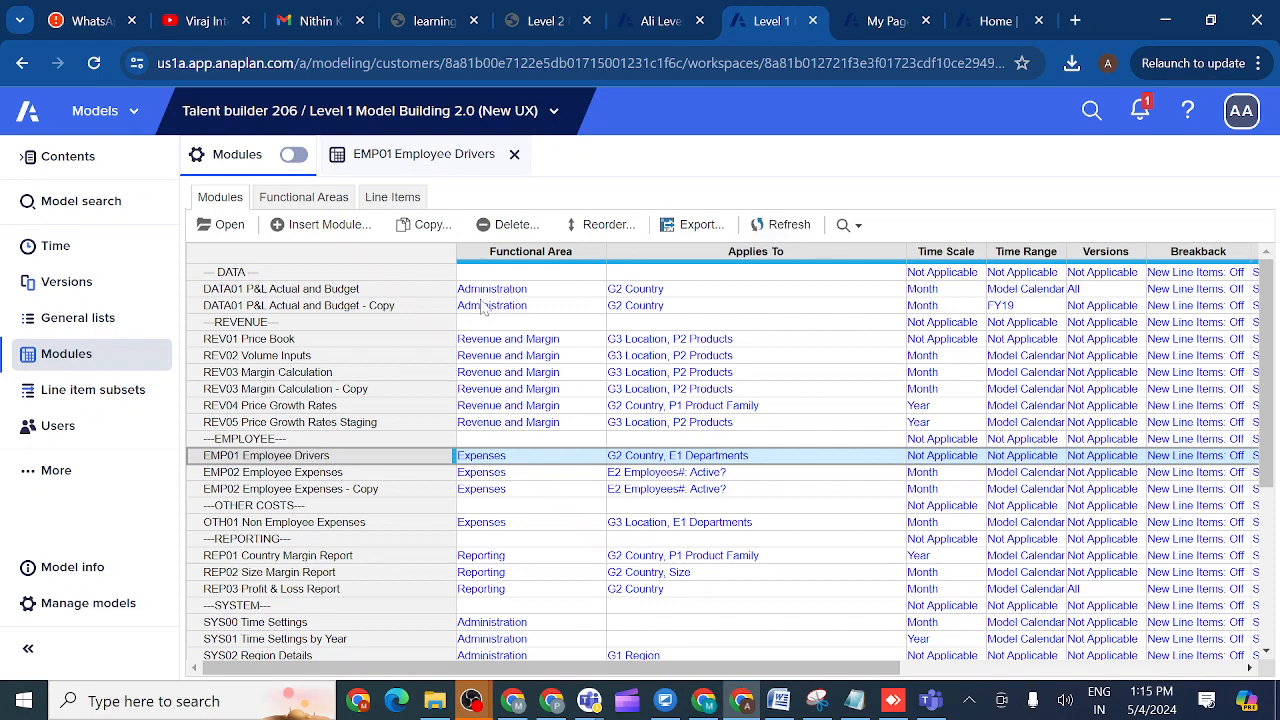
pyautogui.click(776, 229)
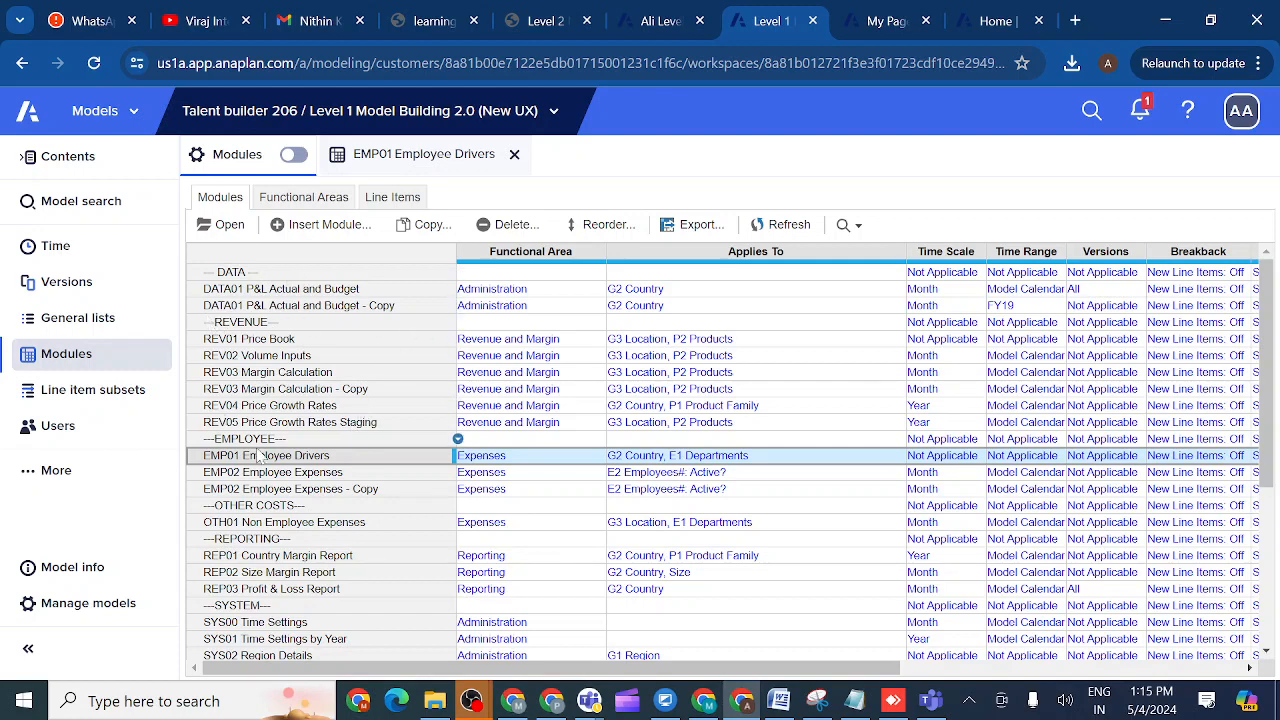
# - In EMP01 Employee Drivers, confirm ISBLANK(A) OR ISBLANK(B) flags US true with B blank, then expand More
pyautogui.click(412, 156)
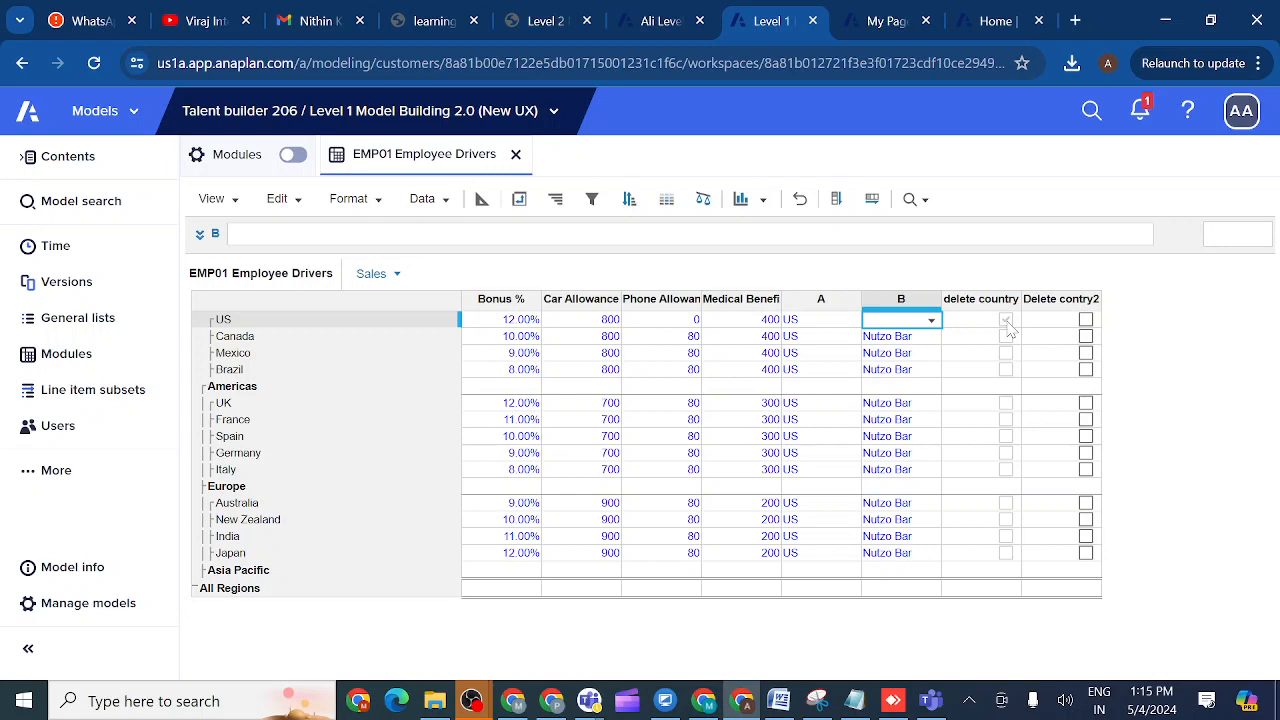
pyautogui.click(985, 300)
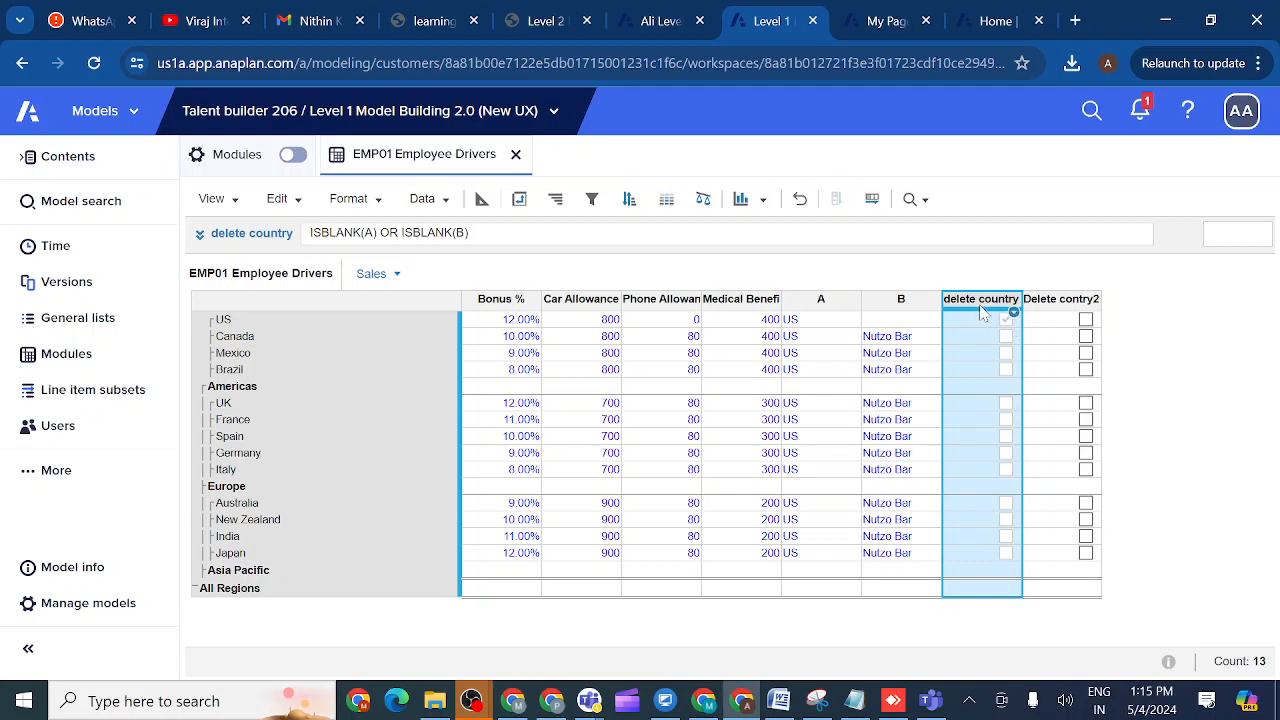
pyautogui.click(900, 325)
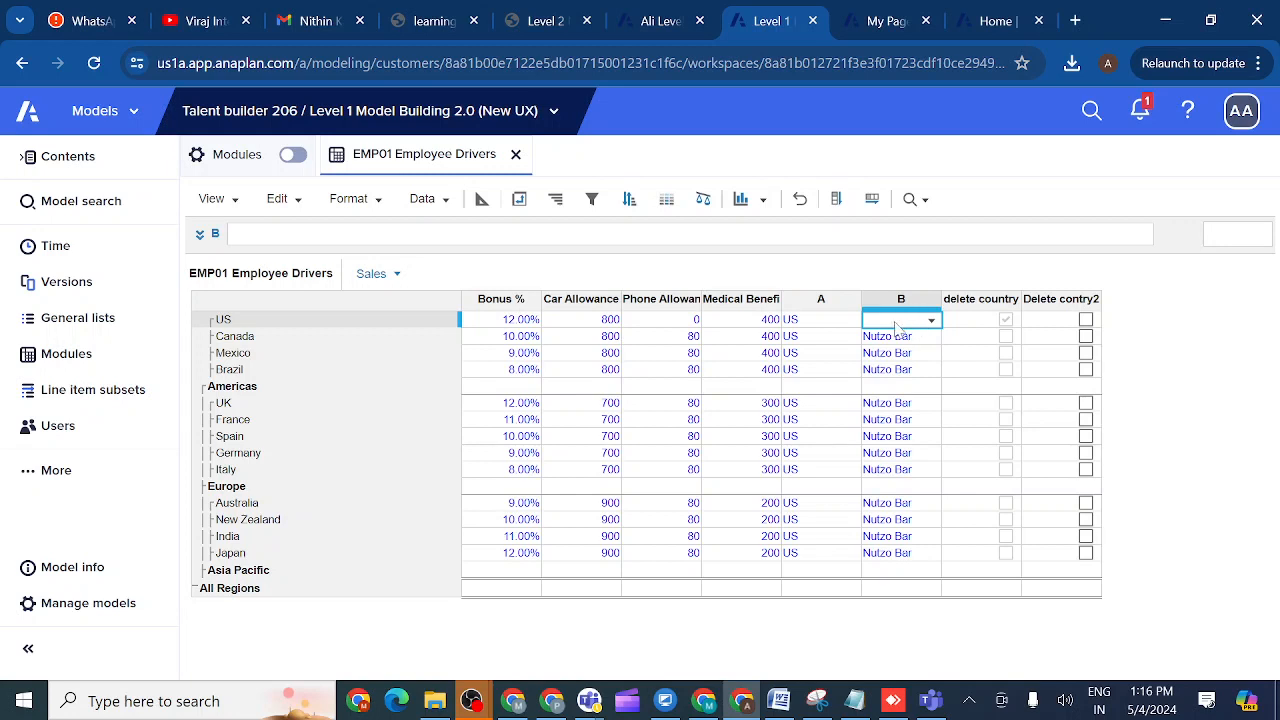
pyautogui.click(962, 322)
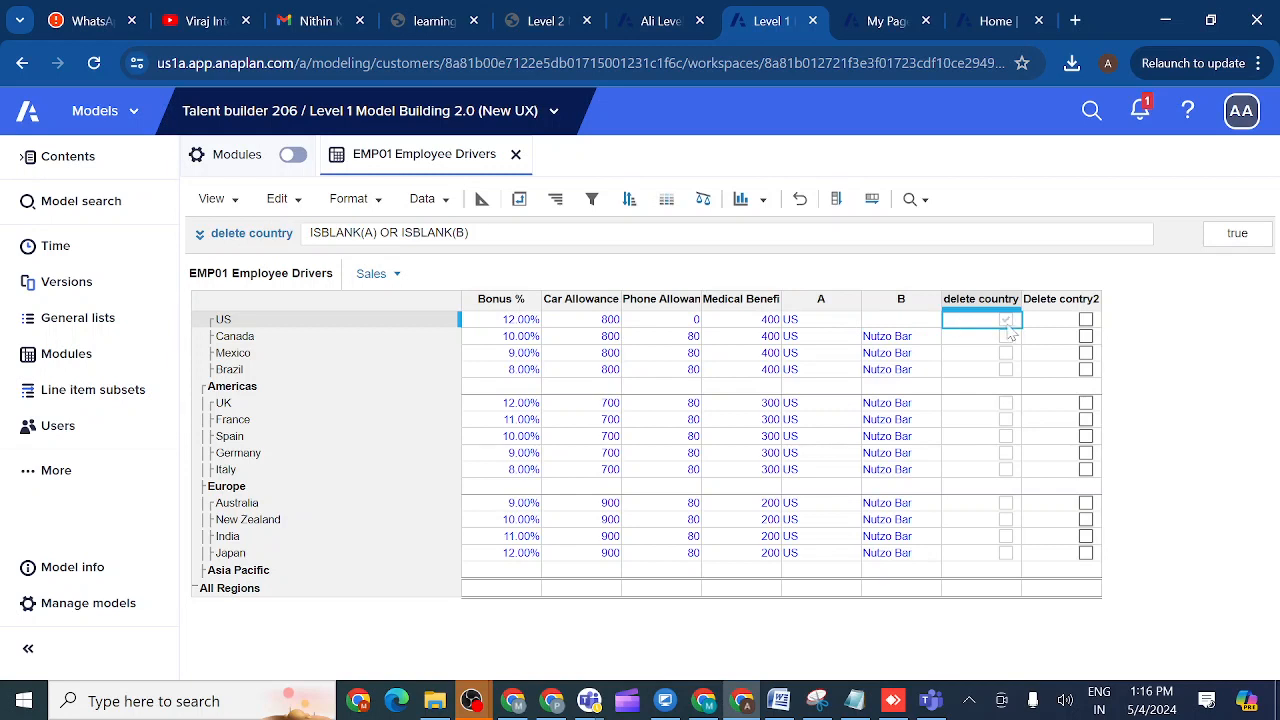
pyautogui.click(27, 473)
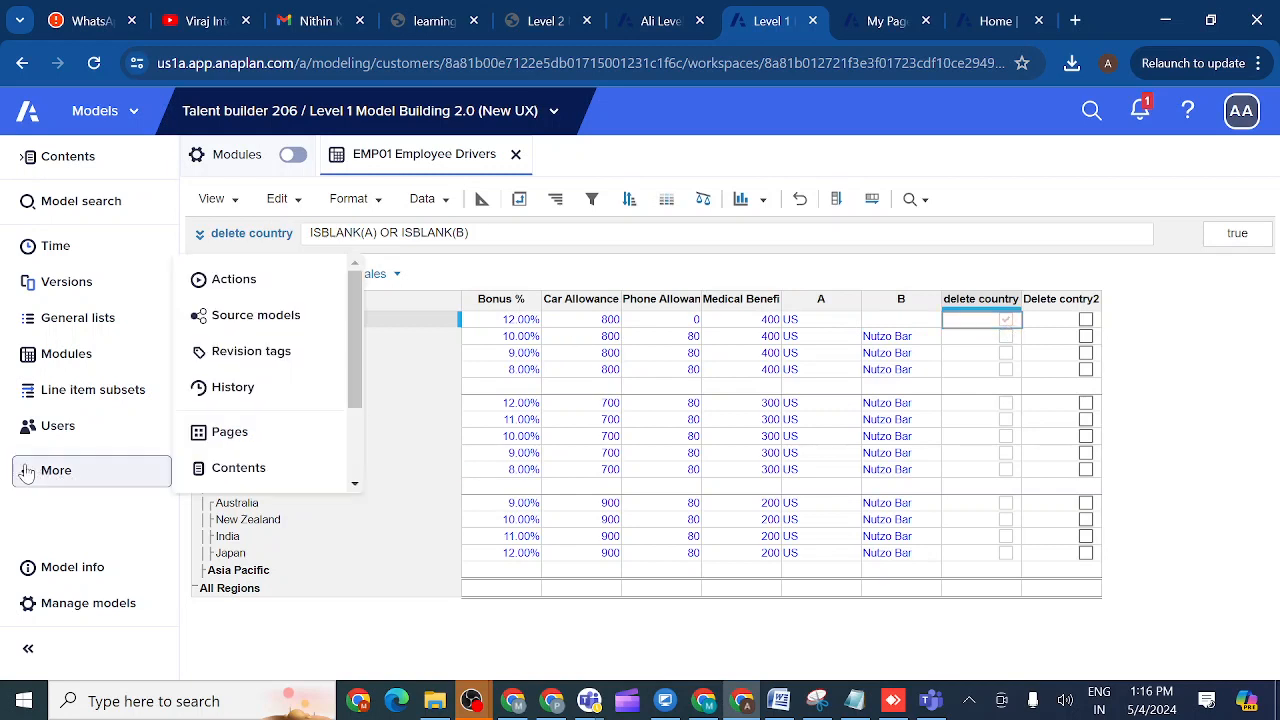
# - Under Actions, start a new Delete from List using Selection action named 'A'
pyautogui.click(234, 281)
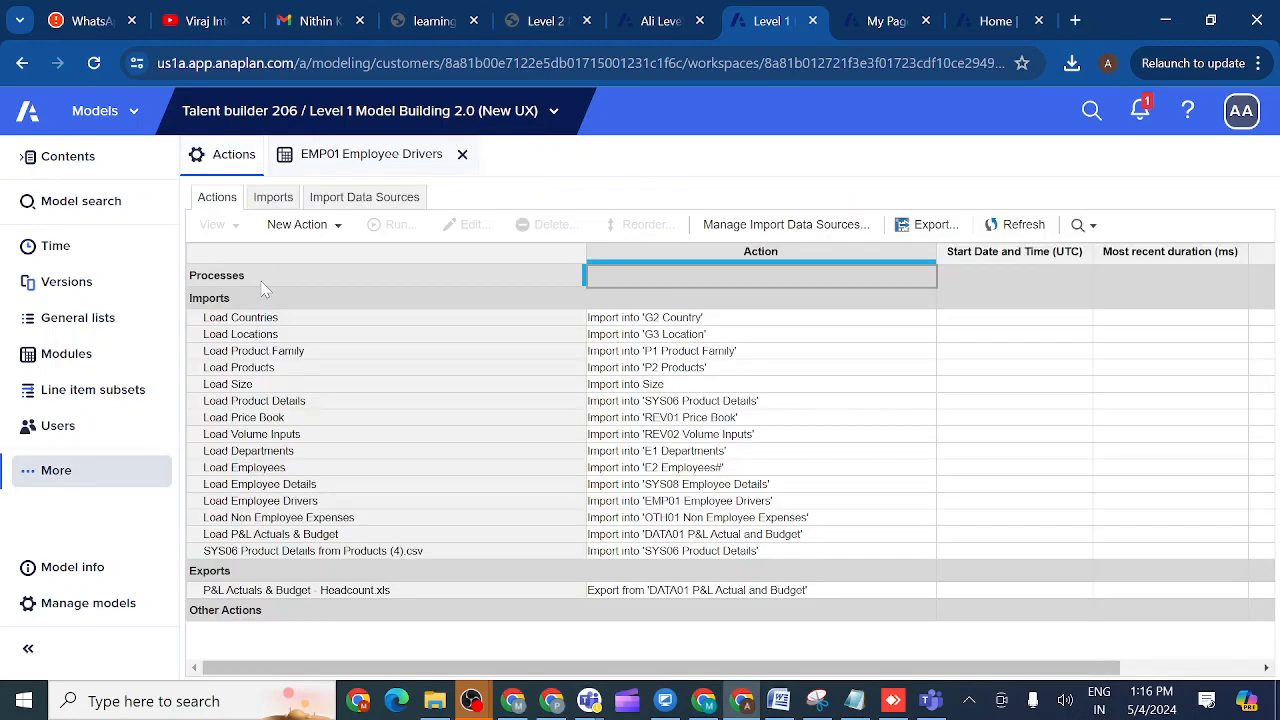
pyautogui.click(335, 225)
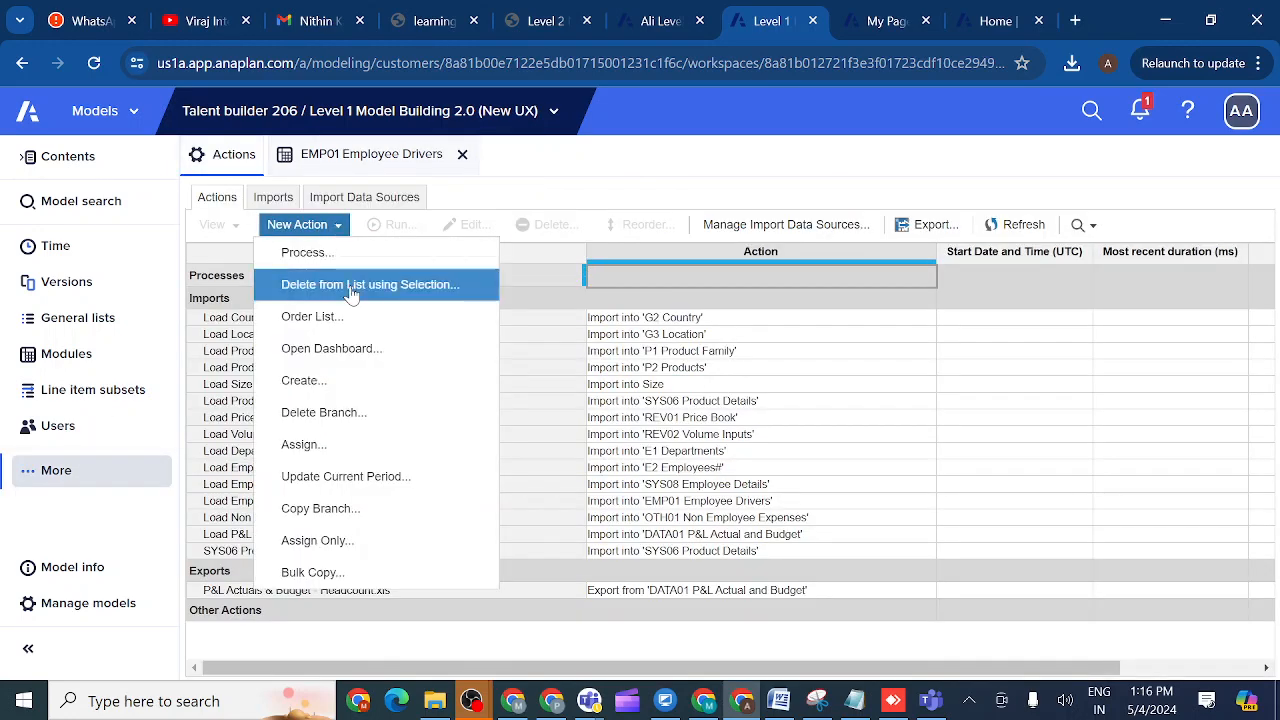
pyautogui.click(348, 285)
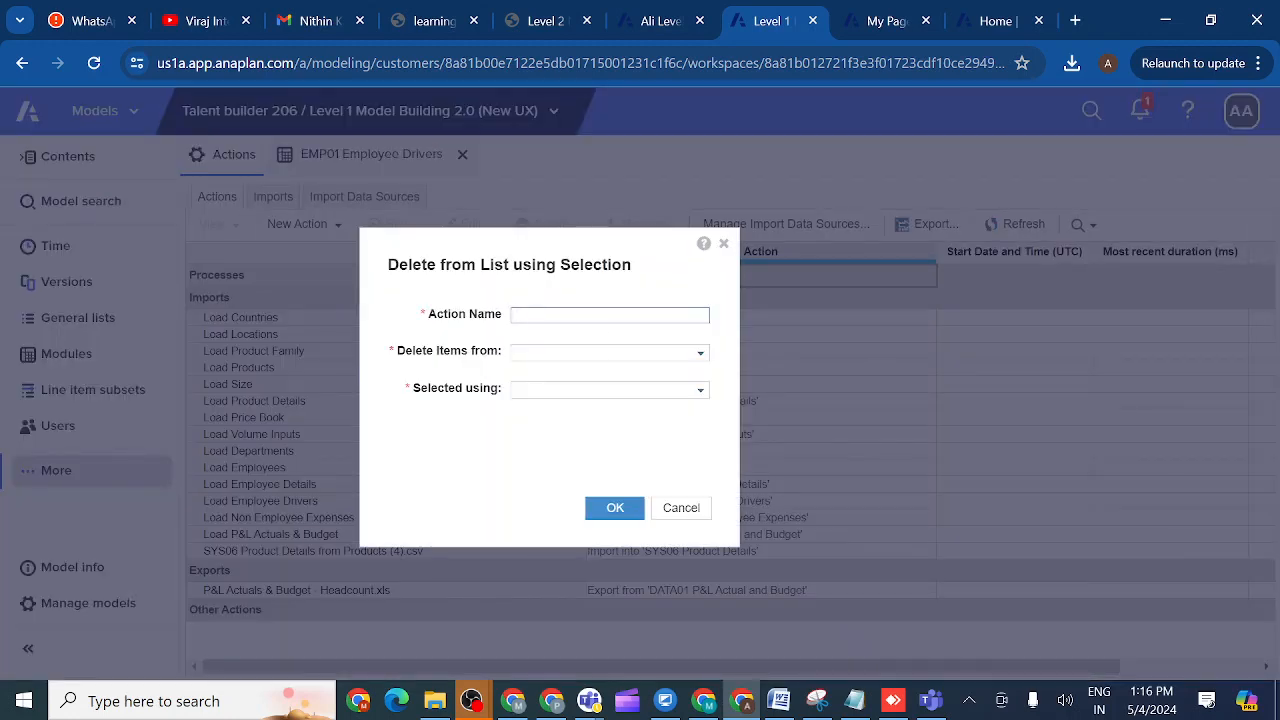
pyautogui.write('A')
# - Choose G2 Country as the list, view the selecting Boolean options, then cancel the action
pyautogui.click(701, 360)
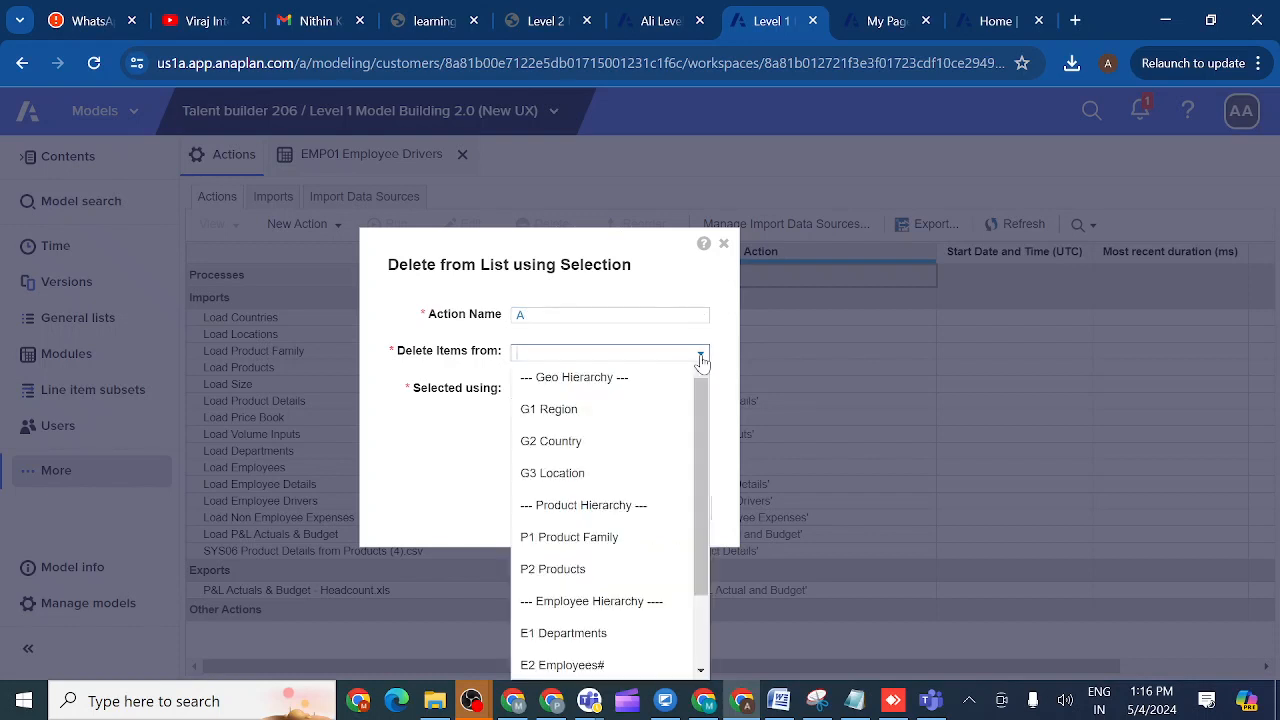
pyautogui.click(590, 450)
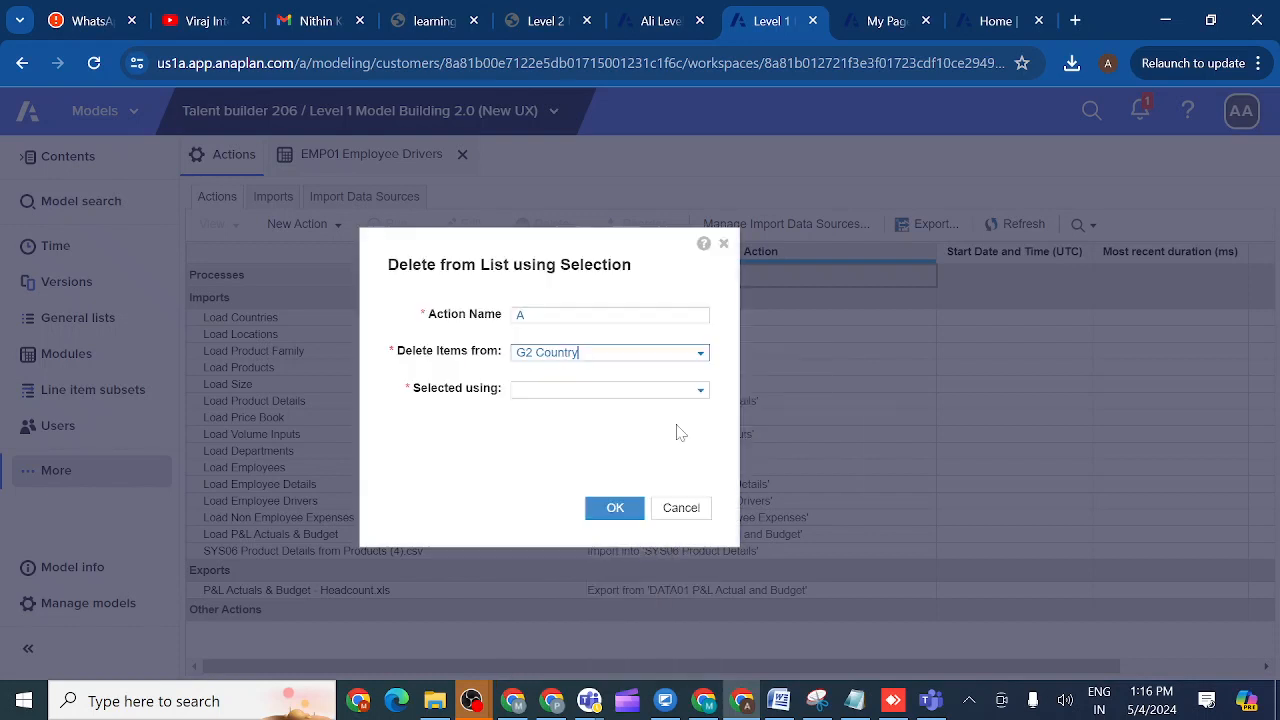
pyautogui.click(701, 392)
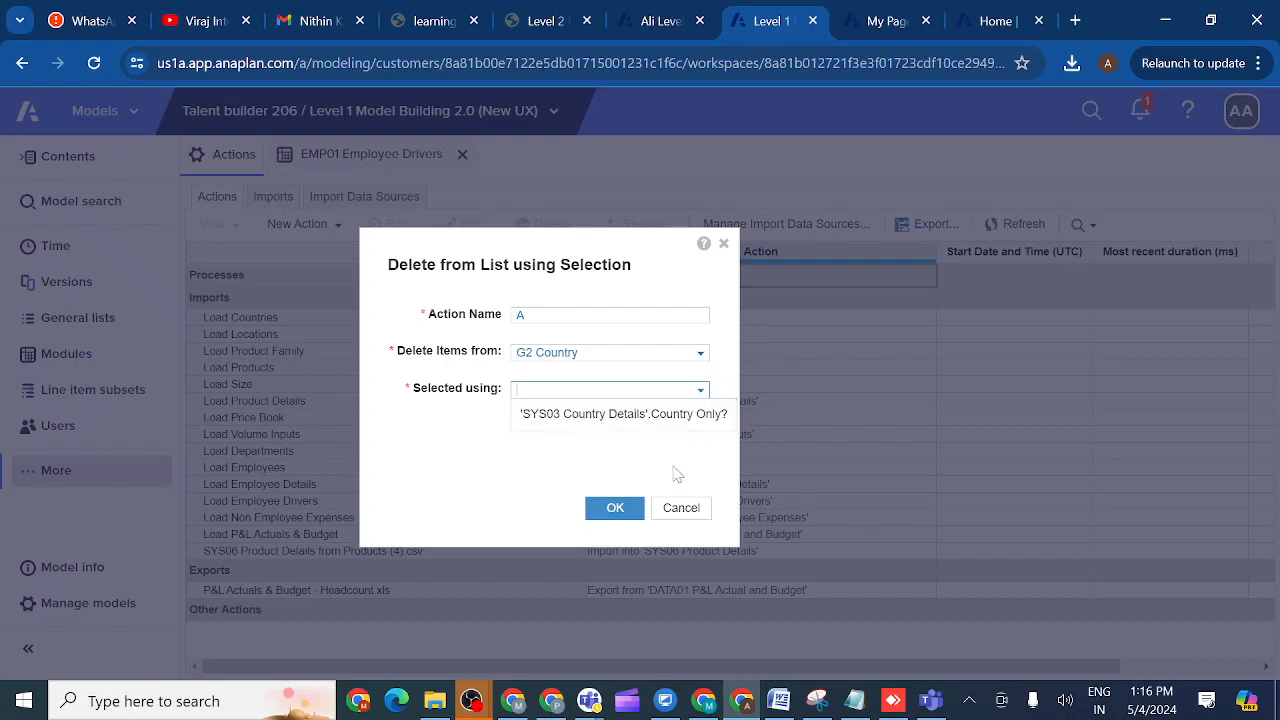
pyautogui.click(681, 508)
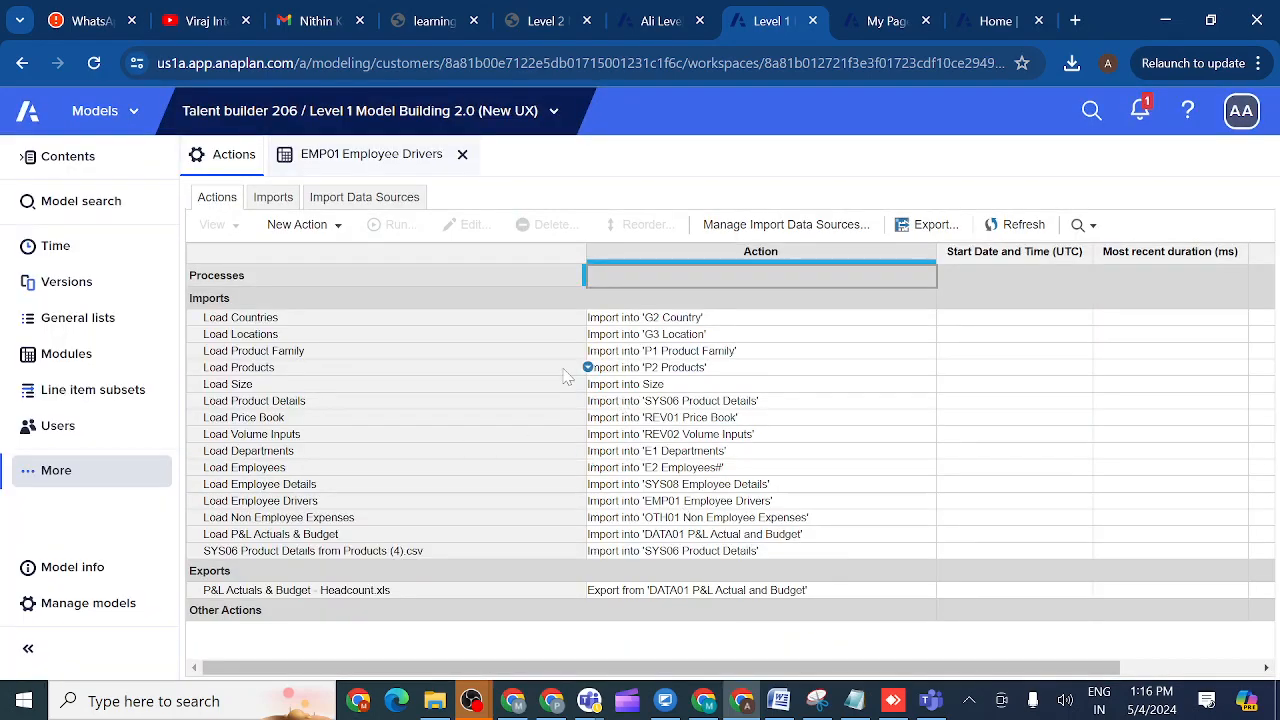
pyautogui.click(383, 160)
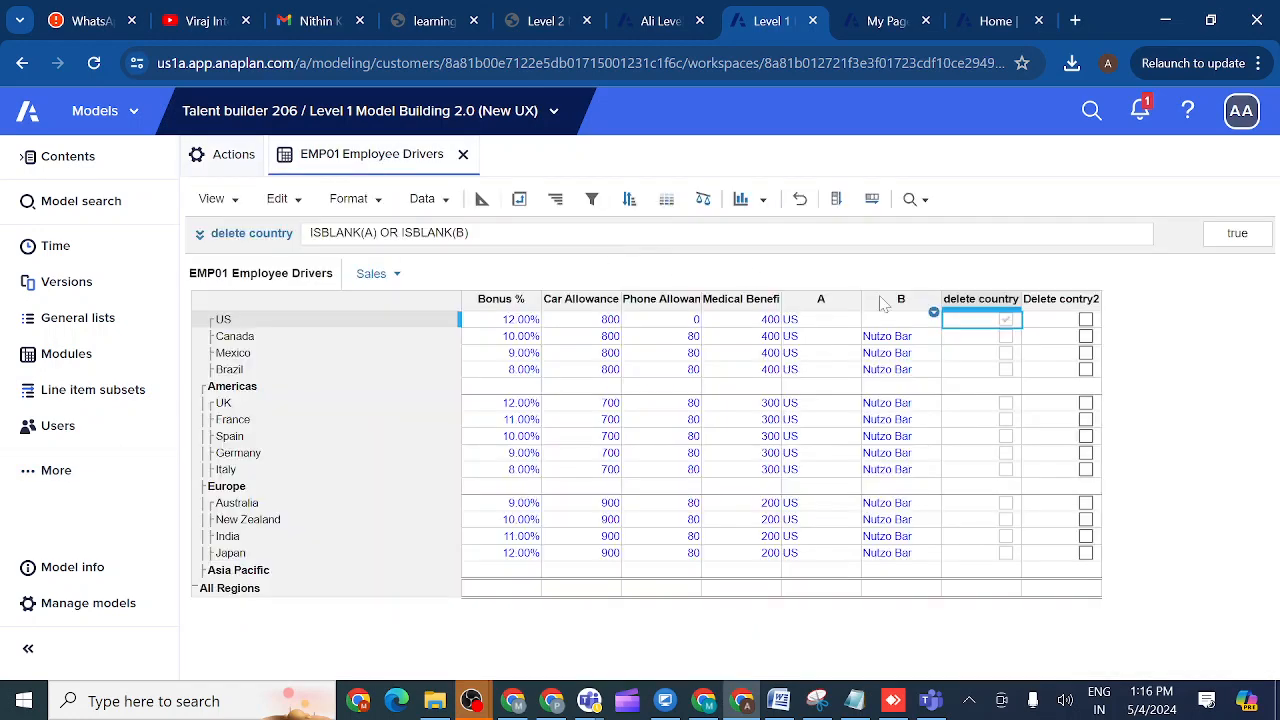
pyautogui.click(977, 304)
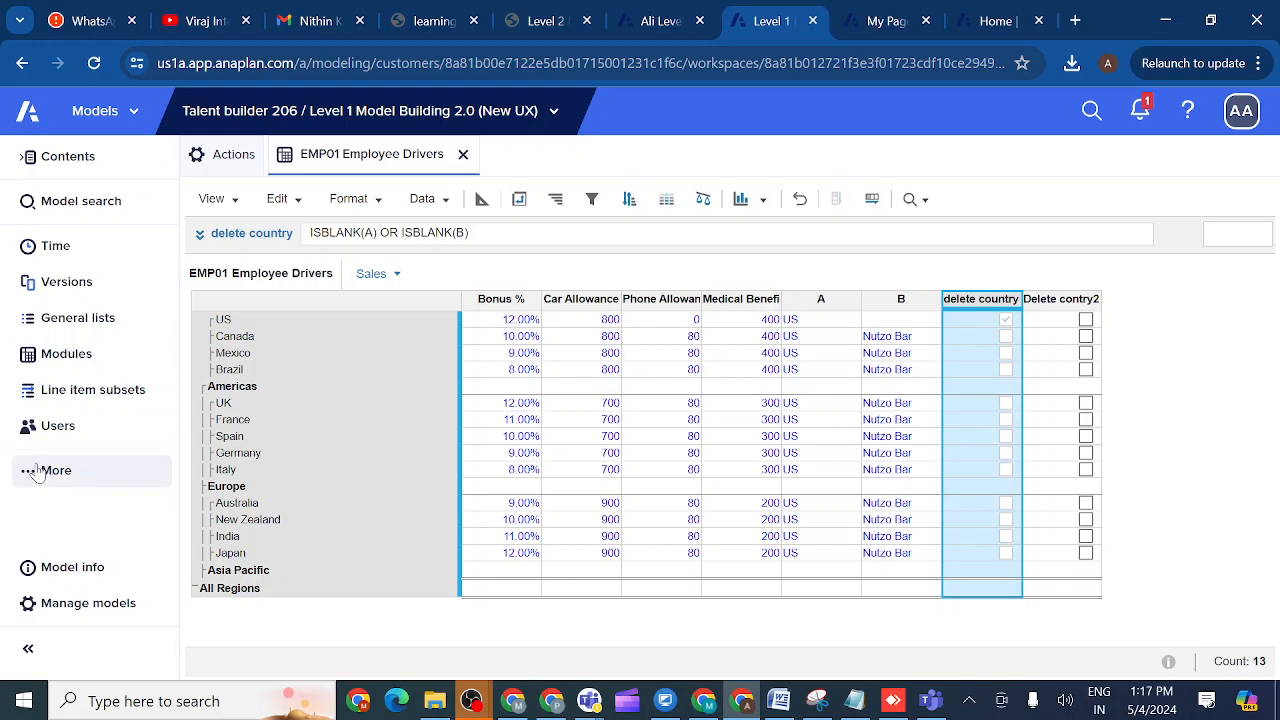
pyautogui.click(243, 160)
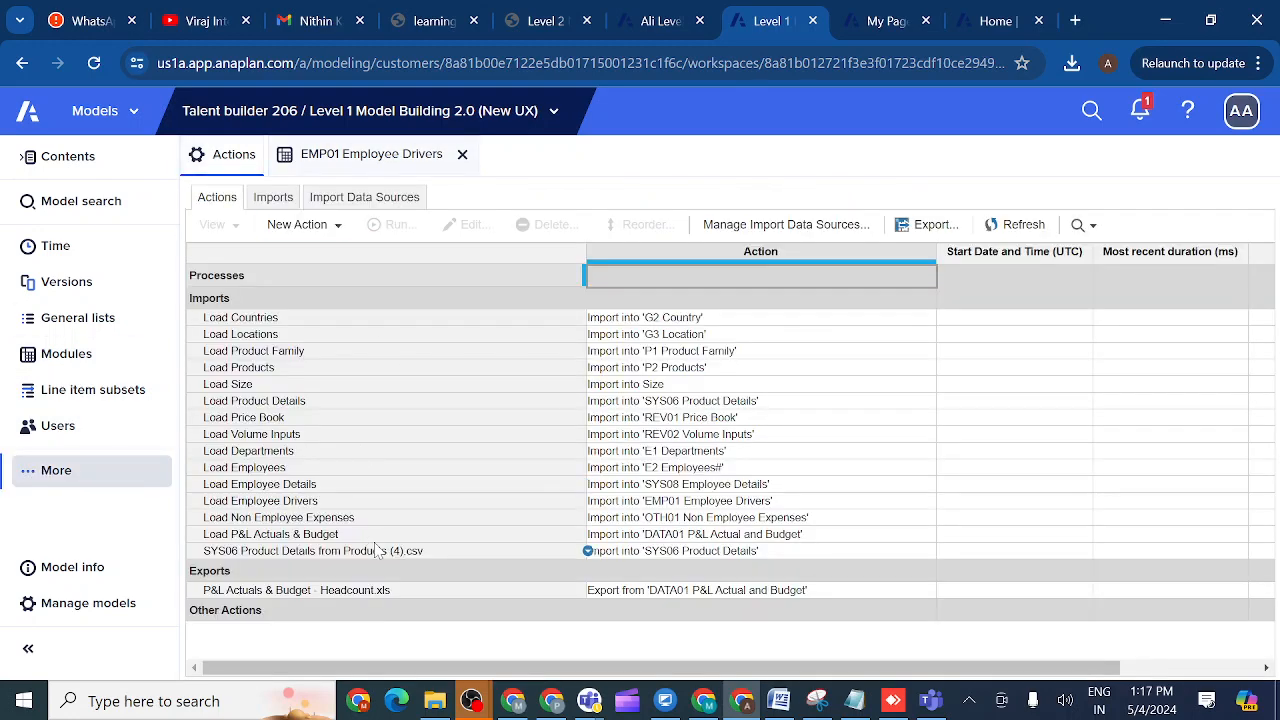
pyautogui.click(274, 612)
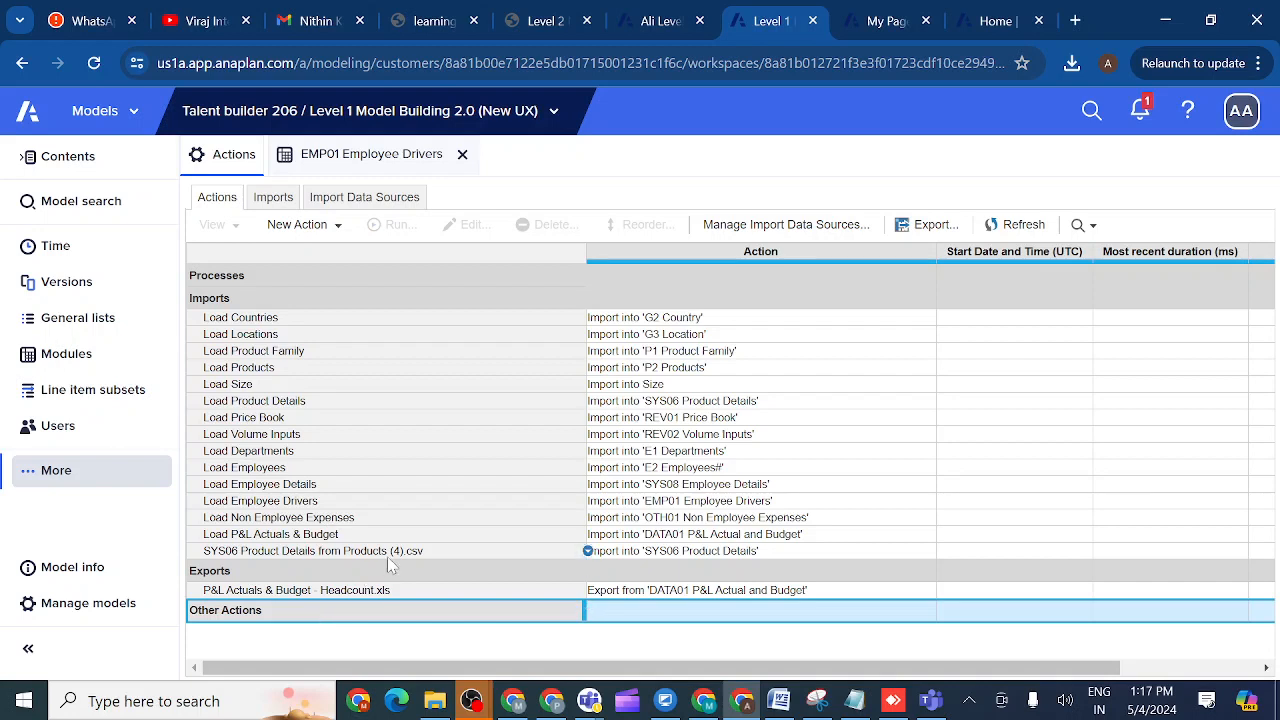
pyautogui.moveTo(667, 30)
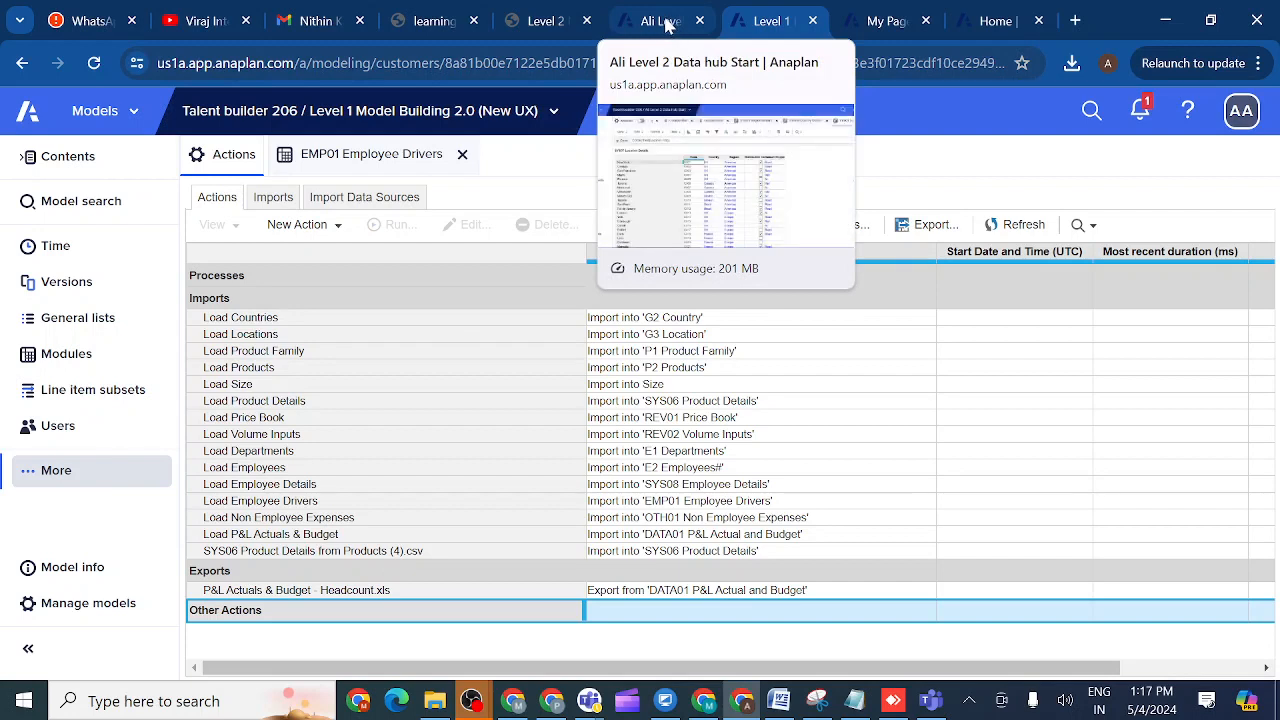
# - Stop screen sharing in the Anaplan evening class Teams meeting, then bring OBS Studio to the front
pyautogui.click(480, 698)
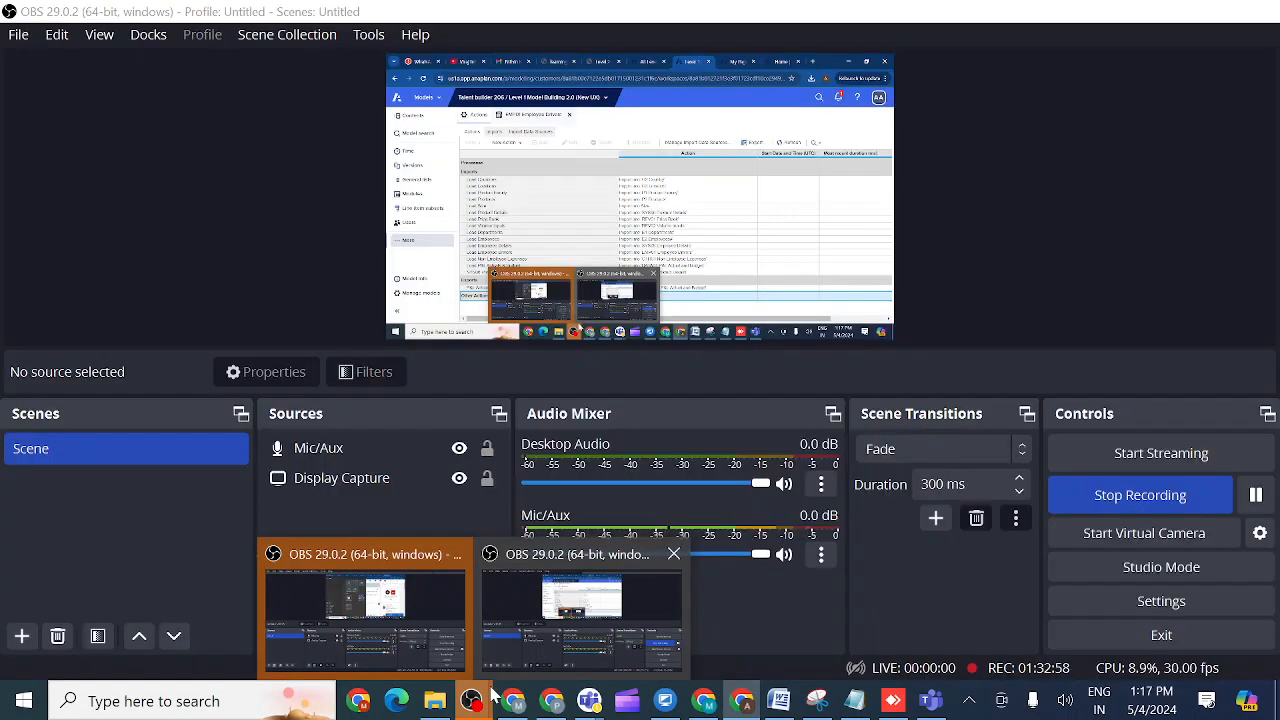
pyautogui.moveTo(591, 699)
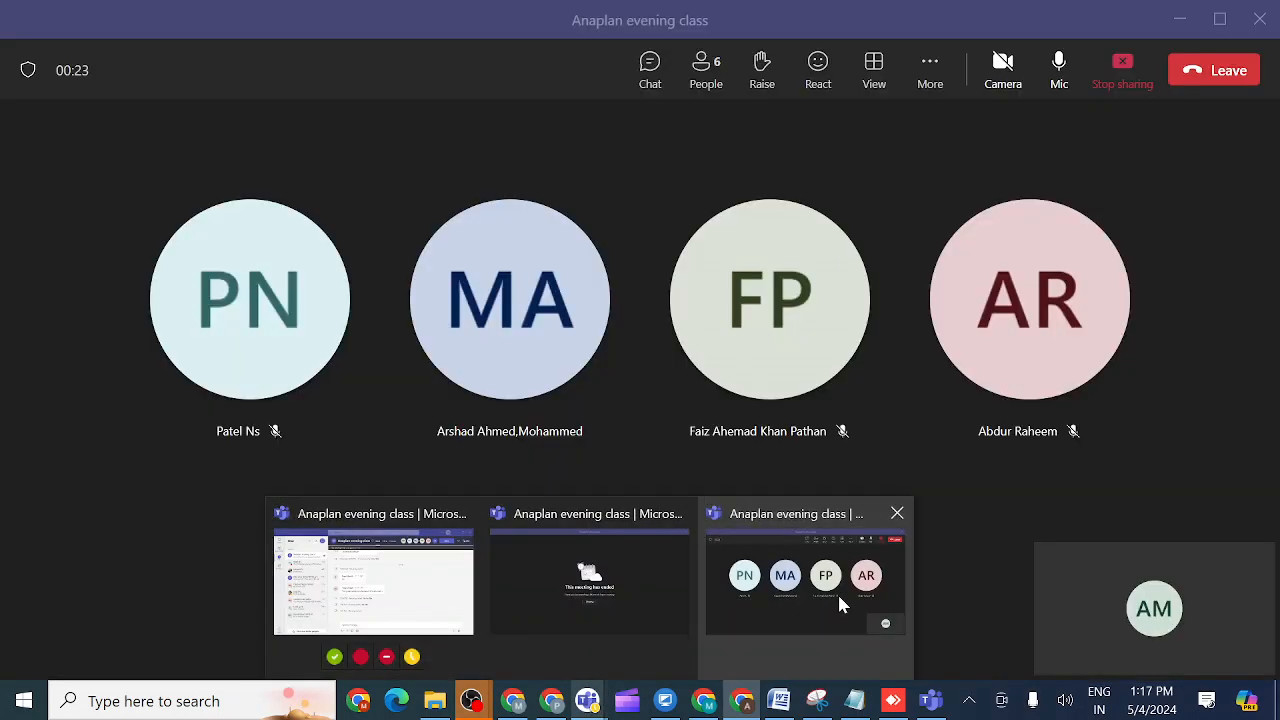
pyautogui.click(836, 606)
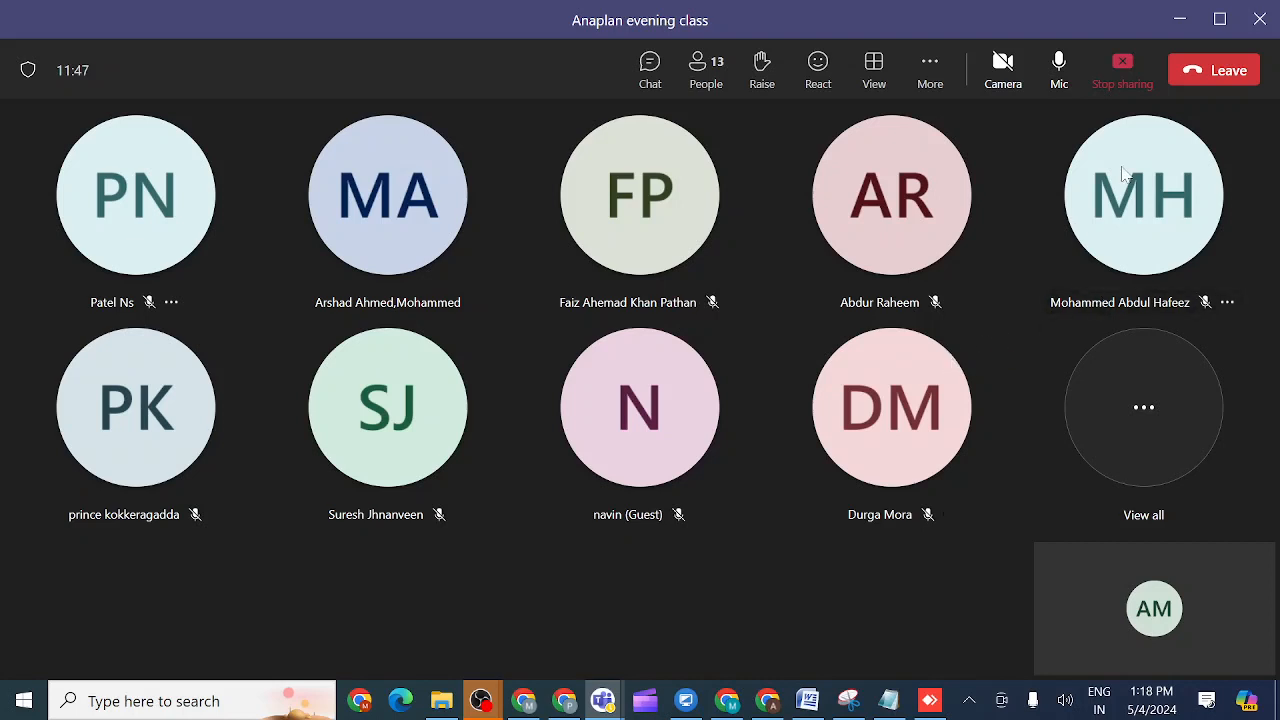
pyautogui.click(1123, 63)
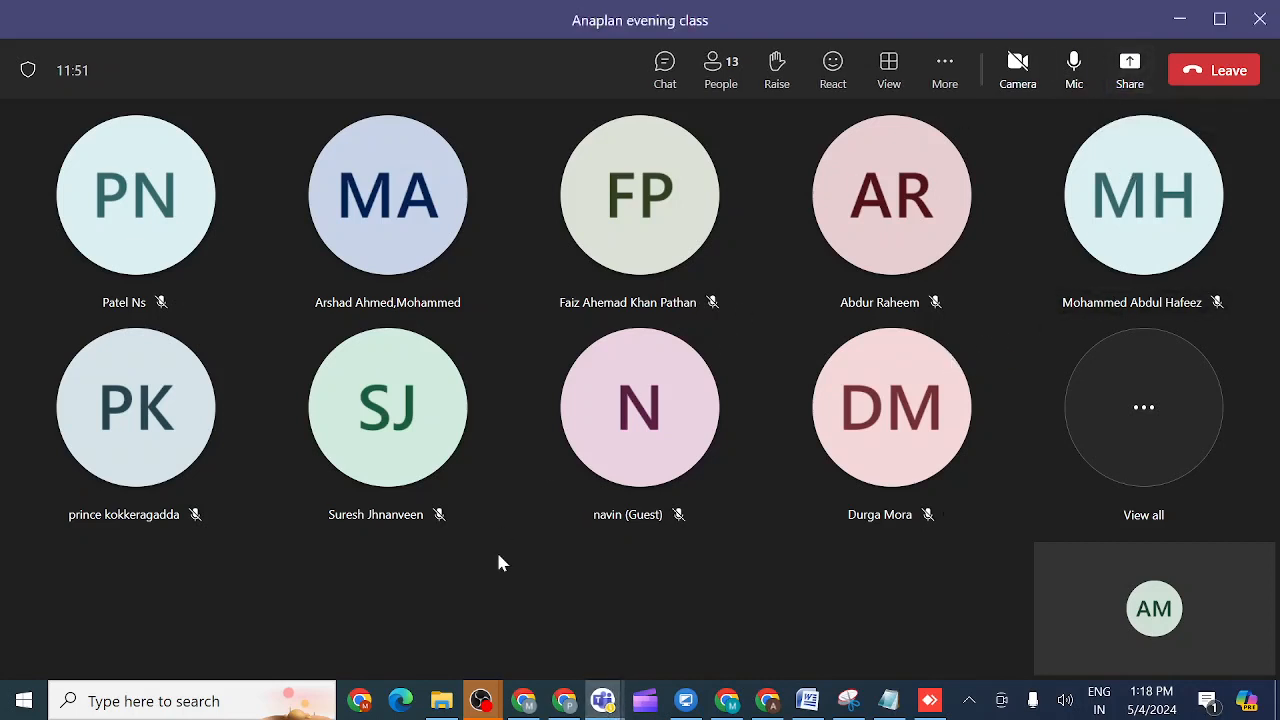
pyautogui.moveTo(483, 700)
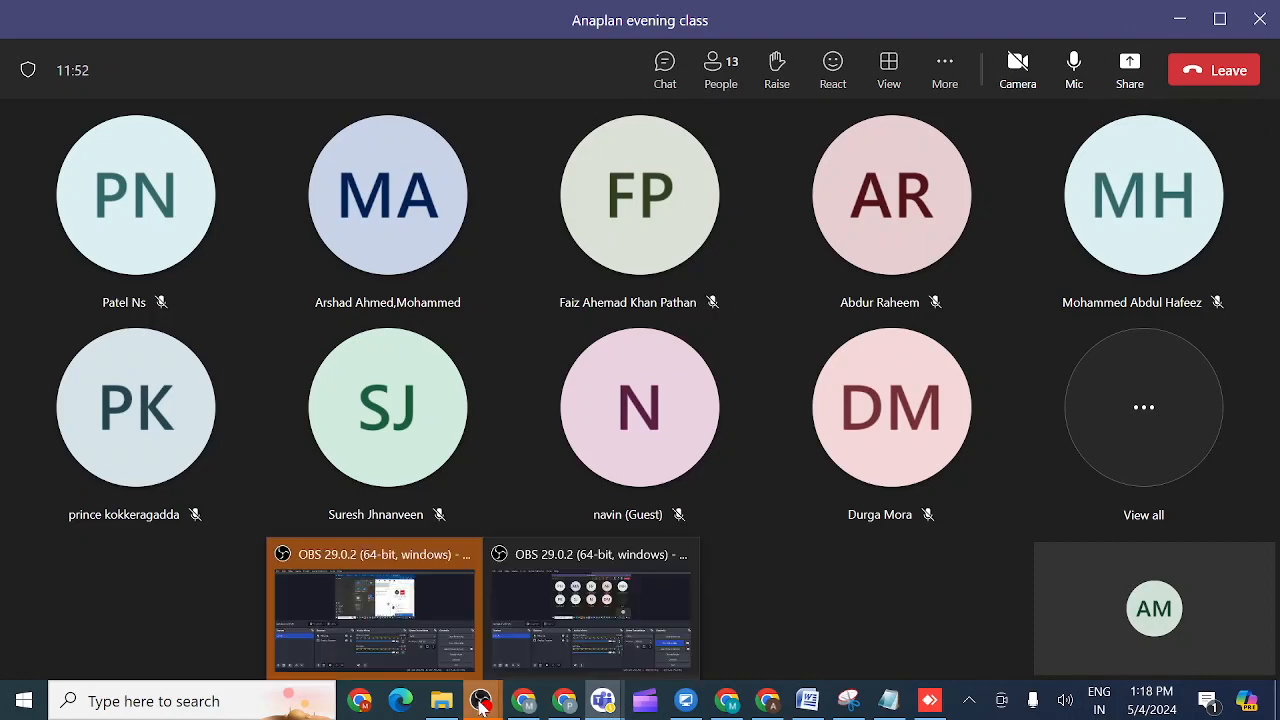
pyautogui.click(549, 632)
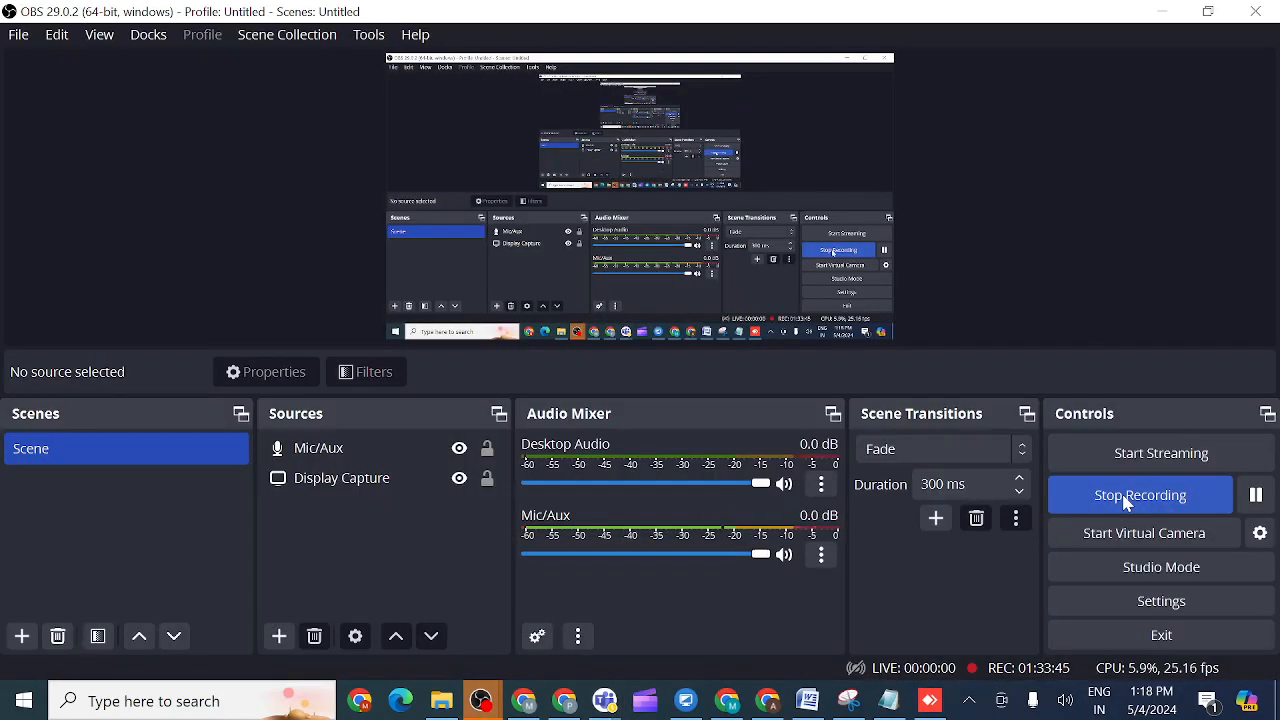